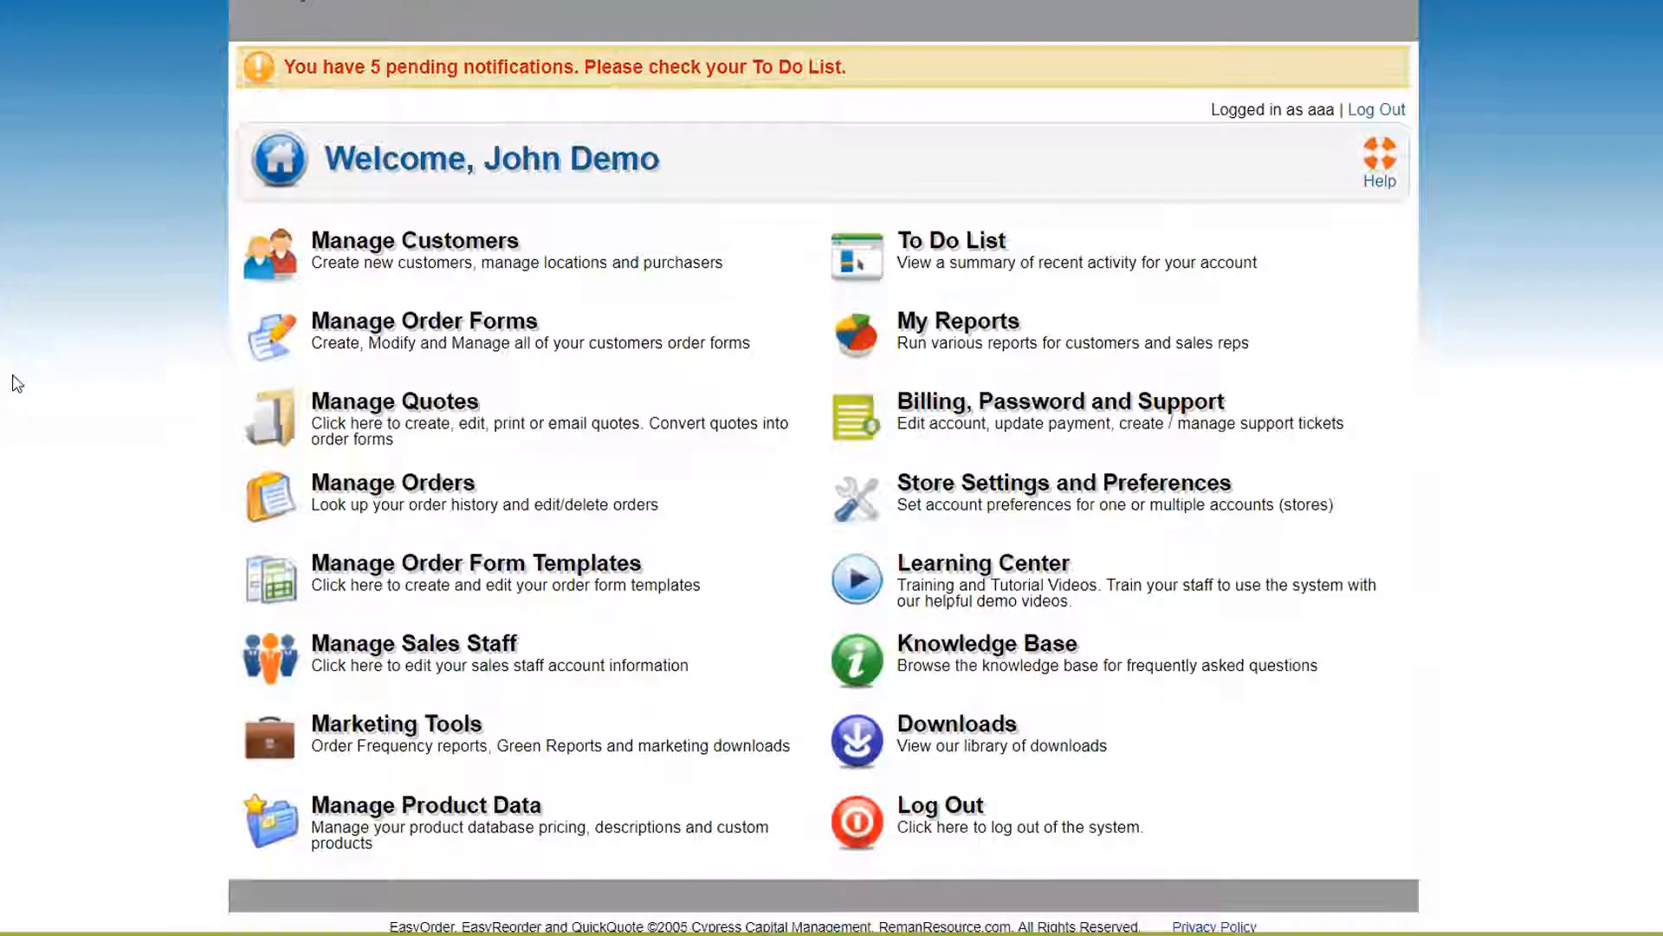
Scroll down the home dashboard to reach the Manage Customers section
scroll(15, 379, down, 1)
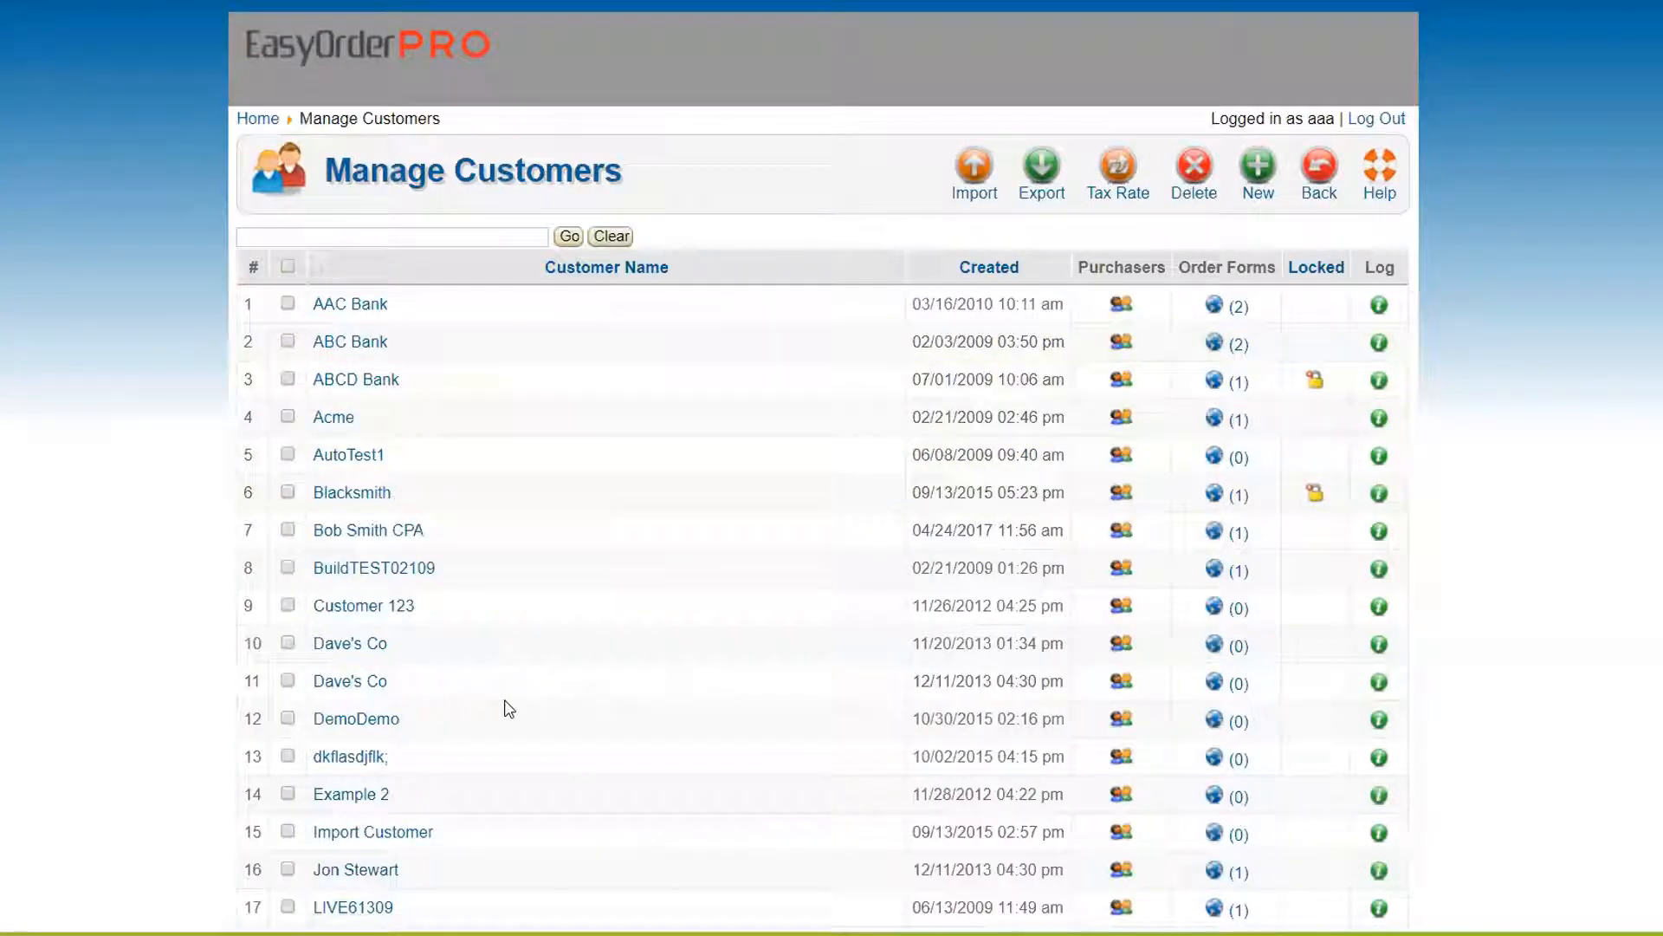
Start a new customer named Action Accounting with Lock prices set to Yes
click(1261, 175)
click(451, 281)
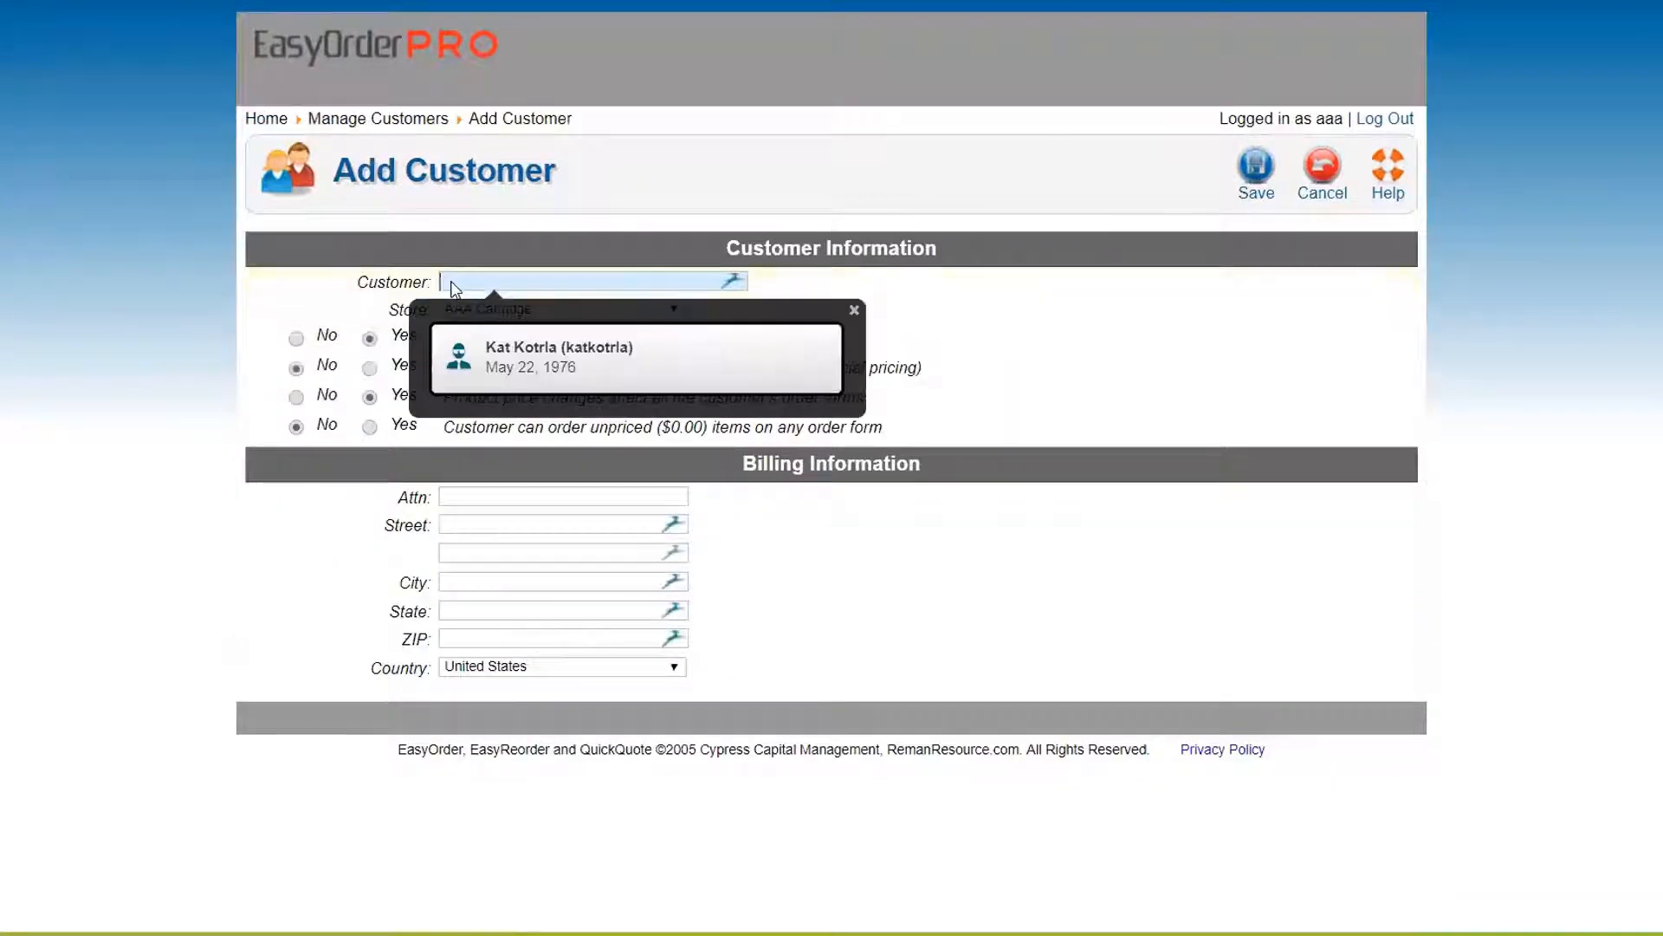
text(Ac)
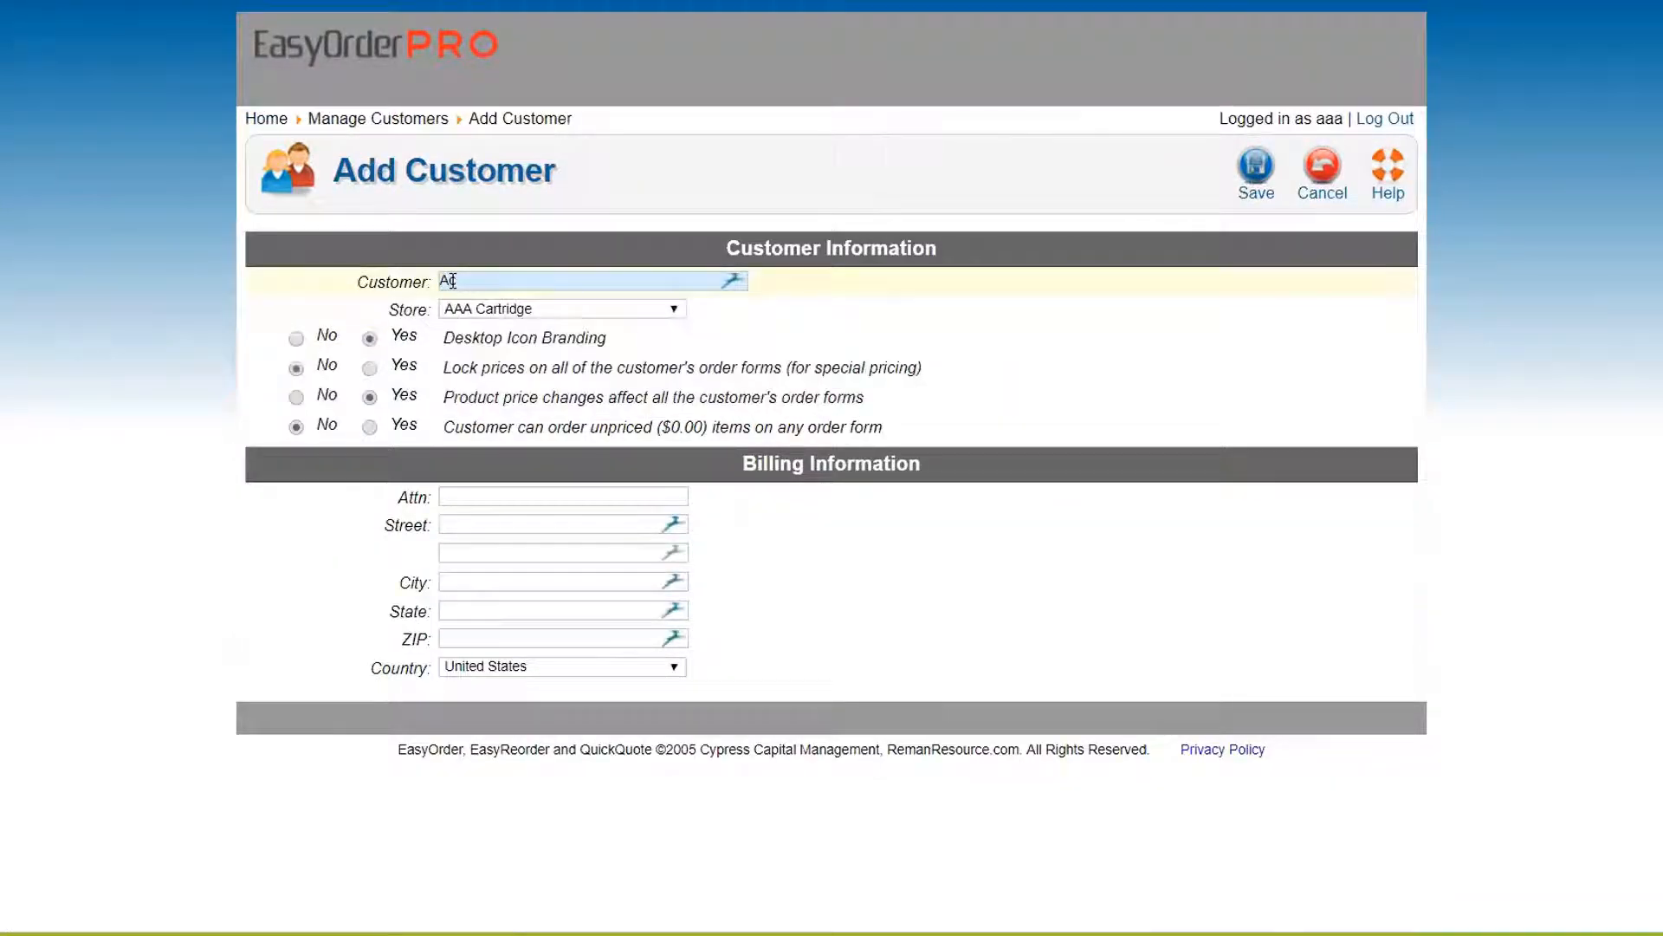
text(tion Accounting)
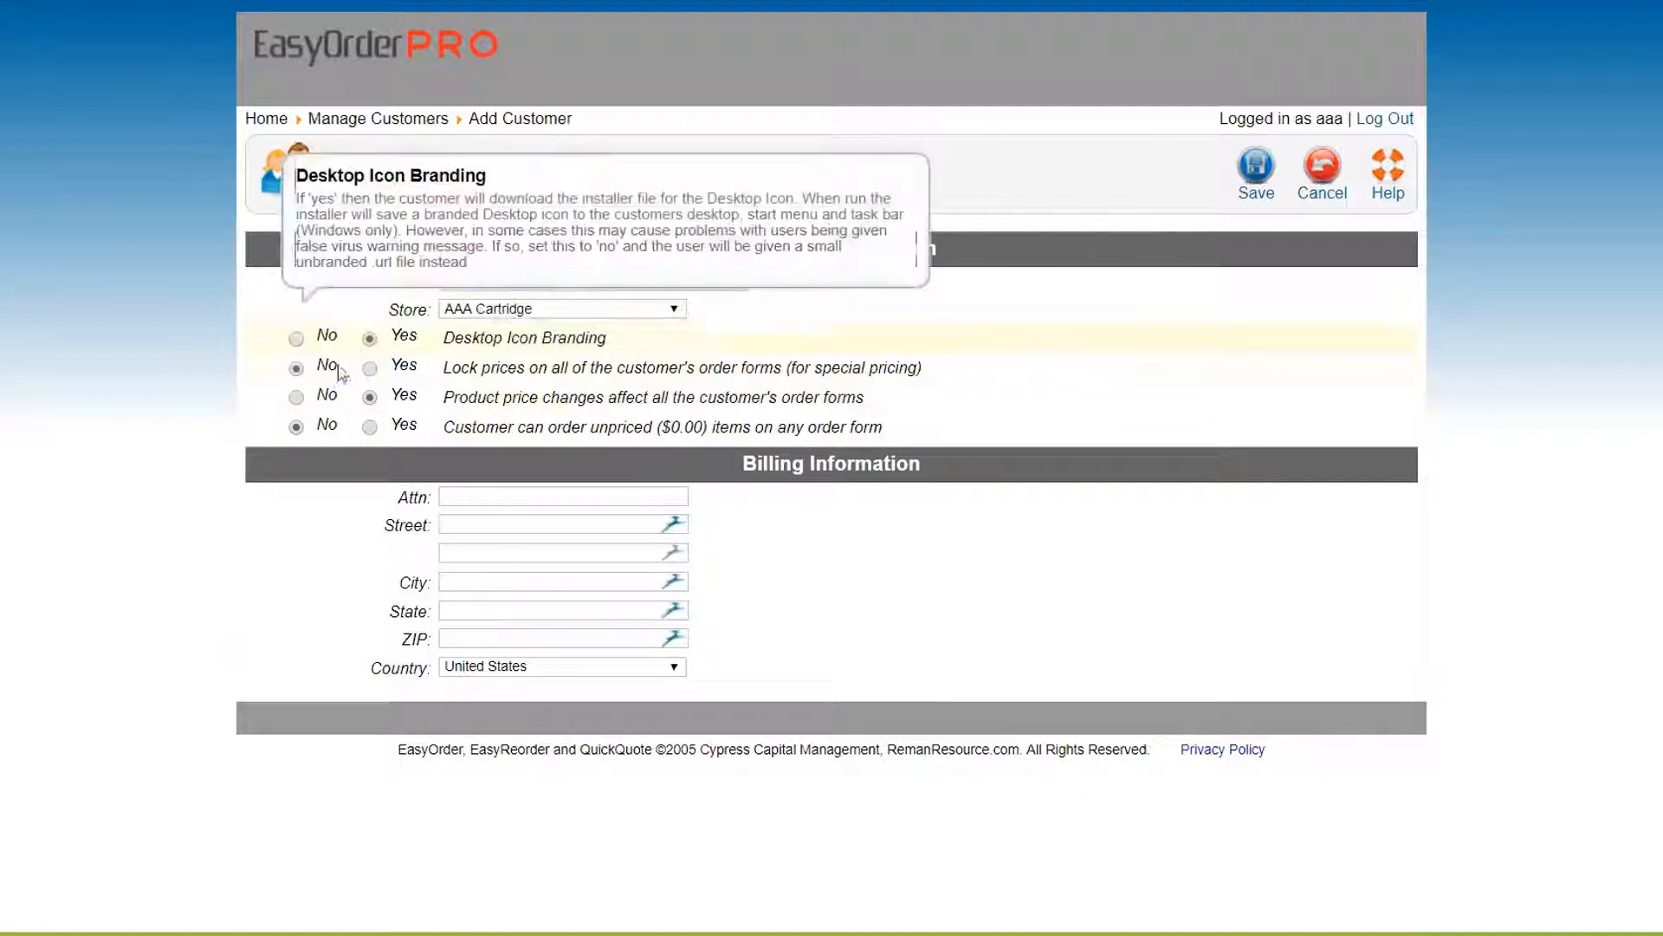
click(370, 368)
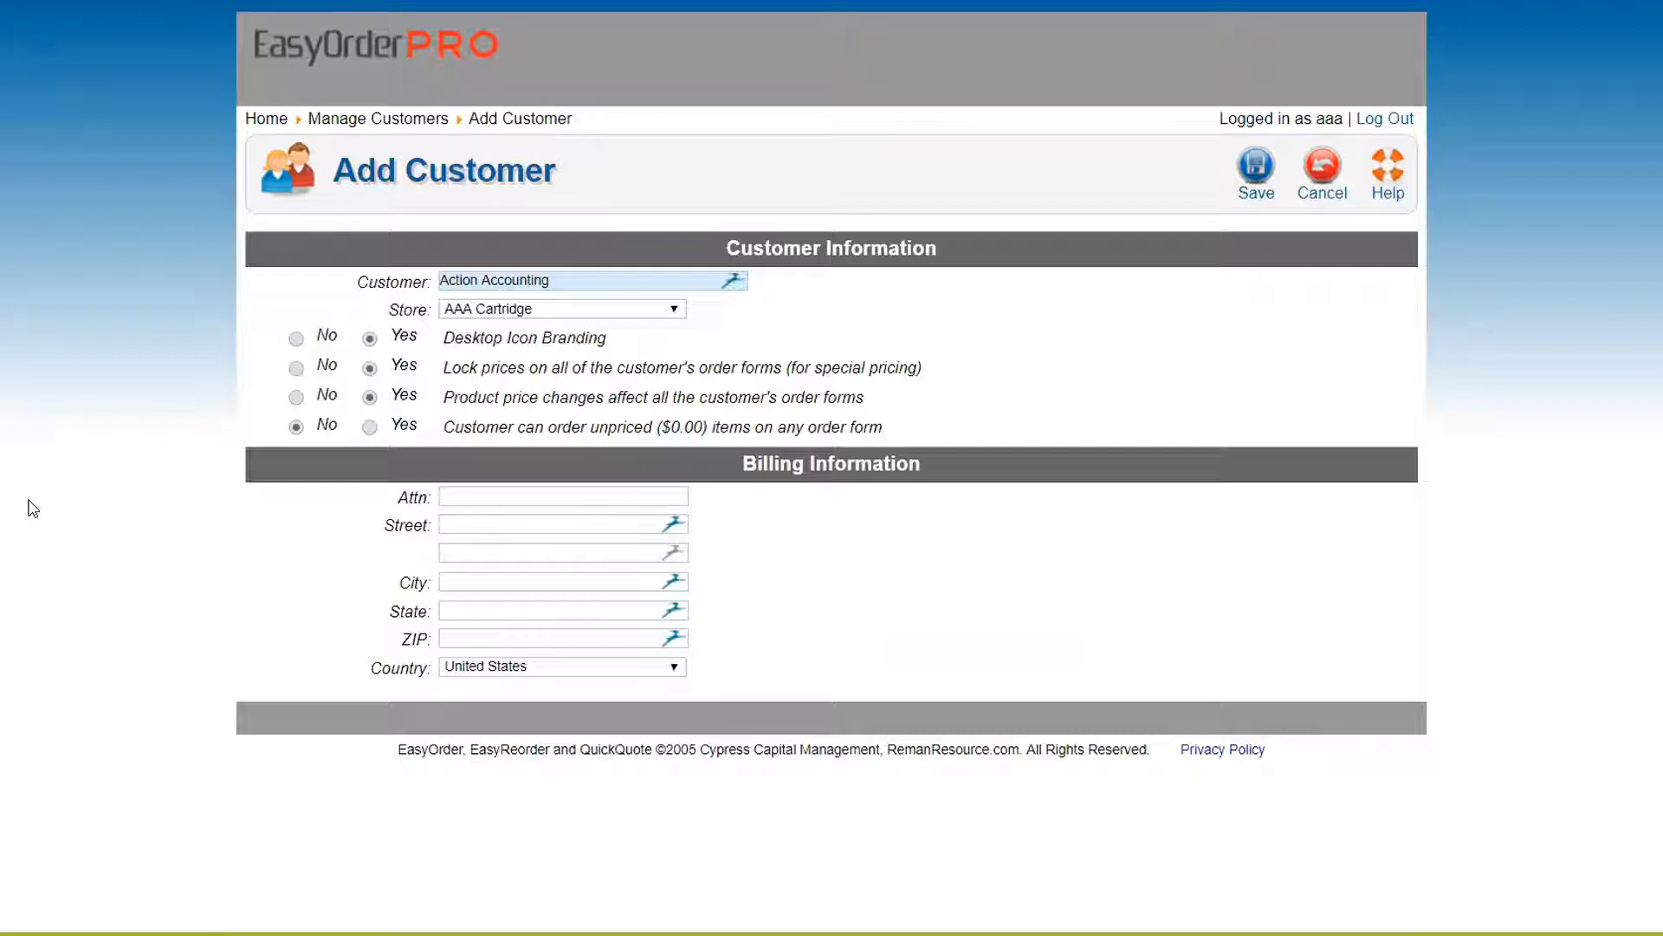
Fill in the billing attention line and address 123 Way Dr, Austin, TX 78660
mouse_move(265, 396)
click(467, 493)
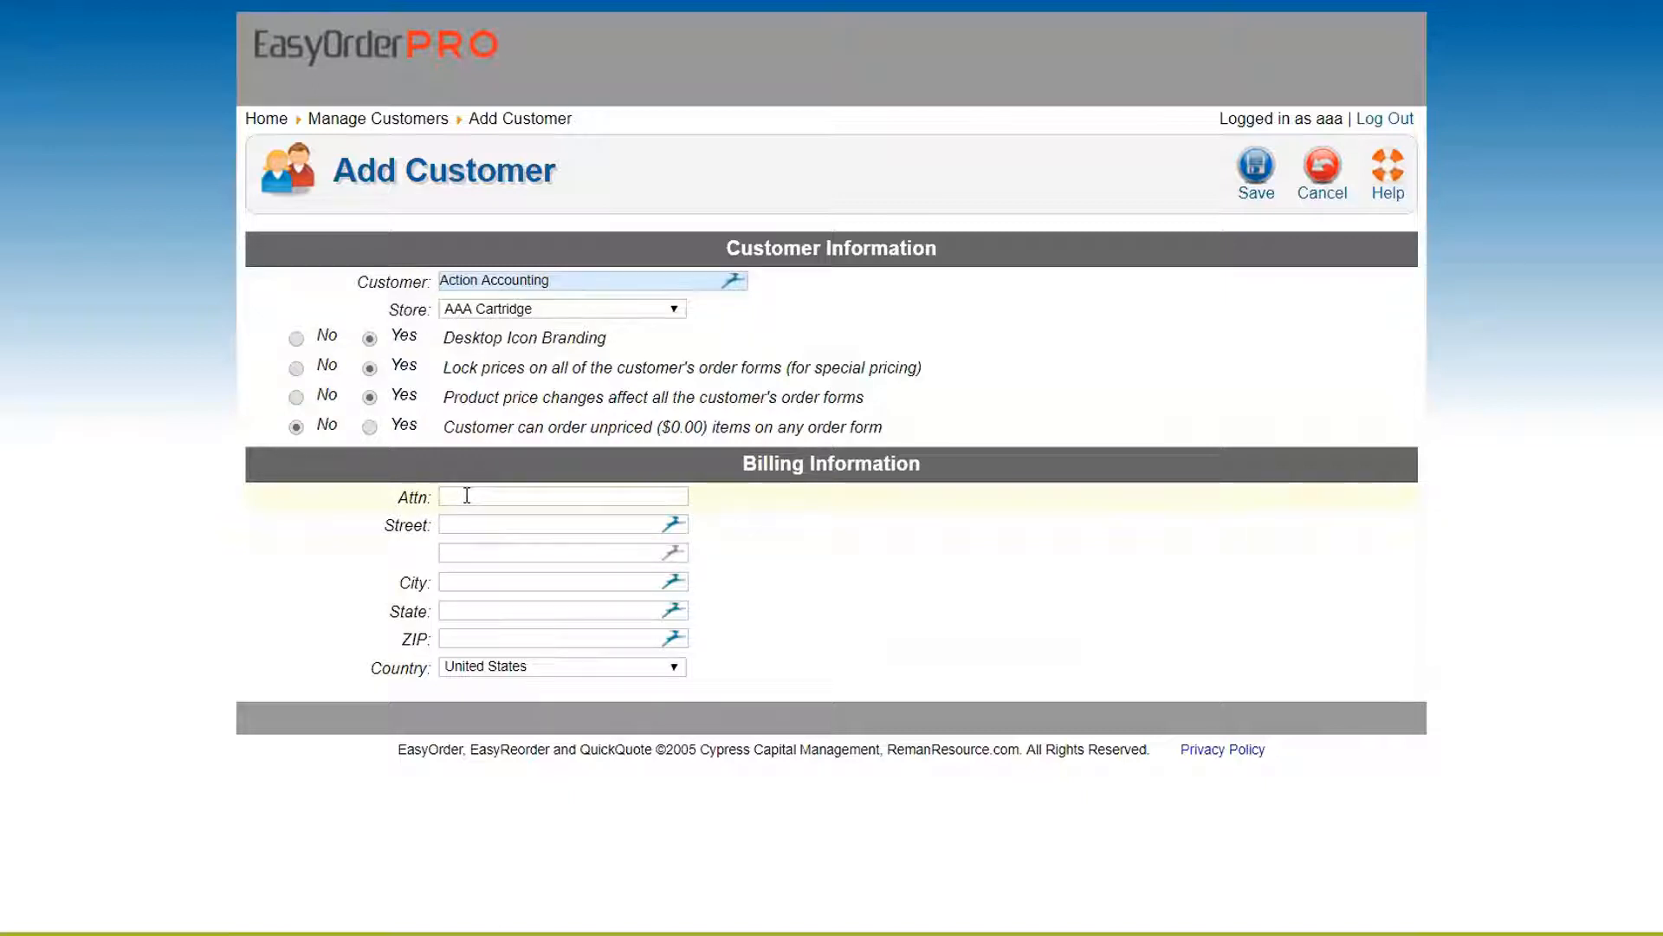
text(Accouting)
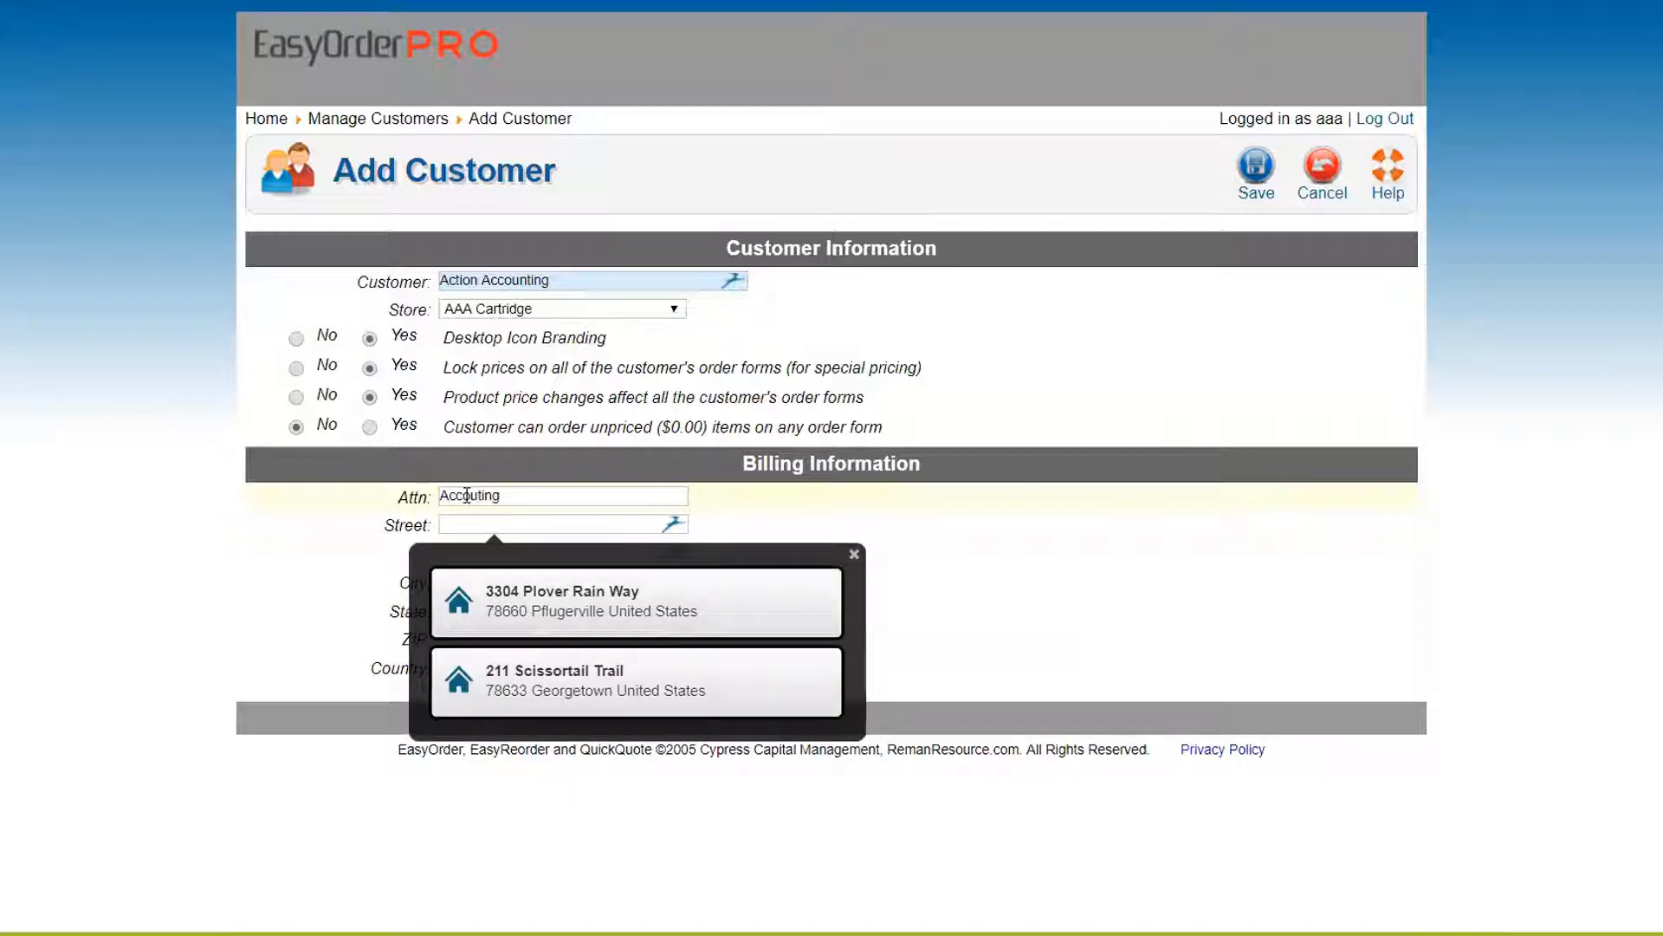
text(123 Way Dr)
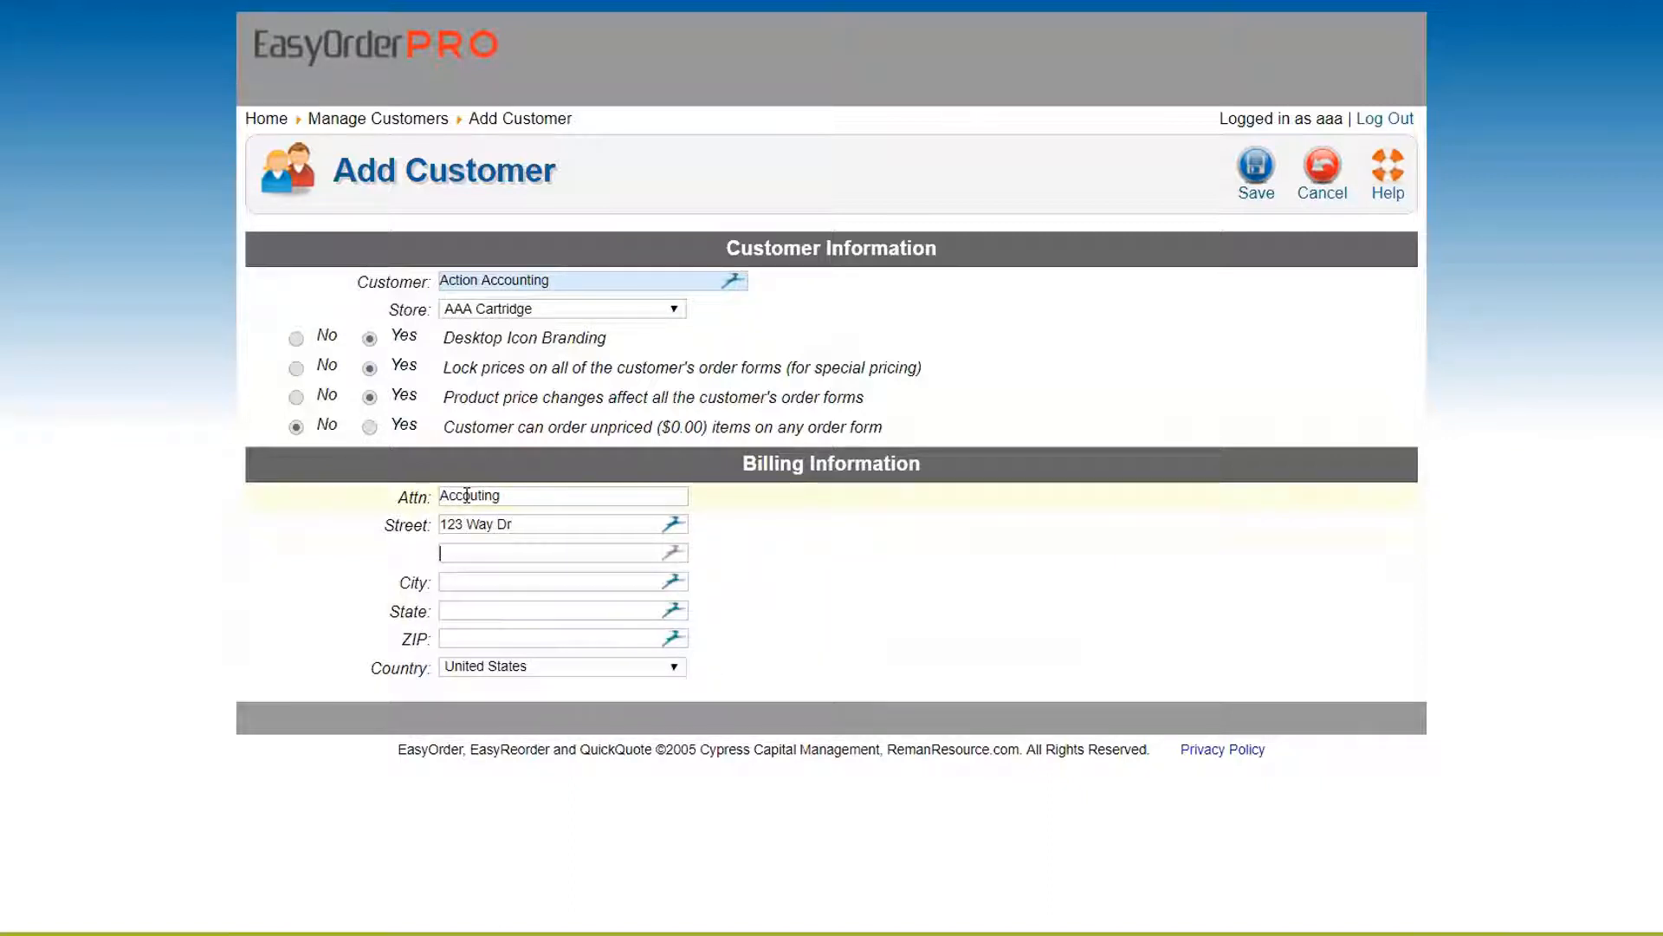
key(Tab)
text(Austin)
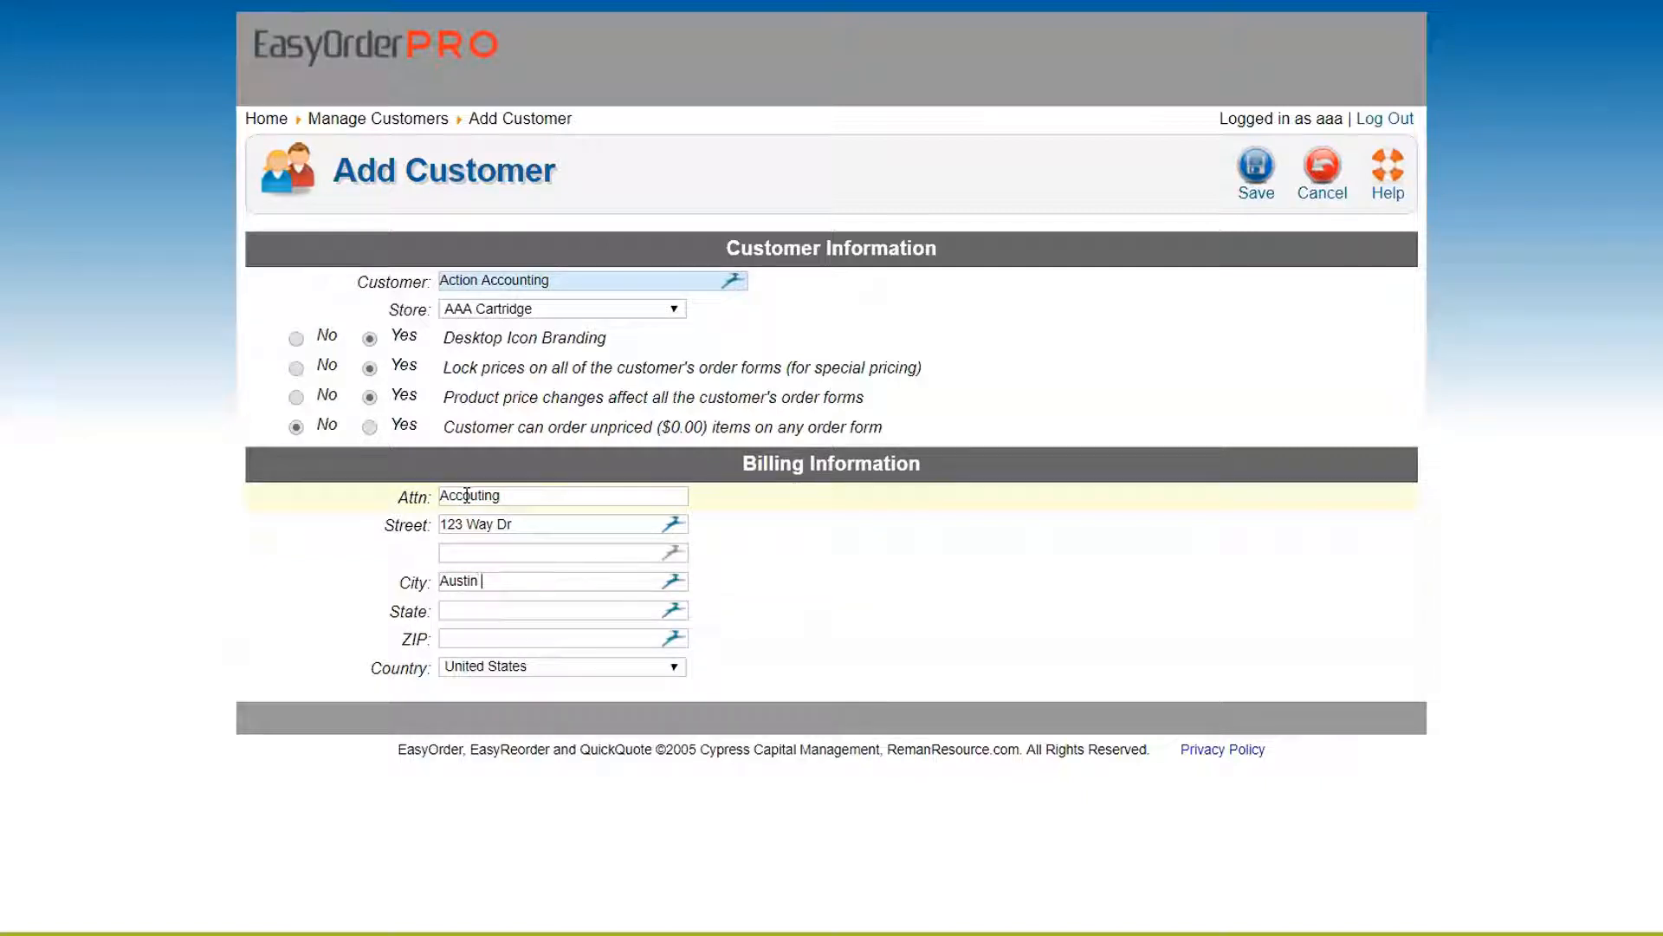
key(Tab)
text(TXq)
key(Tab)
right_click(467, 495)
click(470, 611)
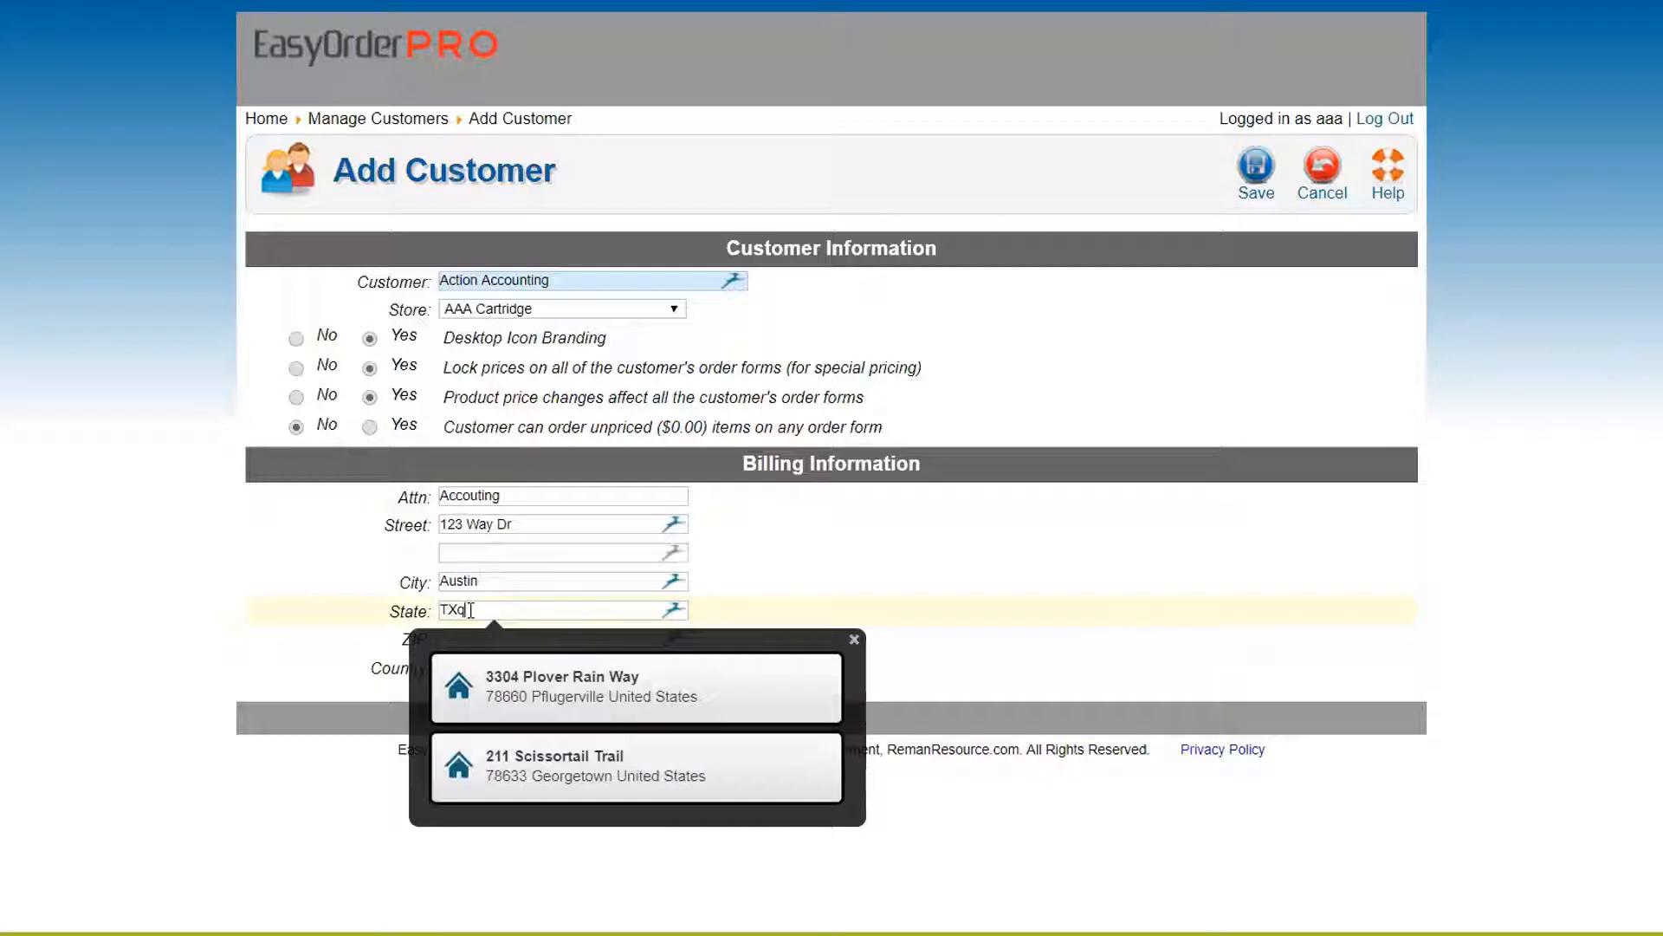
key(BackSpace)
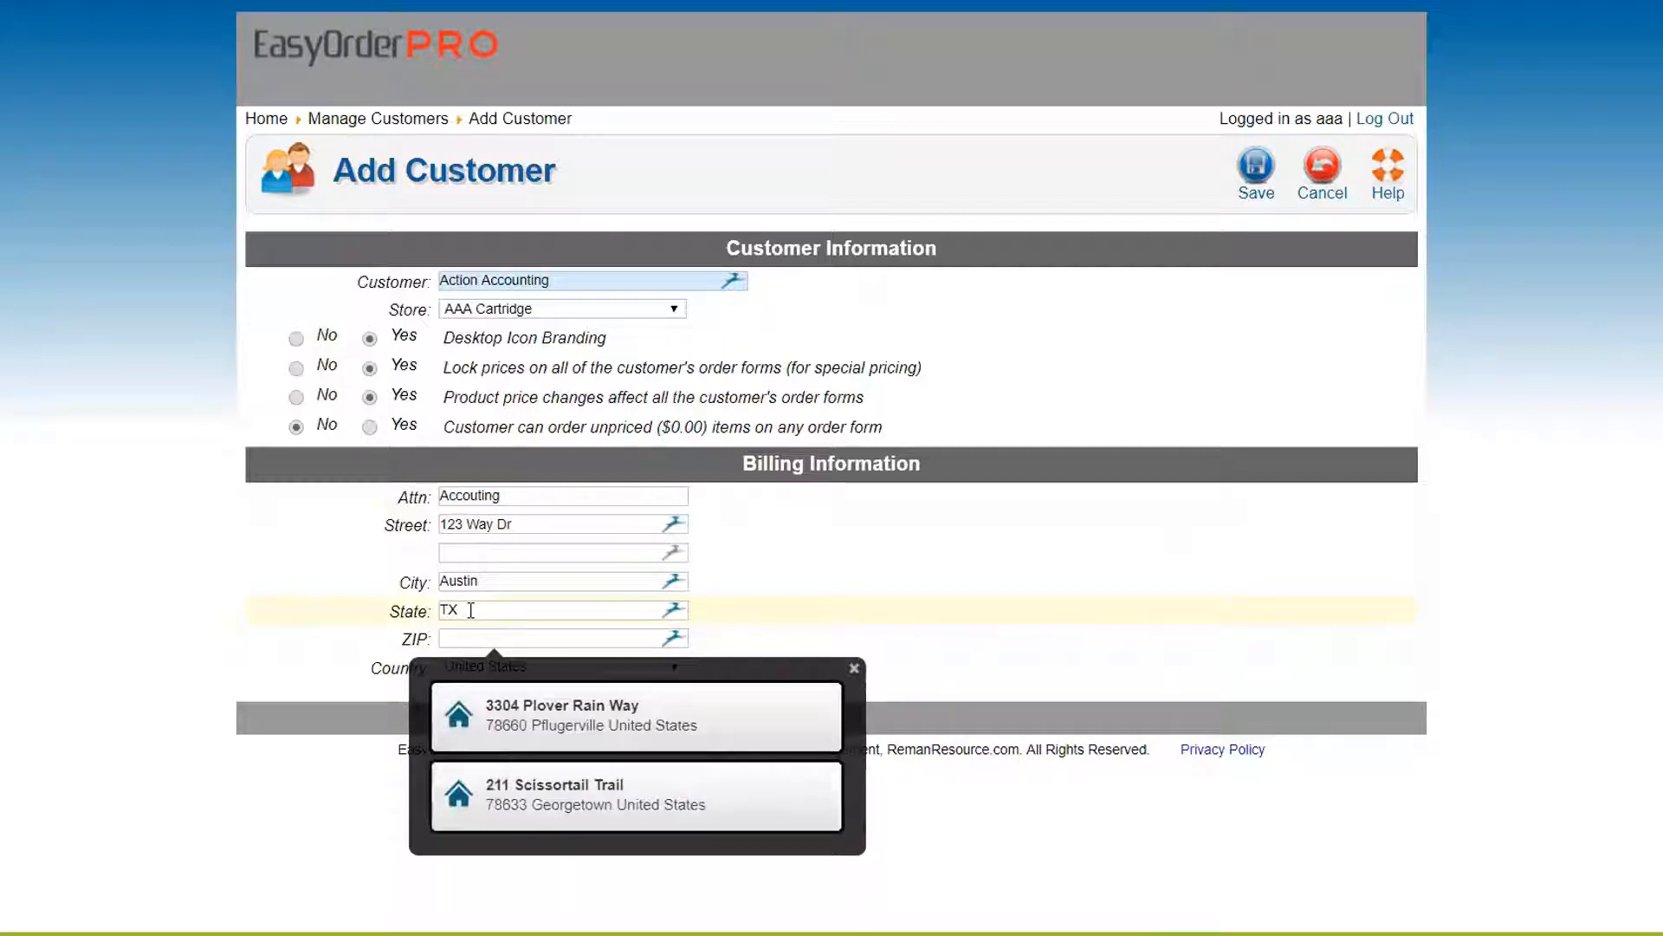
text(78660)
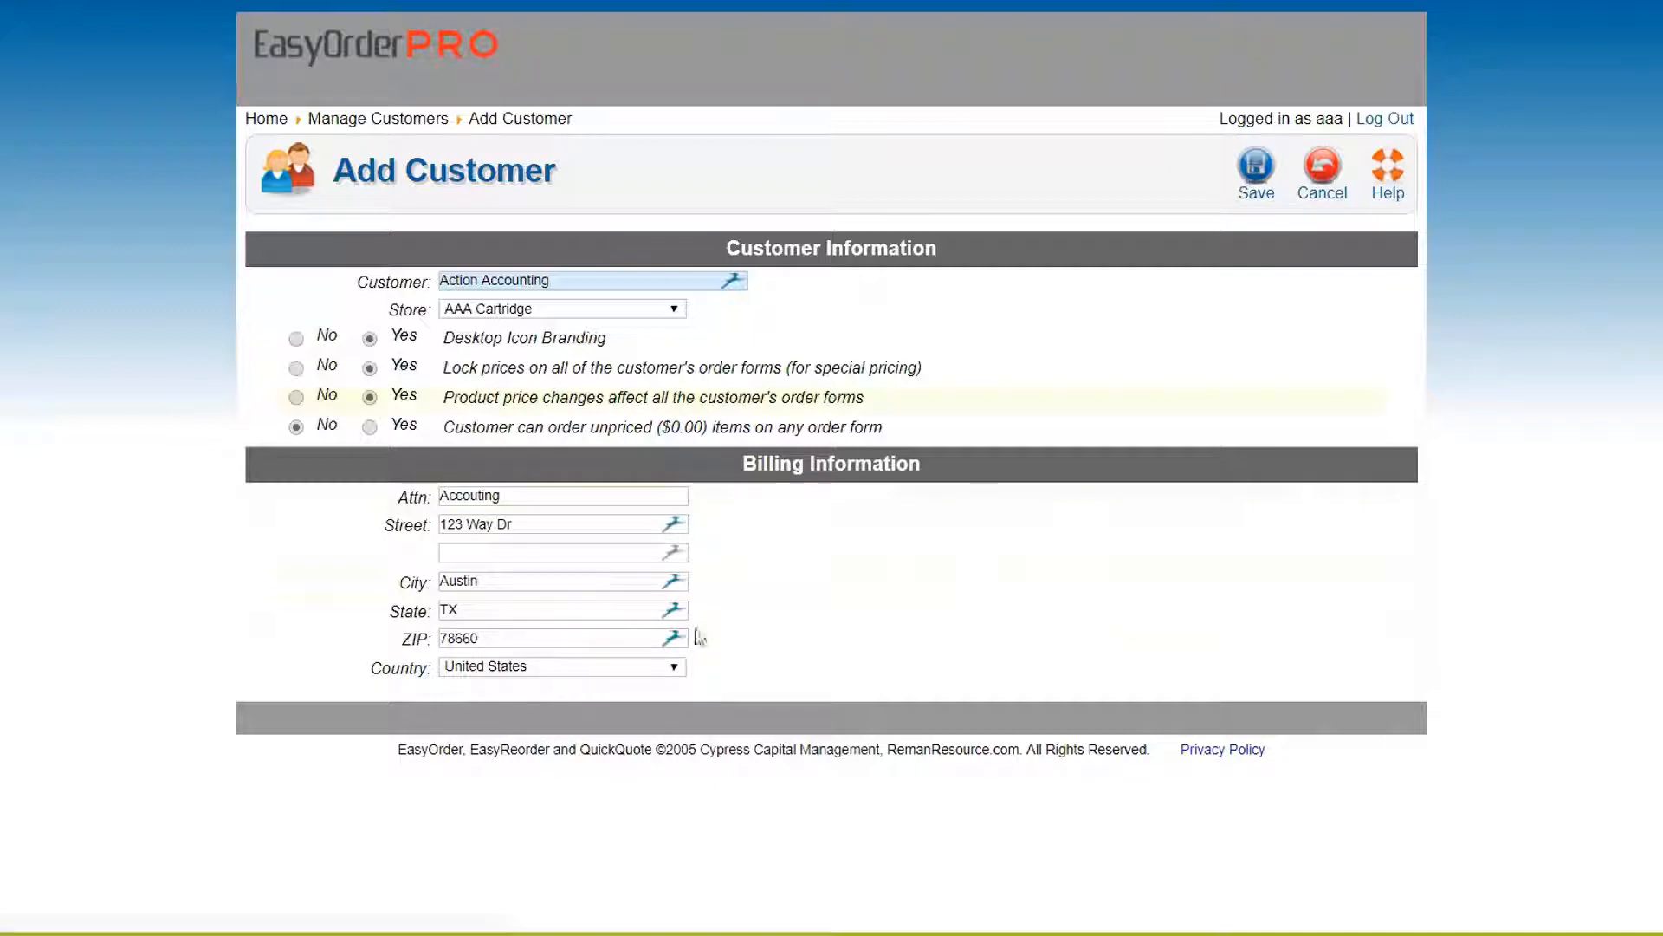
mouse_move(1061, 407)
drag(717, 252, 969, 256)
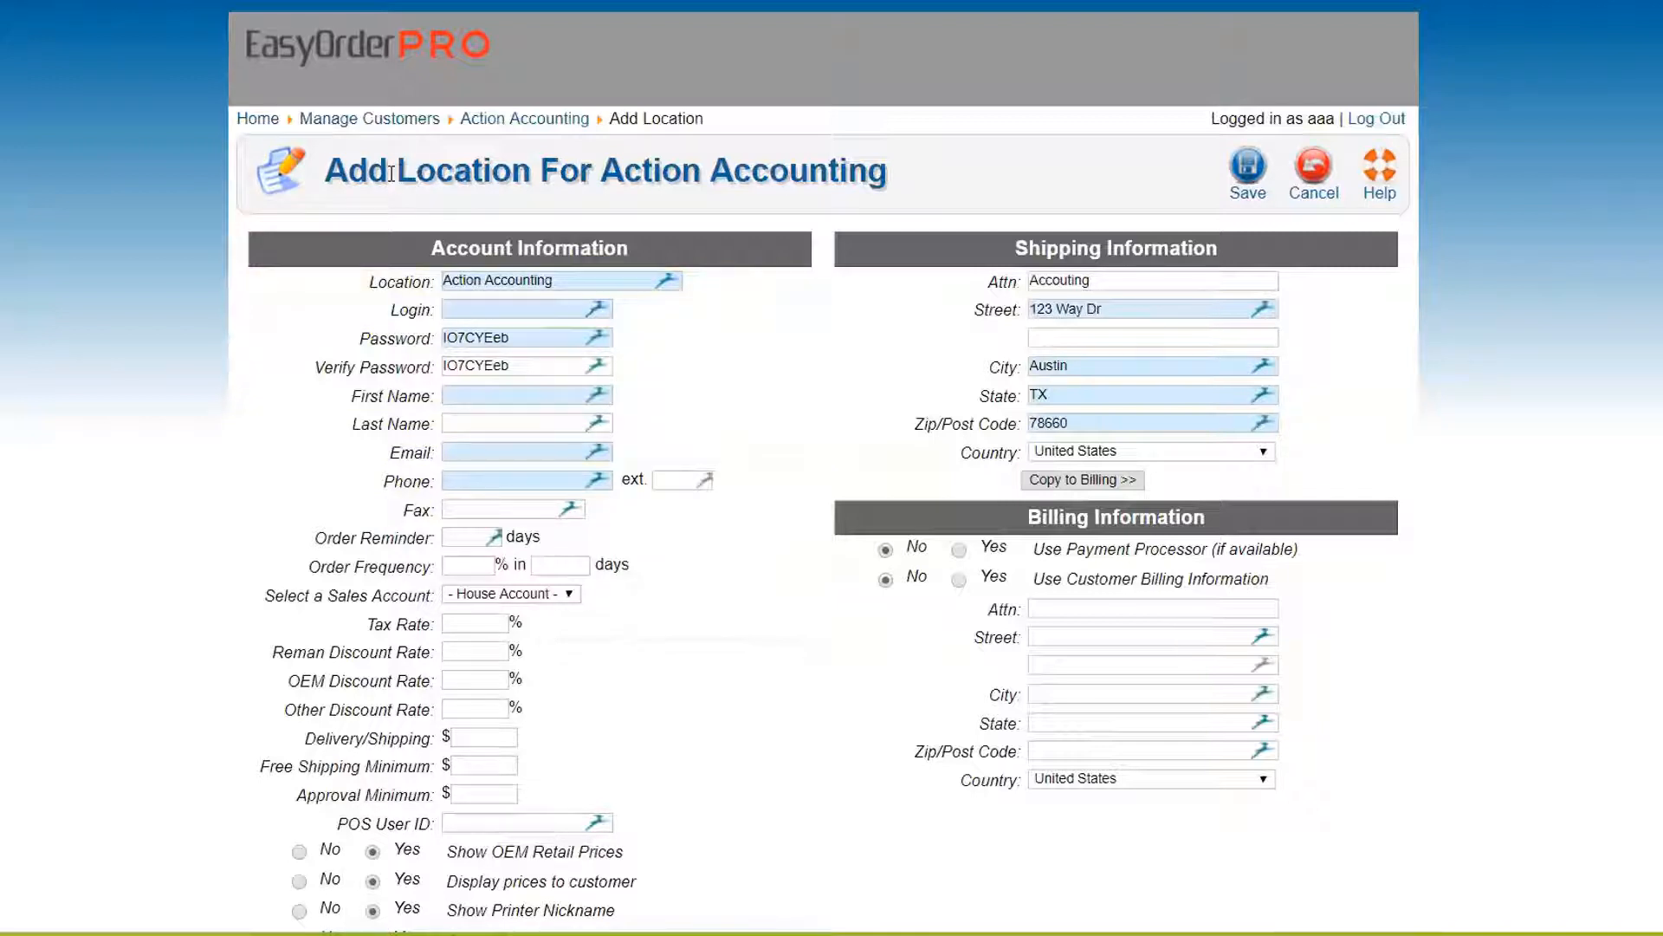
Replace the new location's name with Corporate on the Add Location form
drag(391, 173, 890, 174)
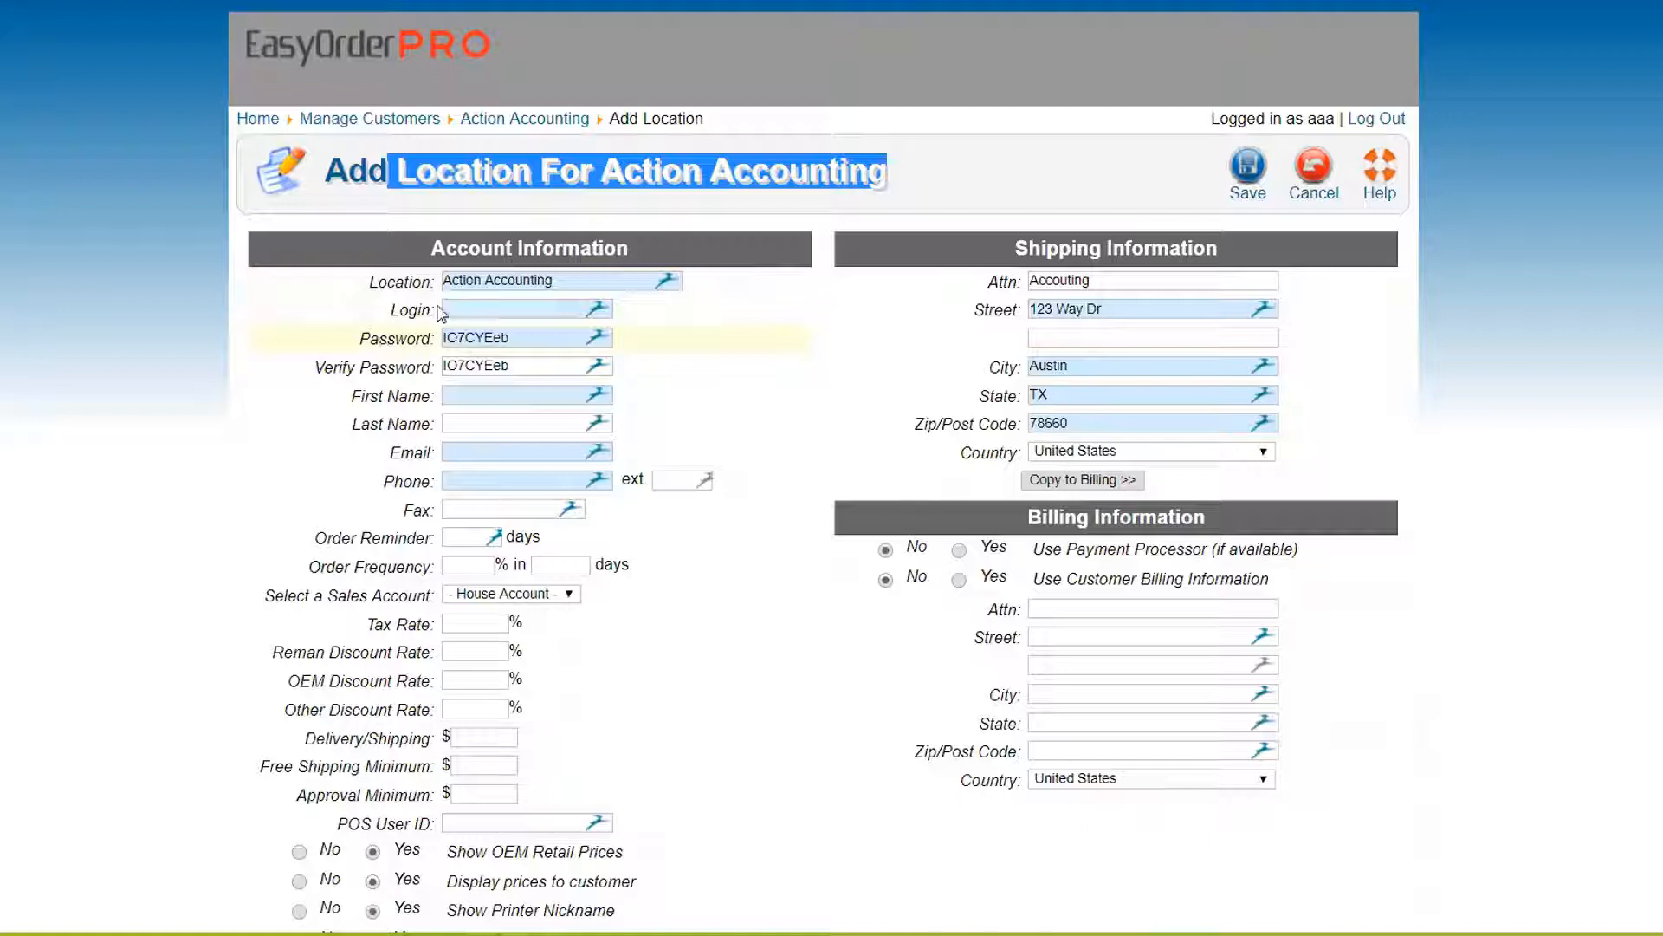
drag(367, 283, 435, 287)
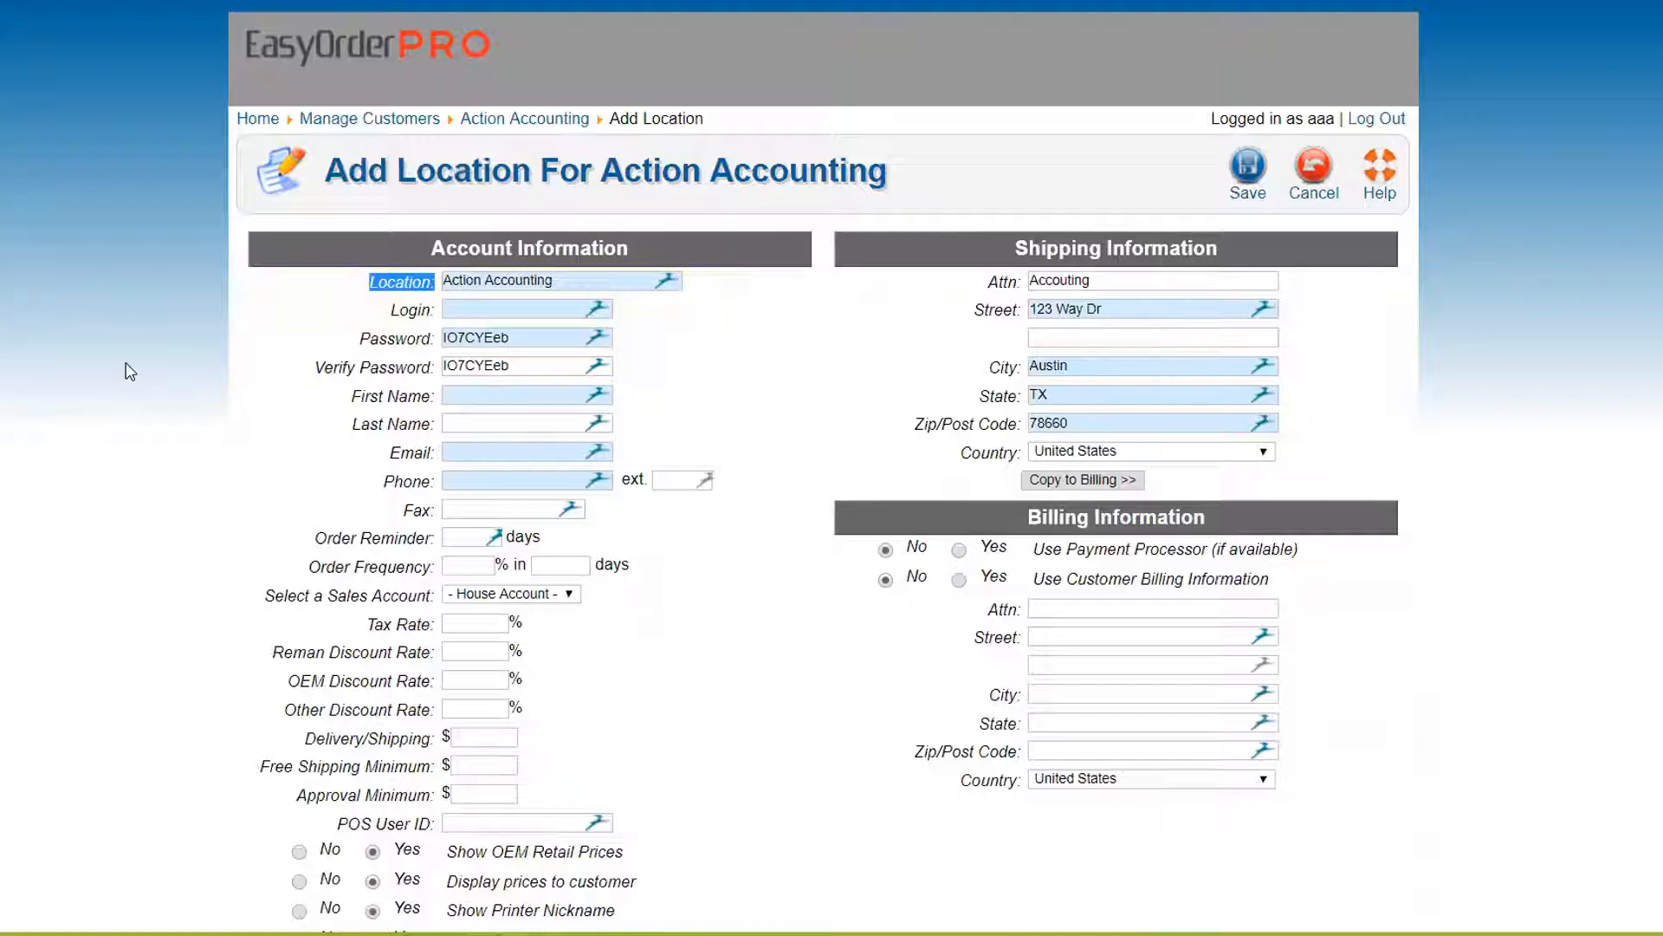
drag(568, 281, 439, 289)
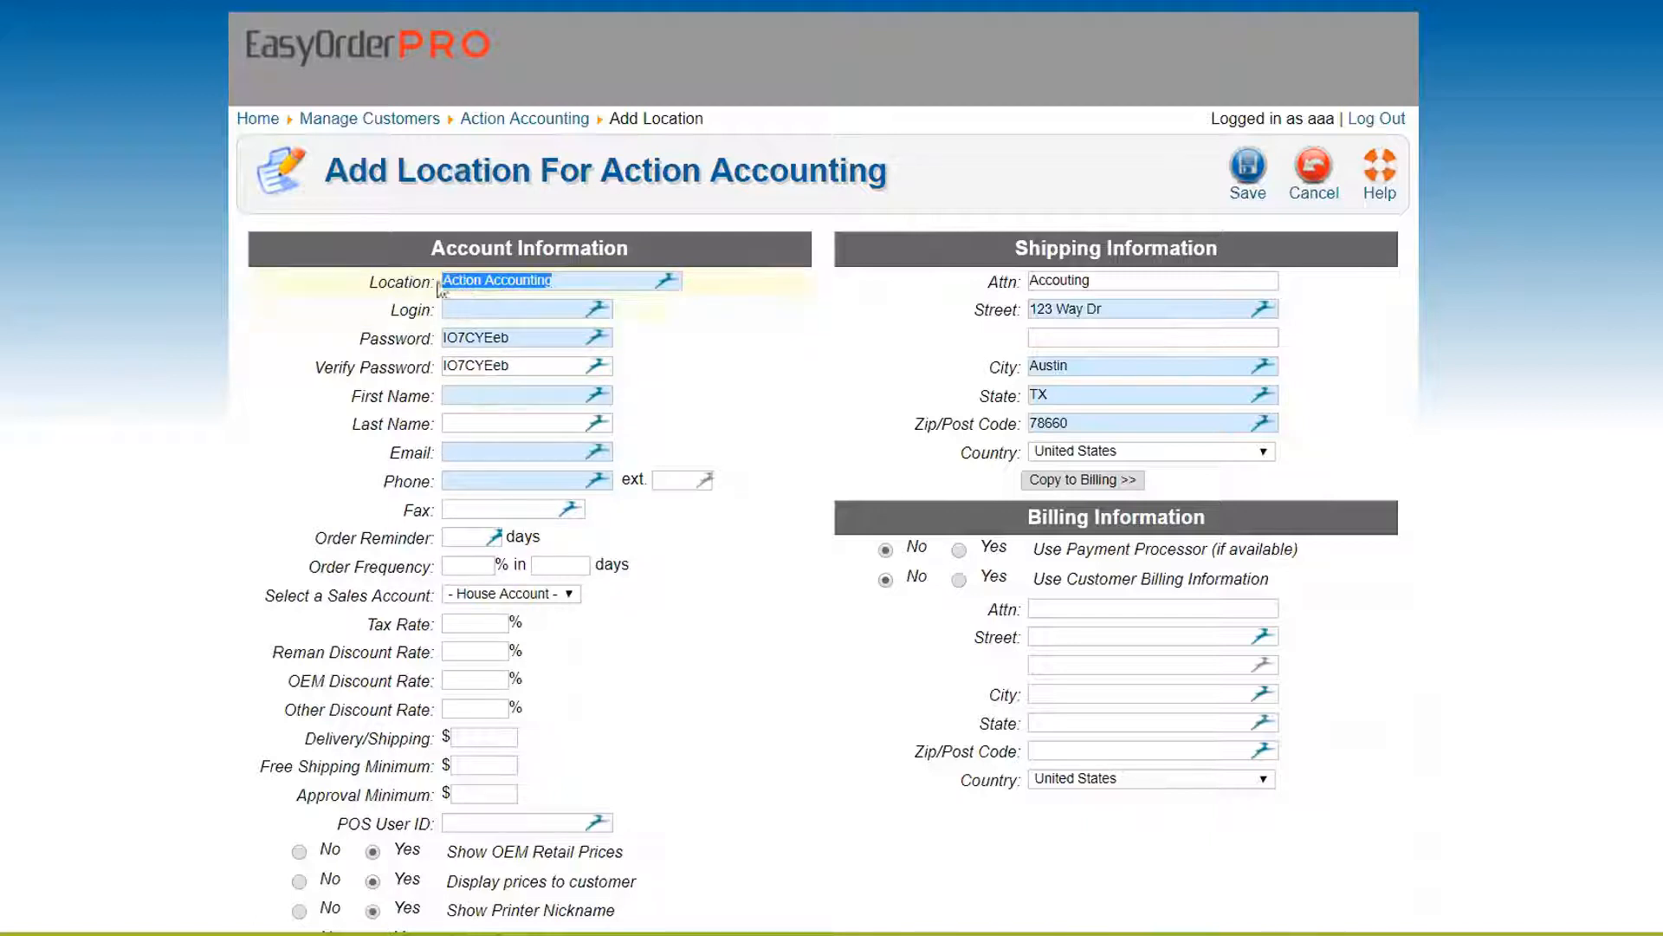
click(96, 450)
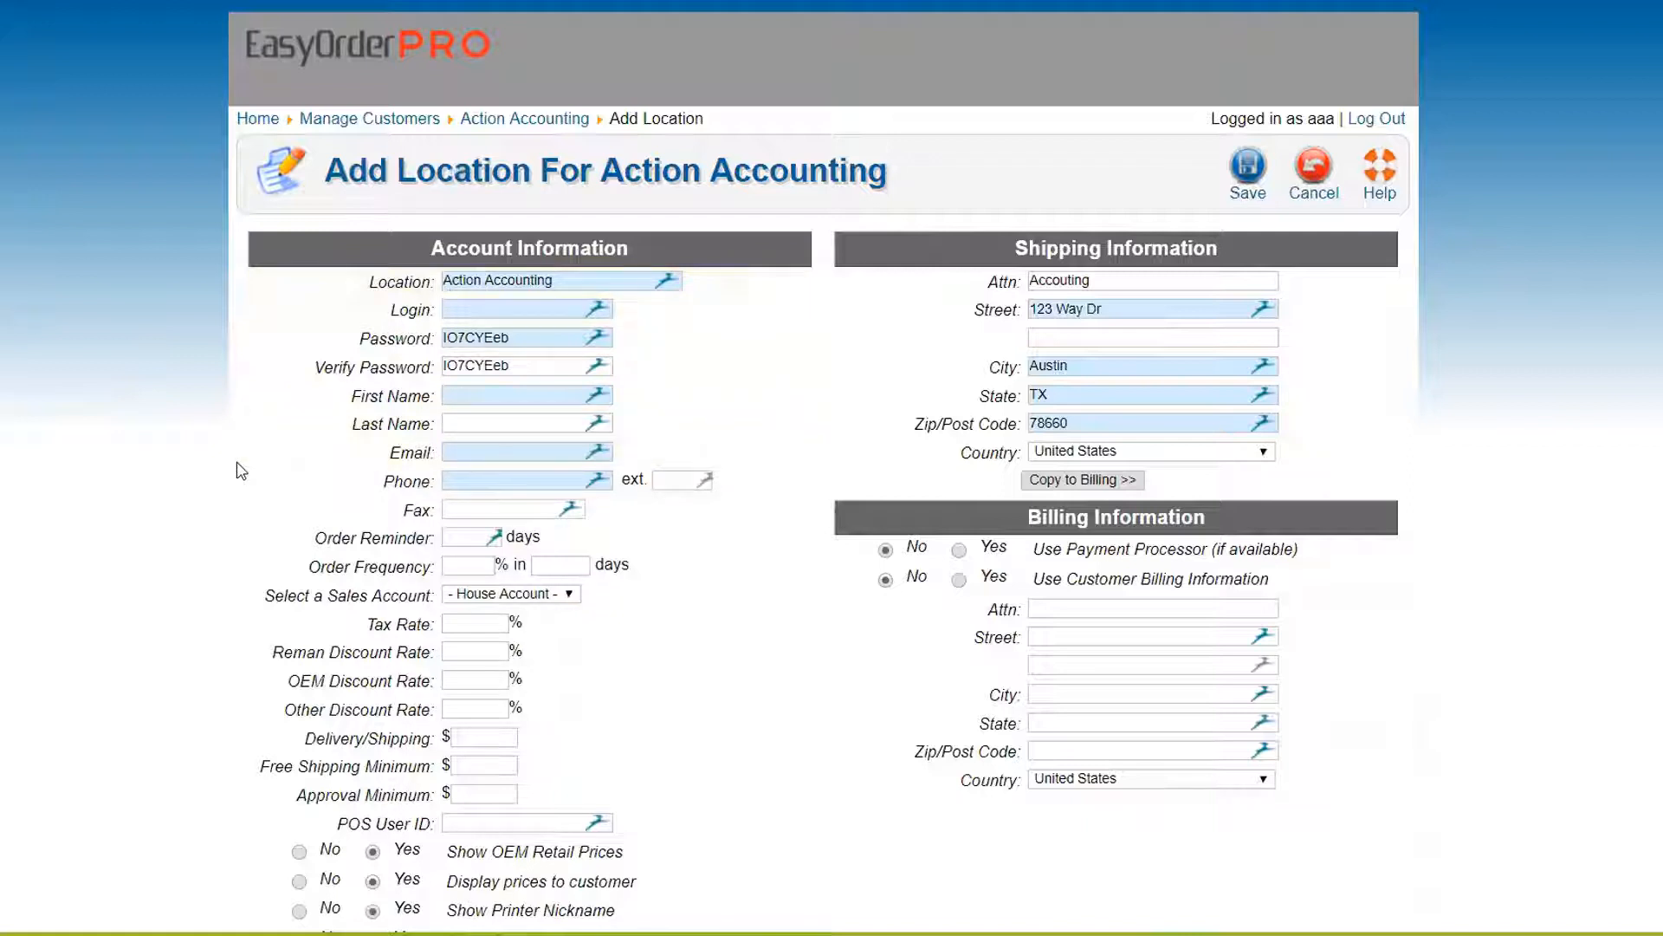
drag(593, 282, 388, 288)
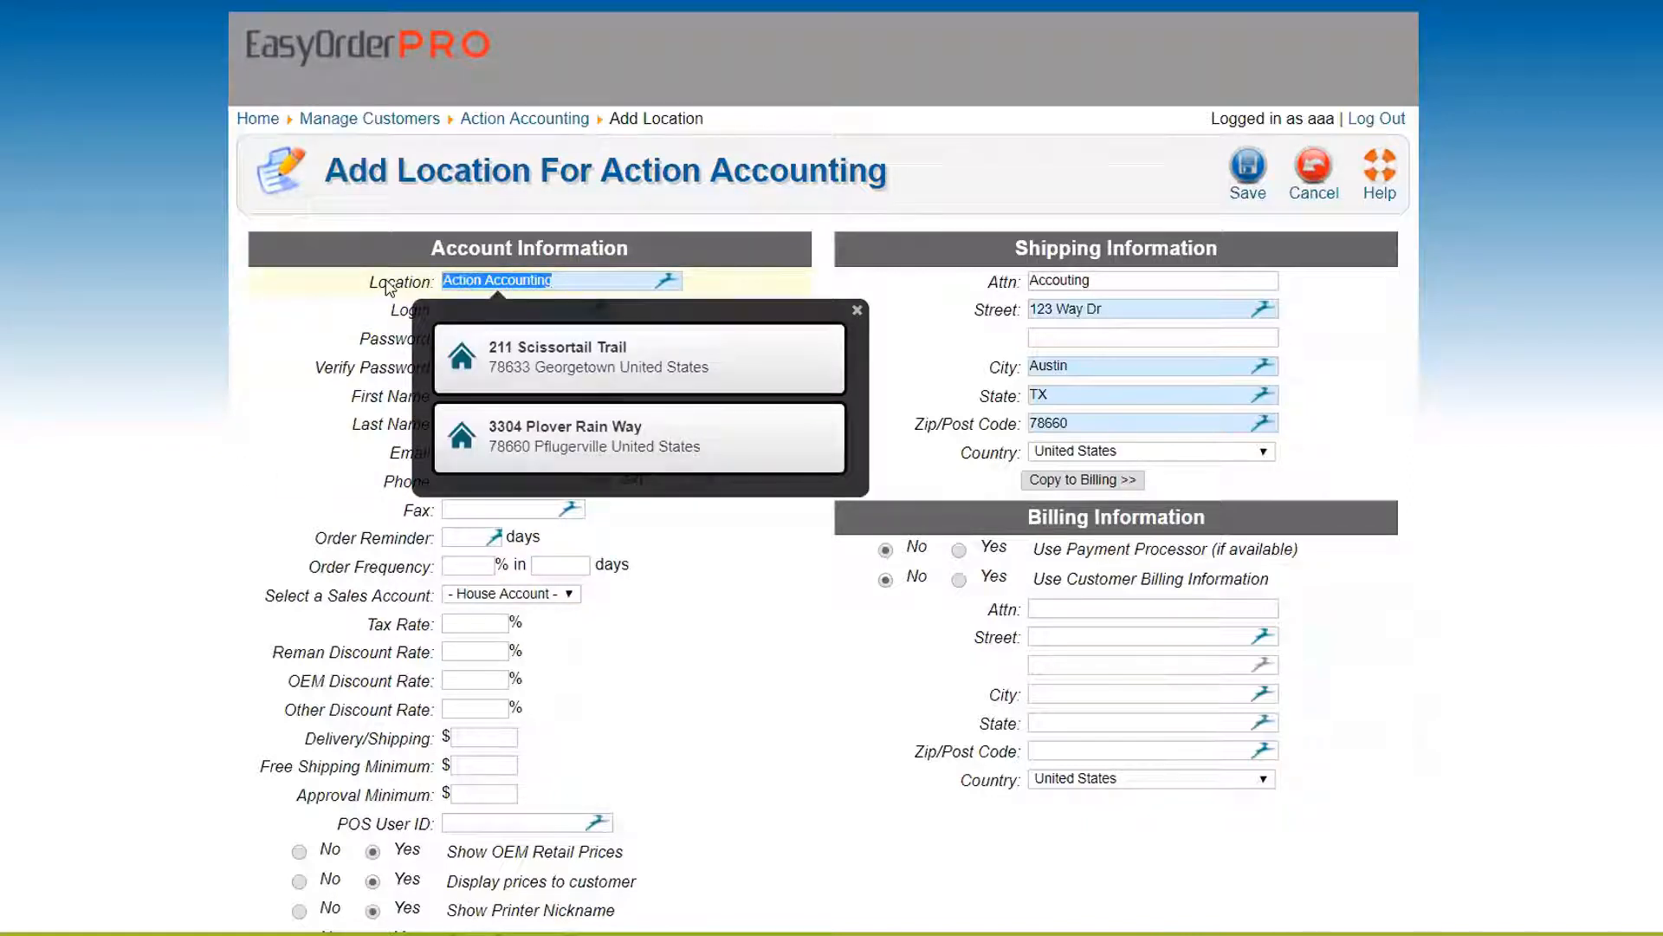
text(Corporat)
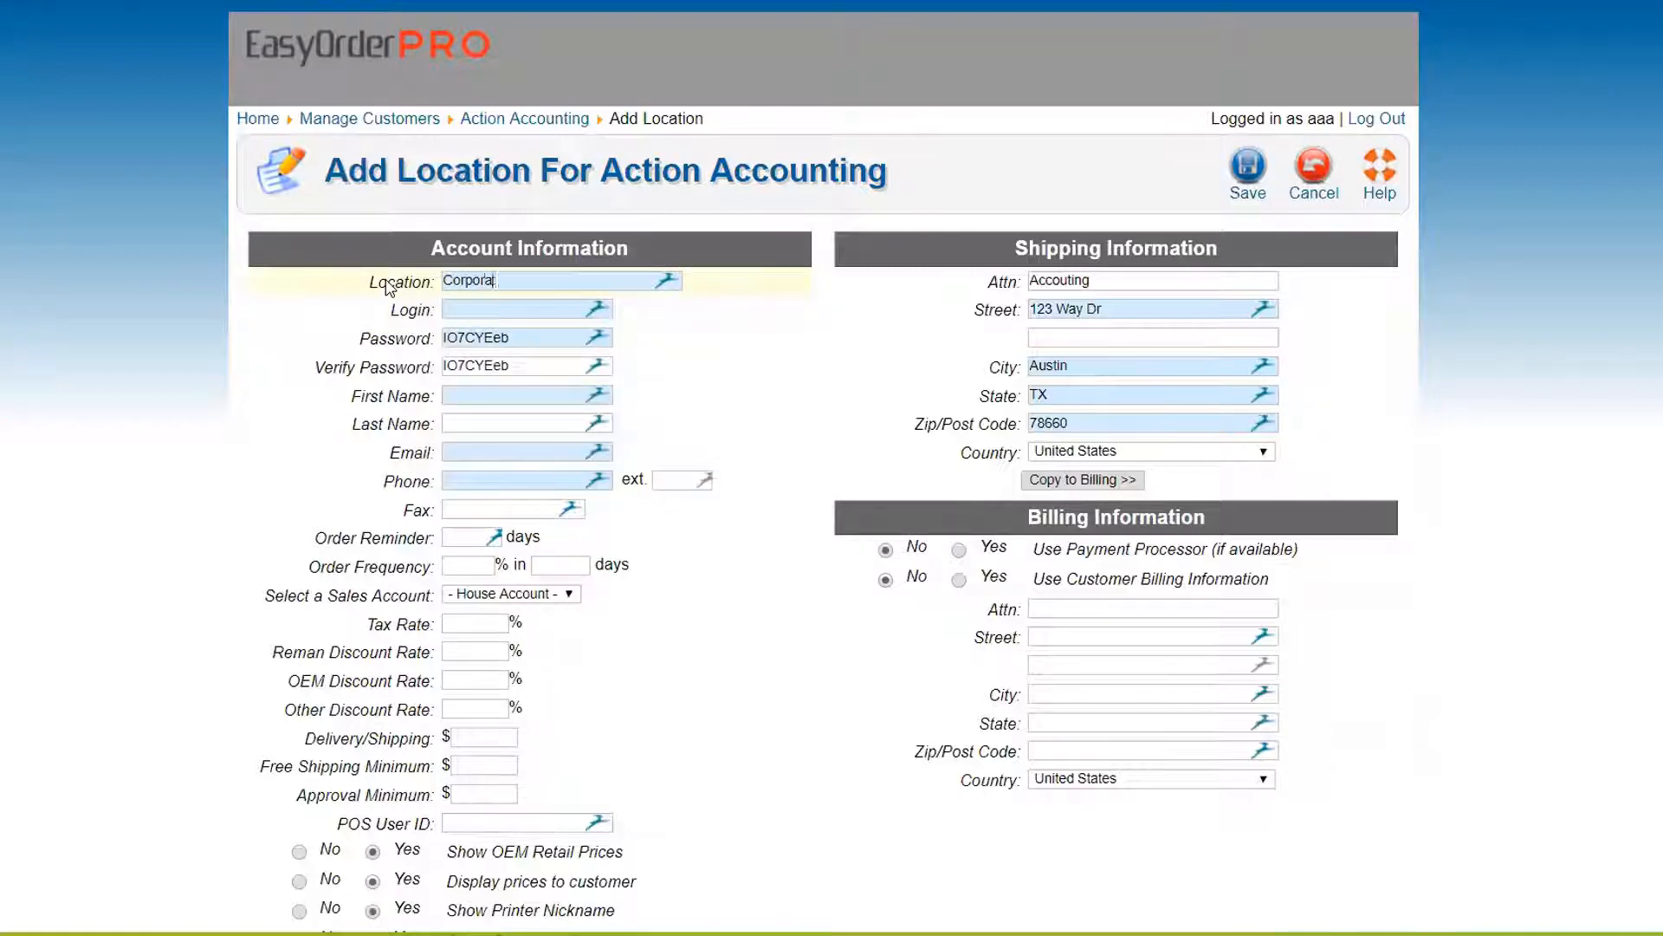
text(e)
click(464, 311)
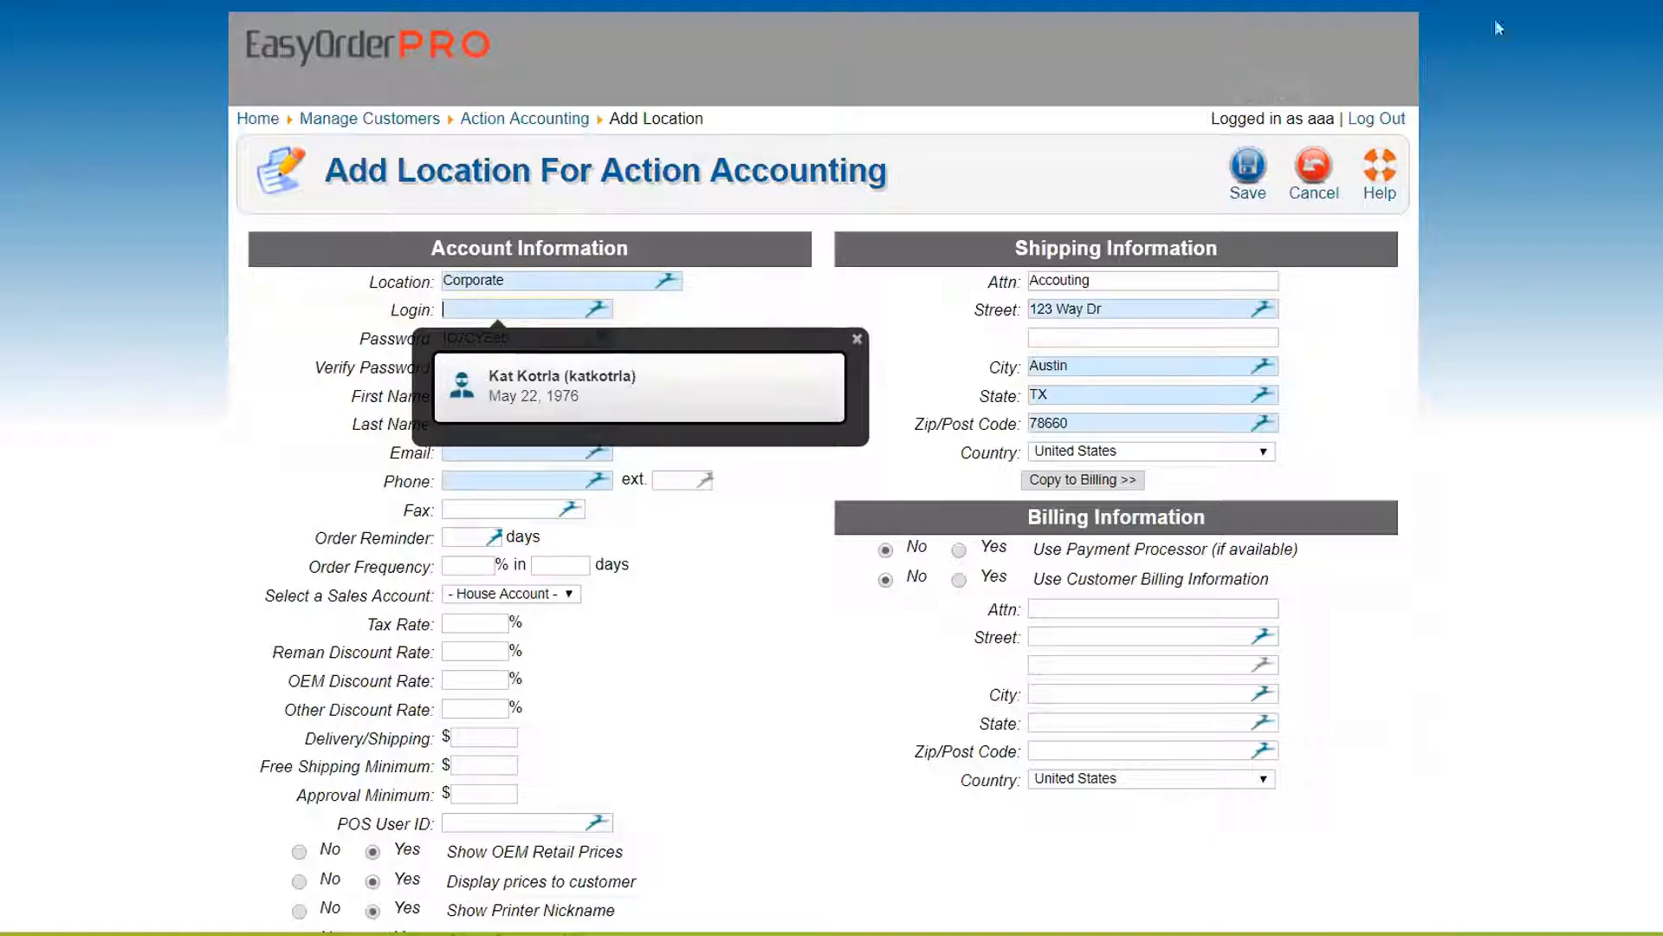
Disable the Dashlane Secure Password Manager extension on Chrome's Extensions page
click(1661, 2)
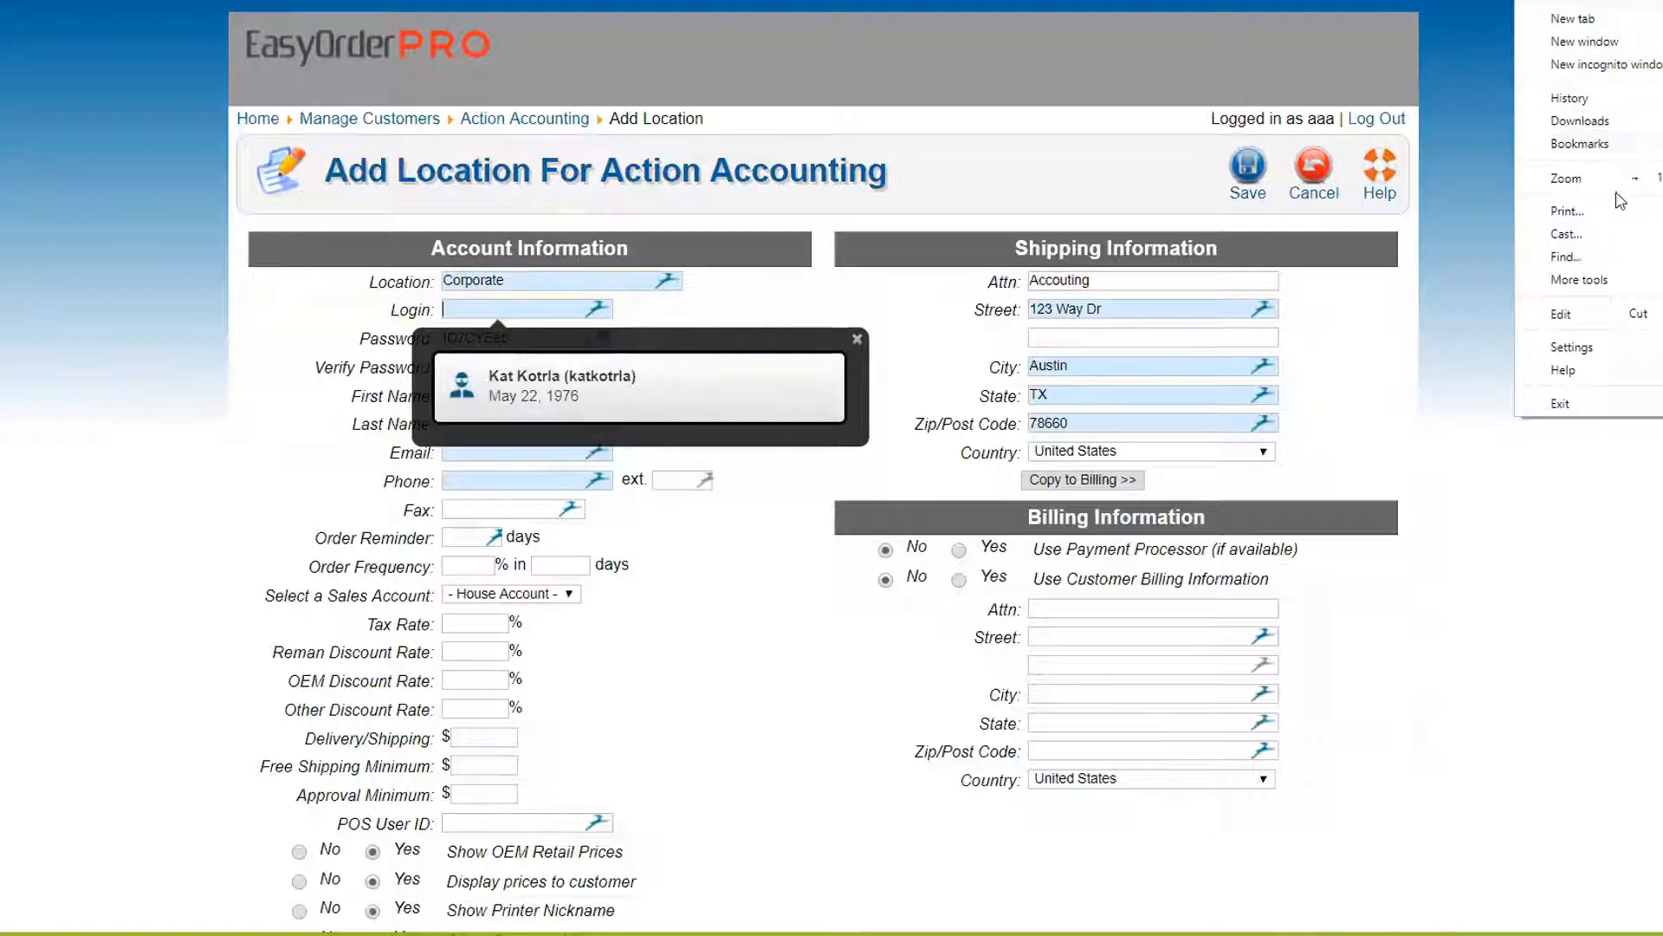
mouse_move(1592, 280)
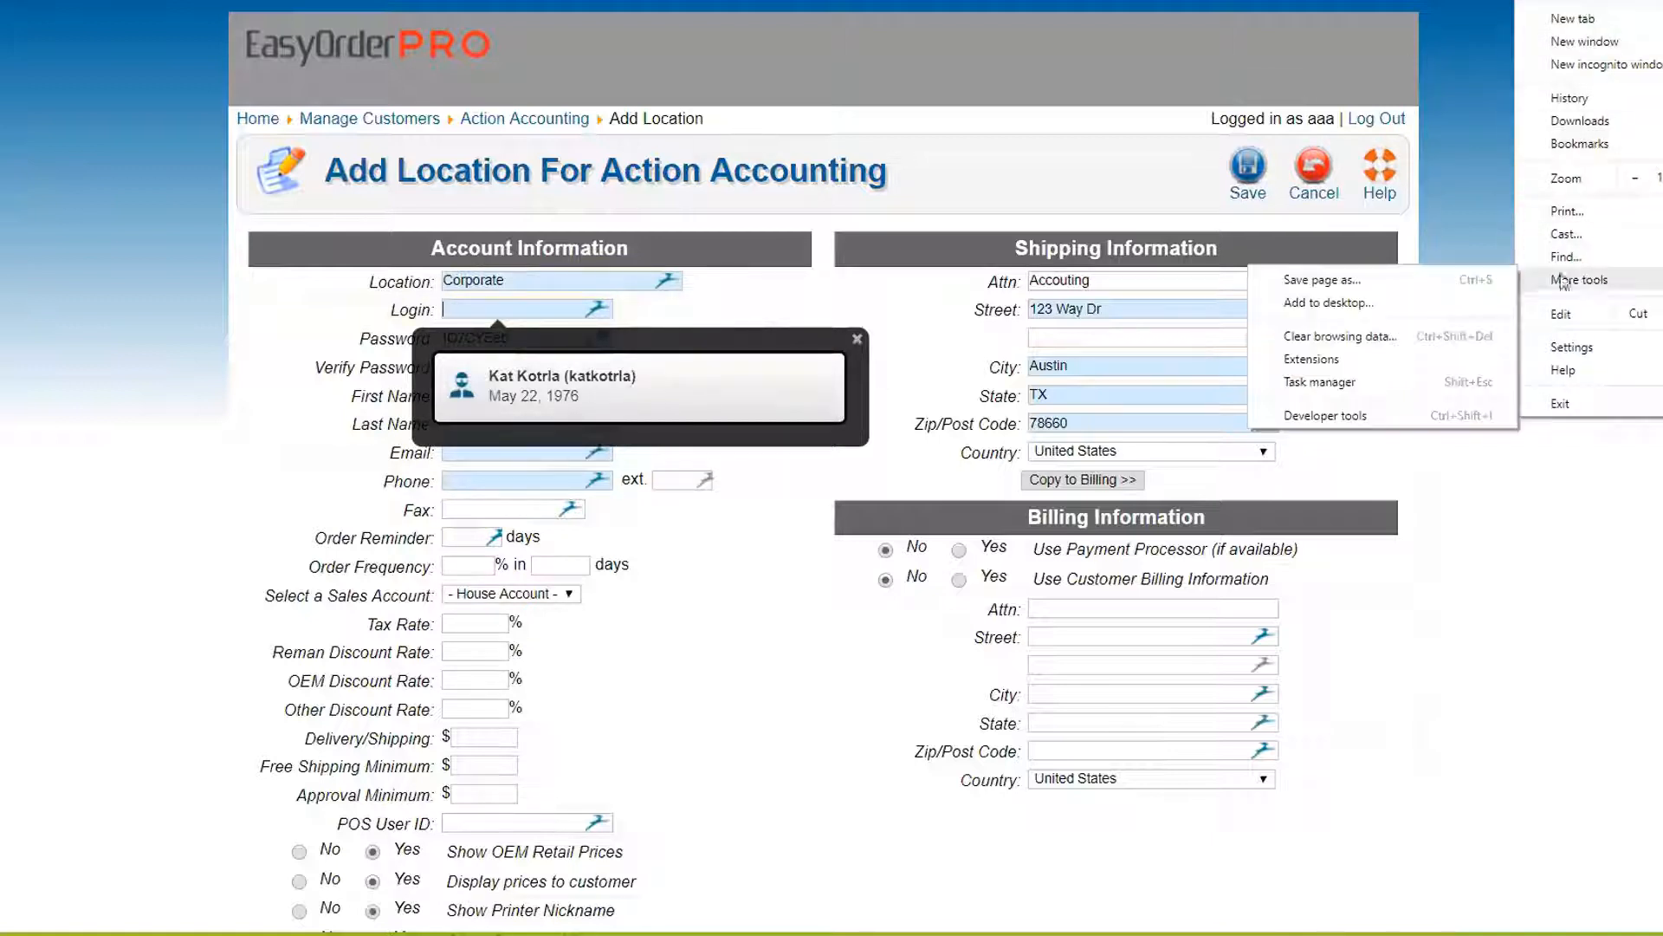
click(1334, 355)
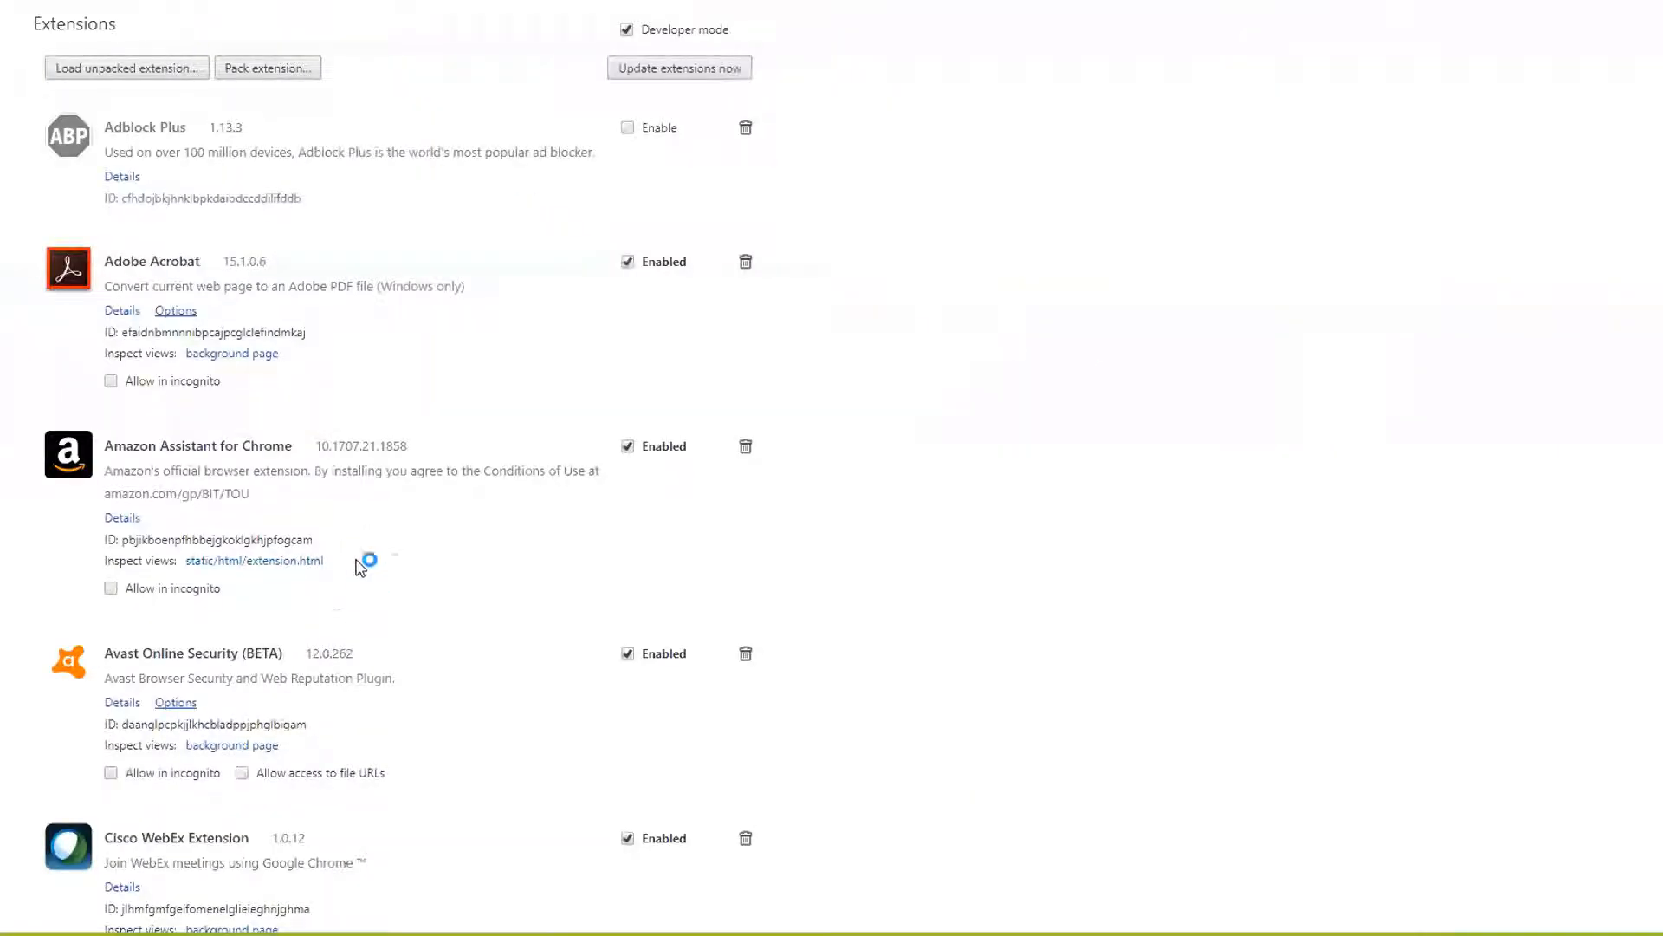
scroll(381, 567, down, 2)
scroll(386, 569, down, 2)
click(627, 728)
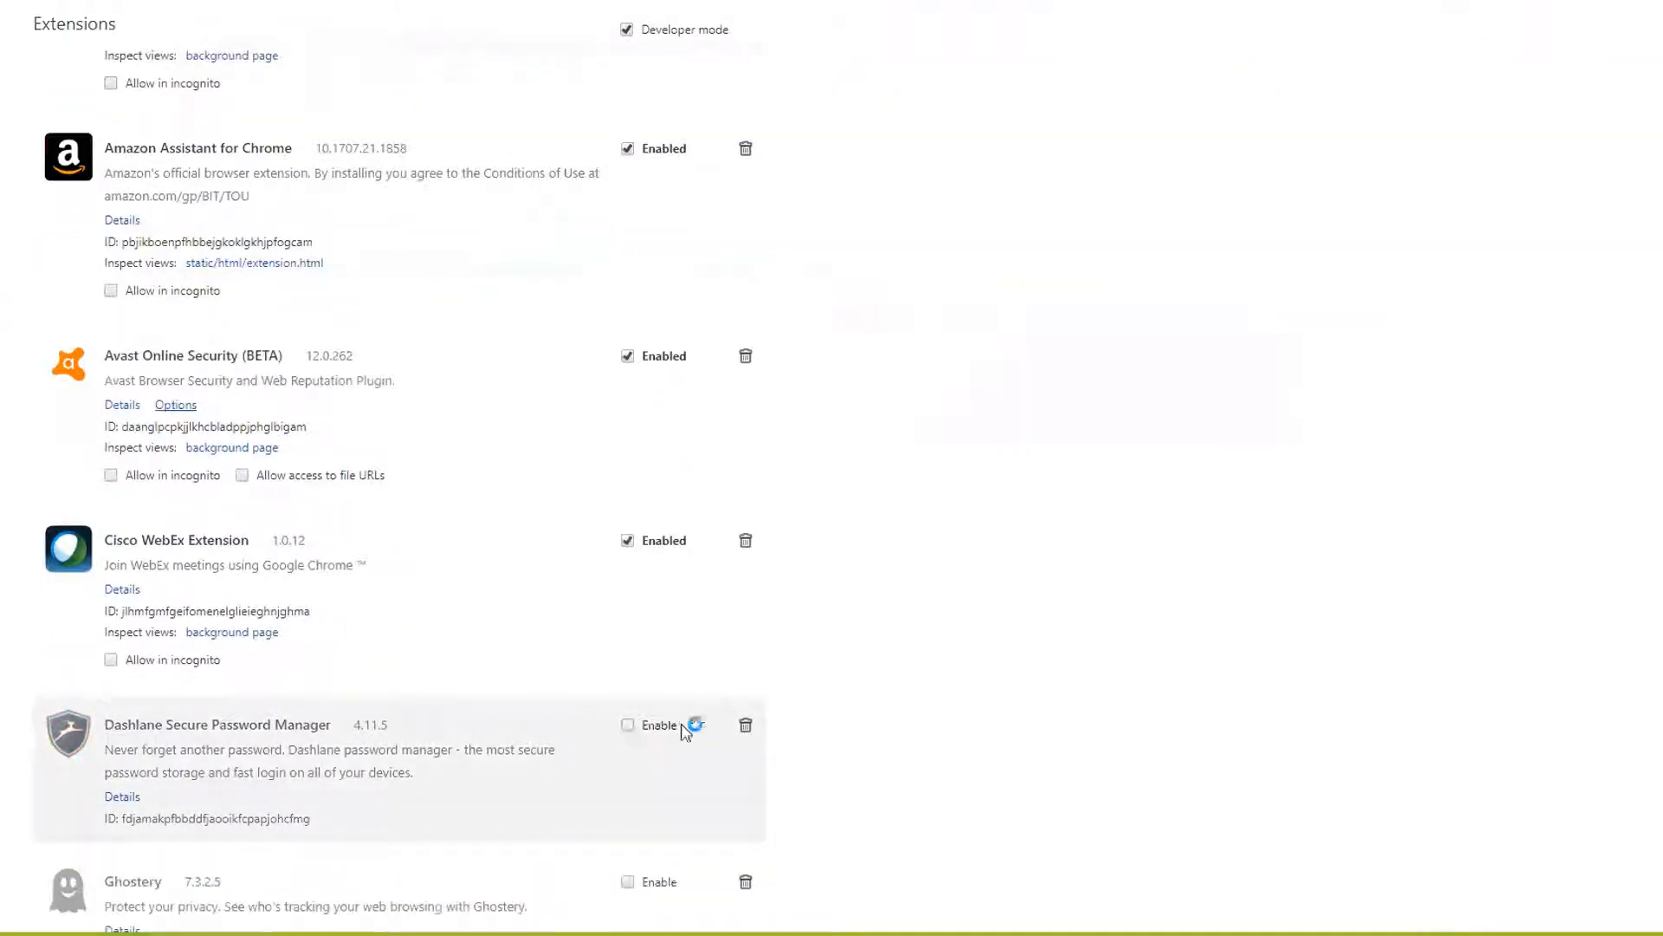
scroll(402, 37, up, 4)
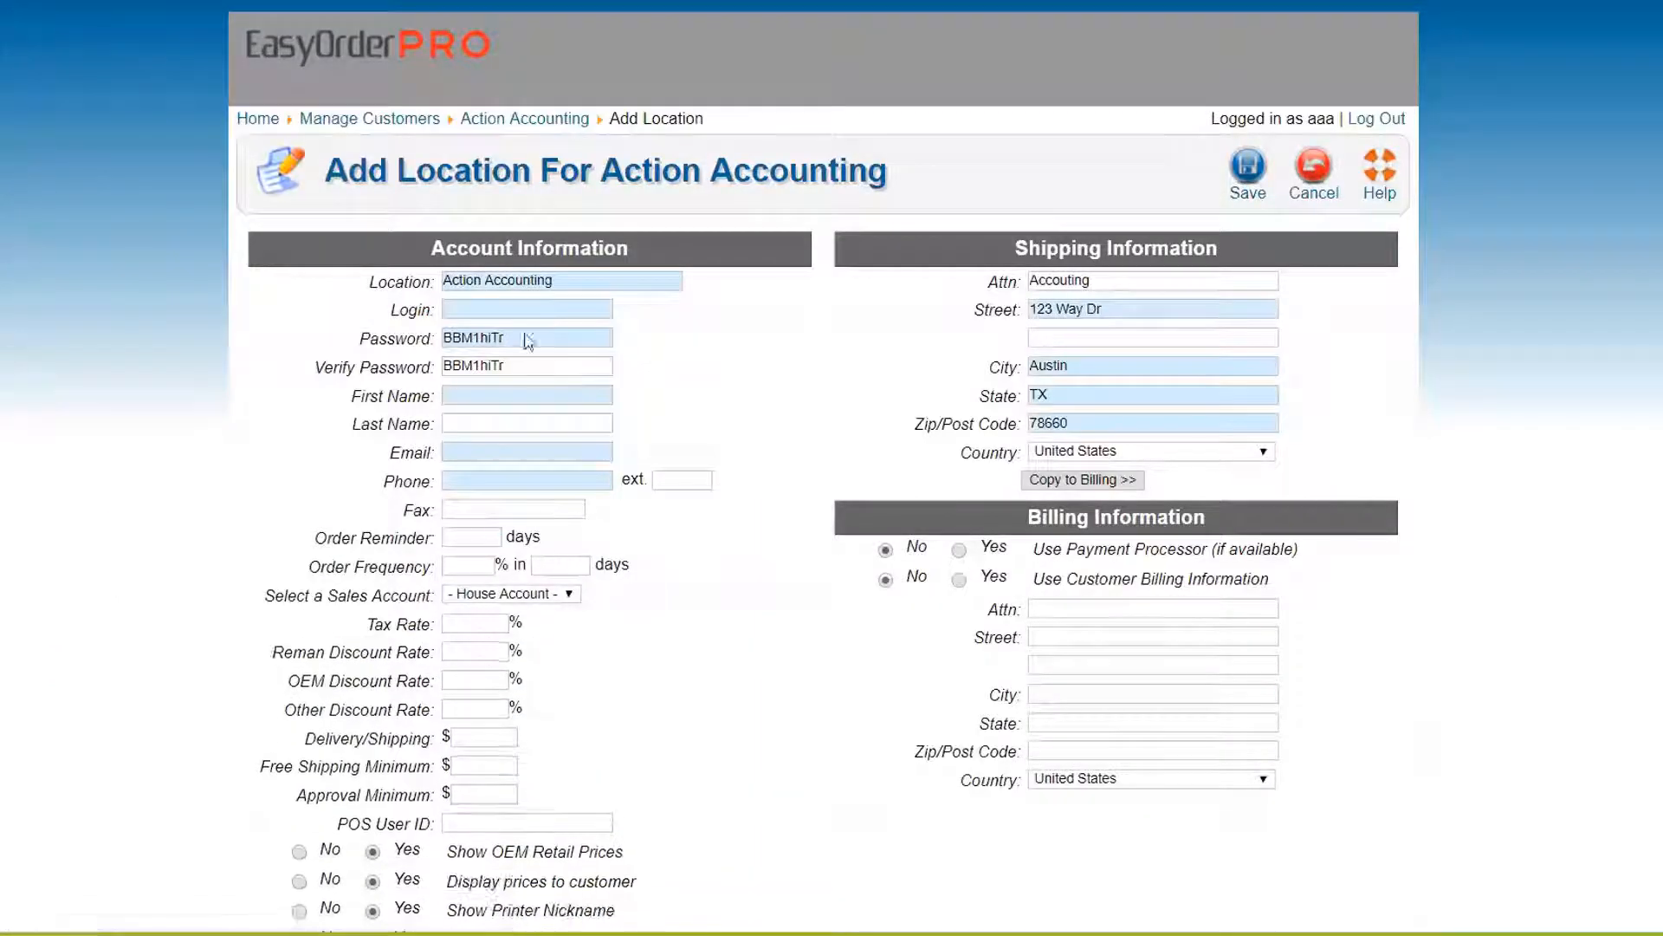
Rename the location back to Corporate and enter an available login
drag(558, 280, 121, 312)
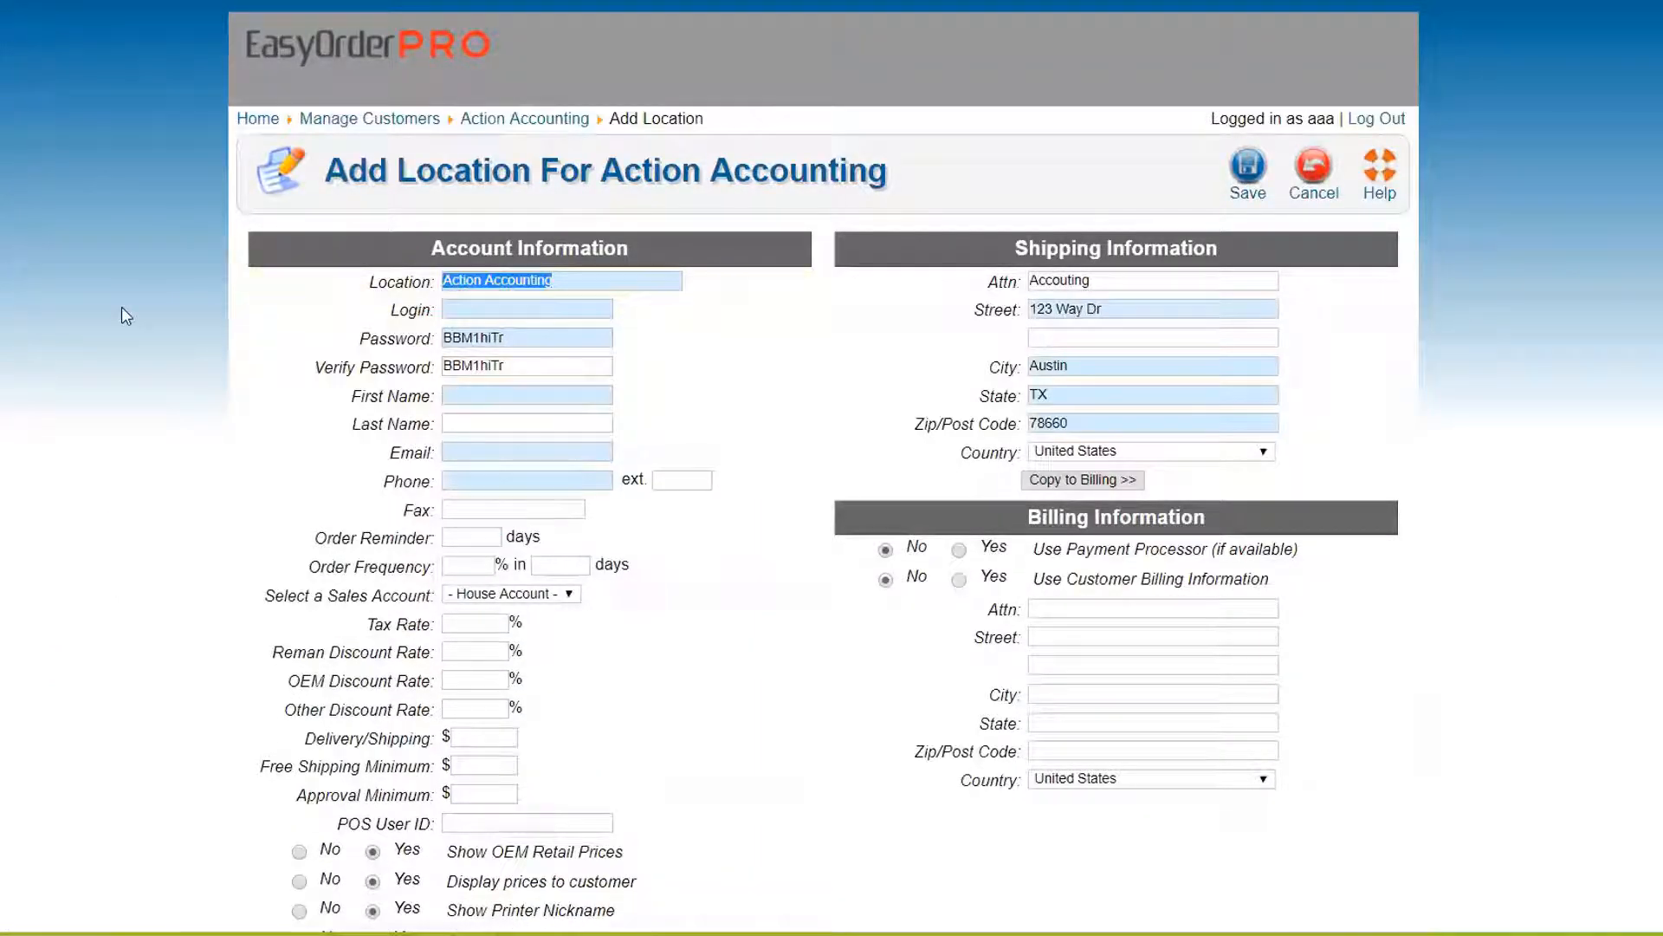
text(Corporate)
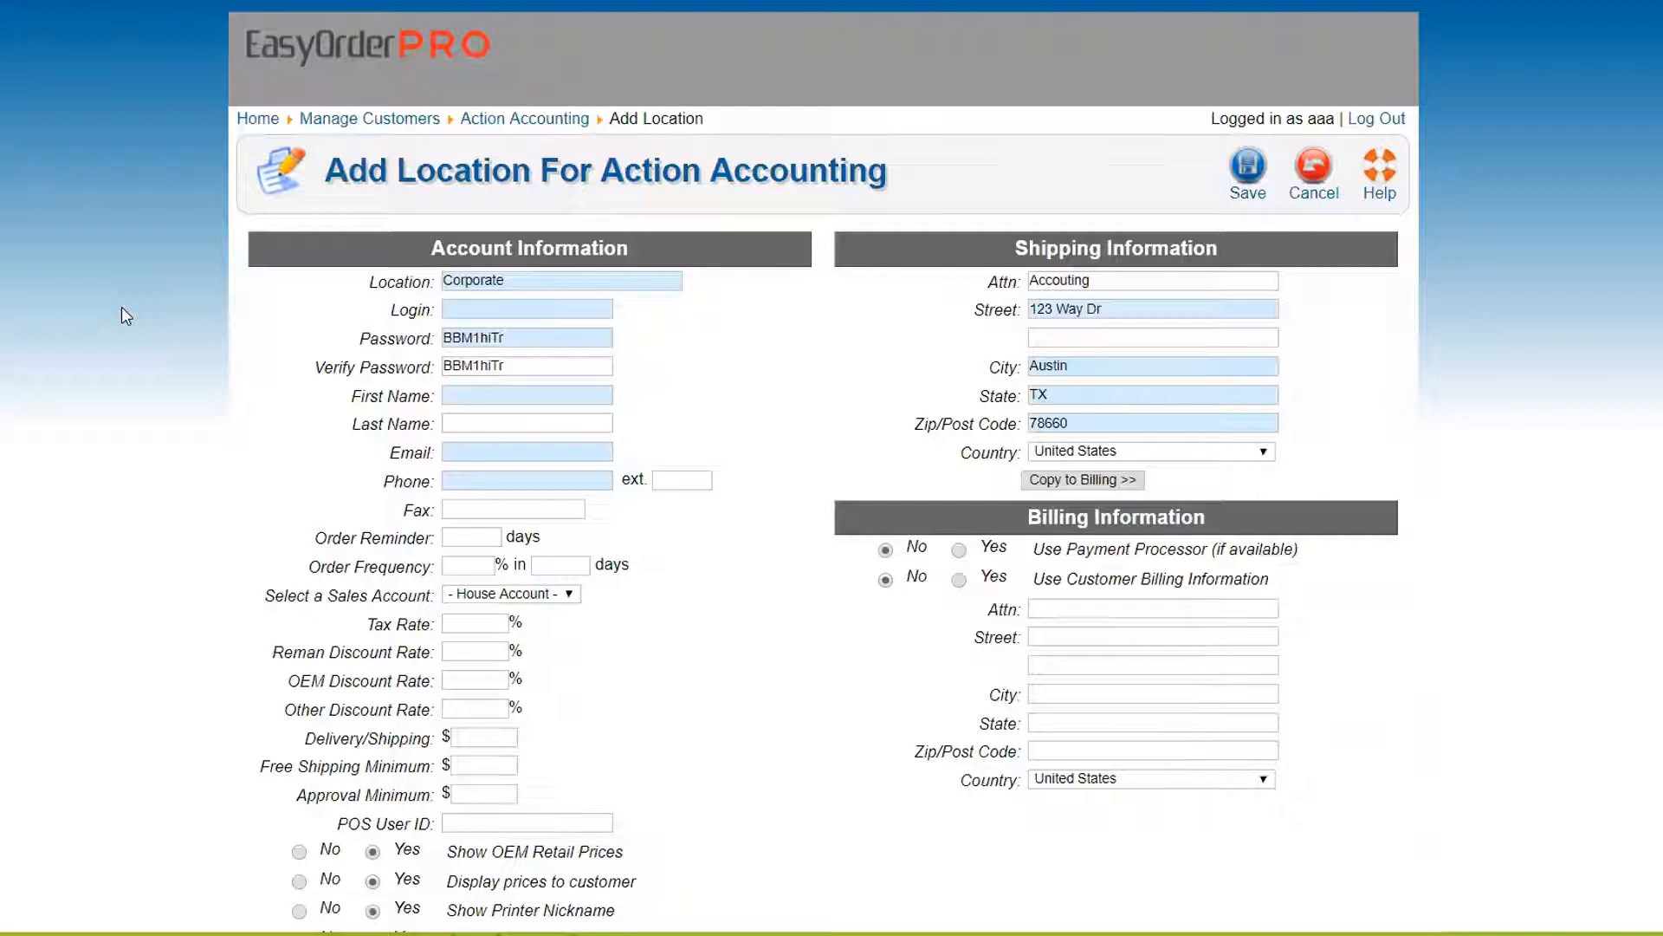
text(aa001)
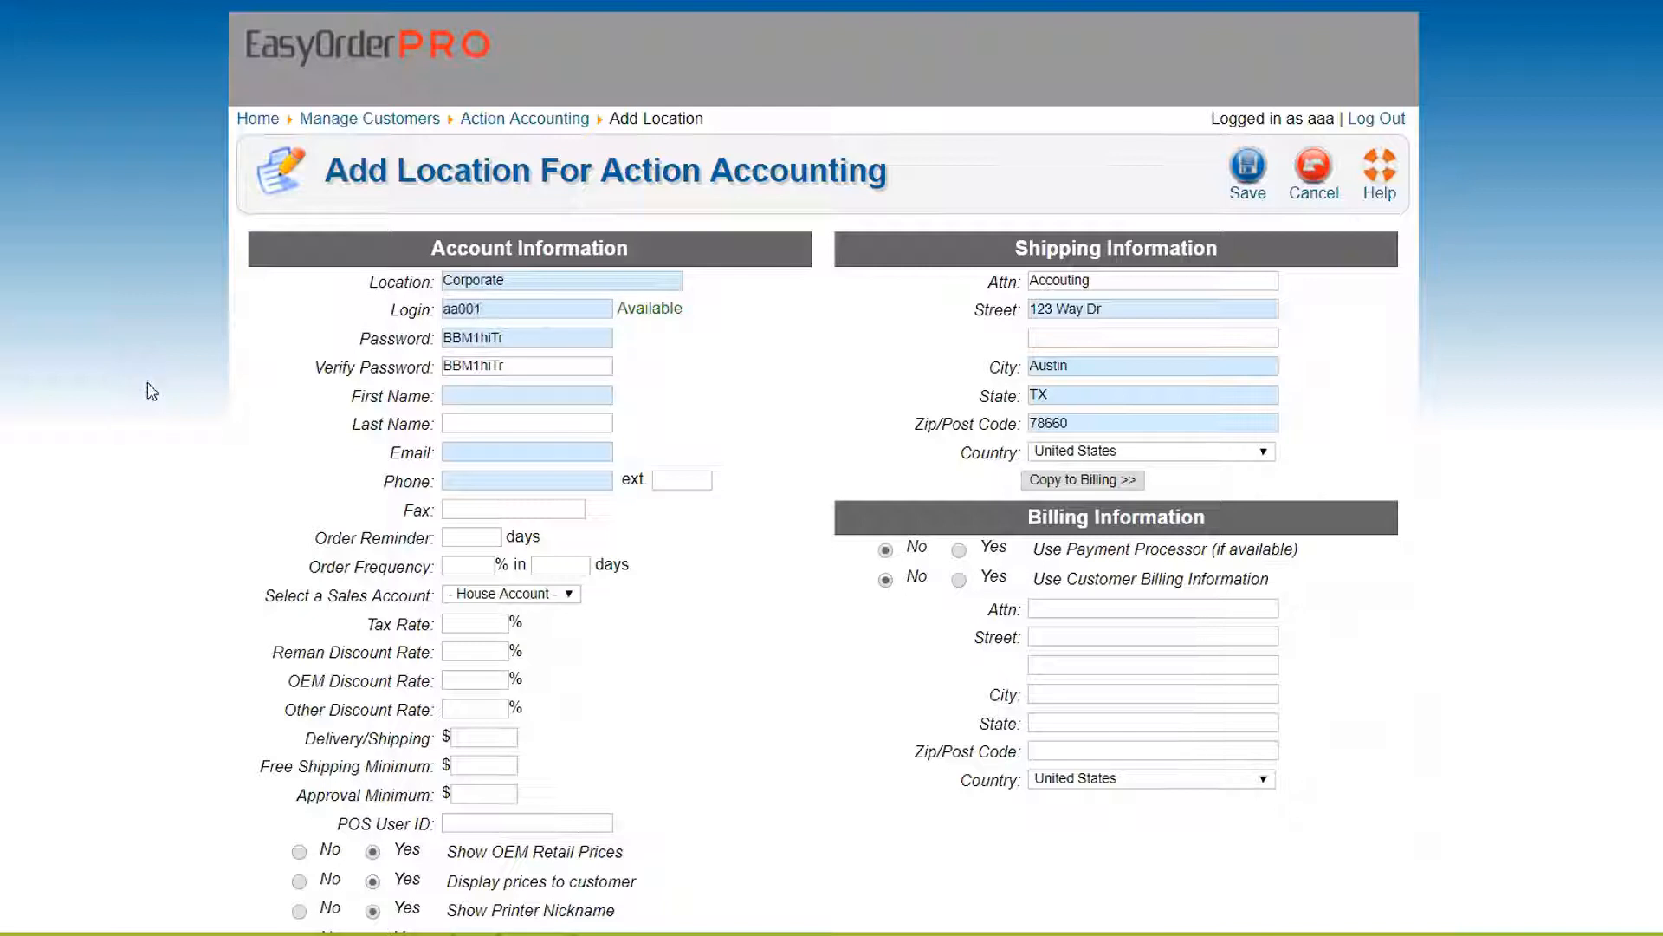
Enter the purchaser's first name, last name, e-mail address and phone number
click(465, 396)
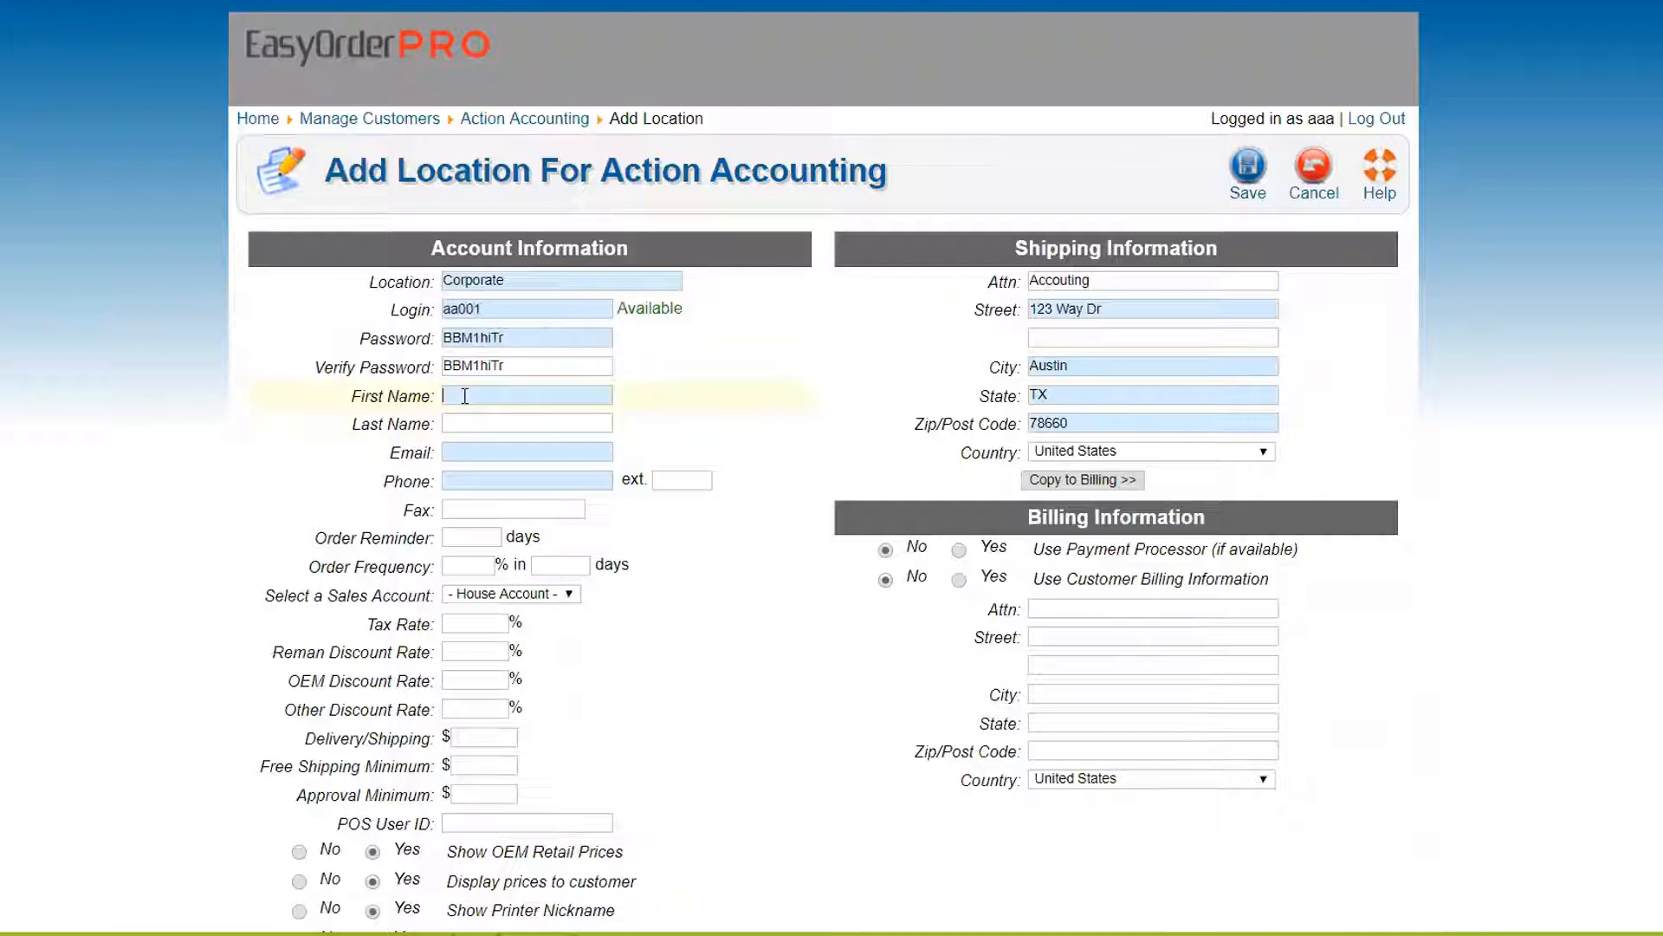
text(Sue)
key(Tab)
text(Smith)
key(Tab)
key(Tab)
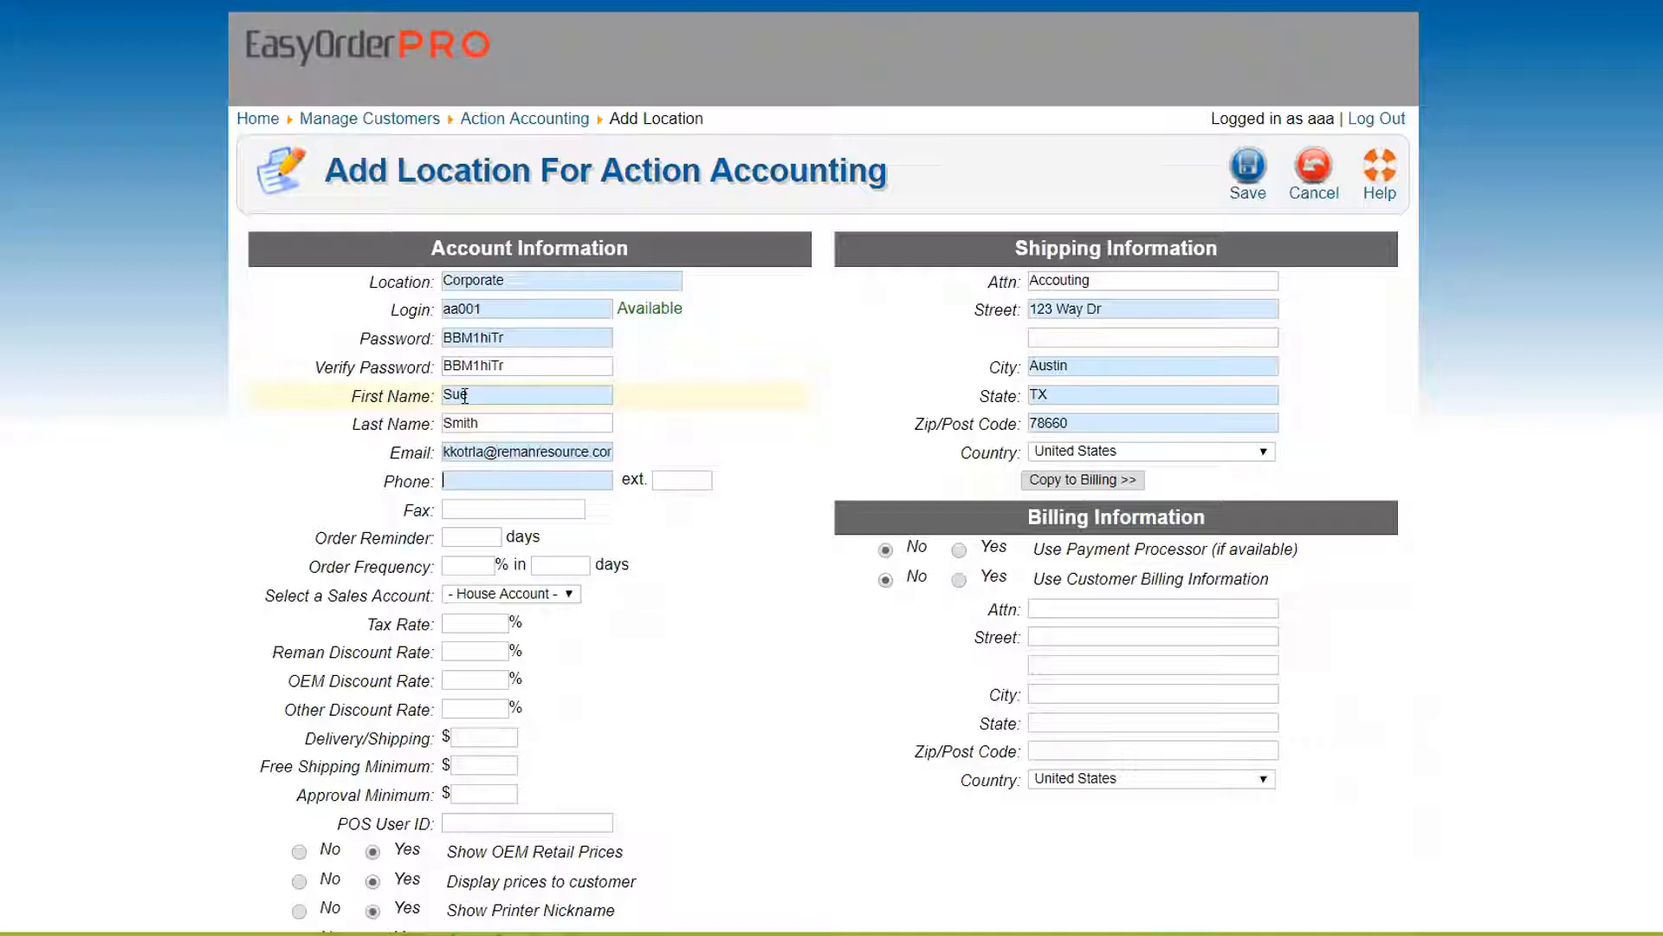
text(55555555555)
key(Tab)
key(Tab)
key(Tab)
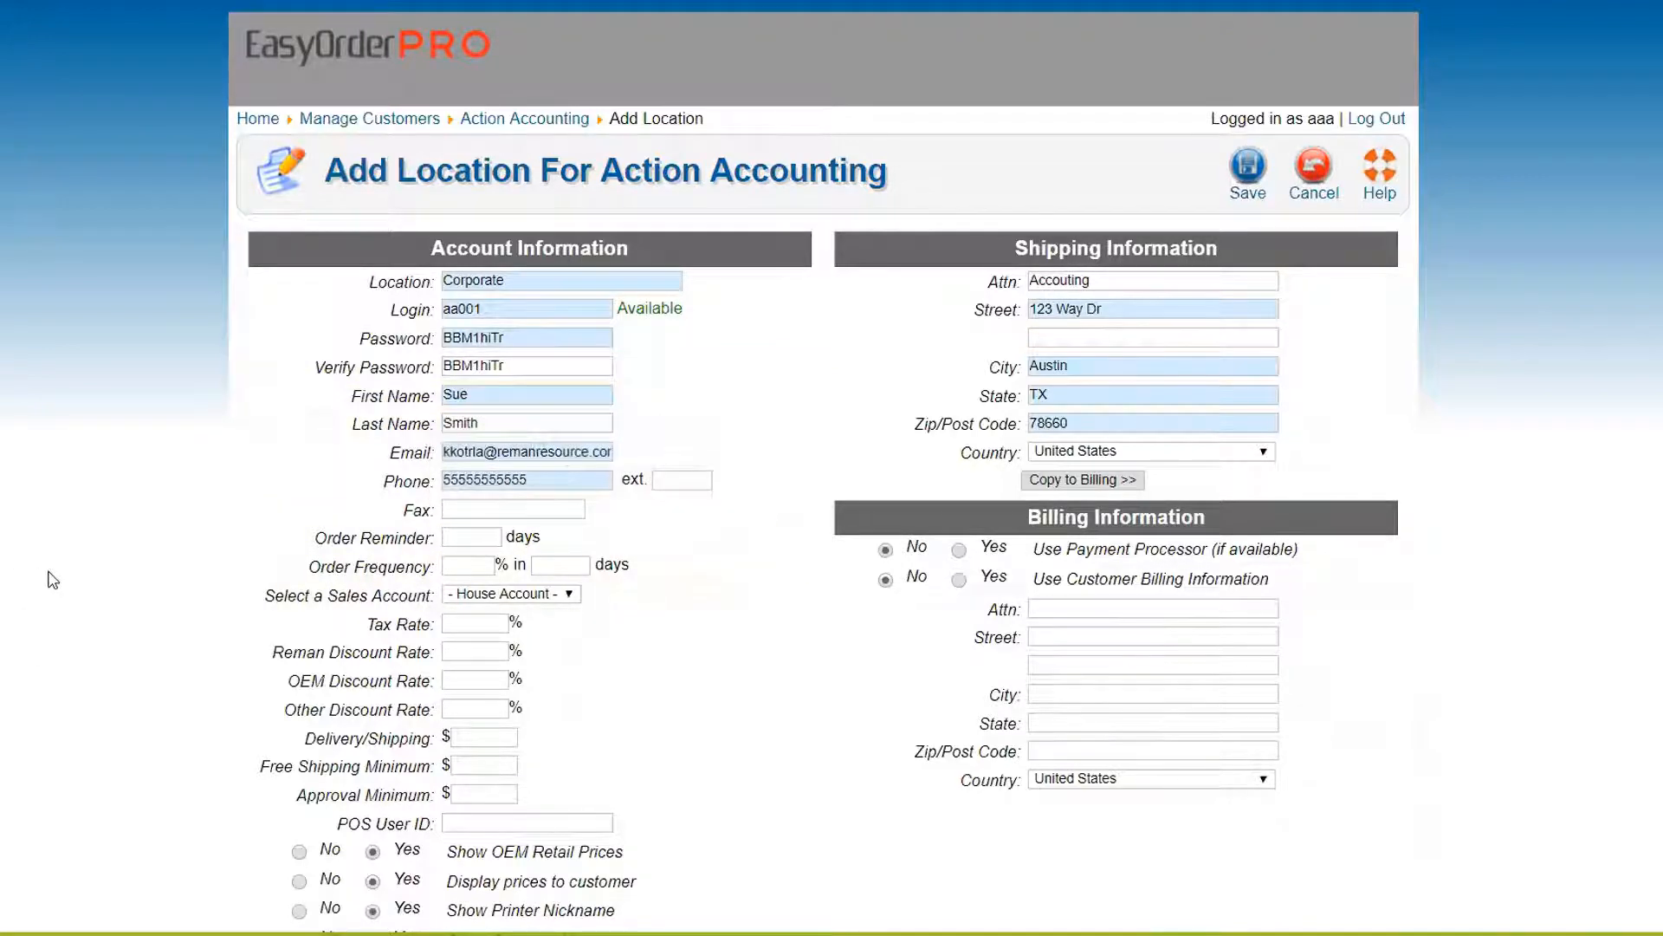
Set the Corporate location's order reminder to 90 days
scroll(78, 561, down, 3)
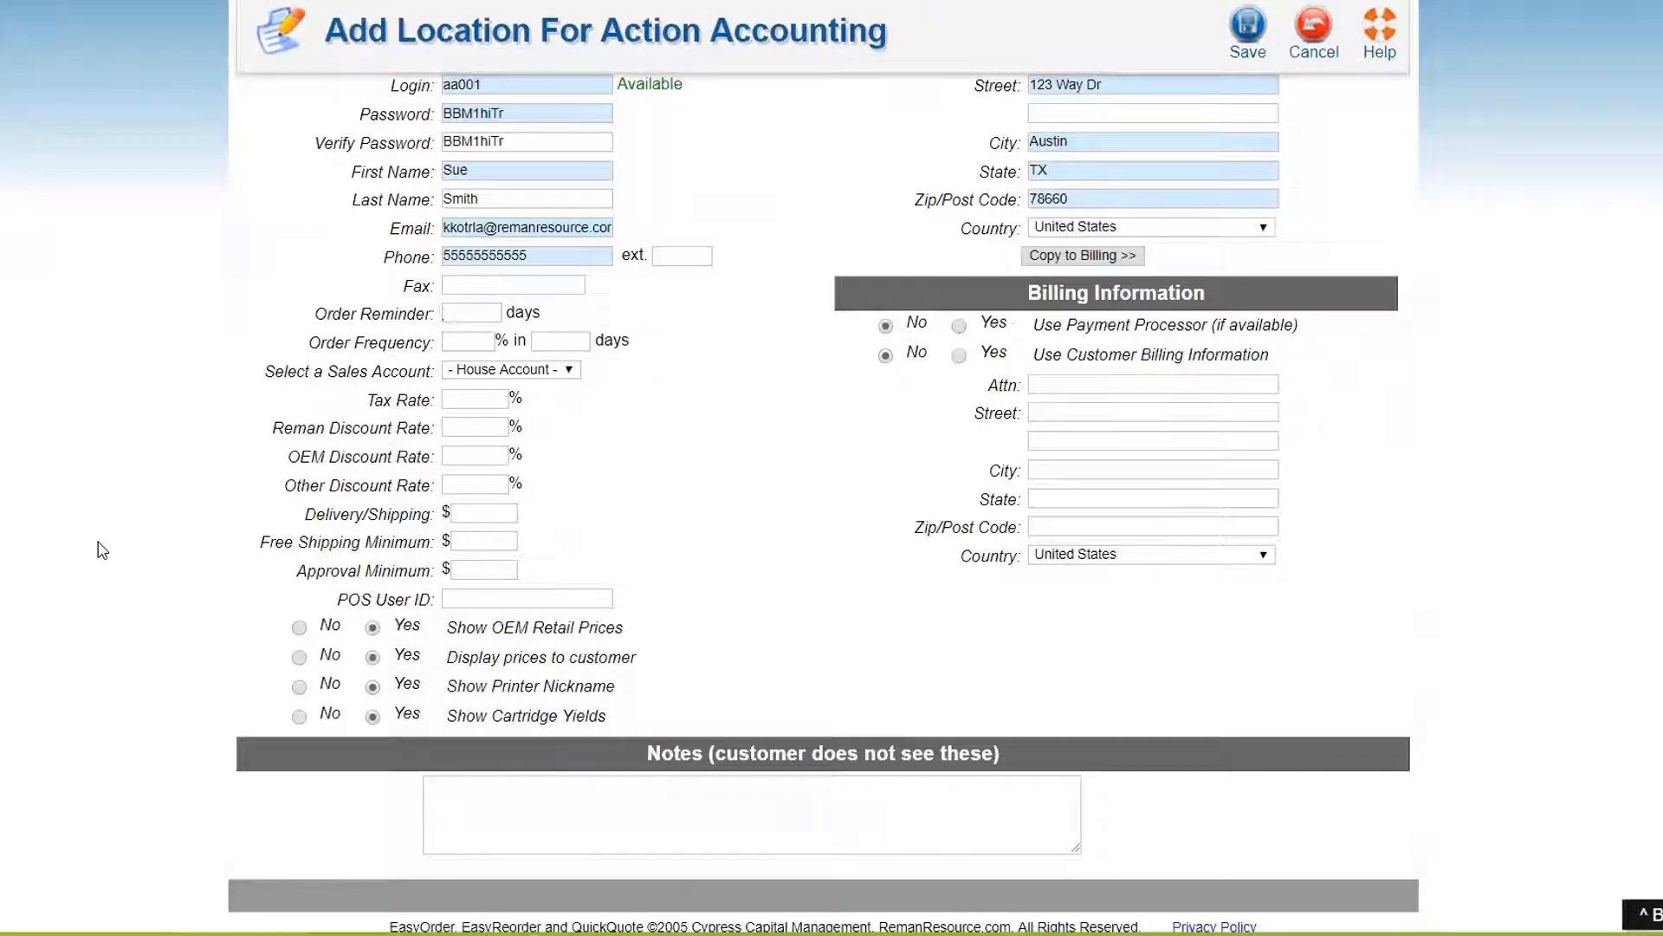
text(90)
scroll(348, 402, up, 1)
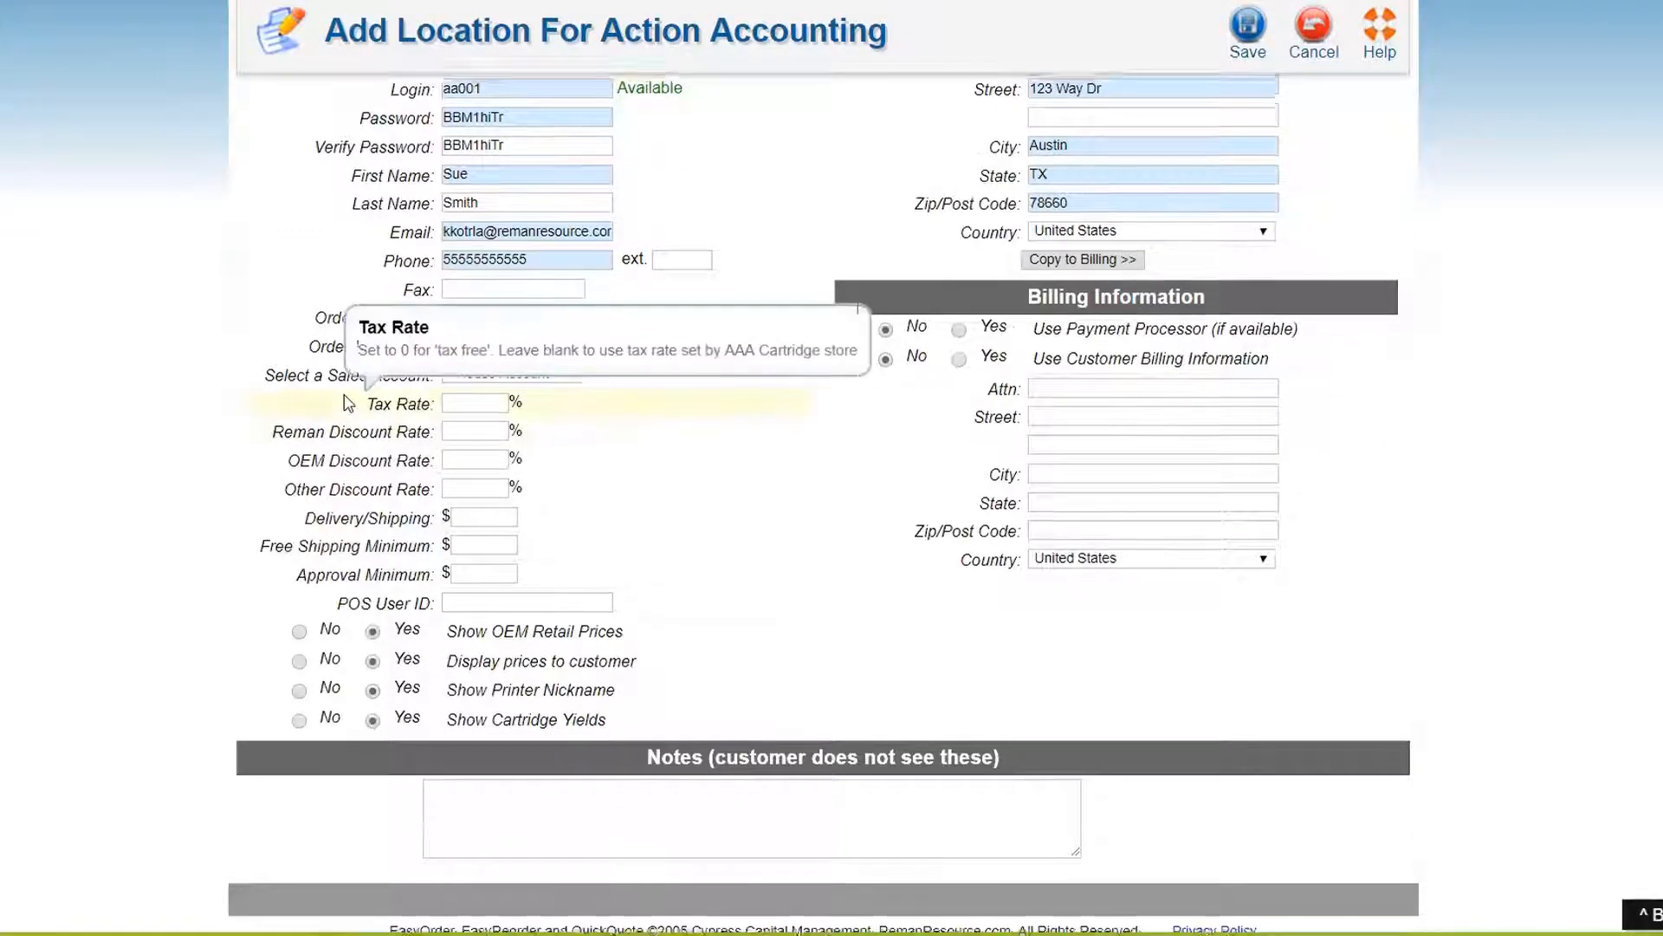
scroll(151, 522, up, 3)
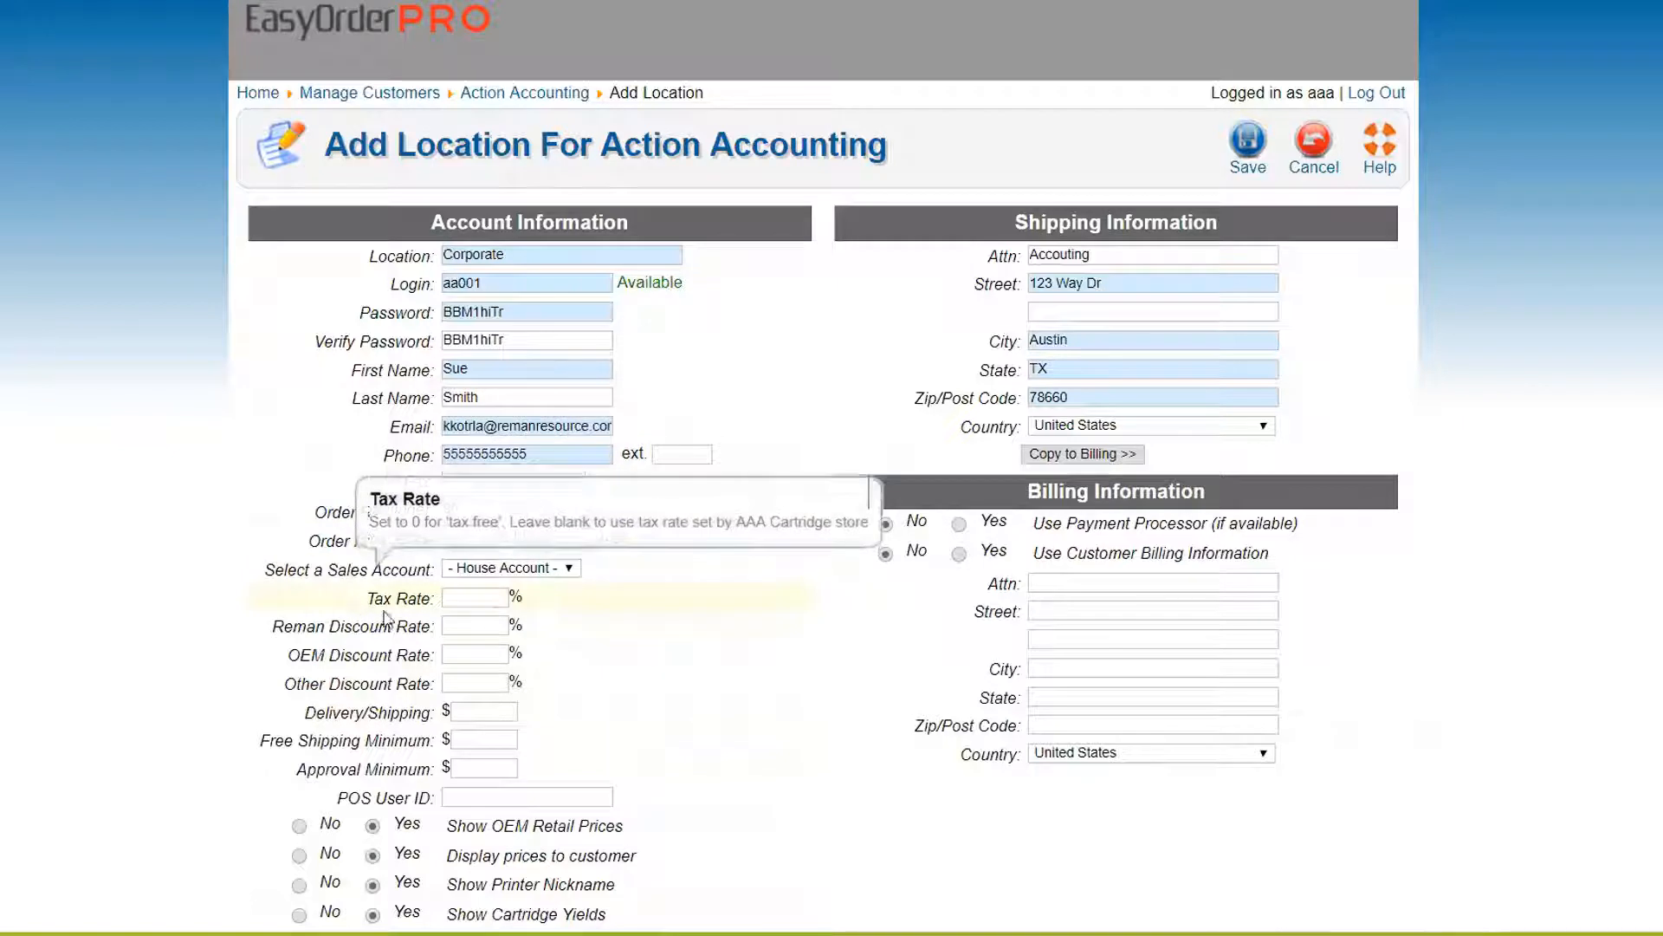
Keep House Account as the location's sales account
click(486, 568)
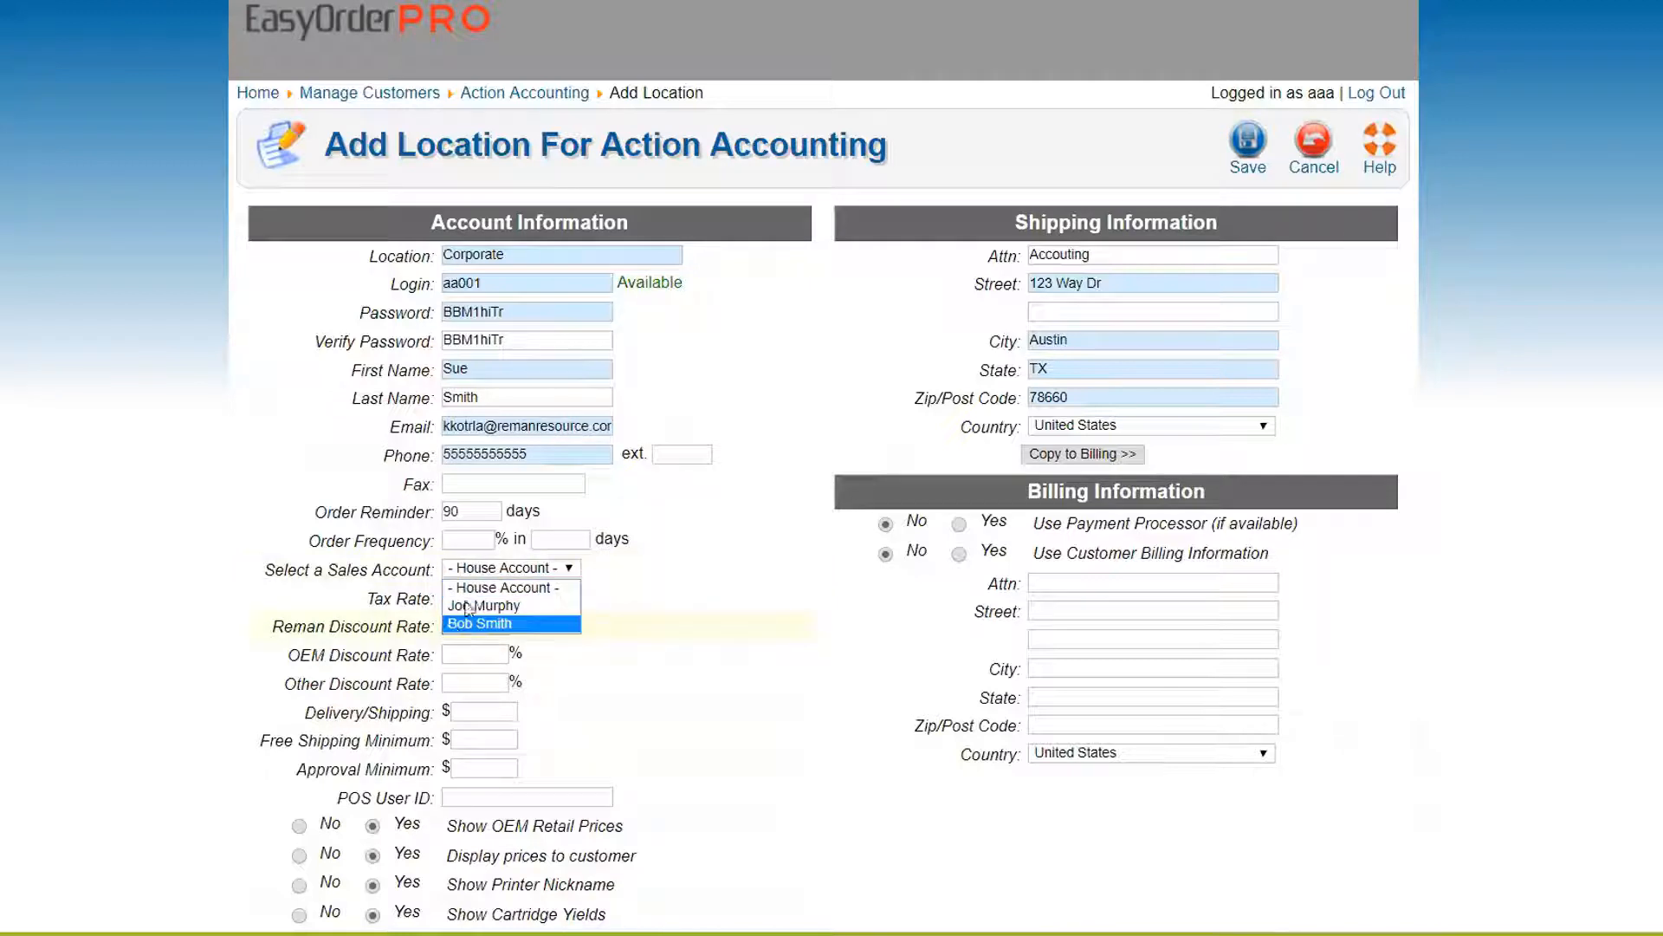
click(489, 587)
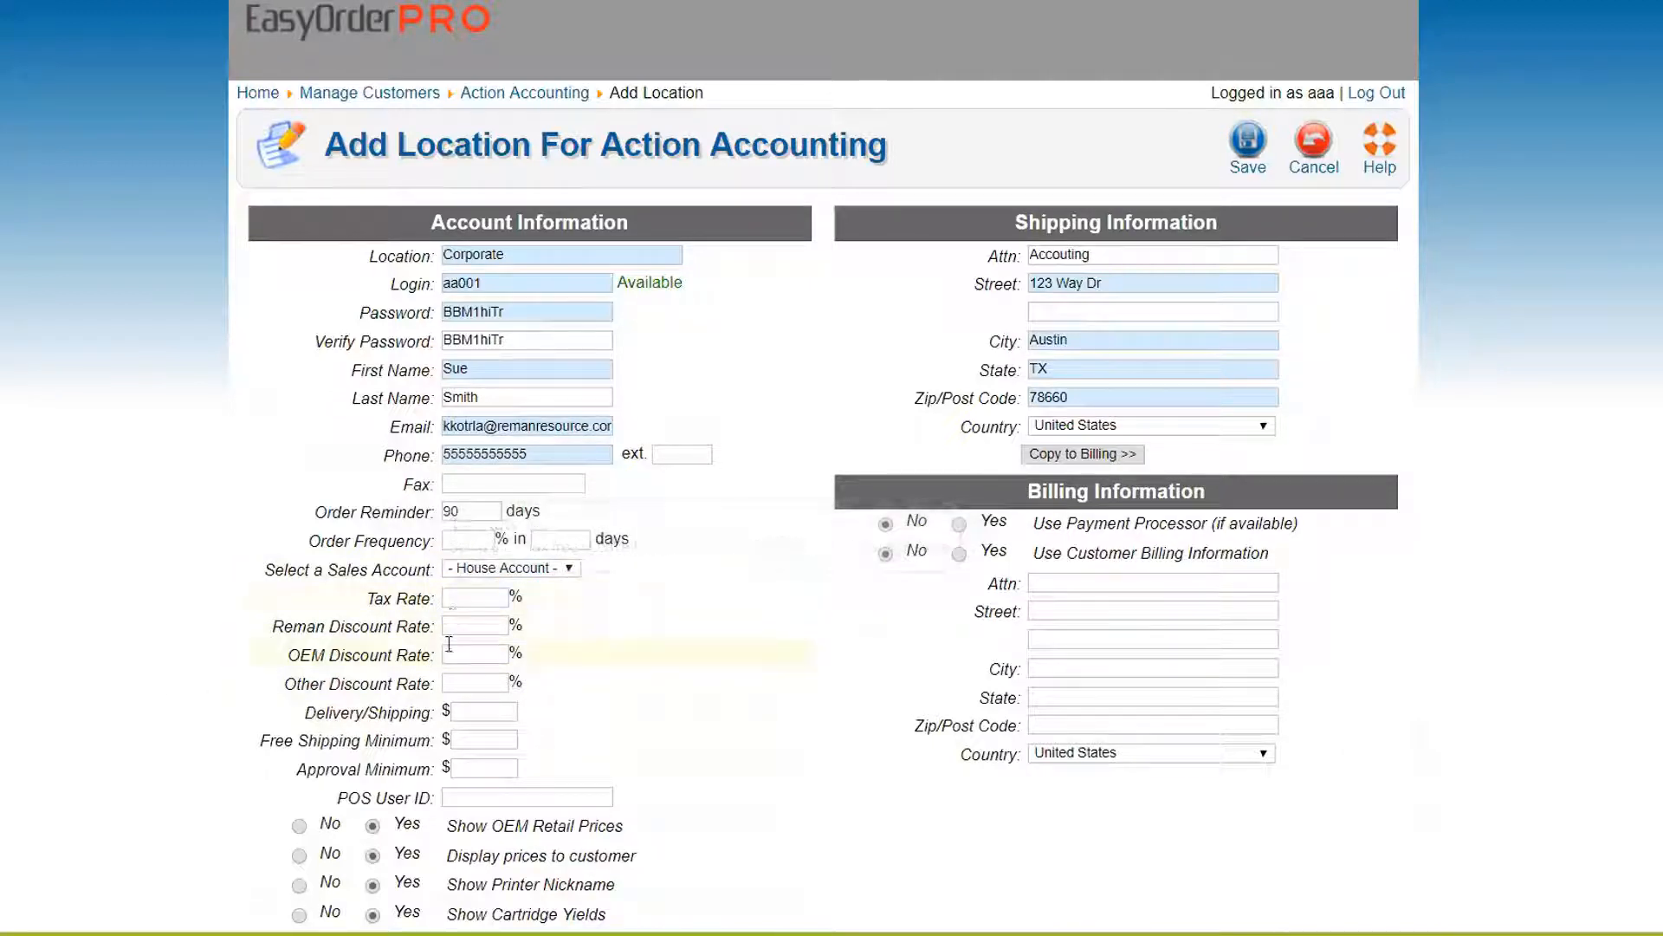
drag(251, 632, 414, 704)
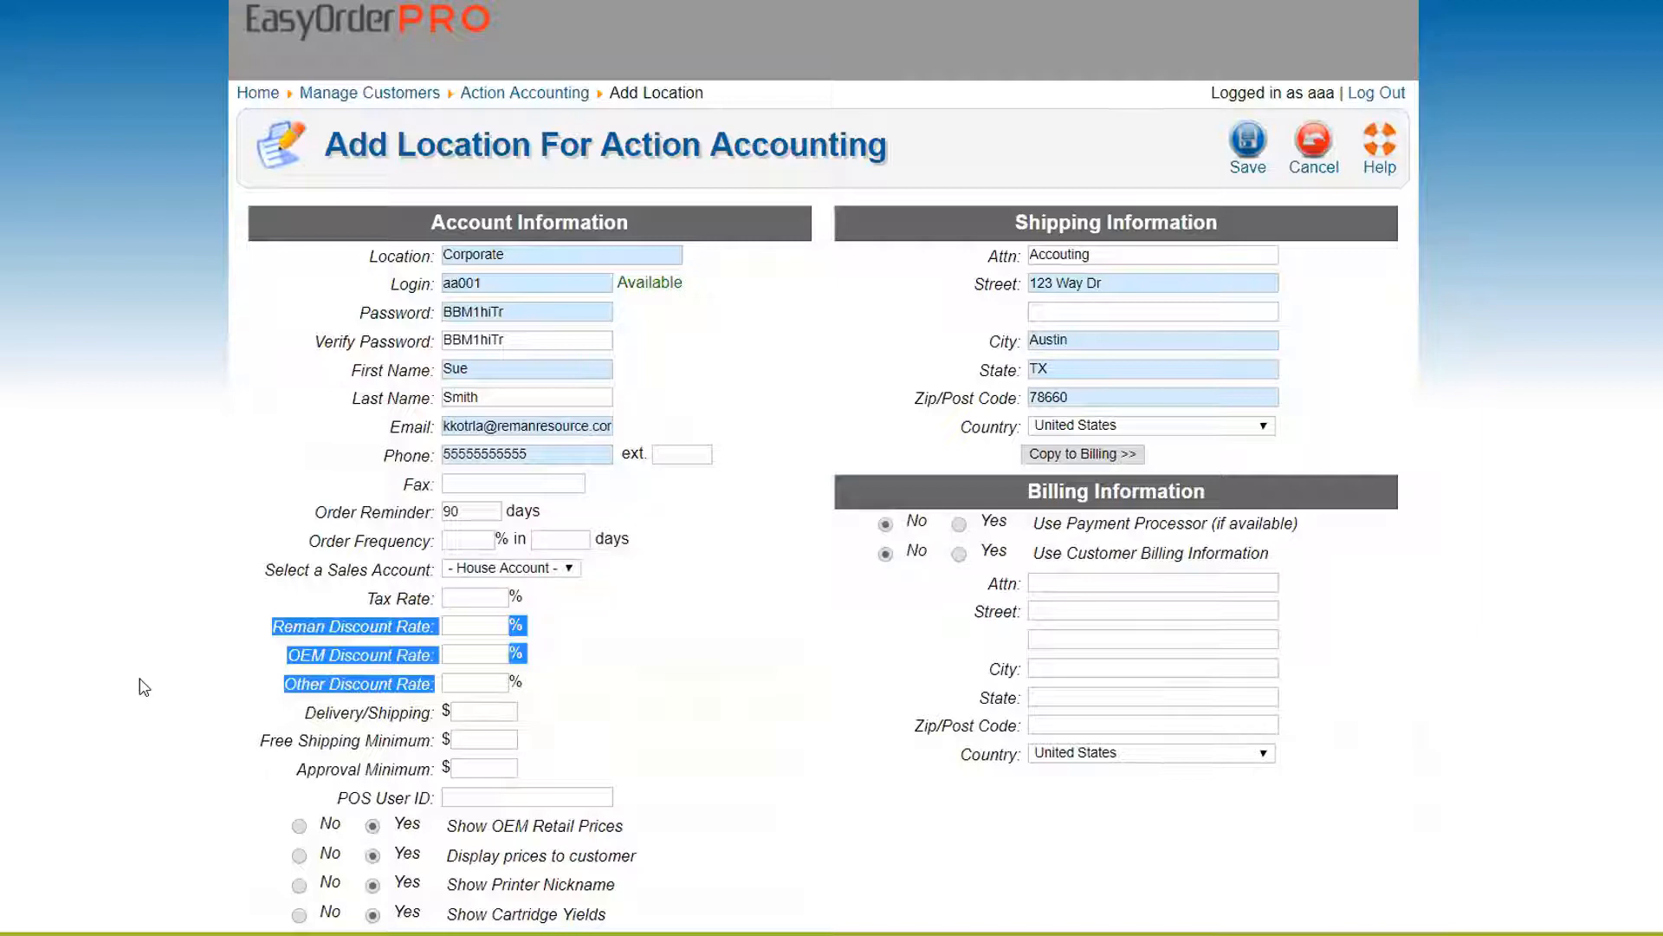
click(185, 648)
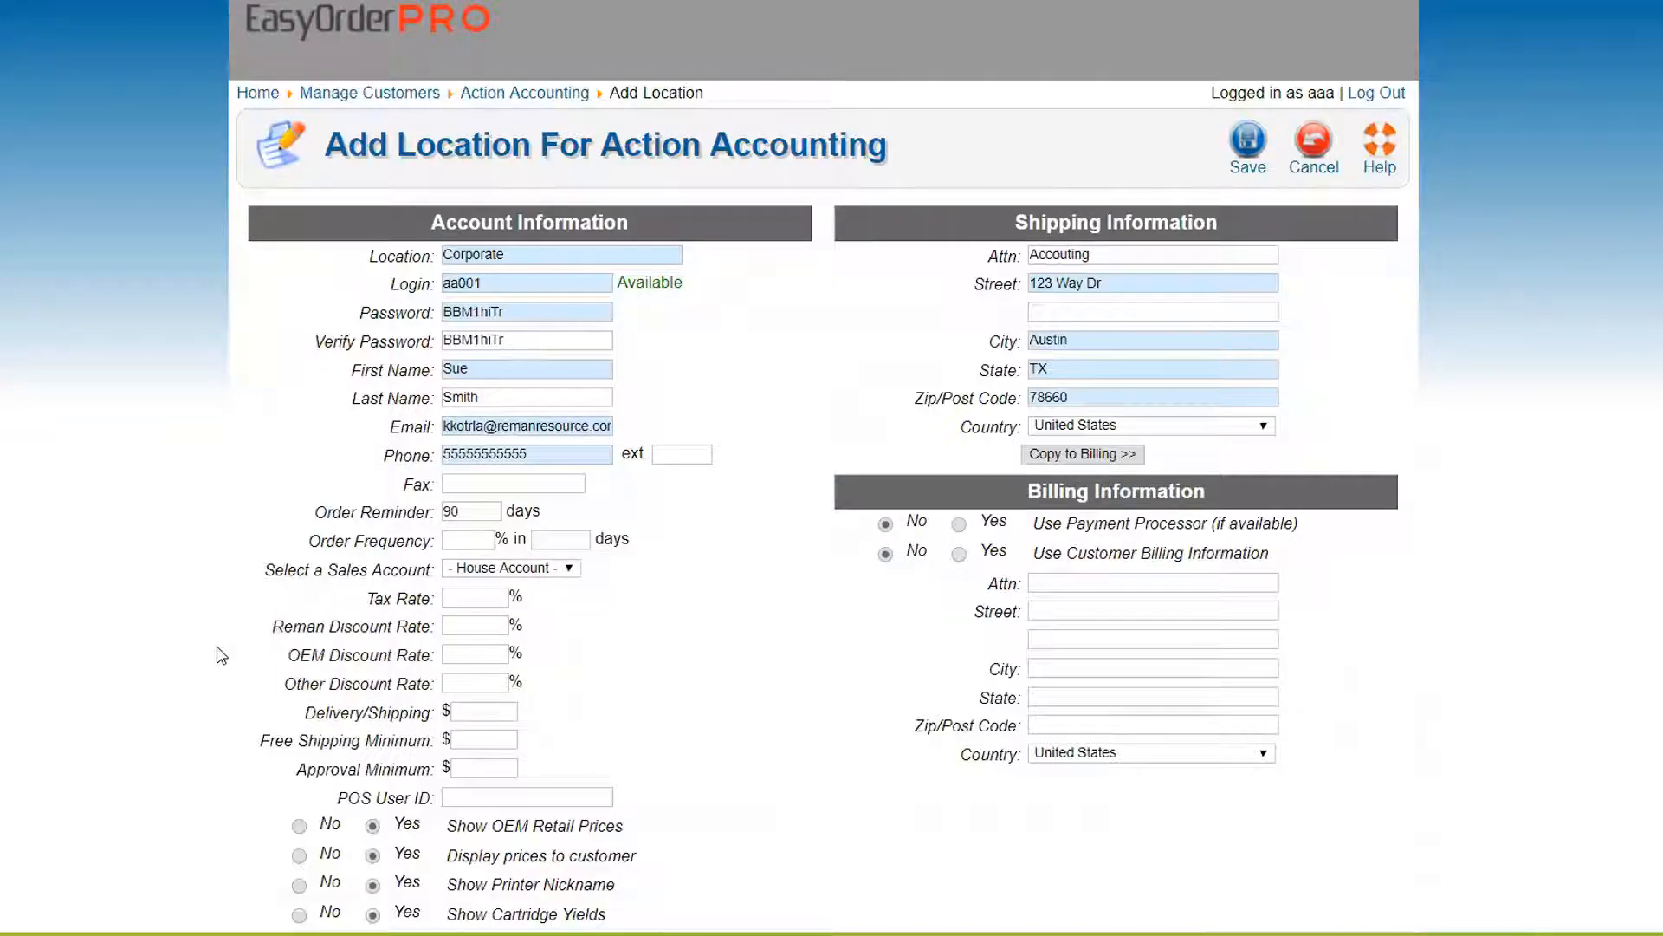
scroll(346, 659, down, 1)
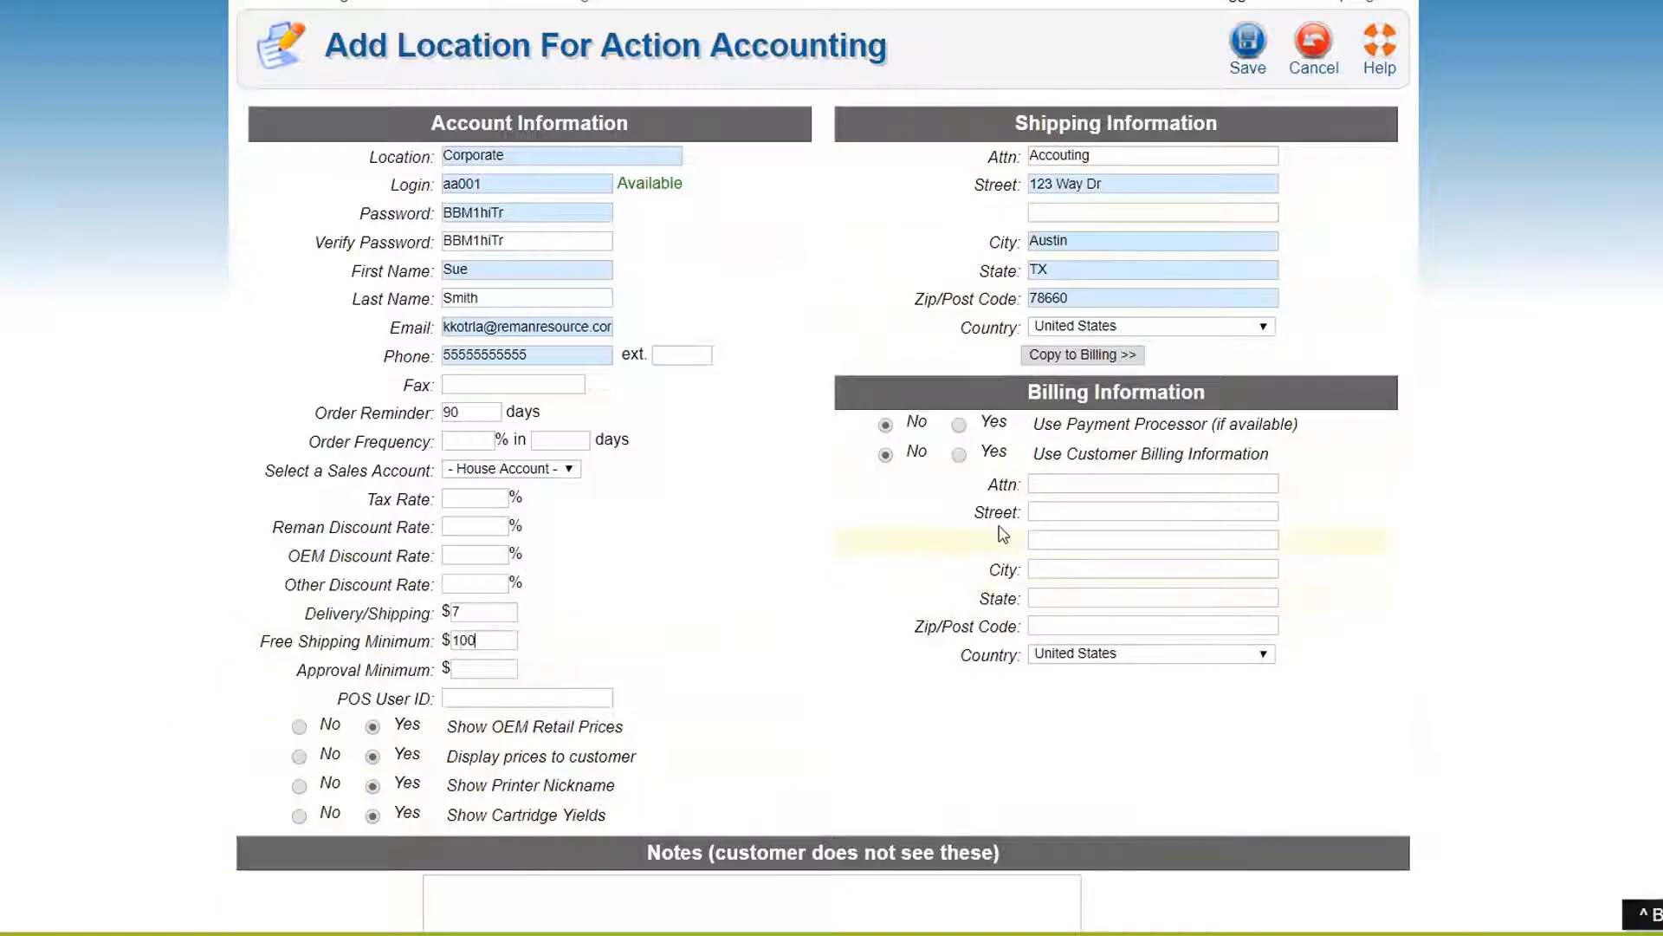
Set Use Customer Billing Information to Yes and save the Corporate location
click(960, 456)
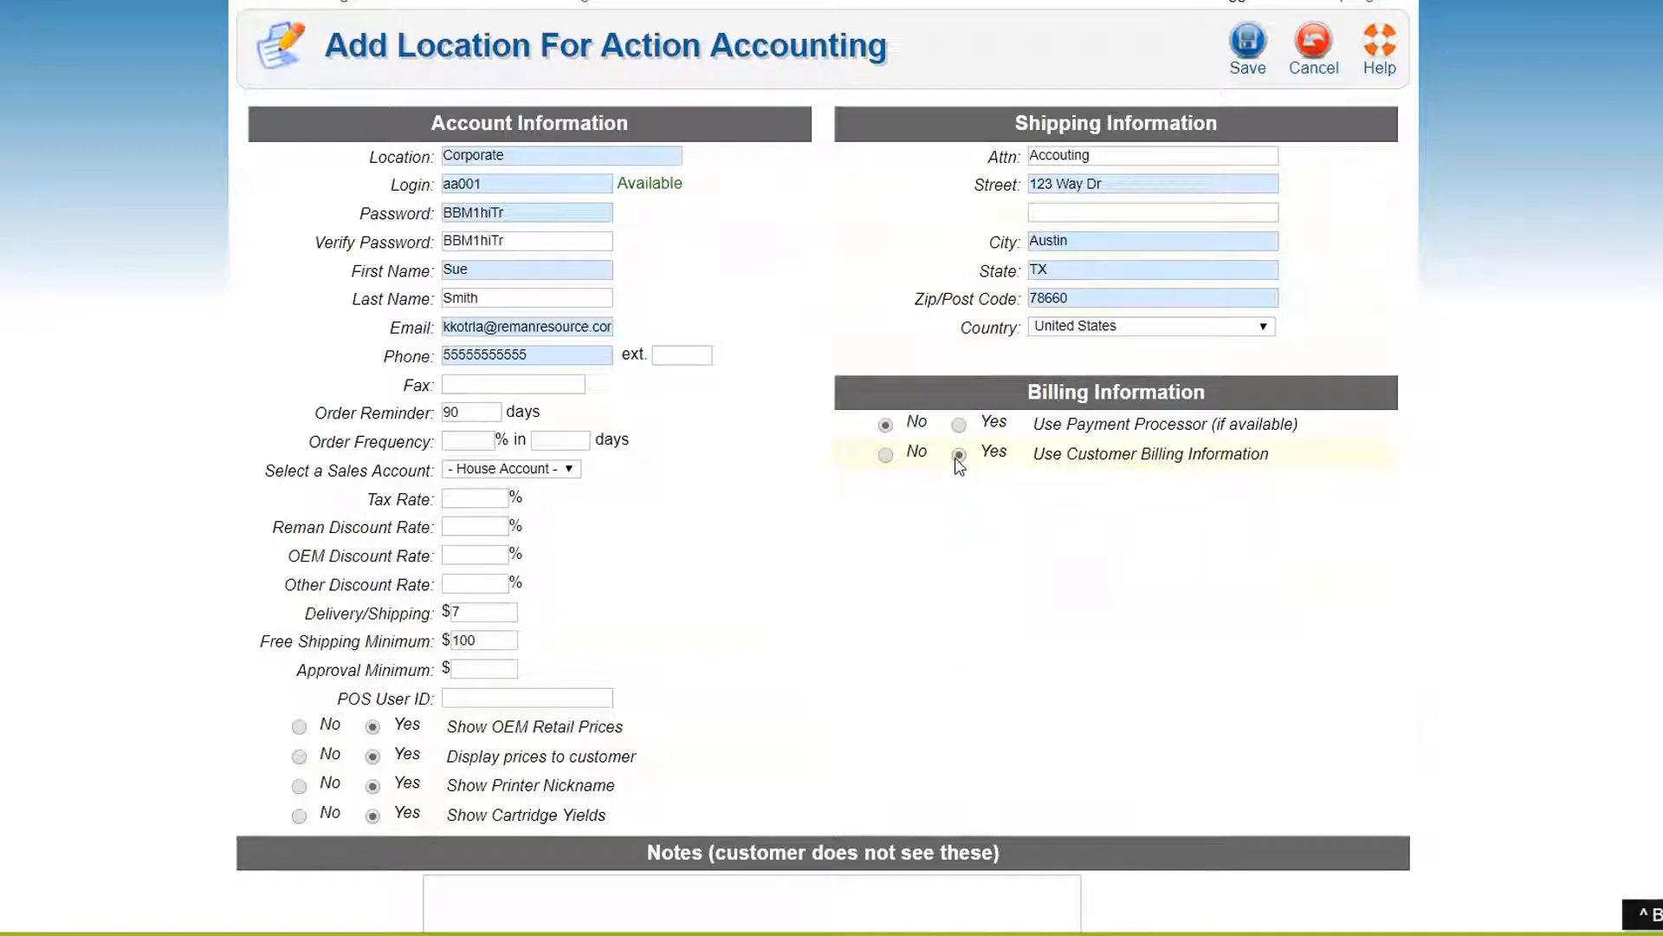
click(885, 456)
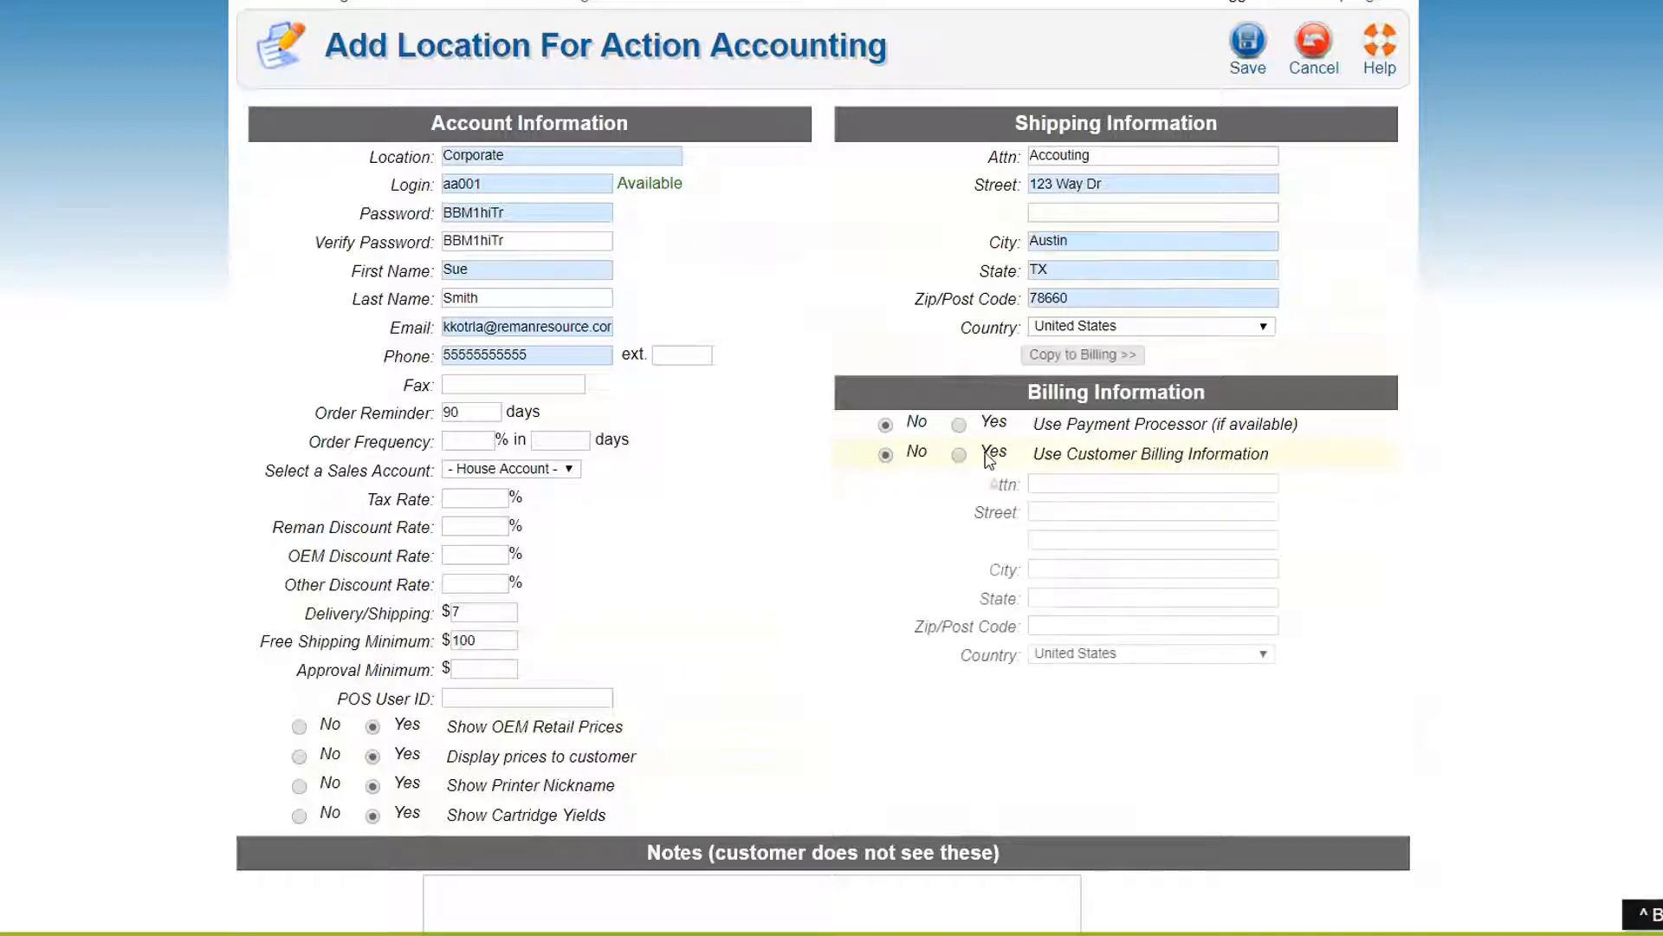
click(959, 456)
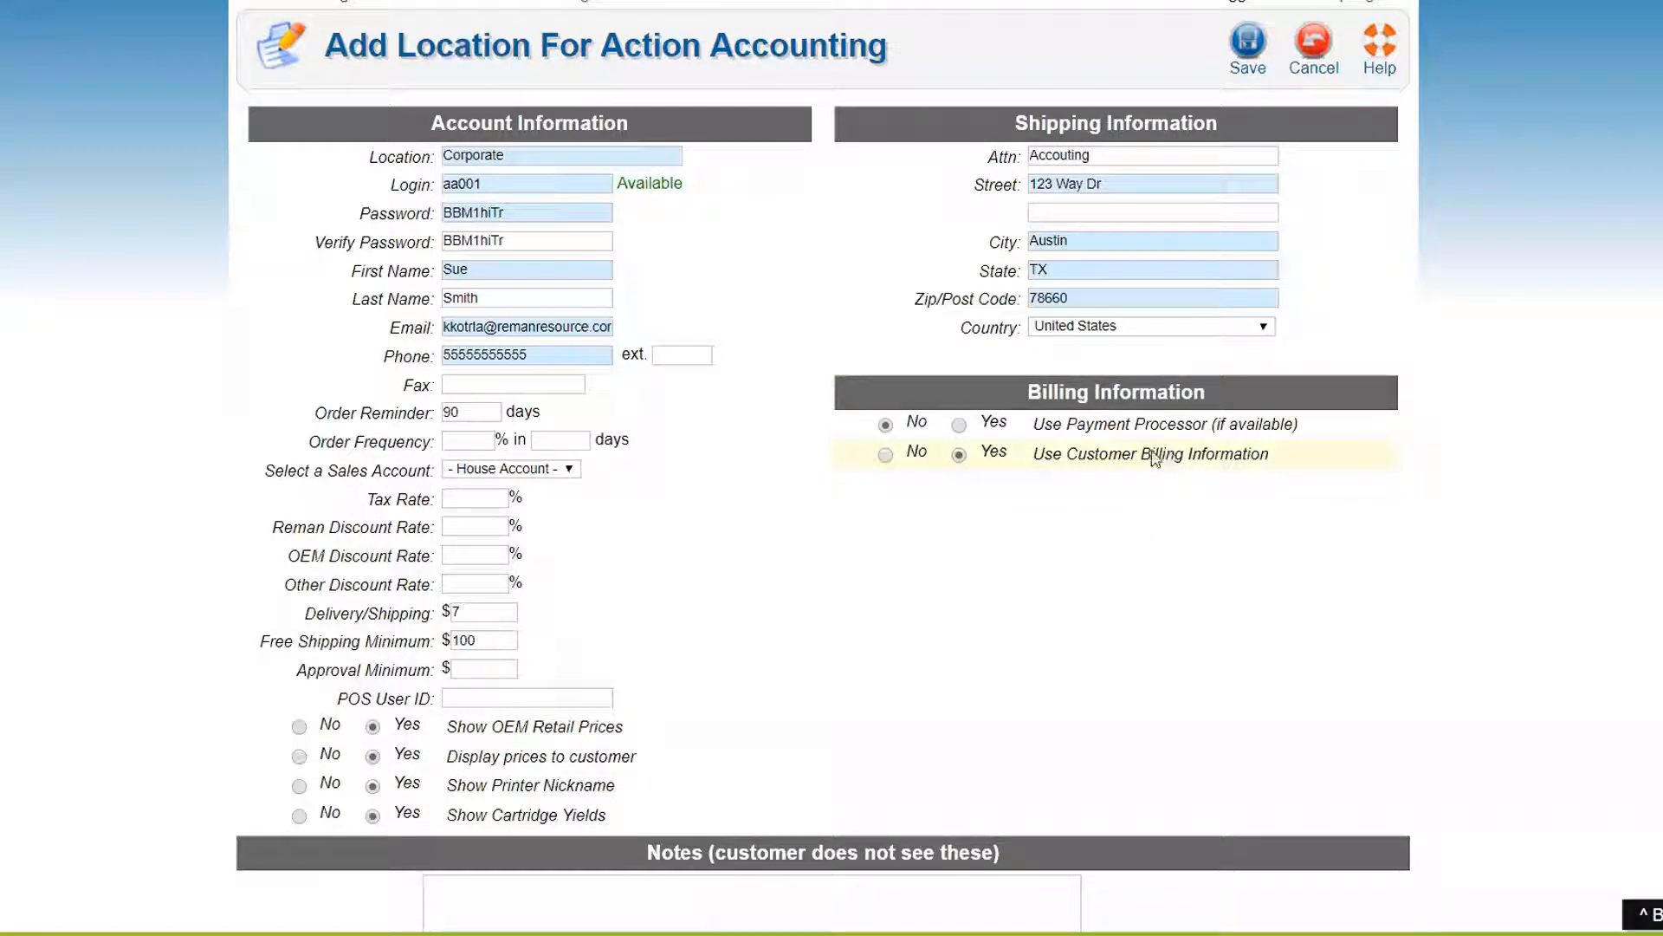
click(1250, 48)
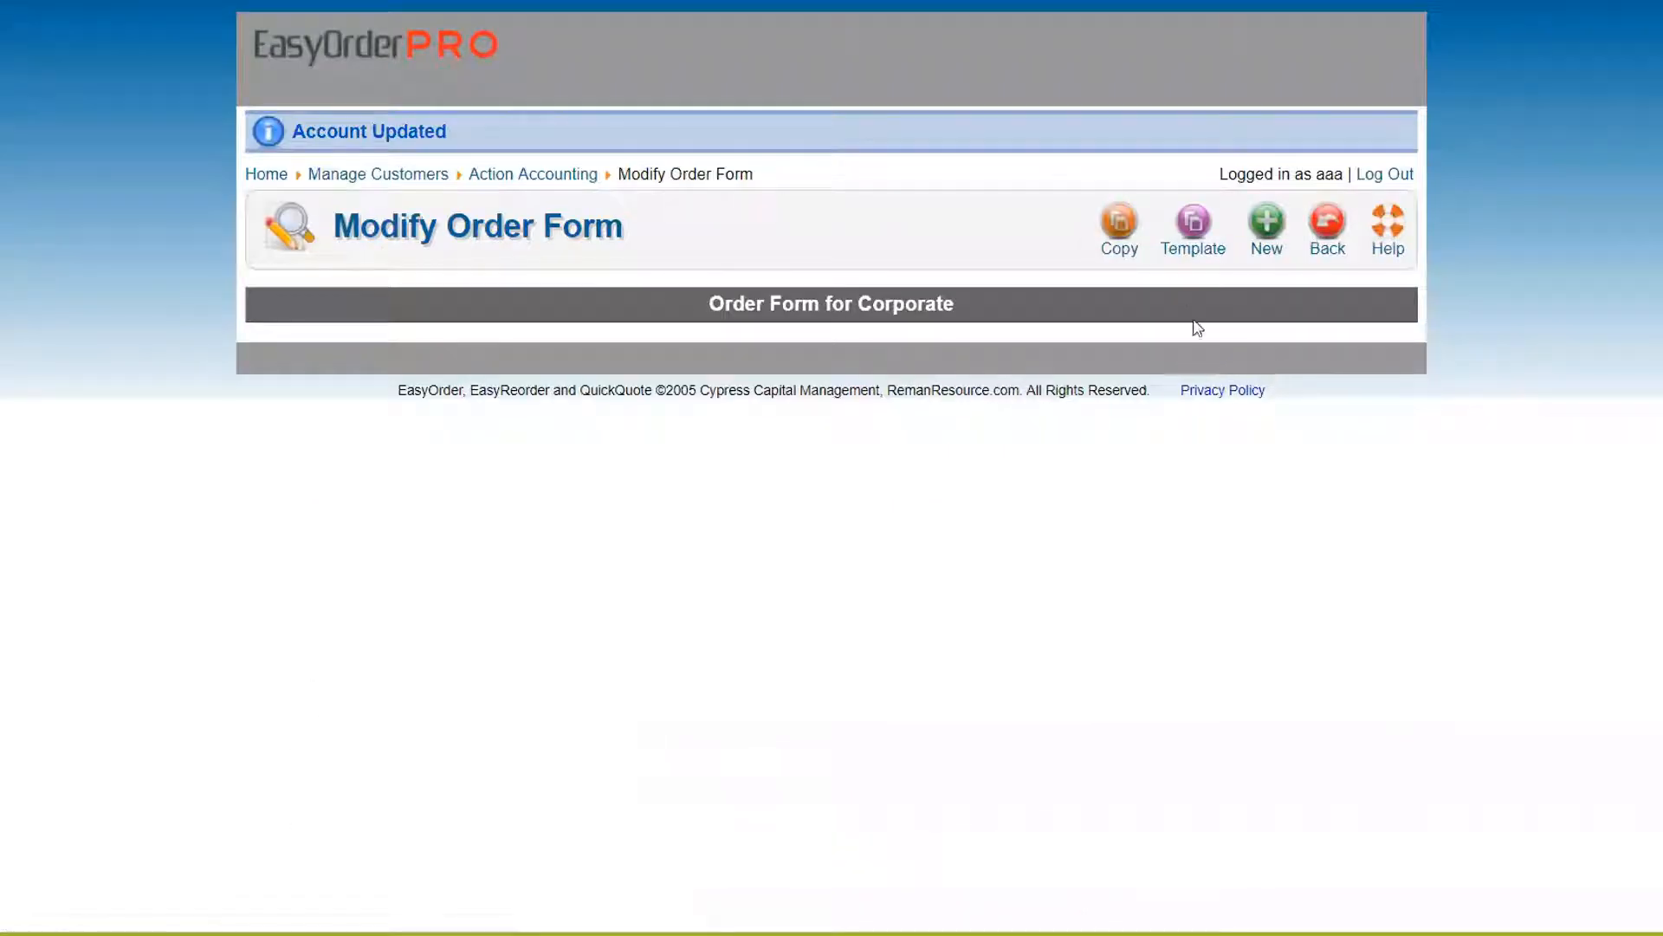
click(1267, 222)
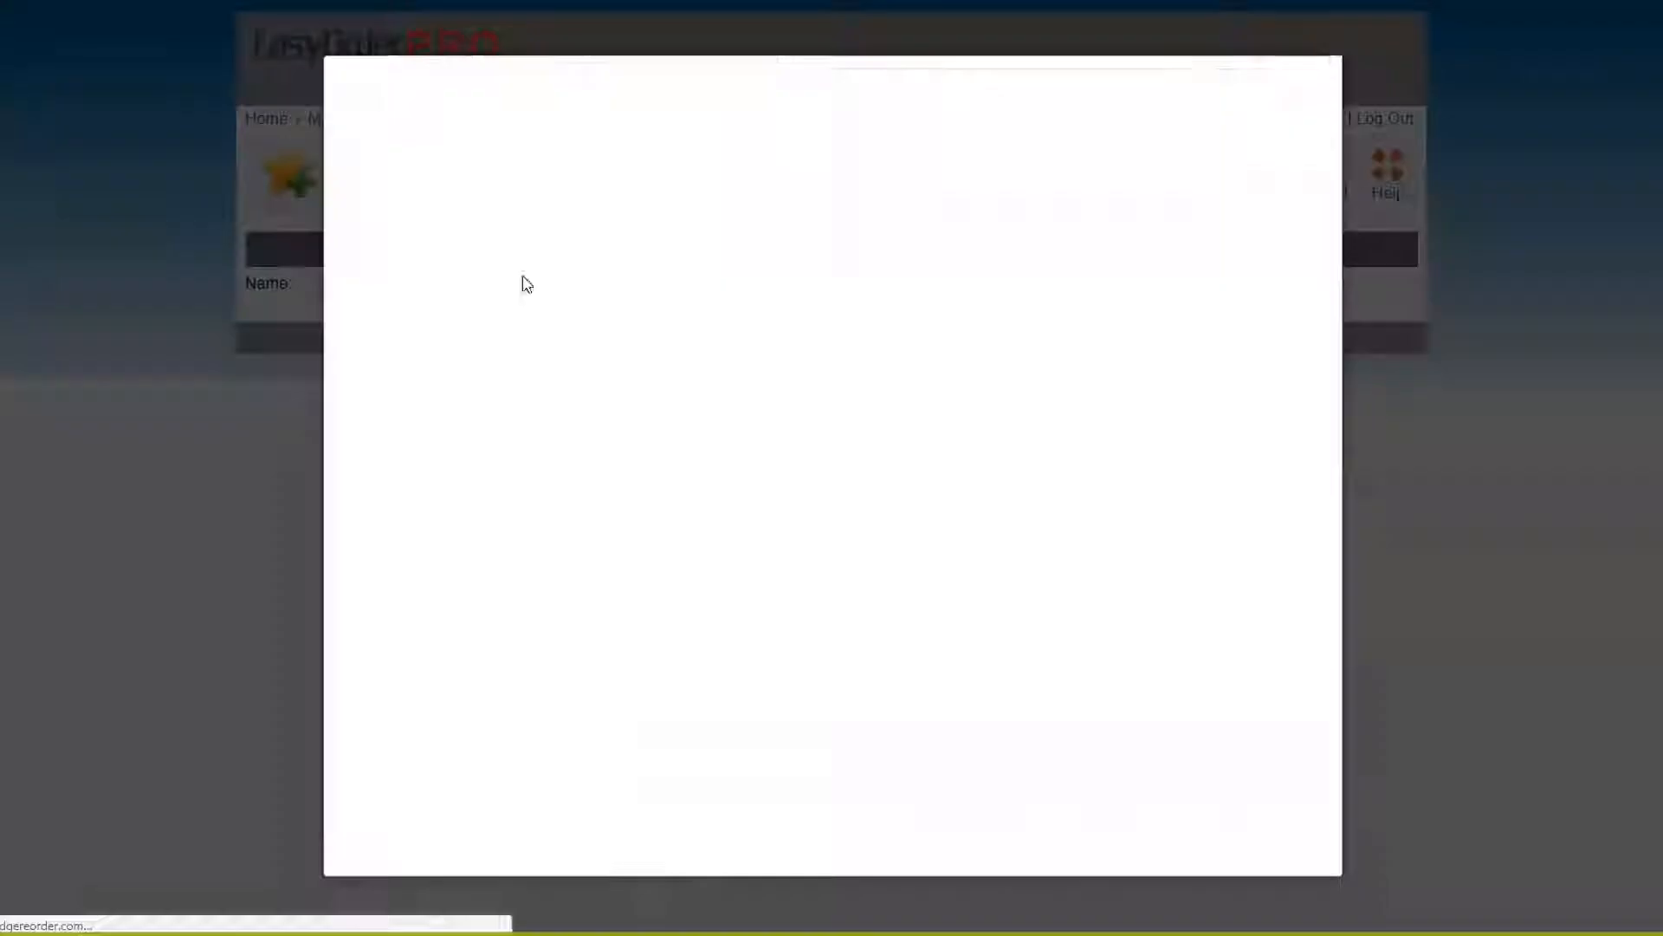
Find the HP Color LaserJet 2600 printer in the product finder by searching 2600
click(539, 232)
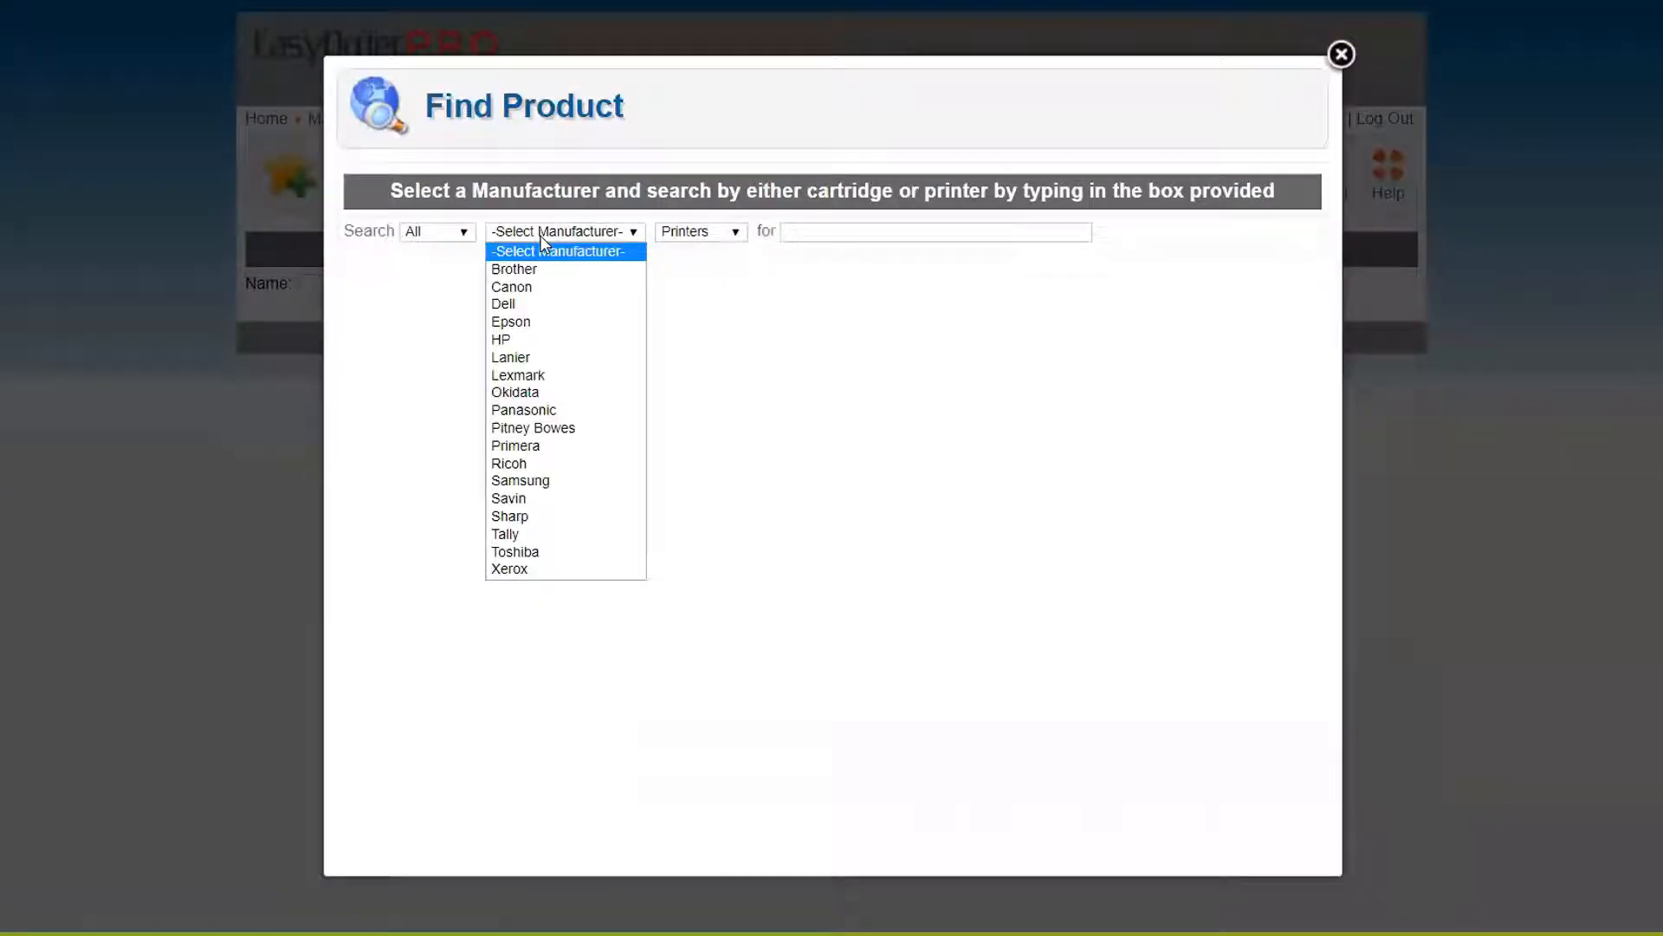
click(521, 343)
click(792, 235)
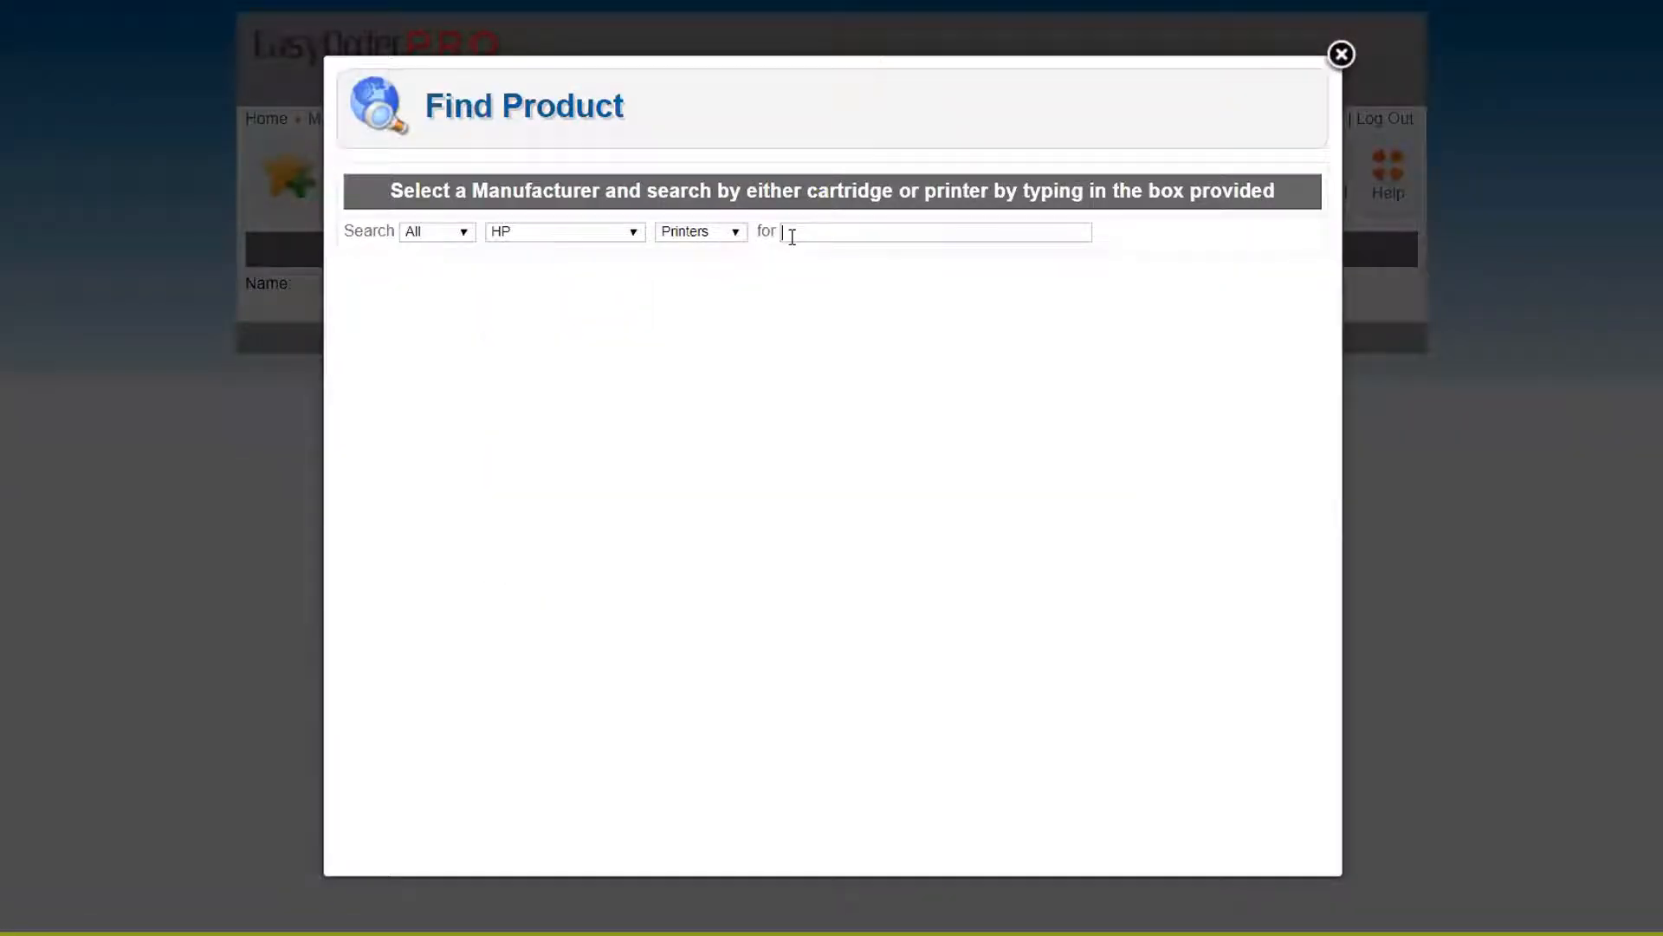
text(2600)
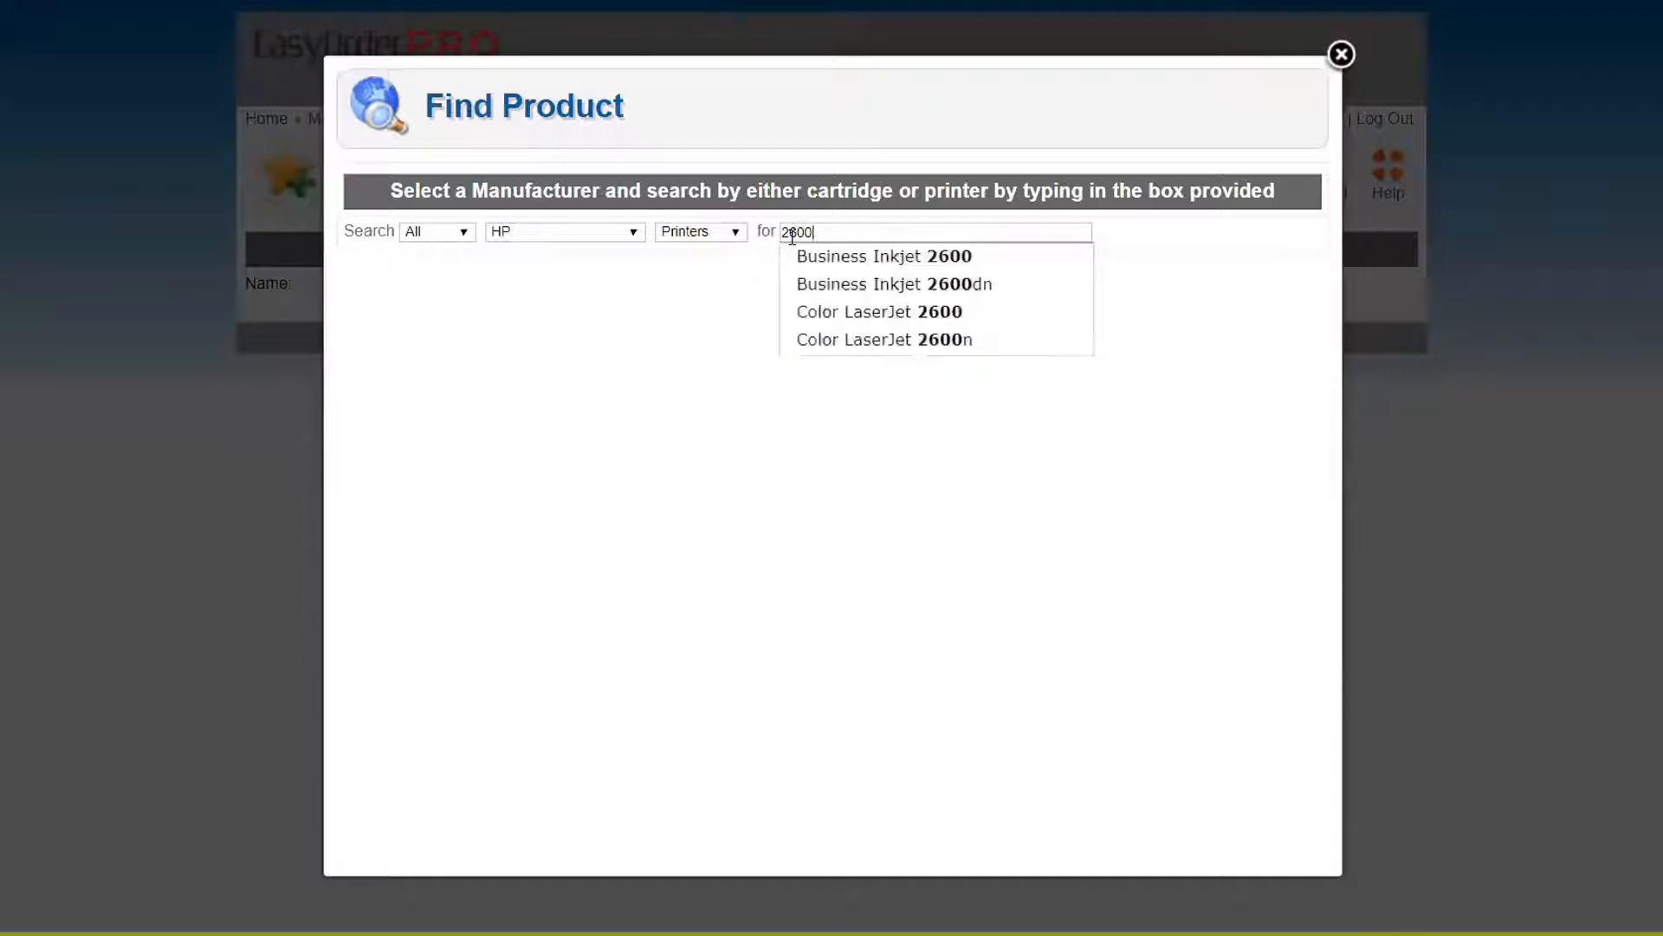
click(888, 309)
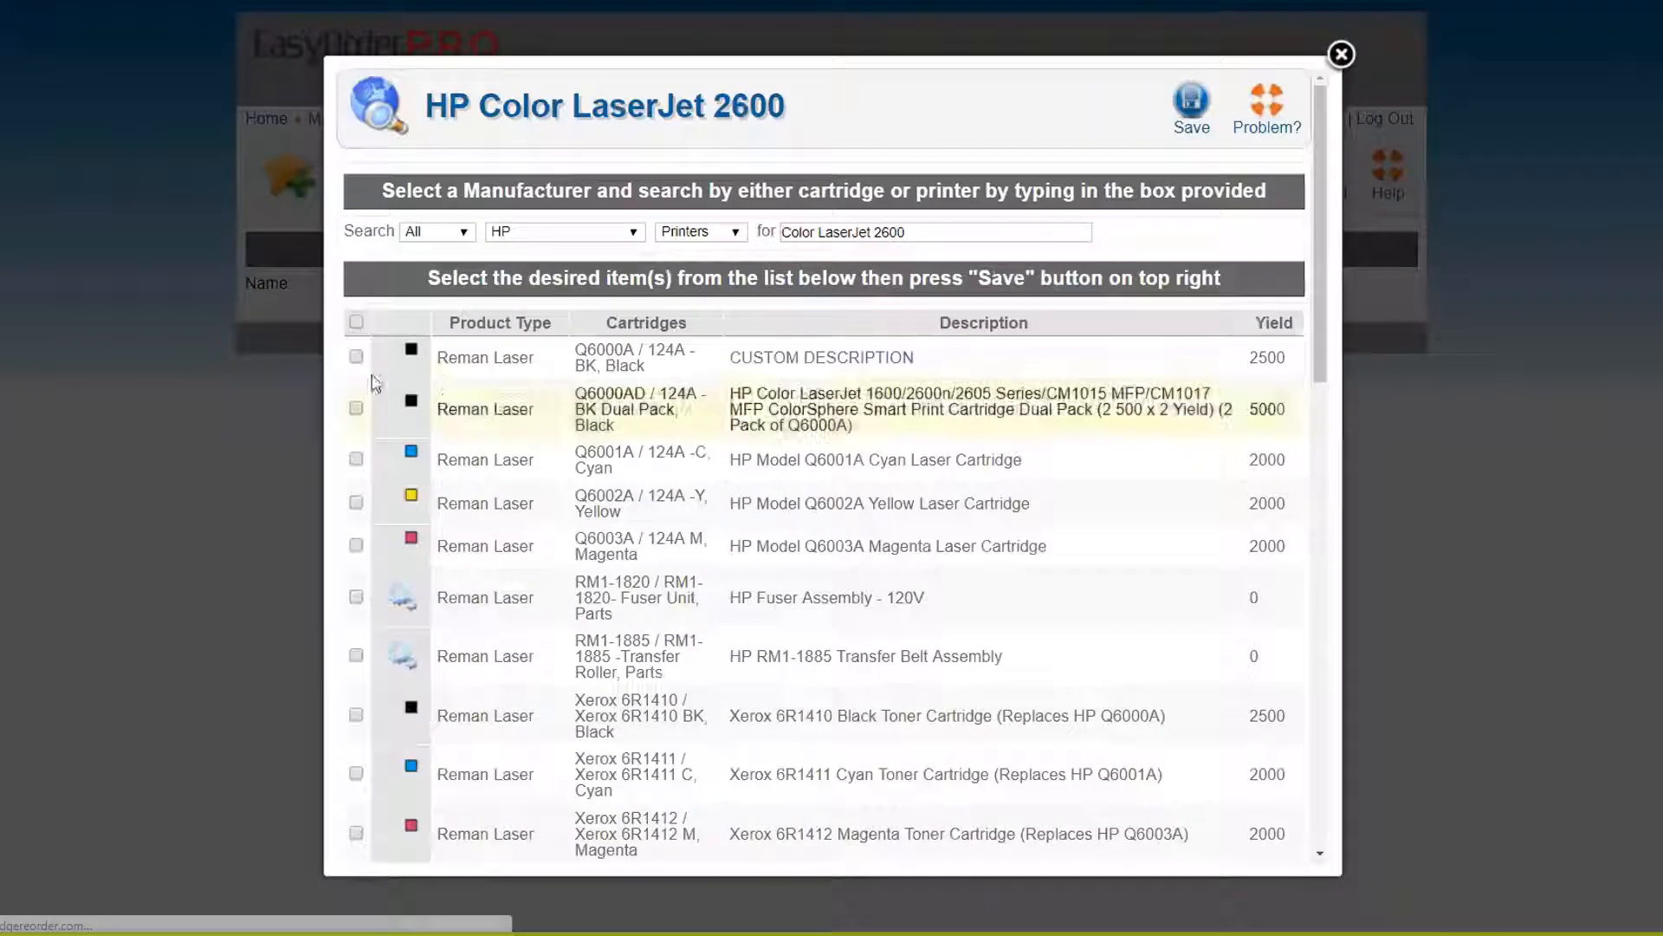
Add the Q6000A, Q6001A, Q6002A and Q6003A cartridges to the order form
click(356, 356)
click(356, 458)
click(356, 502)
right_click(358, 504)
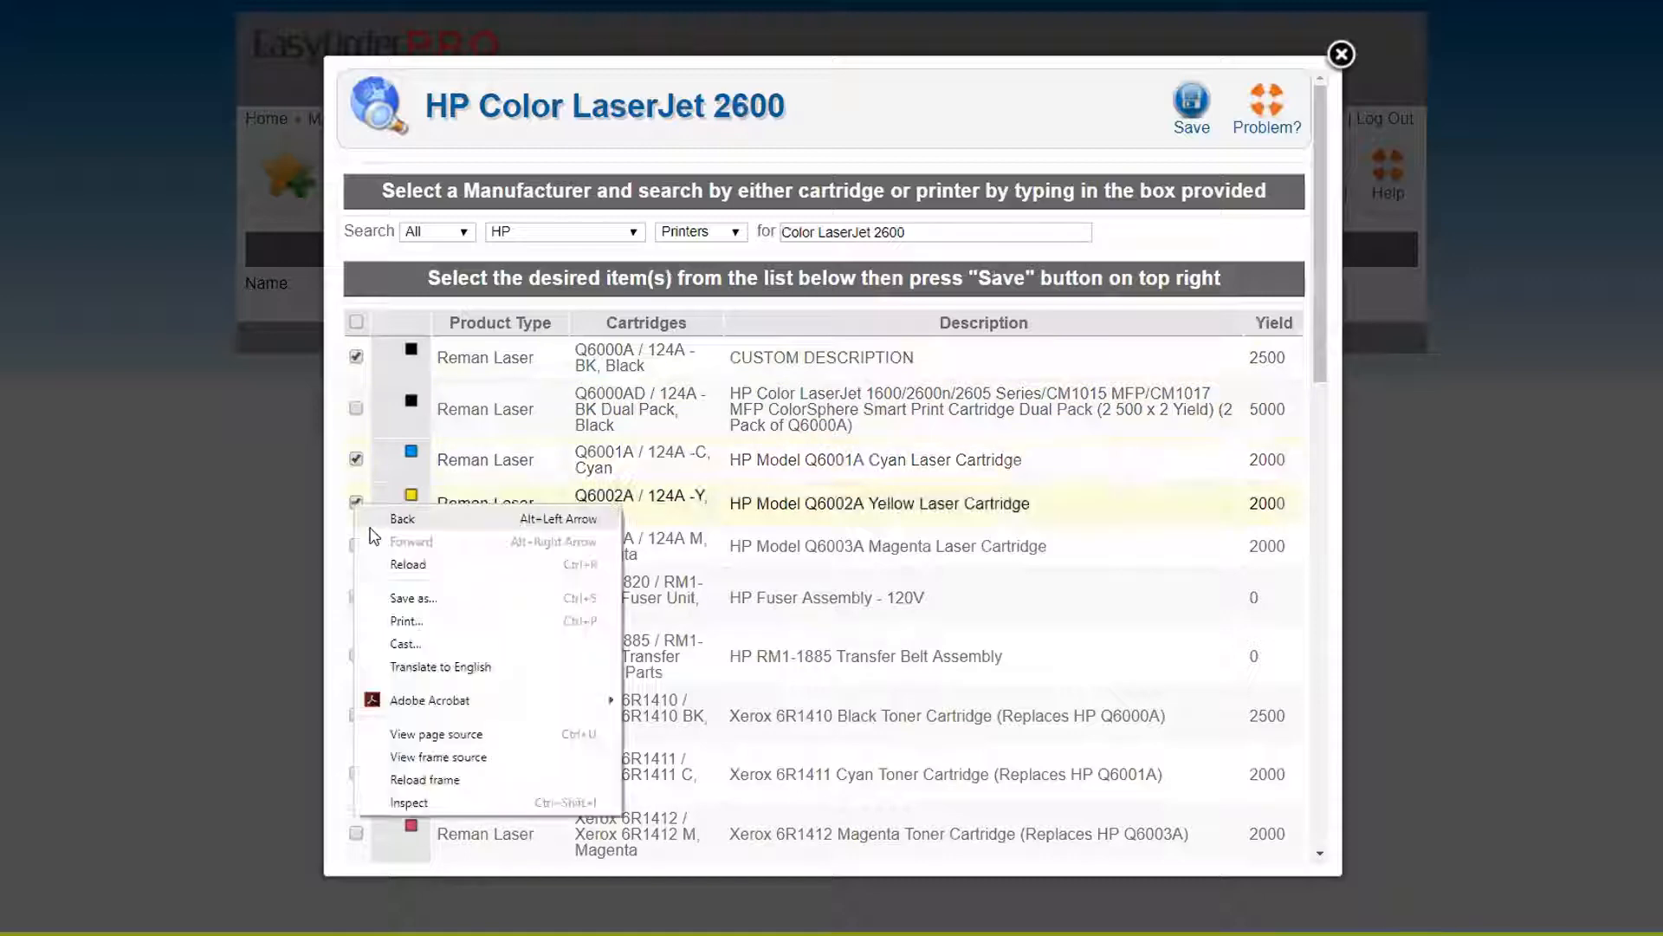
click(346, 542)
click(356, 545)
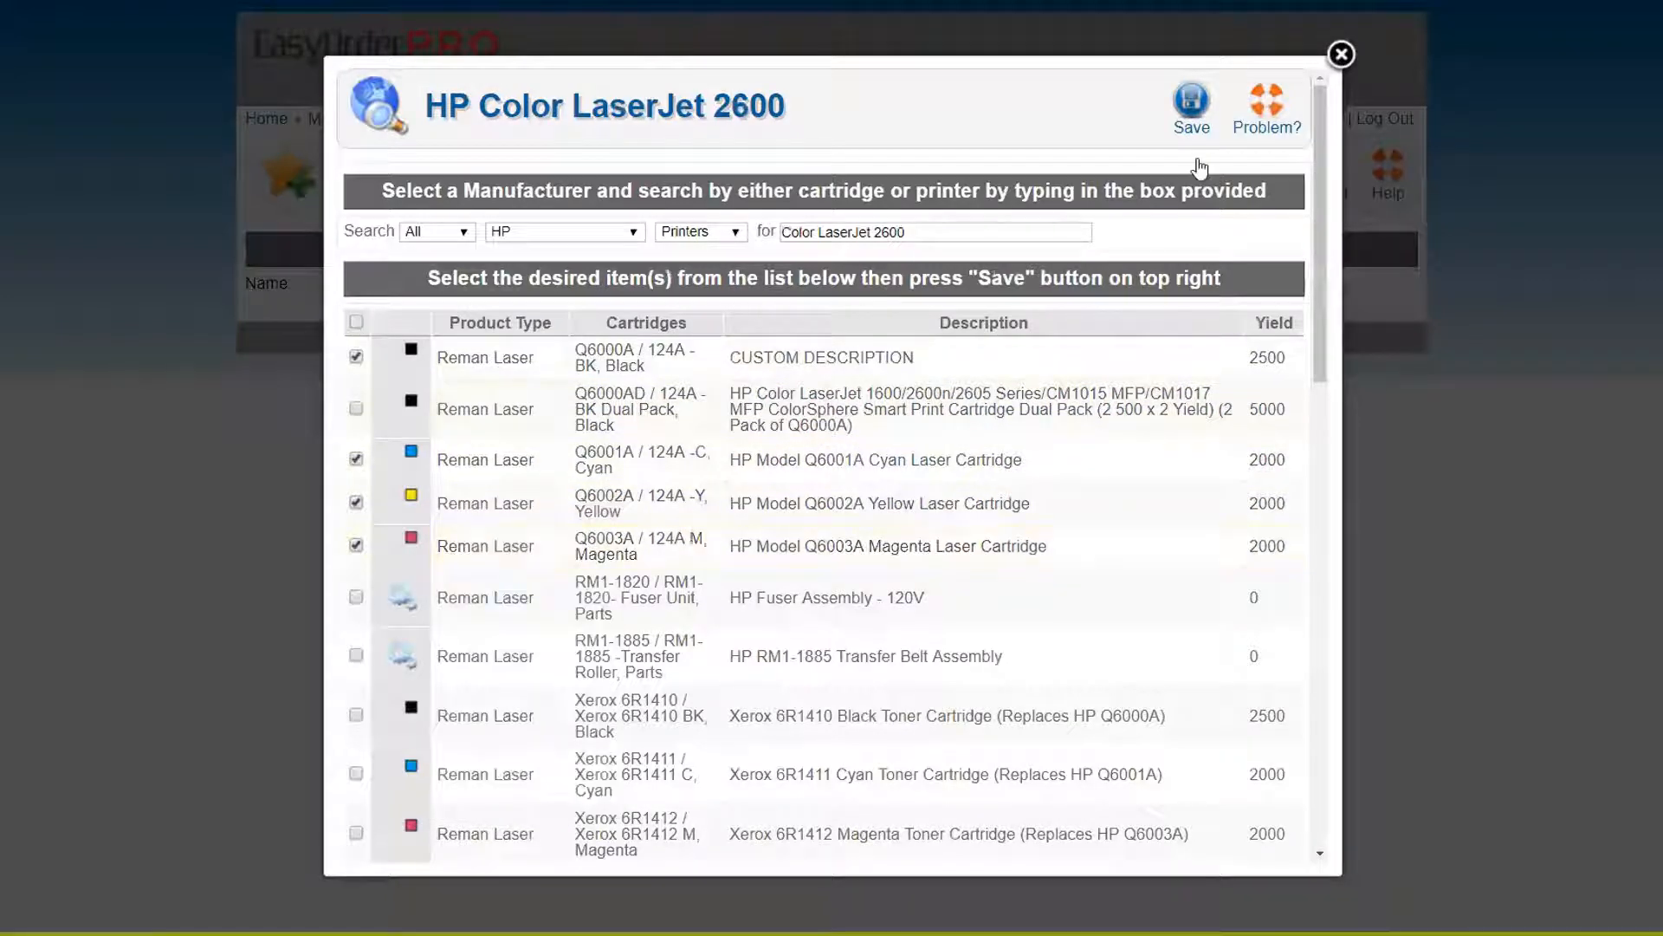
click(1192, 102)
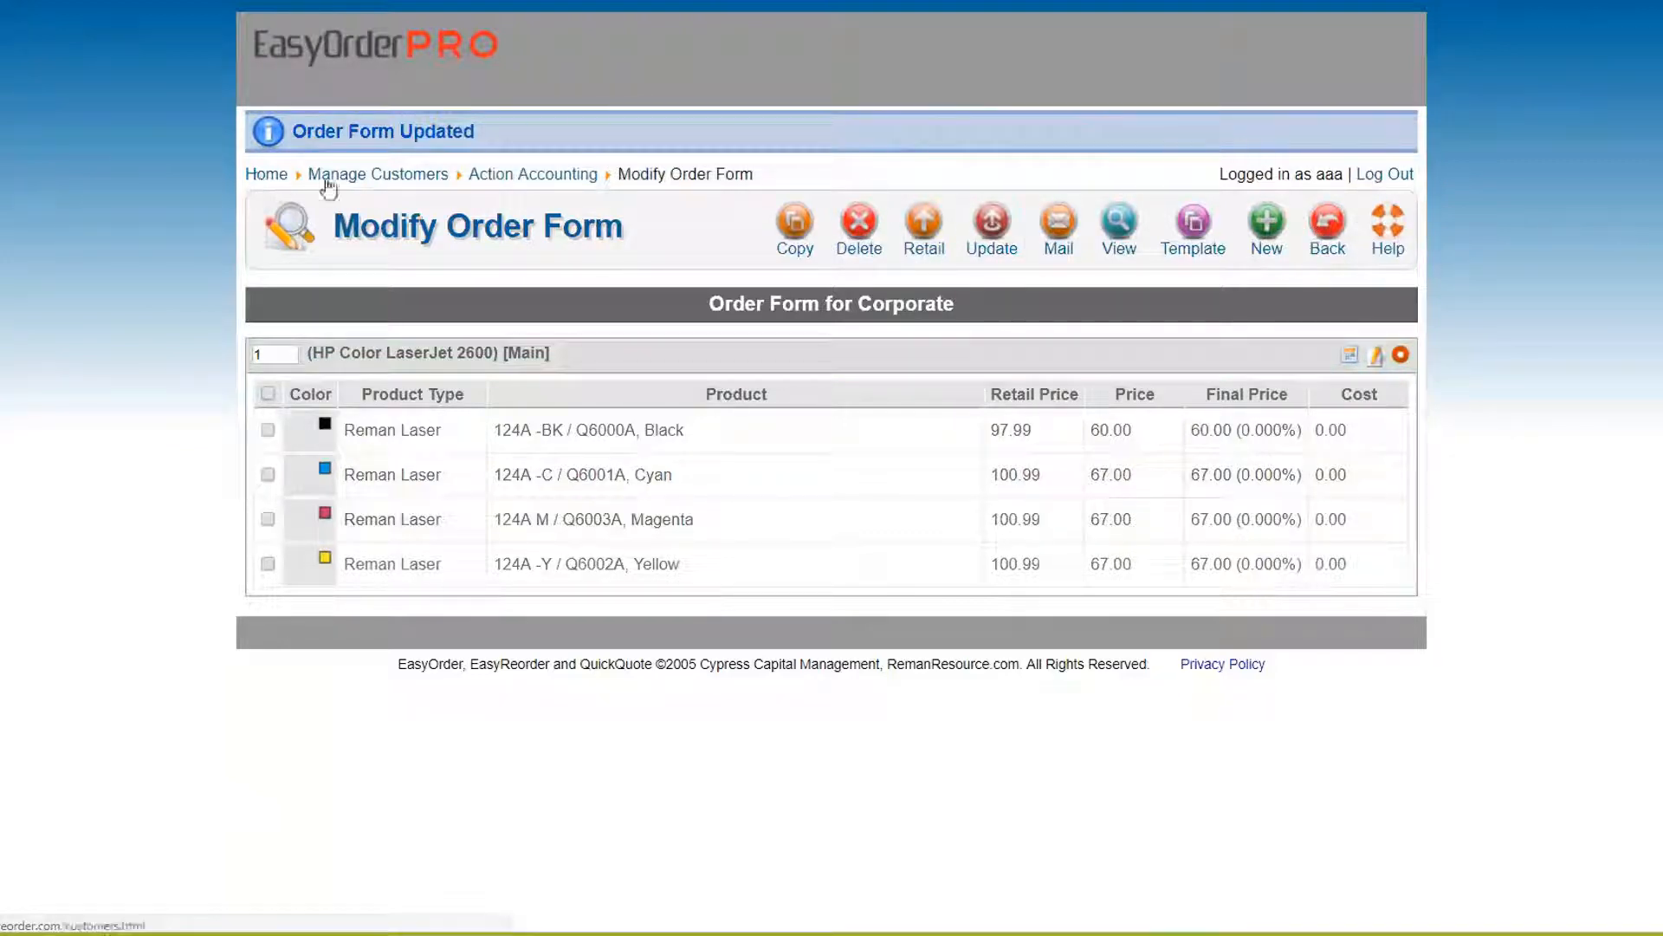
Go to Action Accounting's order forms and discard the unsaved Austin Store 002 location draft
click(503, 175)
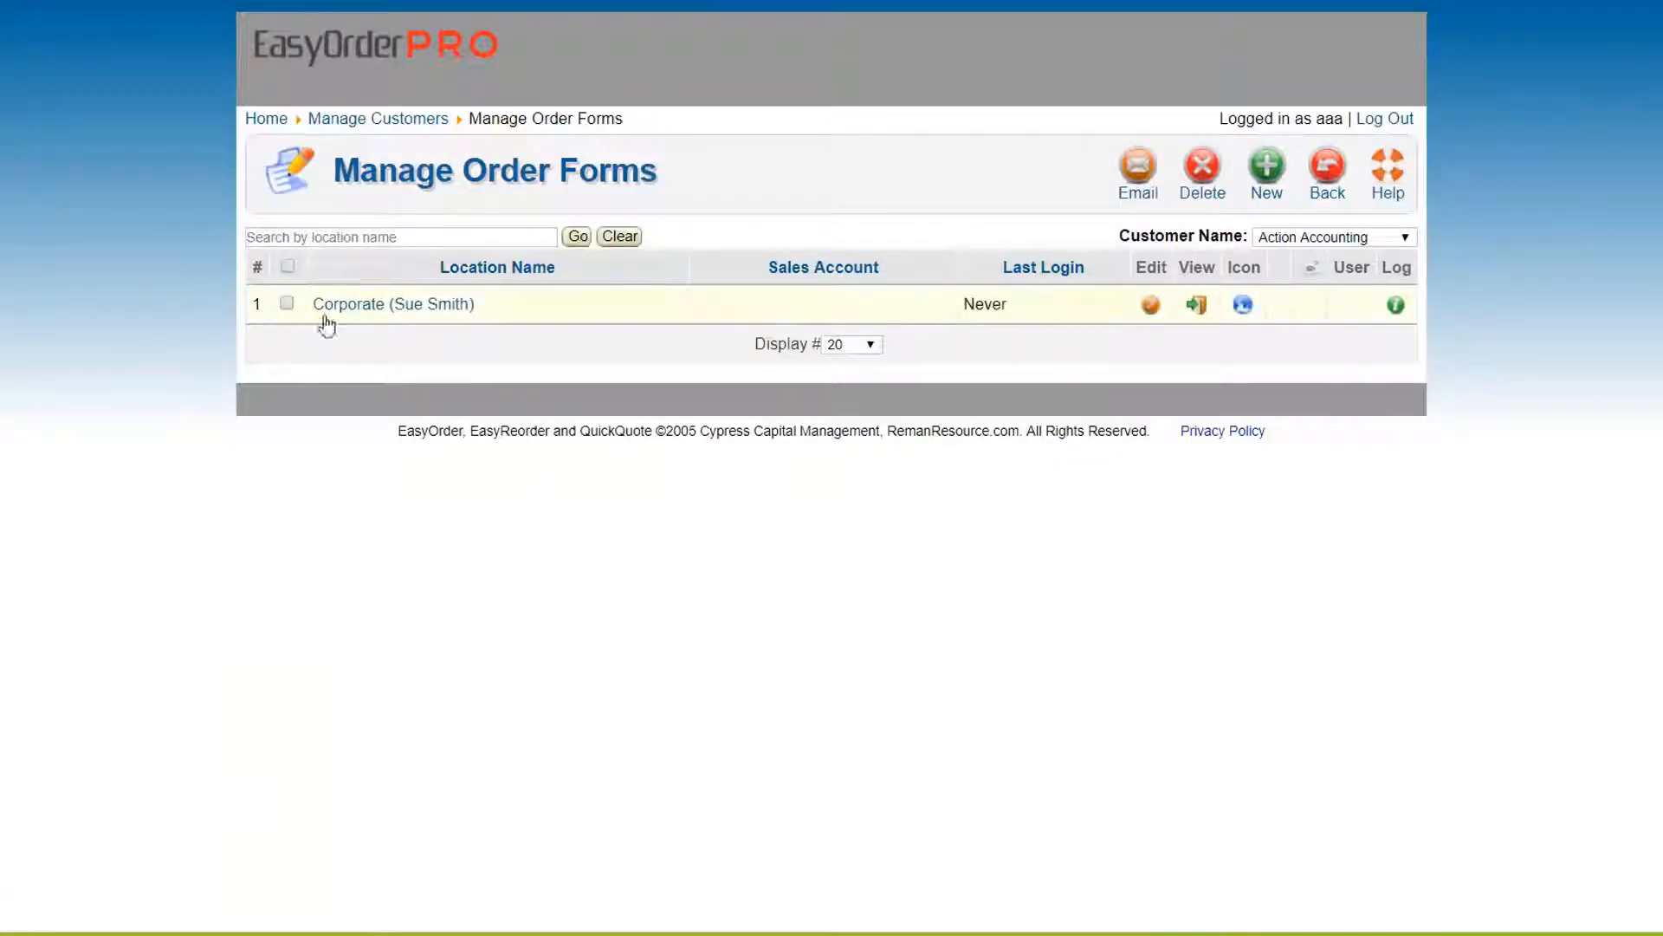
drag(442, 267, 549, 274)
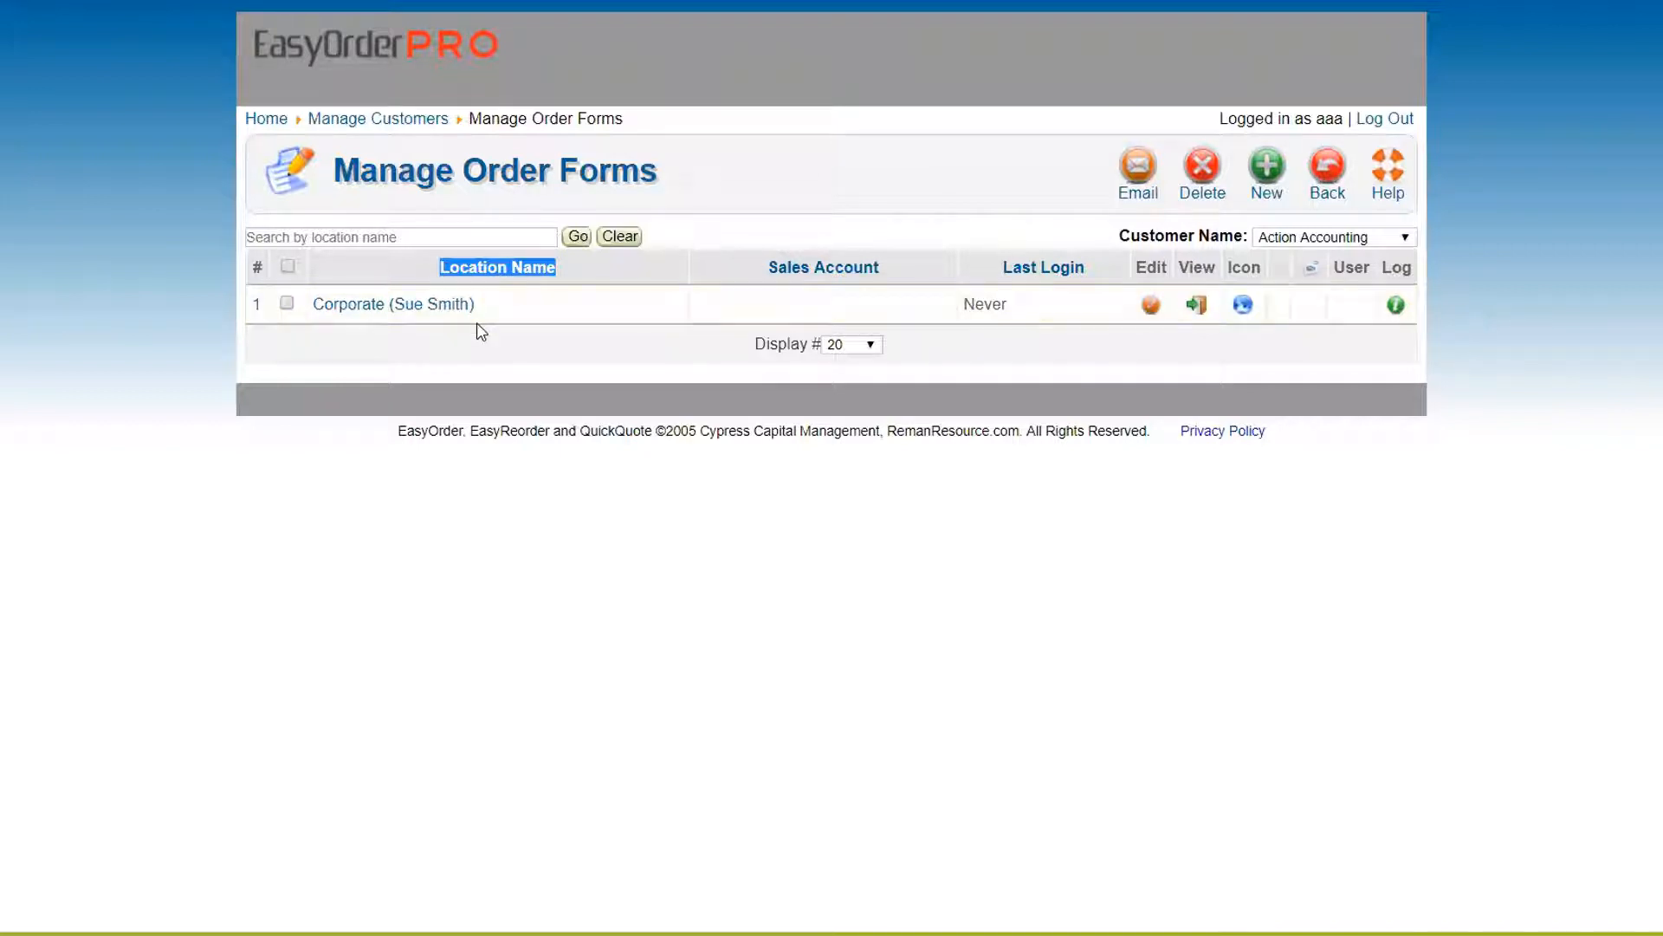
click(1263, 170)
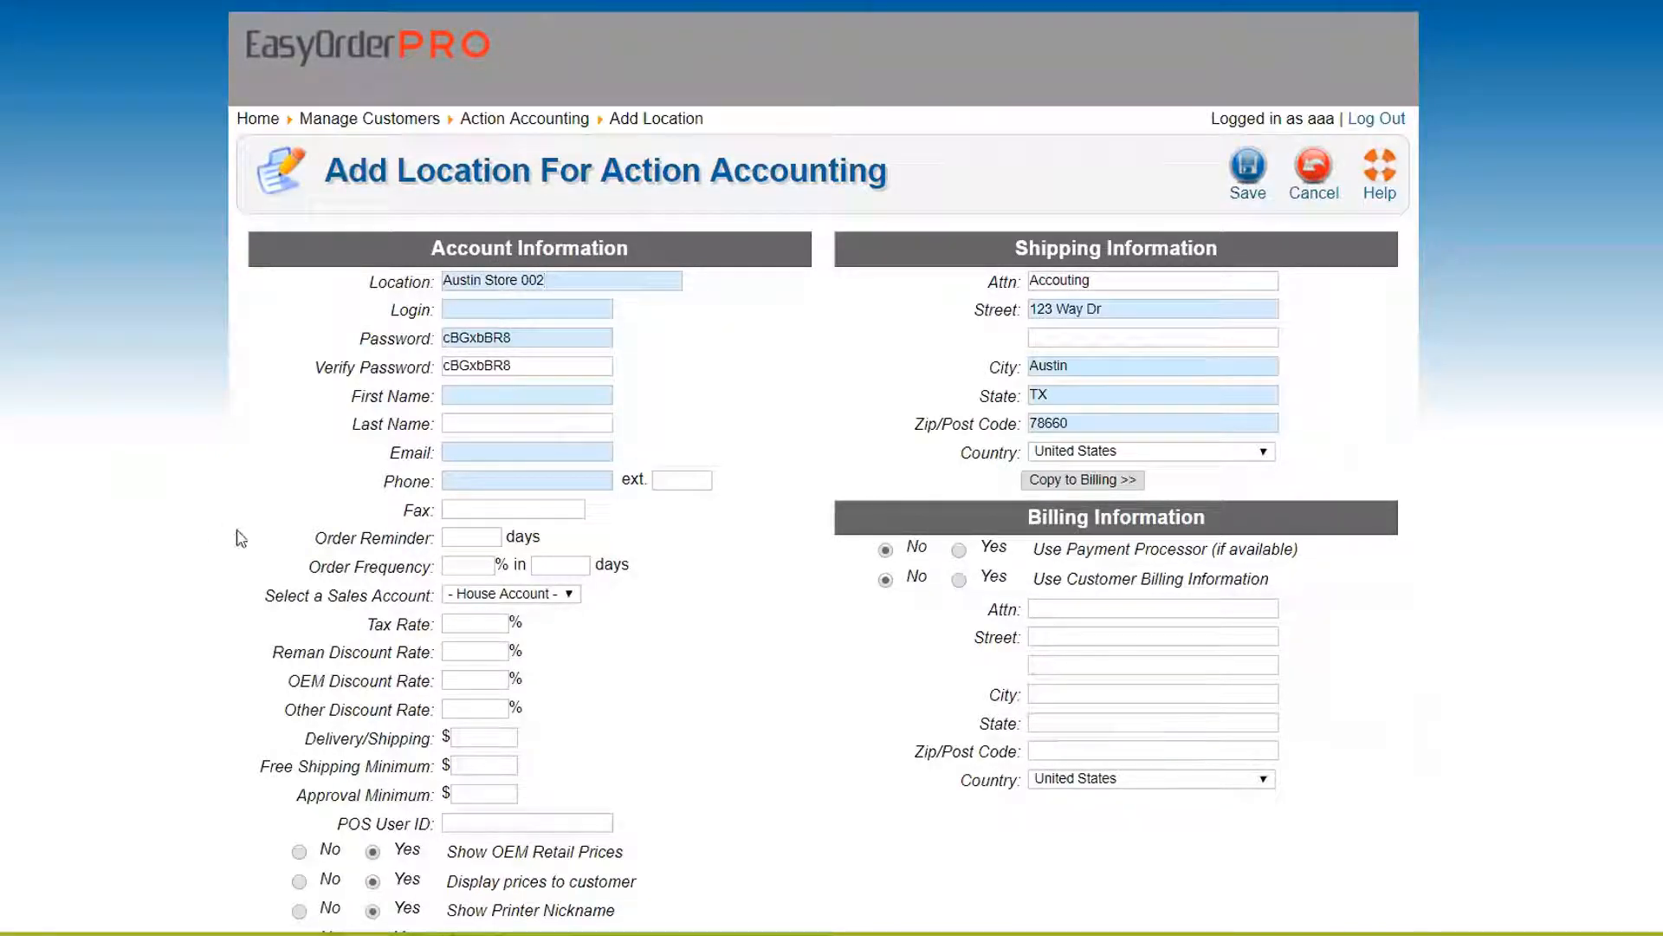
click(1299, 182)
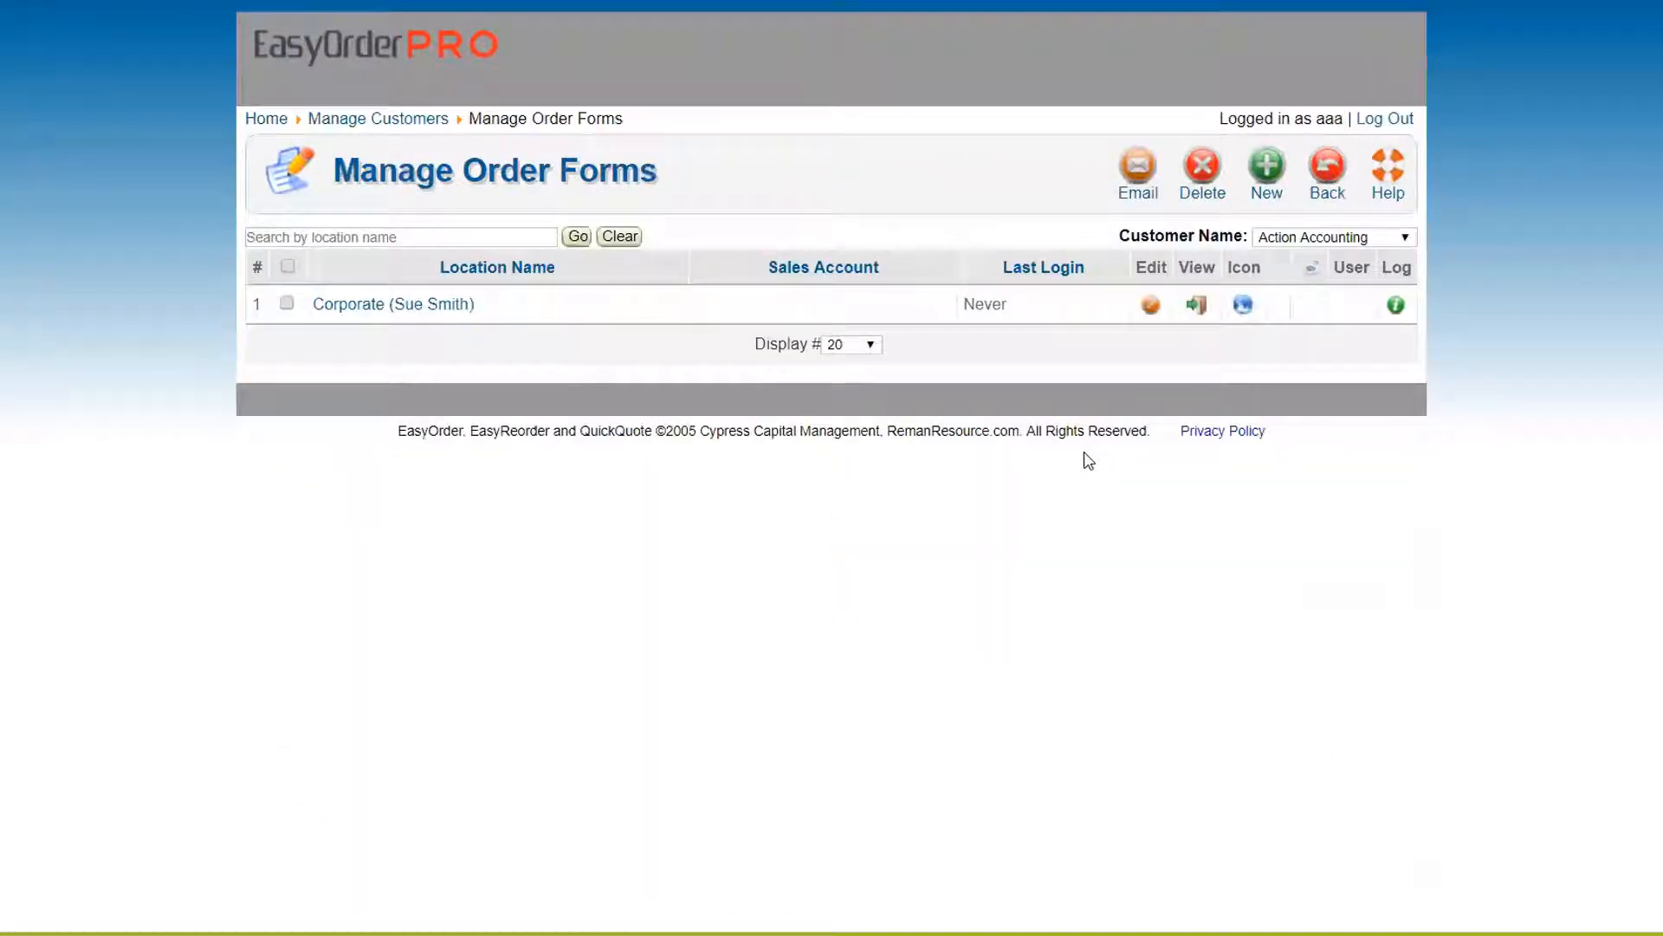
Export the AAA Cartridge store's customers from Manage Customers, saving customer_data-20170816.csv on the Desktop
click(265, 121)
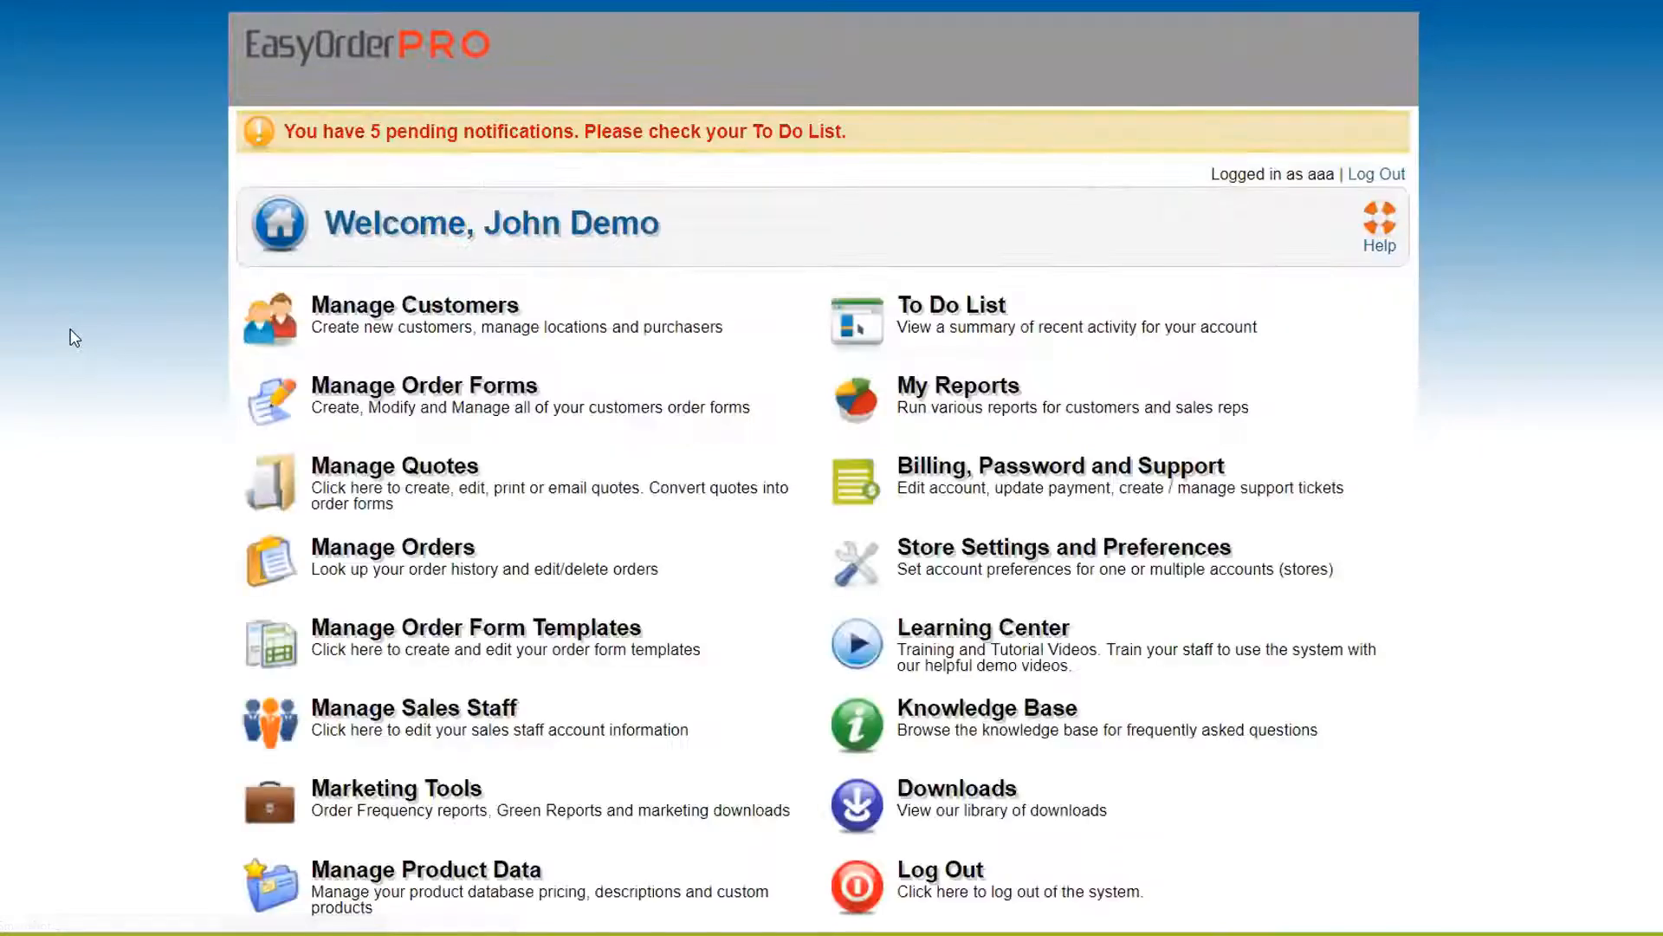
click(442, 324)
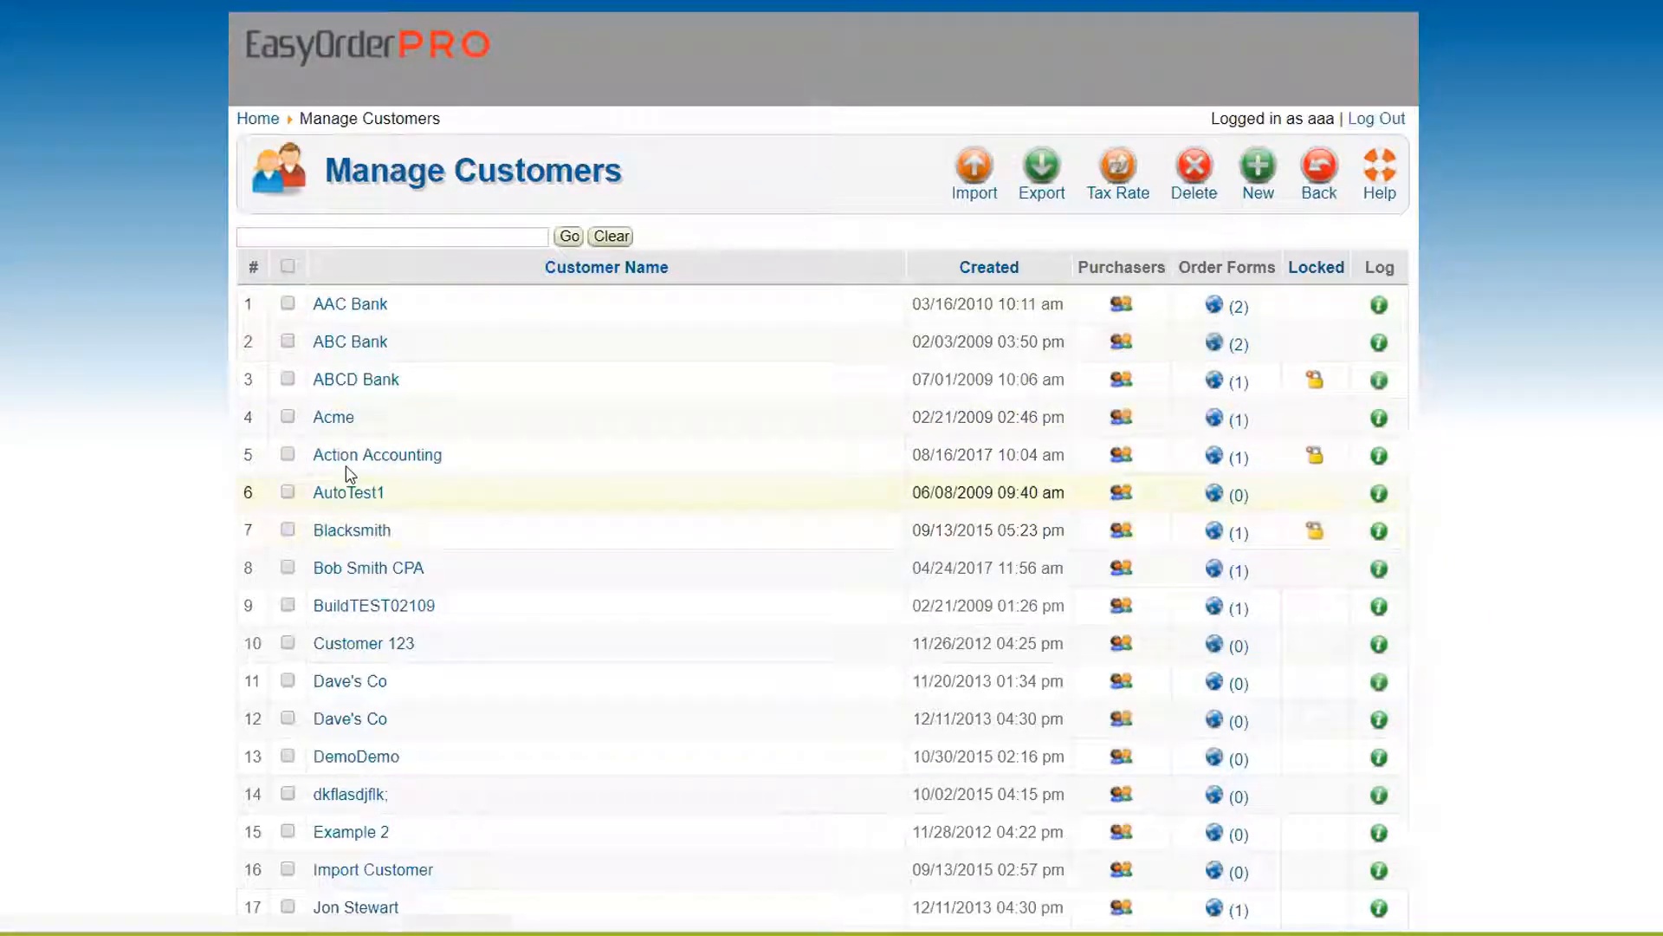
click(1042, 174)
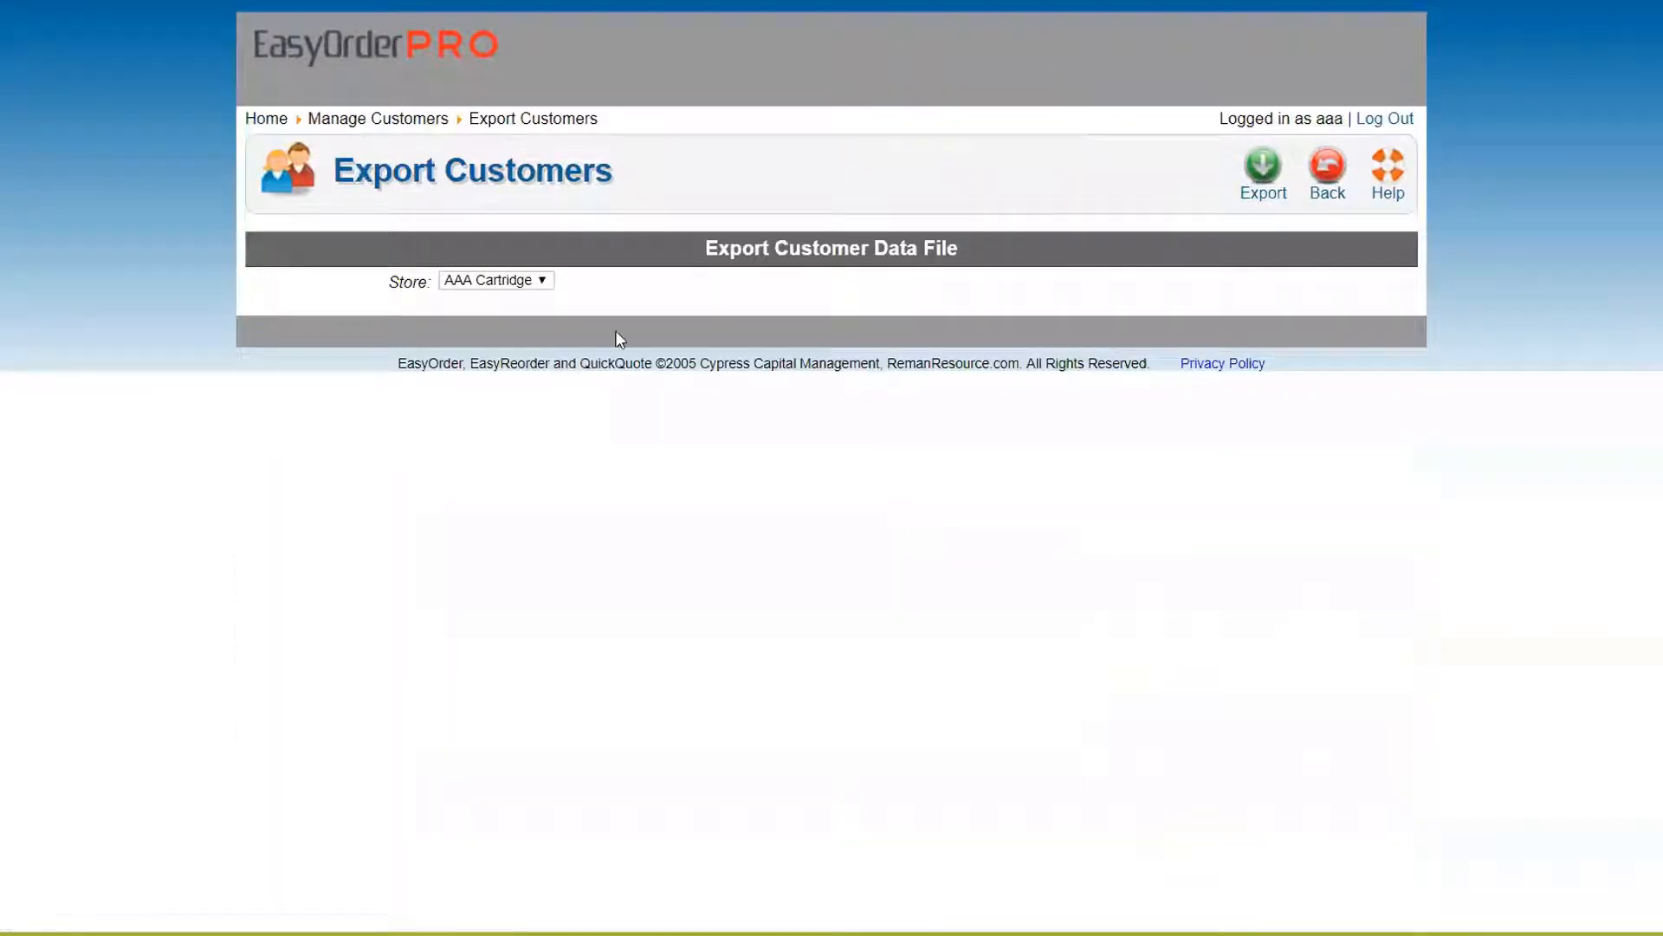
click(463, 282)
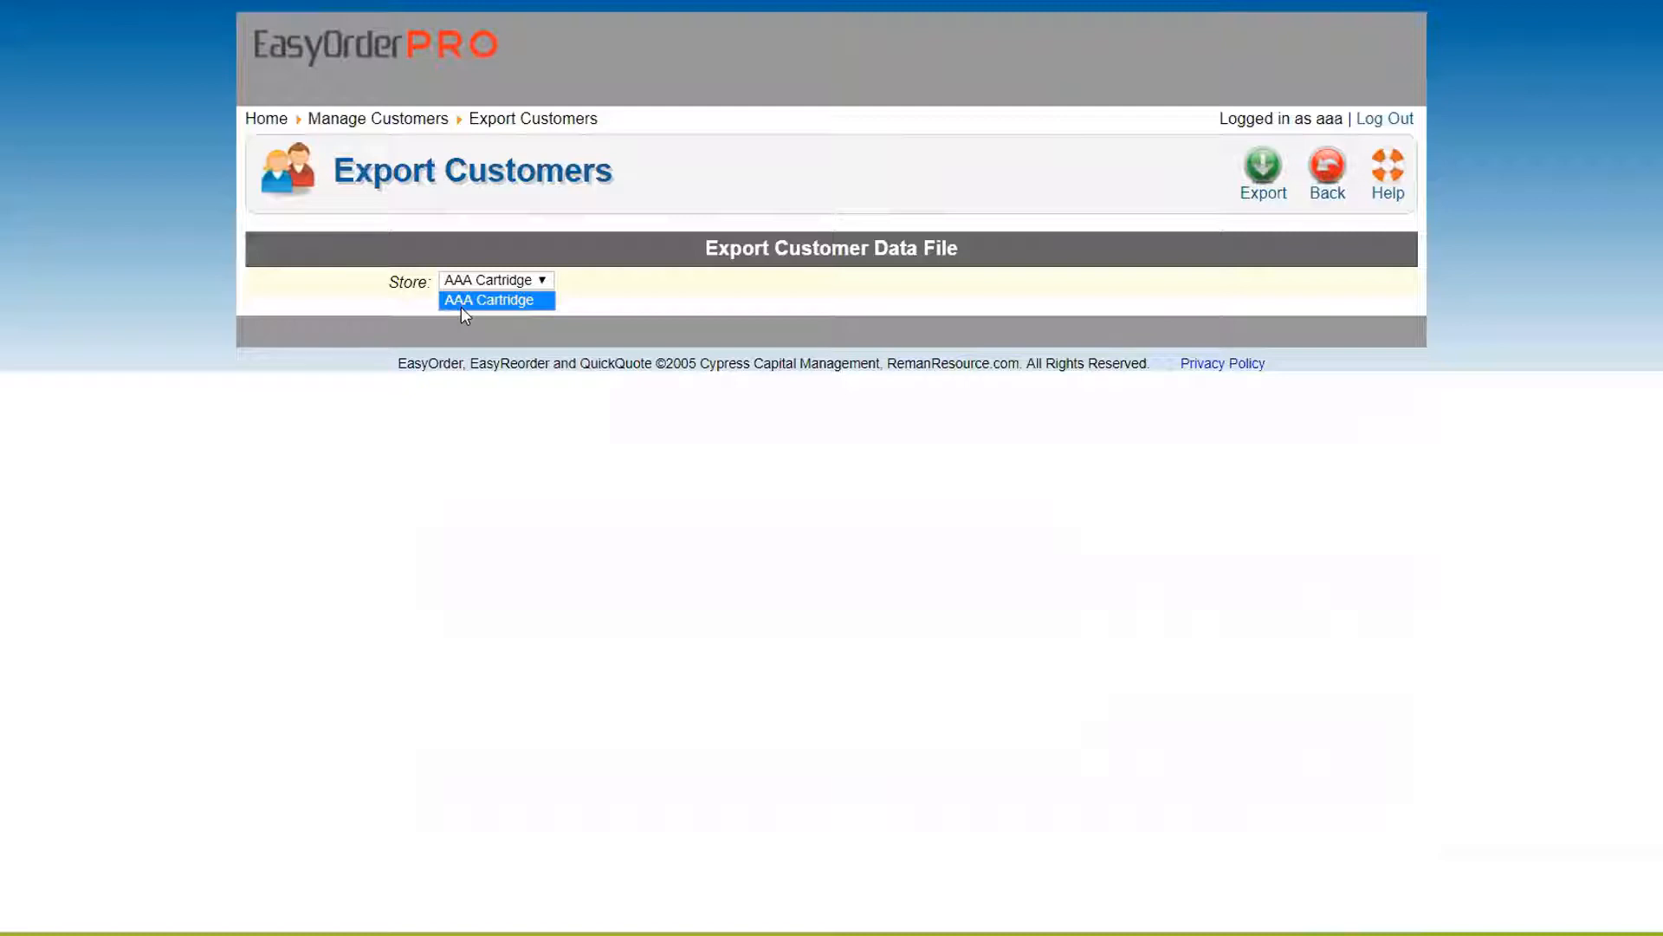
click(1263, 169)
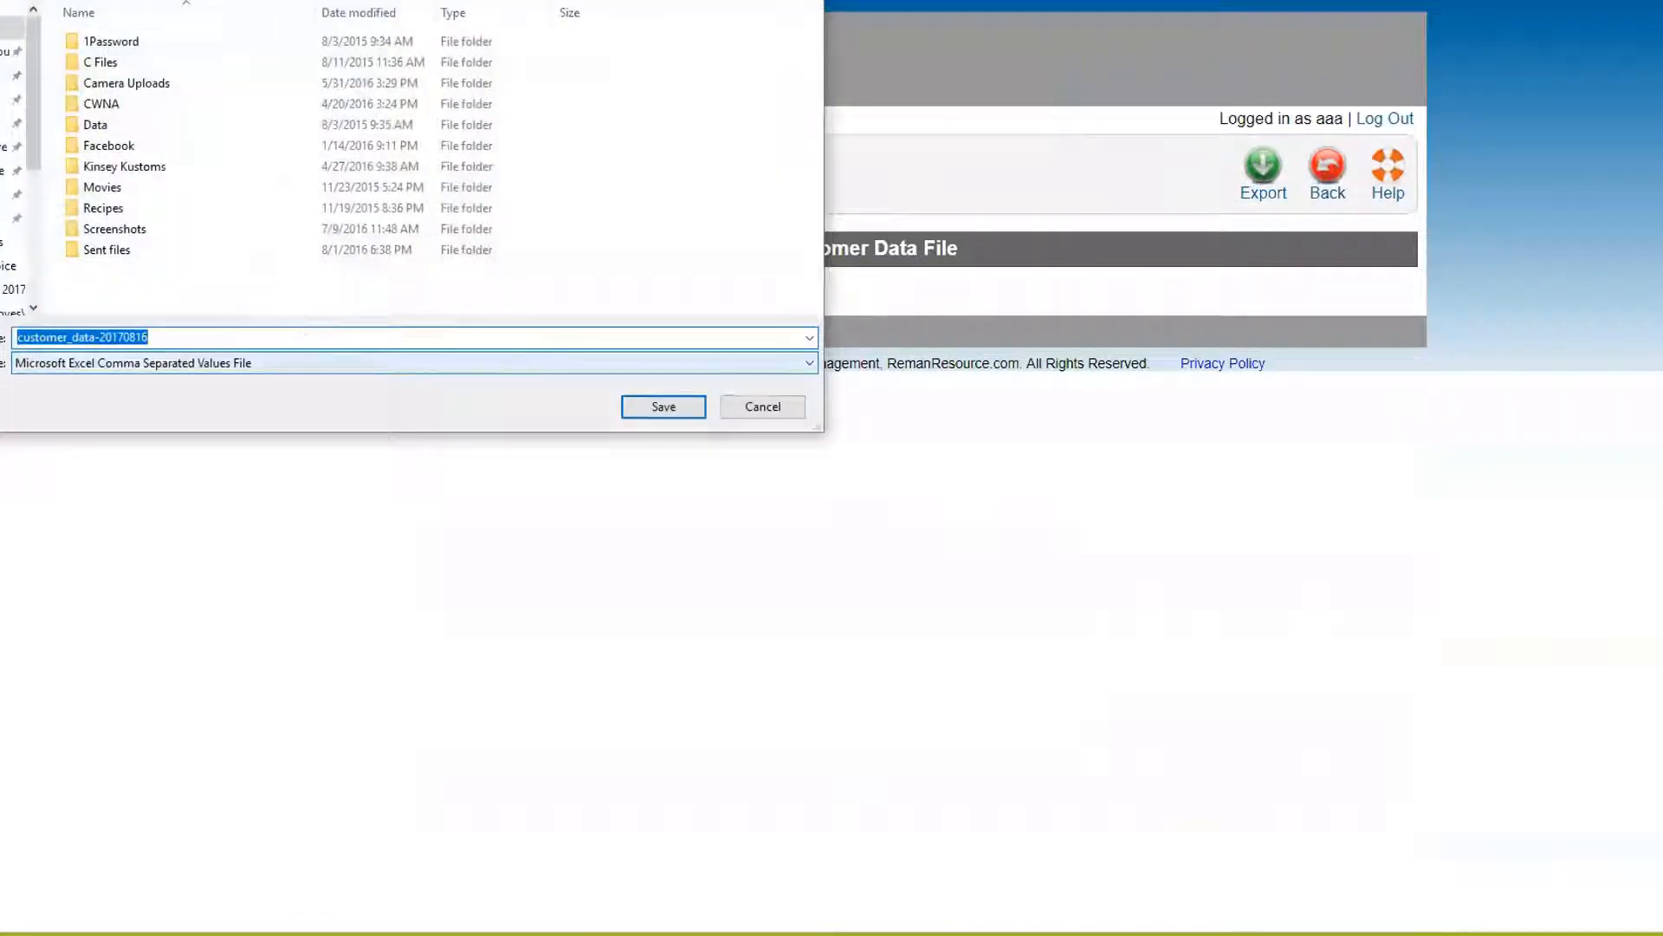
click(11, 76)
click(659, 408)
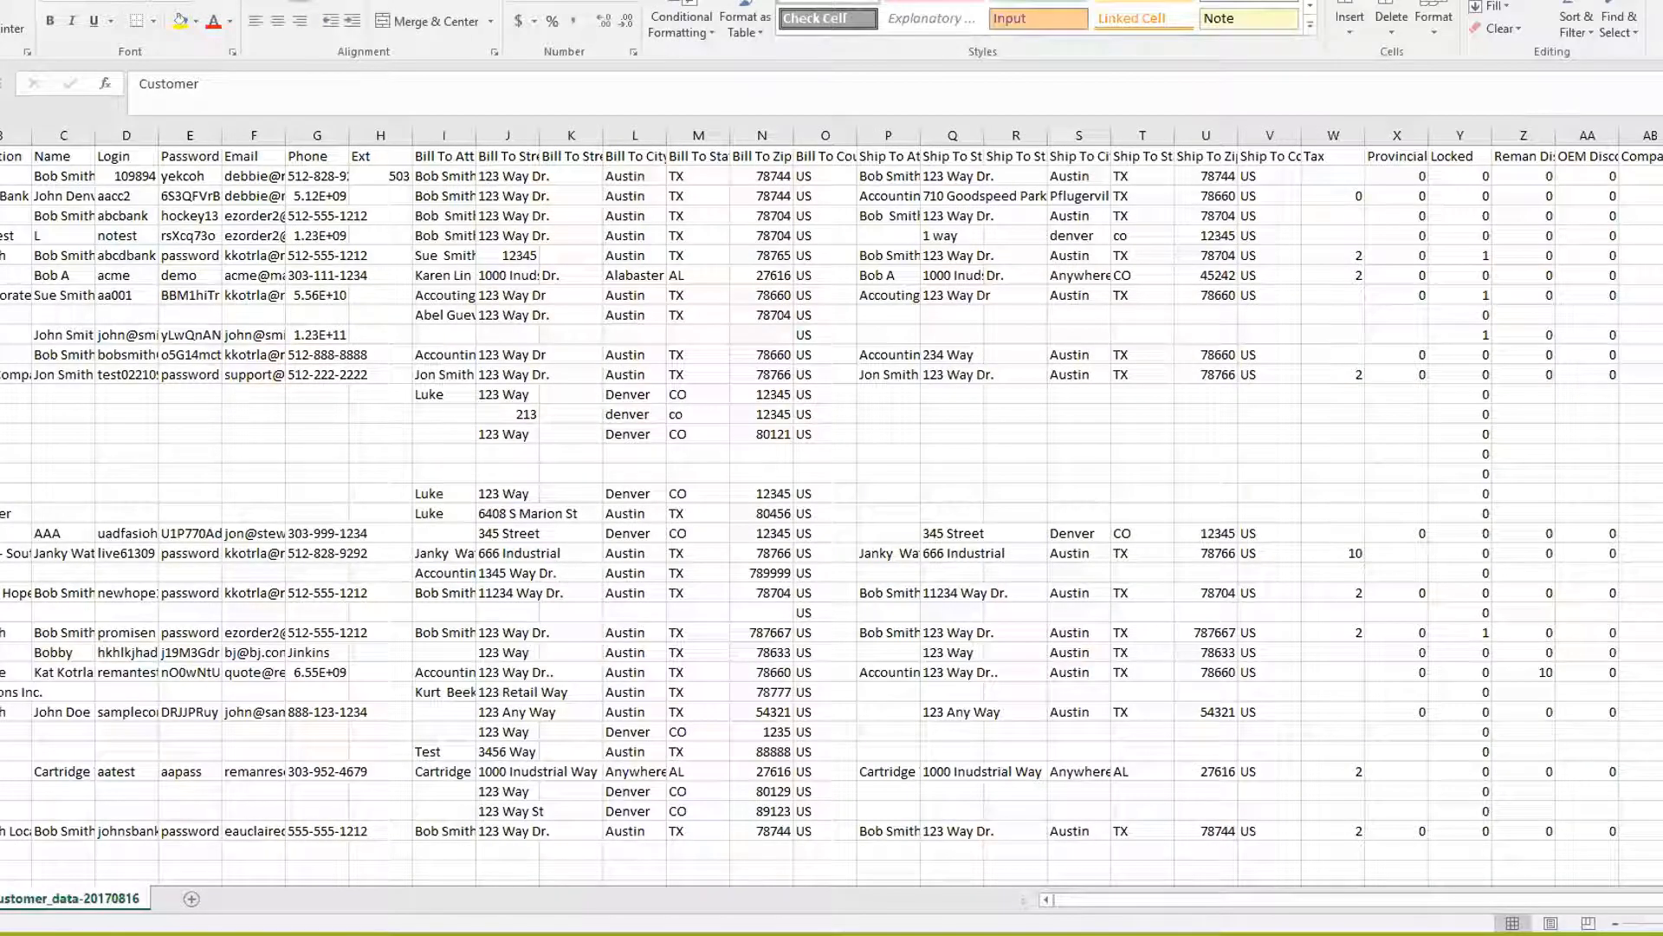
Clear rows 2–7 and 9–35, leaving only the Action Accounting customer row
click(17, 290)
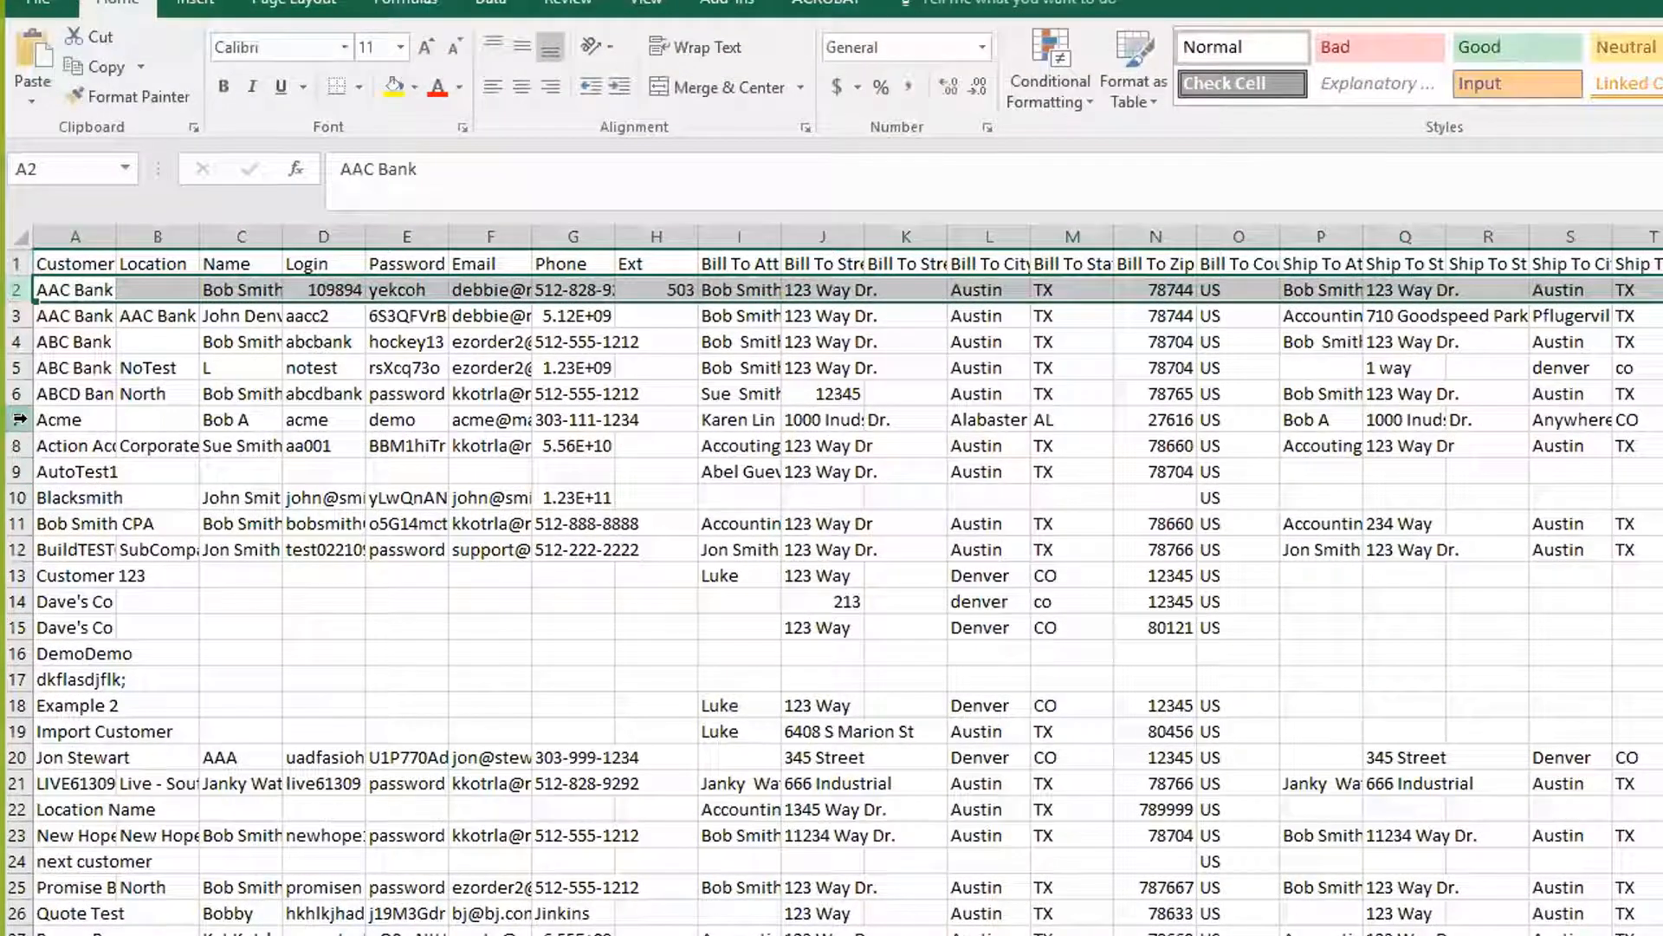
shift+click(19, 420)
key(Delete)
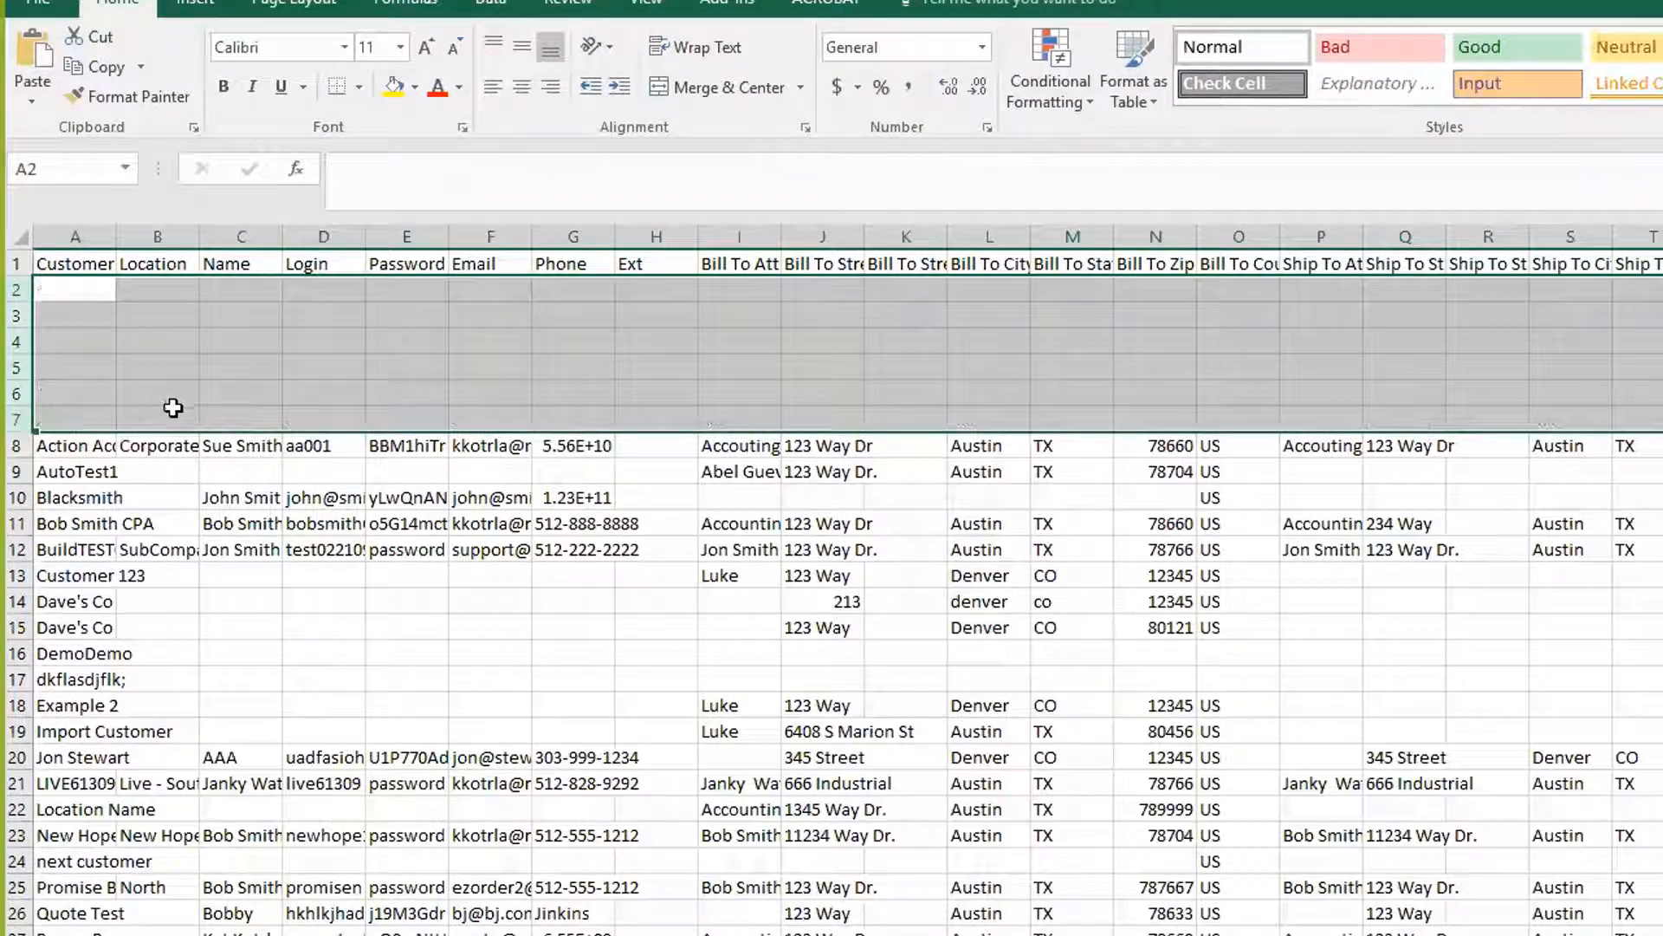
click(17, 471)
scroll(100, 642, down, 7)
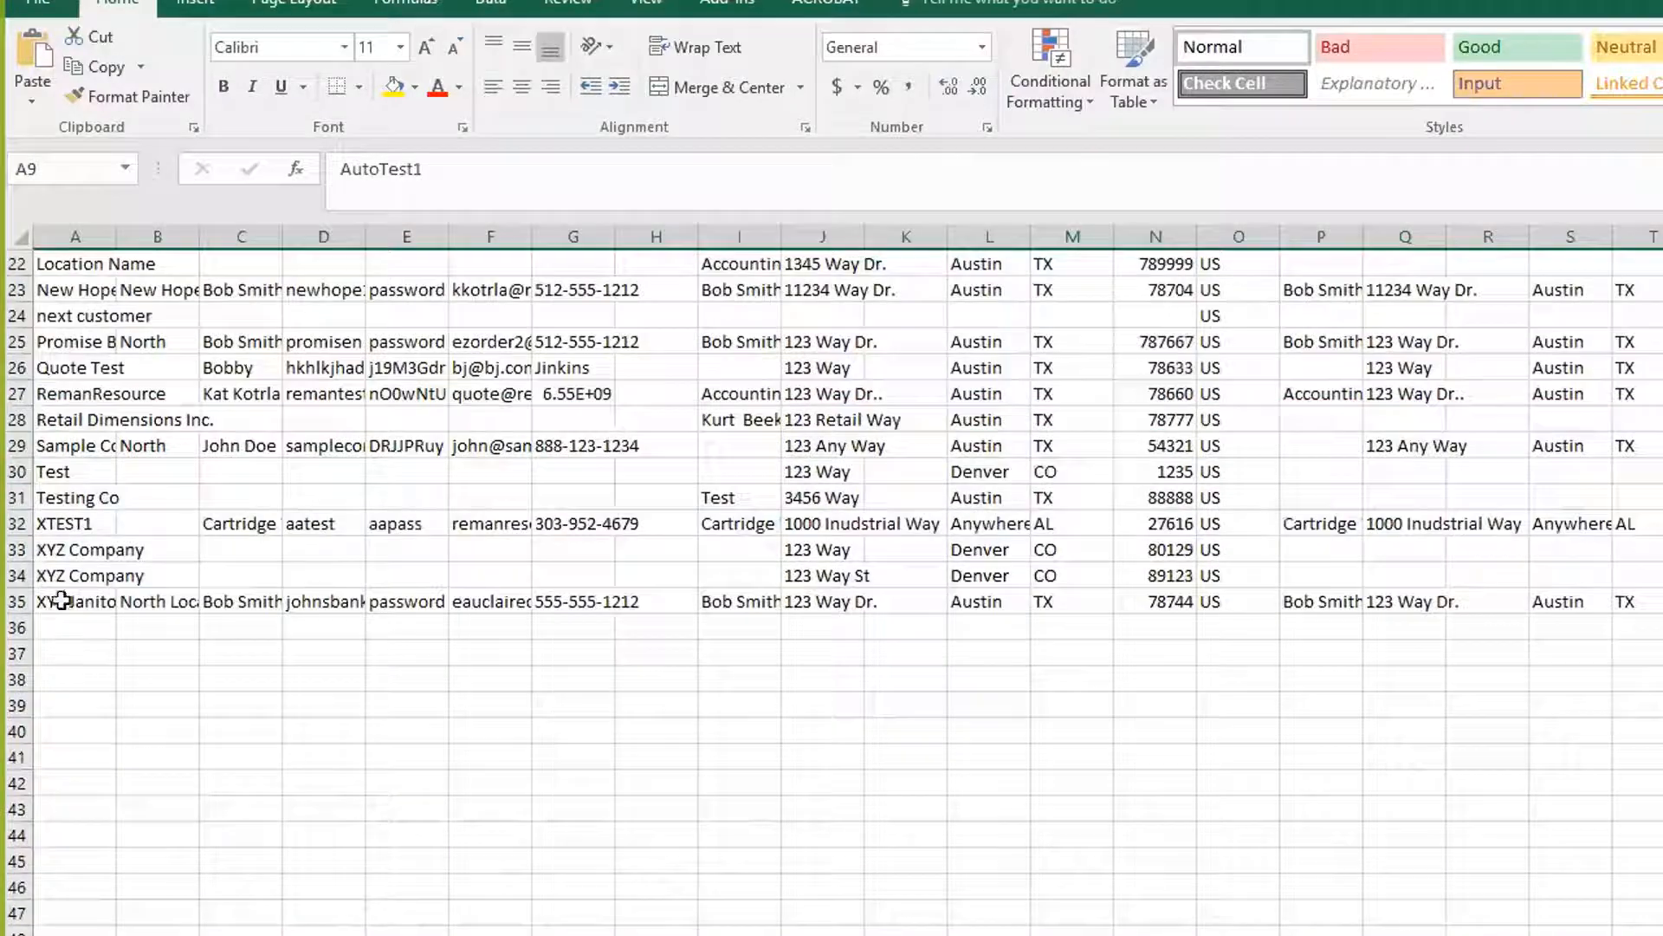
shift+click(18, 601)
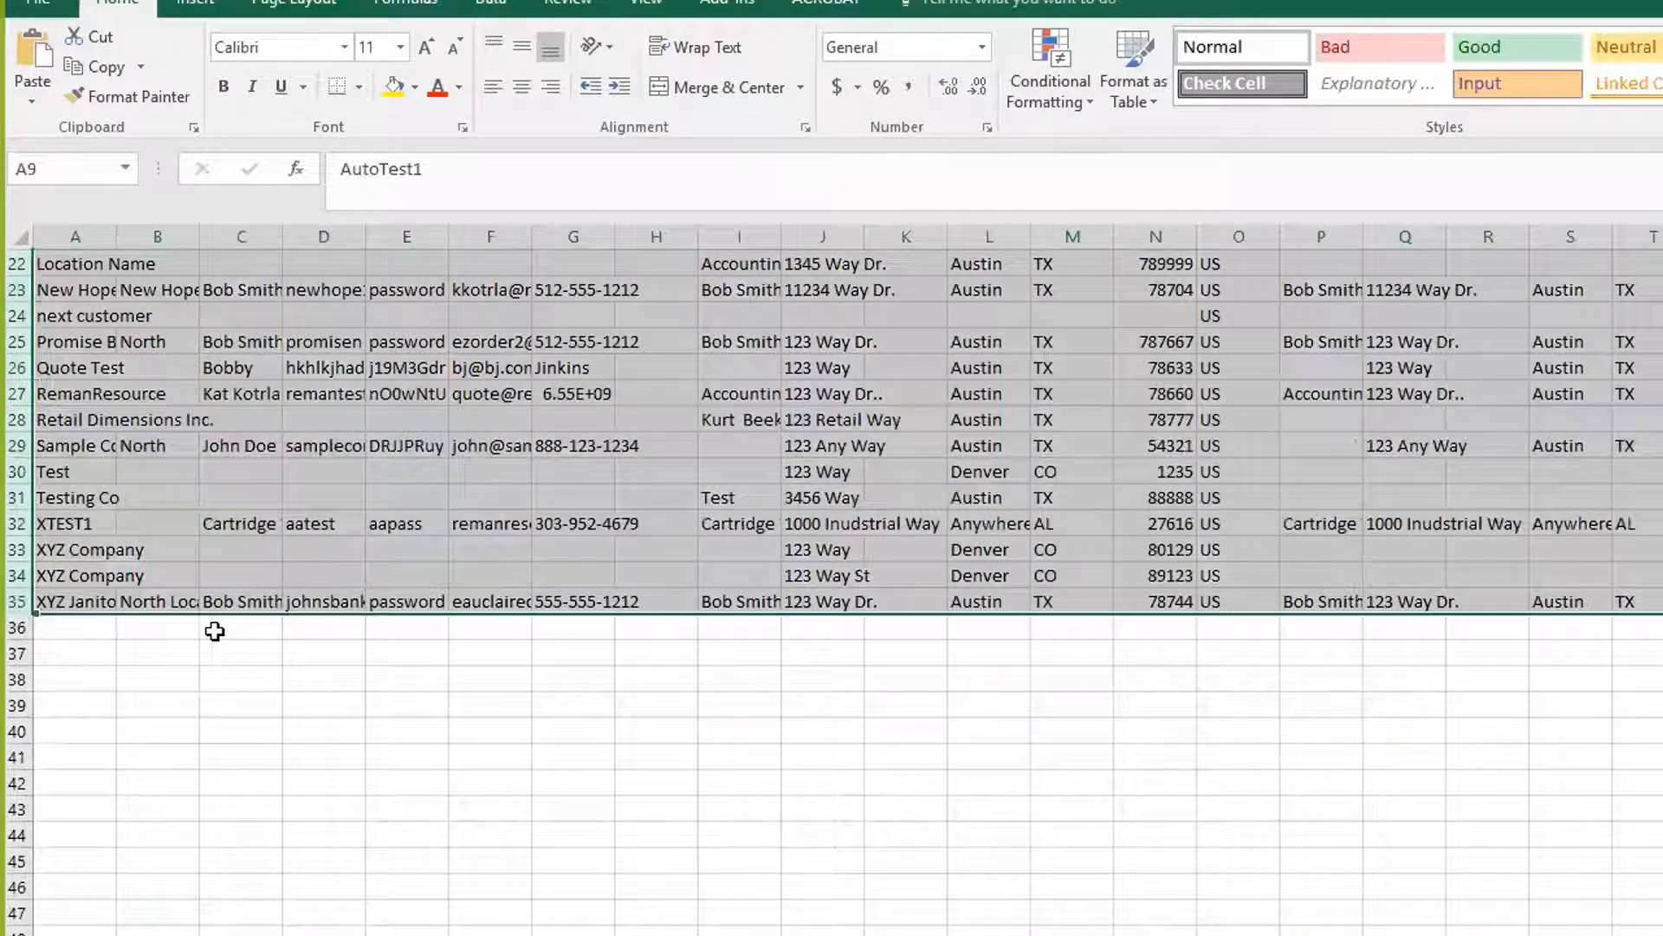
key(Delete)
scroll(260, 658, up, 7)
Move the Action Accounting row up into row 2 and widen the Customer column slightly
click(19, 444)
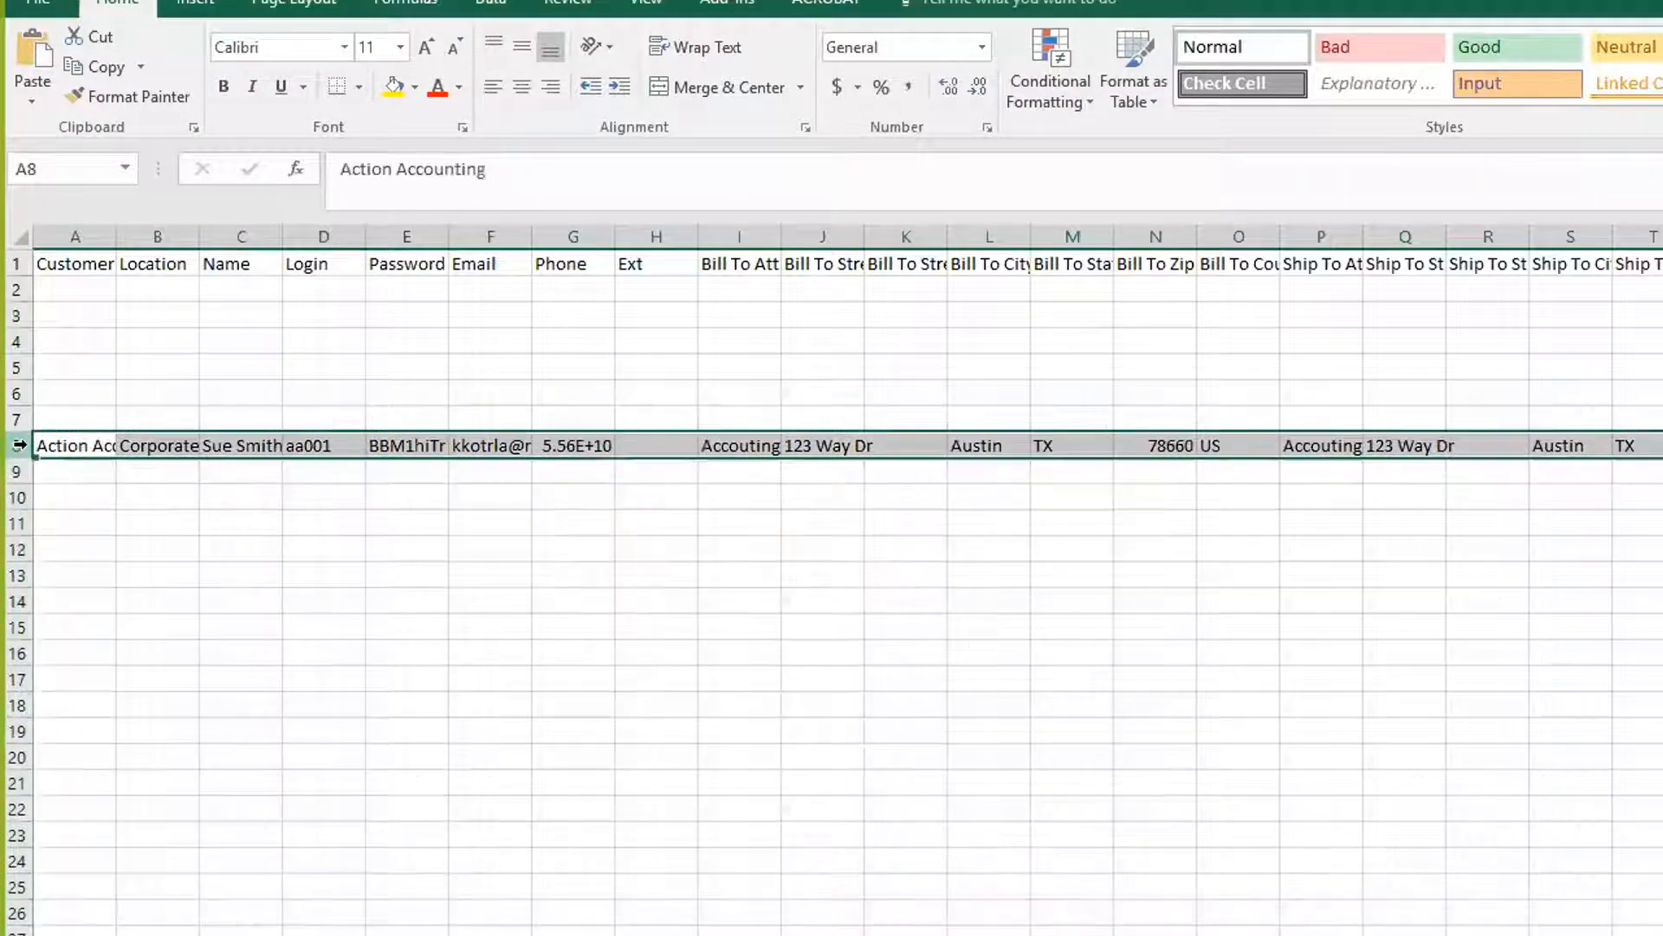
key(ctrl+c)
click(54, 285)
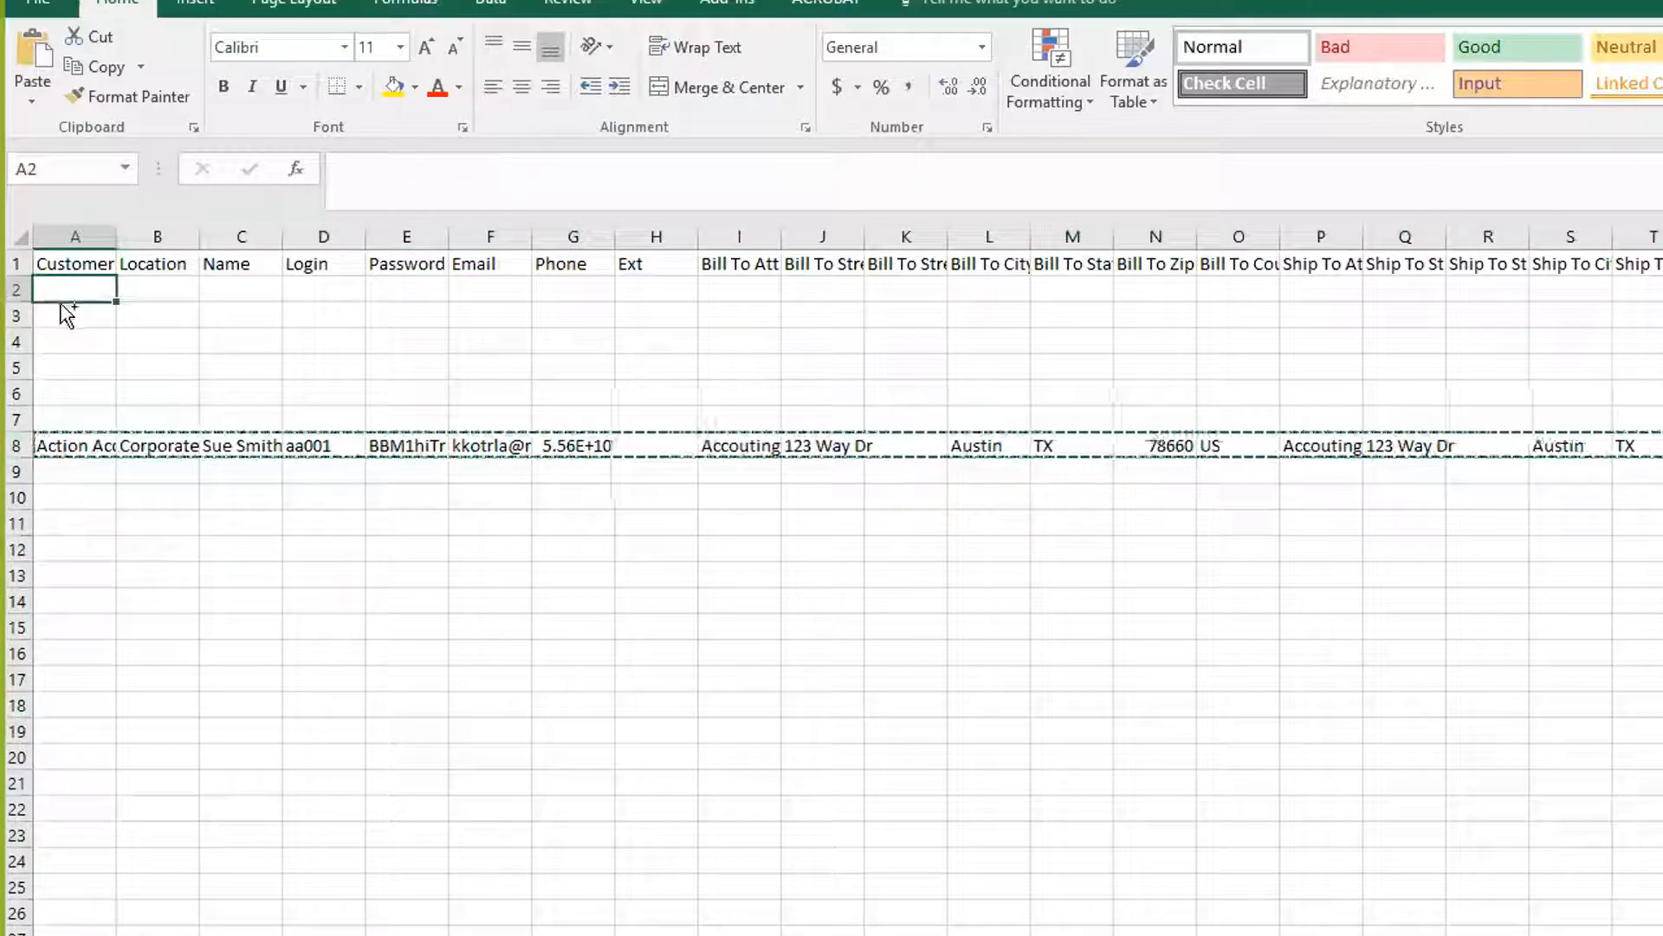
key(ctrl+v)
click(260, 523)
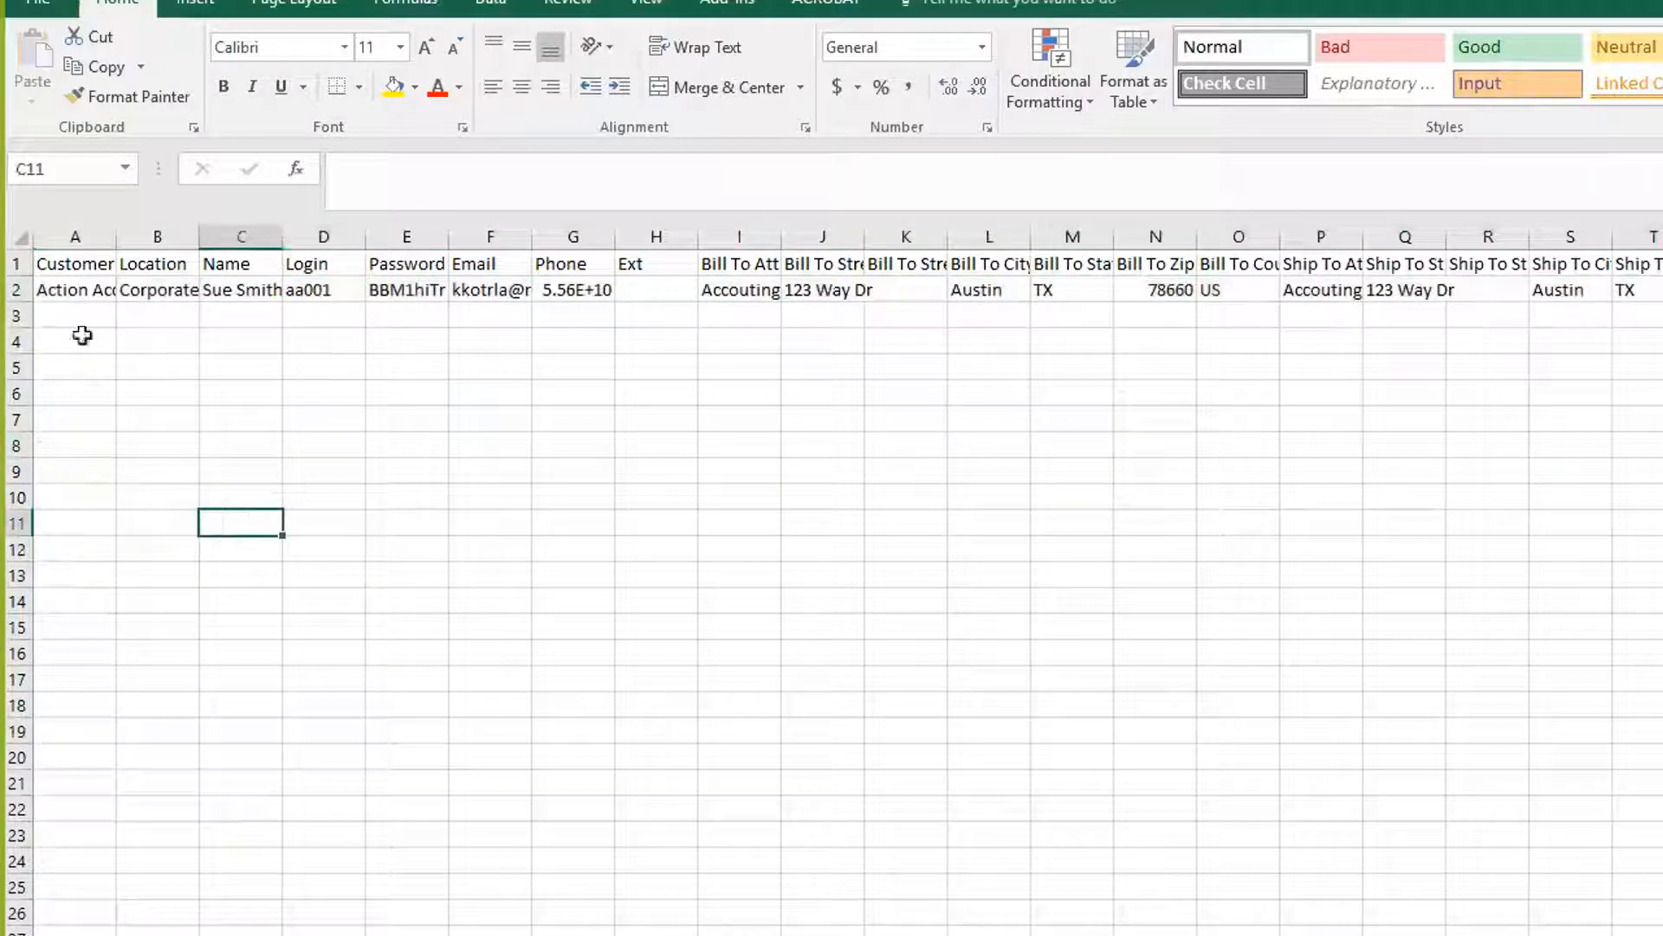
click(19, 263)
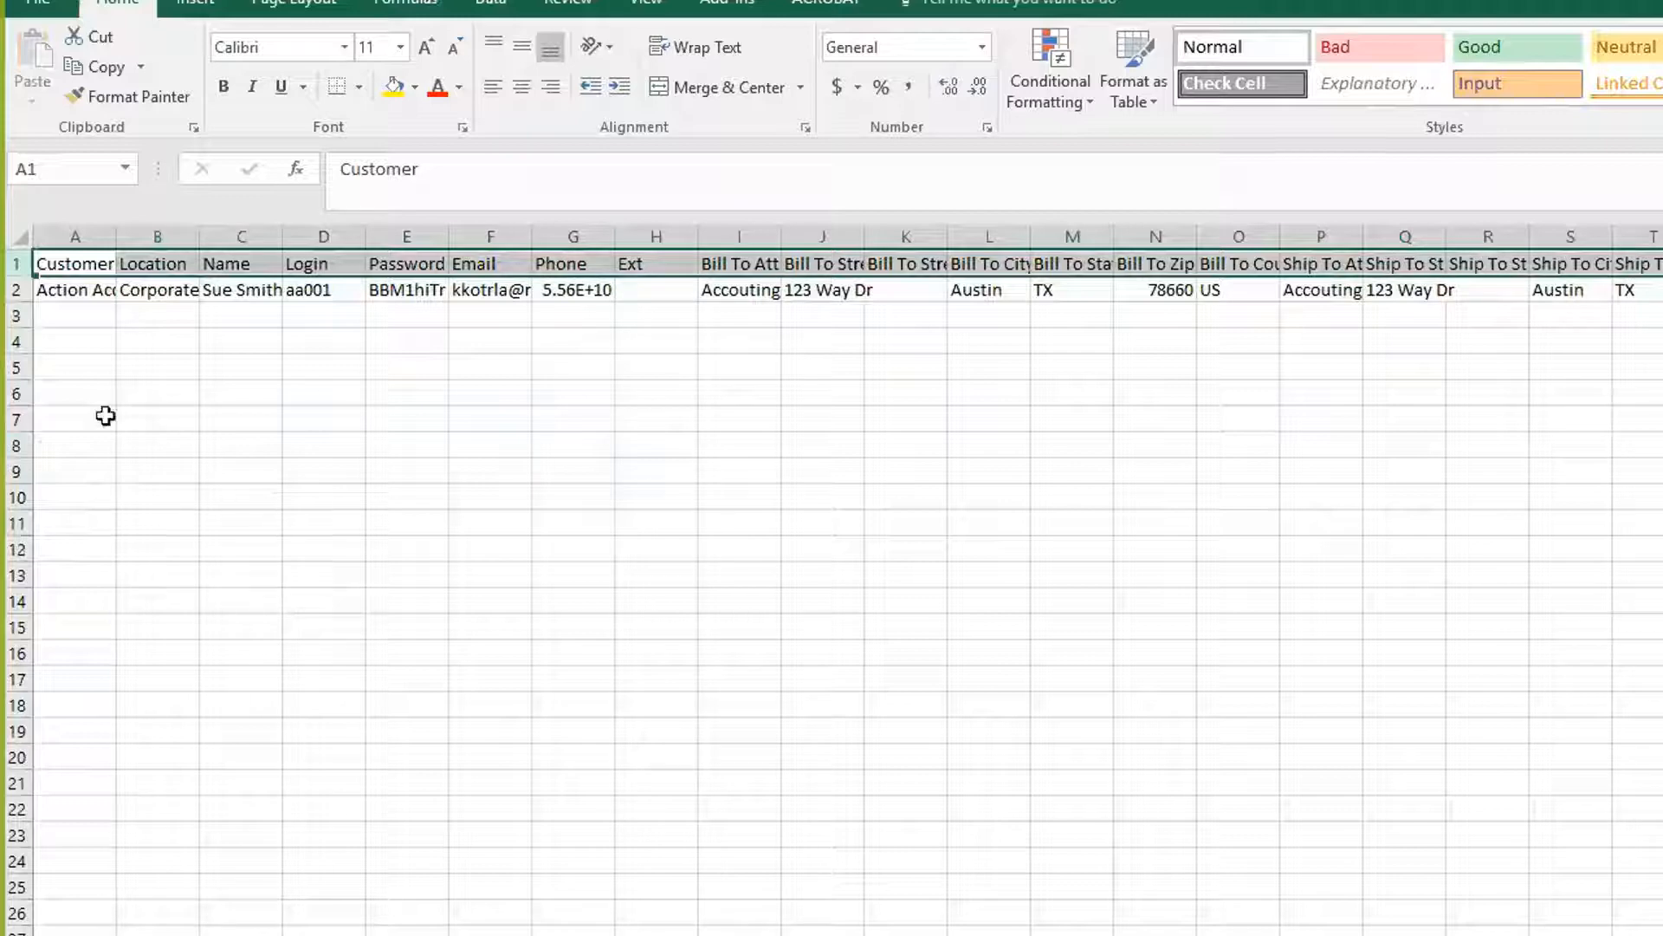
drag(117, 232, 357, 235)
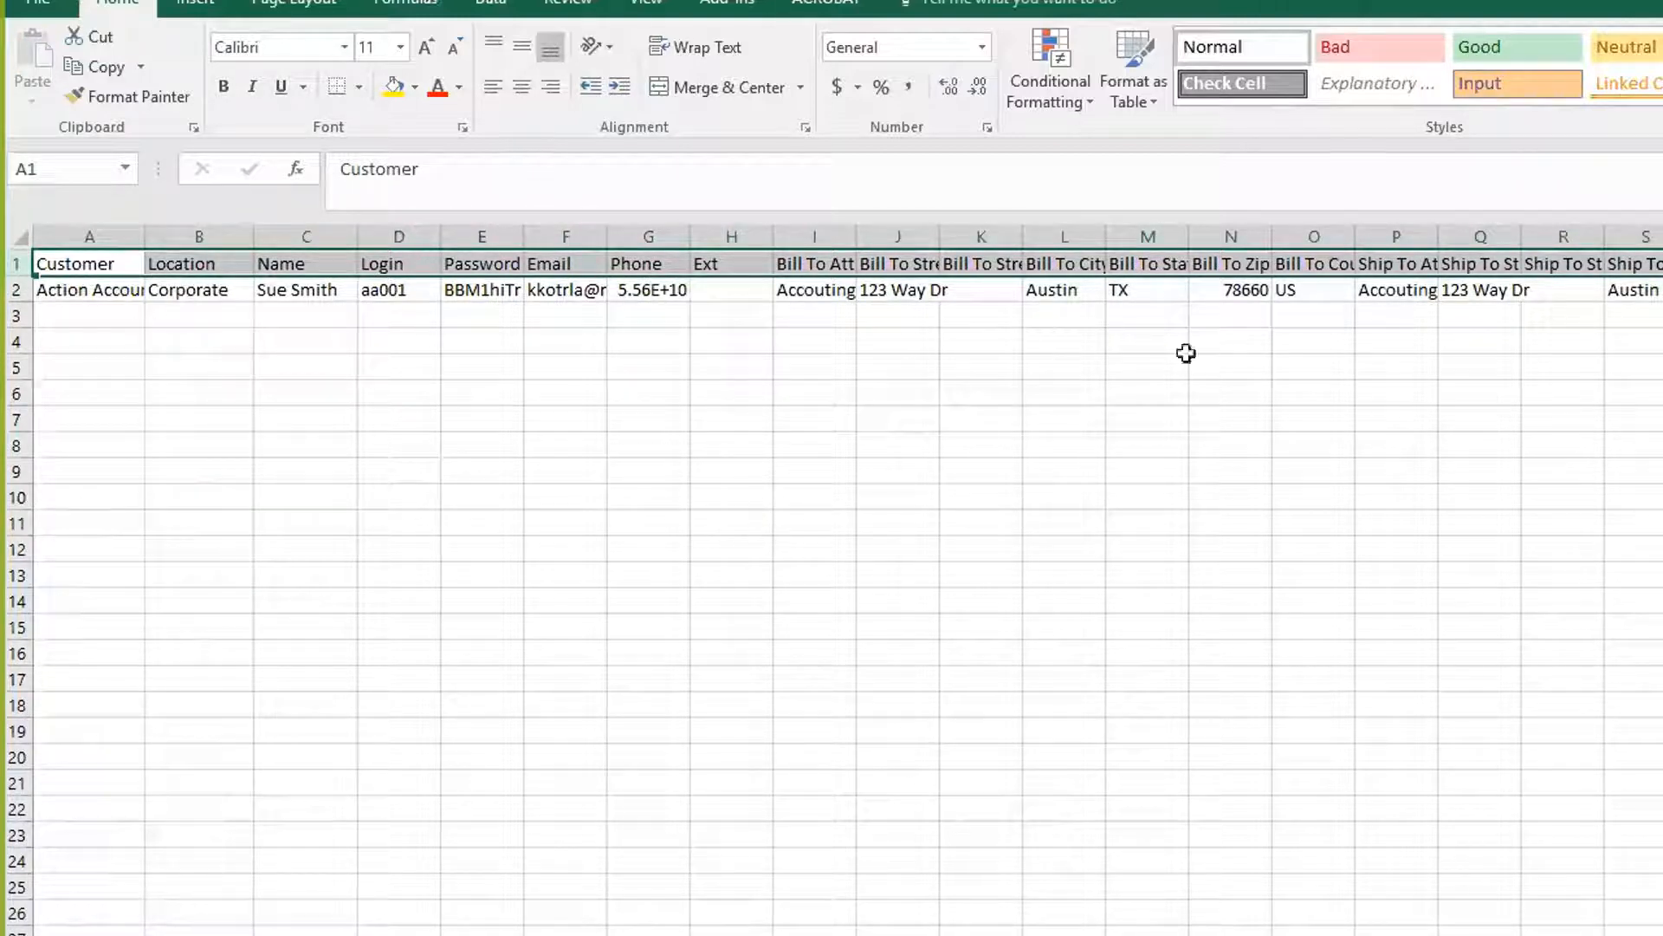
click(574, 631)
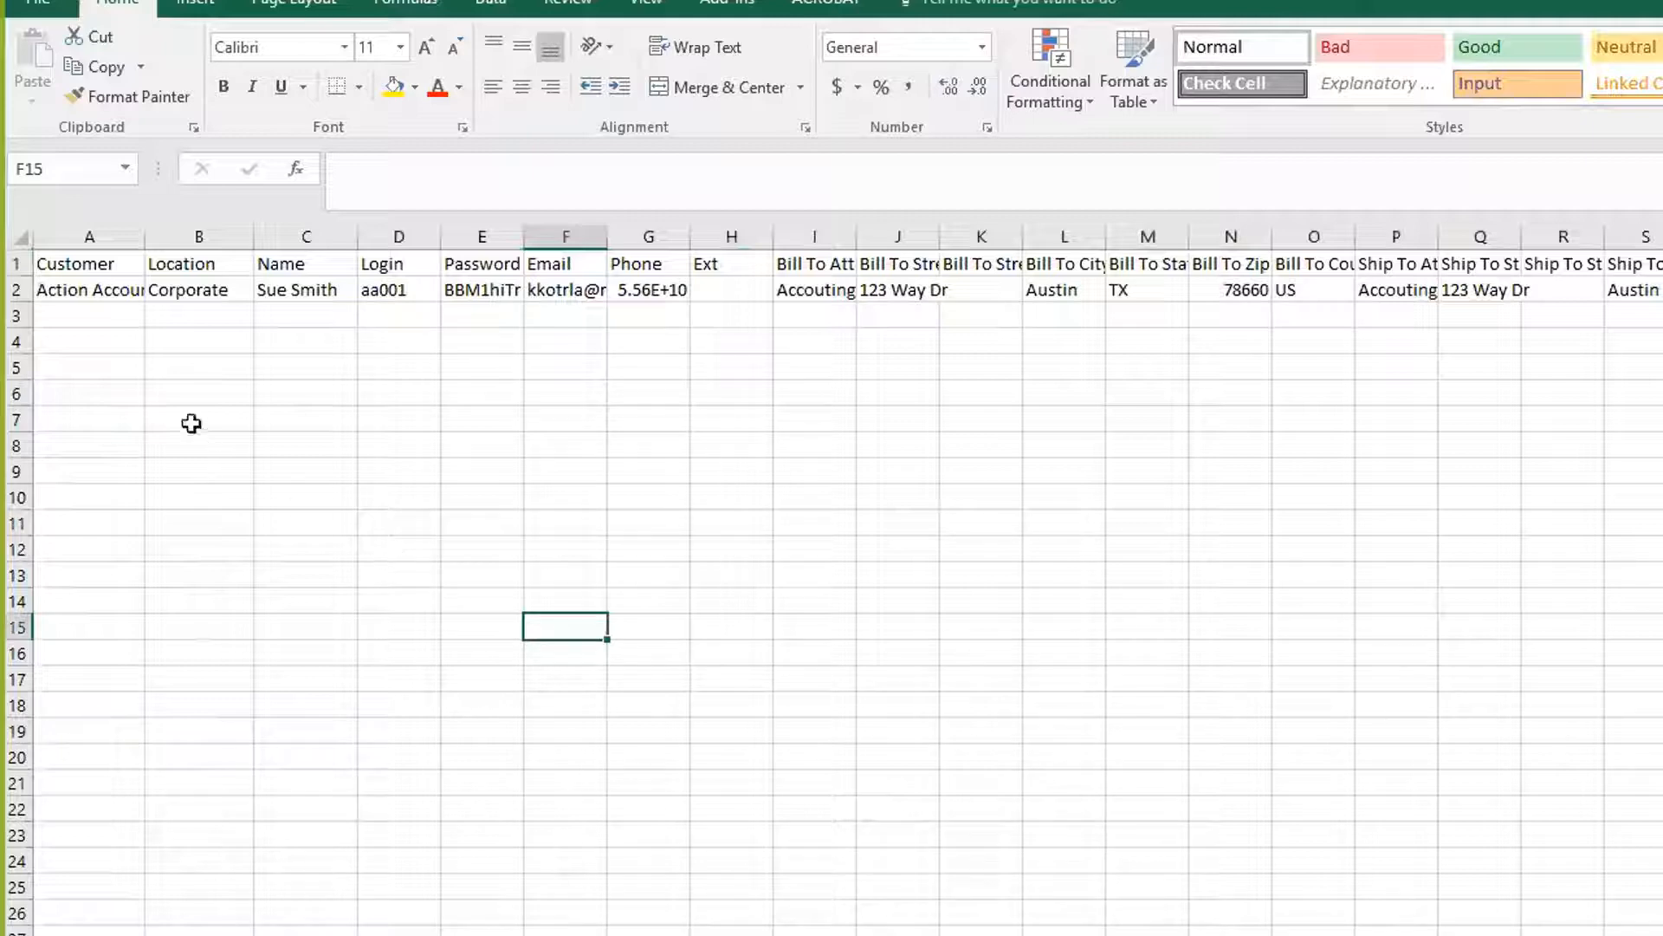
Widen column A to fit 'Action Accounting' and the Email column to show the full address
click(108, 293)
drag(143, 242, 202, 234)
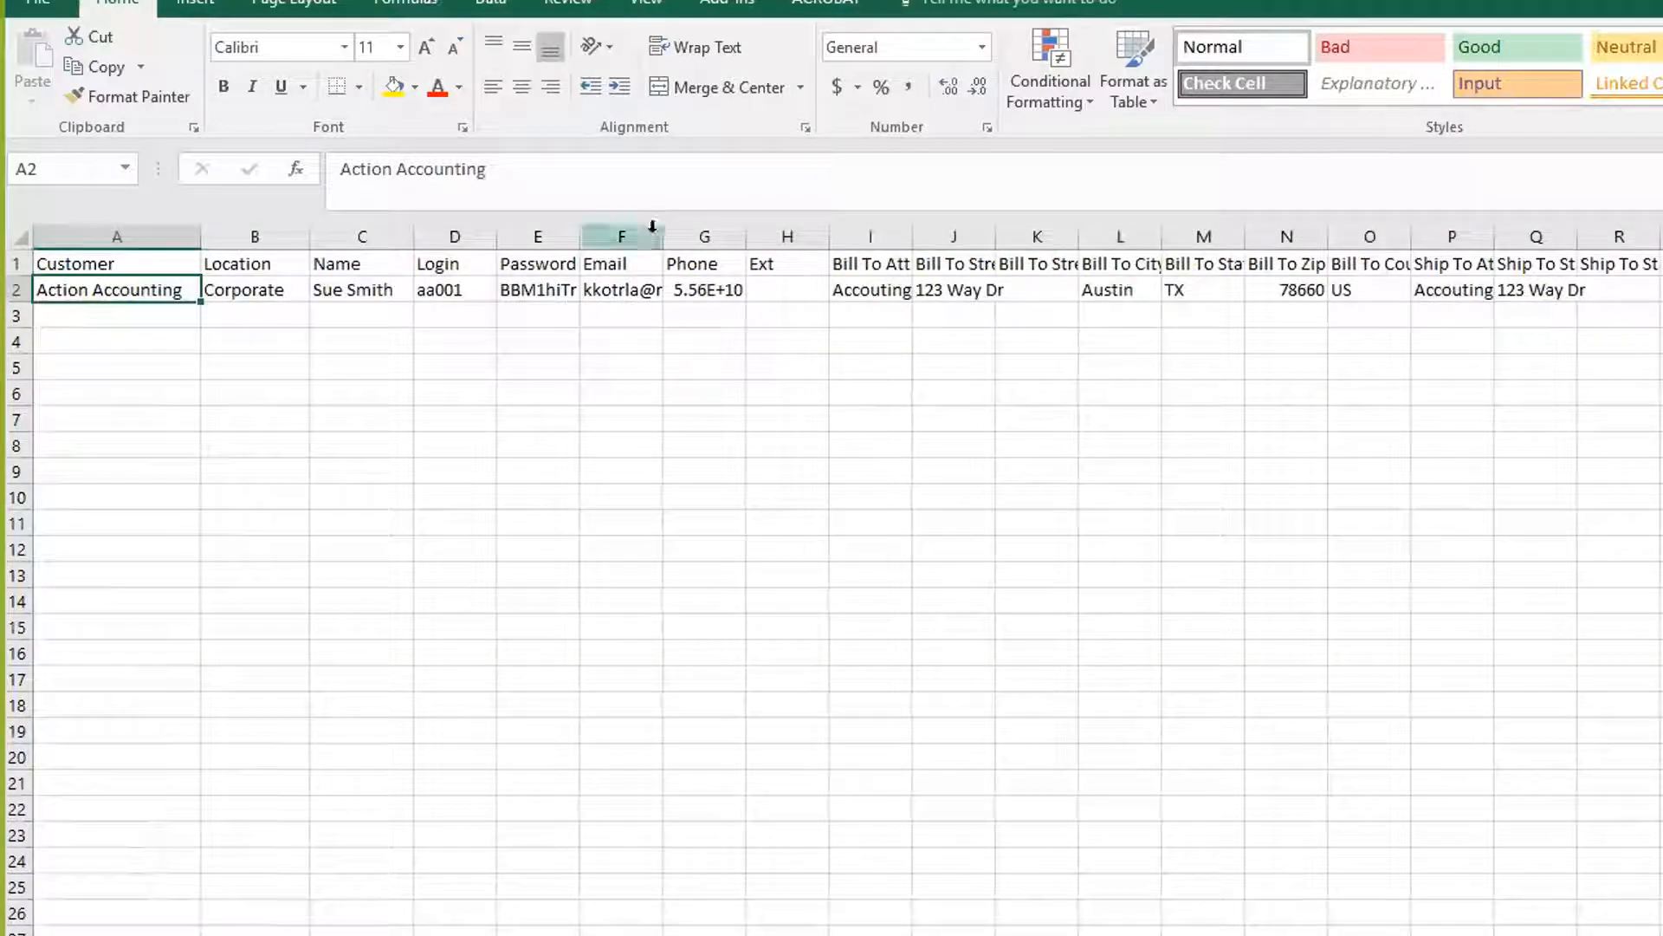
drag(666, 235, 1050, 234)
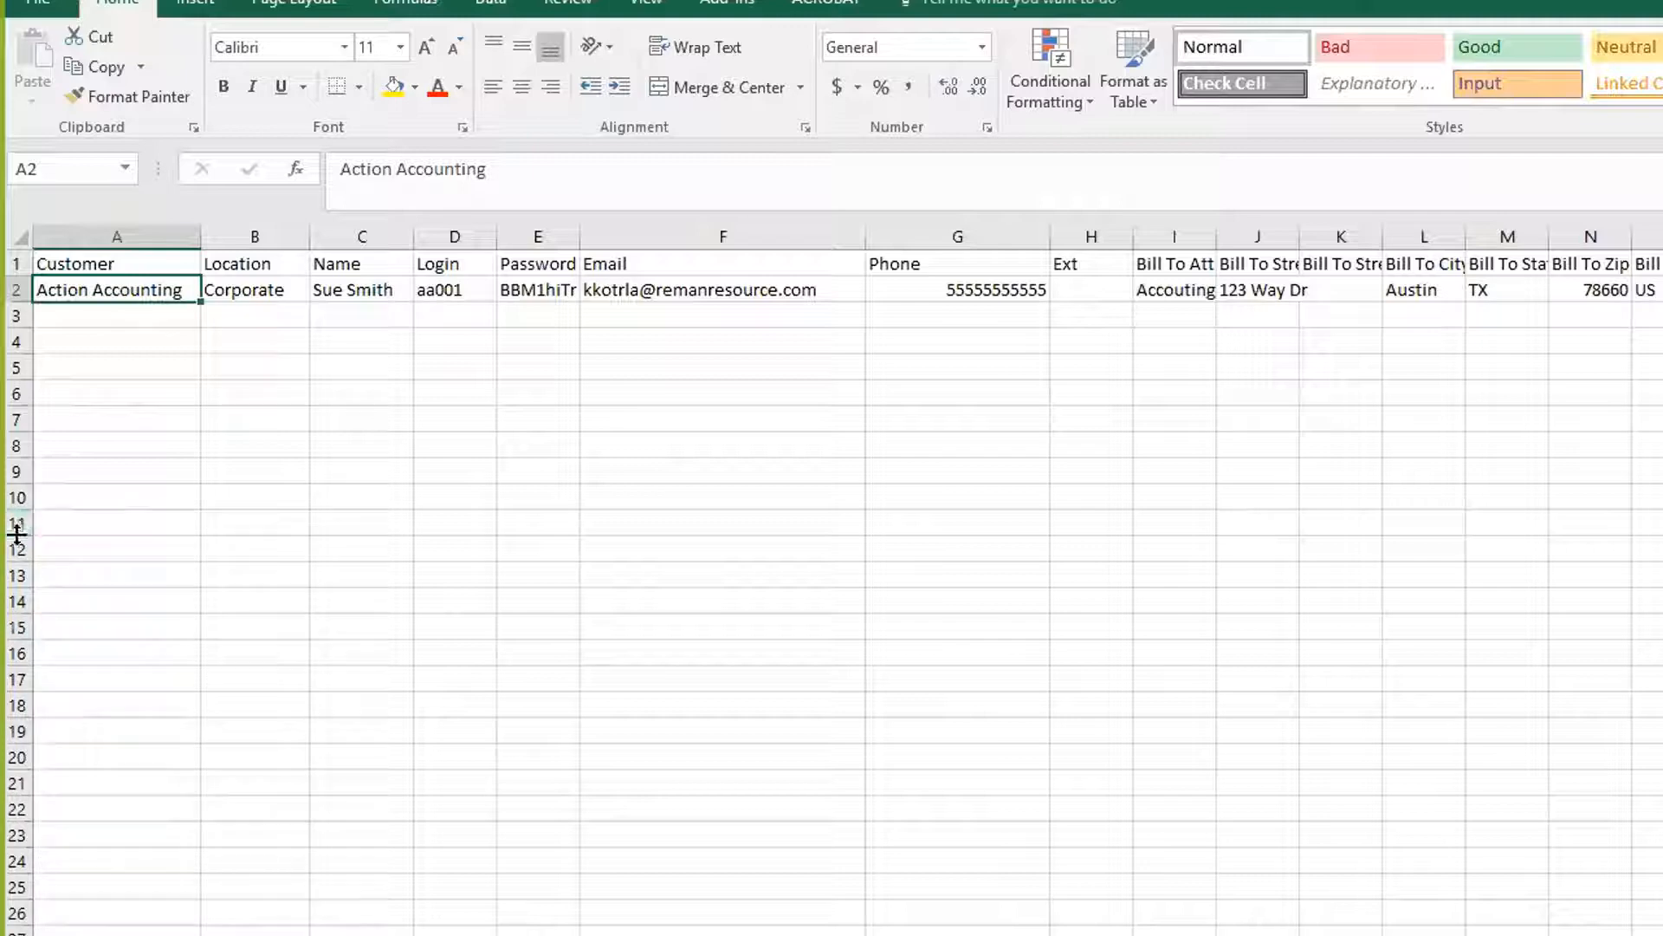
drag(62, 390, 66, 369)
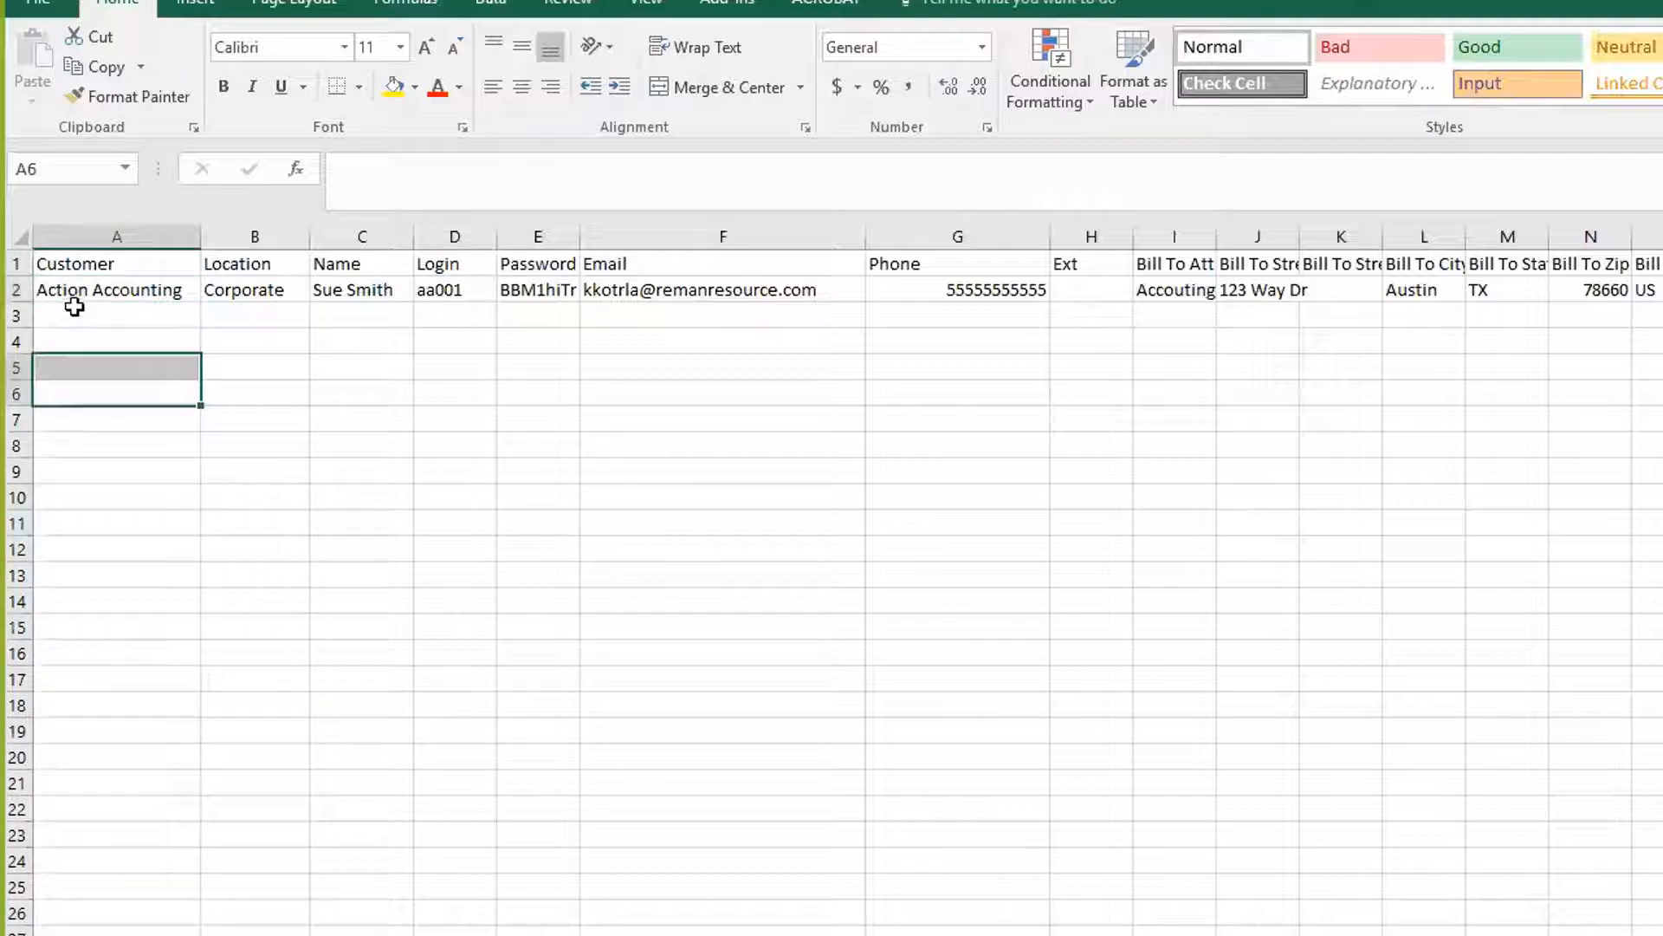
Copy 'Action Accounting' from A2 into A3:A6
click(77, 291)
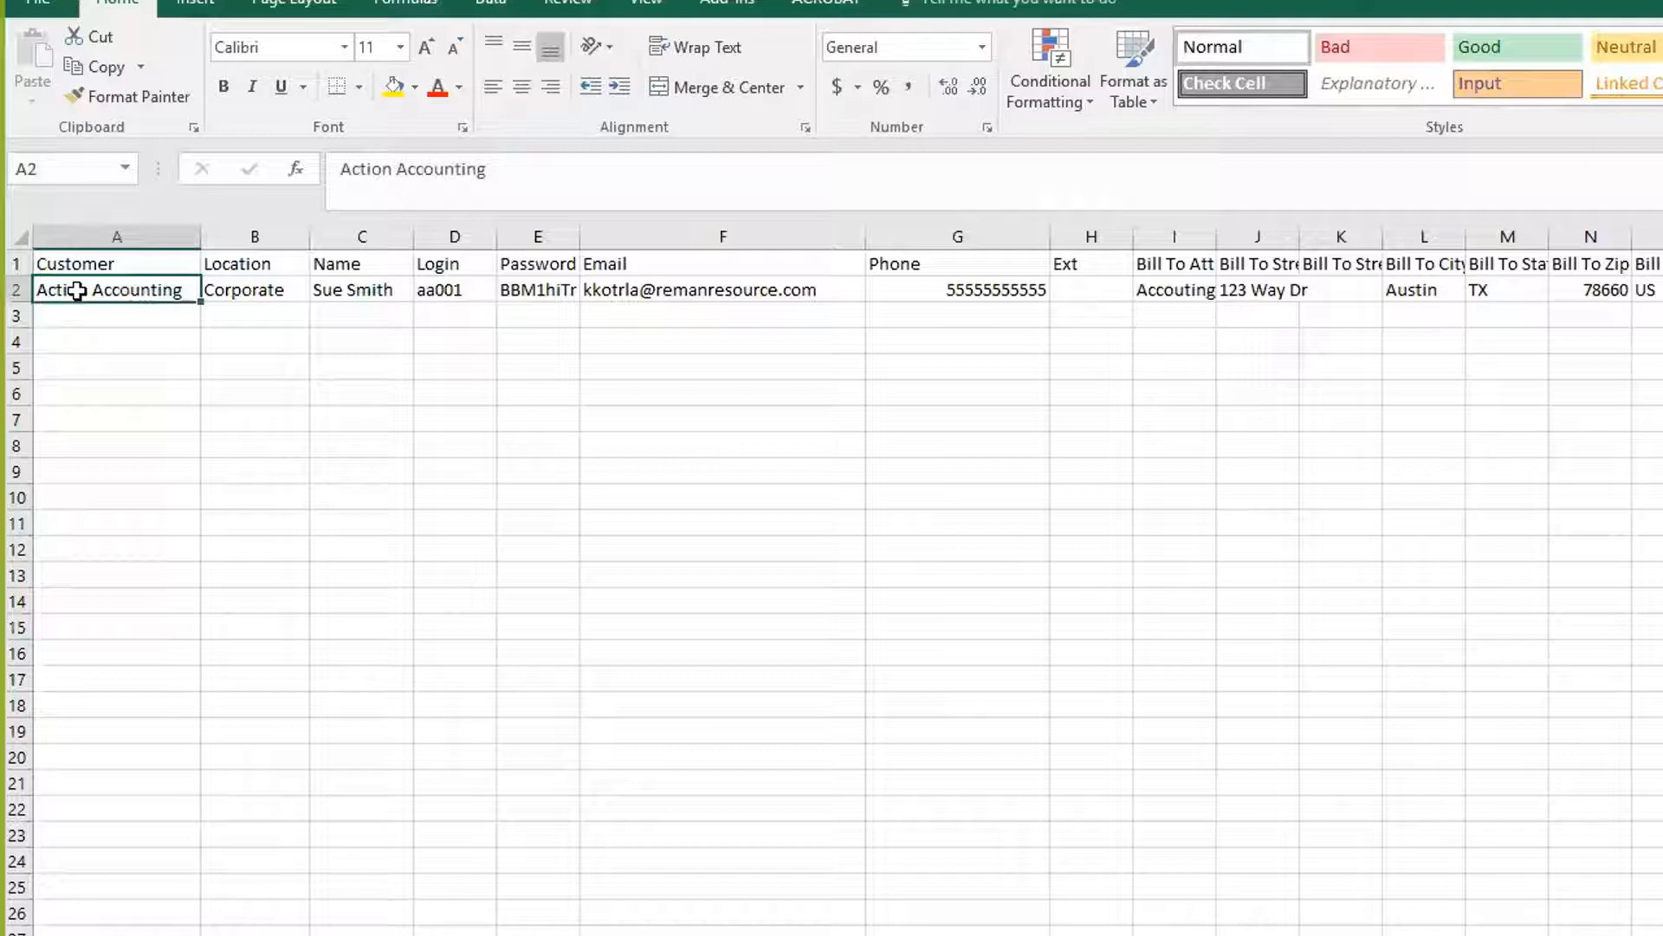
key(ctrl+c)
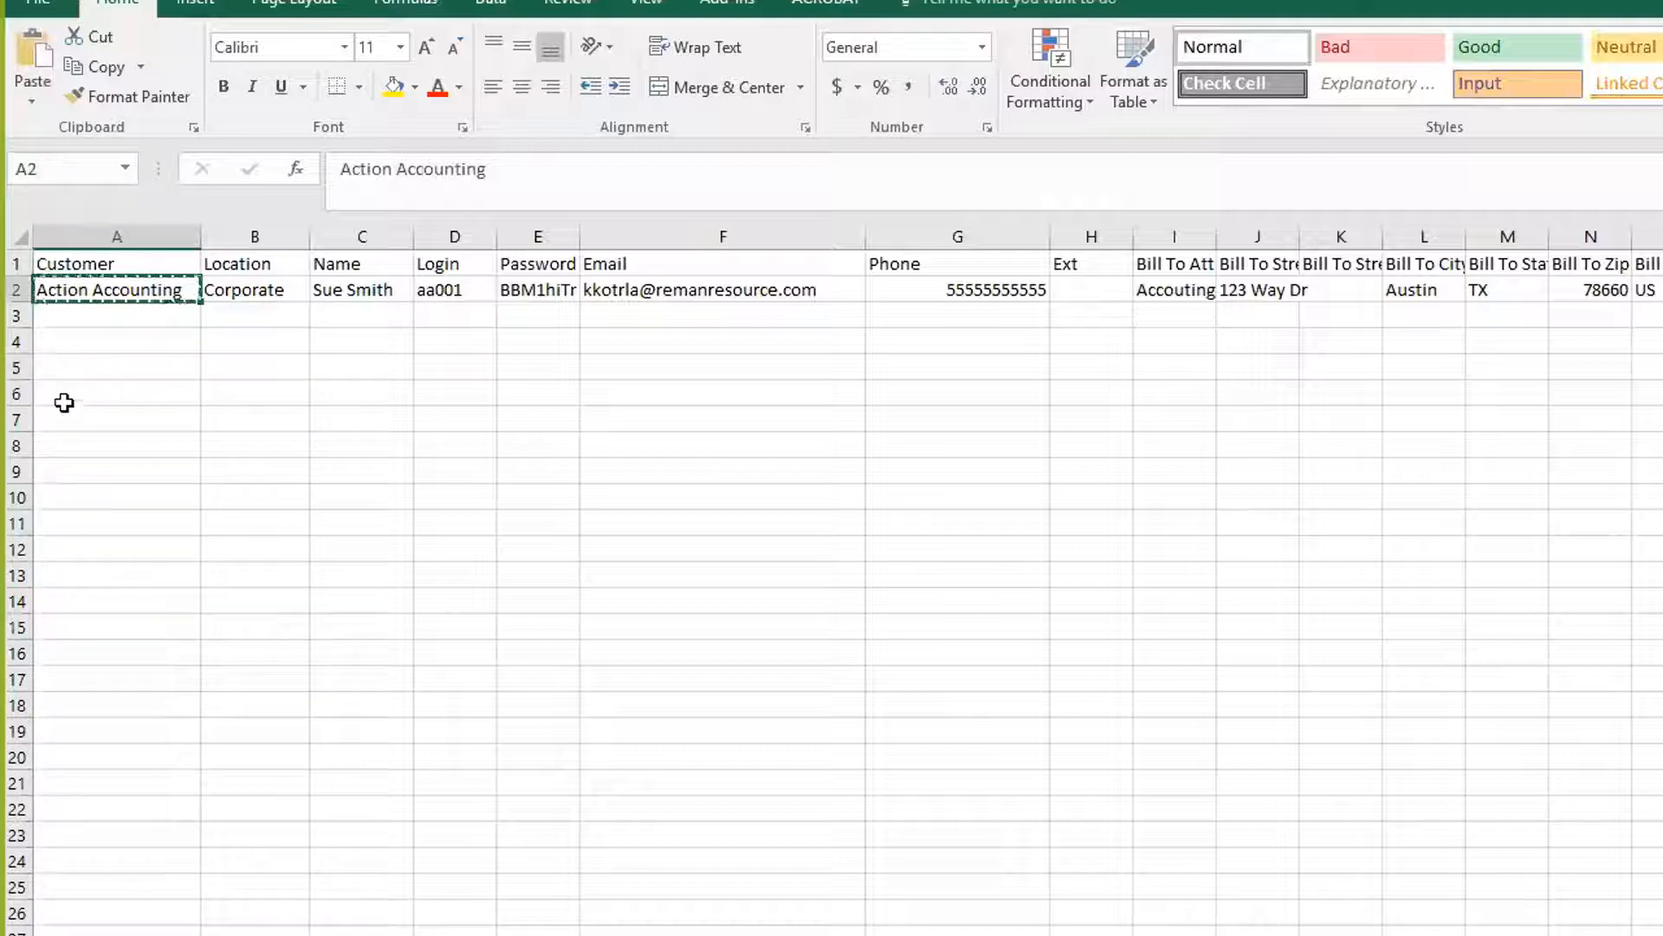
shift+click(64, 395)
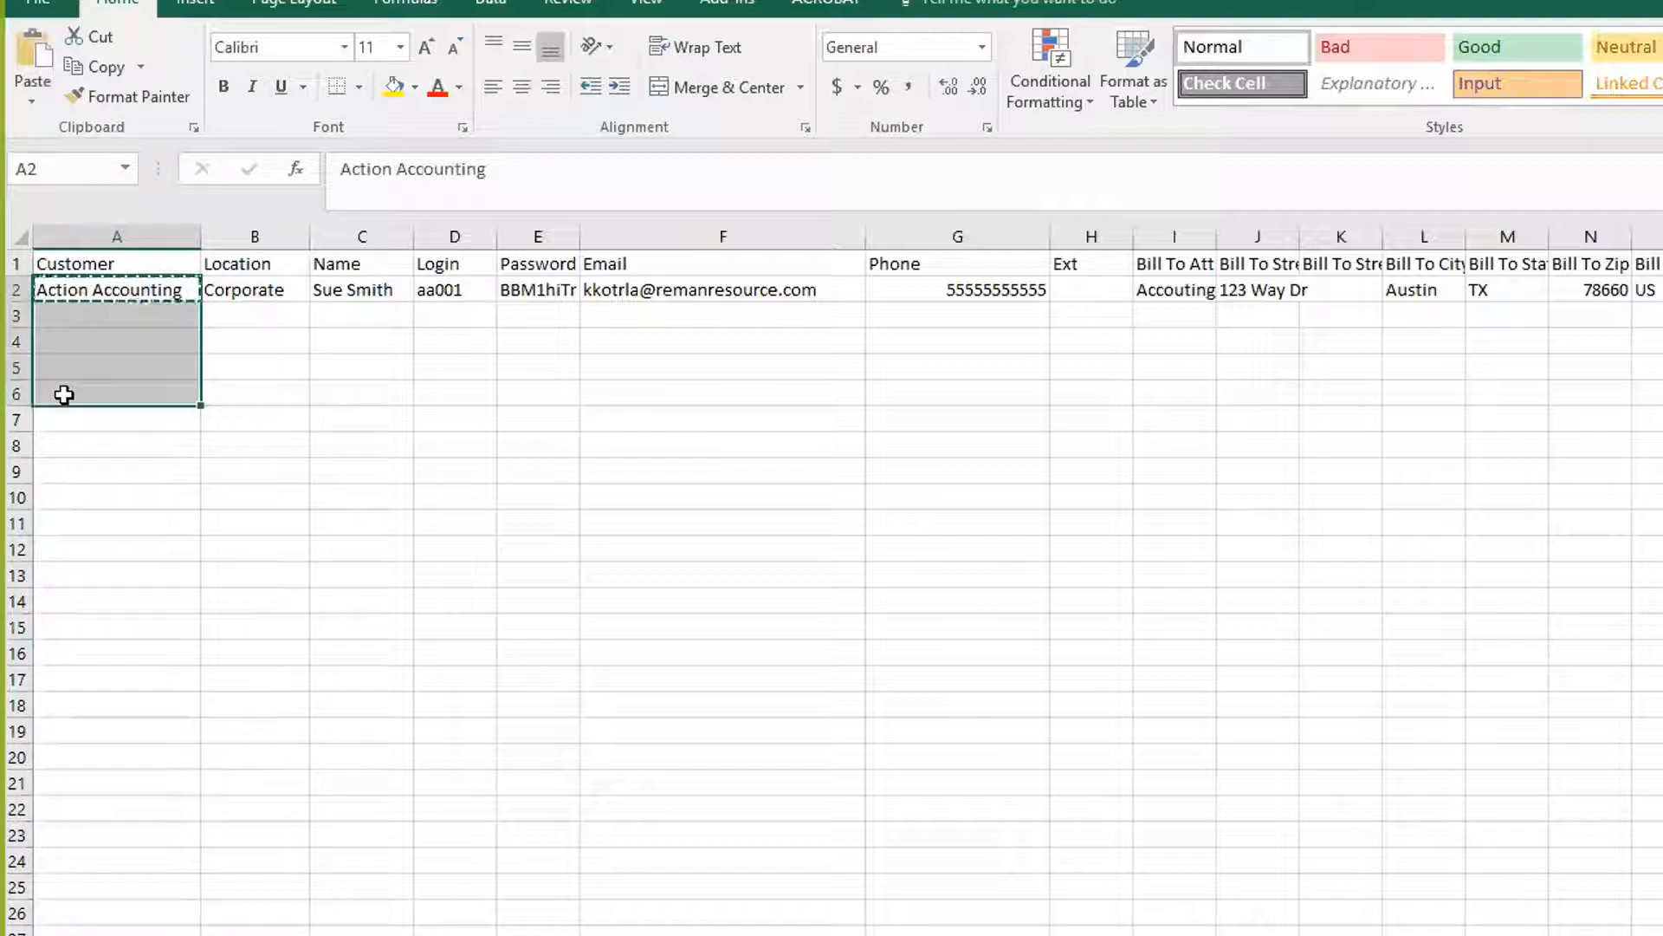
key(ctrl+v)
click(19, 260)
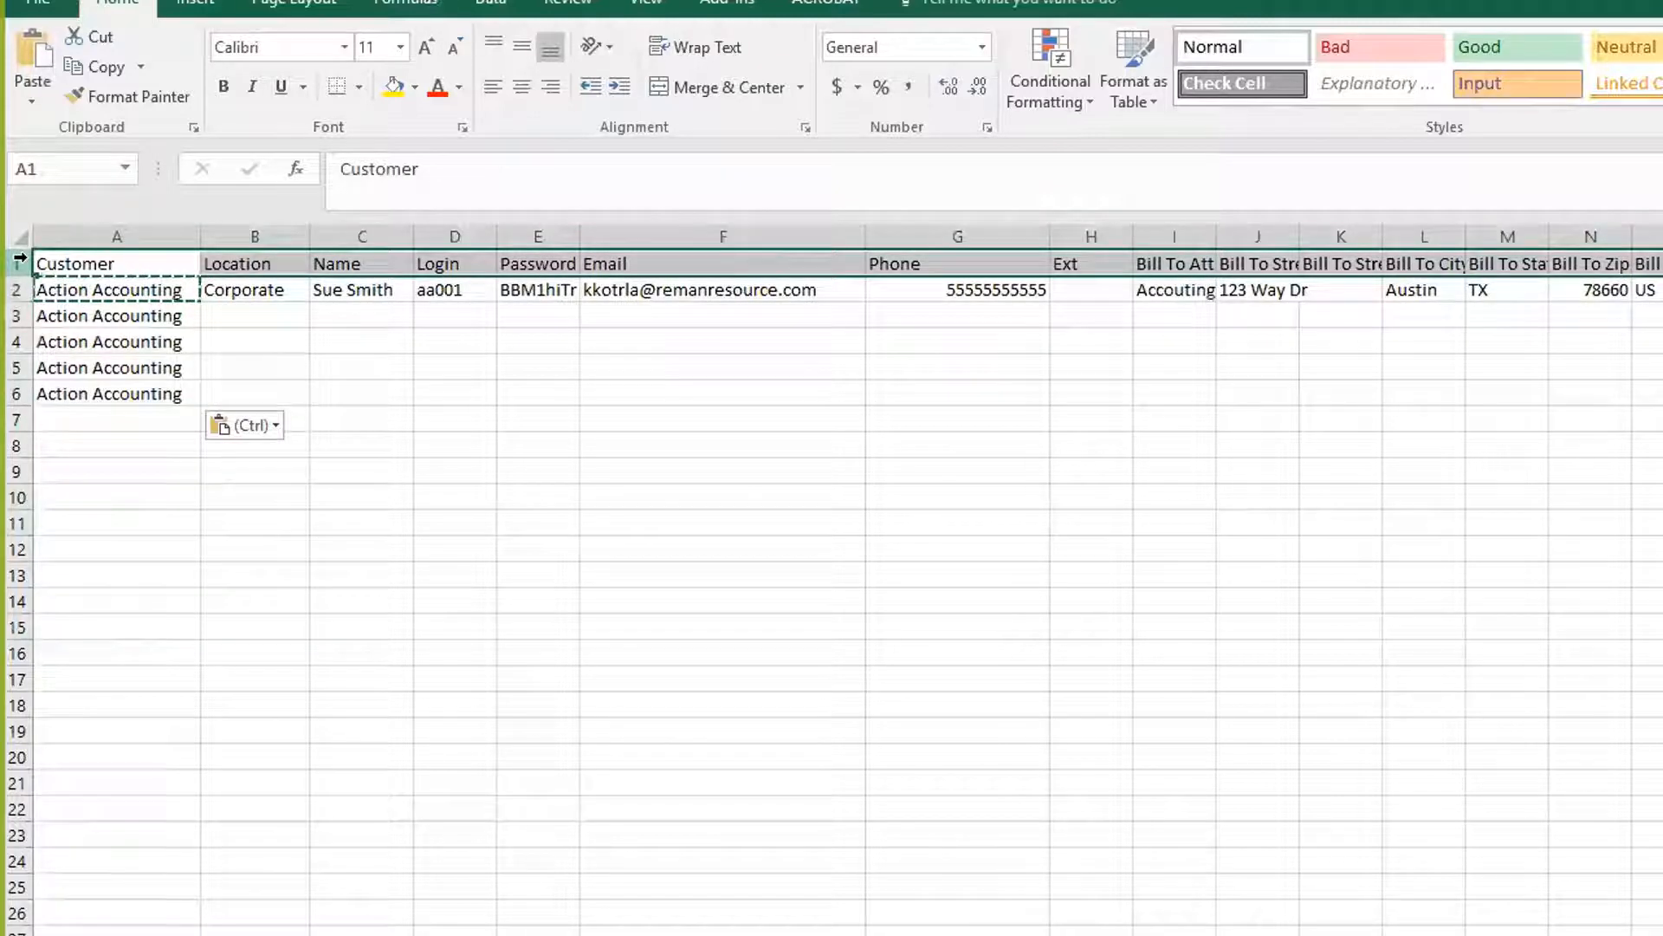
click(67, 372)
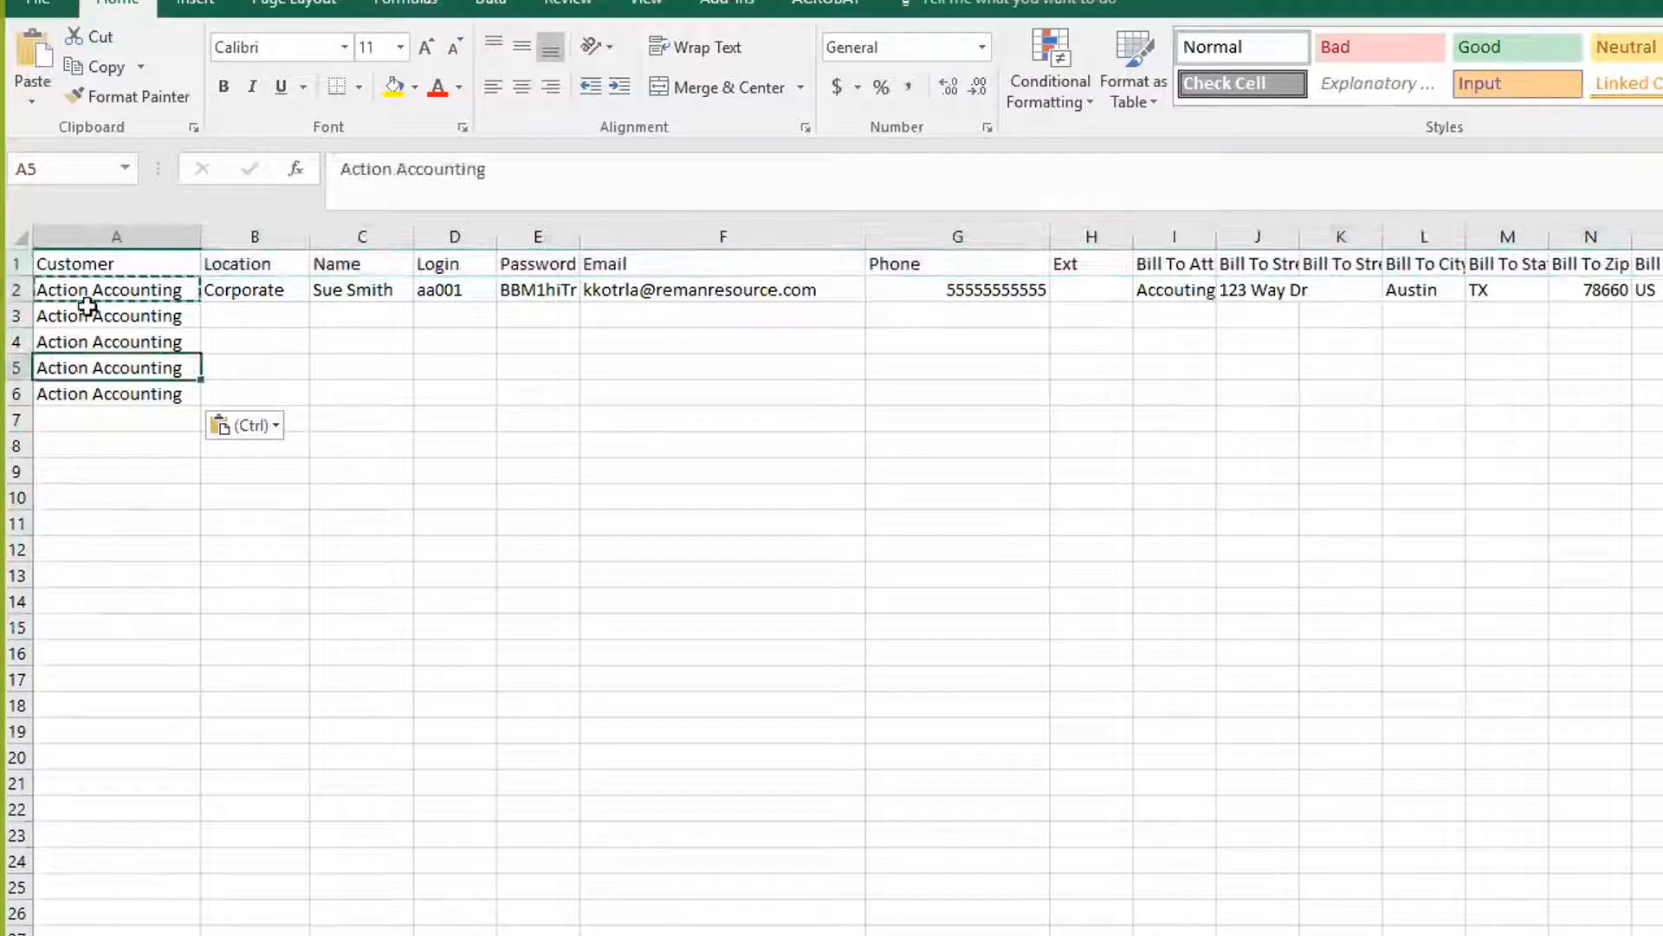
Enter the locations Austin 002, Dallas 003, Houston 004 and Abalene 005 in B3:B6
click(233, 294)
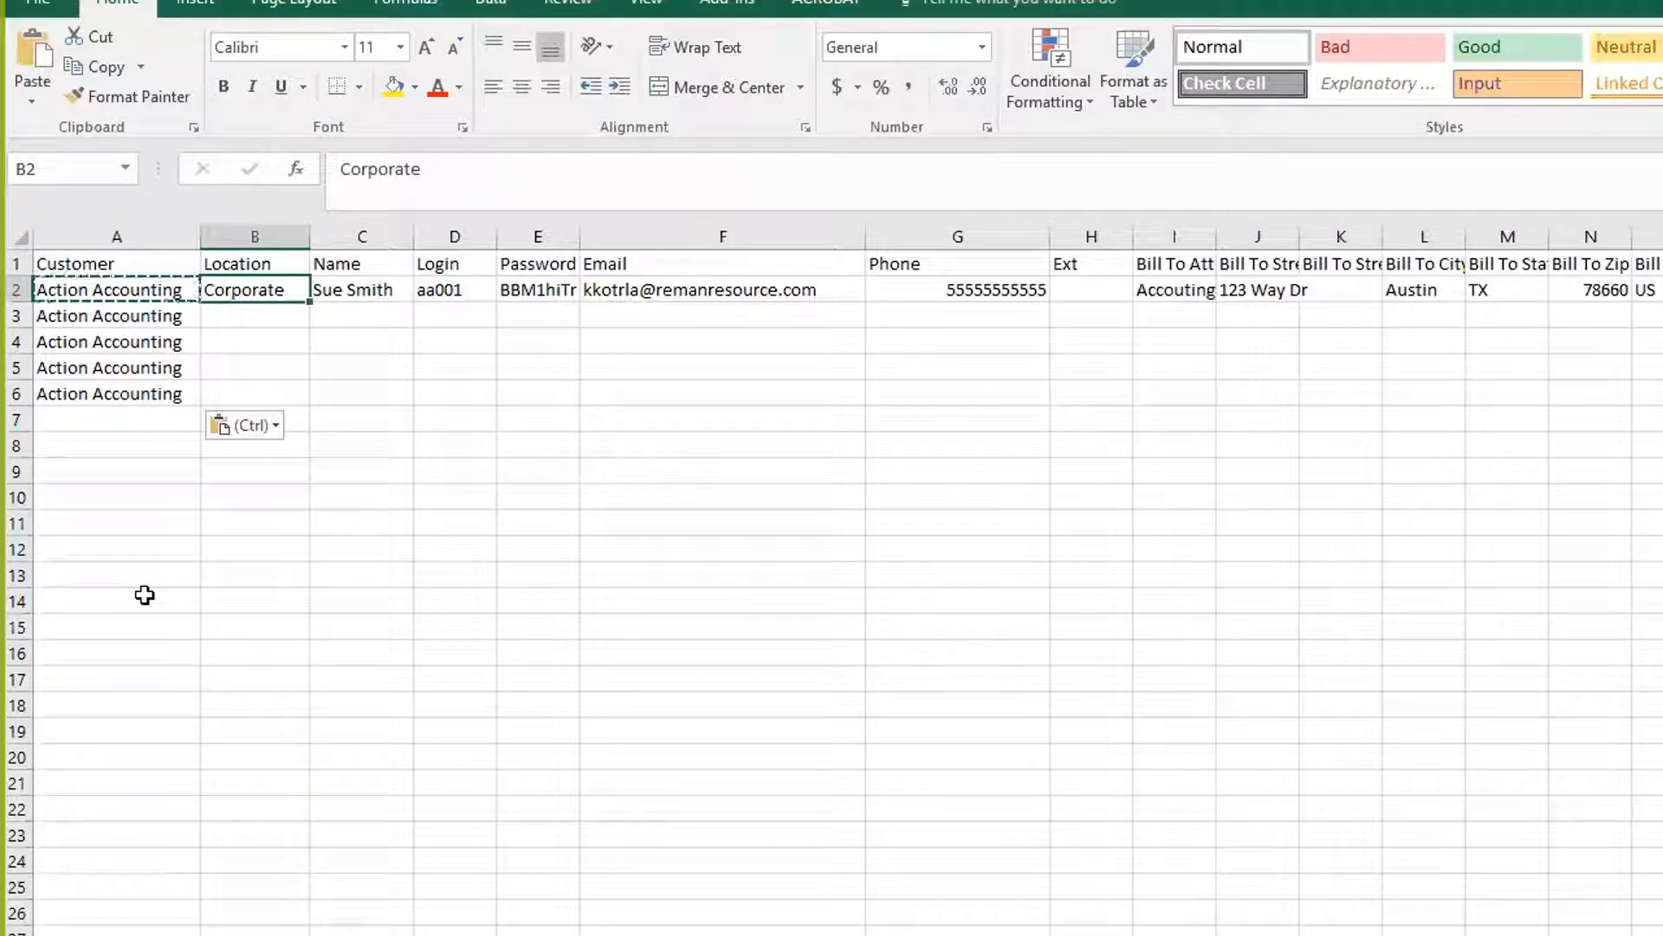
double_click(227, 320)
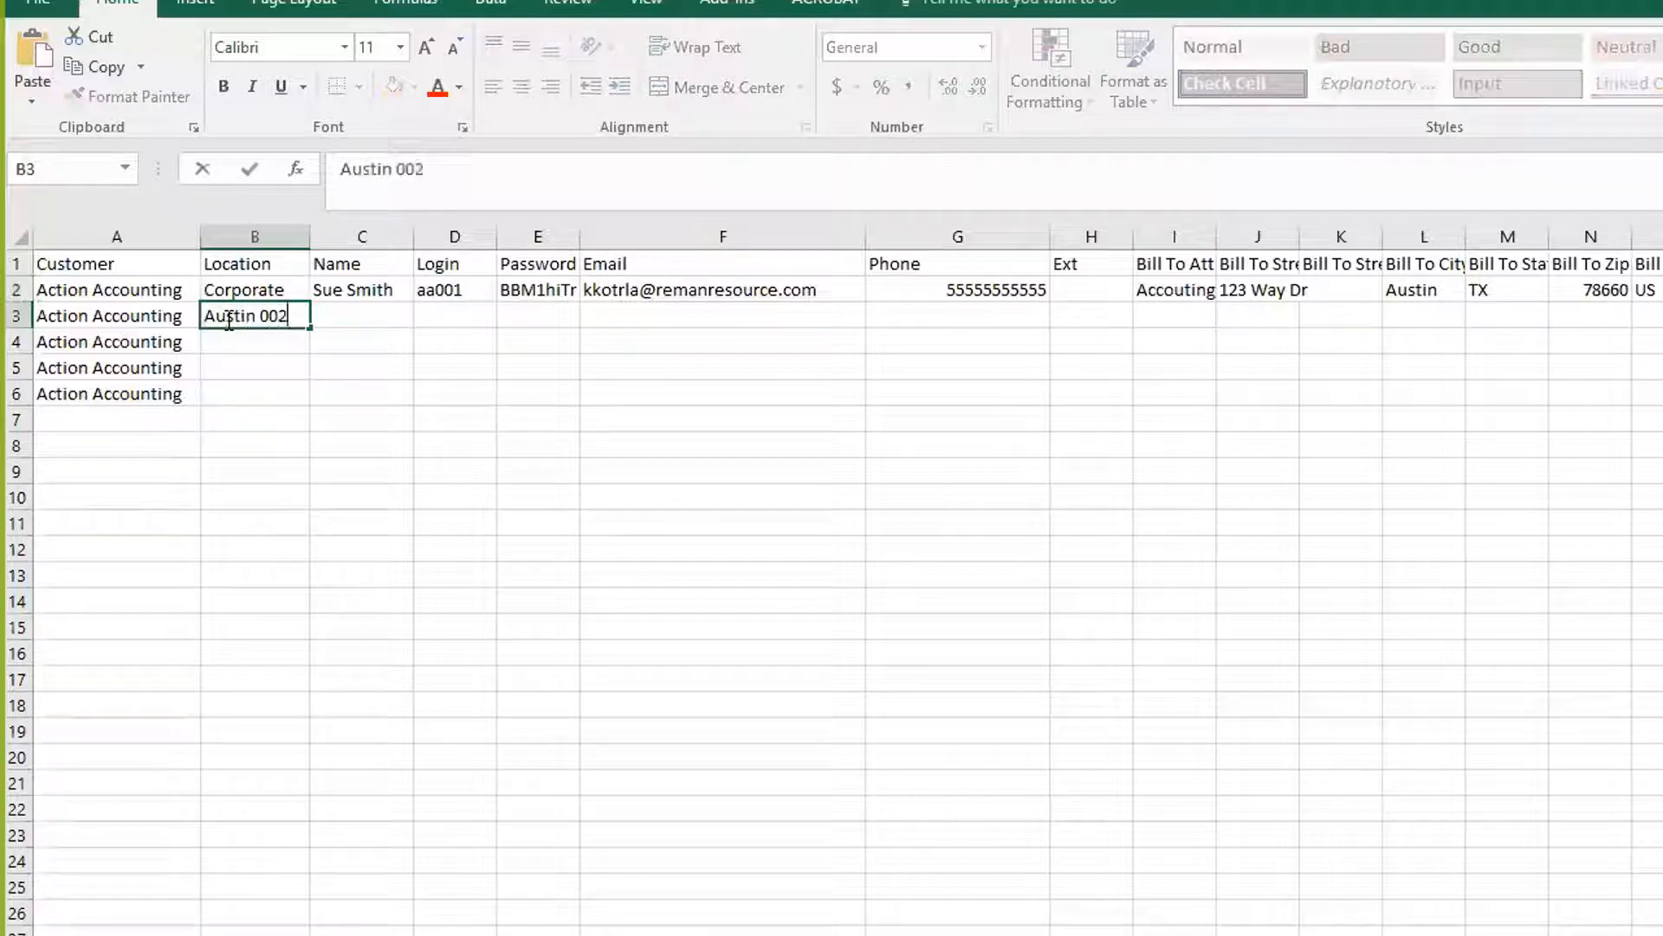
key(Return)
click(230, 318)
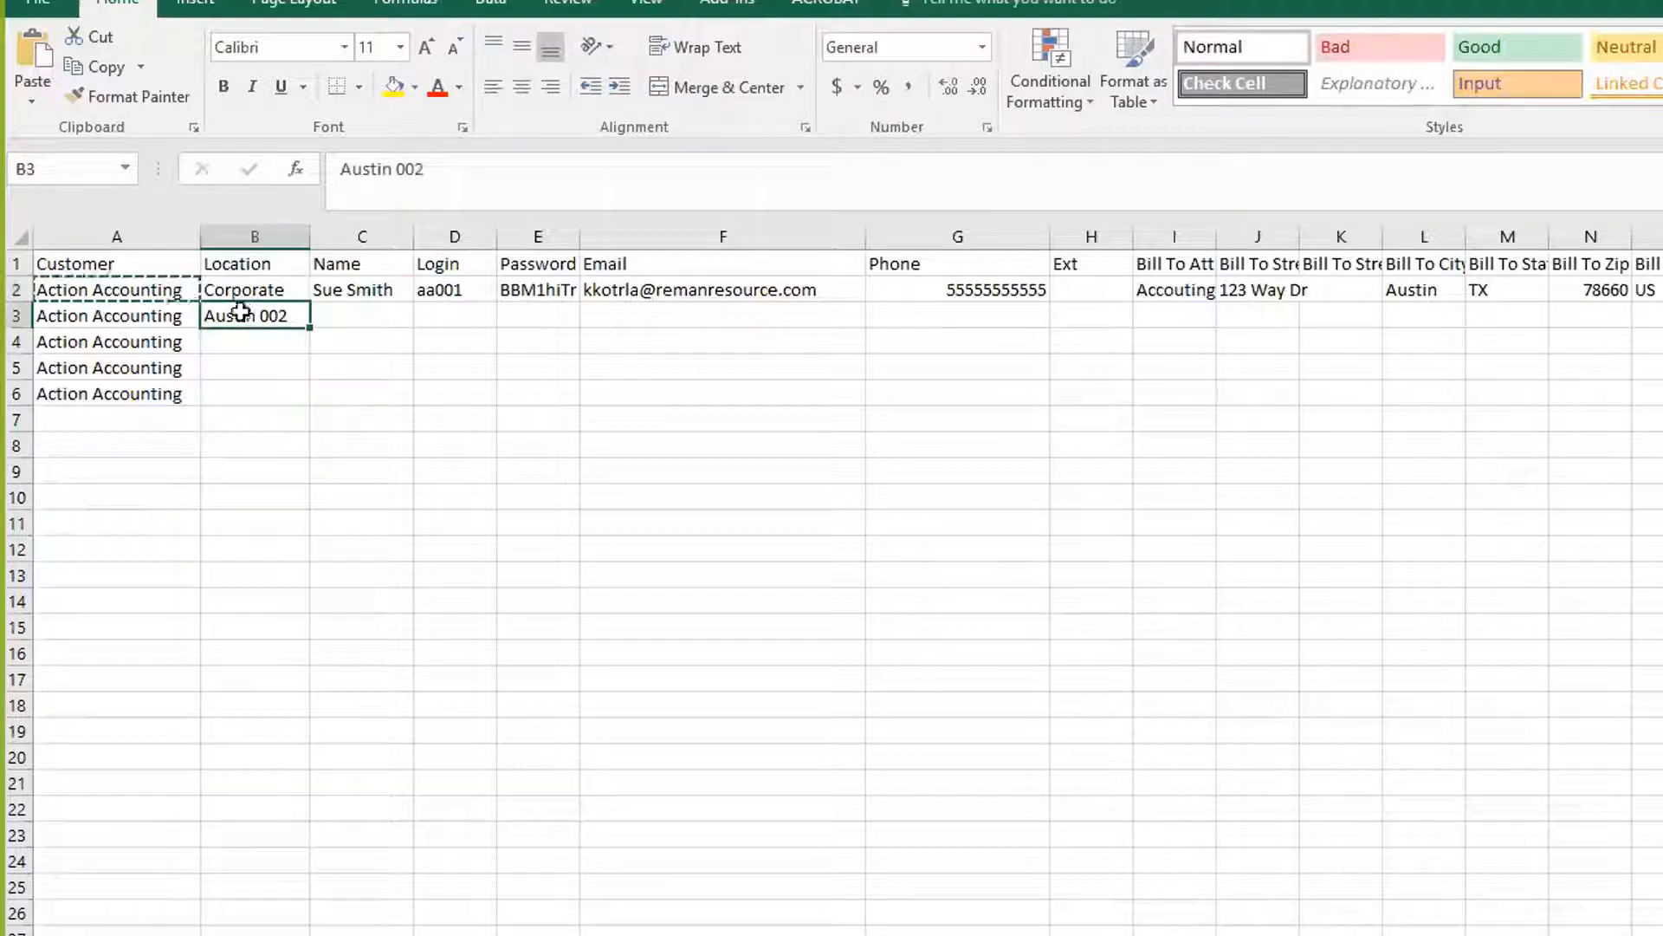
double_click(225, 340)
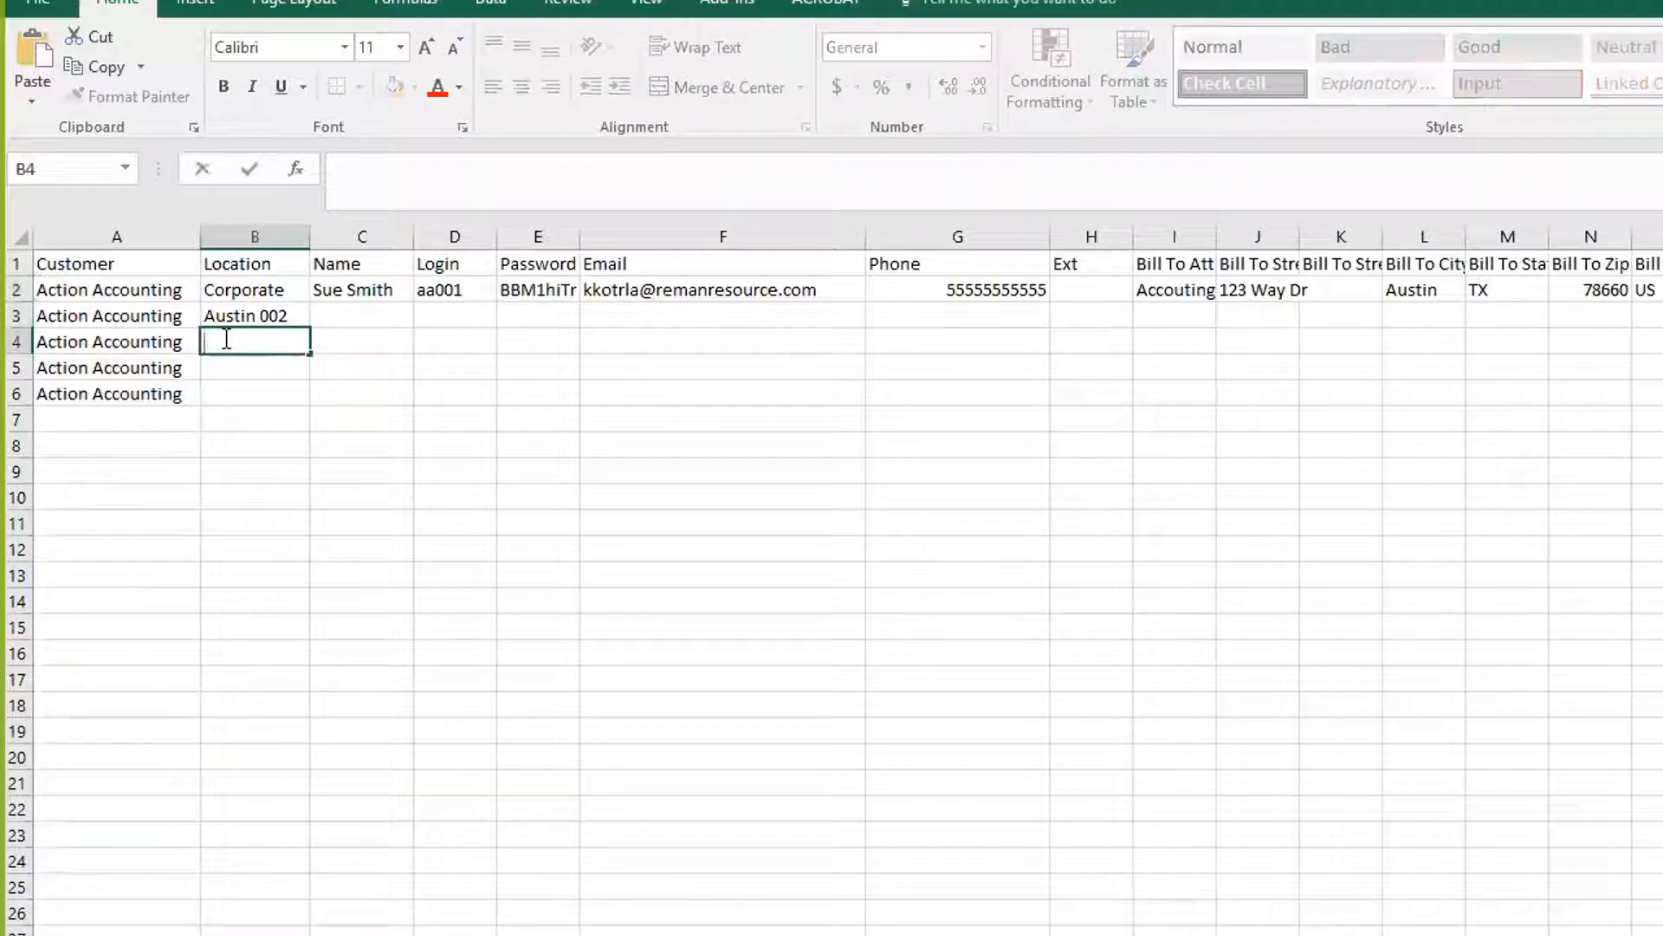
text(Dallas 003)
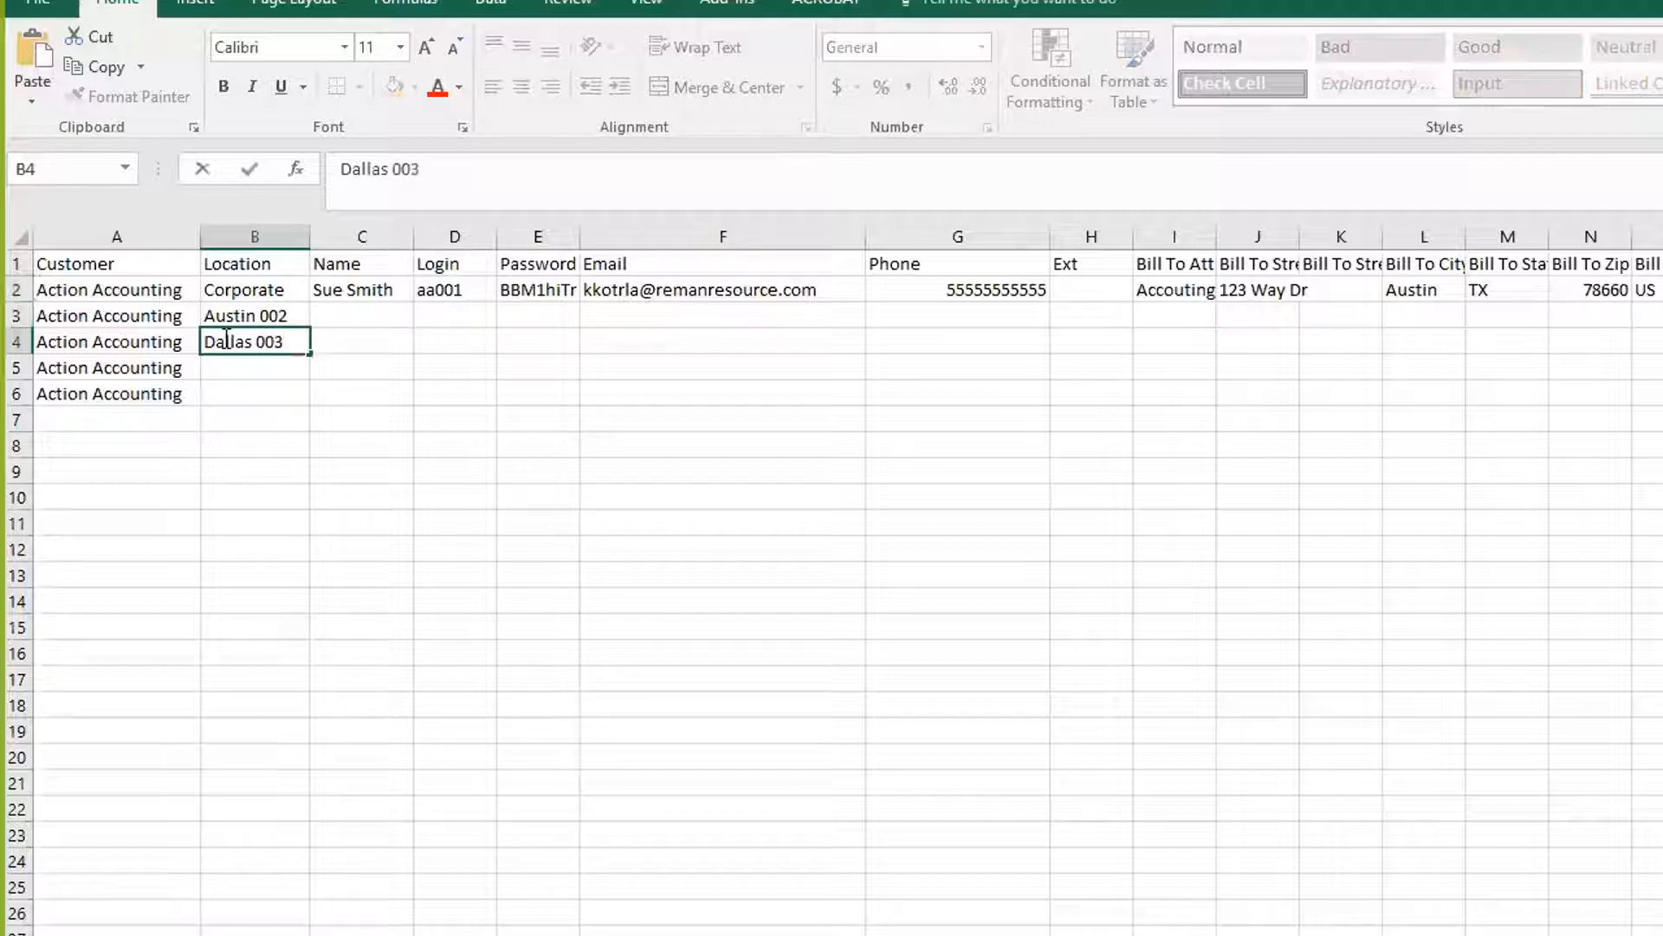
key(Return)
text(Houston)
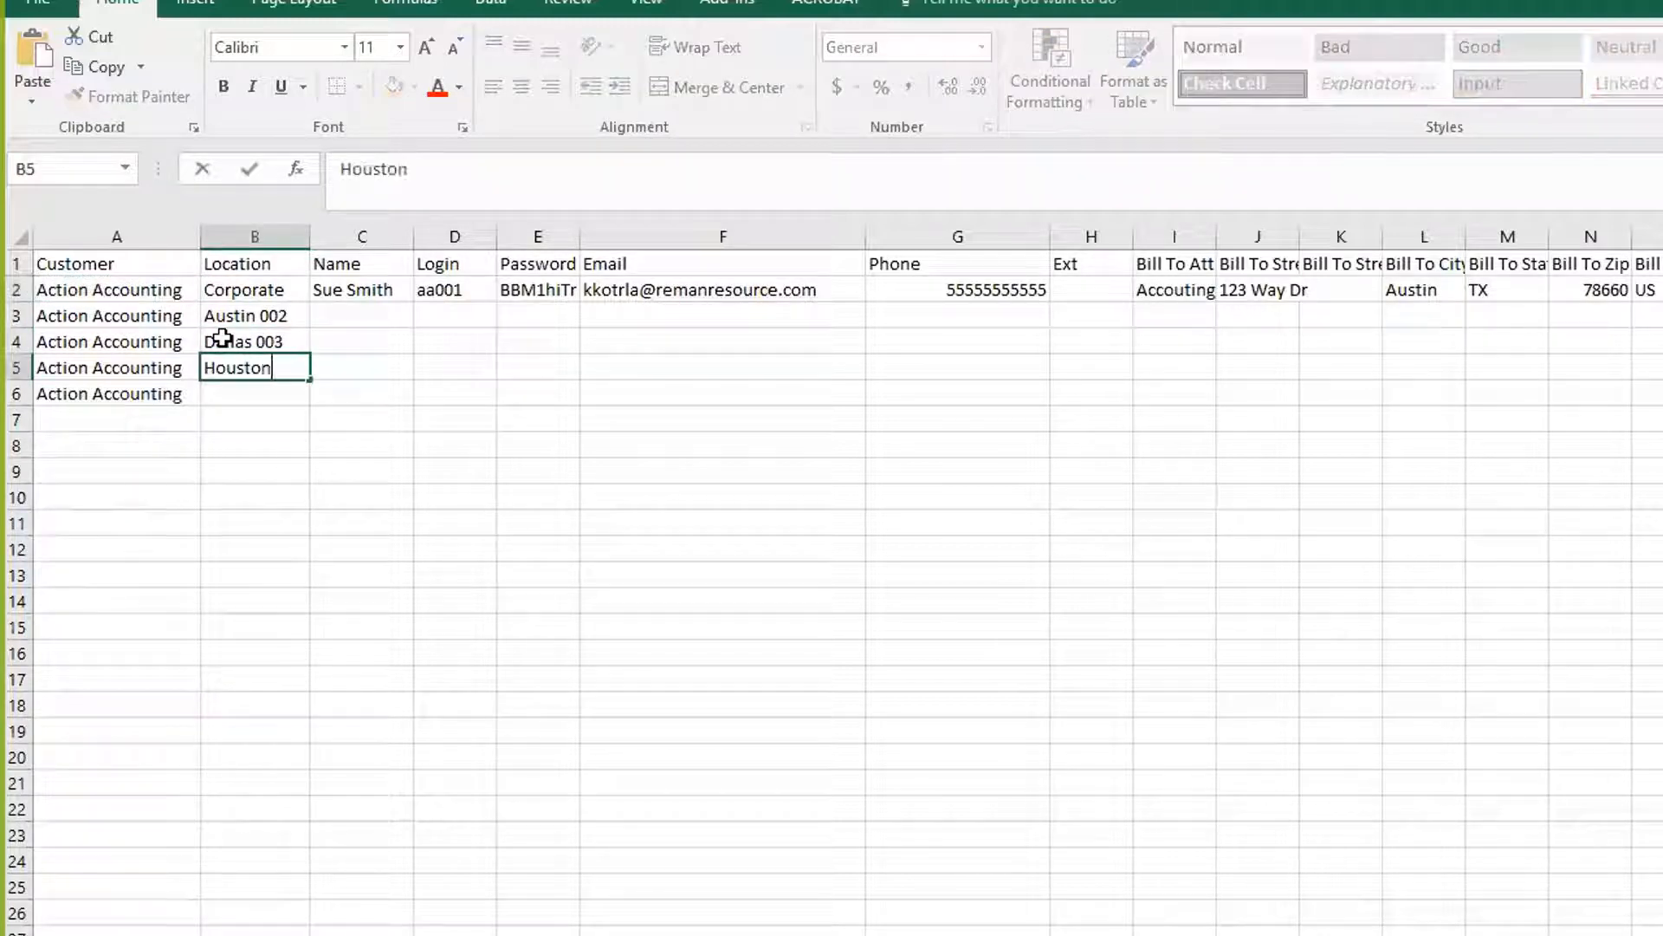
text( 004)
key(Return)
text(Austin 002)
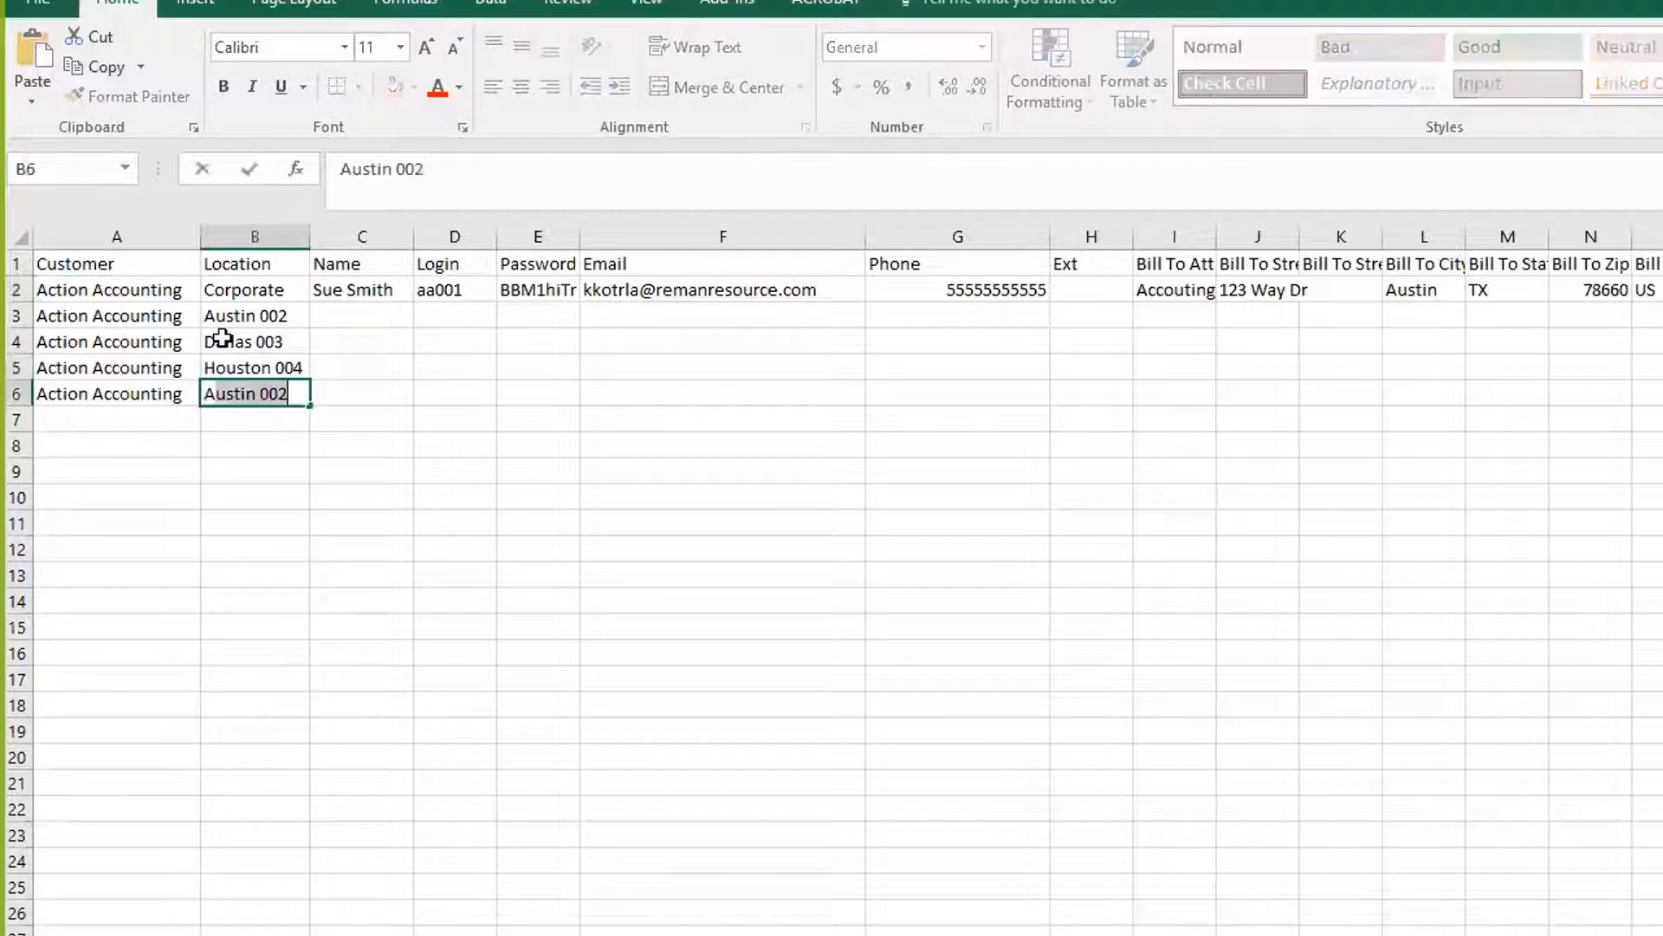
text(ba)
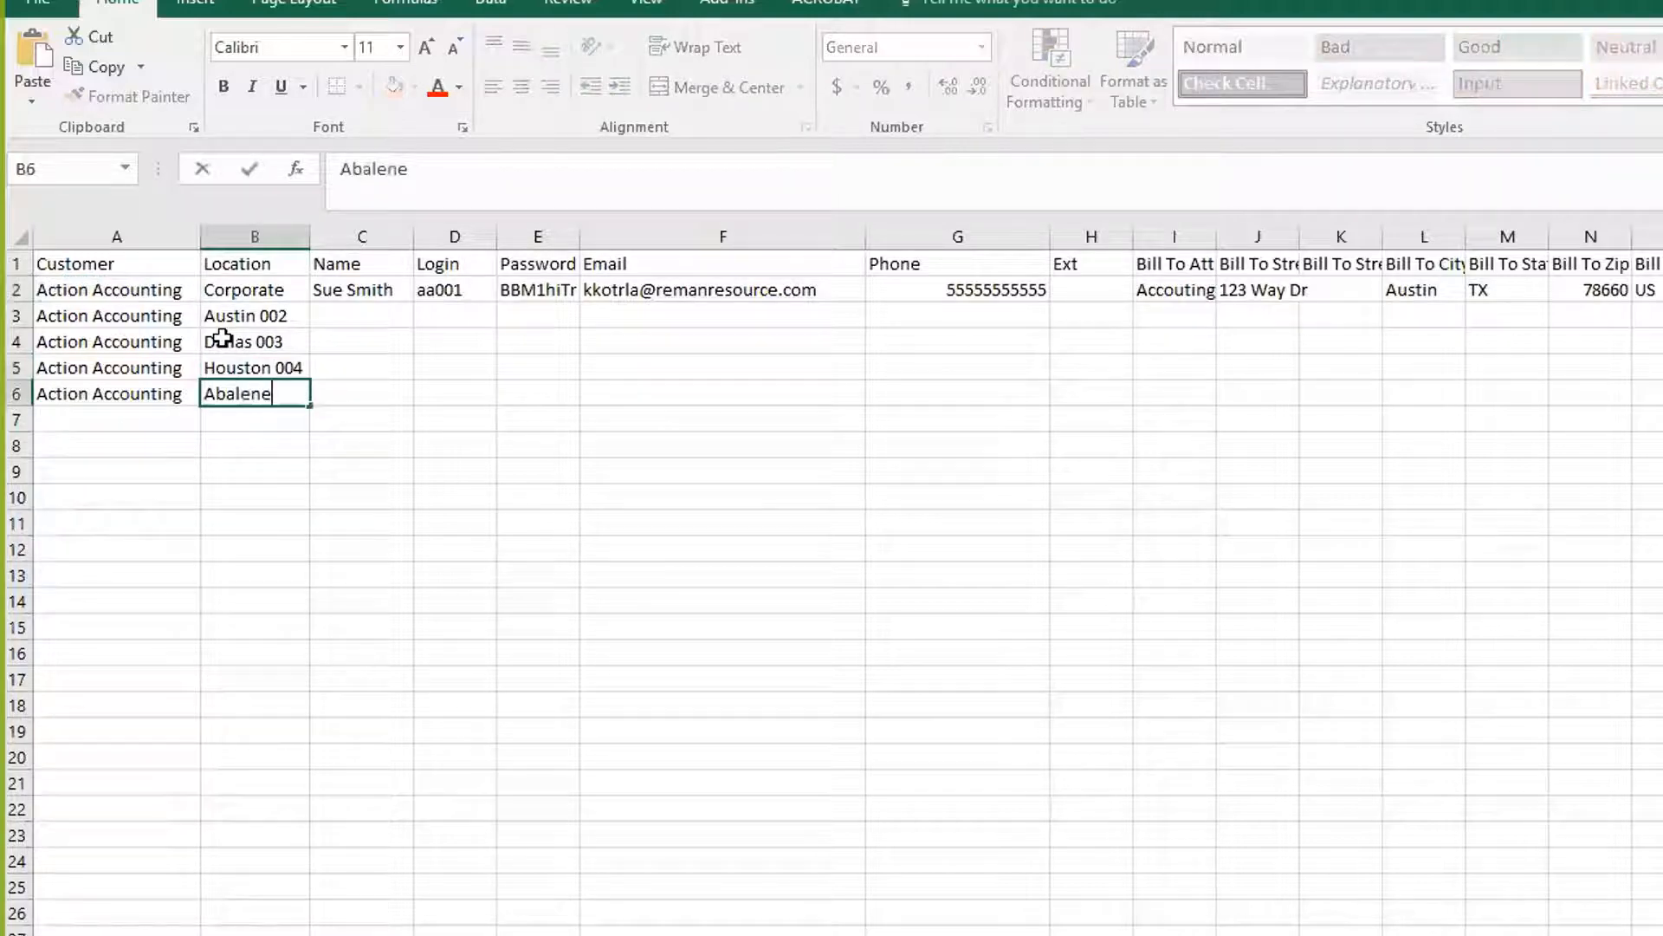
text(lene 005)
click(277, 503)
Enter a purchaser's full name in the Name cell of each row from 3 to 6
click(339, 294)
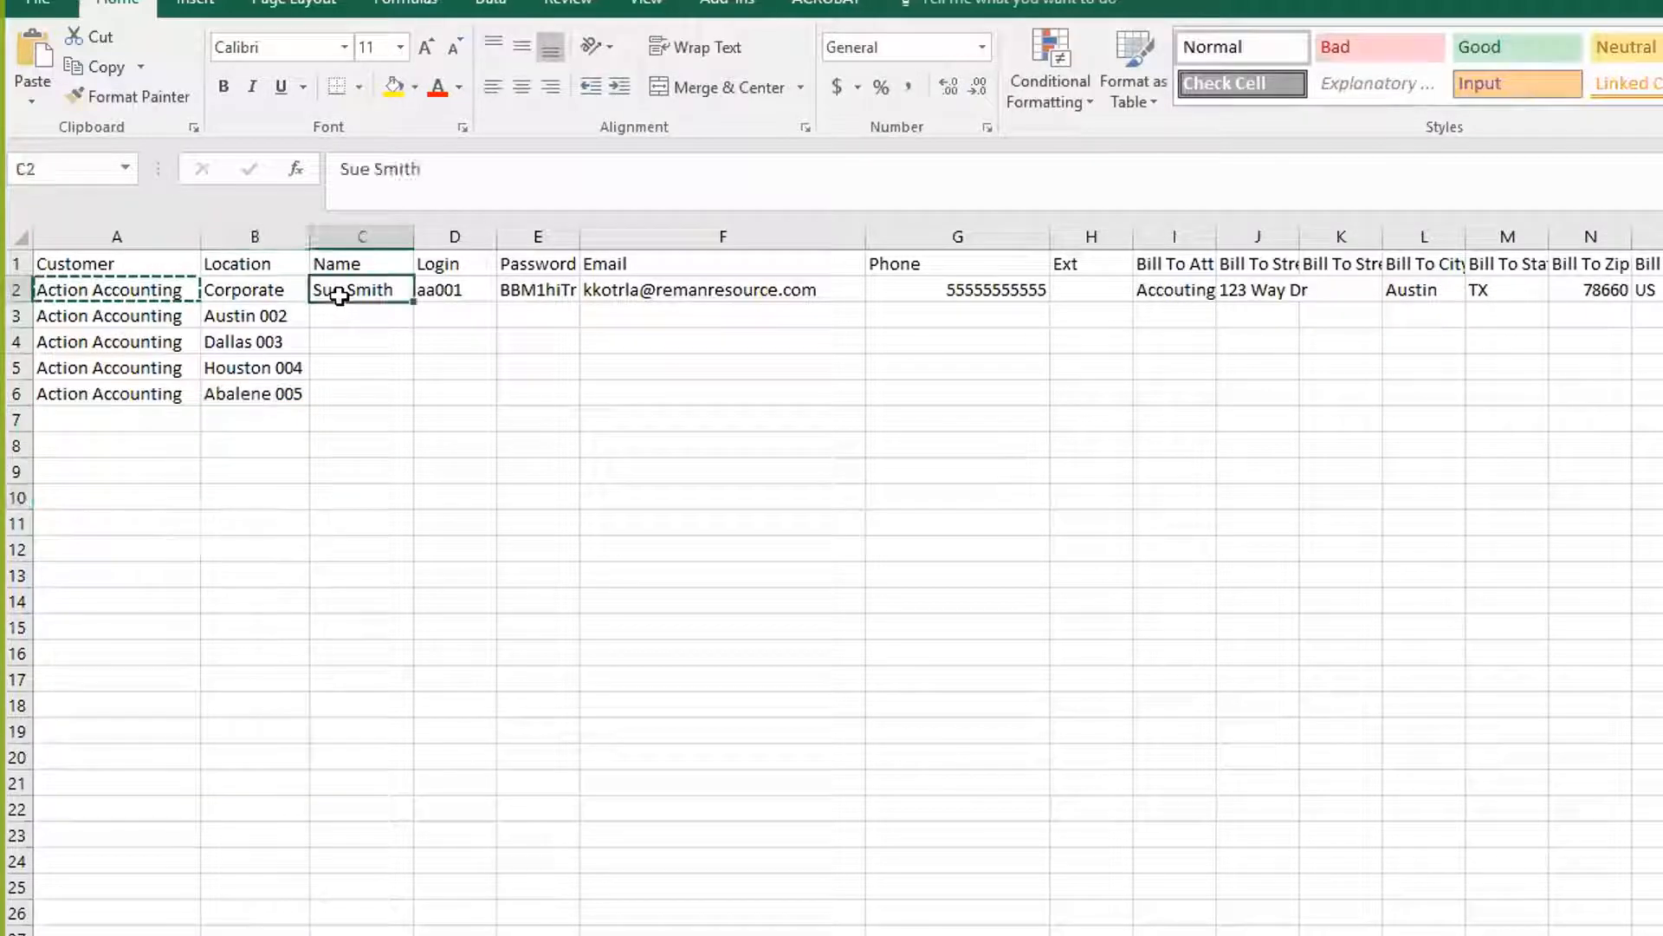
click(337, 314)
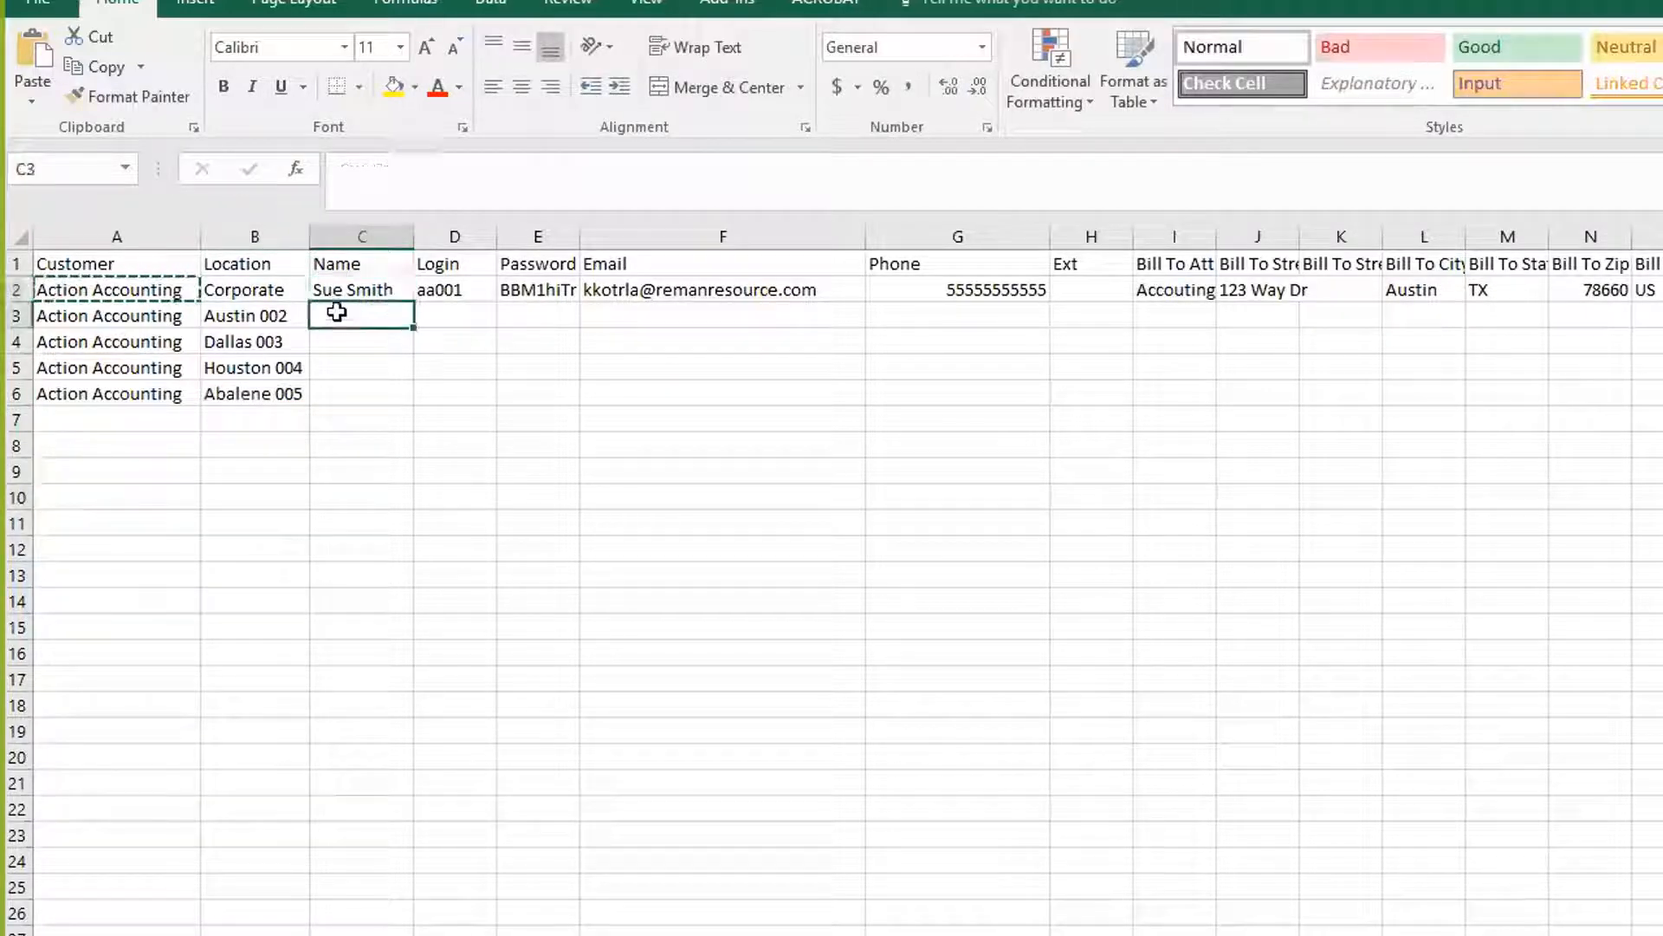
text(Bob Smith)
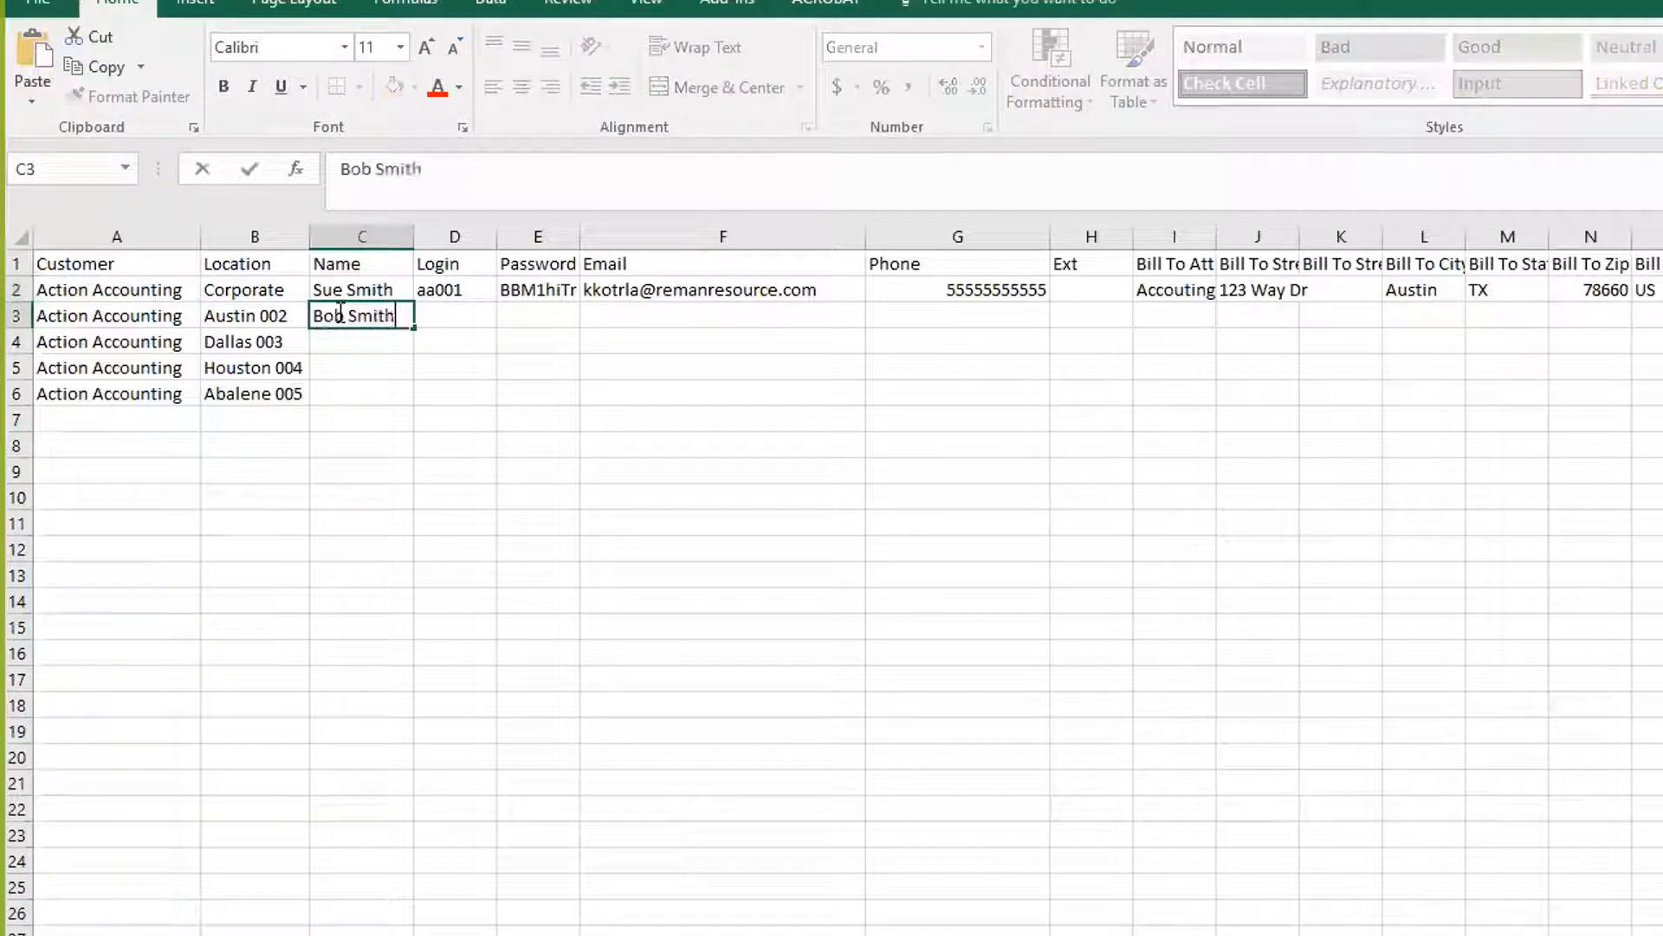
key(Tab)
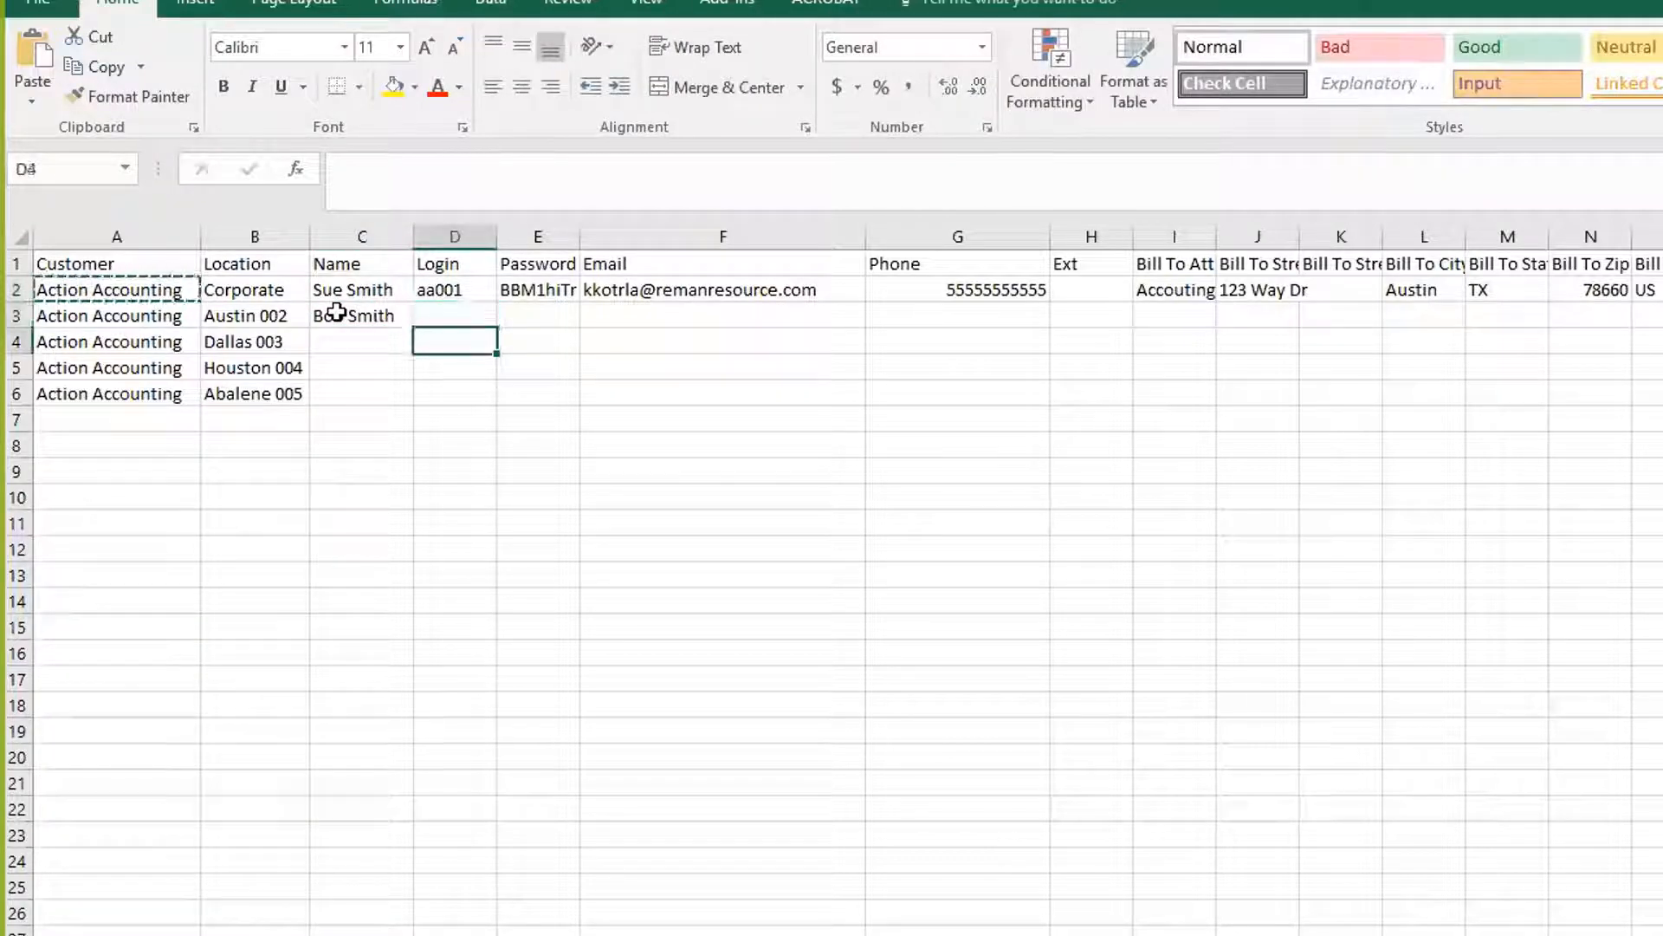
key(Return)
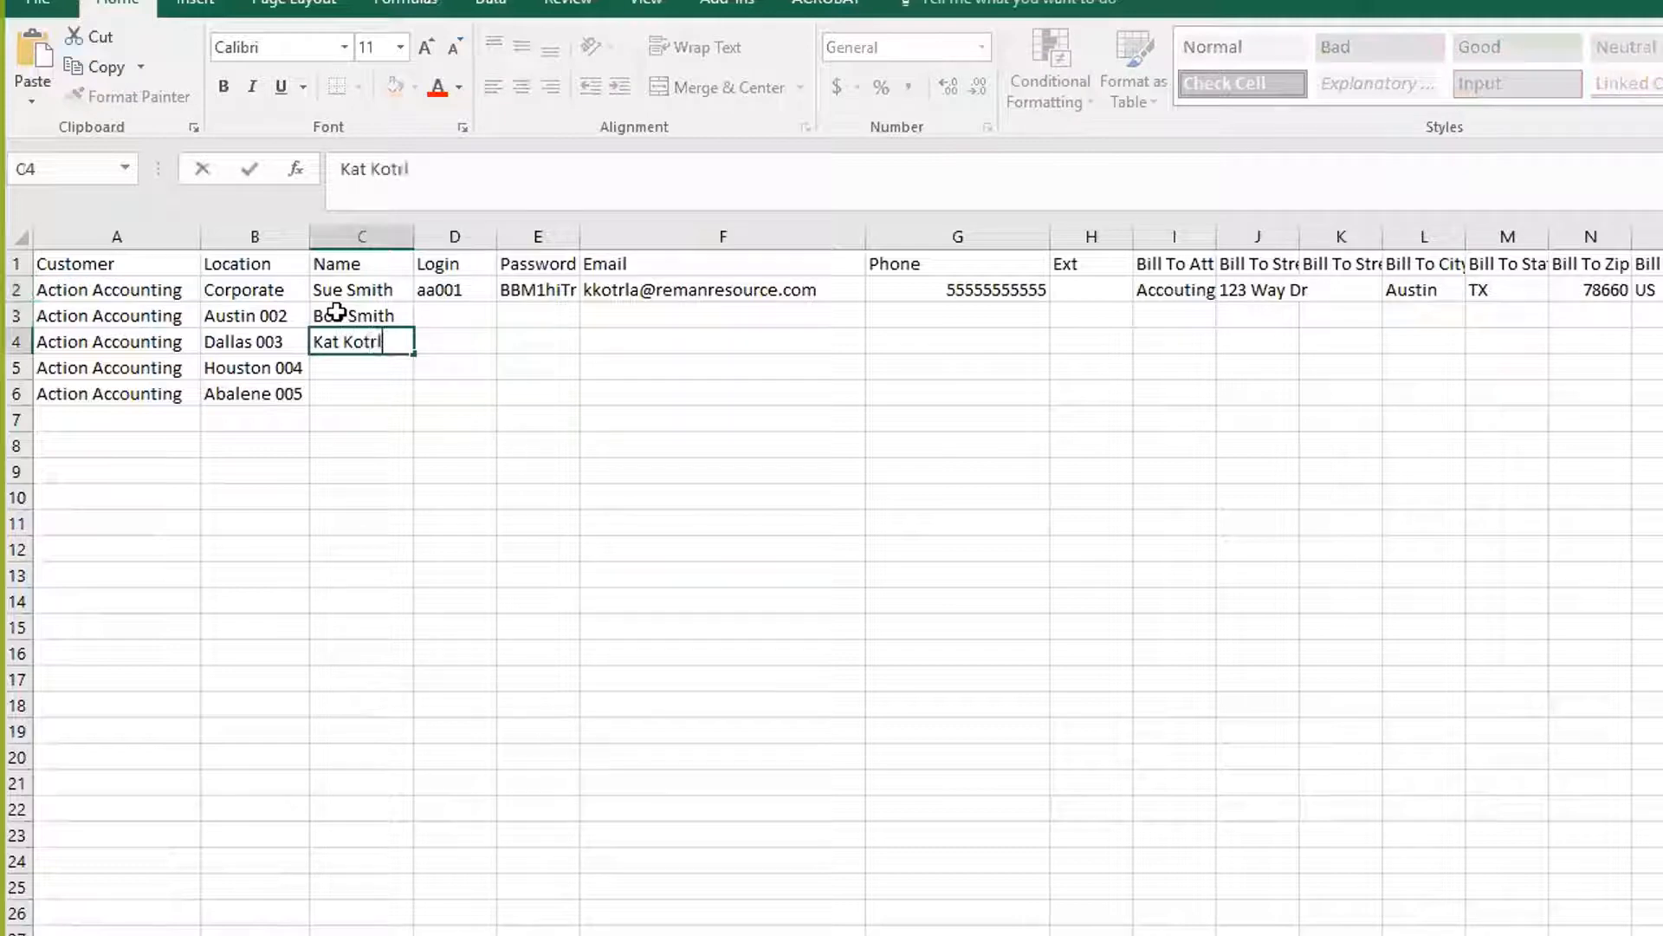
key(Return)
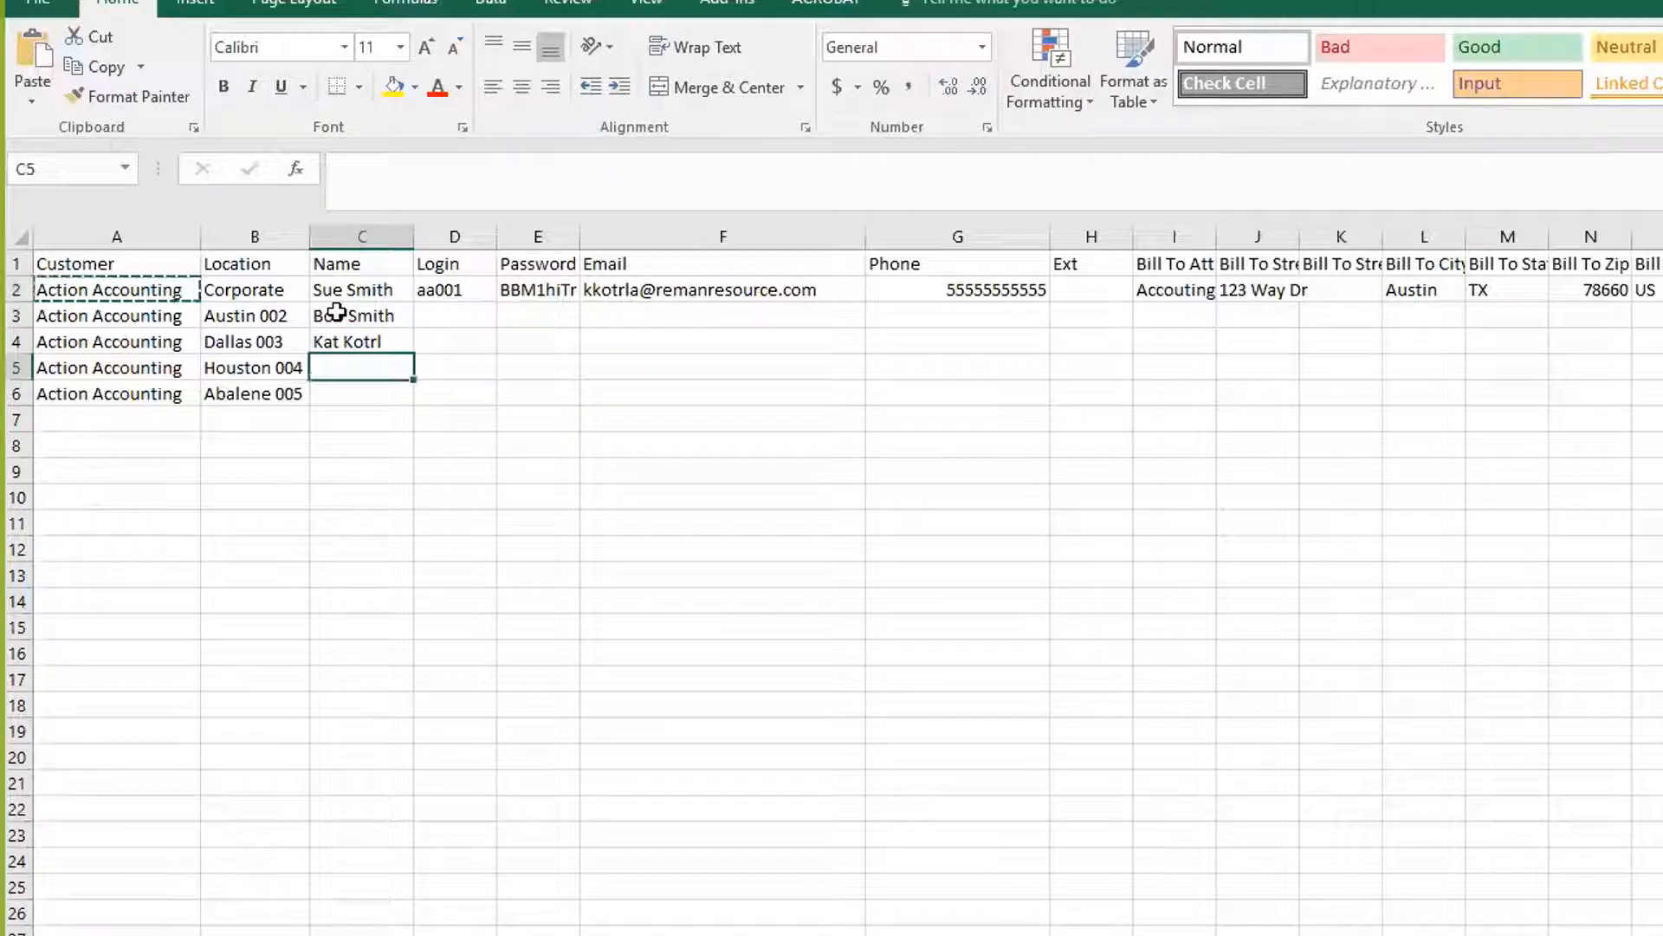
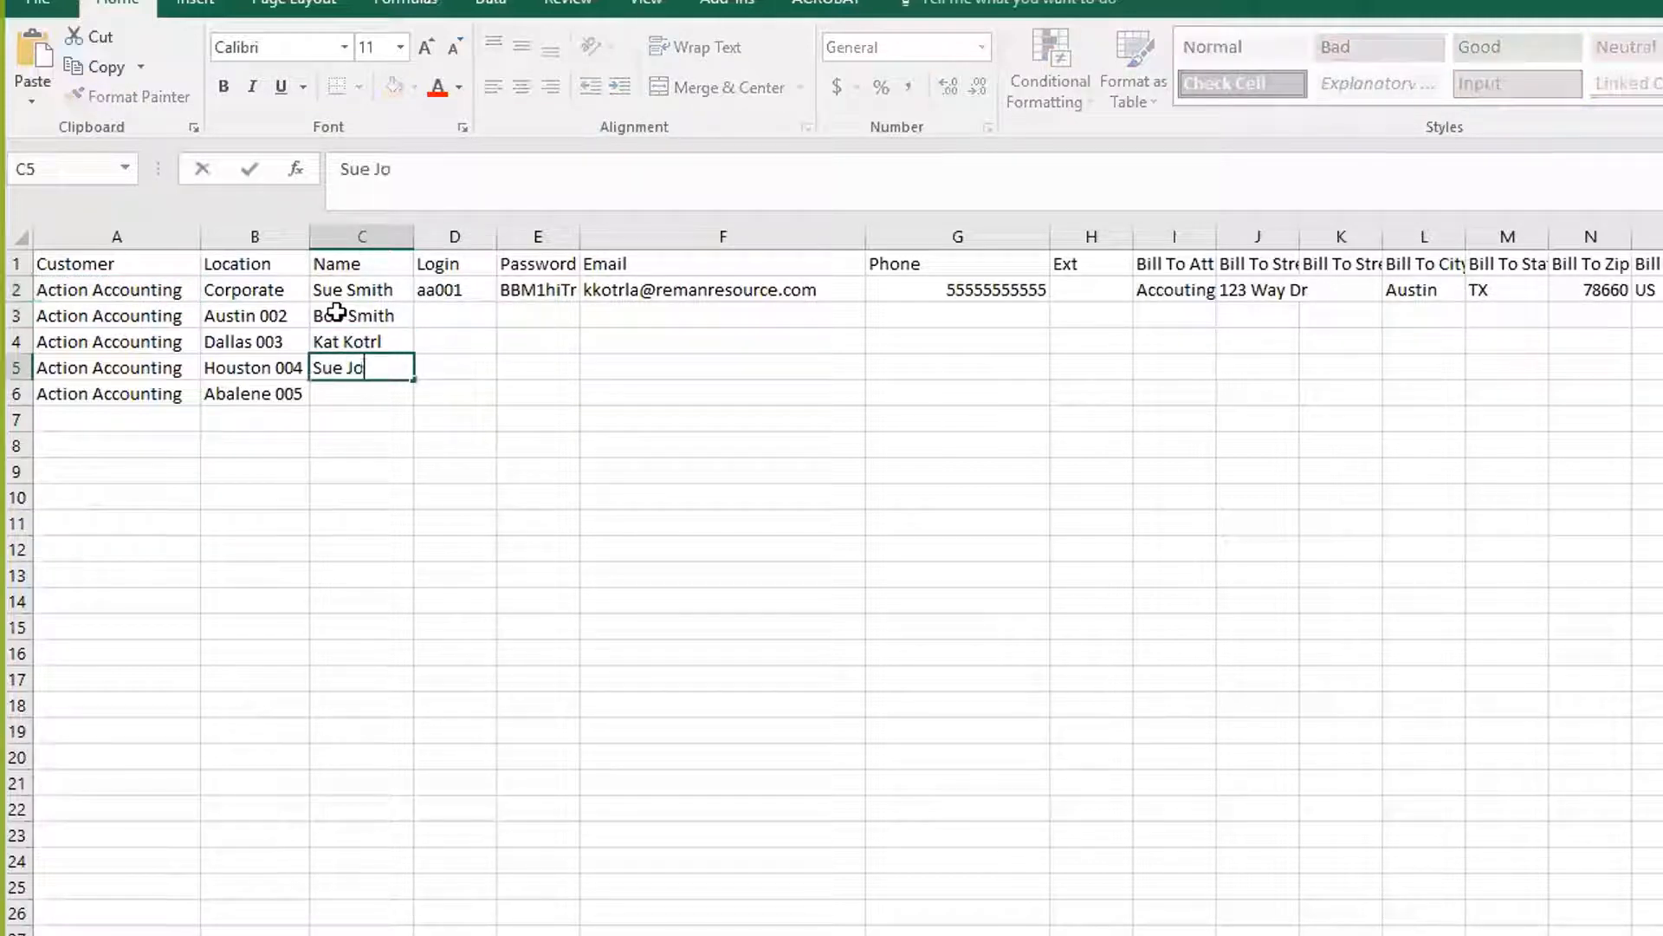
key(Tab)
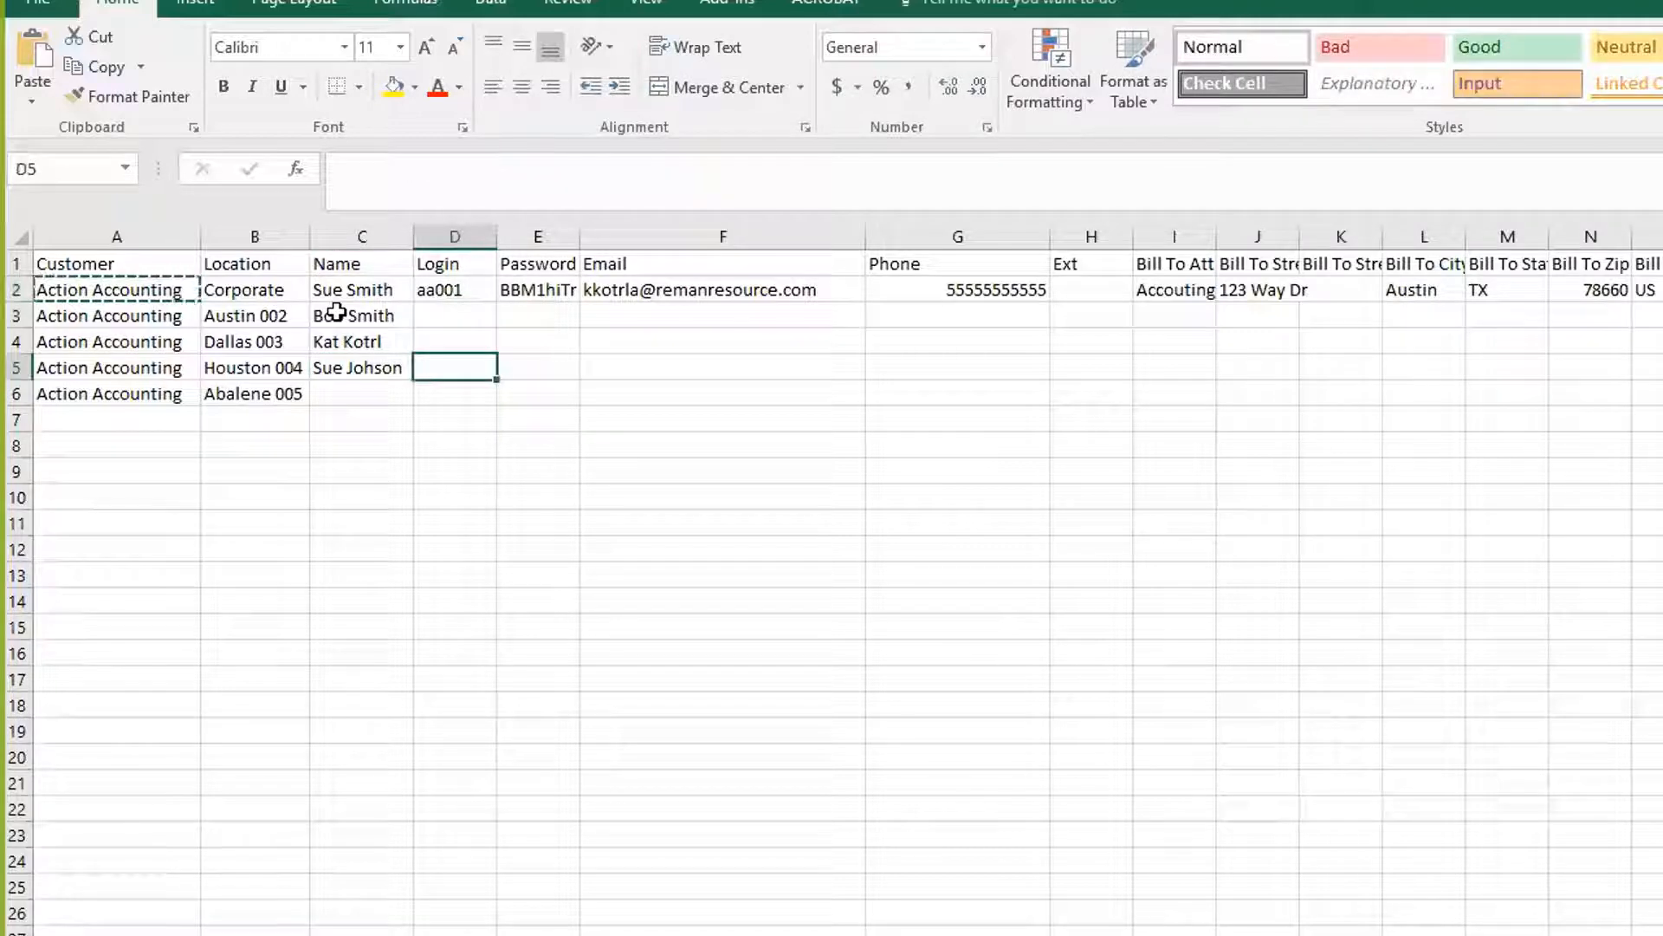
key(Return)
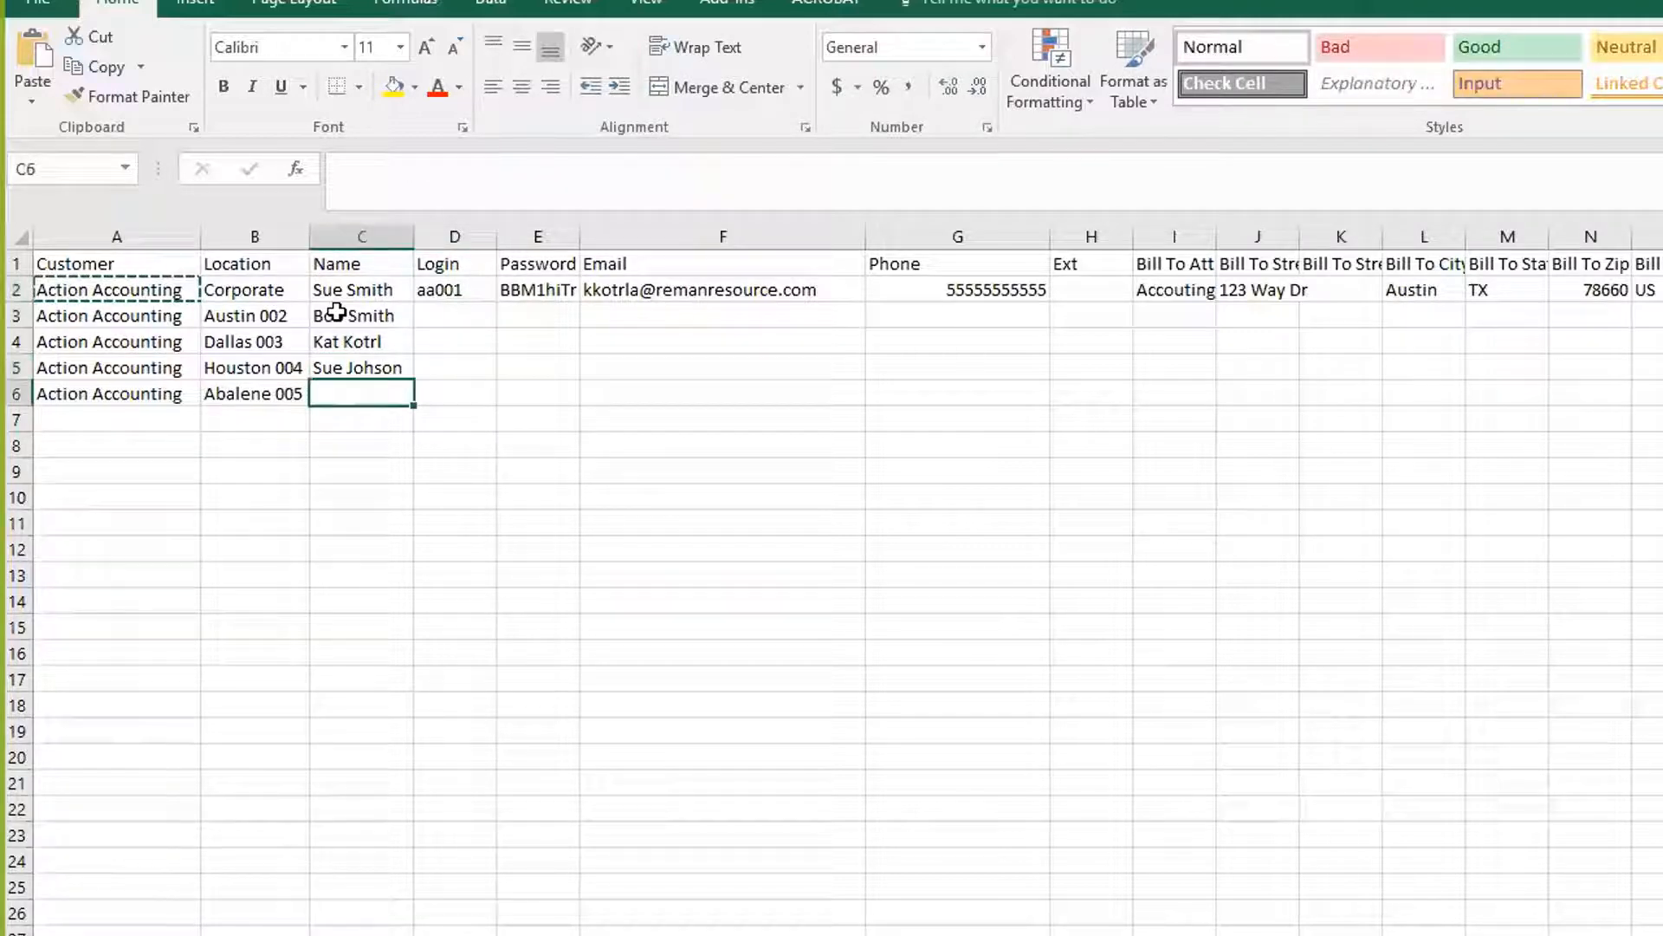
text(Joe Bl)
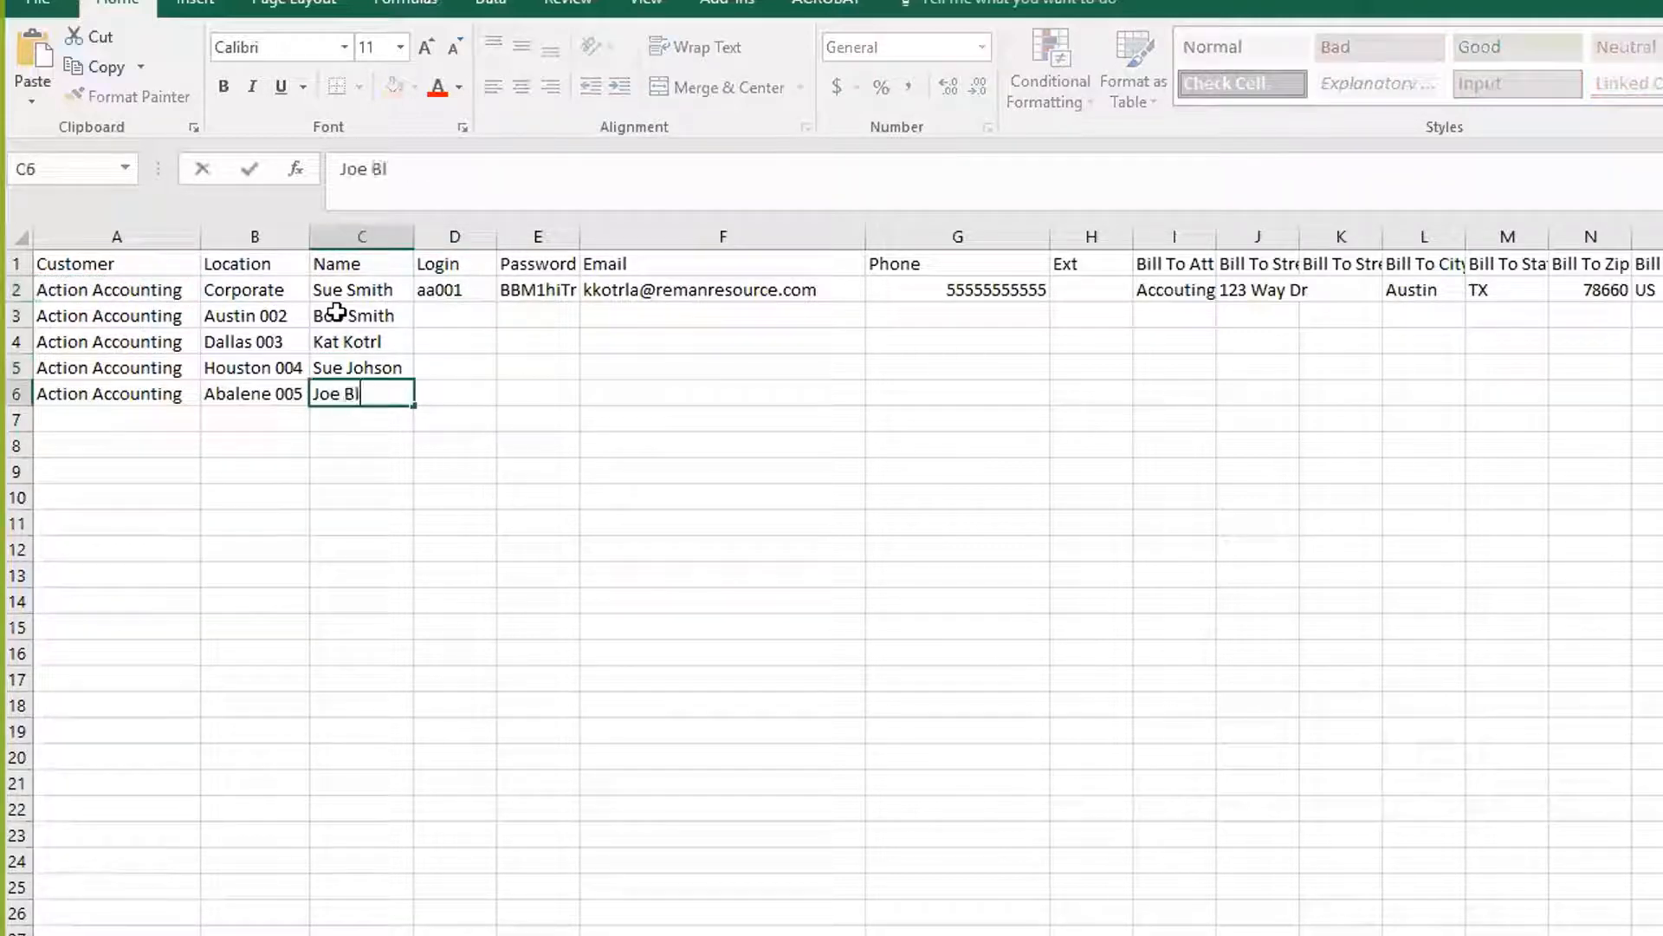
text(ow)
drag(323, 491, 327, 475)
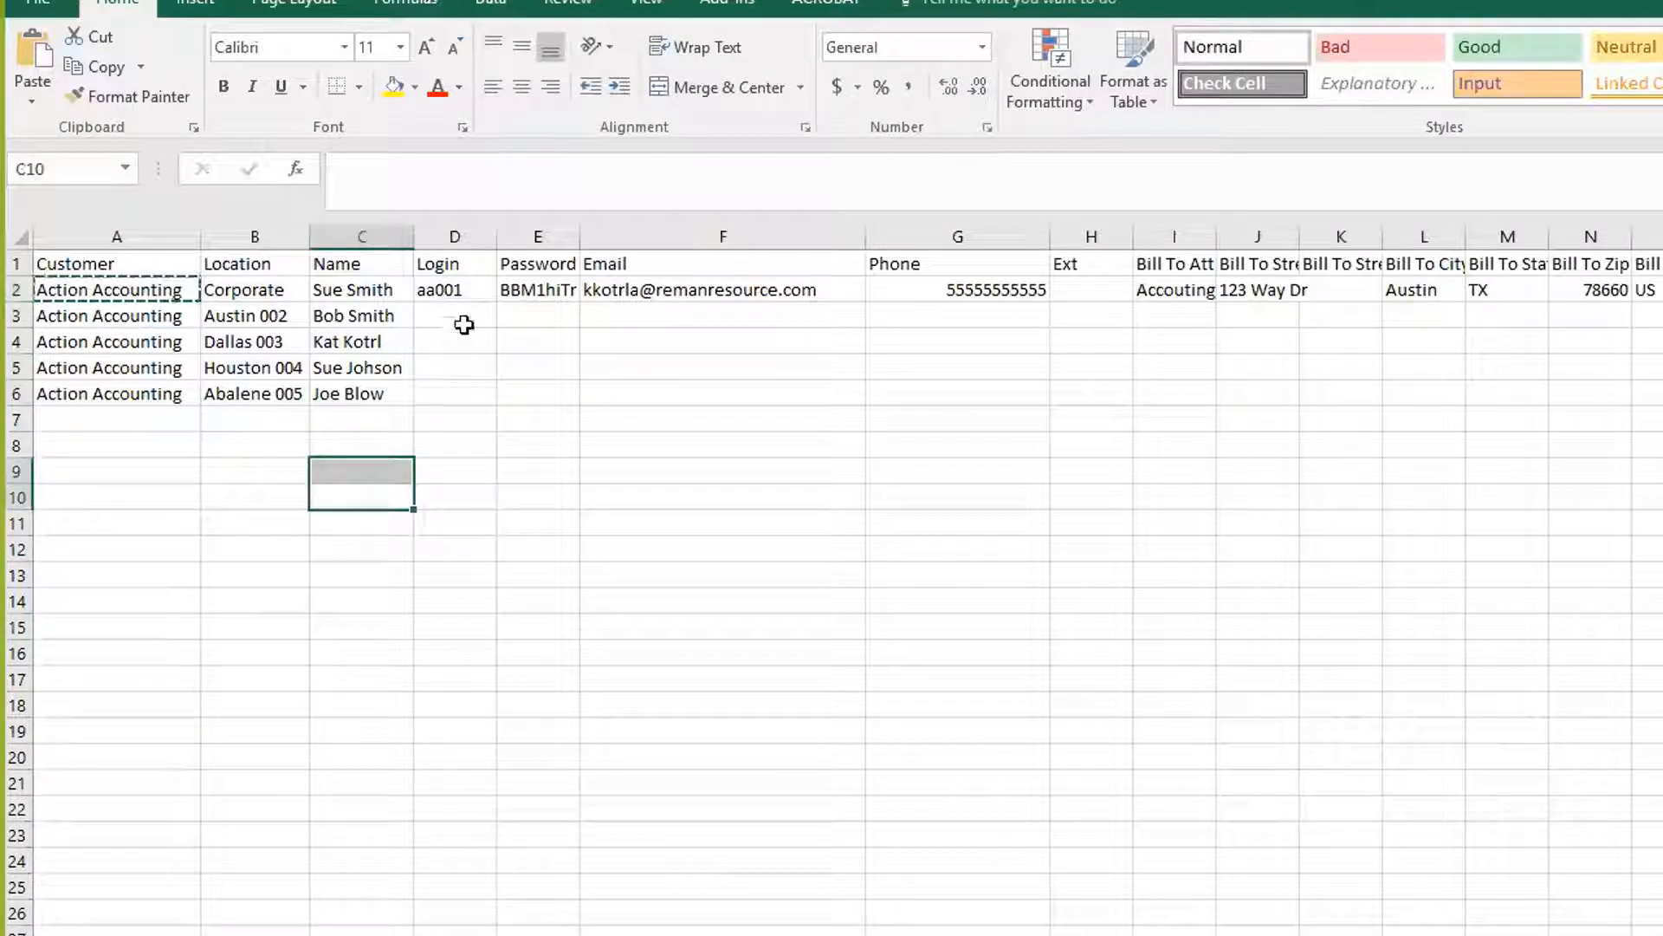
Fill sequential logins from D2 down the Login column to row 6
click(478, 289)
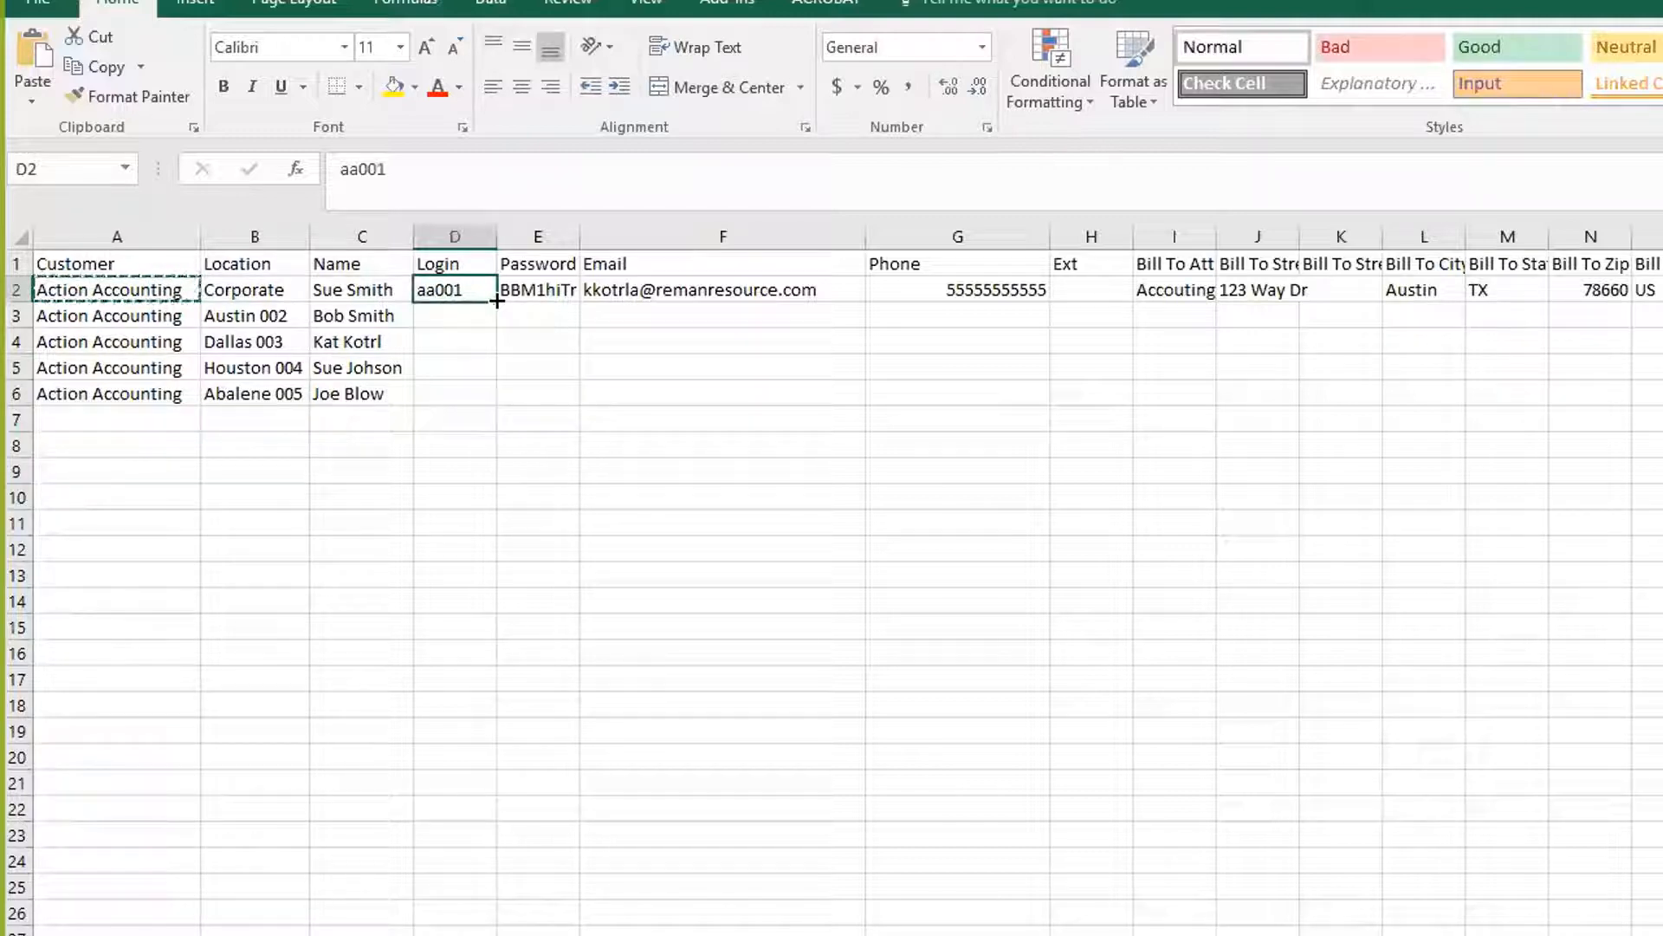
drag(496, 301, 496, 407)
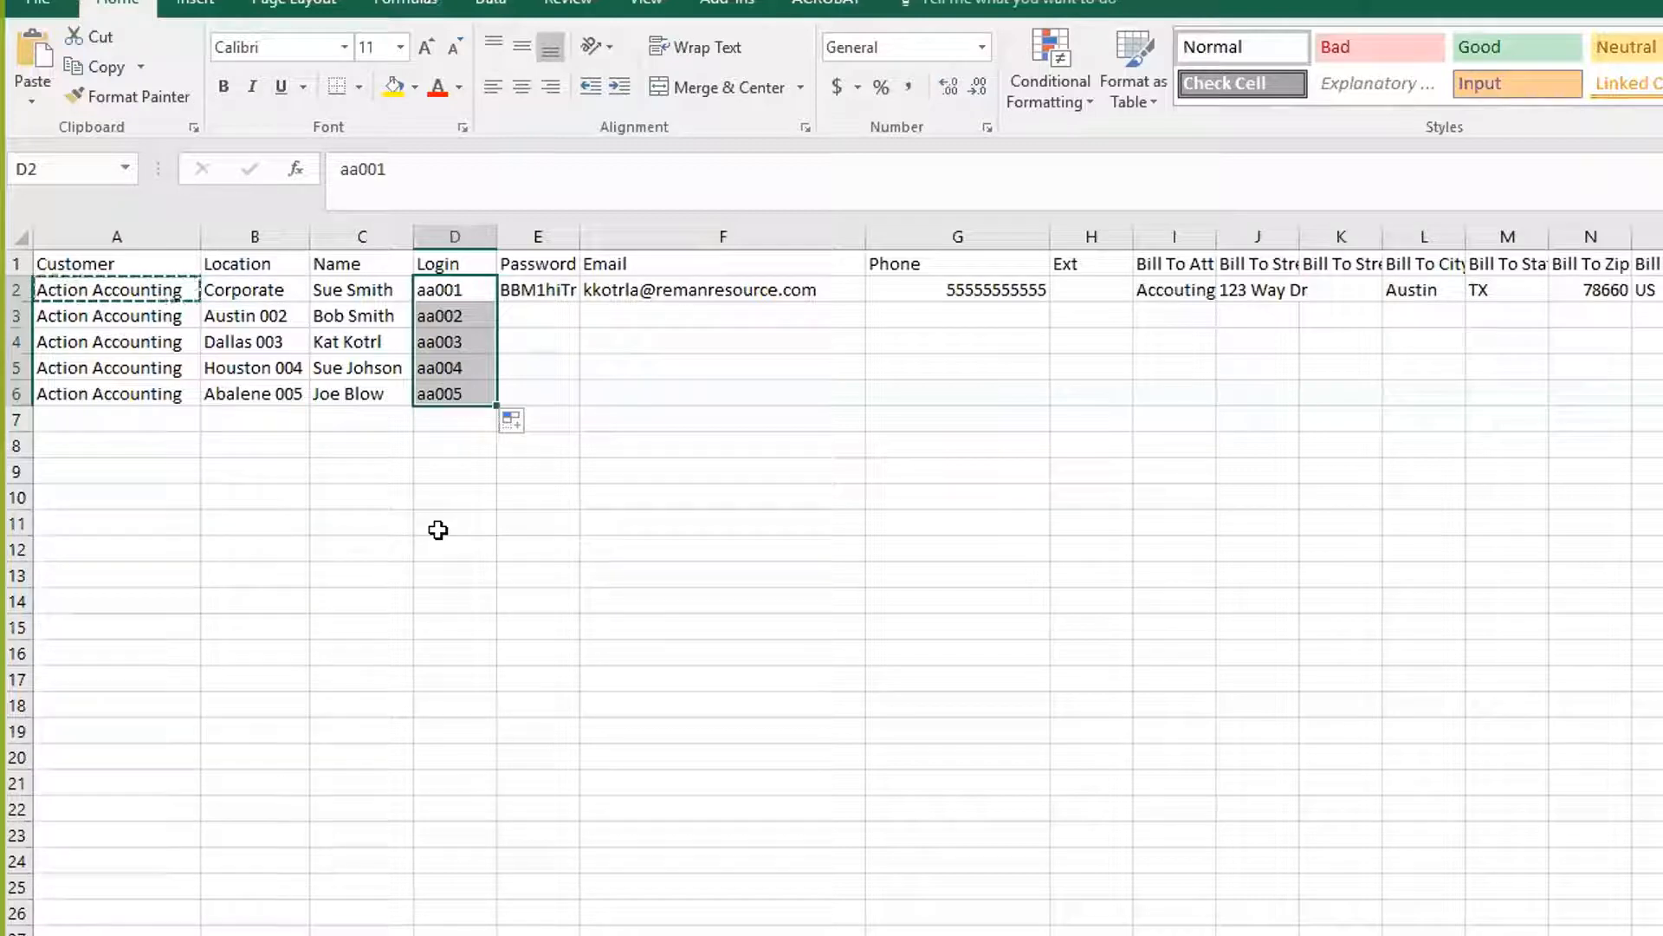
double_click(522, 289)
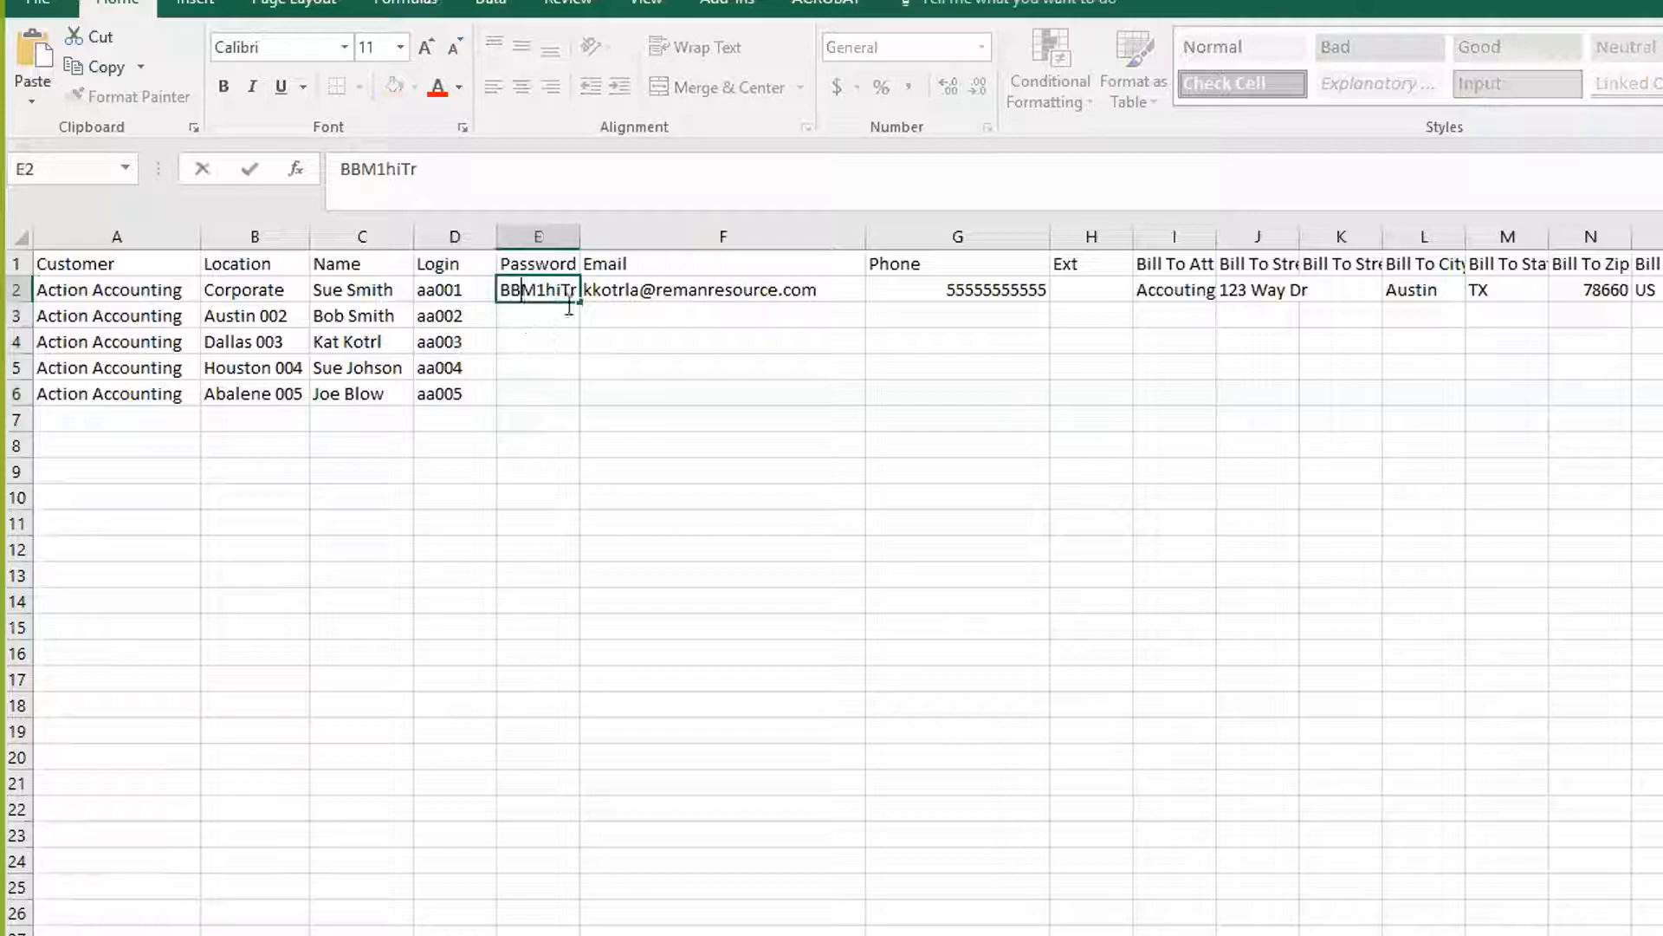
Widen the Password column, type a new password in E2, and copy it into E3:E6
drag(572, 234, 642, 230)
click(559, 338)
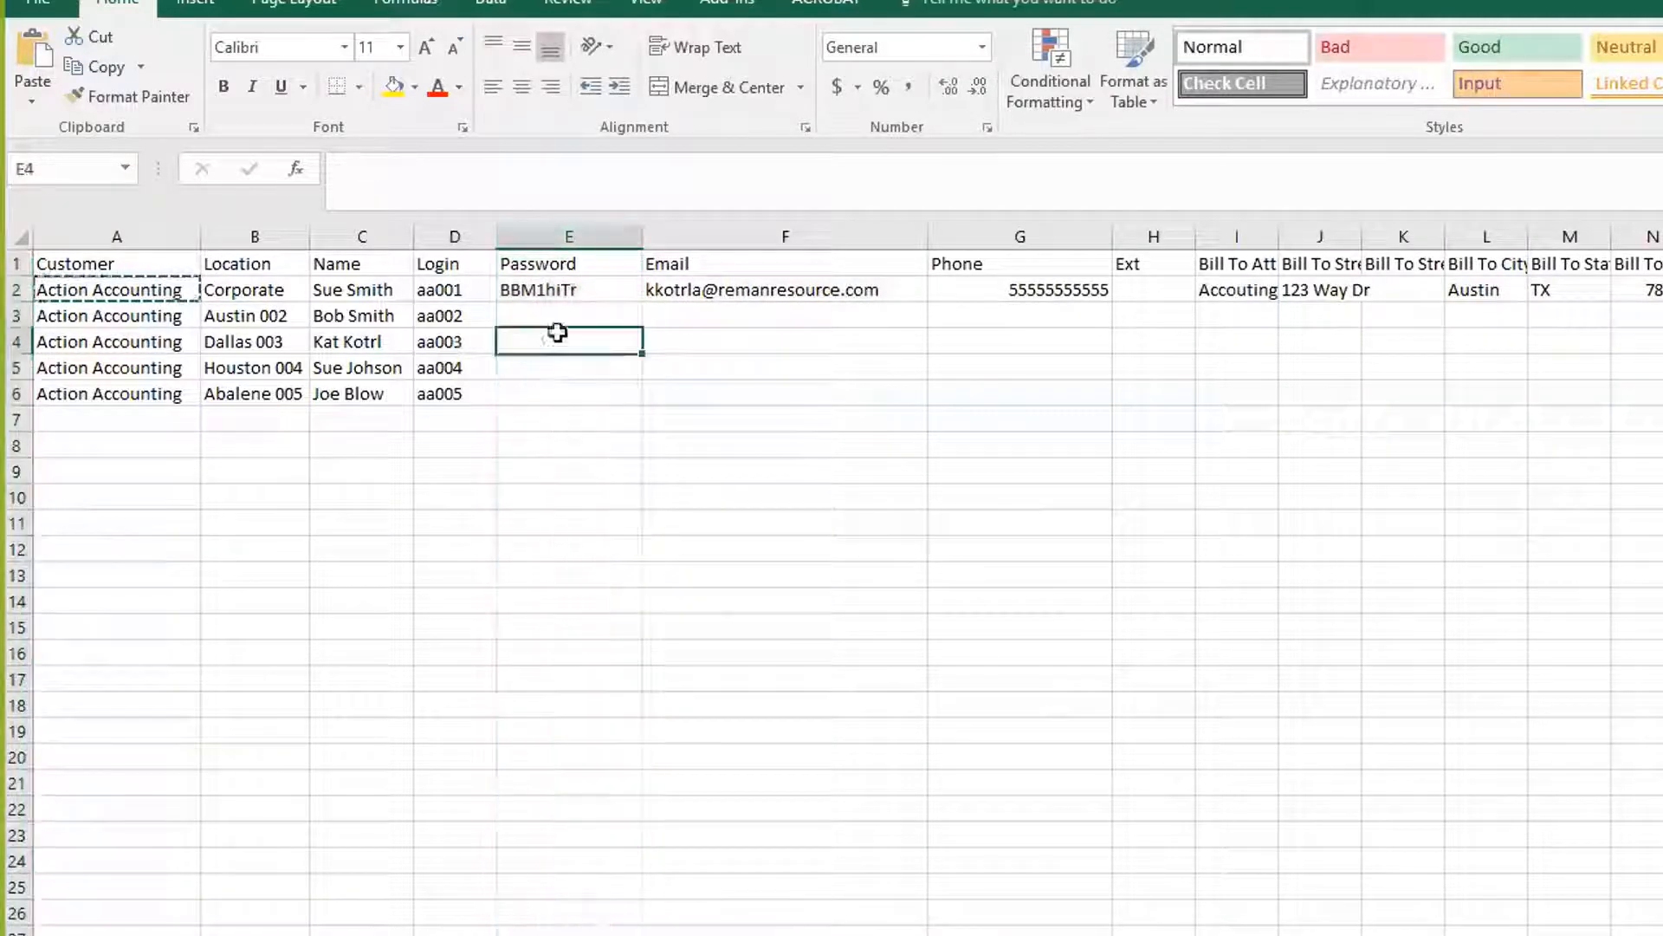
double_click(587, 288)
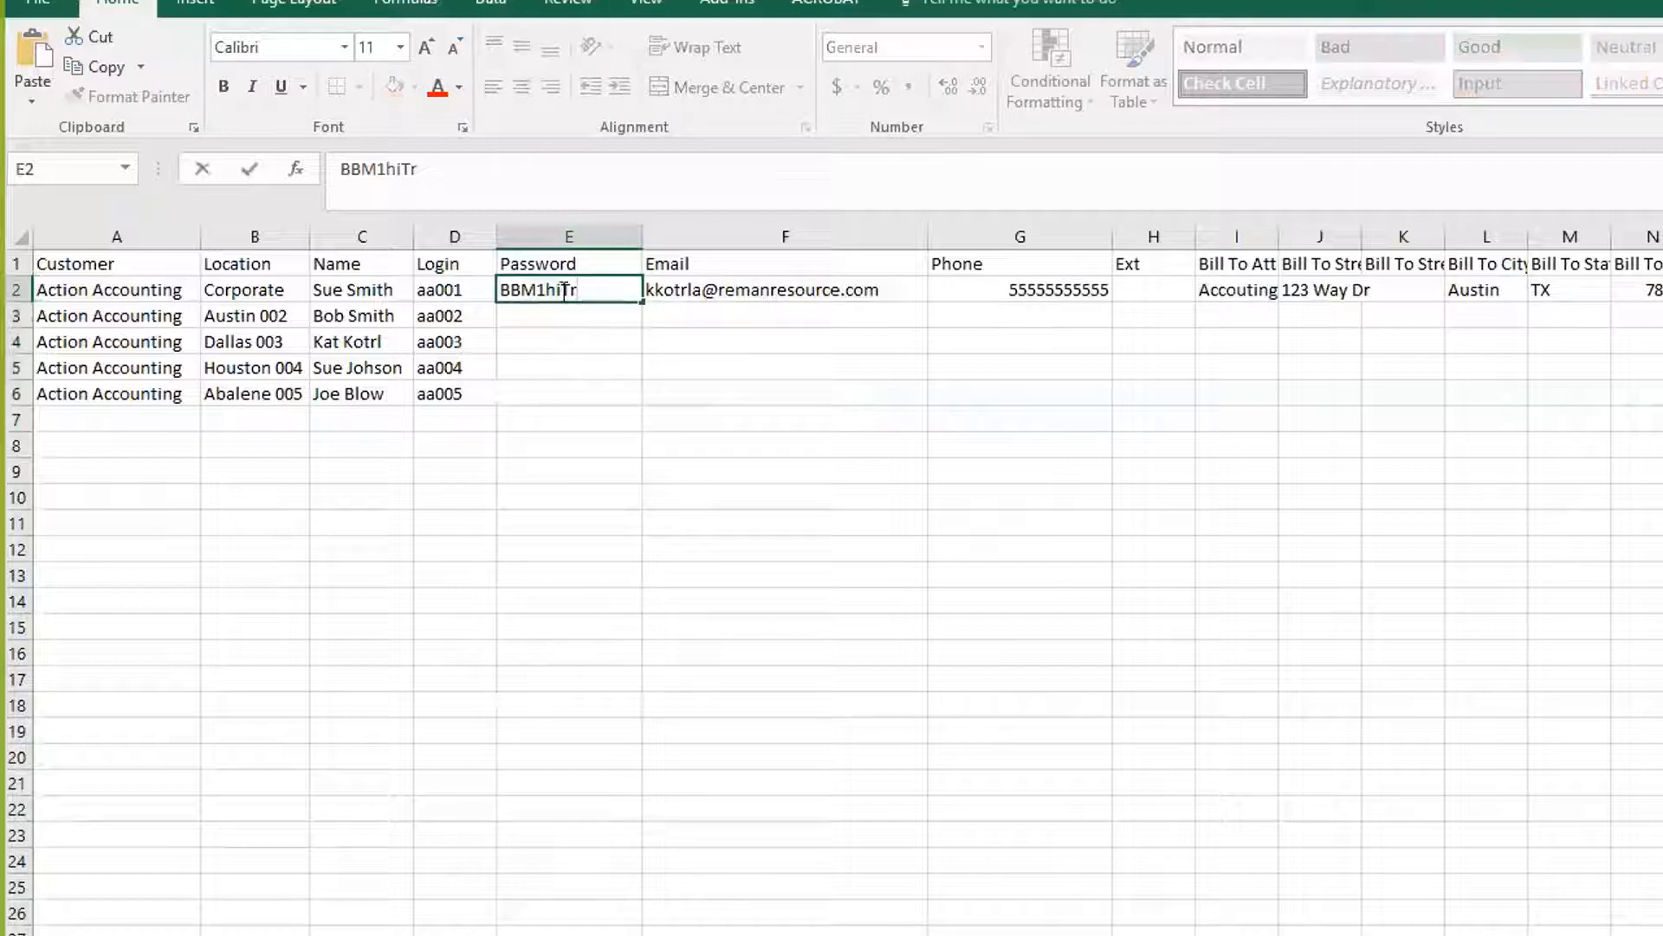
drag(578, 290, 491, 289)
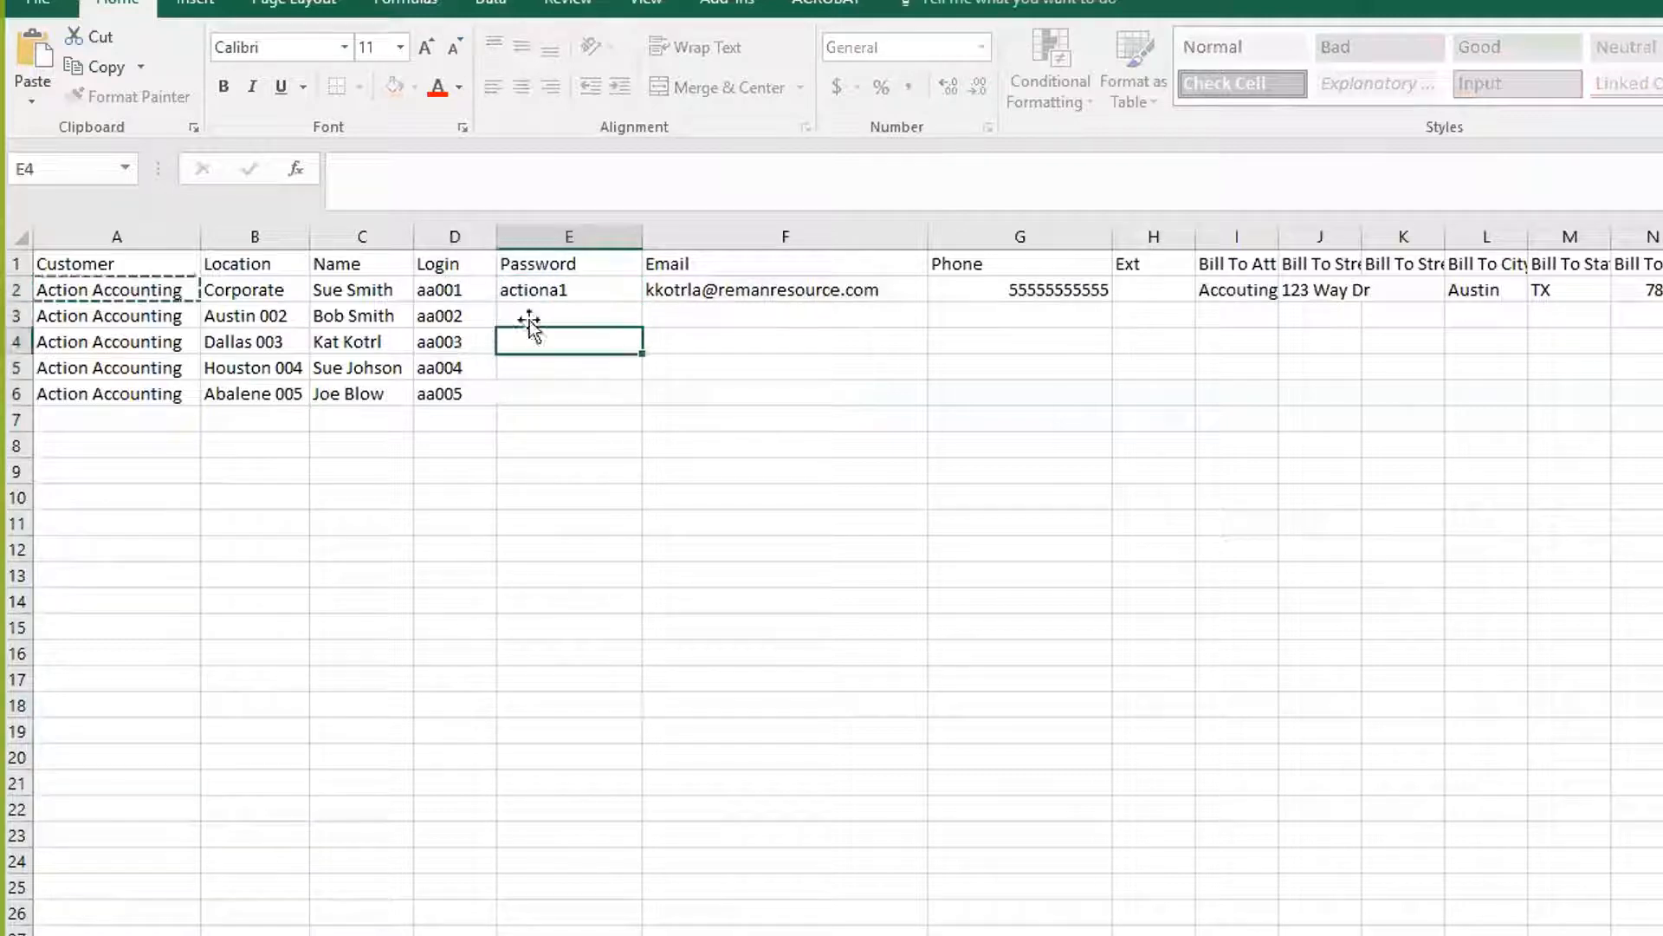
click(530, 290)
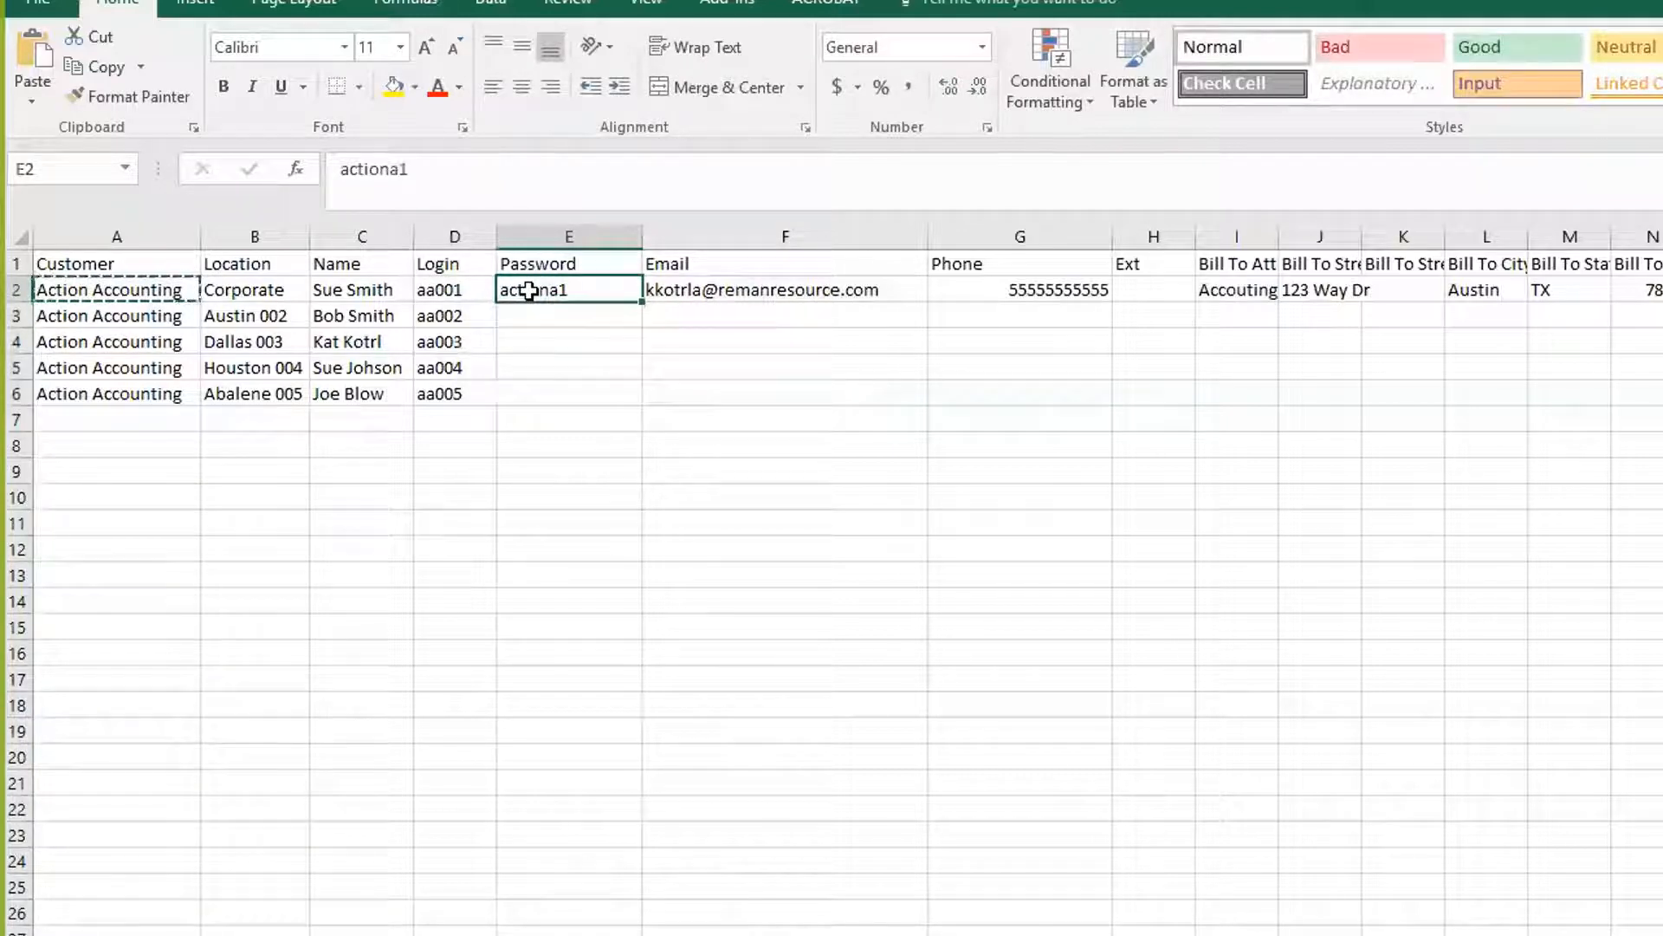
key(ctrl+c)
shift+click(520, 385)
key(ctrl+v)
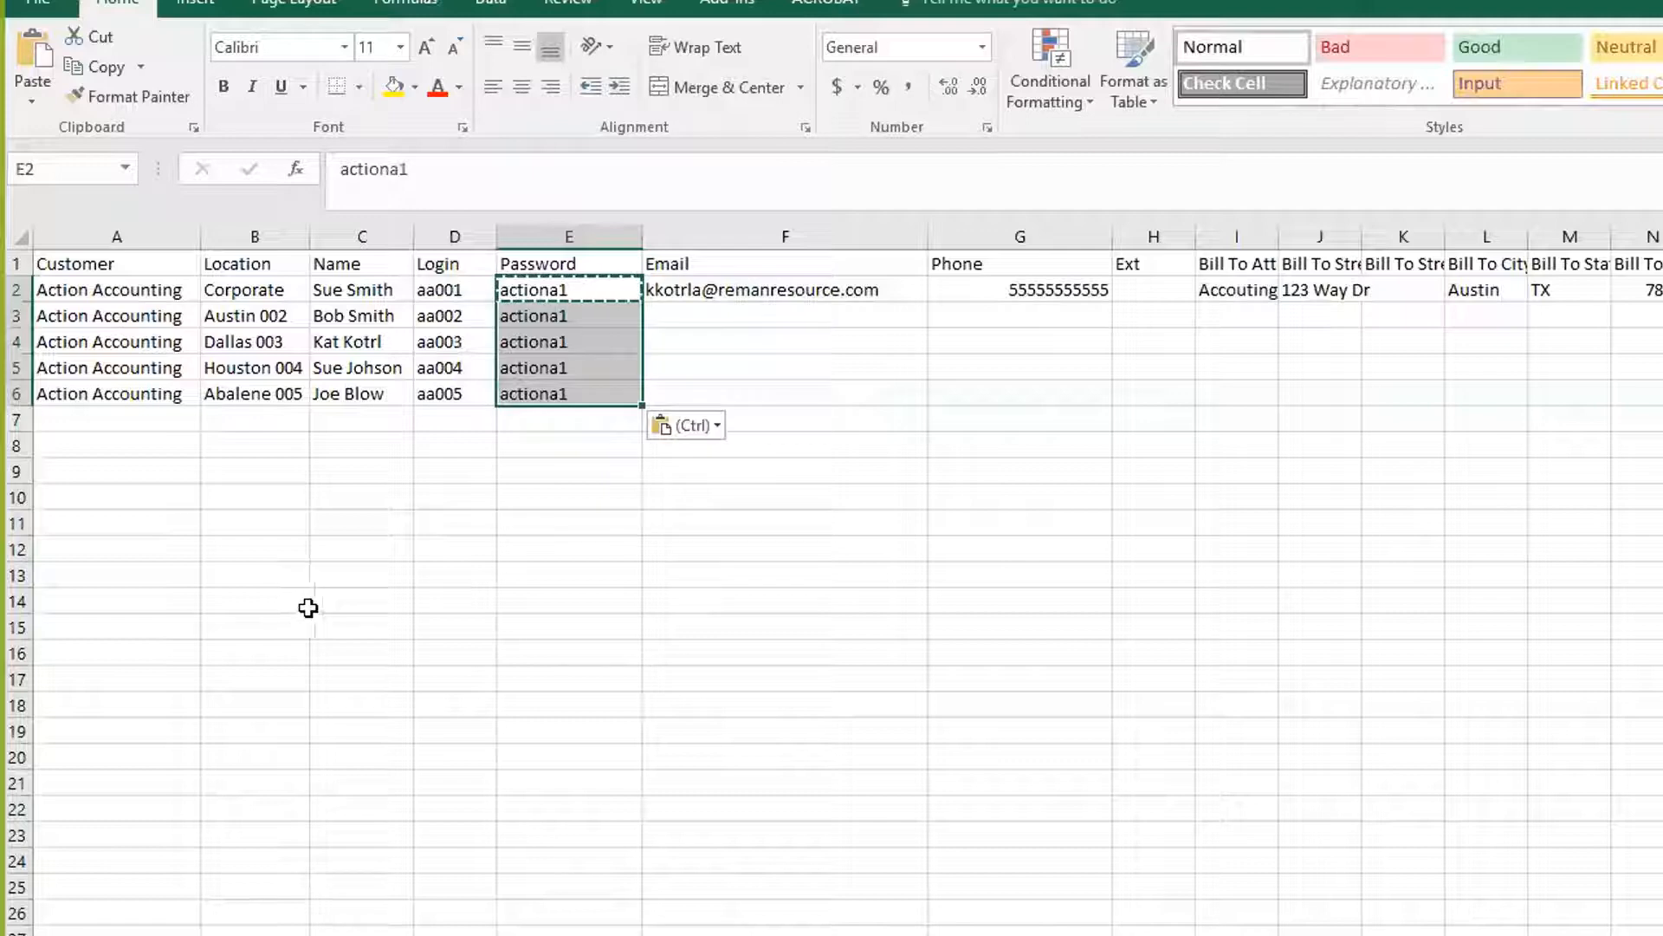
click(518, 340)
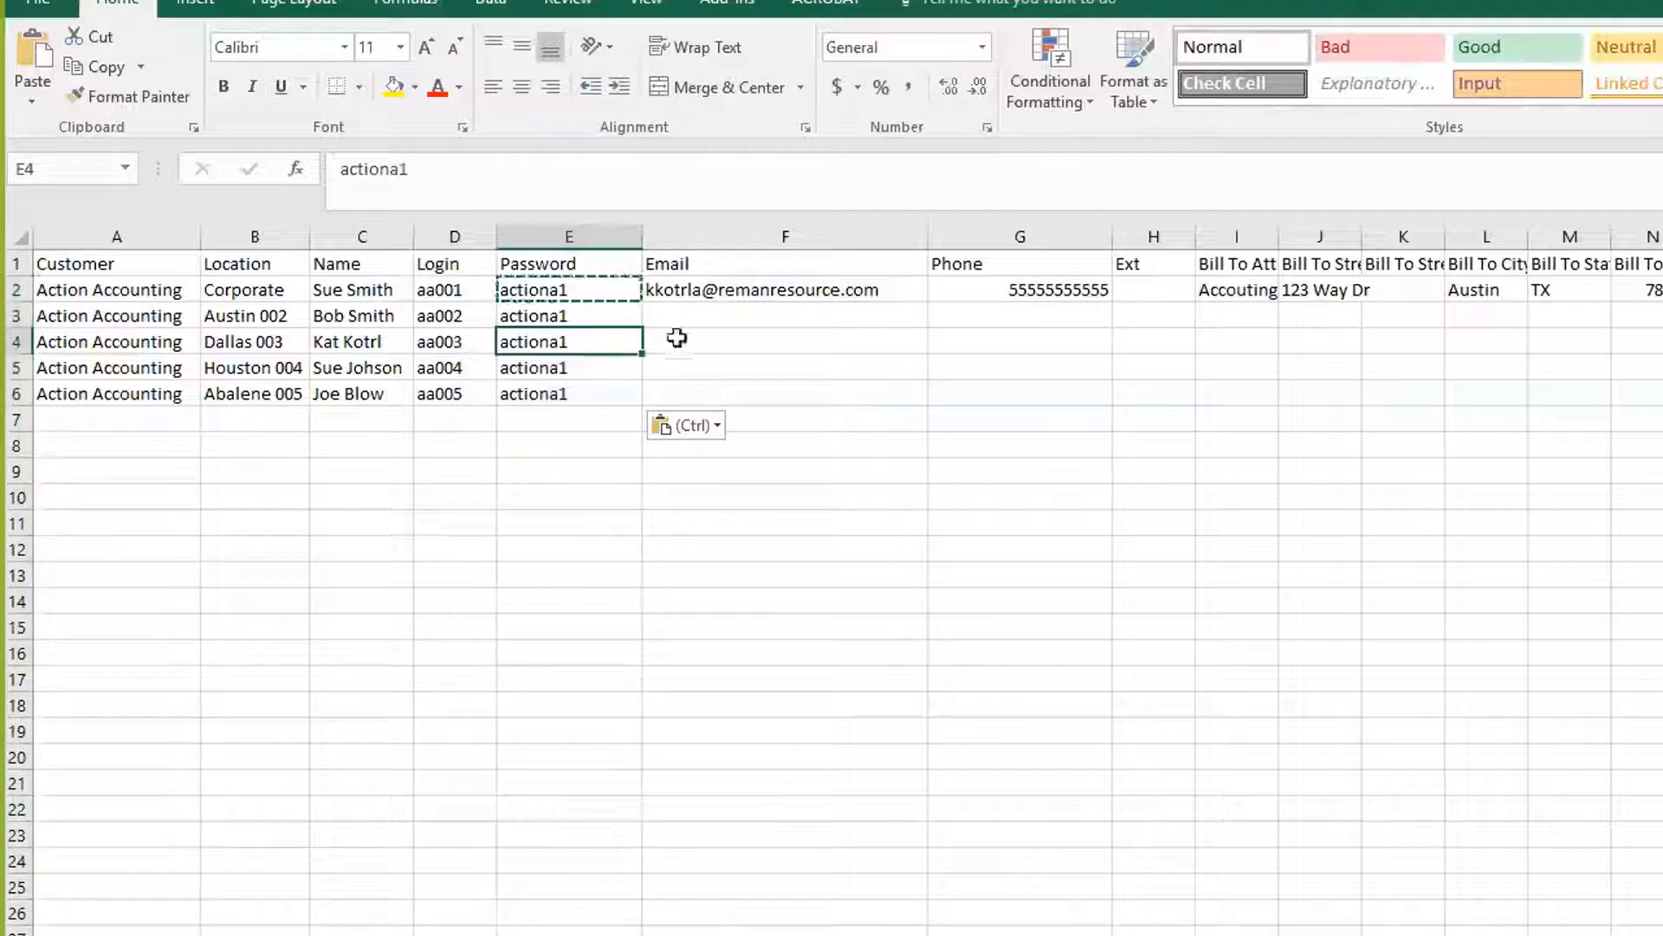
click(706, 288)
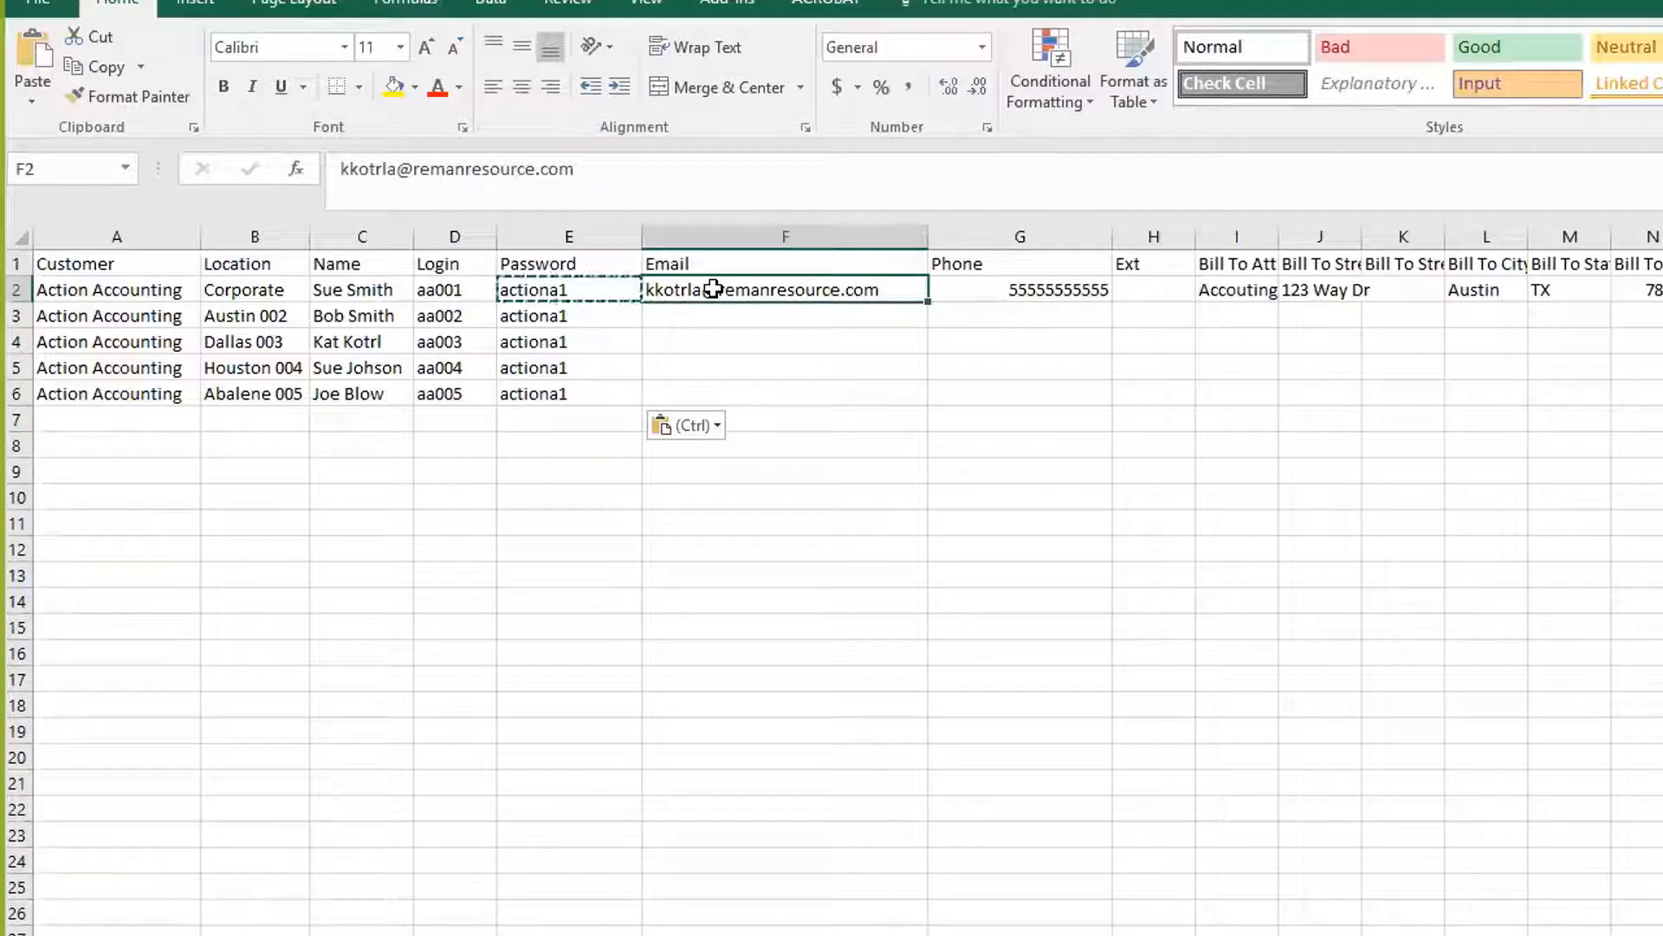
Copy the first email address into F3:F6
key(ctrl+c)
shift+click(702, 390)
key(ctrl+v)
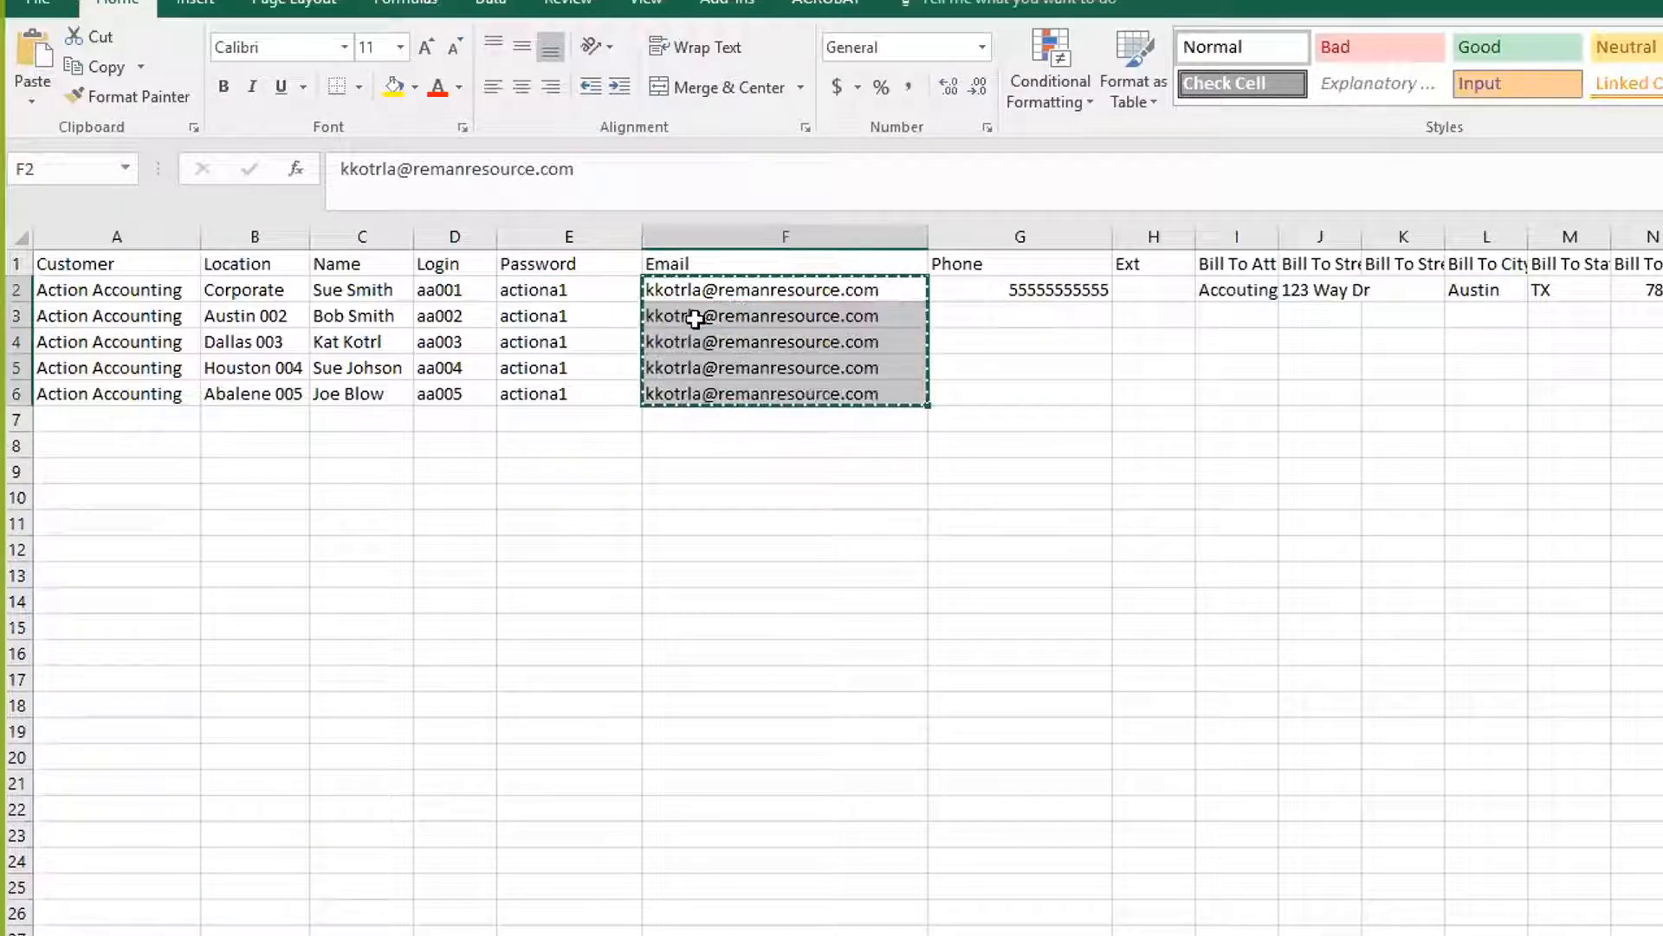
Insert 1, 2, 3 and 4 before the @ in the row 3–6 email addresses
click(695, 318)
key(F2)
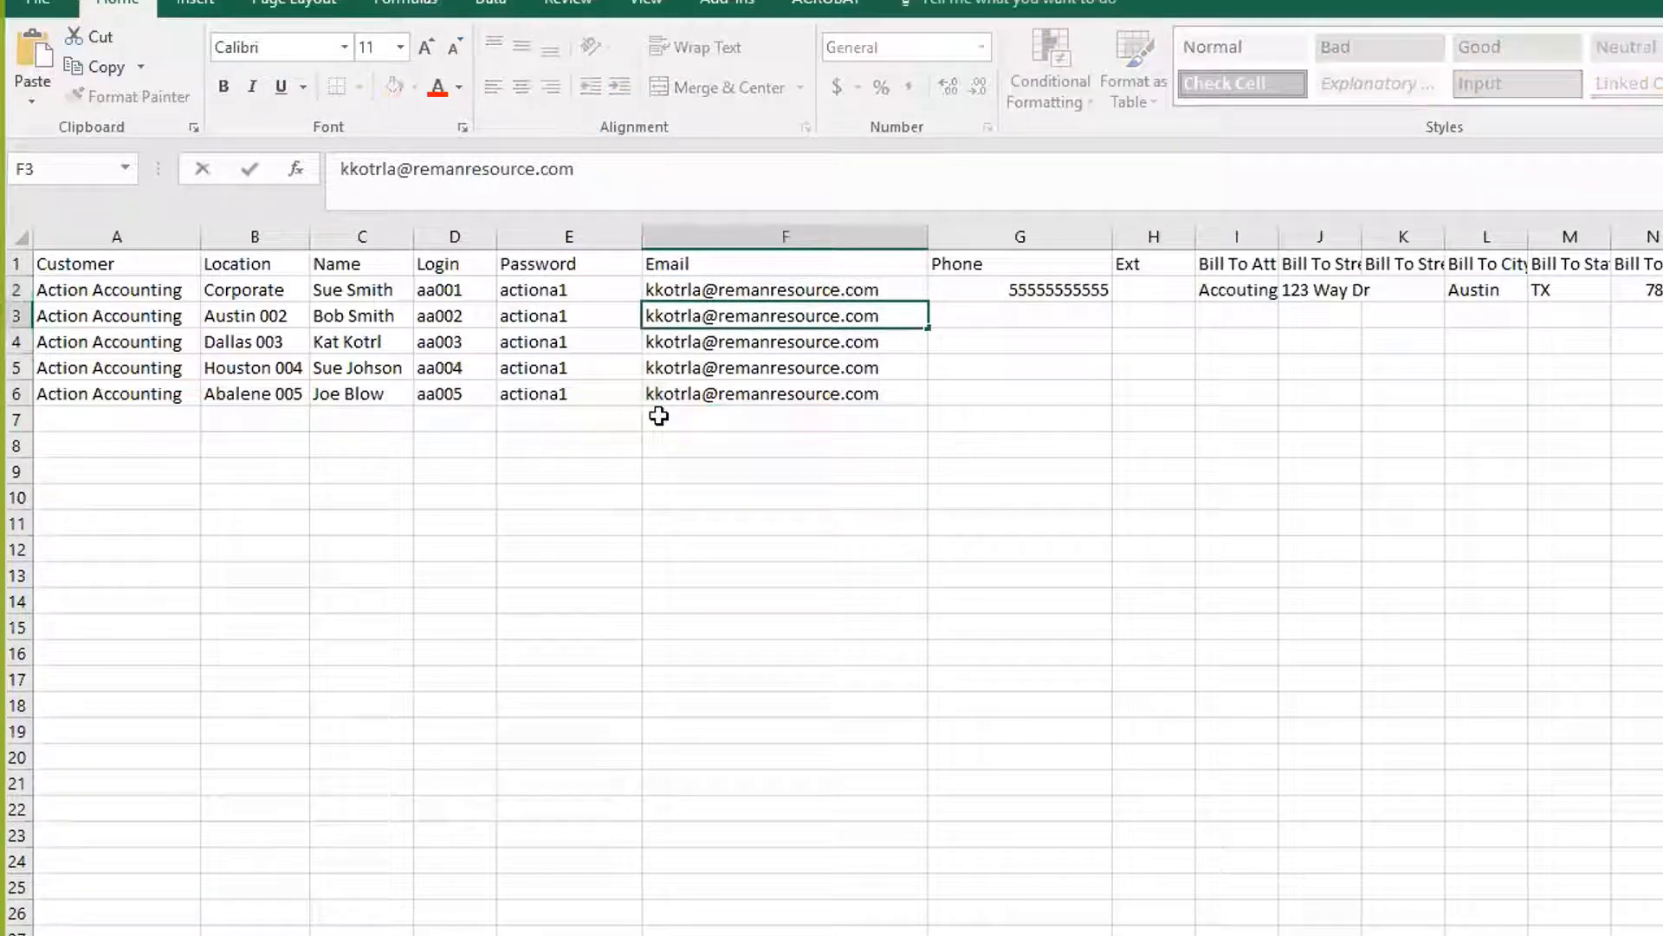
text(1)
double_click(698, 343)
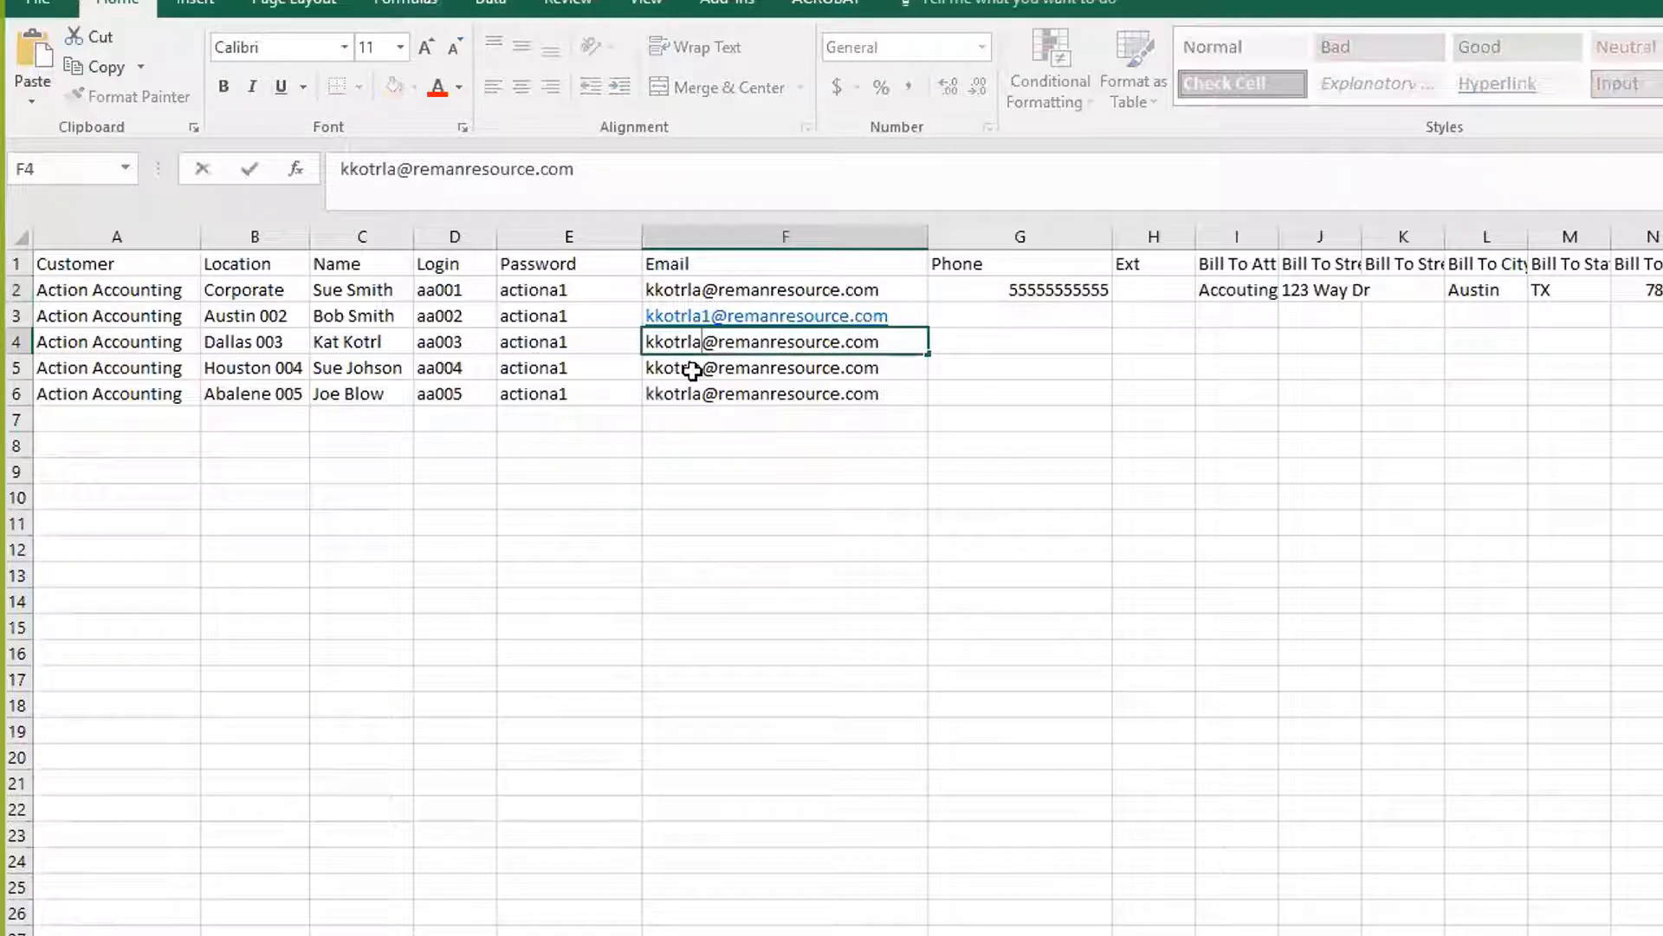
text(2)
double_click(698, 369)
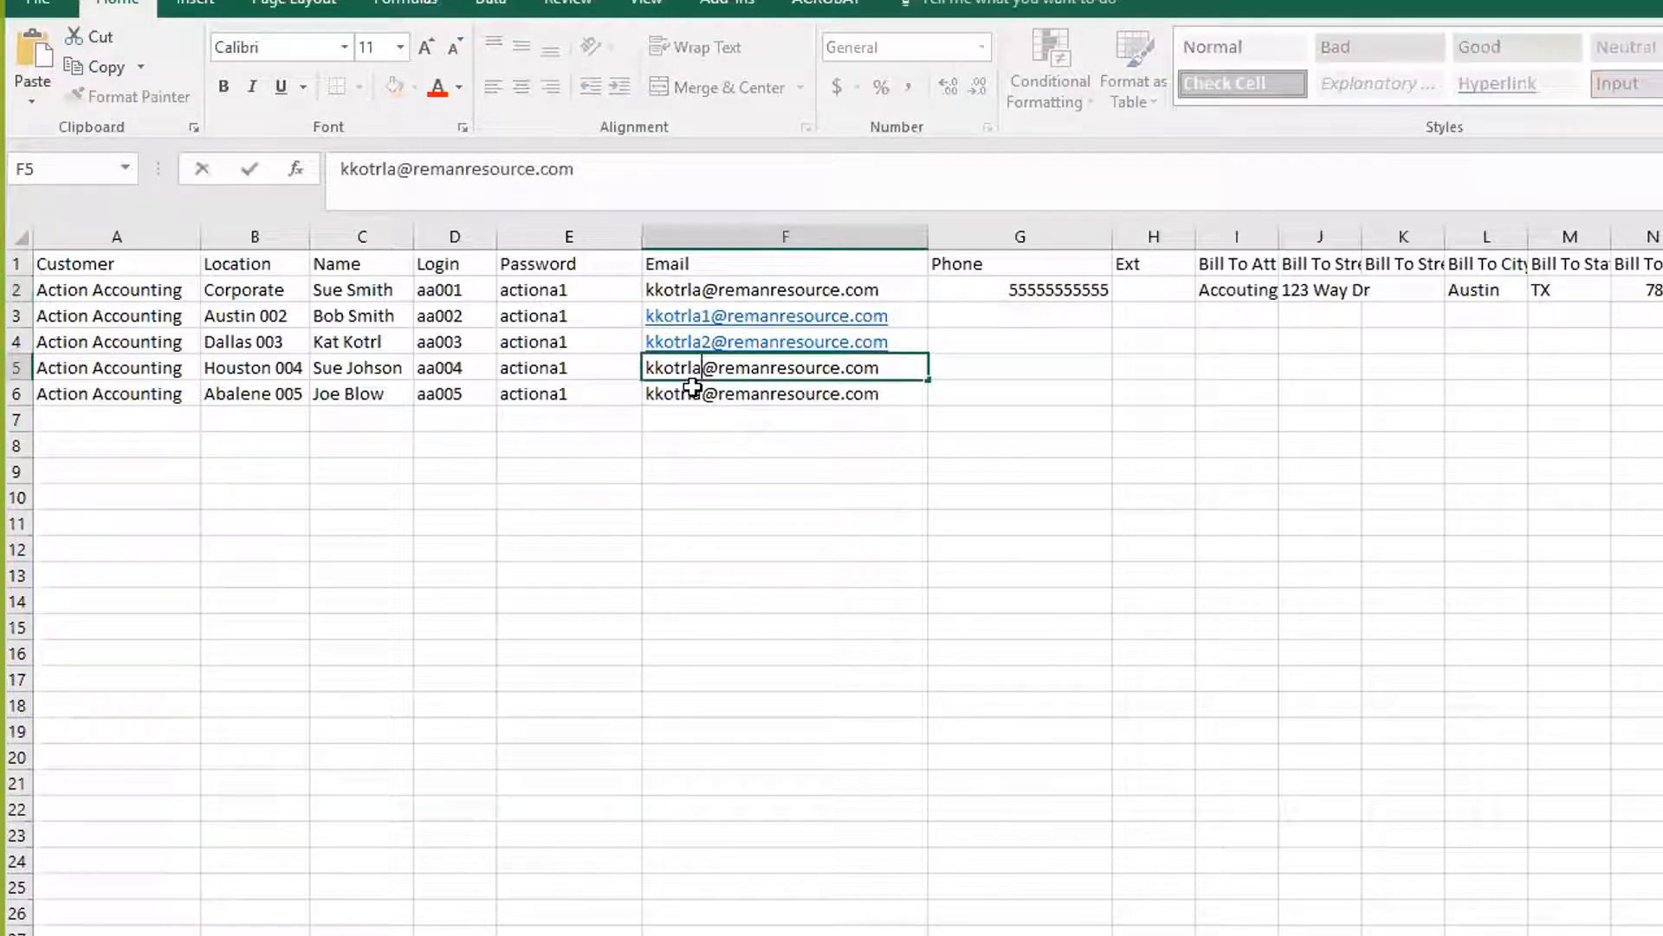
text(3)
double_click(698, 393)
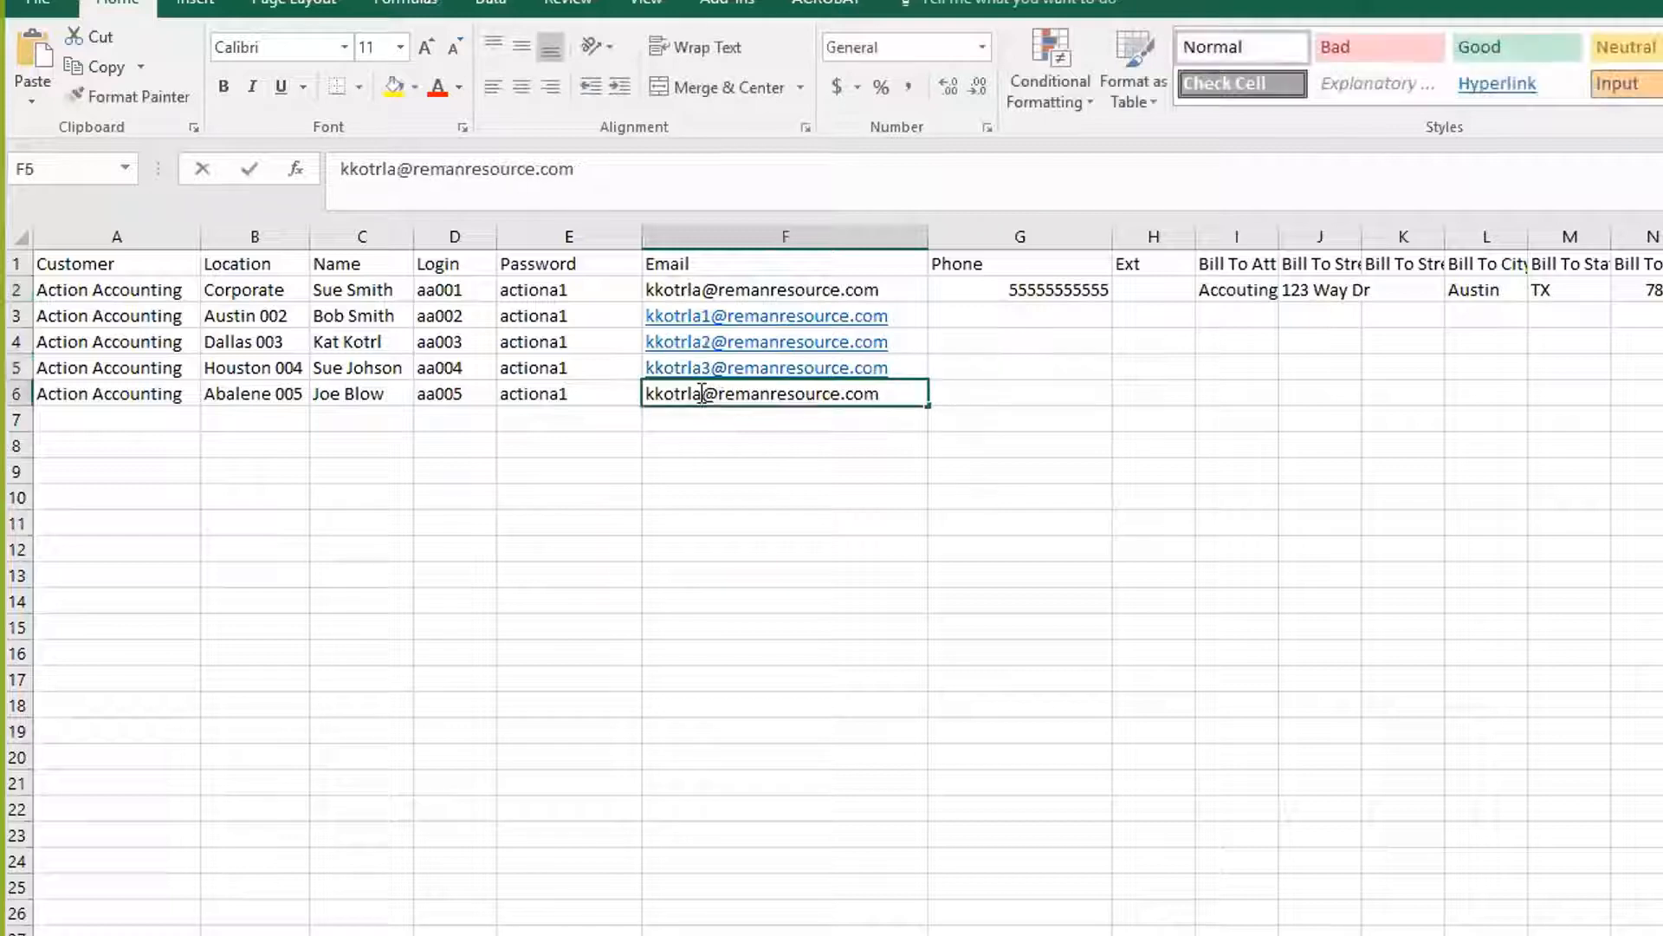
text(3)
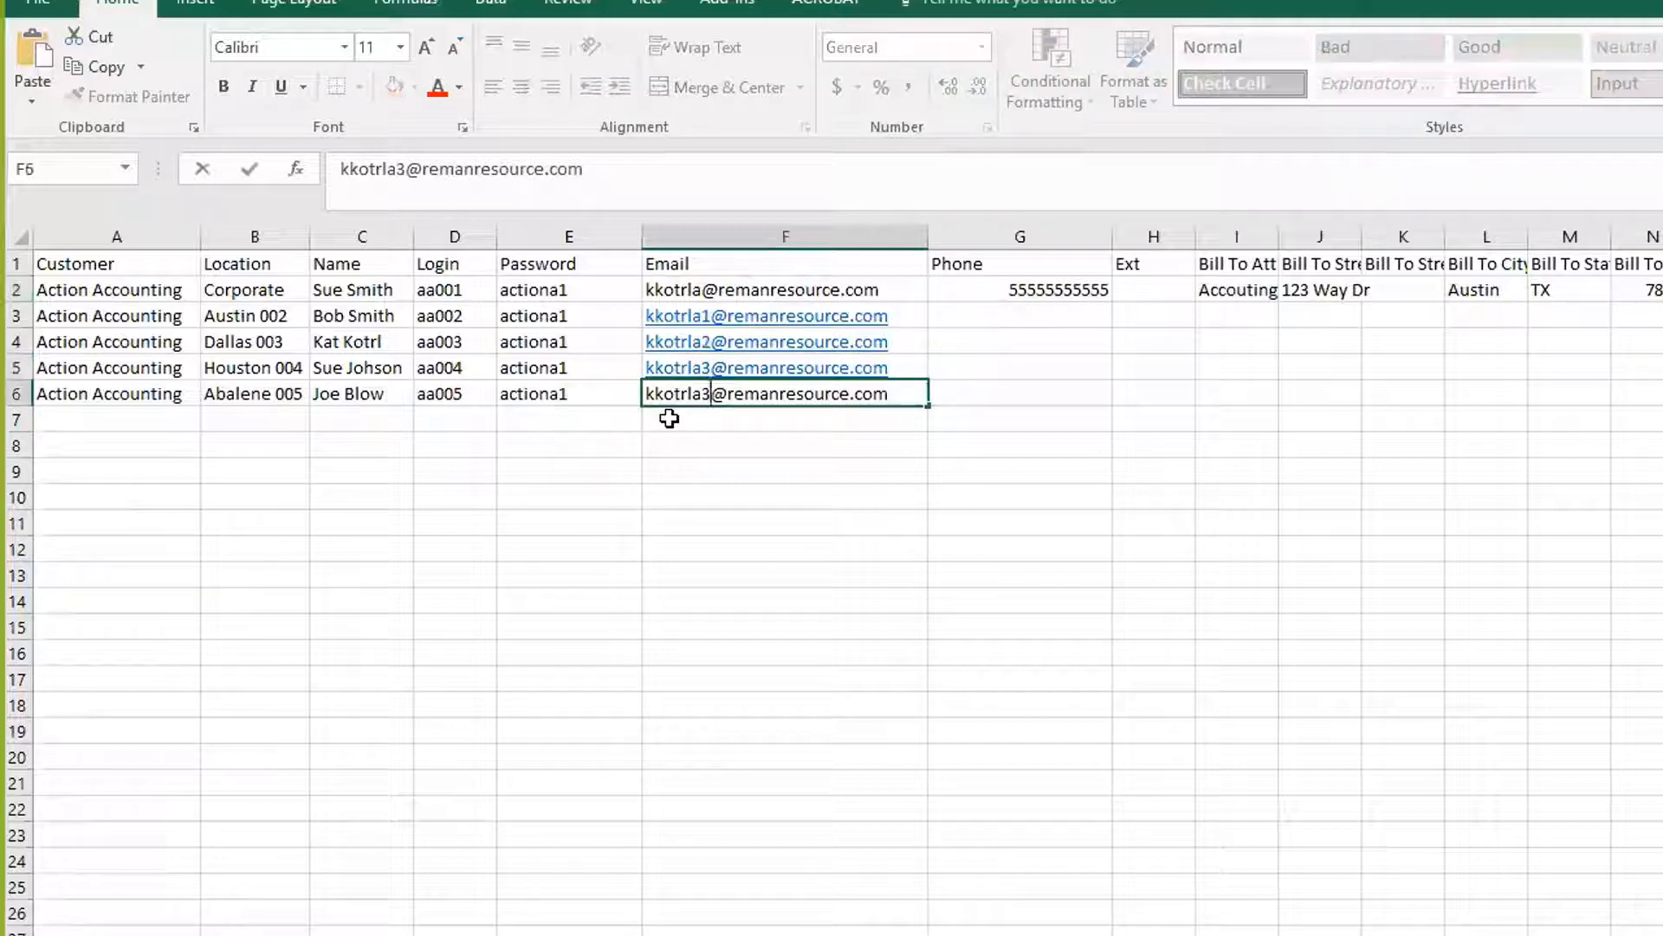
key(BackSpace)
text(4)
click(675, 479)
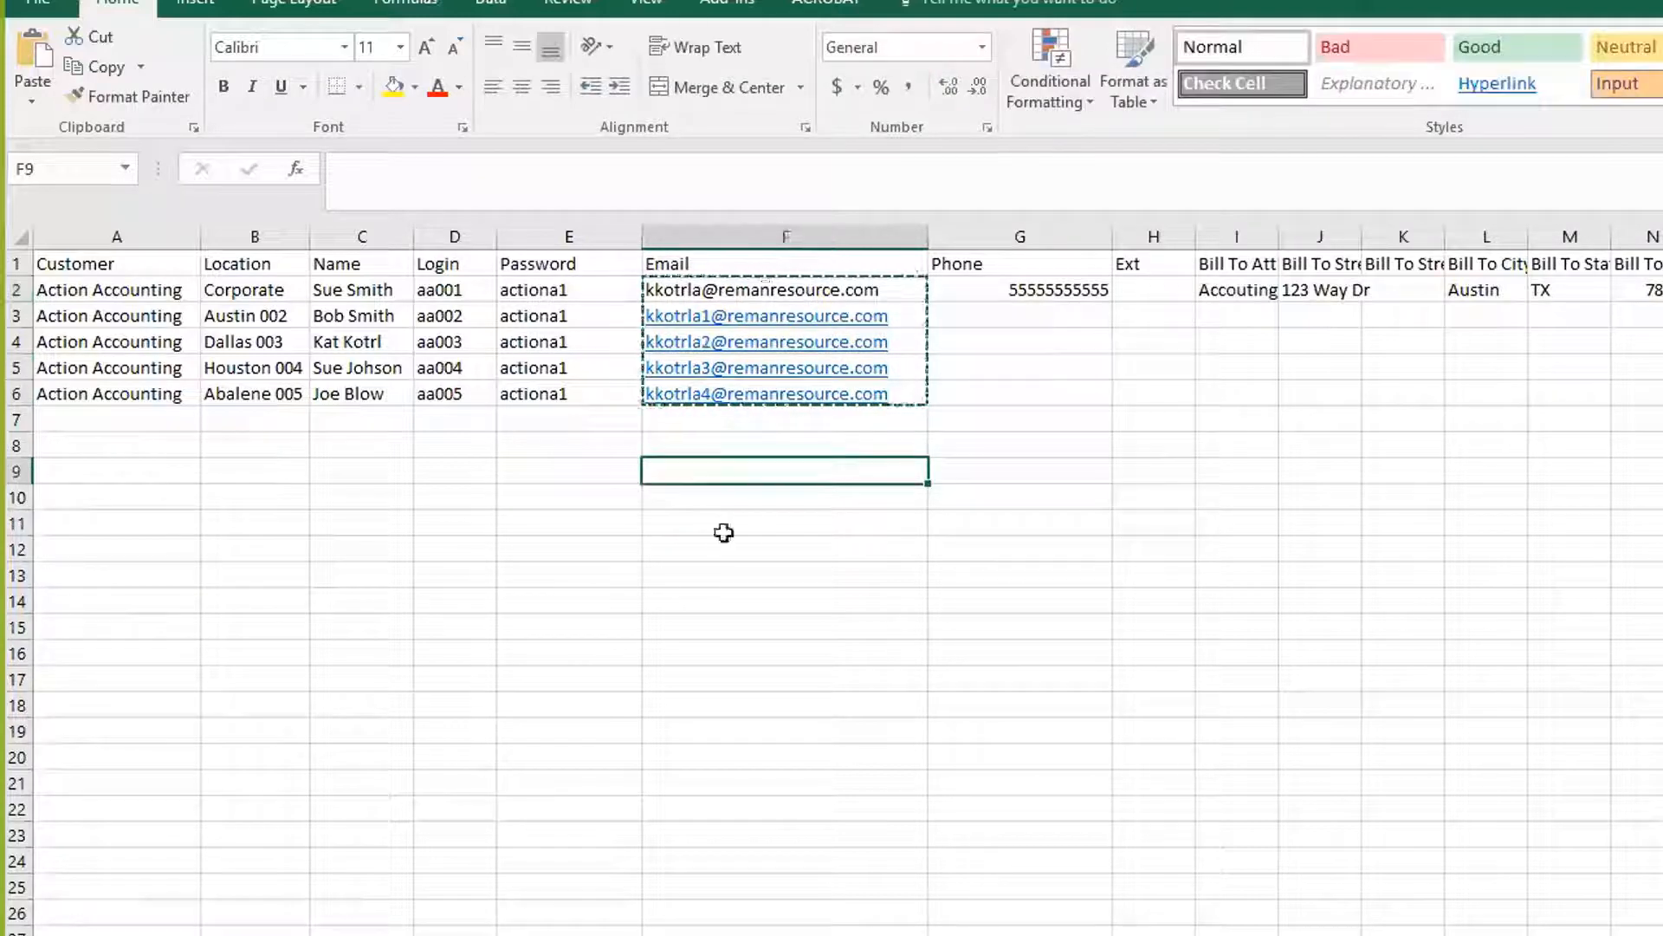
Copy the row 2 phone number into rows 3–6
click(1028, 283)
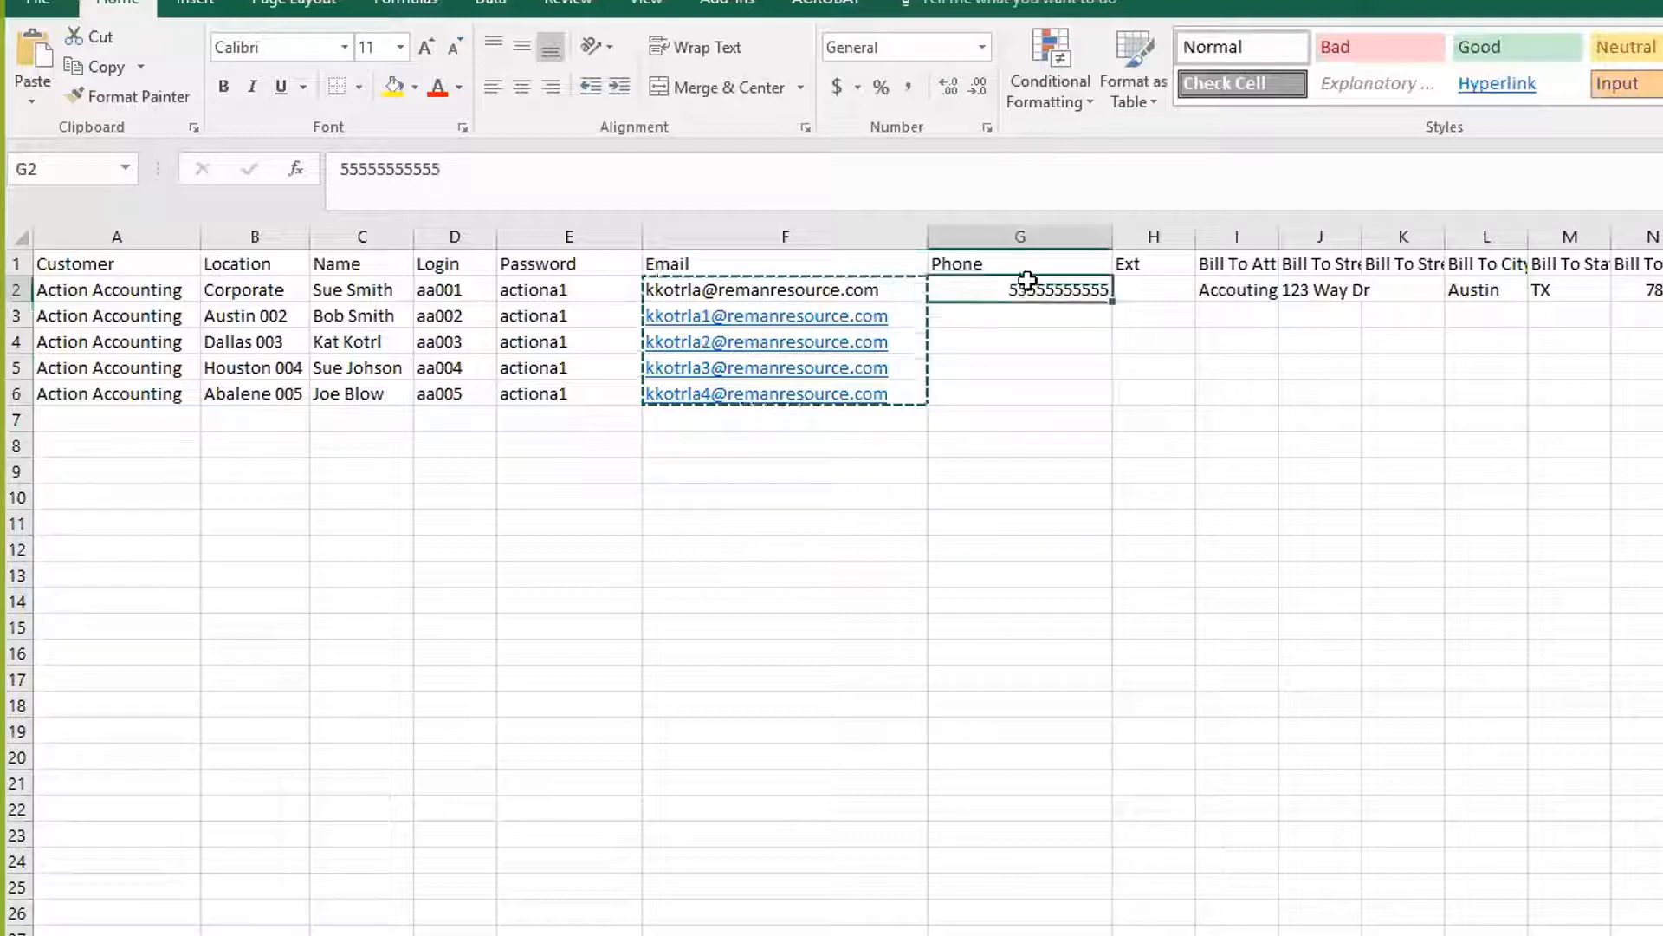
key(ctrl+c)
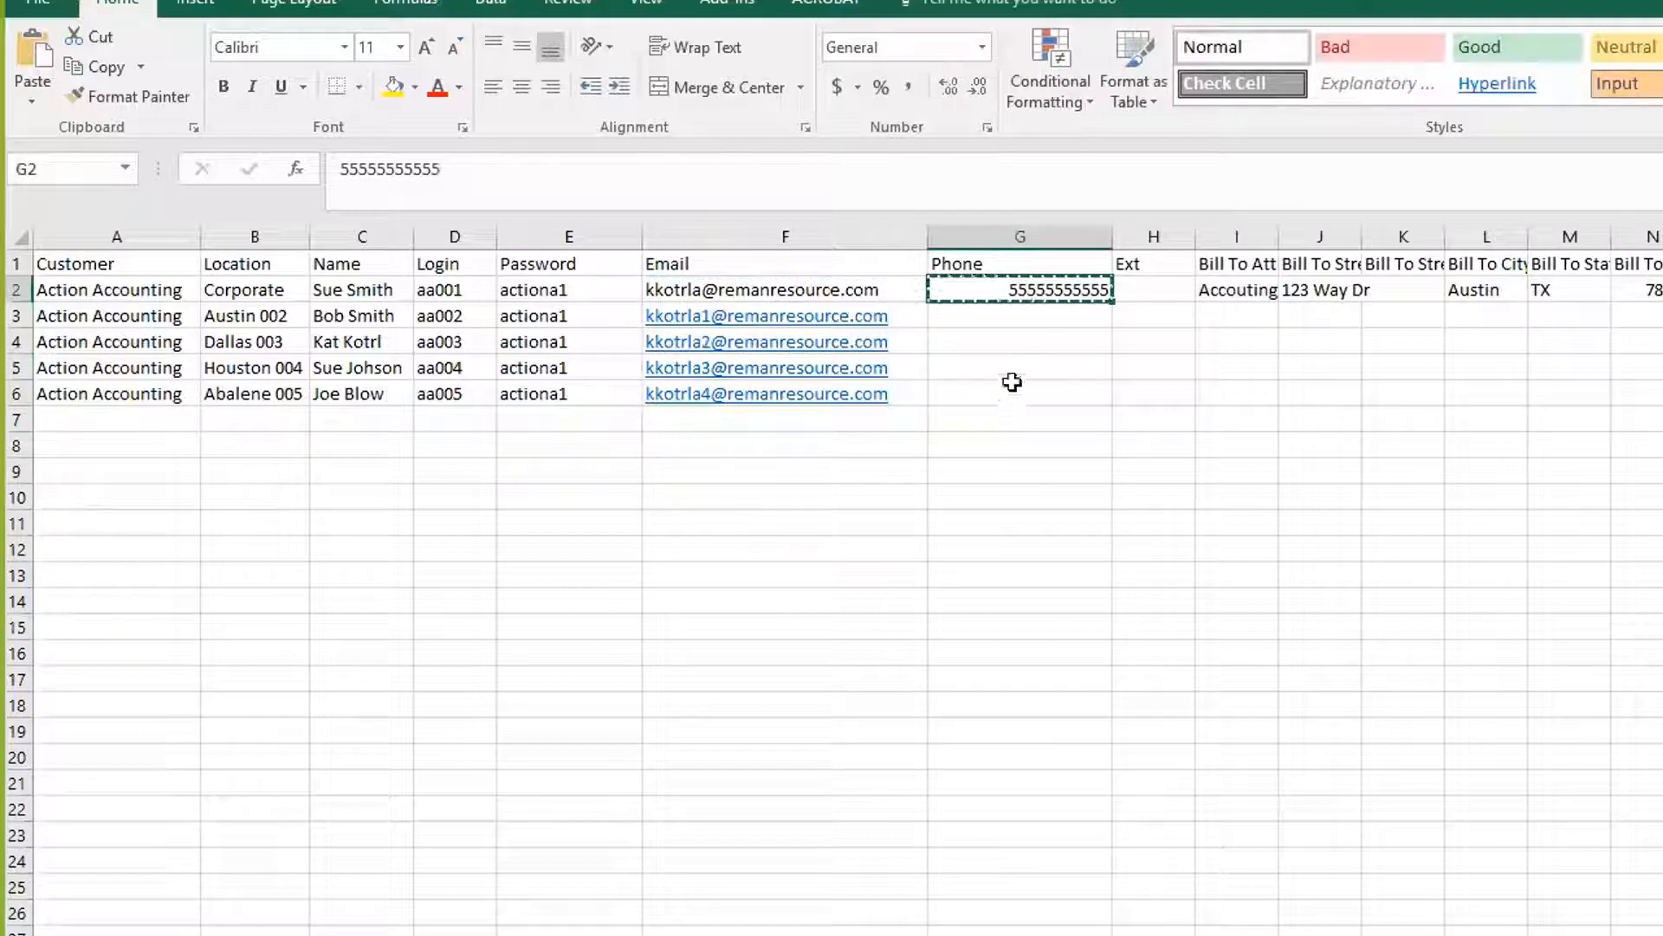
drag(1011, 315, 1010, 395)
key(ctrl+v)
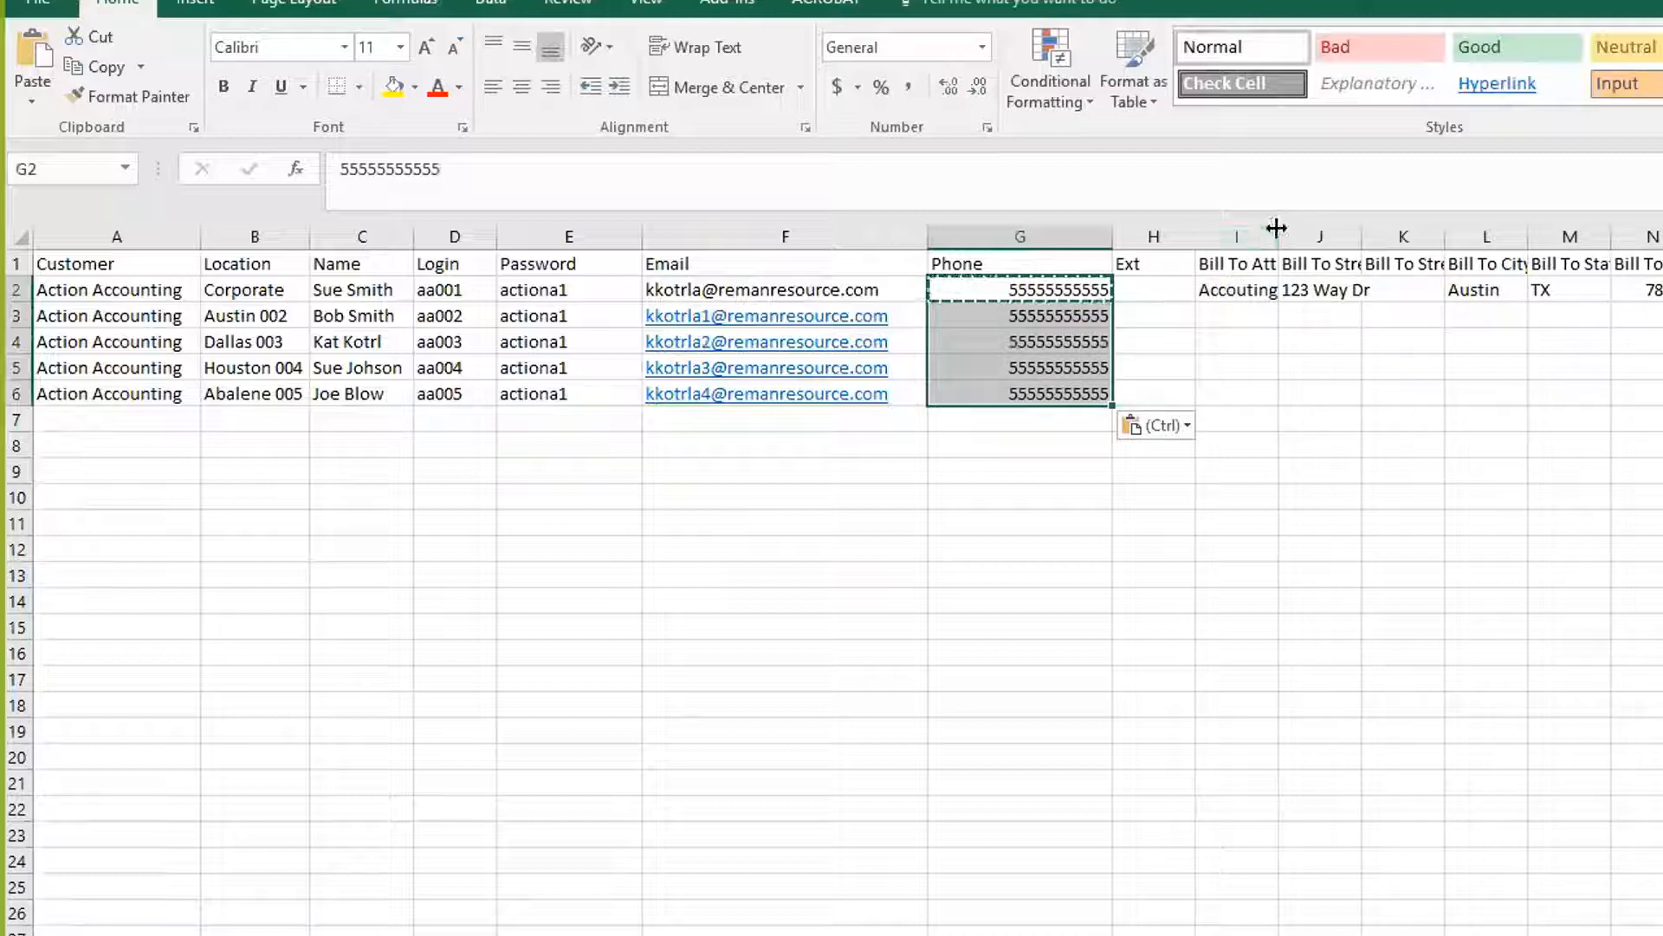
Widen the Bill To Attn column and copy row 2's Bill To details into rows 3–6
drag(1277, 228, 1403, 228)
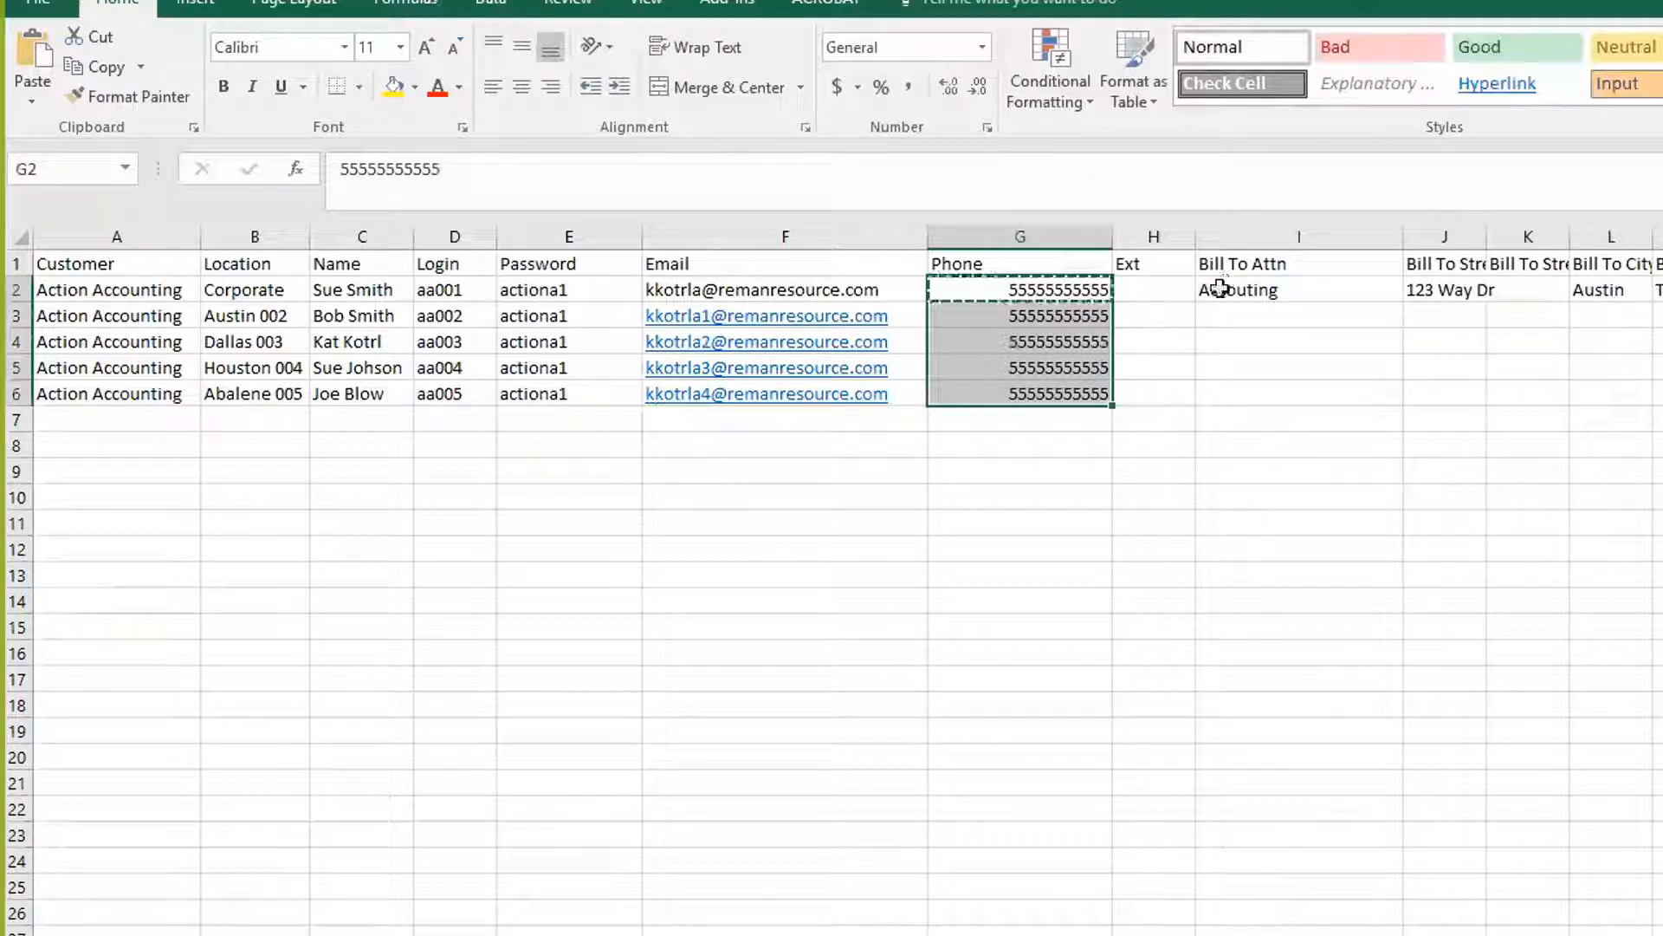
click(1237, 239)
click(1223, 288)
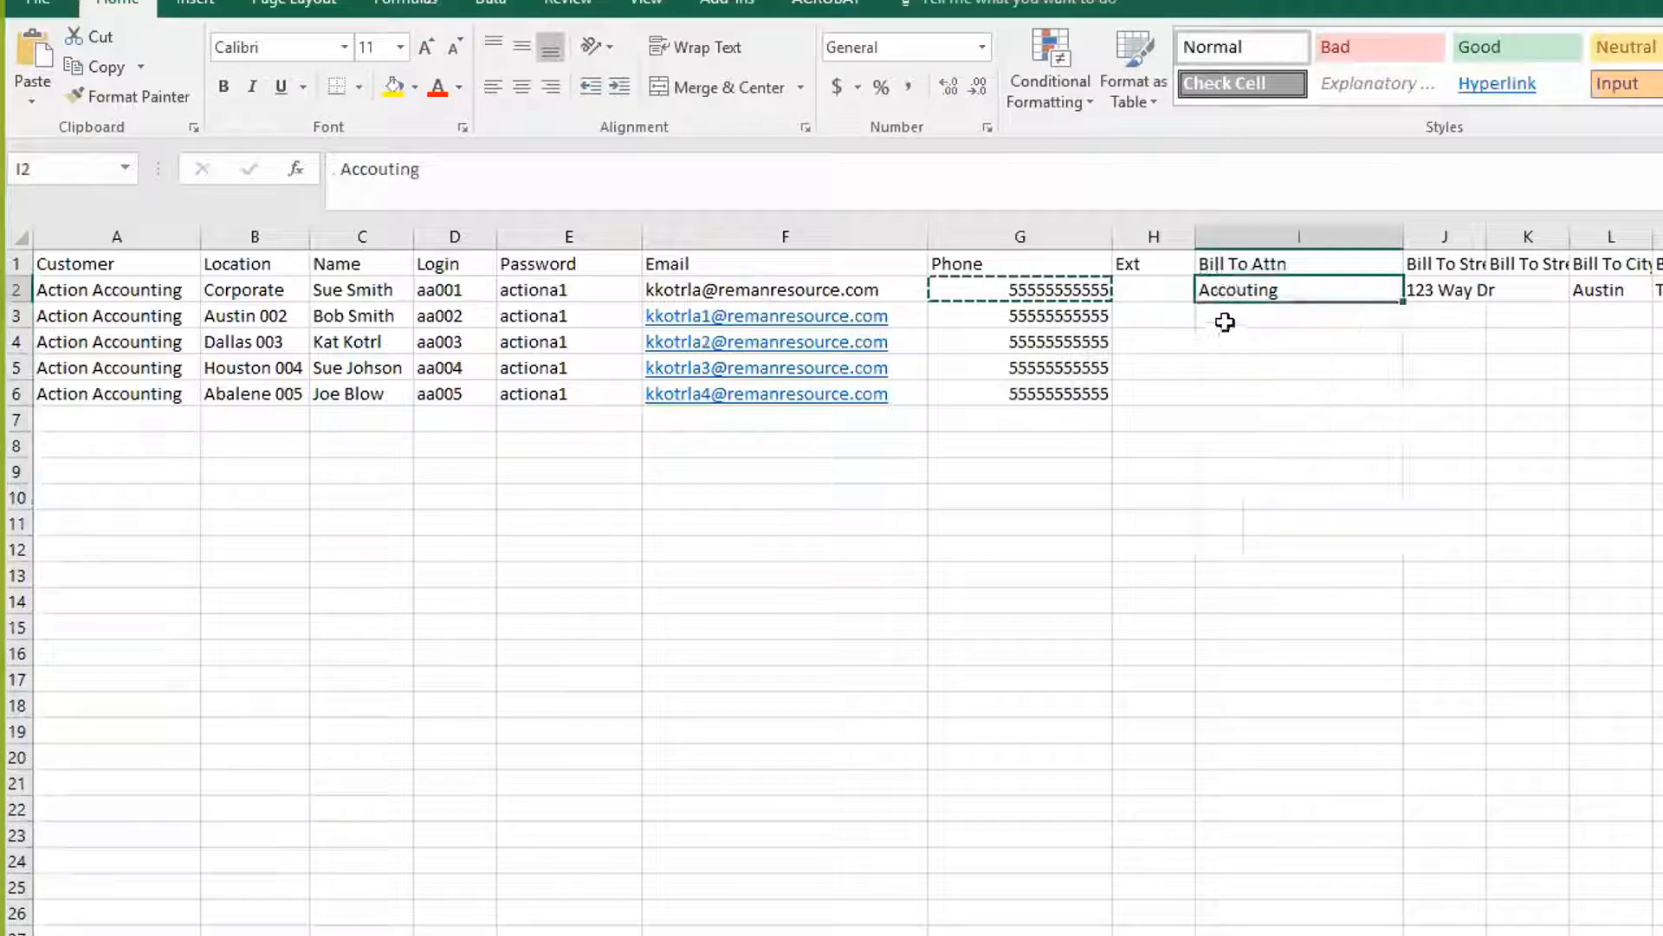
click(1224, 322)
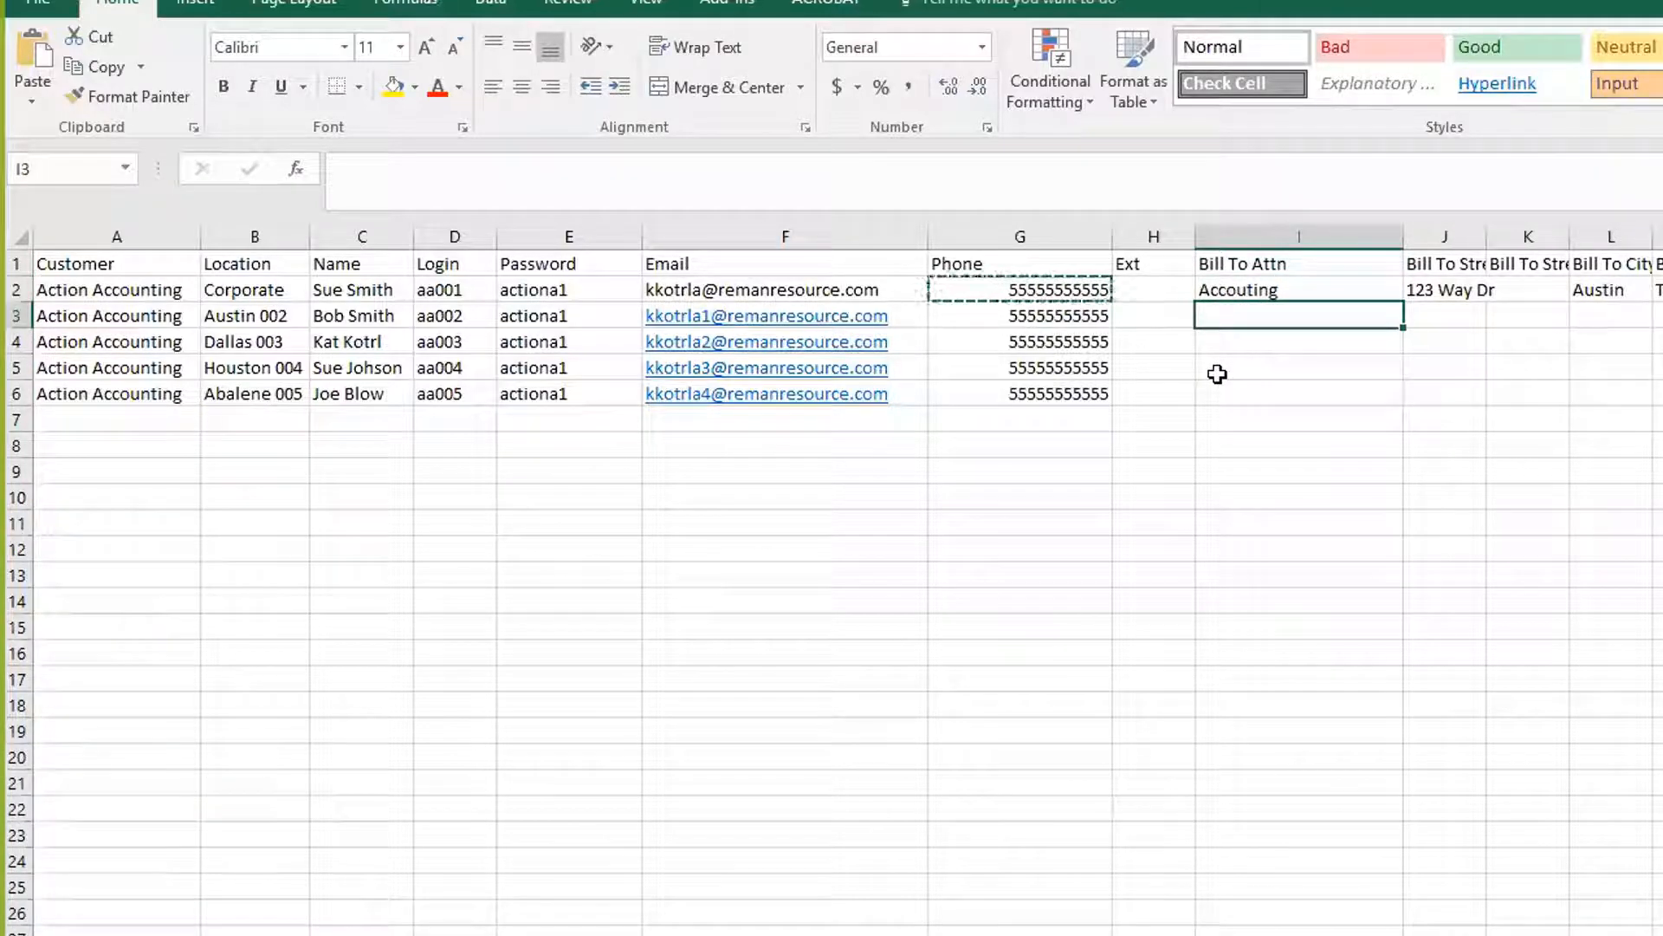
click(1248, 295)
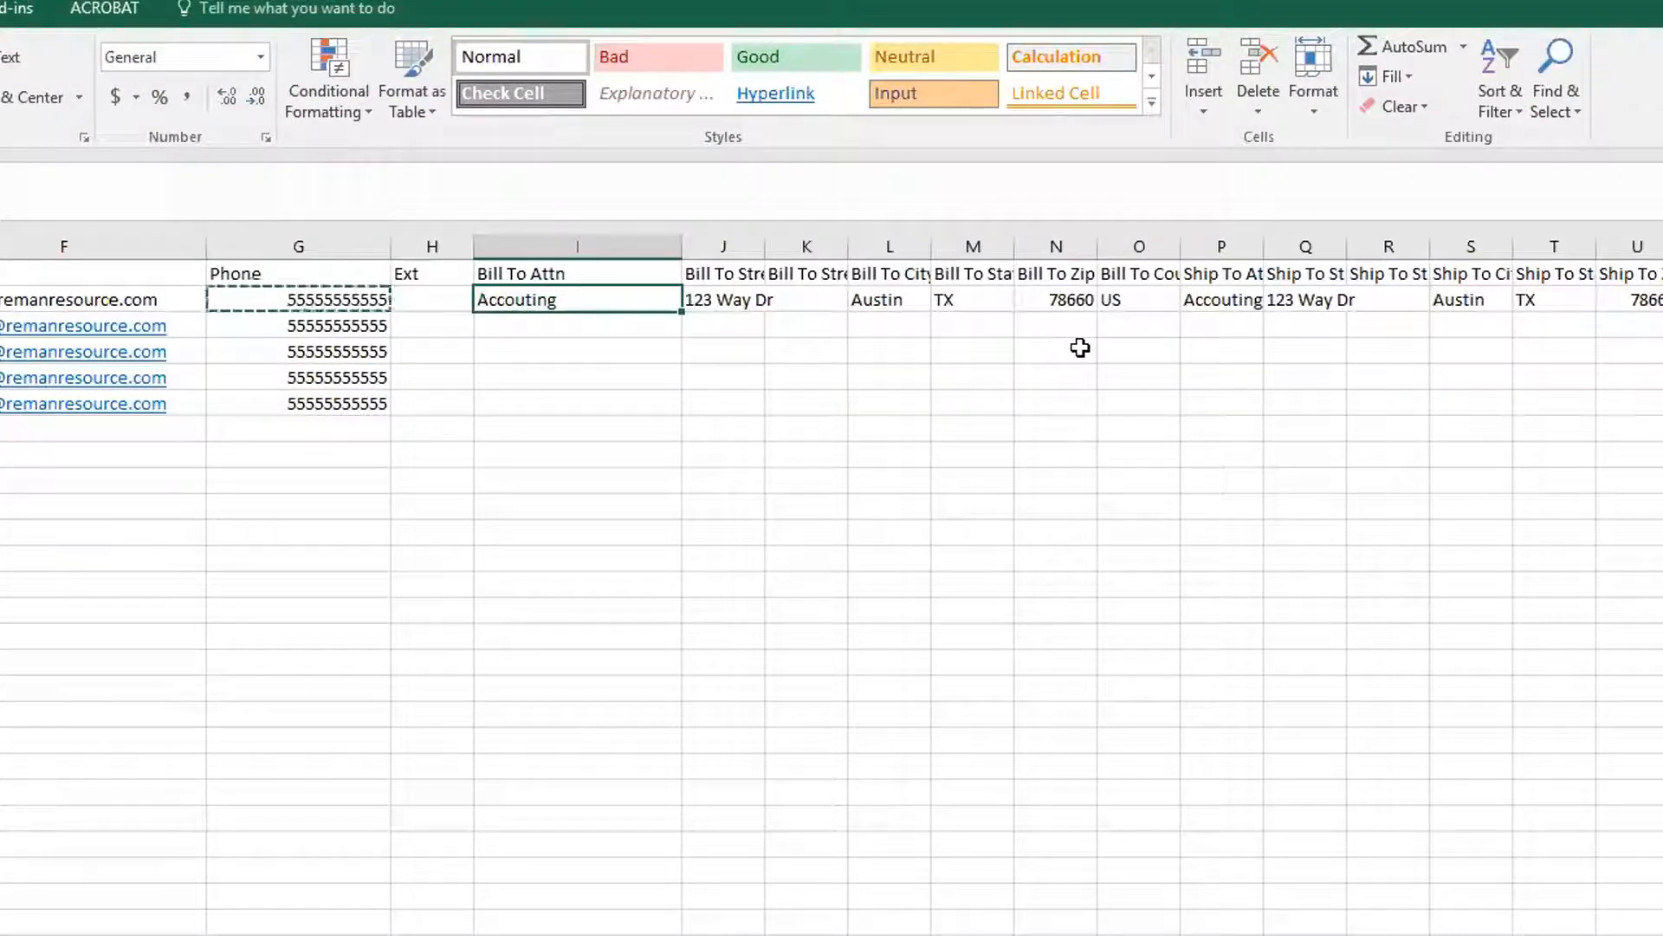
shift+click(1126, 301)
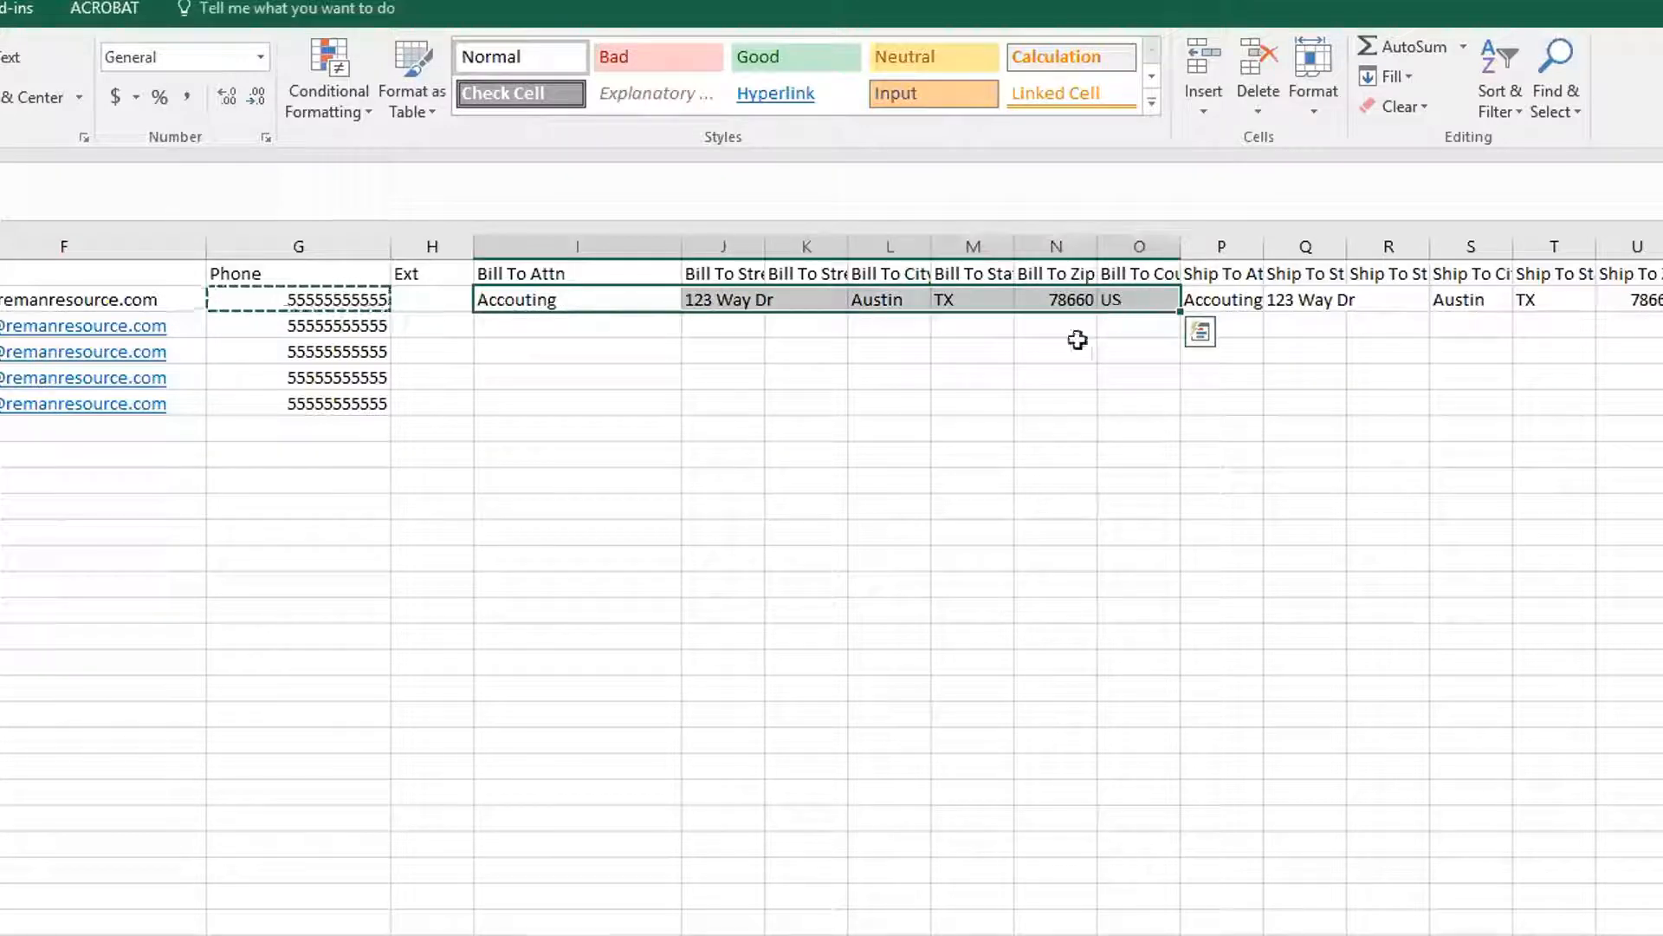
key(ctrl+c)
shift+click(1122, 429)
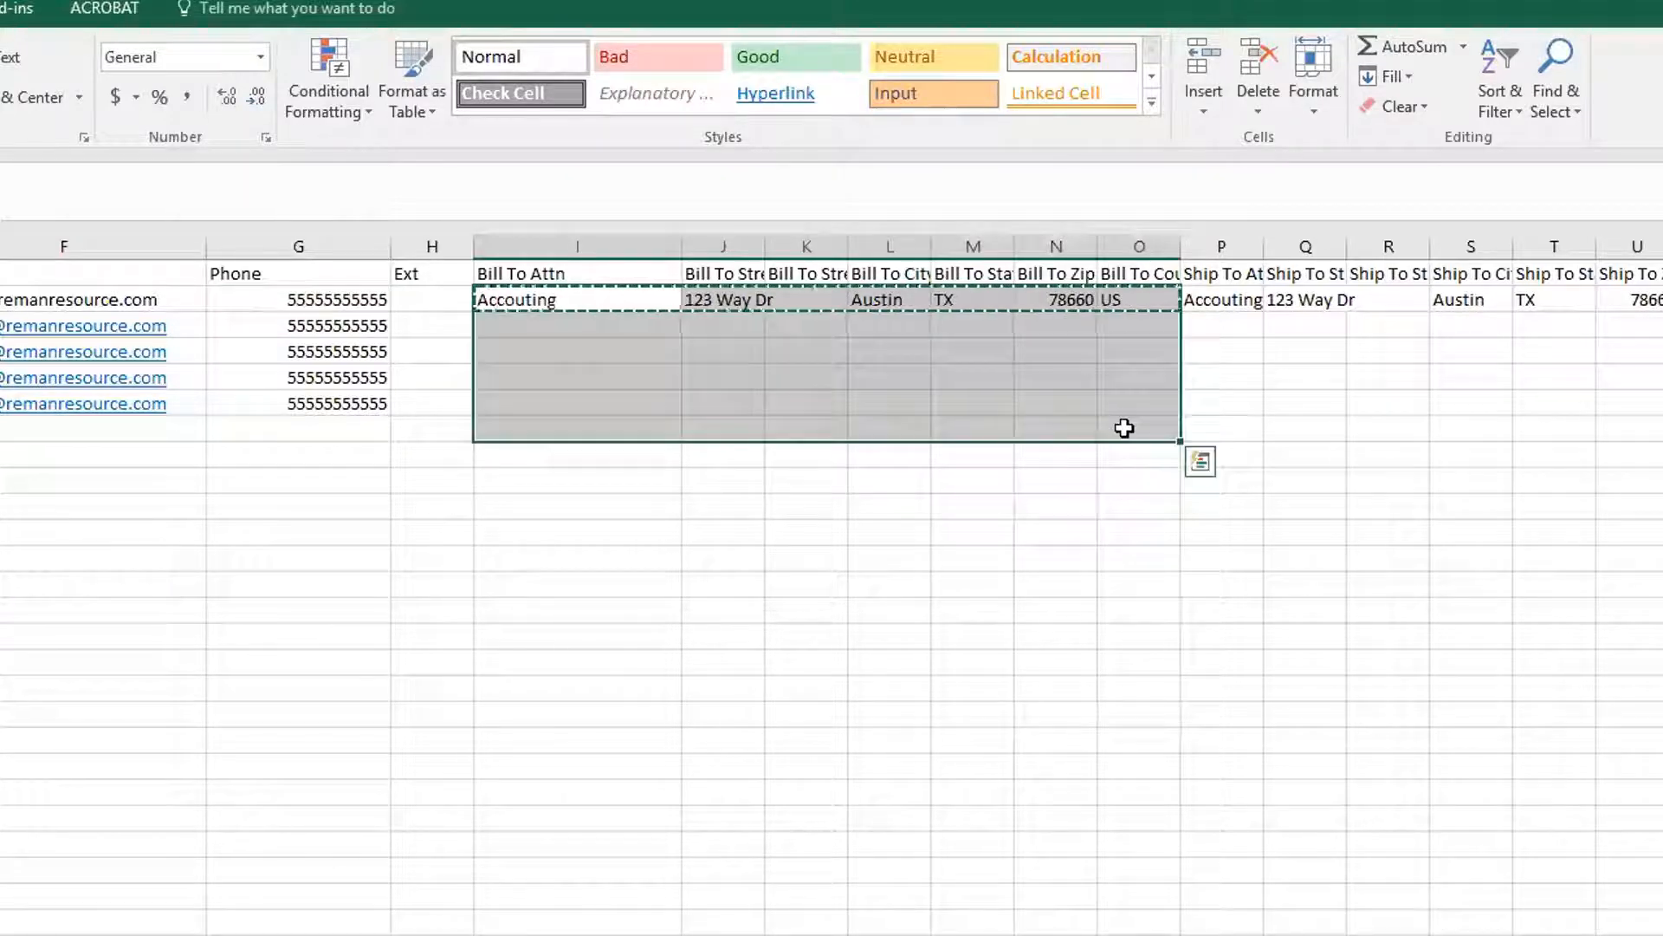
key(ctrl+v)
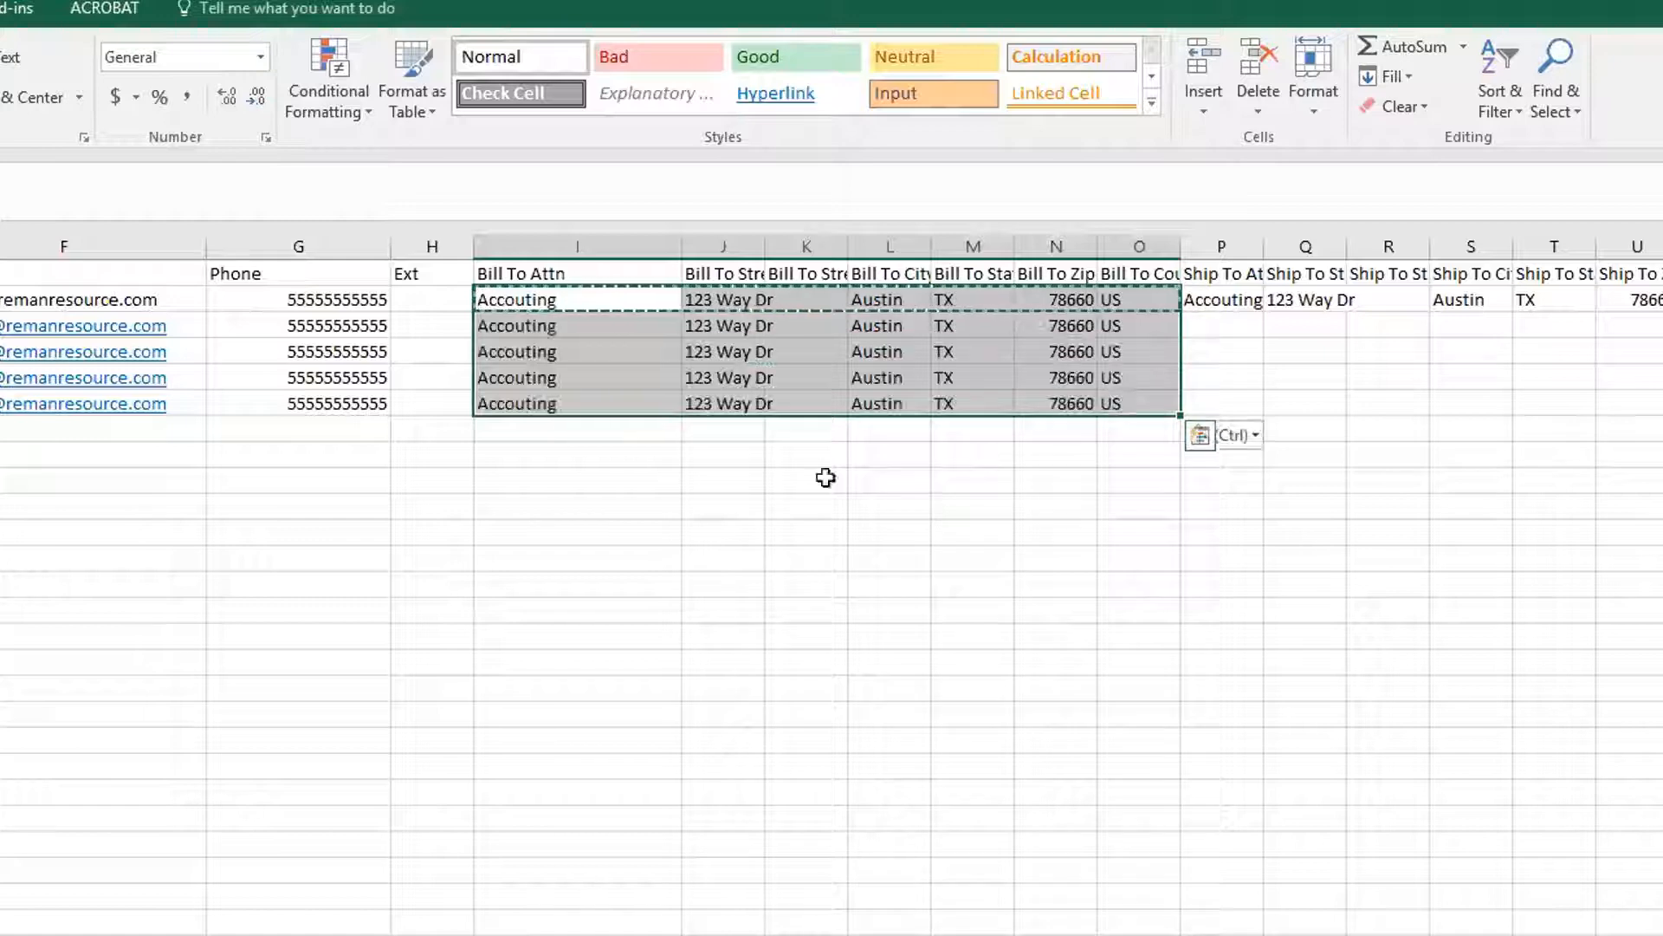
click(736, 479)
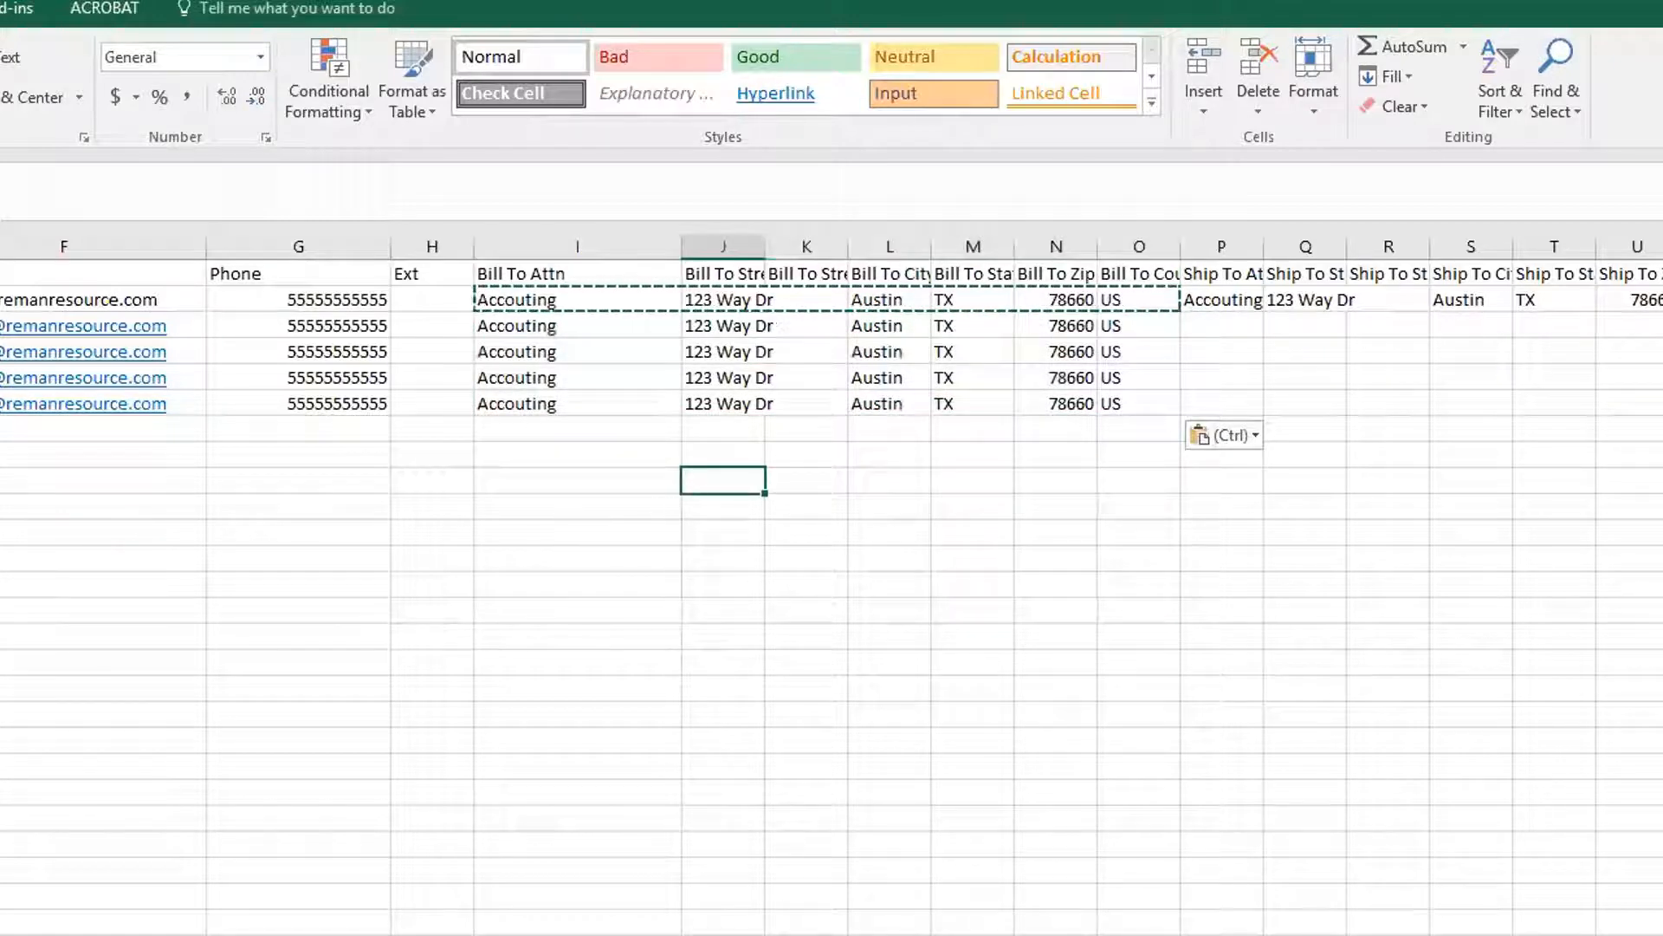
scroll(832, 519, right, 3)
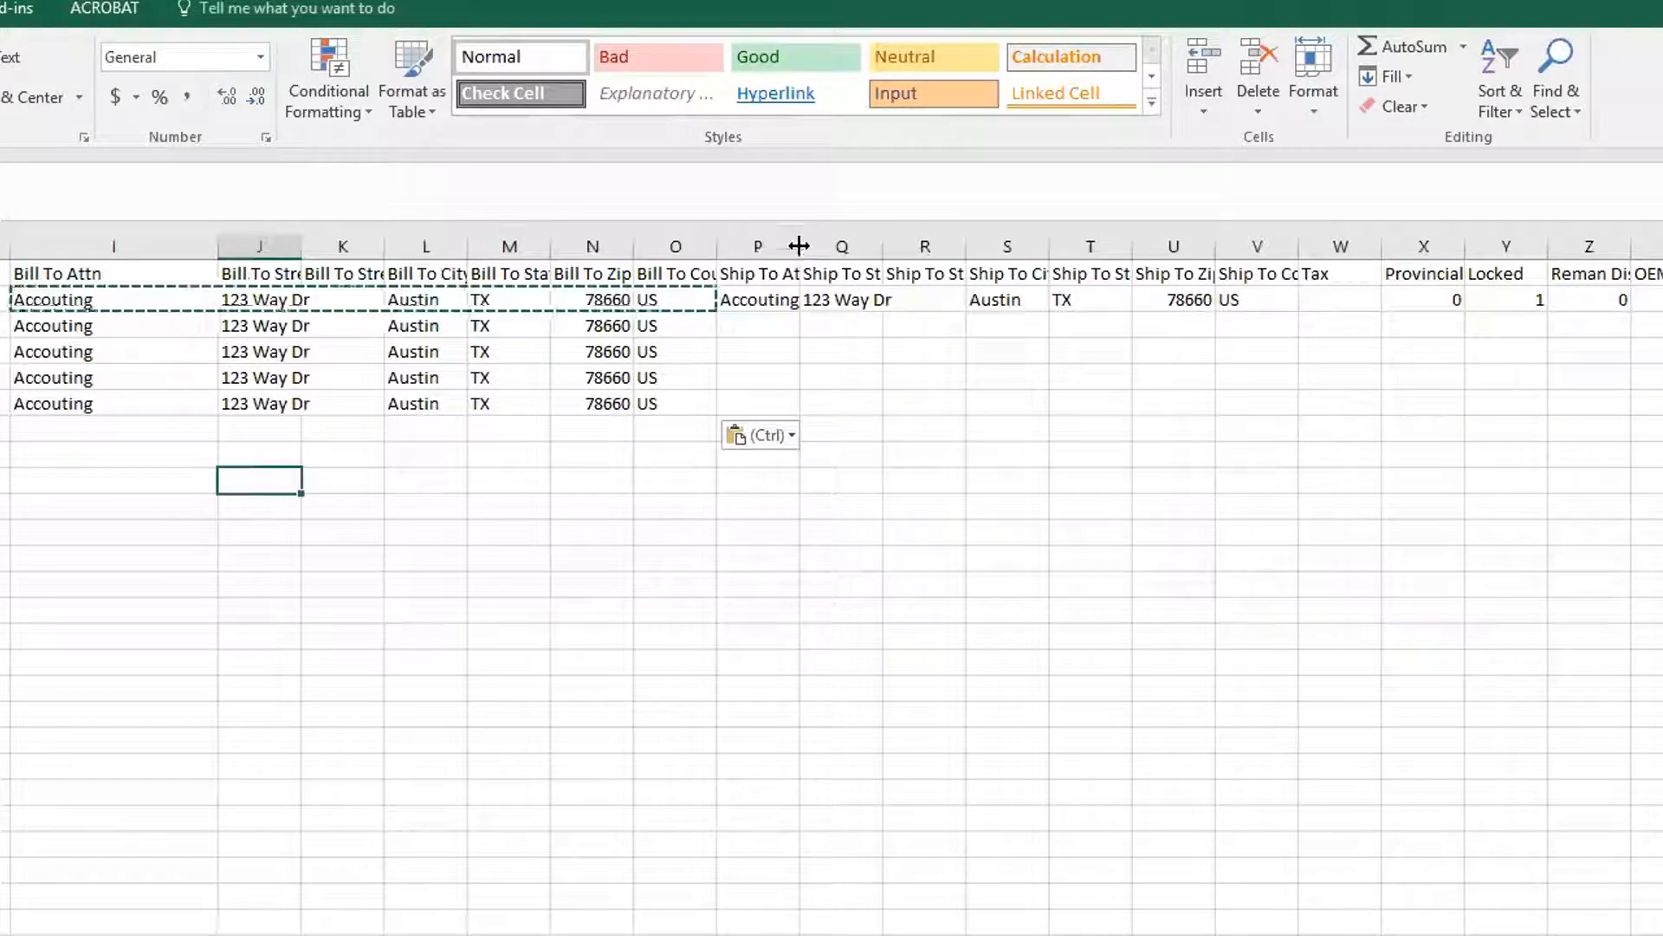
drag(799, 245, 839, 243)
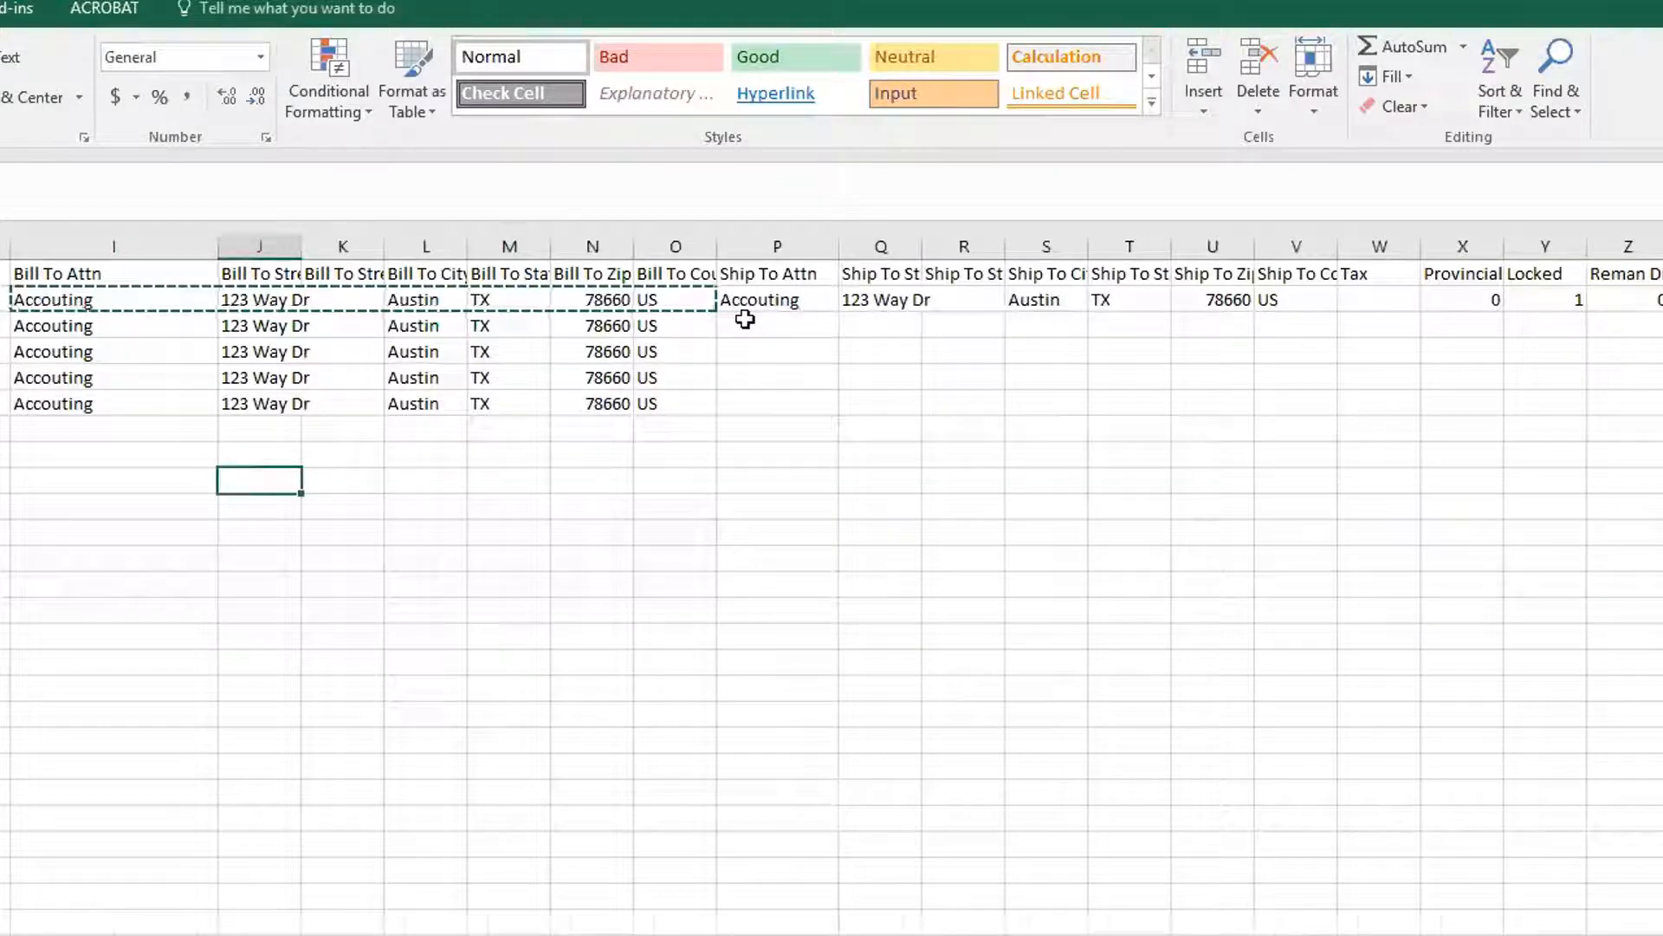
Enter a new purchaser's name as Ship To Attn in P3 and copy it to P4:P6
scroll(746, 320, left, 2)
click(959, 333)
text(Bob Smith)
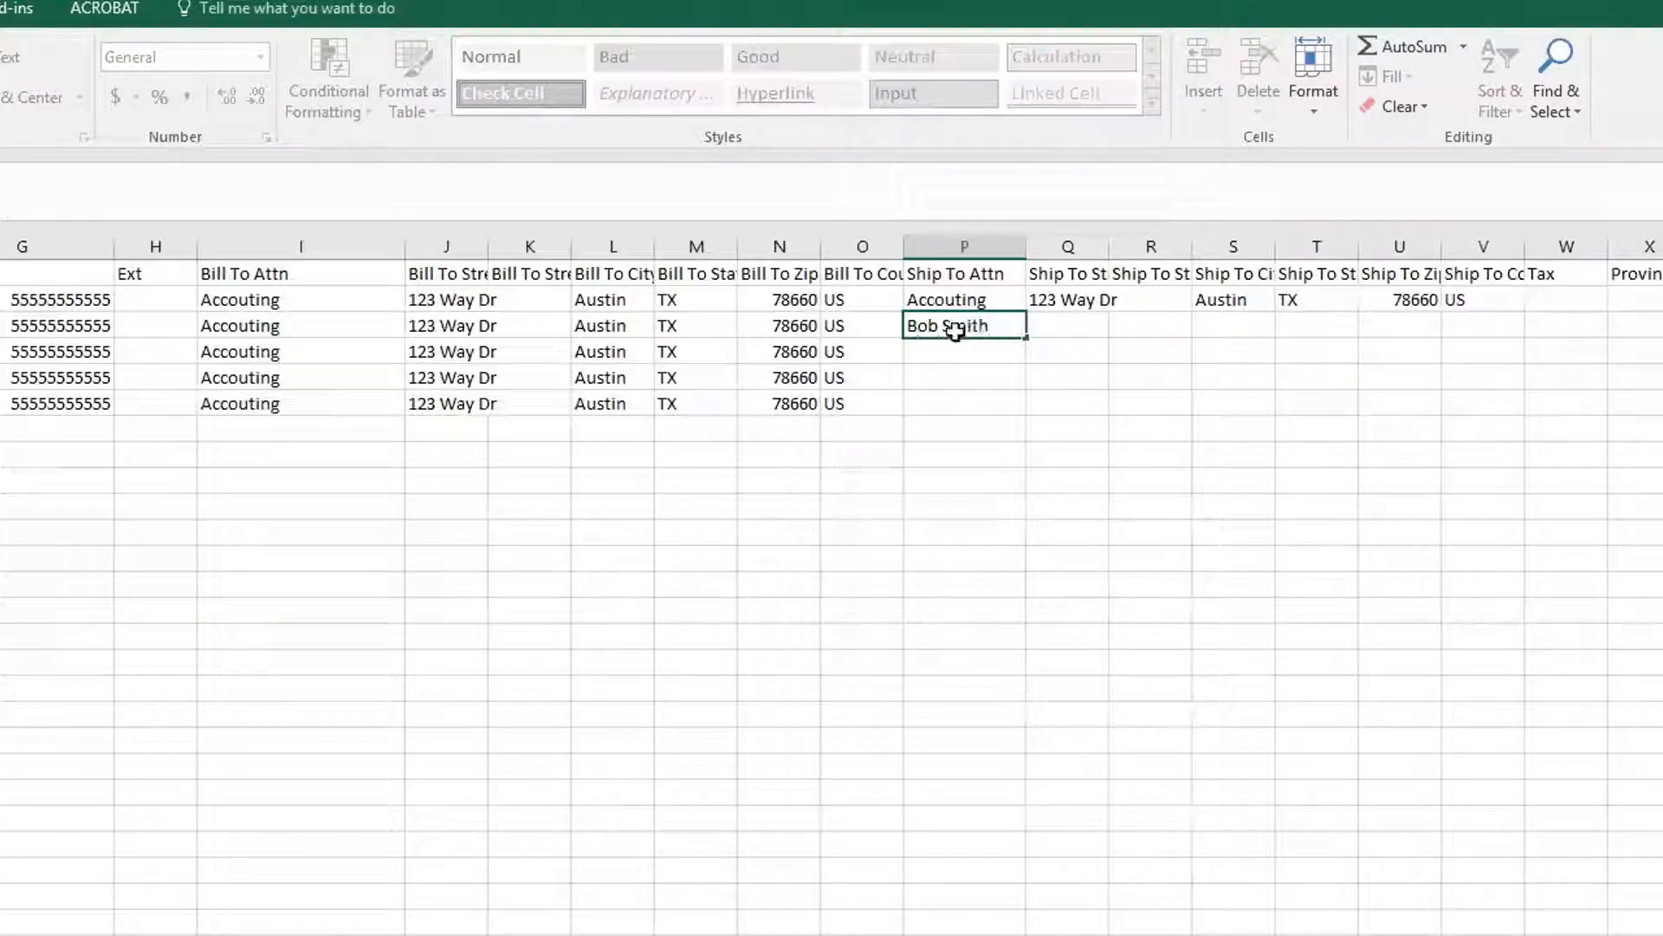
key(Tab)
click(953, 329)
key(ctrl+c)
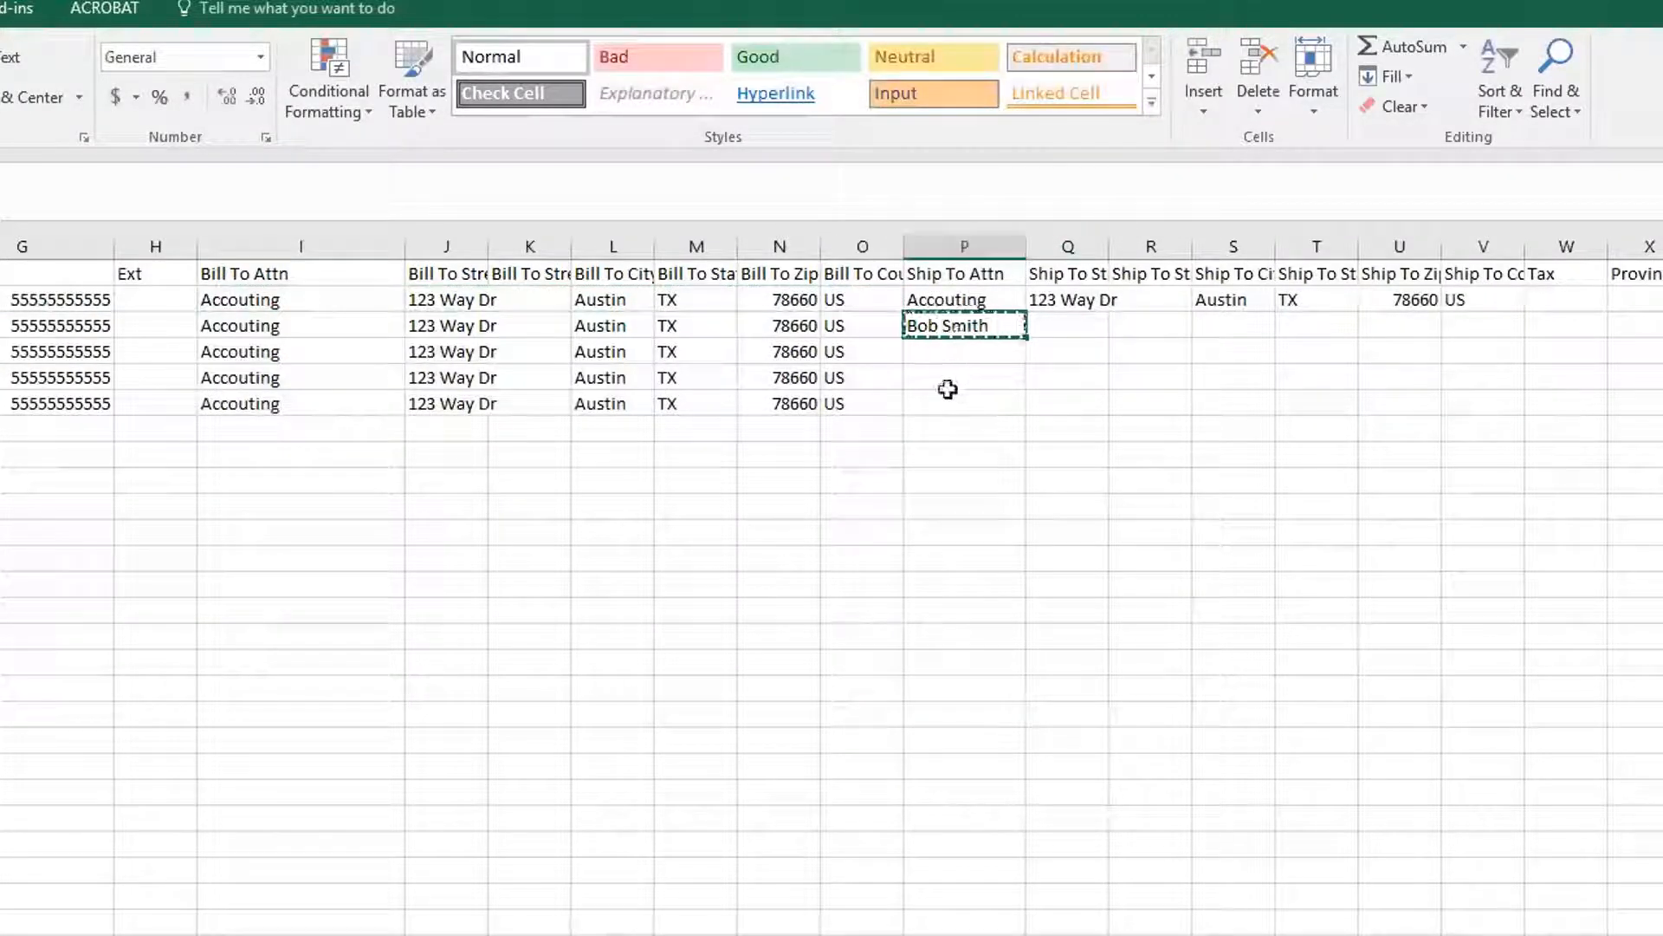
drag(947, 351, 944, 404)
key(ctrl+v)
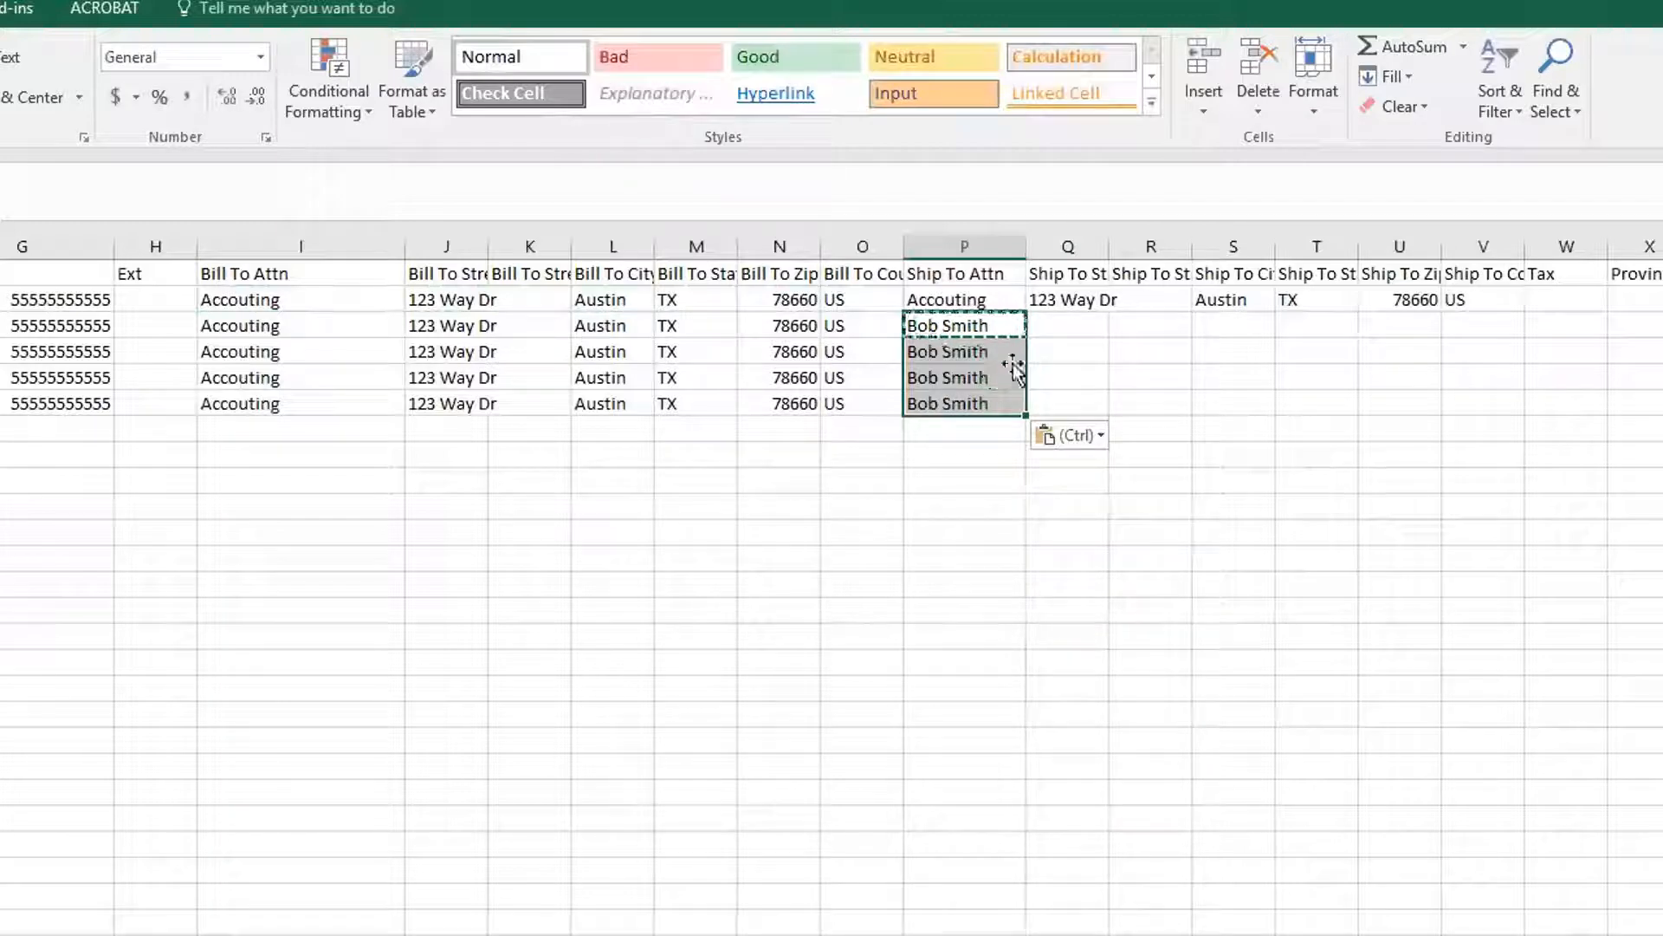
Copy row 2's Ship To address fields into rows 3–6
click(1062, 294)
click(1062, 324)
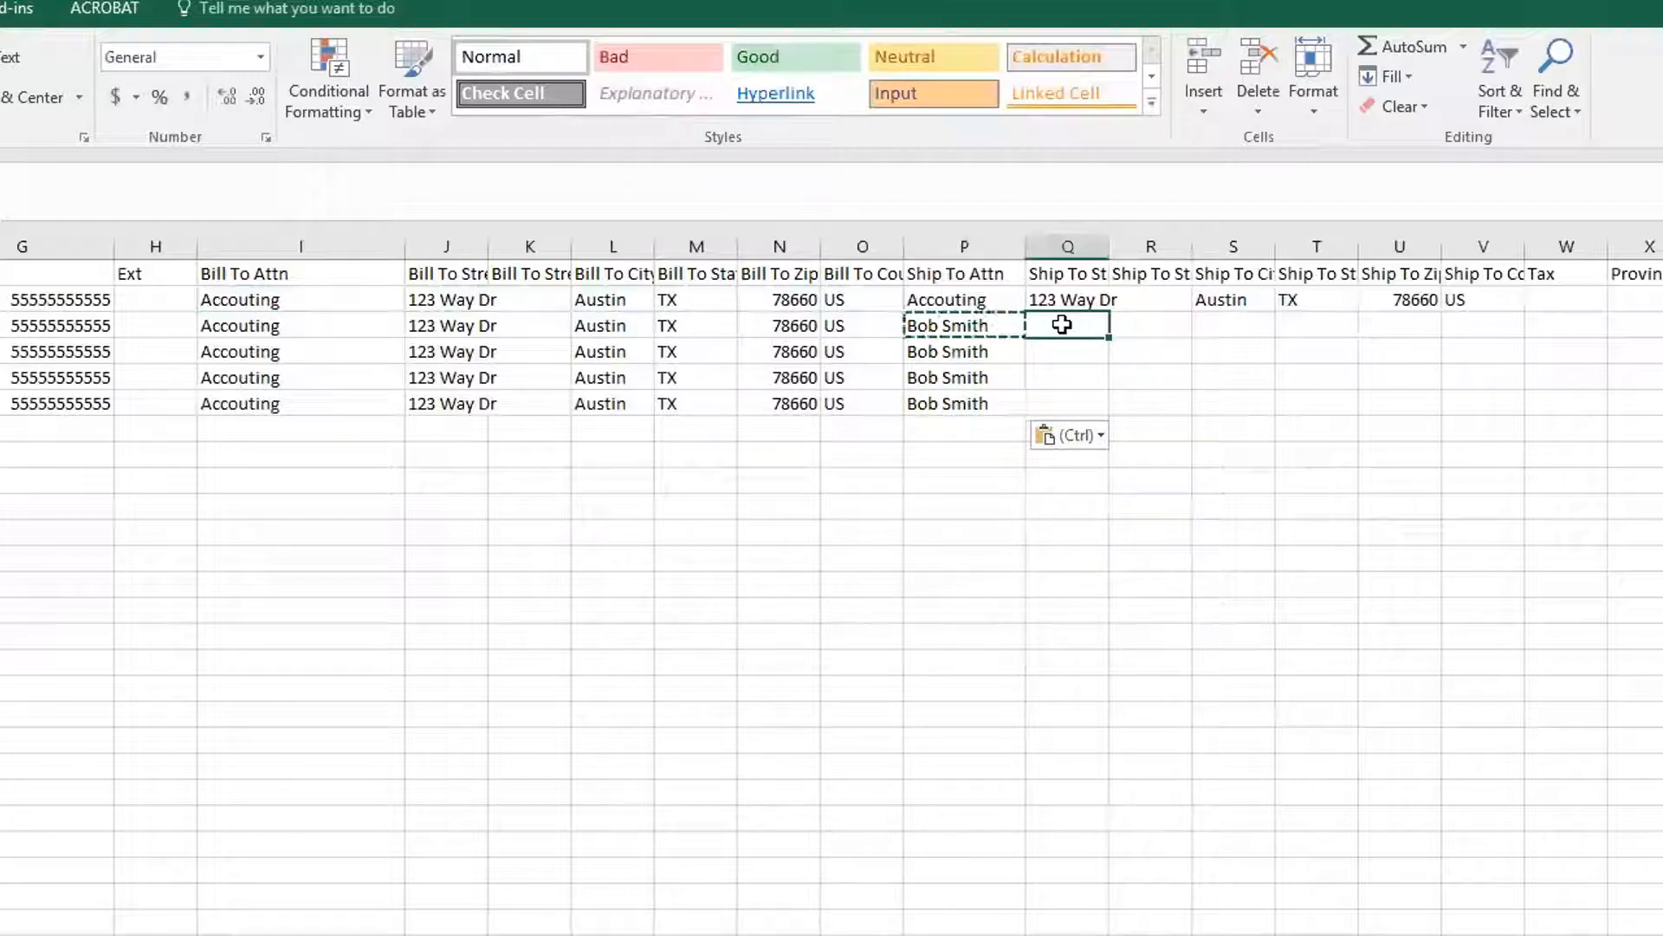
text(234 Way Dr.)
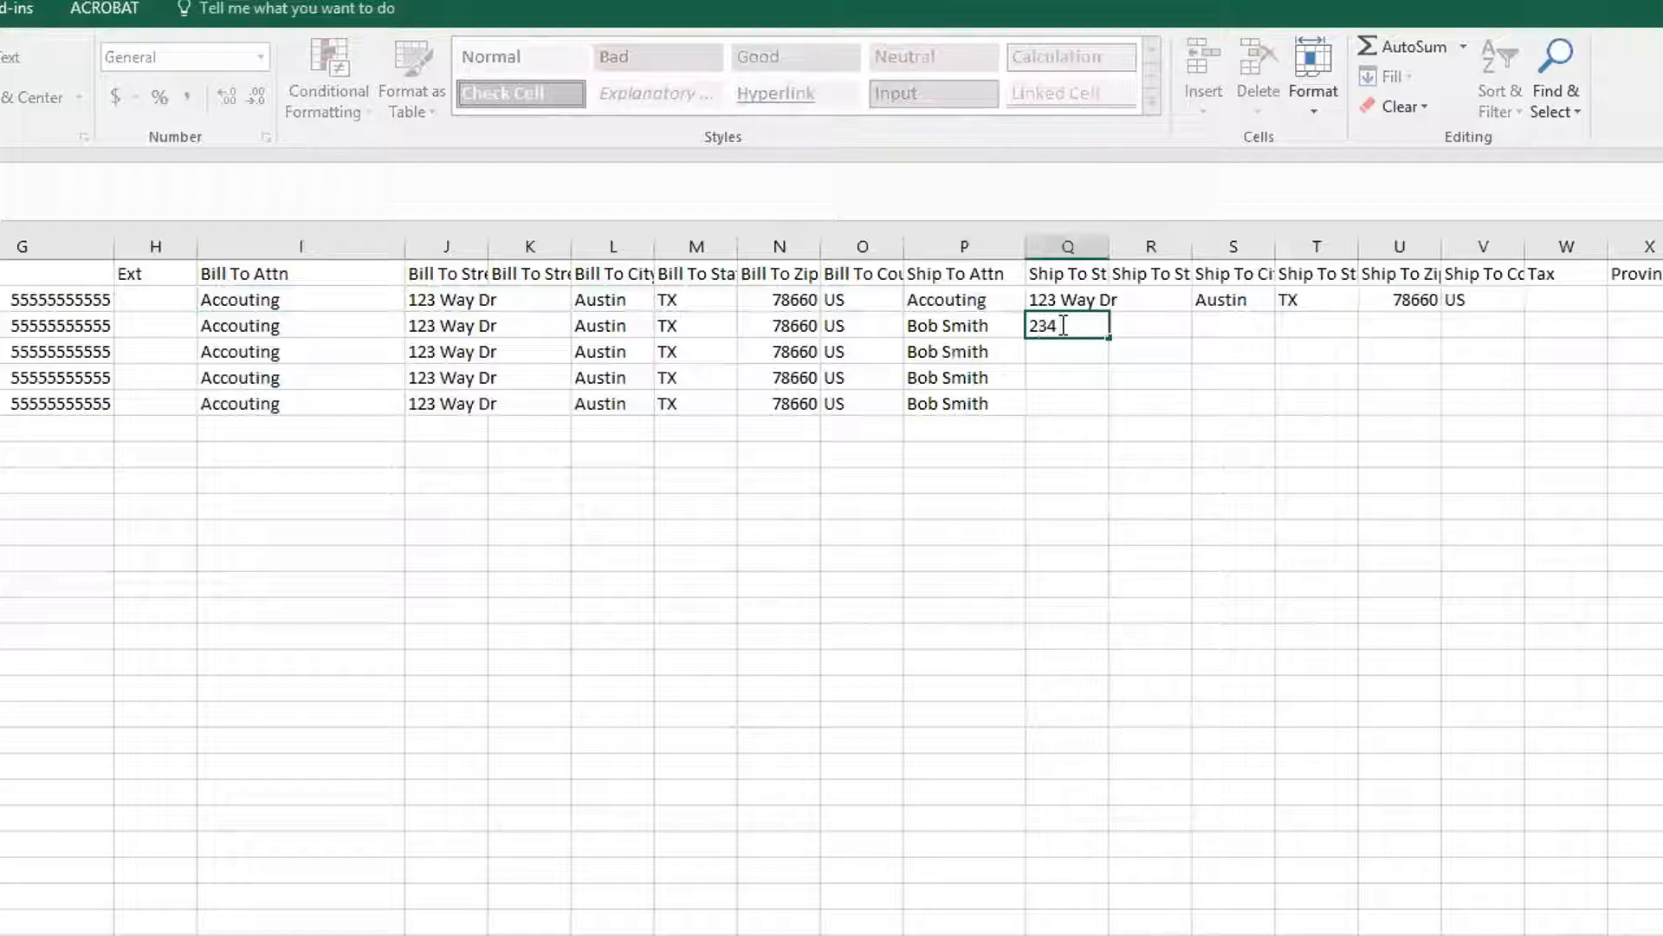
click(958, 330)
key(ctrl+c)
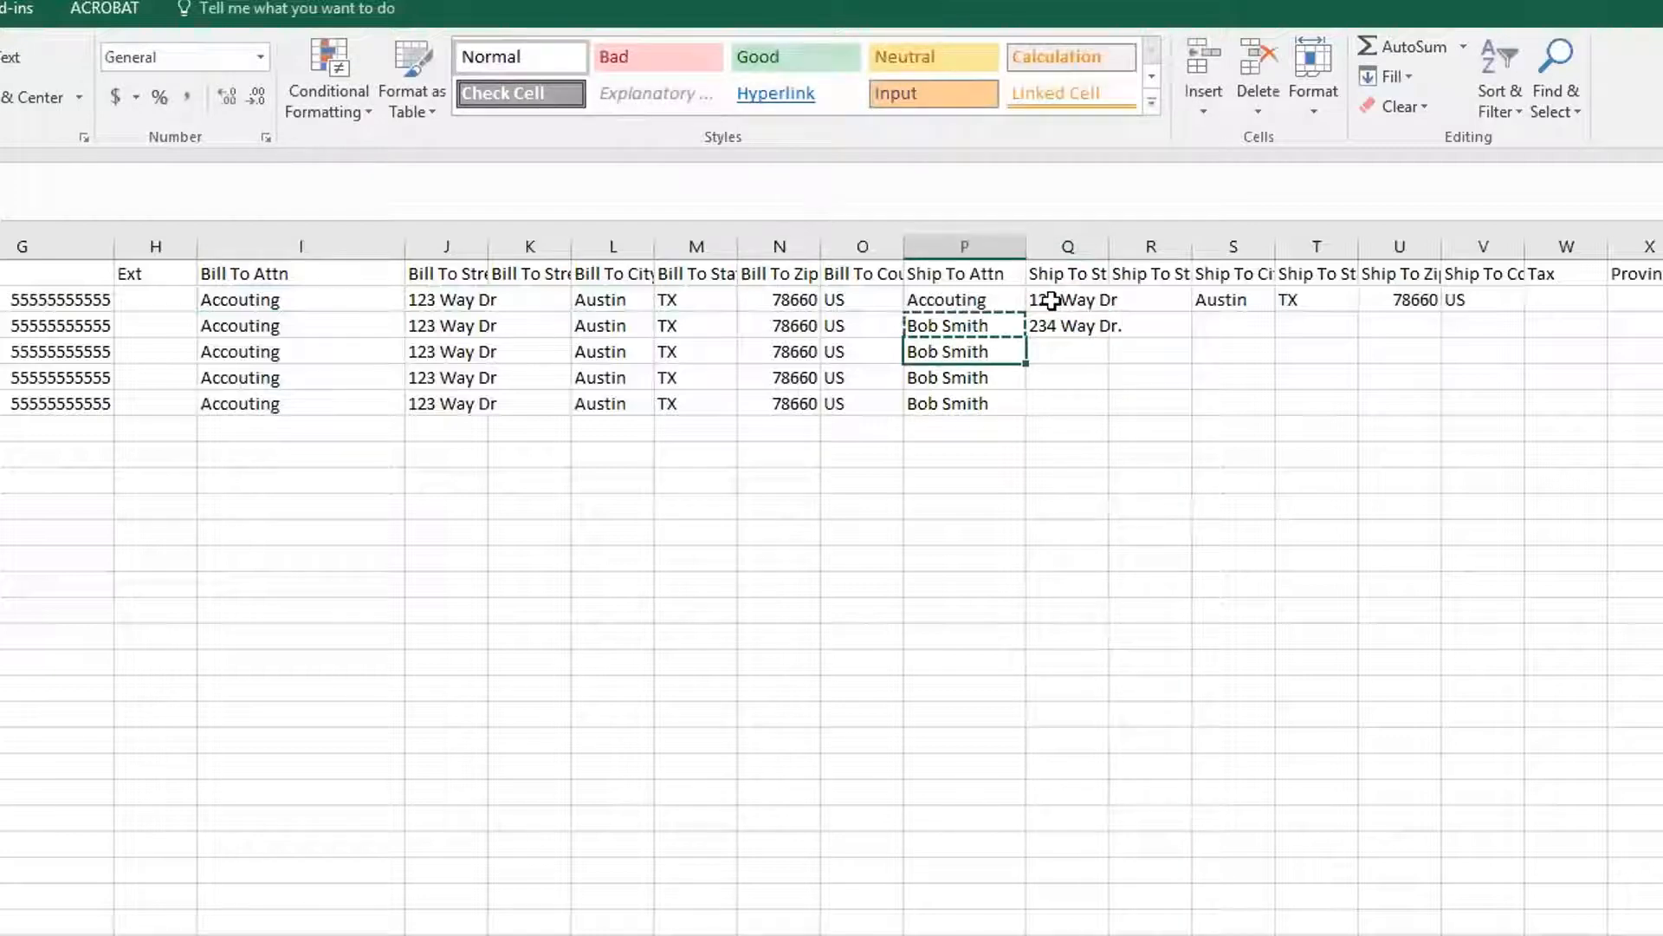
click(1051, 301)
shift+click(1498, 301)
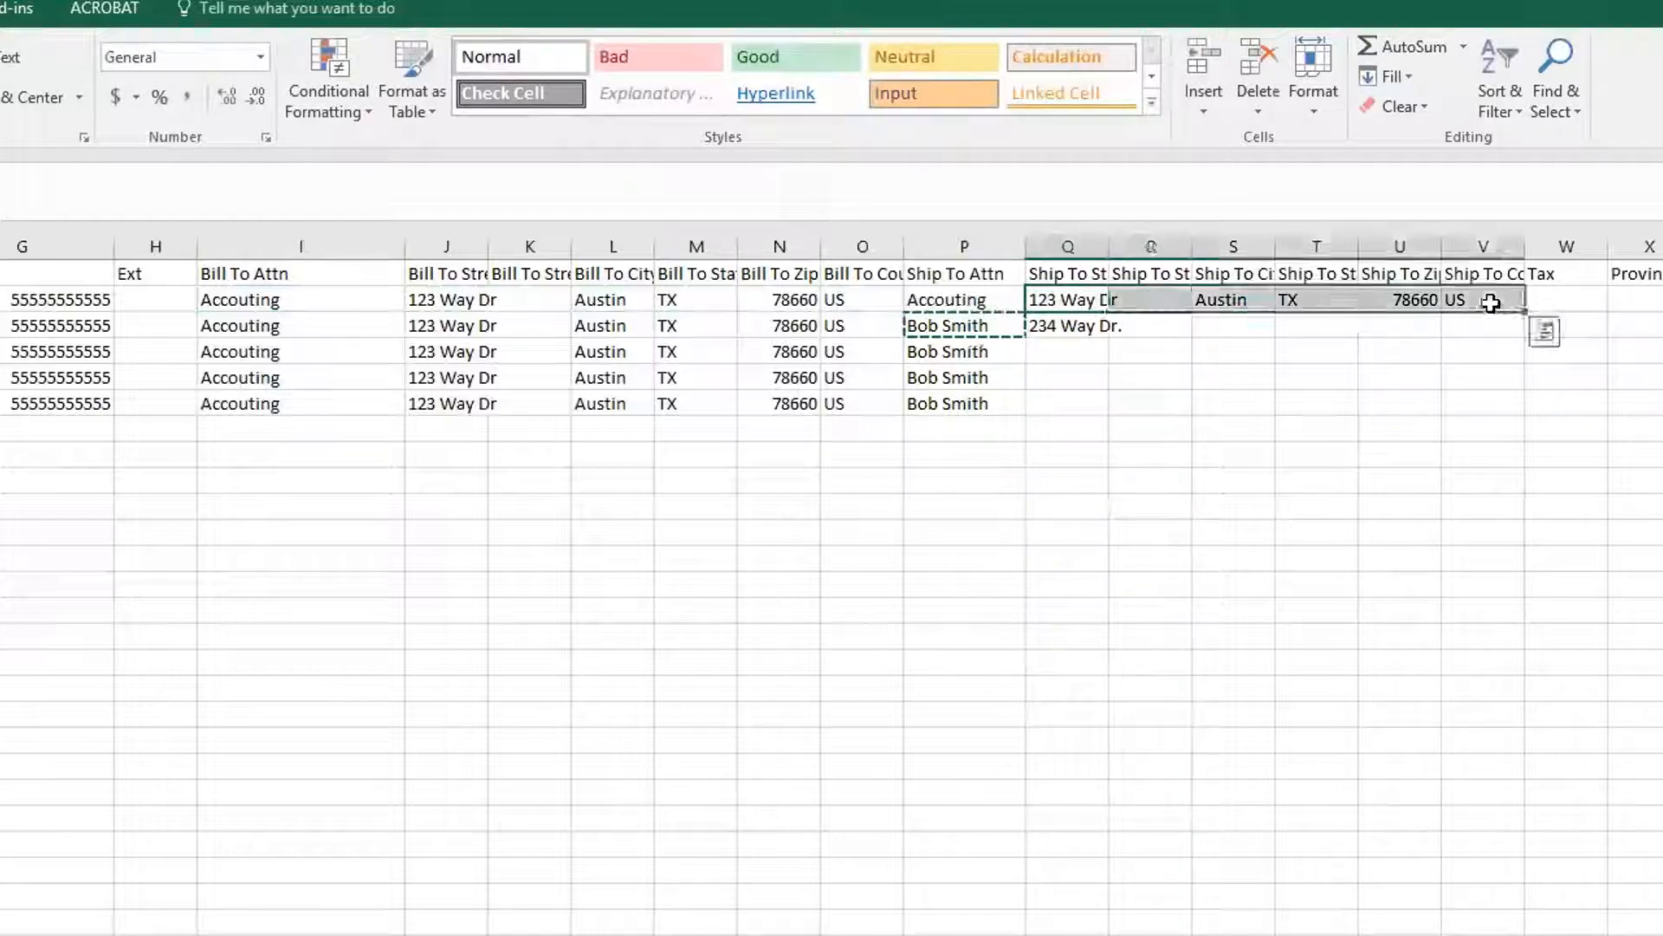
key(ctrl+c)
shift+click(1459, 397)
key(ctrl+v)
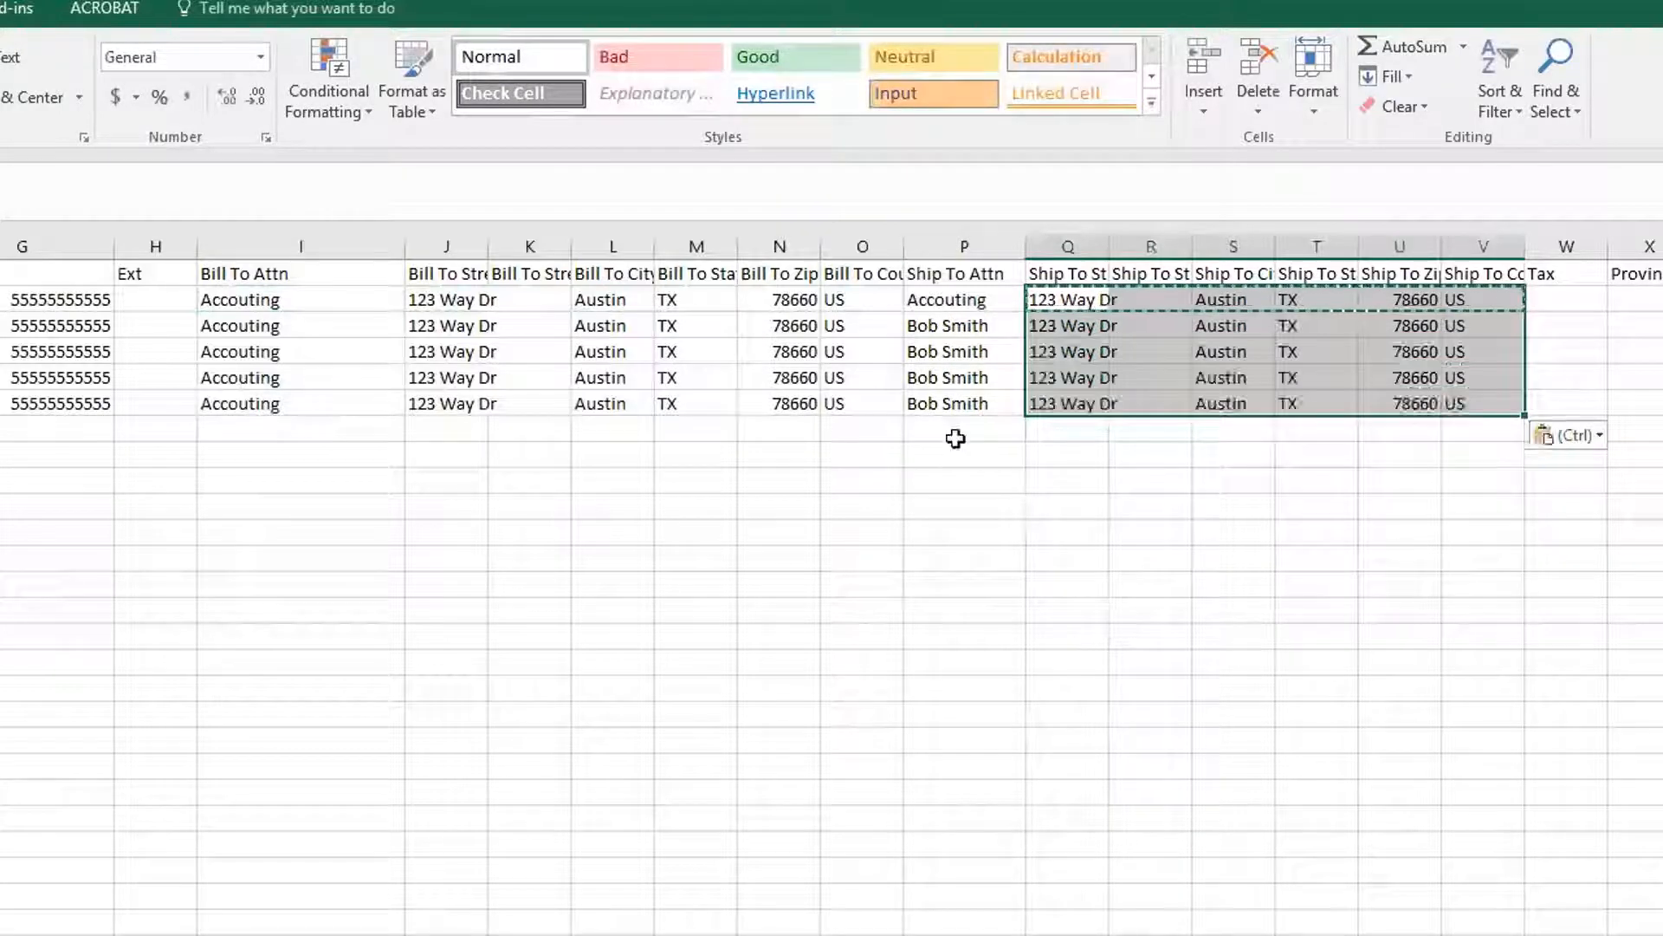
click(984, 374)
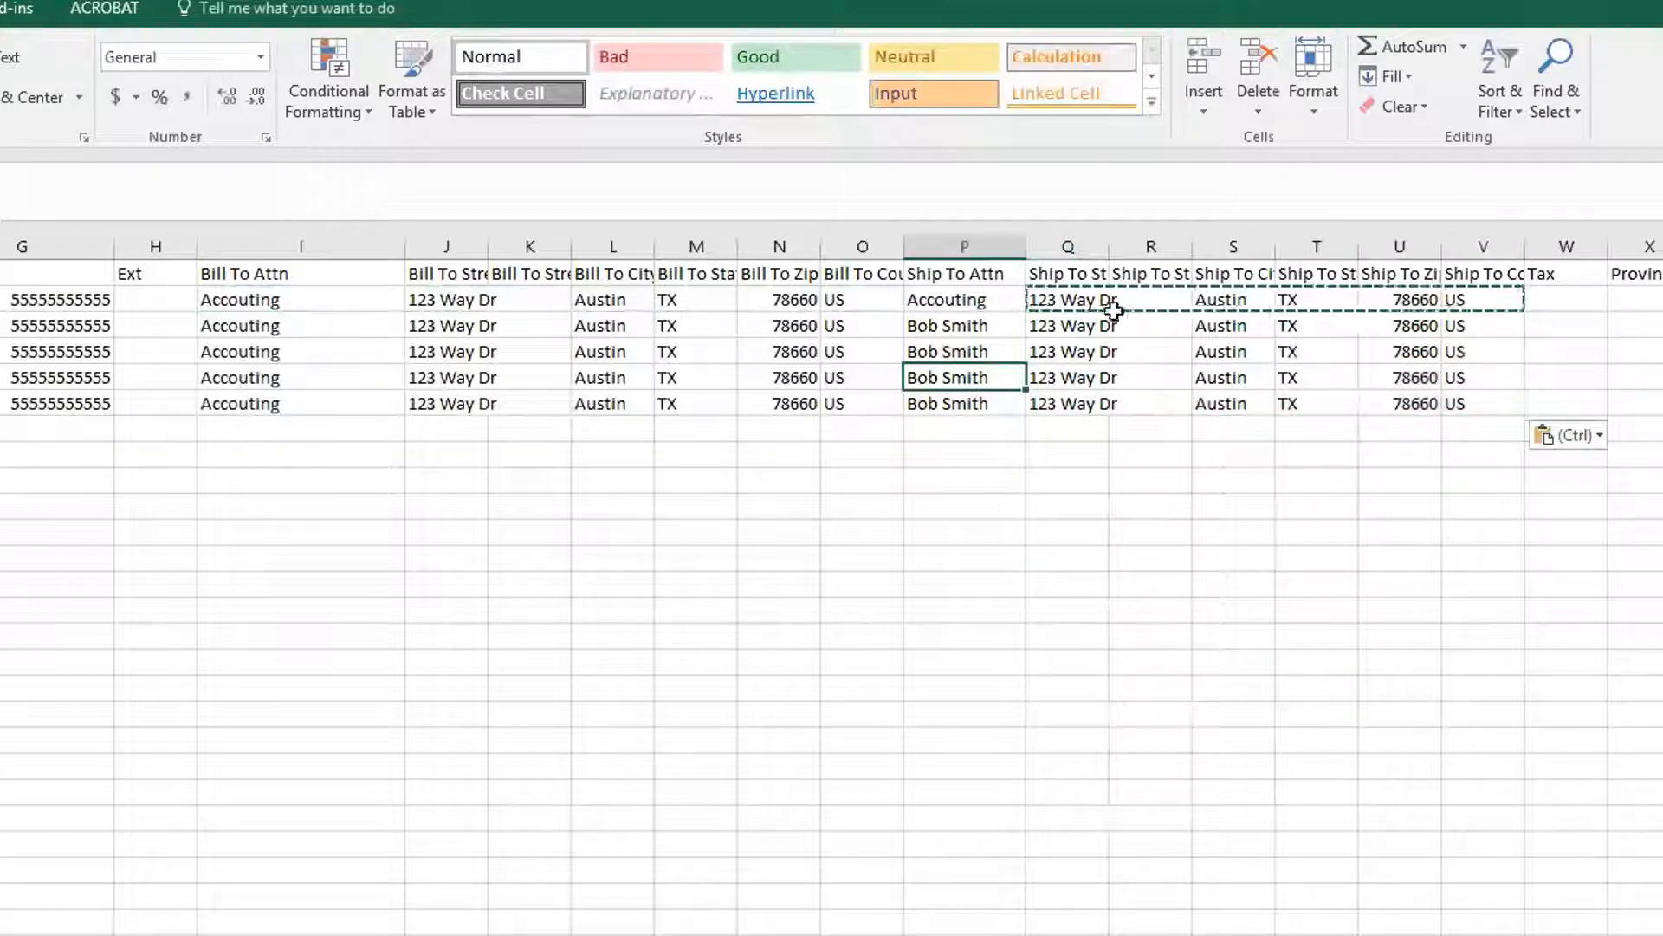
Change the ship-to street numbers in rows 3–6 to 423, 523, 623 and 623
double_click(1032, 326)
key(Delete)
text(4)
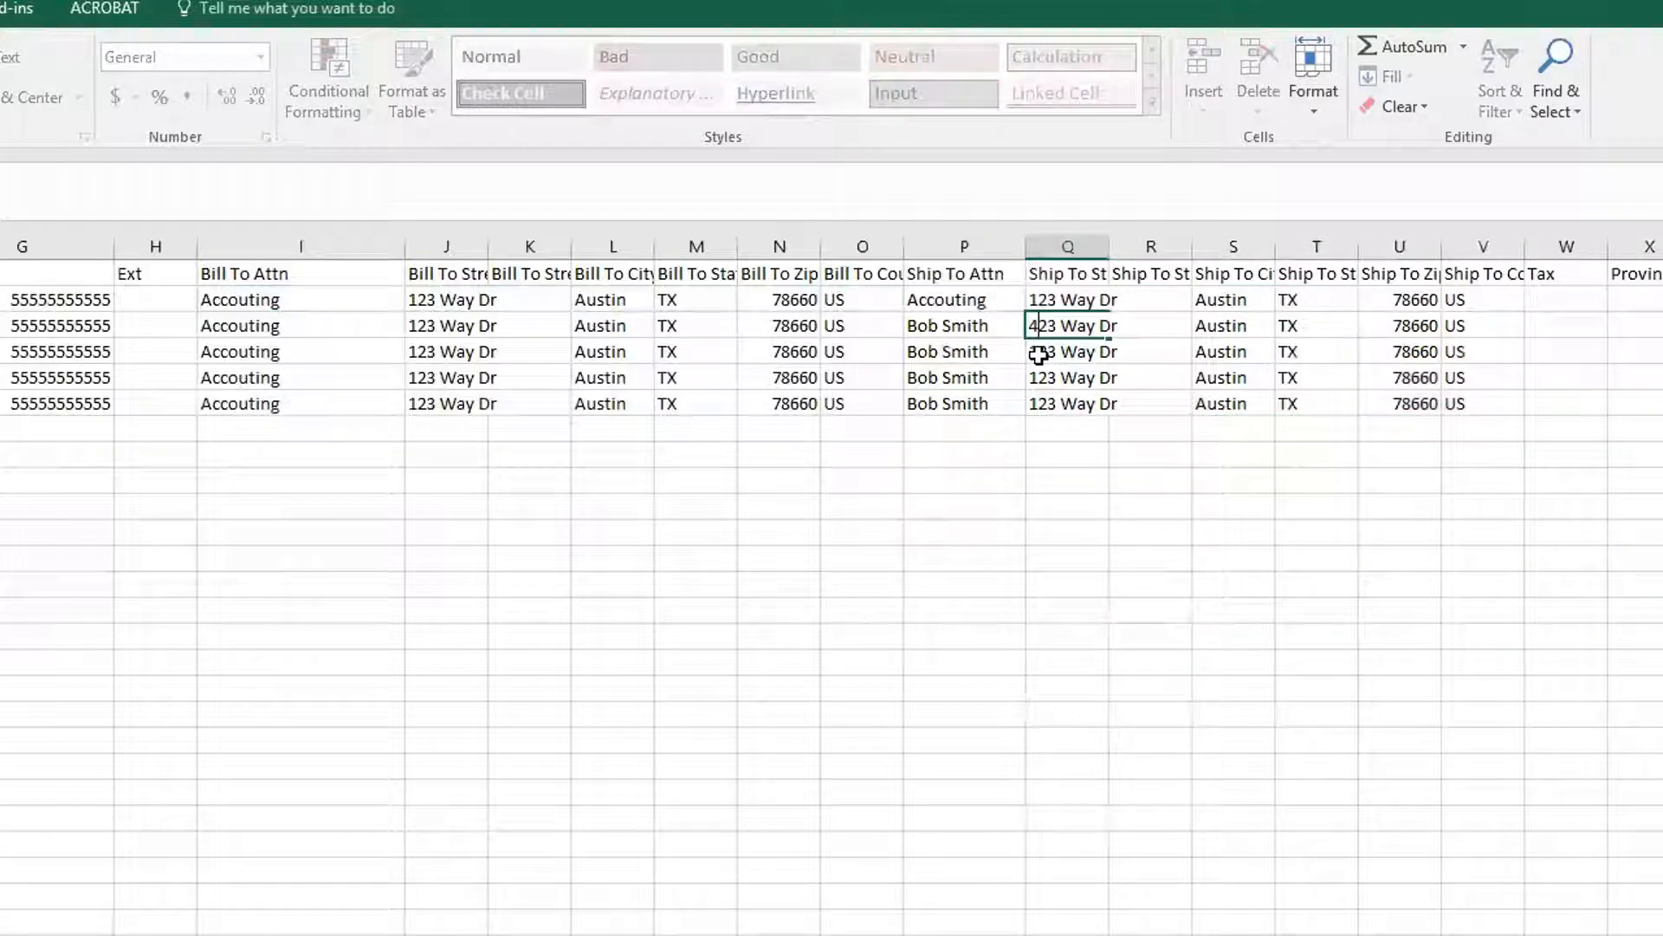
key(Return)
double_click(1029, 352)
key(Delete)
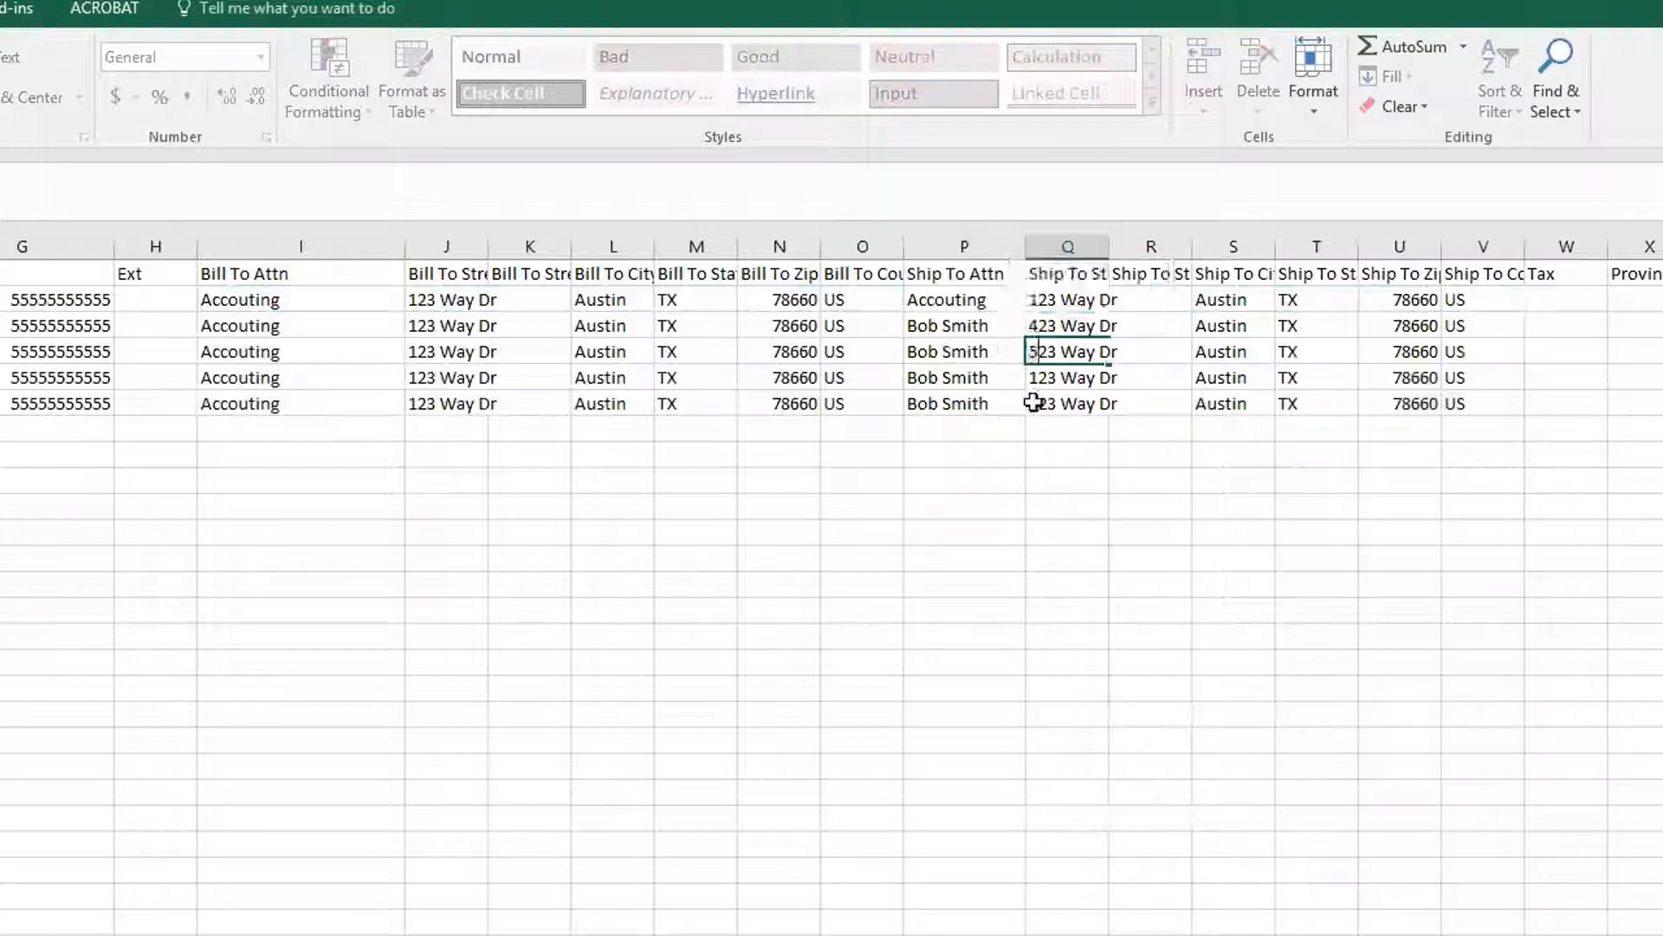
text(5)
key(Return)
double_click(1027, 378)
key(Delete)
text(6)
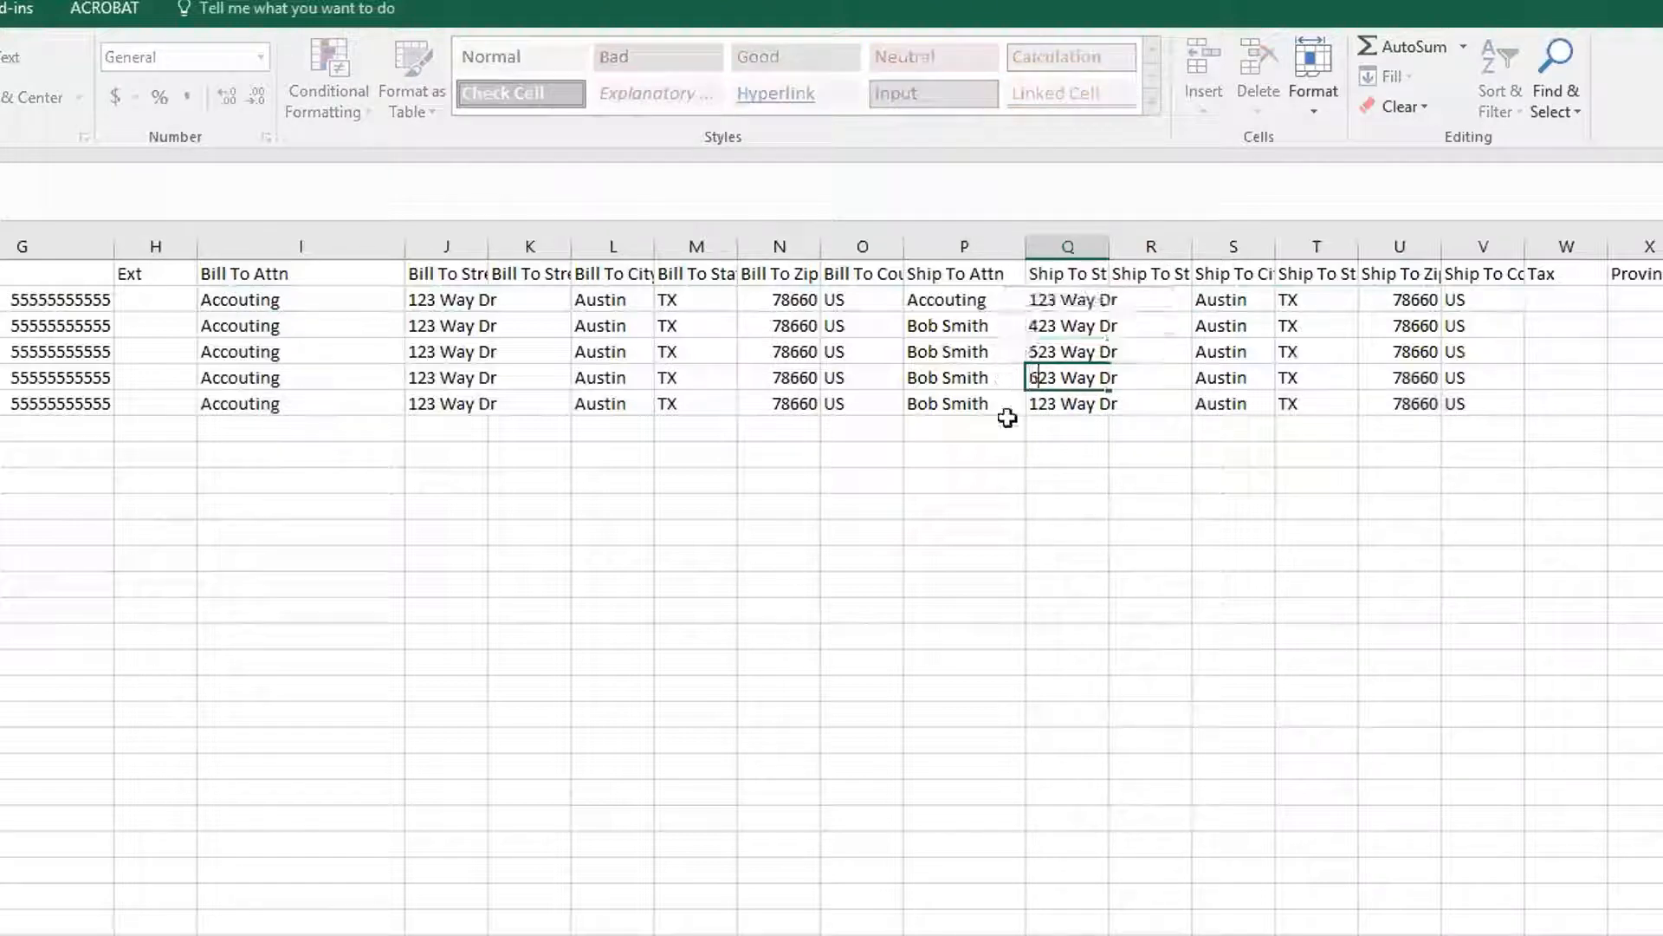
key(Return)
double_click(1042, 404)
key(Delete)
text(6)
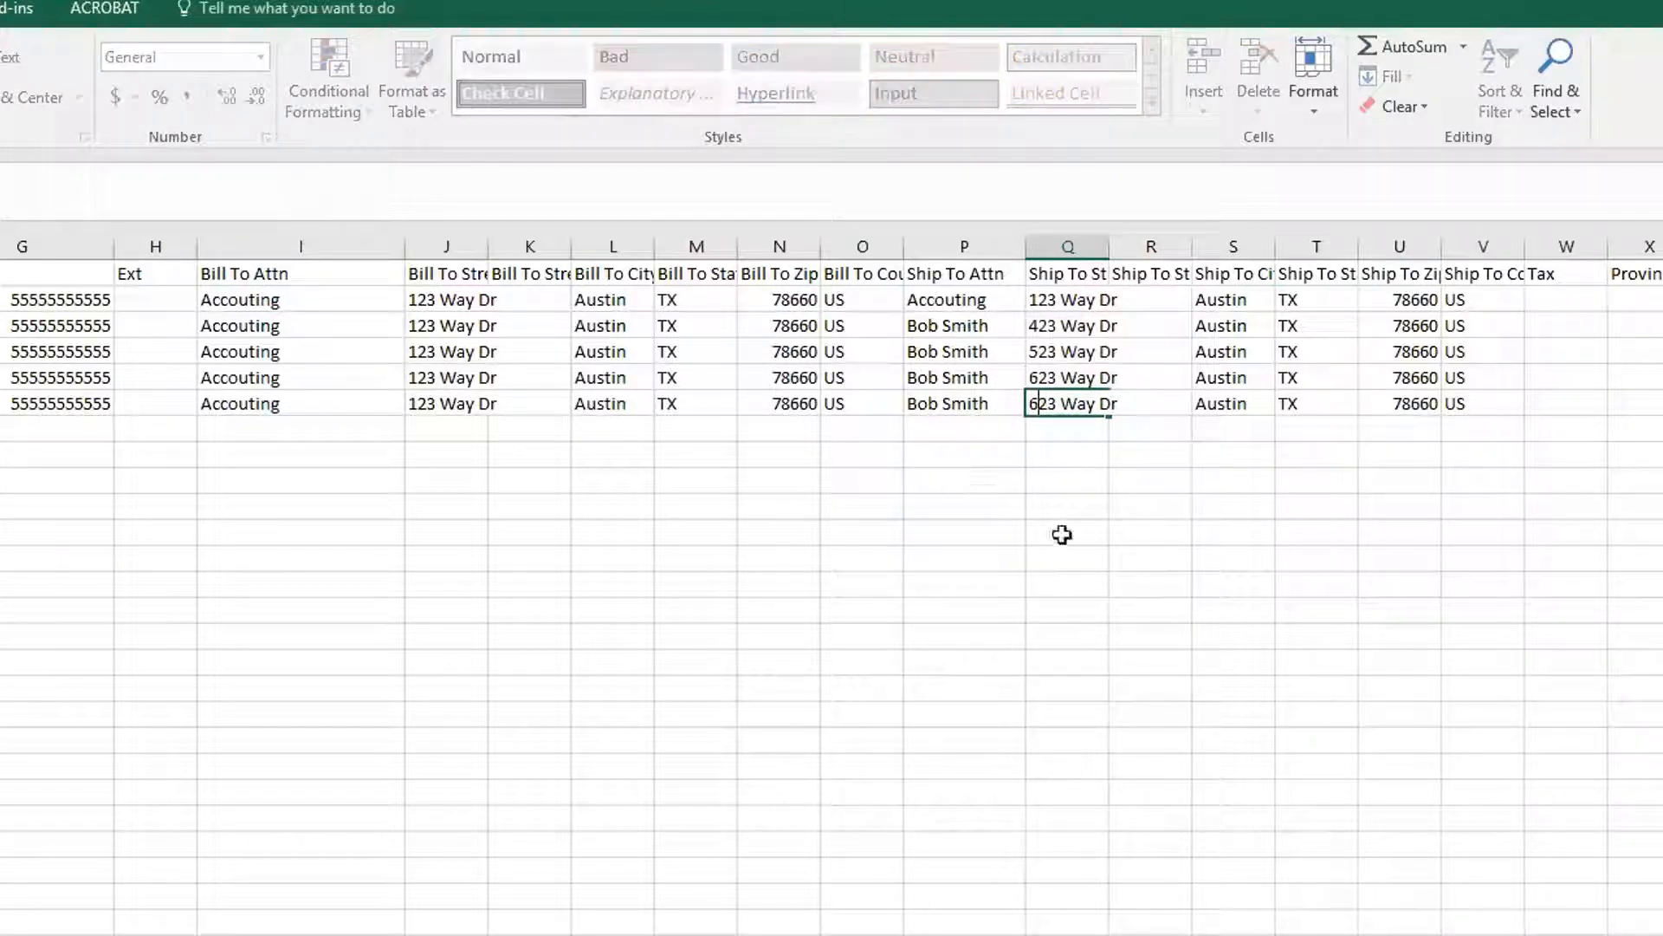
click(1150, 506)
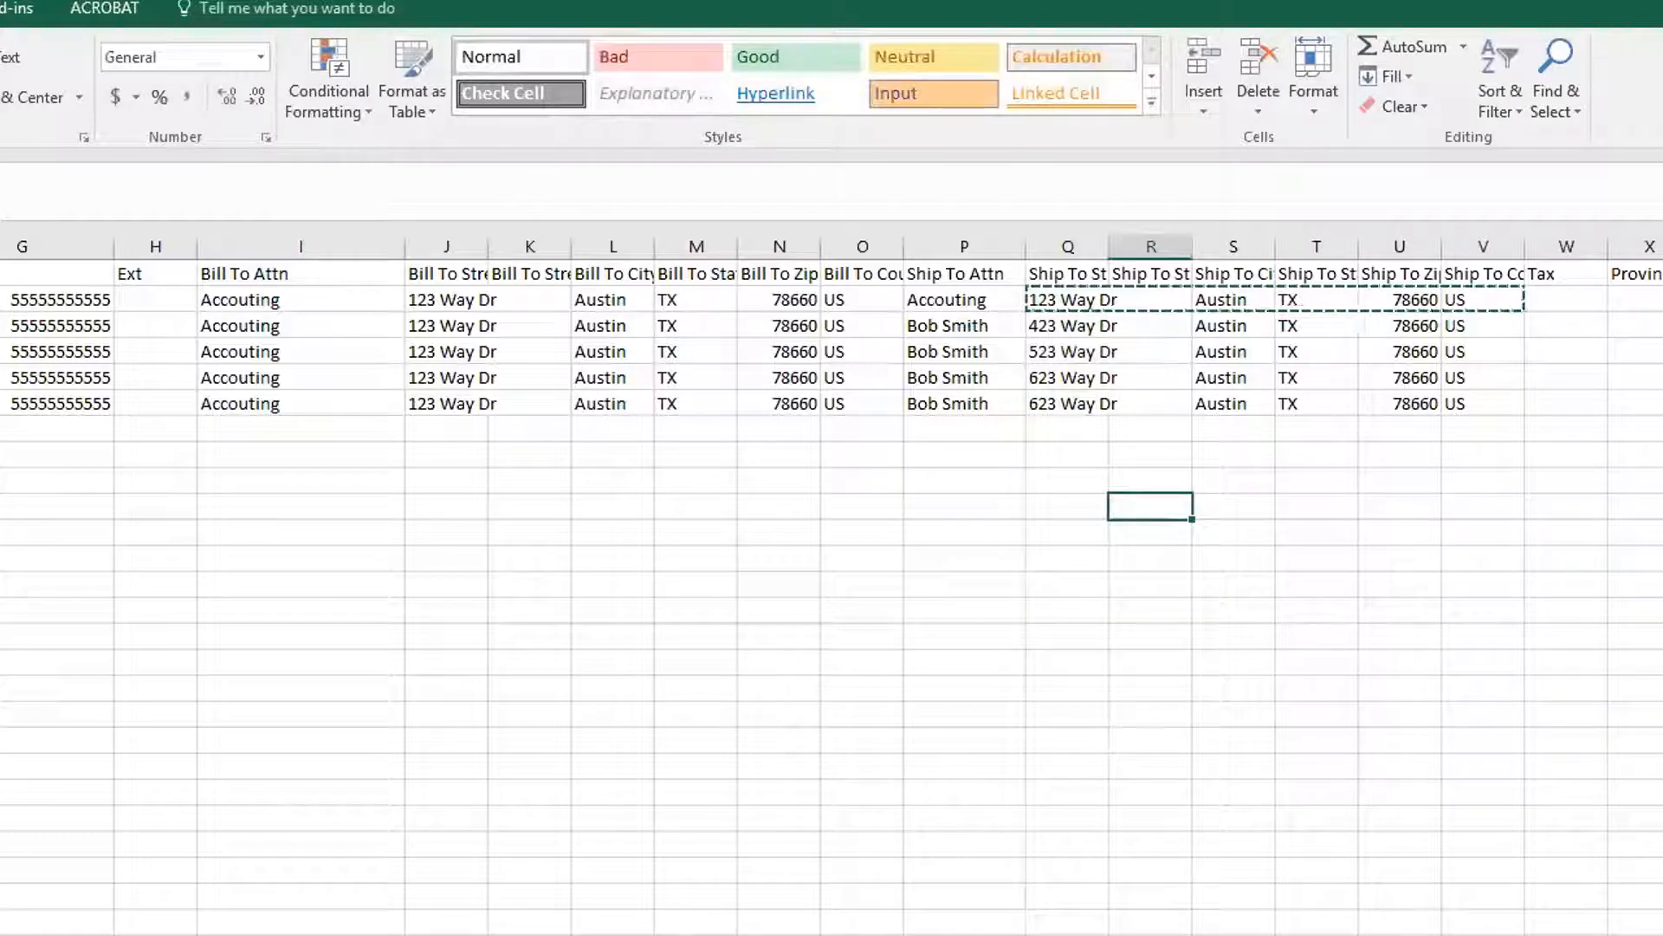
Fill the Locked column Y2:Y6 with the value 1 from row 2
scroll(1486, 675, right, 4)
scroll(832, 585, right, 2)
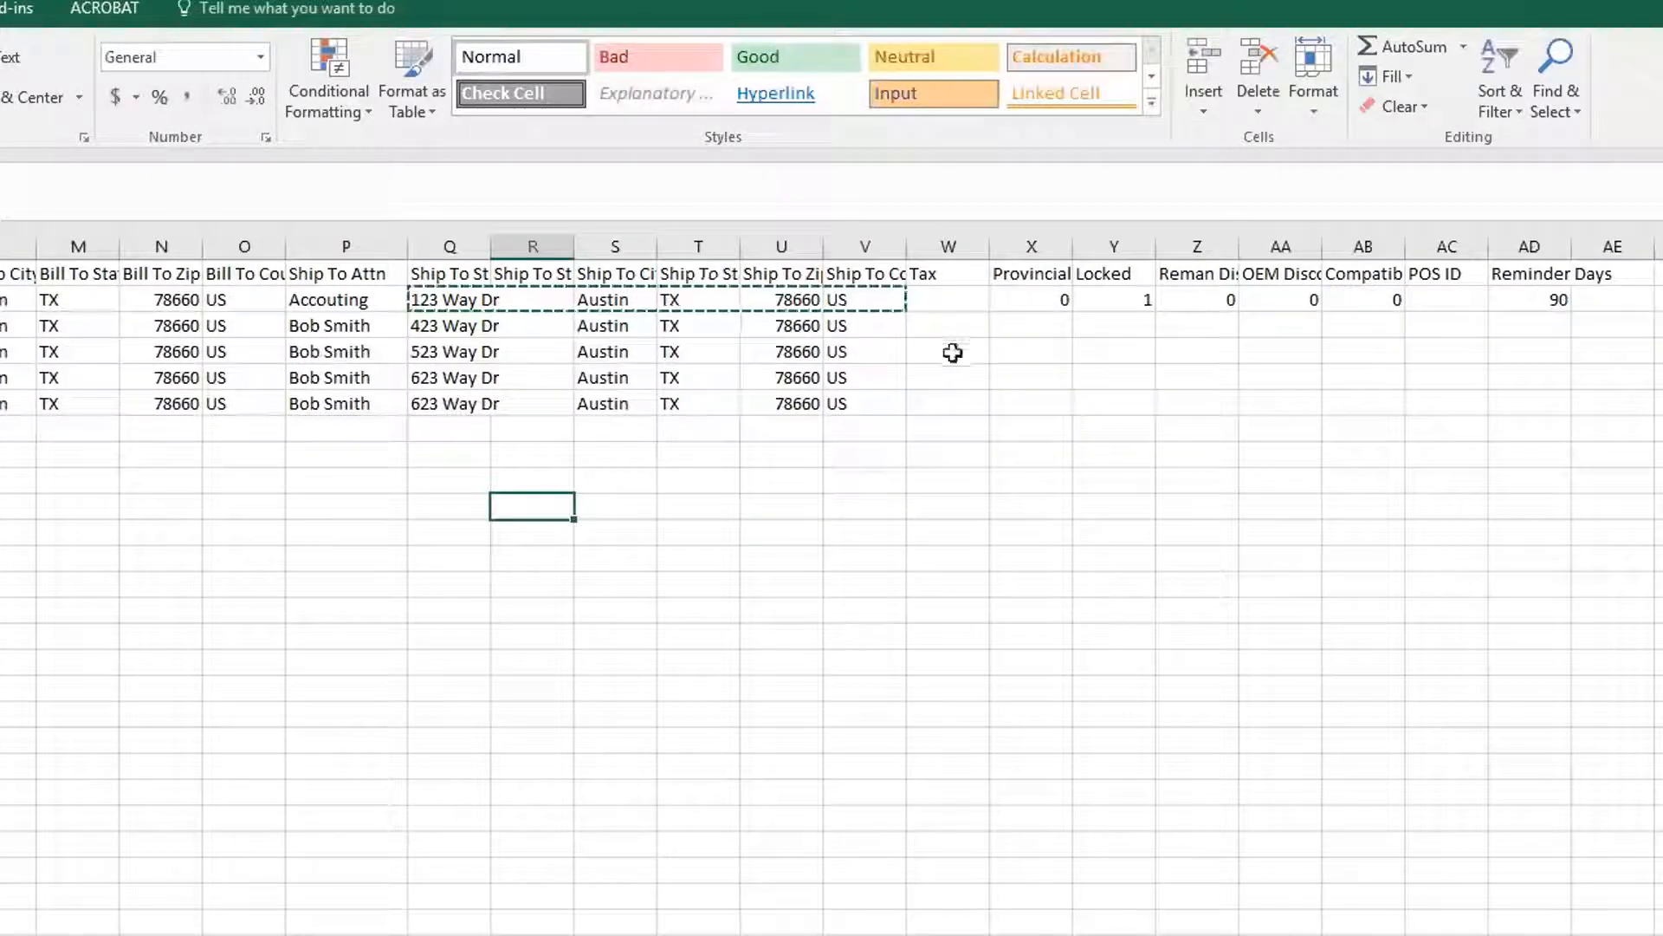
click(934, 297)
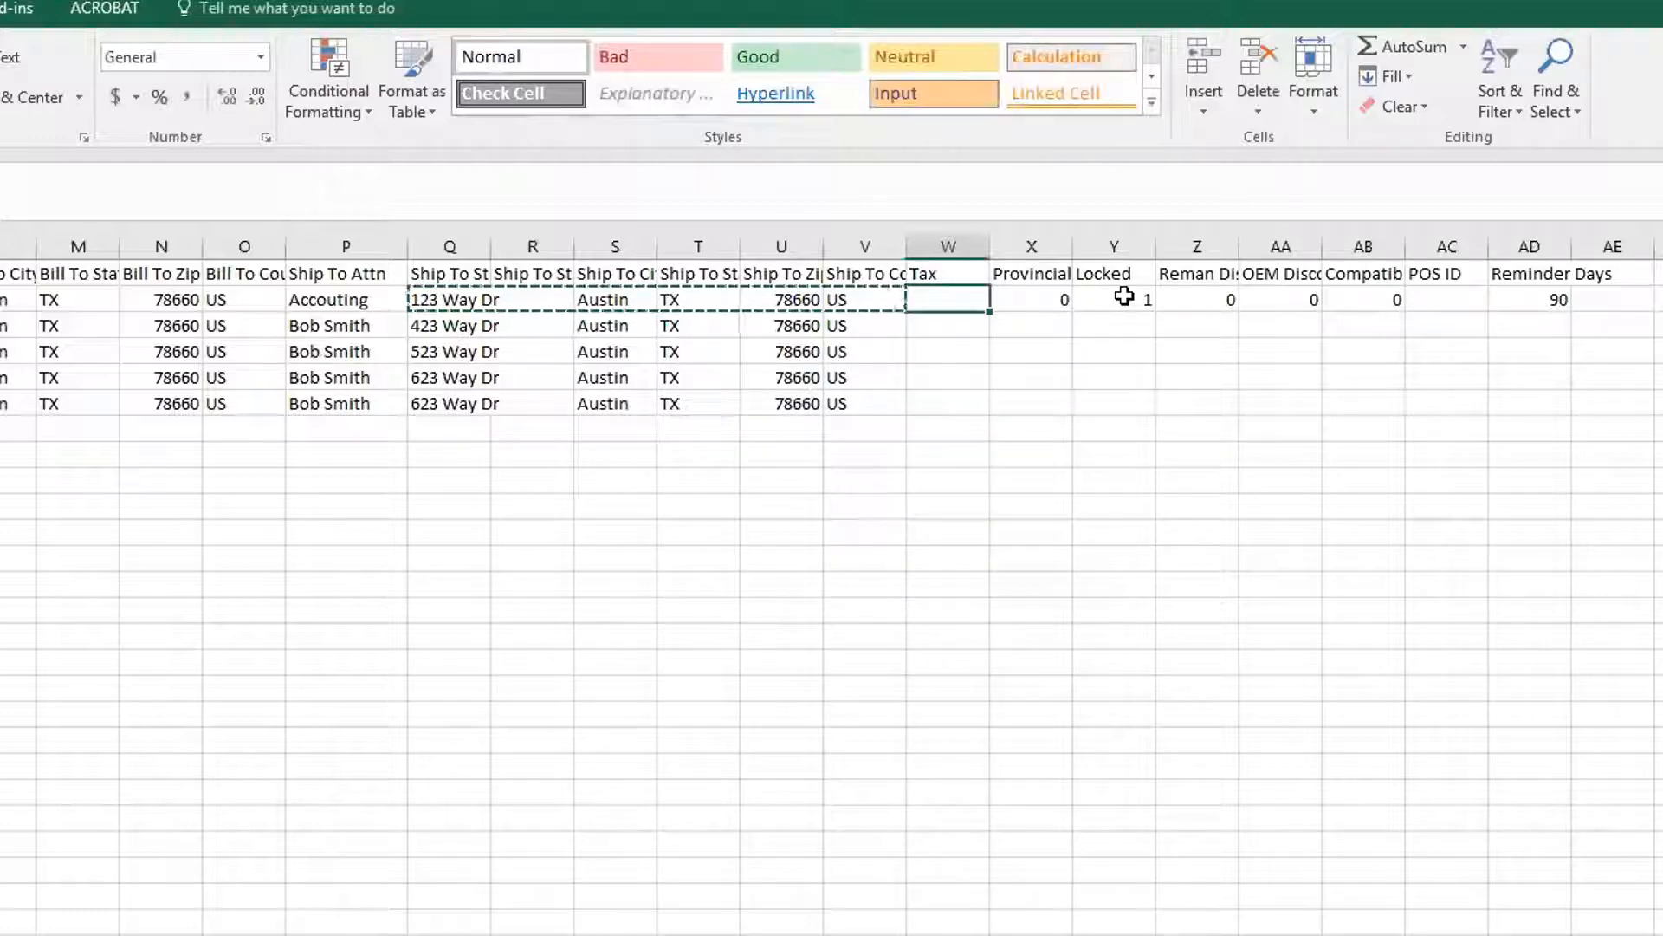
click(1123, 299)
key(ctrl+c)
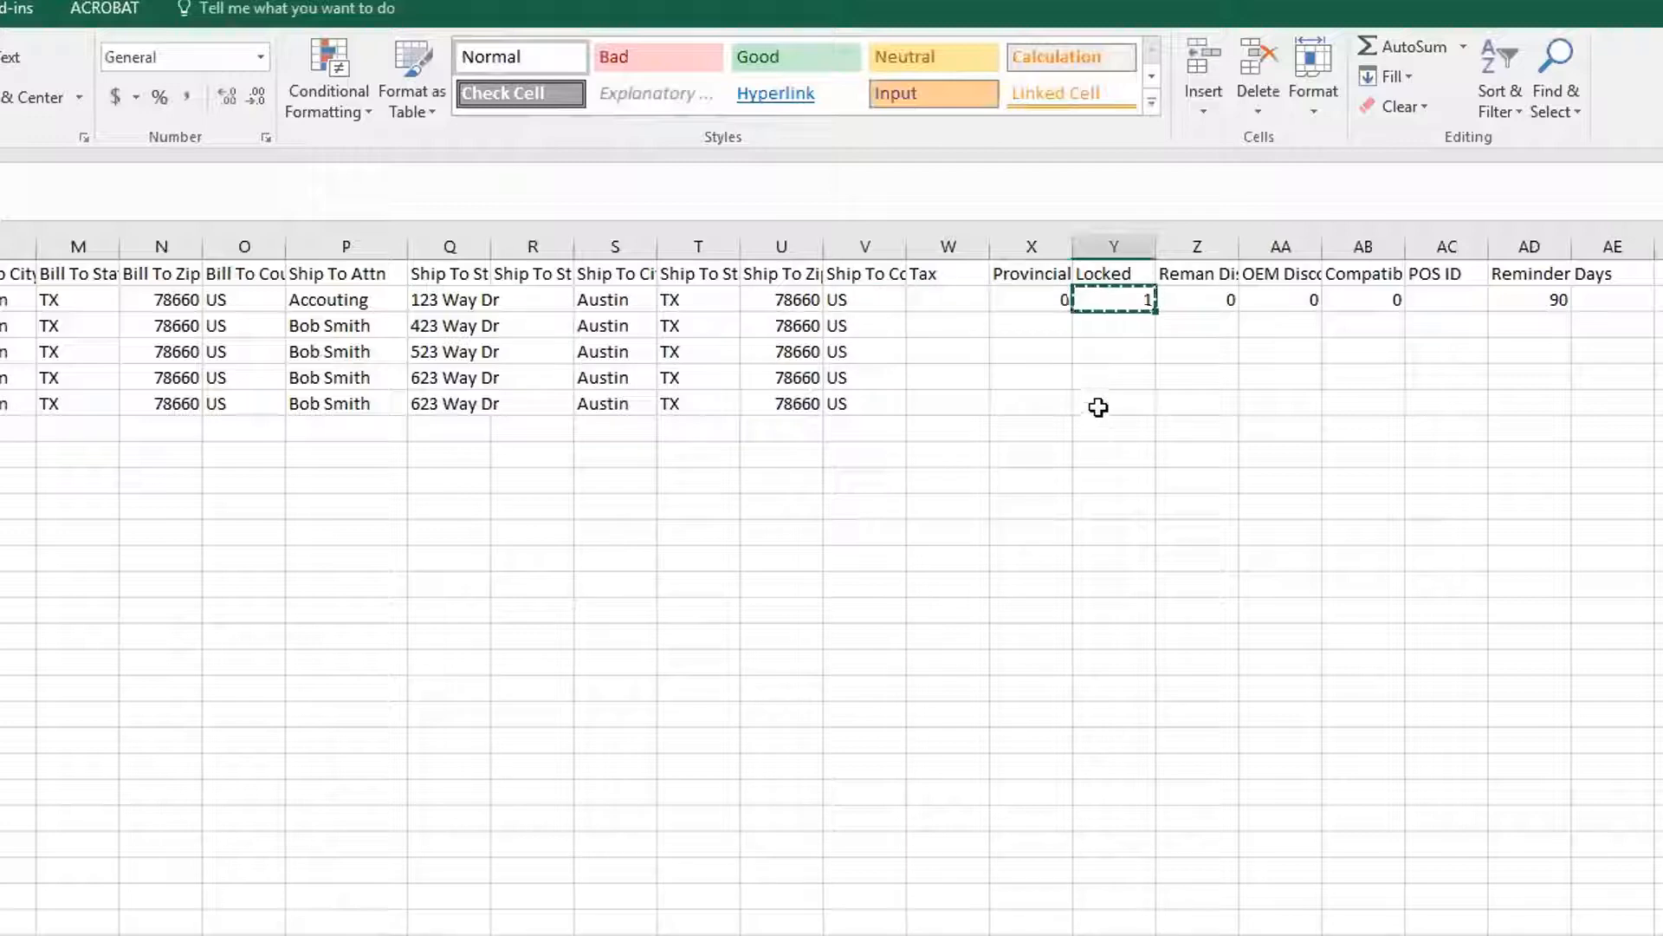
shift+click(1098, 406)
key(ctrl+v)
click(866, 378)
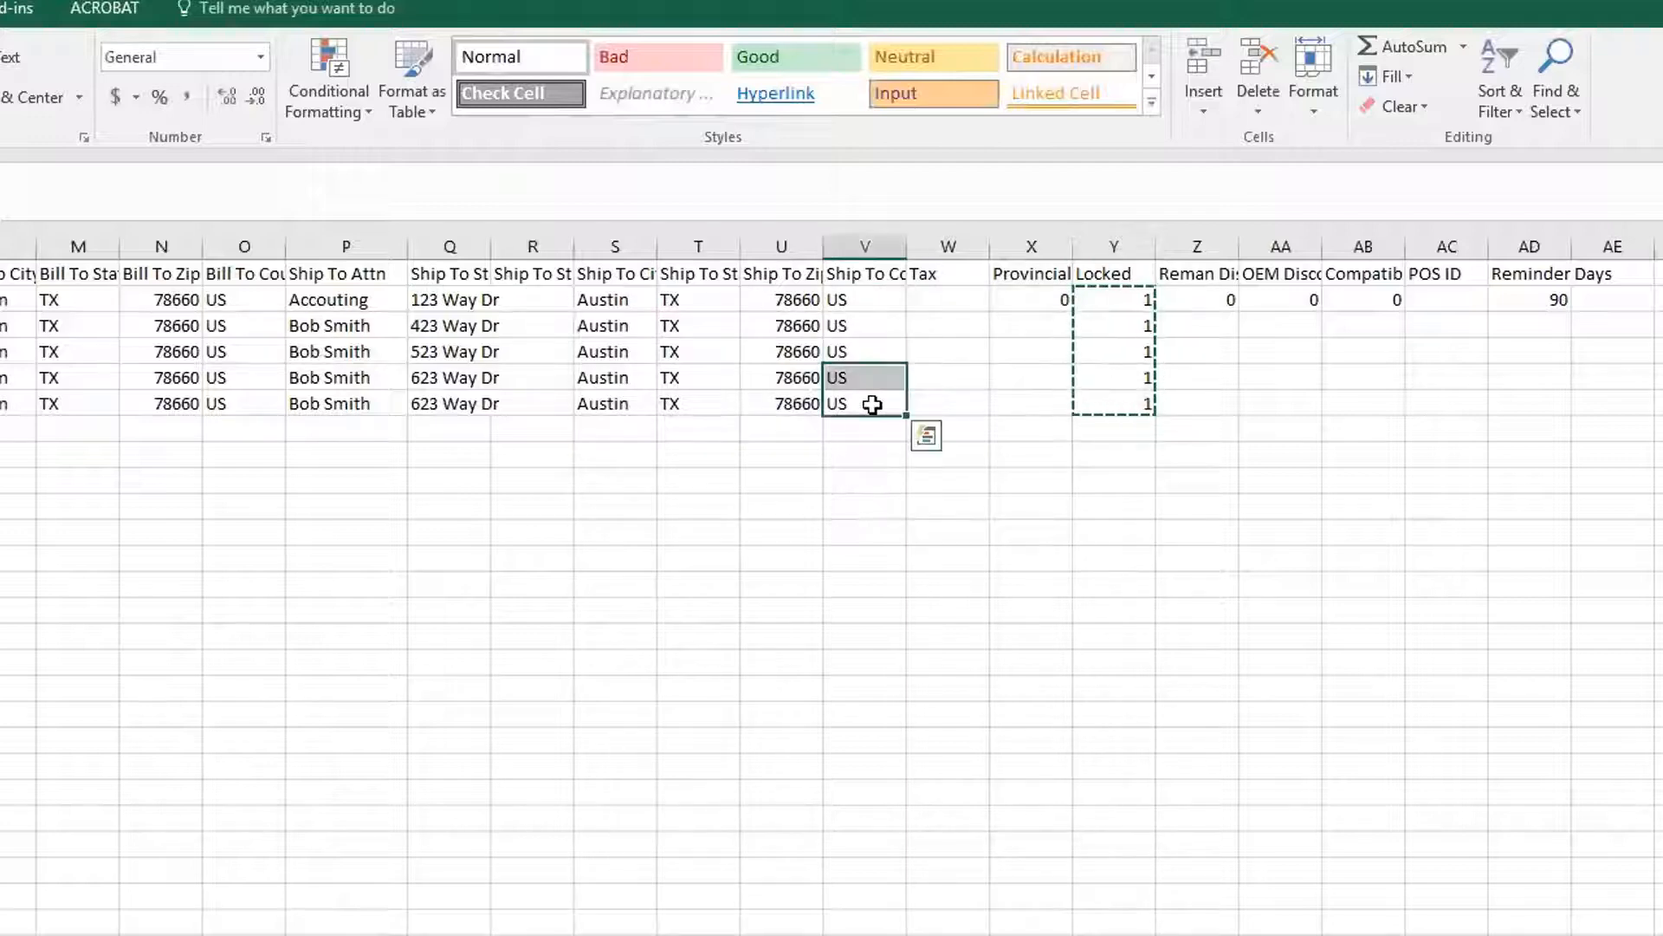
Fill the Reminder Days column AD2:AD6 with 90 from row 2
click(1001, 375)
click(1540, 304)
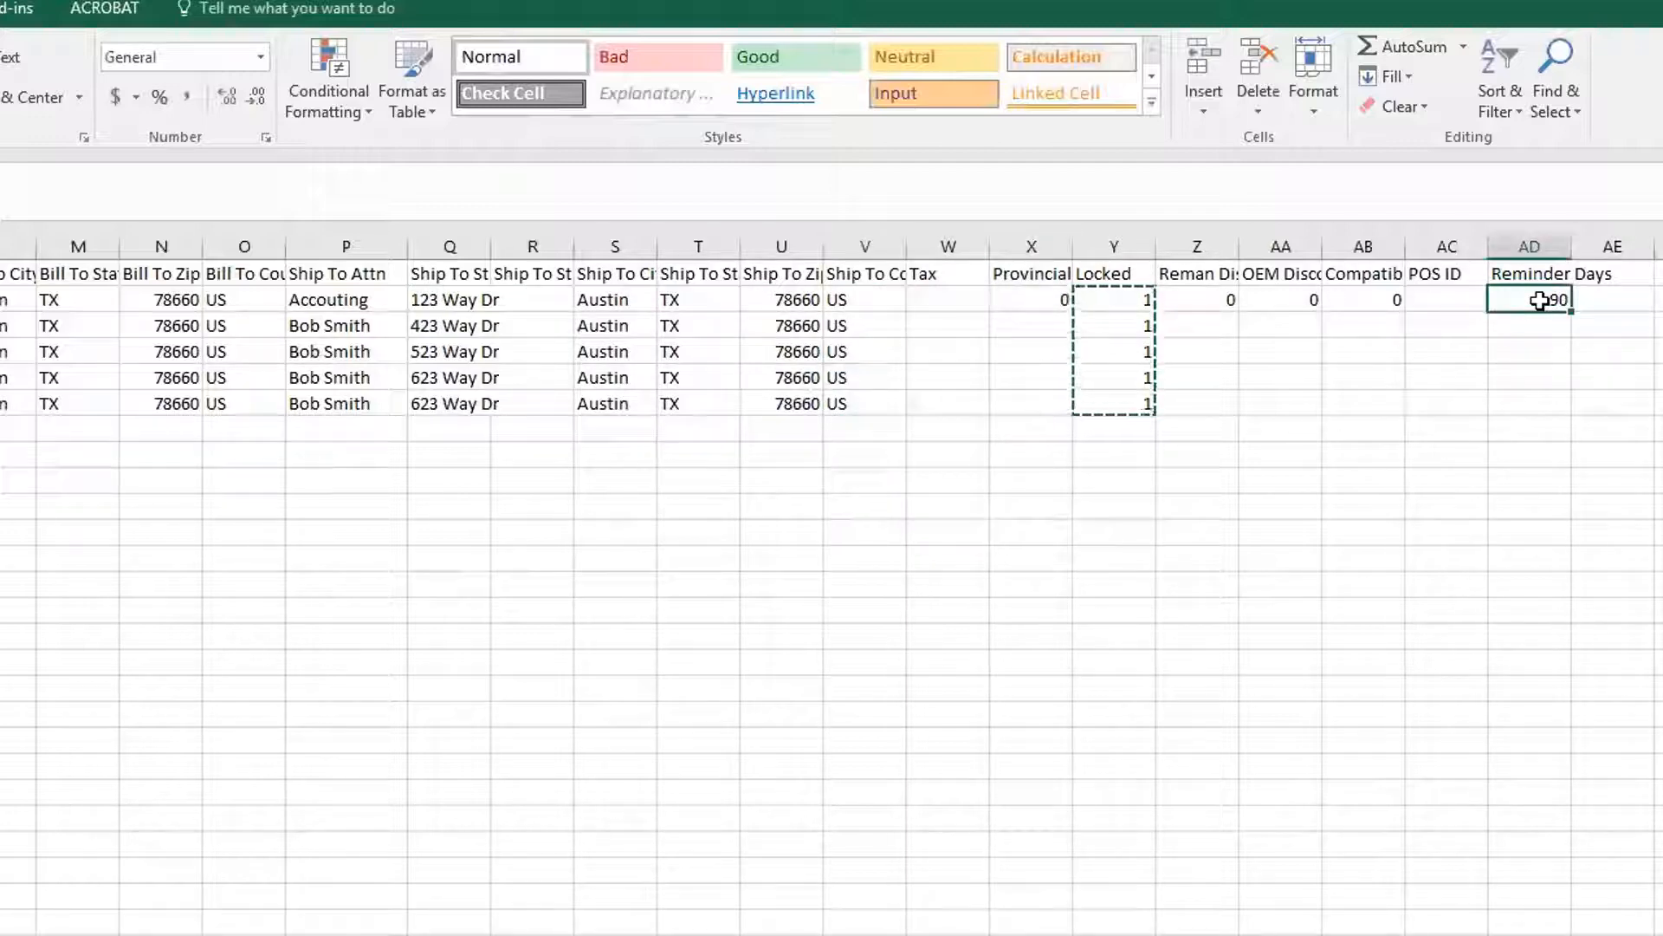
key(ctrl+c)
shift+click(1522, 407)
key(ctrl+v)
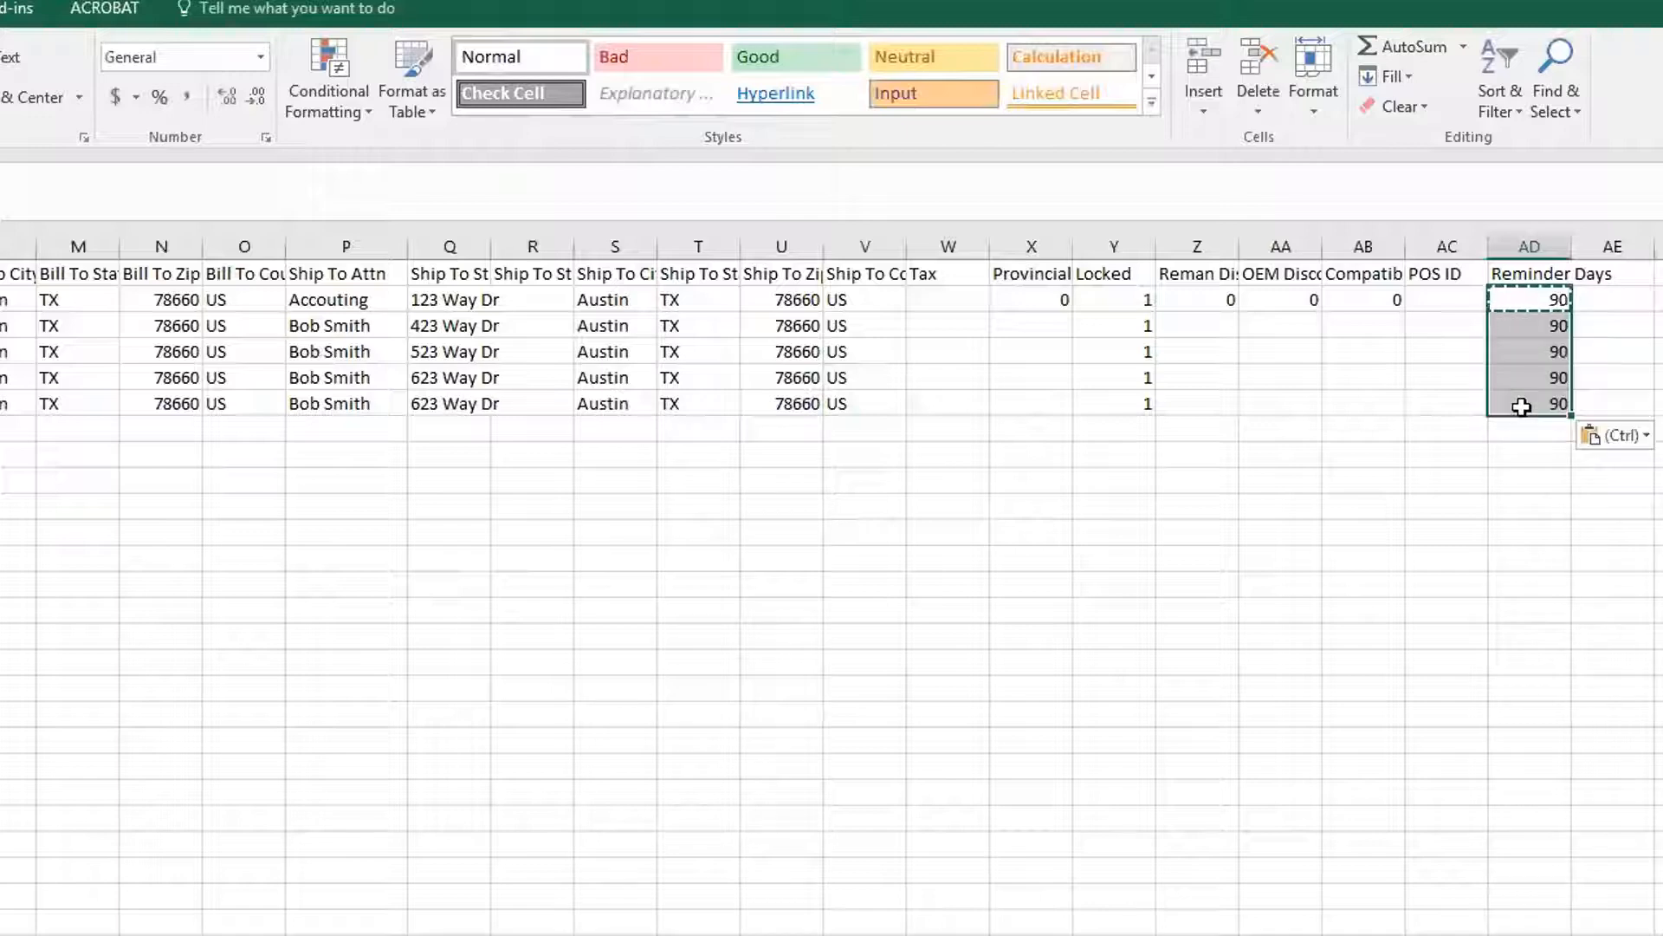
click(1038, 532)
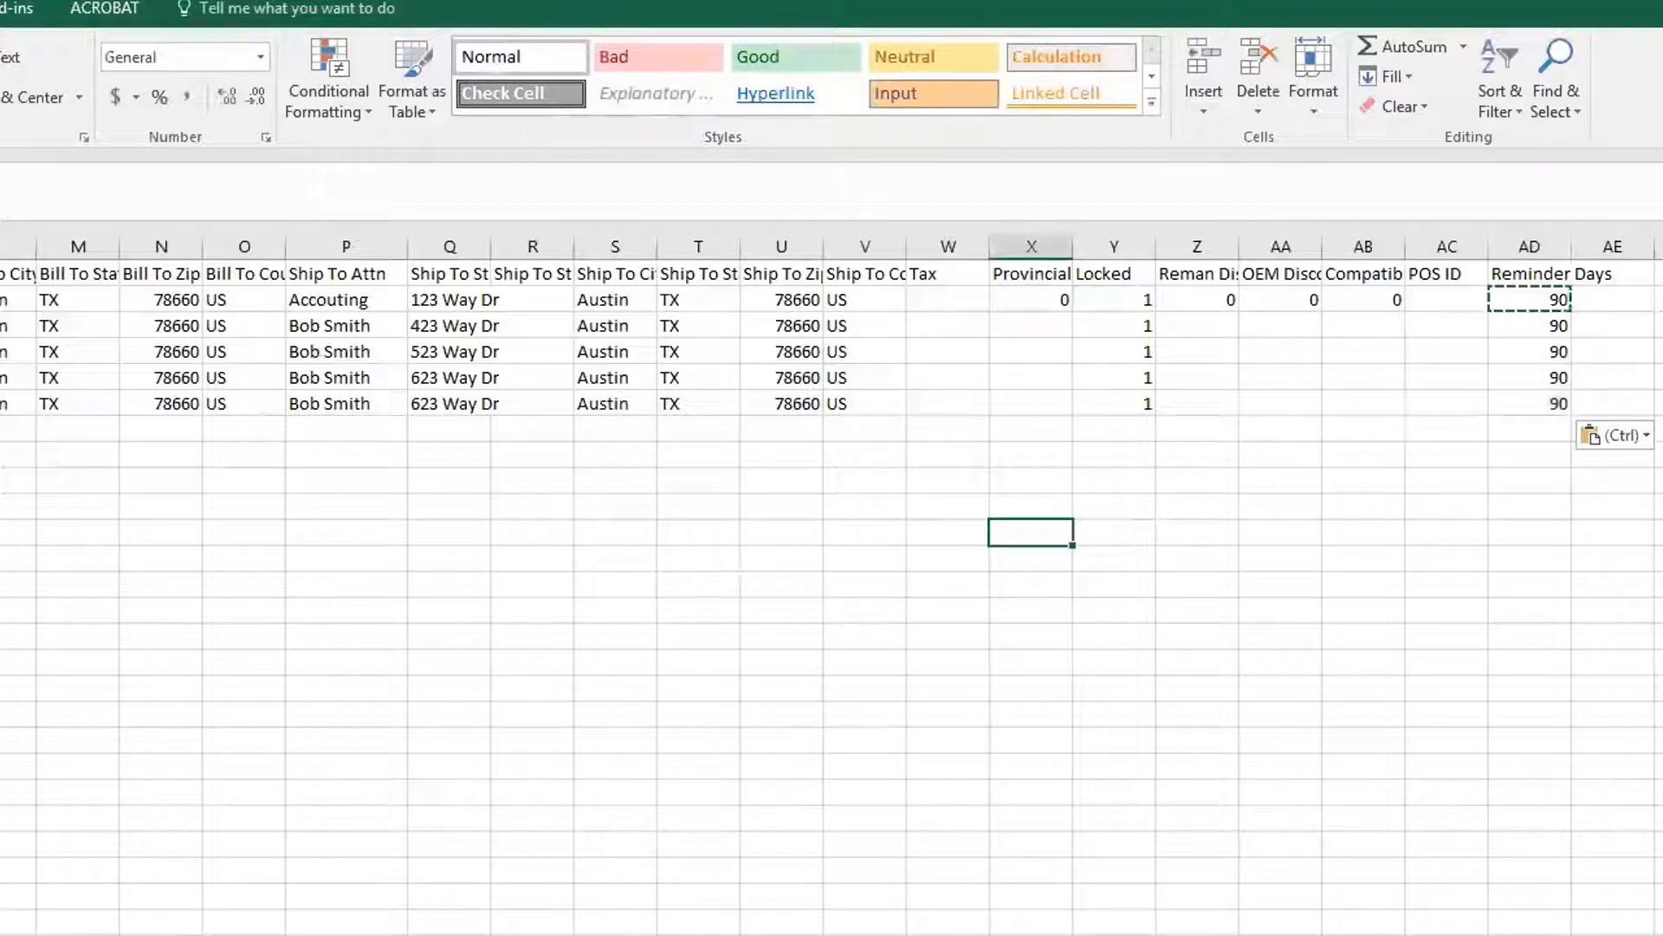
scroll(698, 520, left, 3)
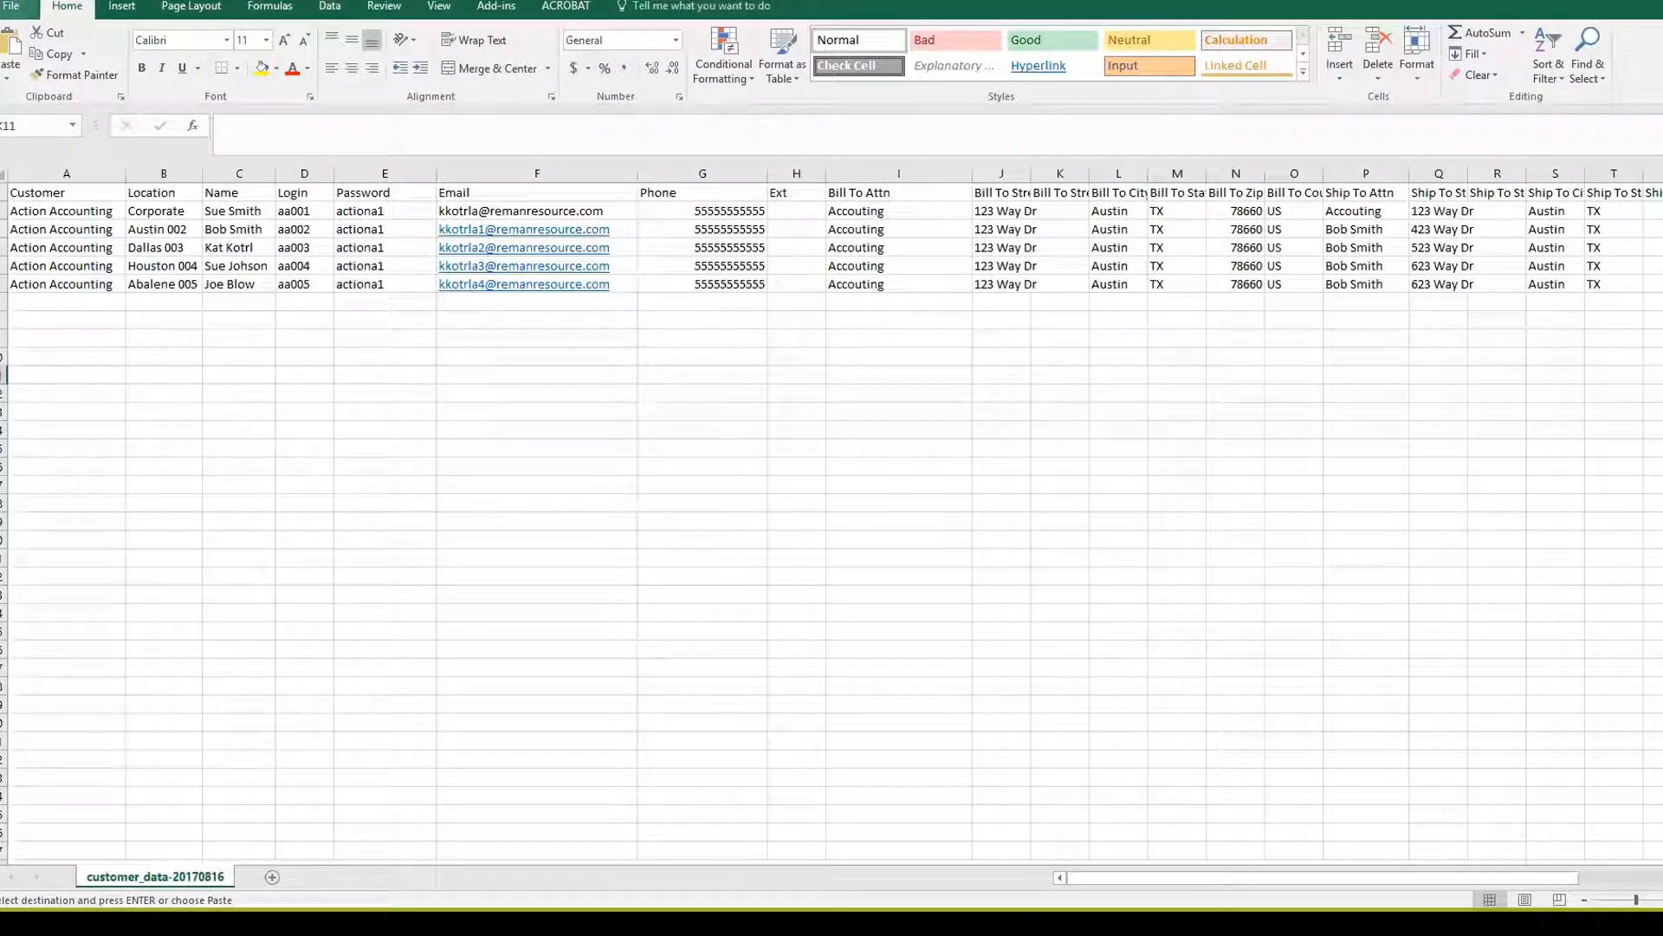
Save the sheet to the Desktop as ActionAccounting.csv and return to the browser's customer list
click(12, 5)
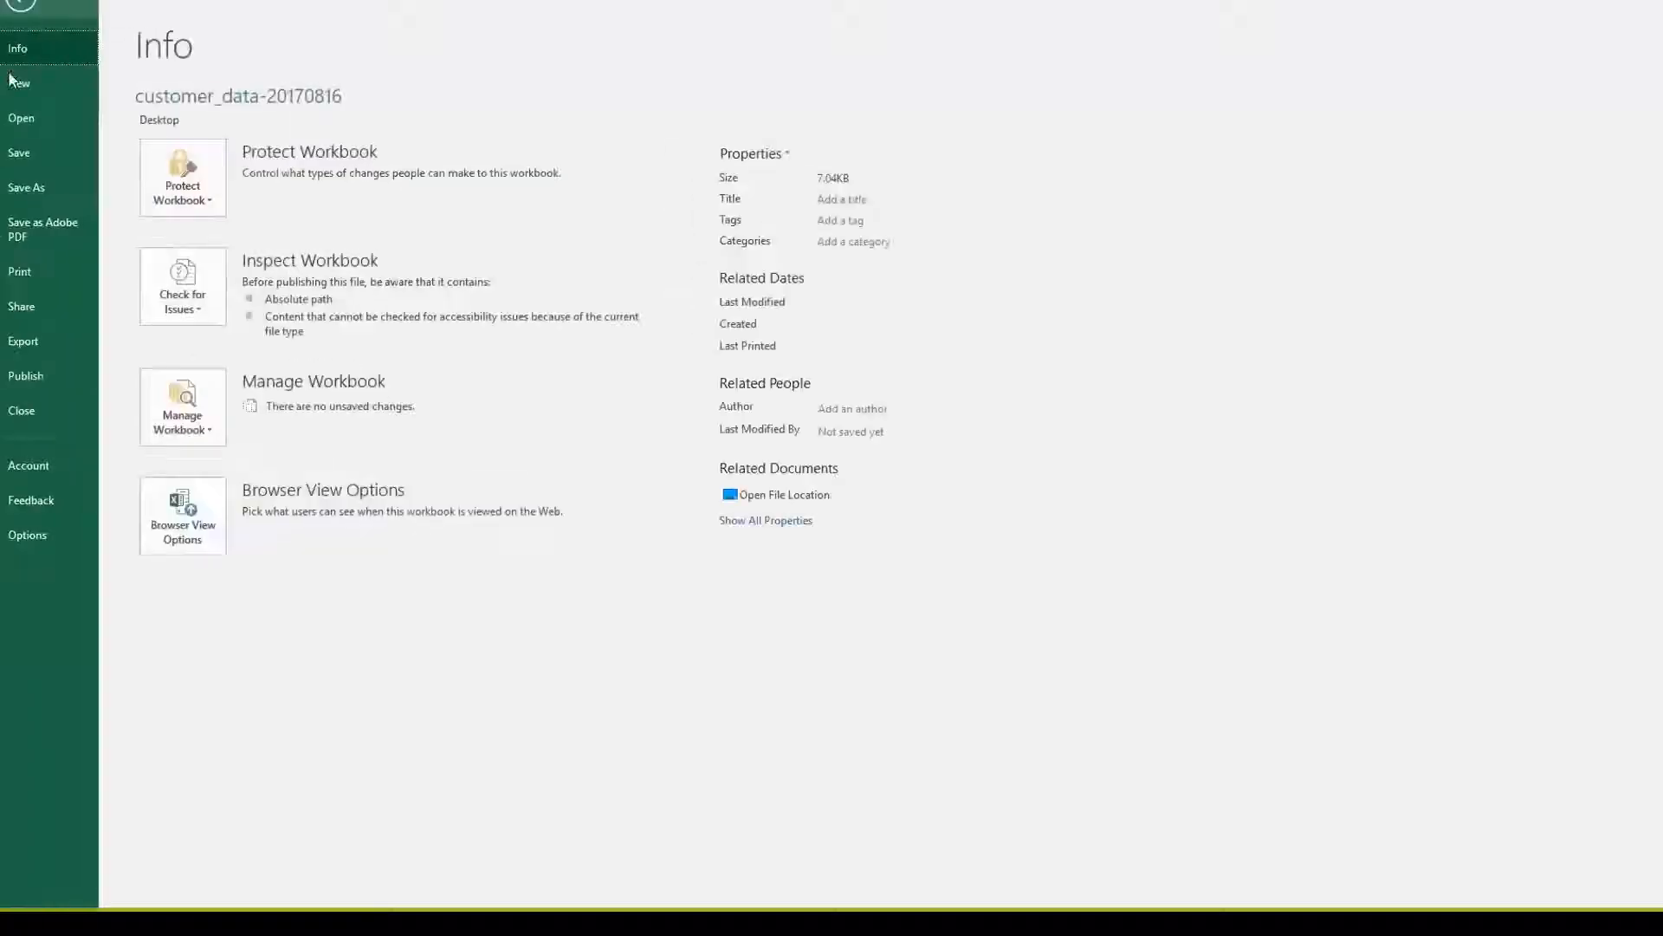
click(26, 187)
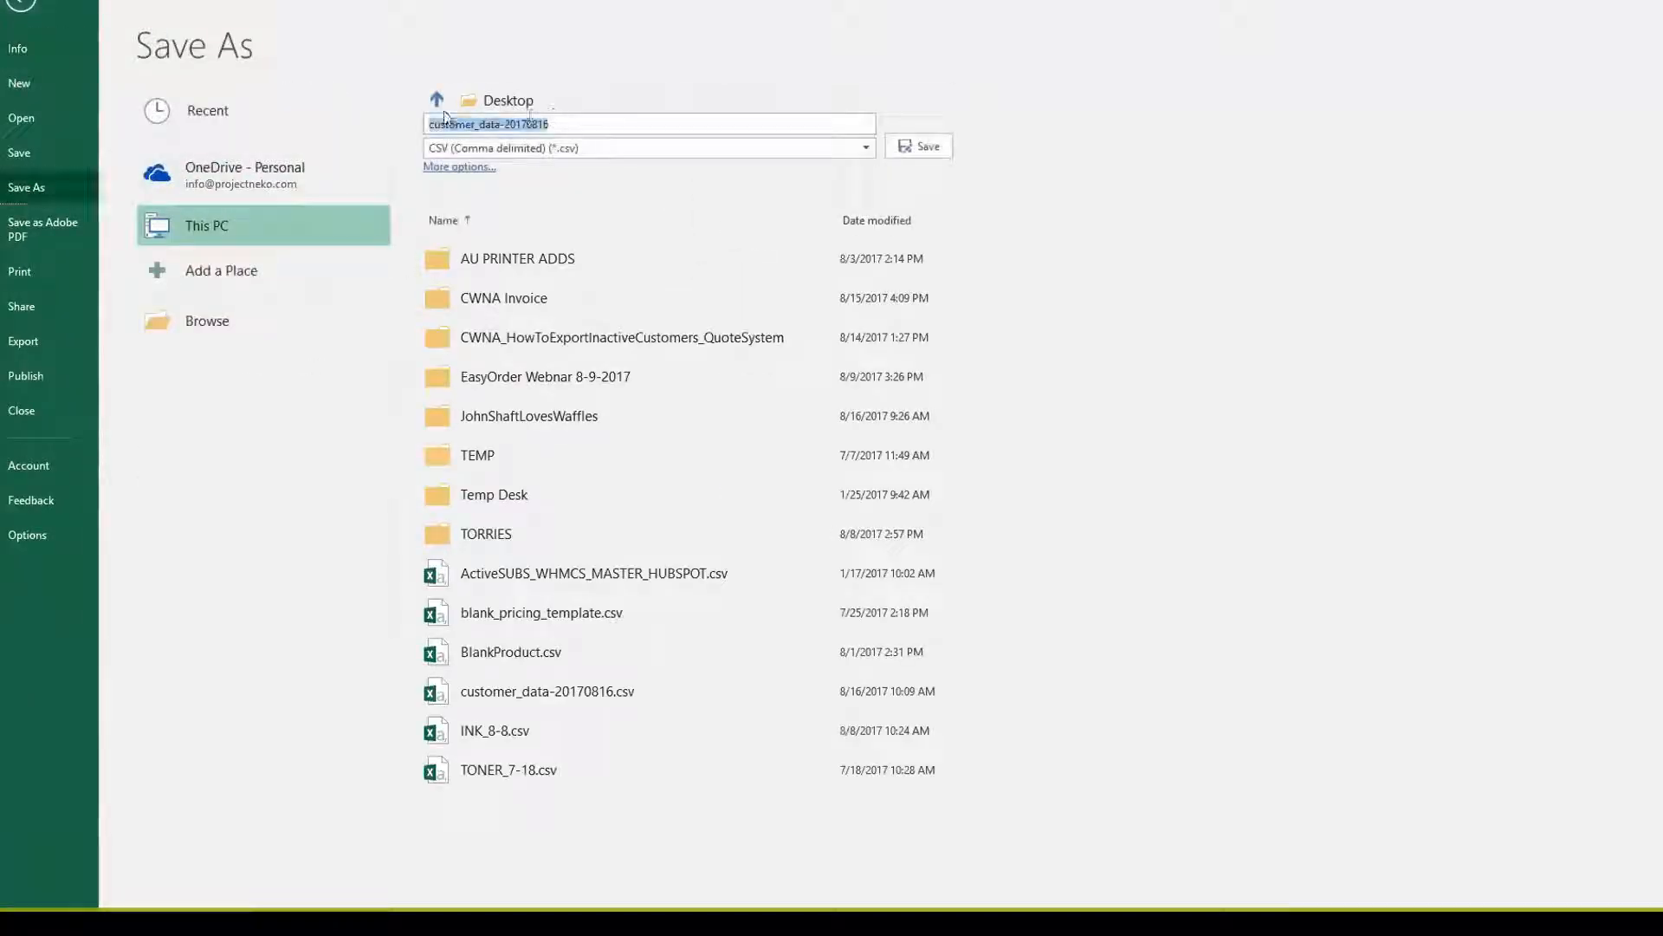
text(ActionAccounting)
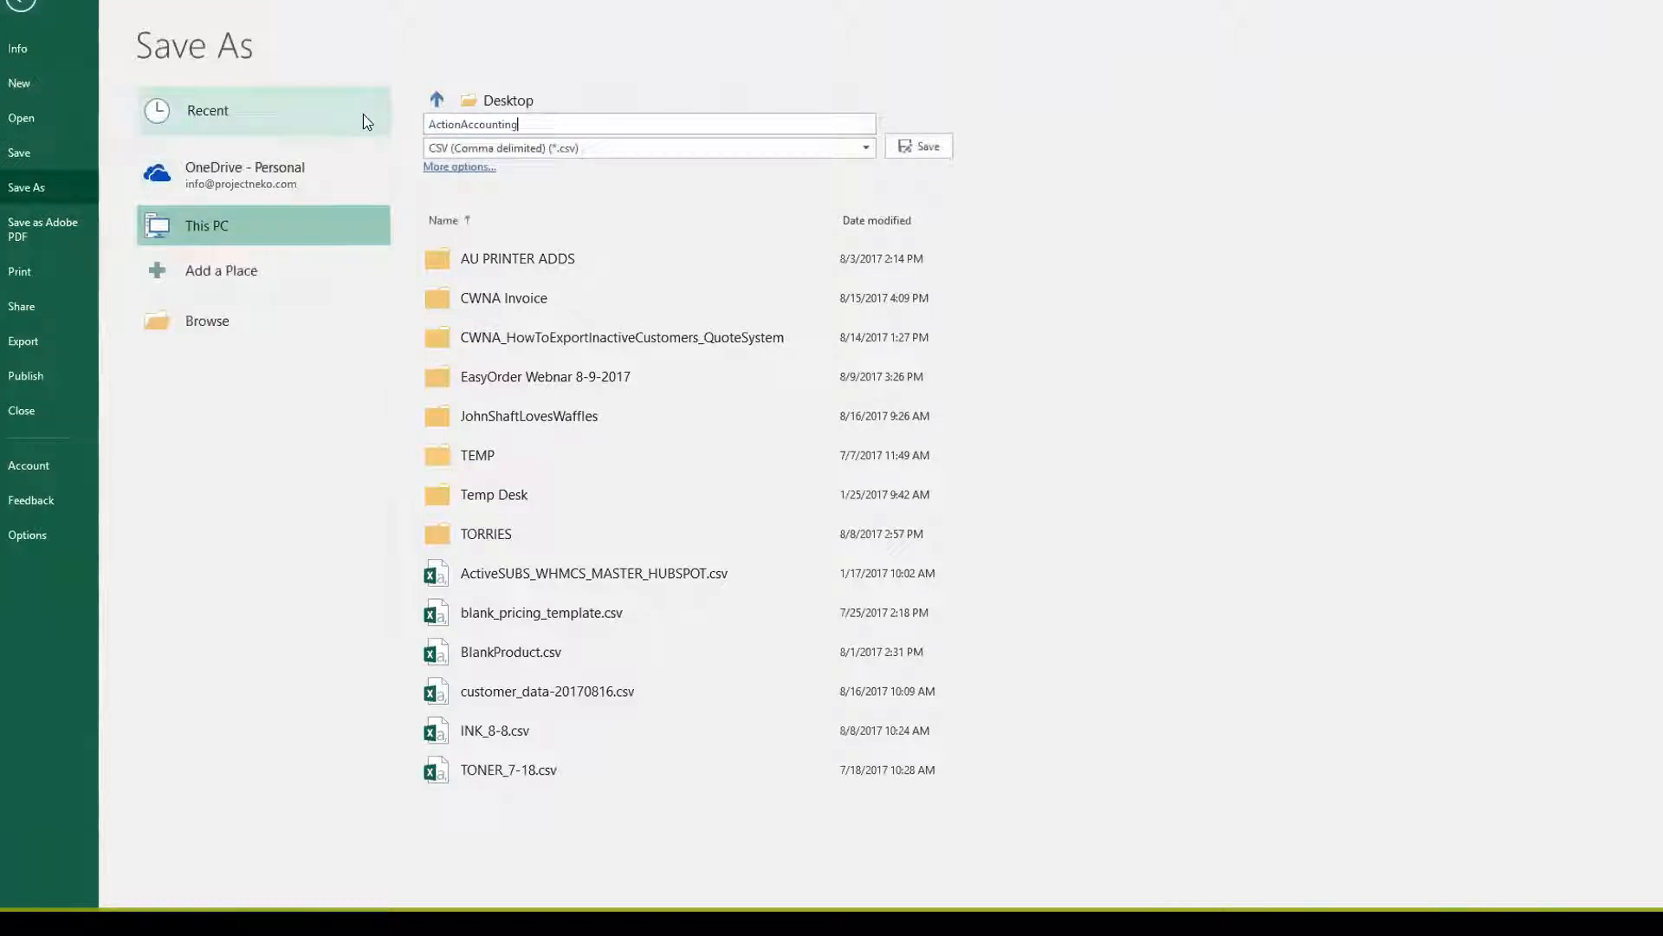
click(910, 146)
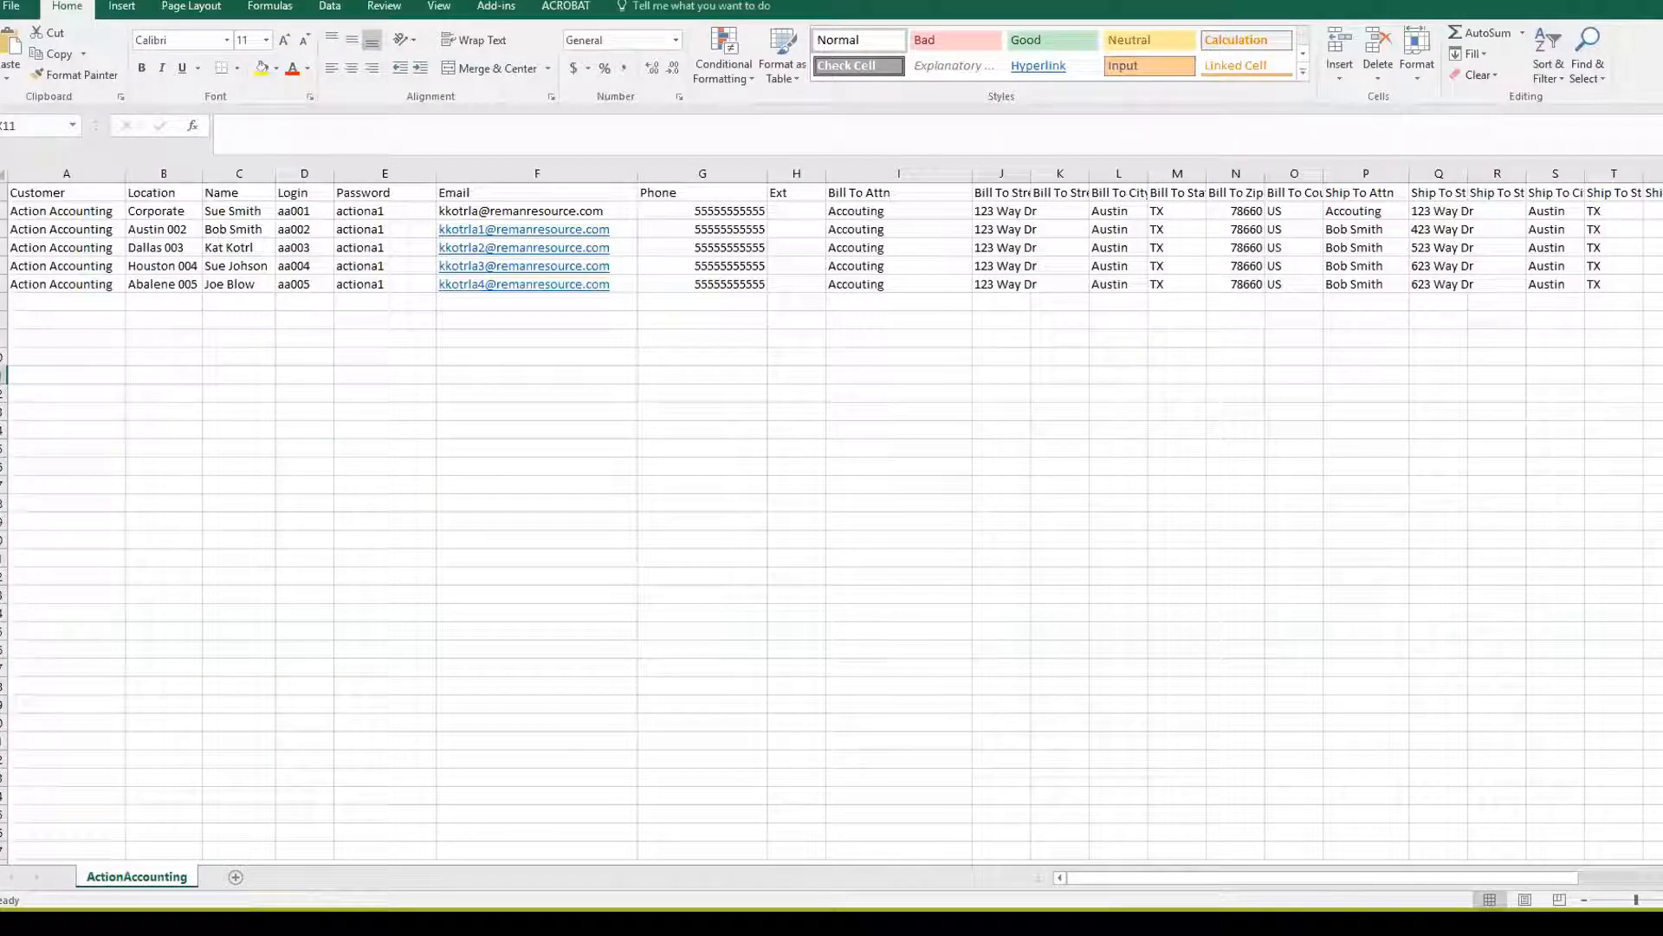
click(1563, 3)
click(1319, 203)
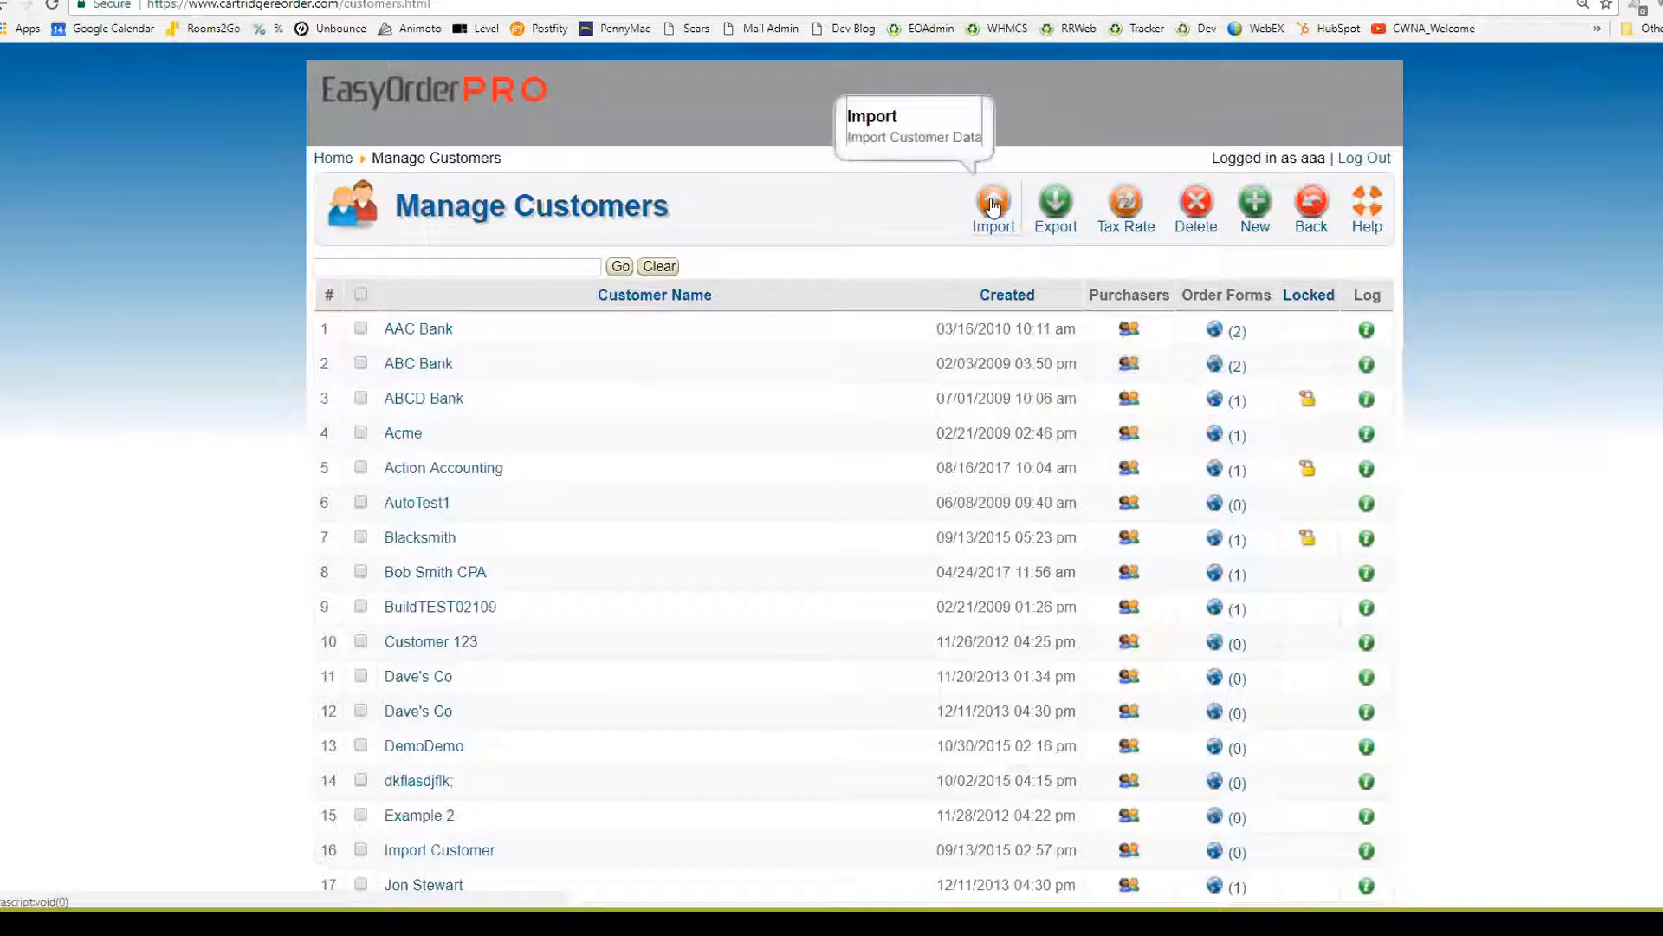
Import ActionAccounting.csv from the Desktop with AAA Cartridge as the store
click(994, 204)
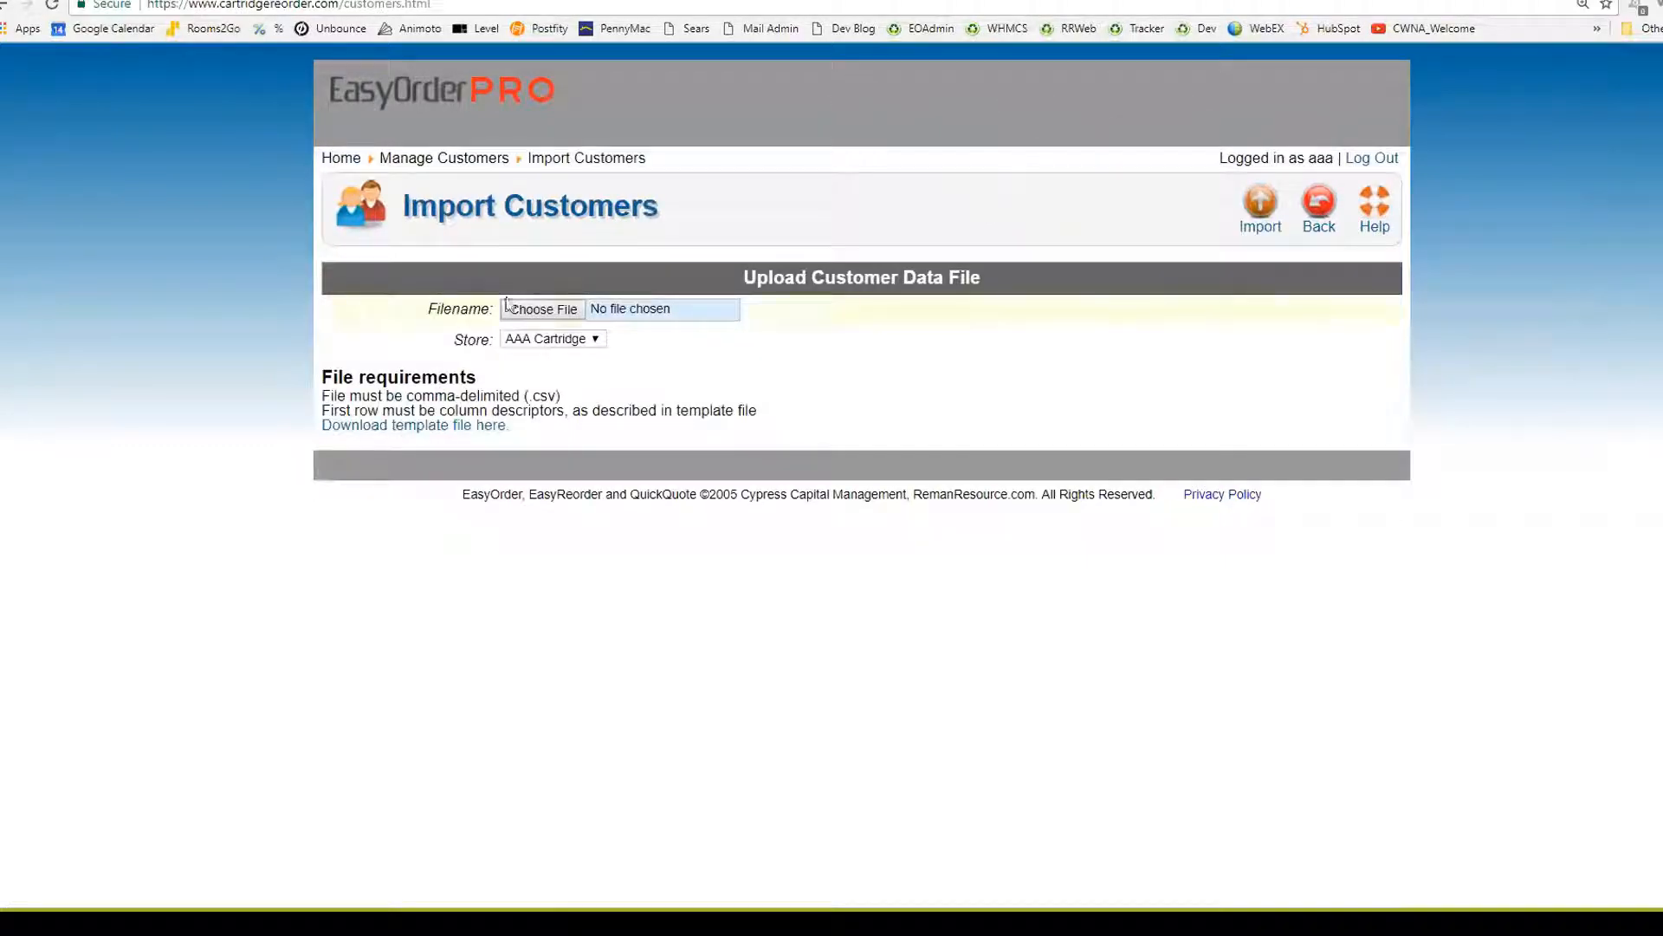
click(542, 308)
click(57, 118)
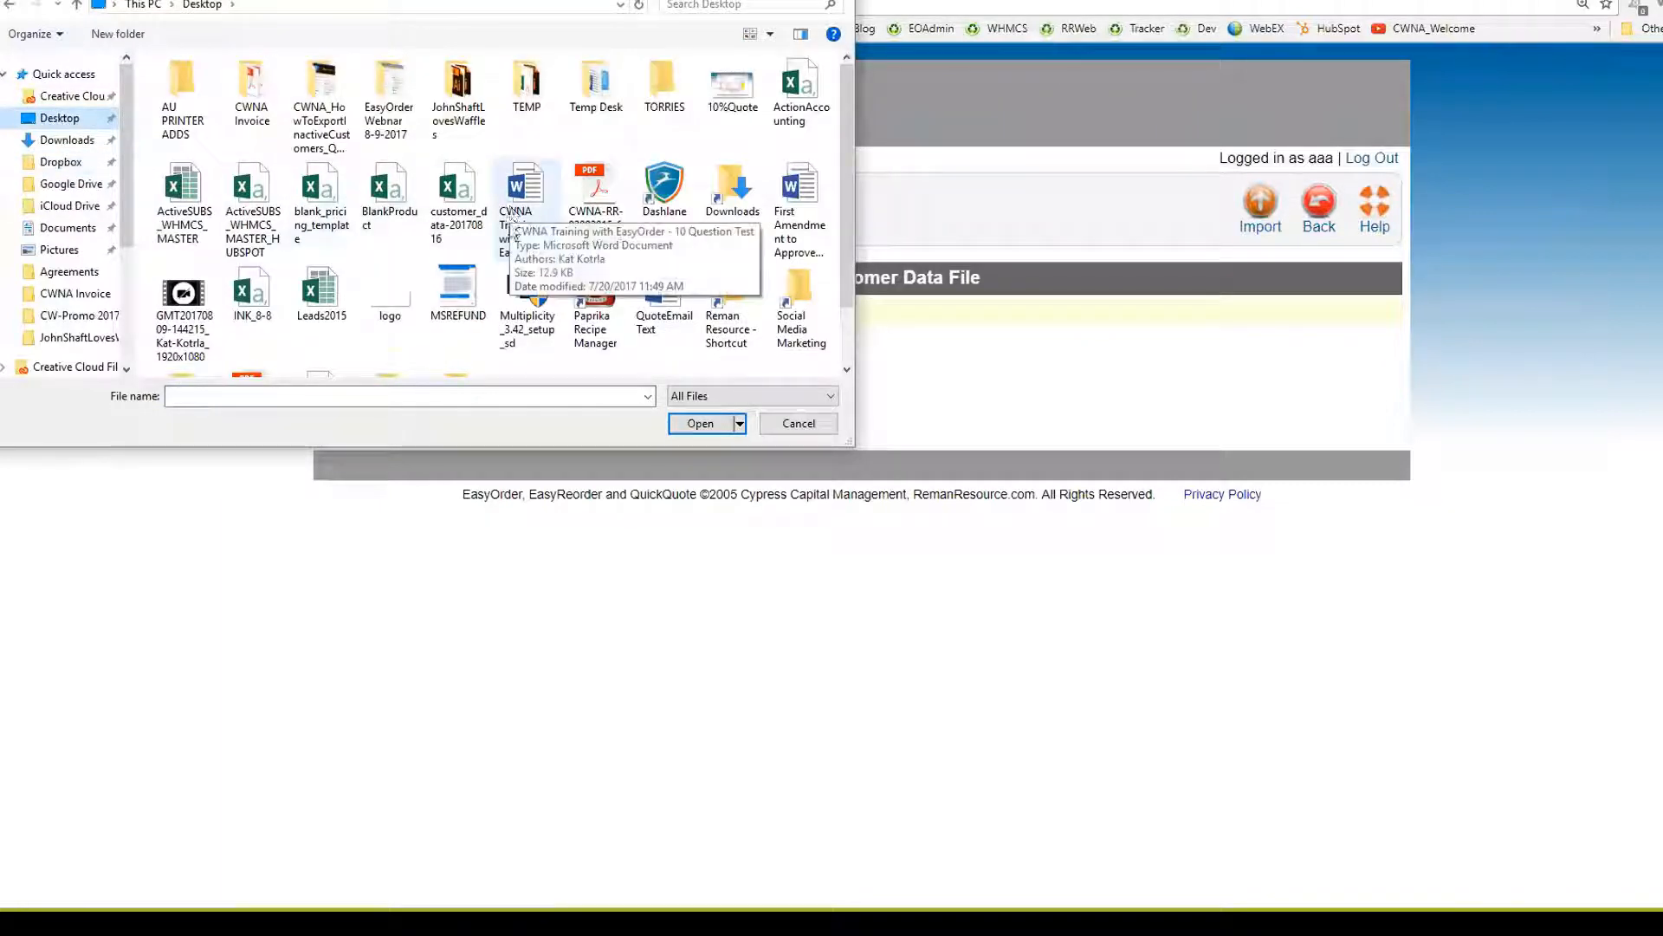
click(799, 87)
click(706, 423)
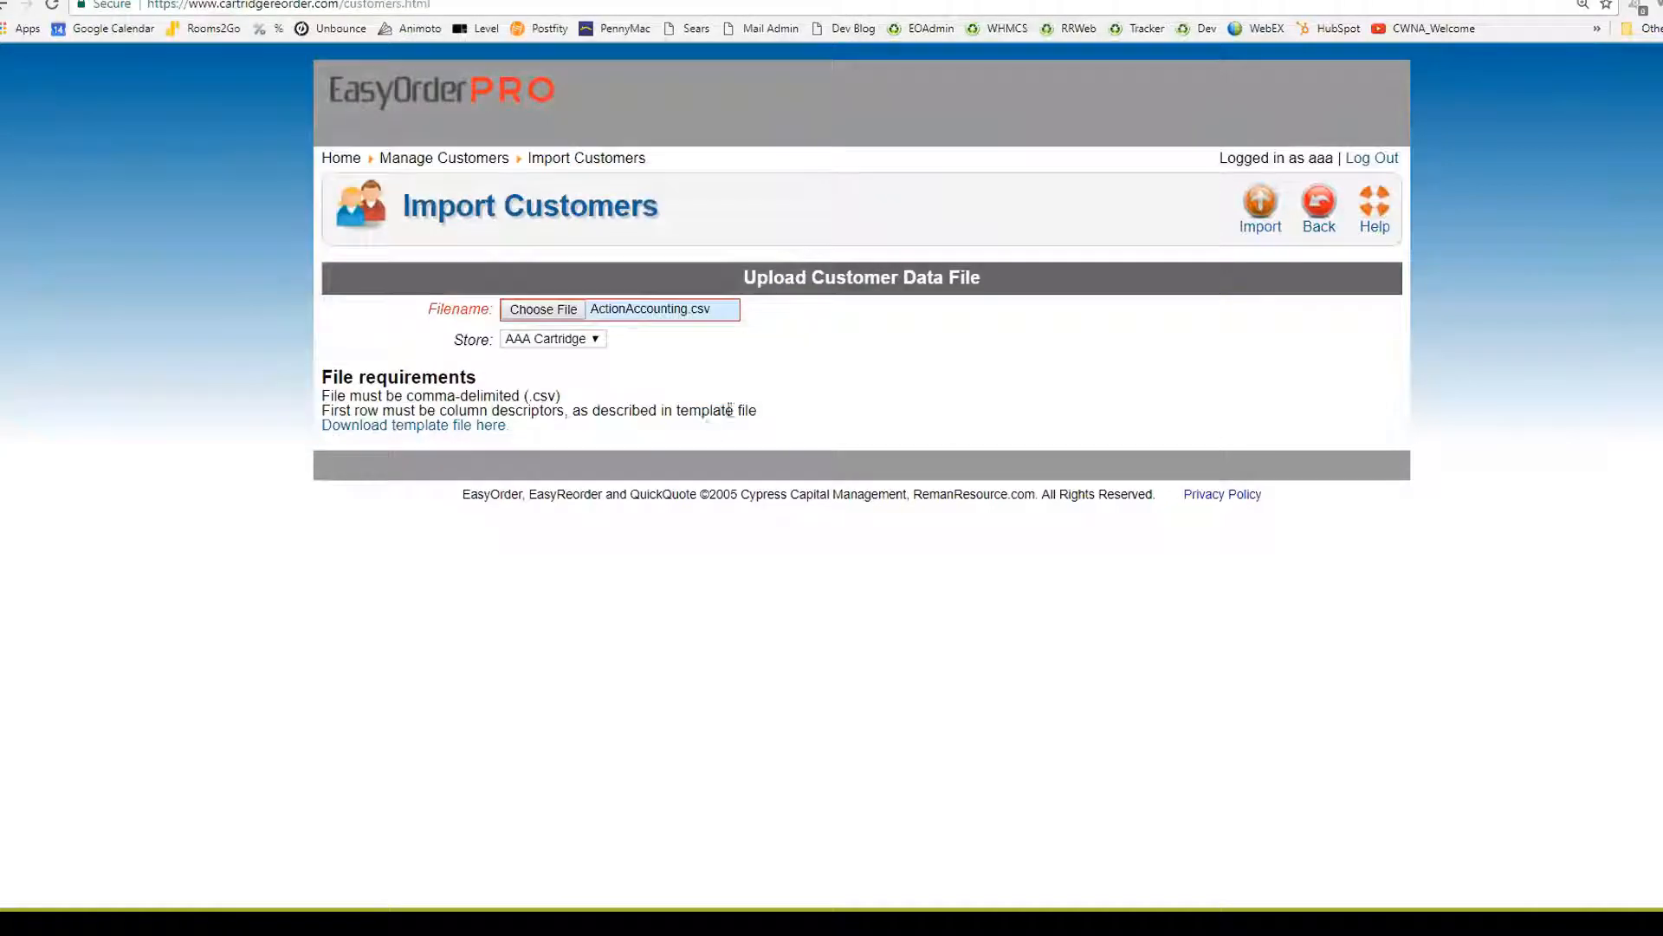
click(571, 344)
click(572, 351)
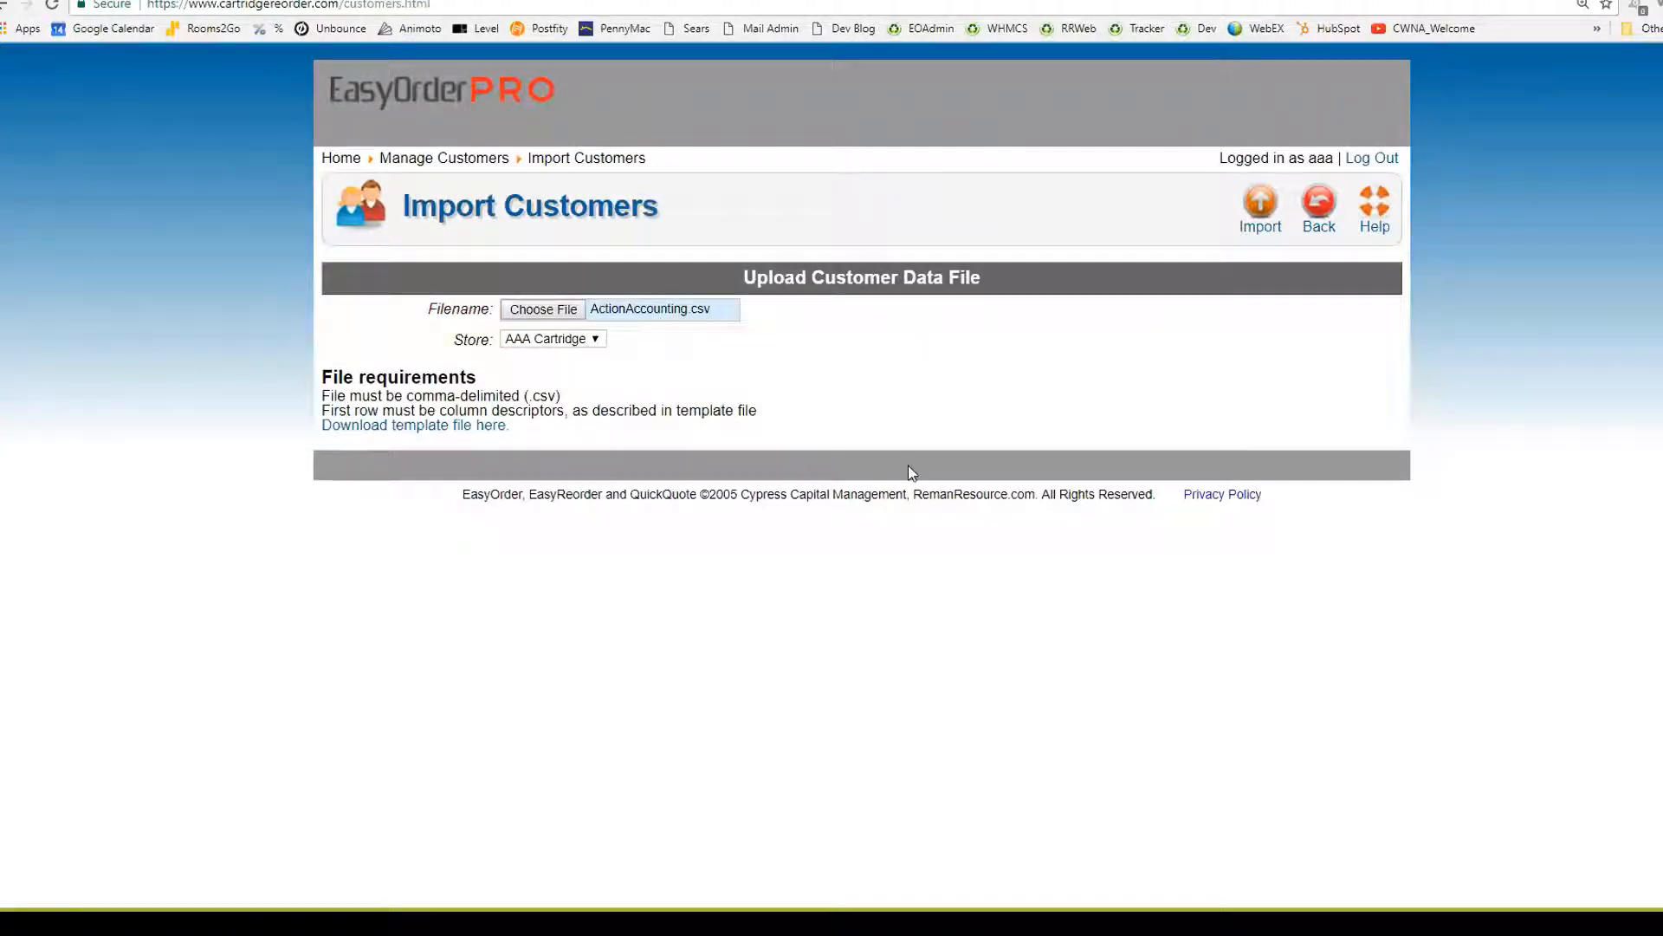
click(1260, 204)
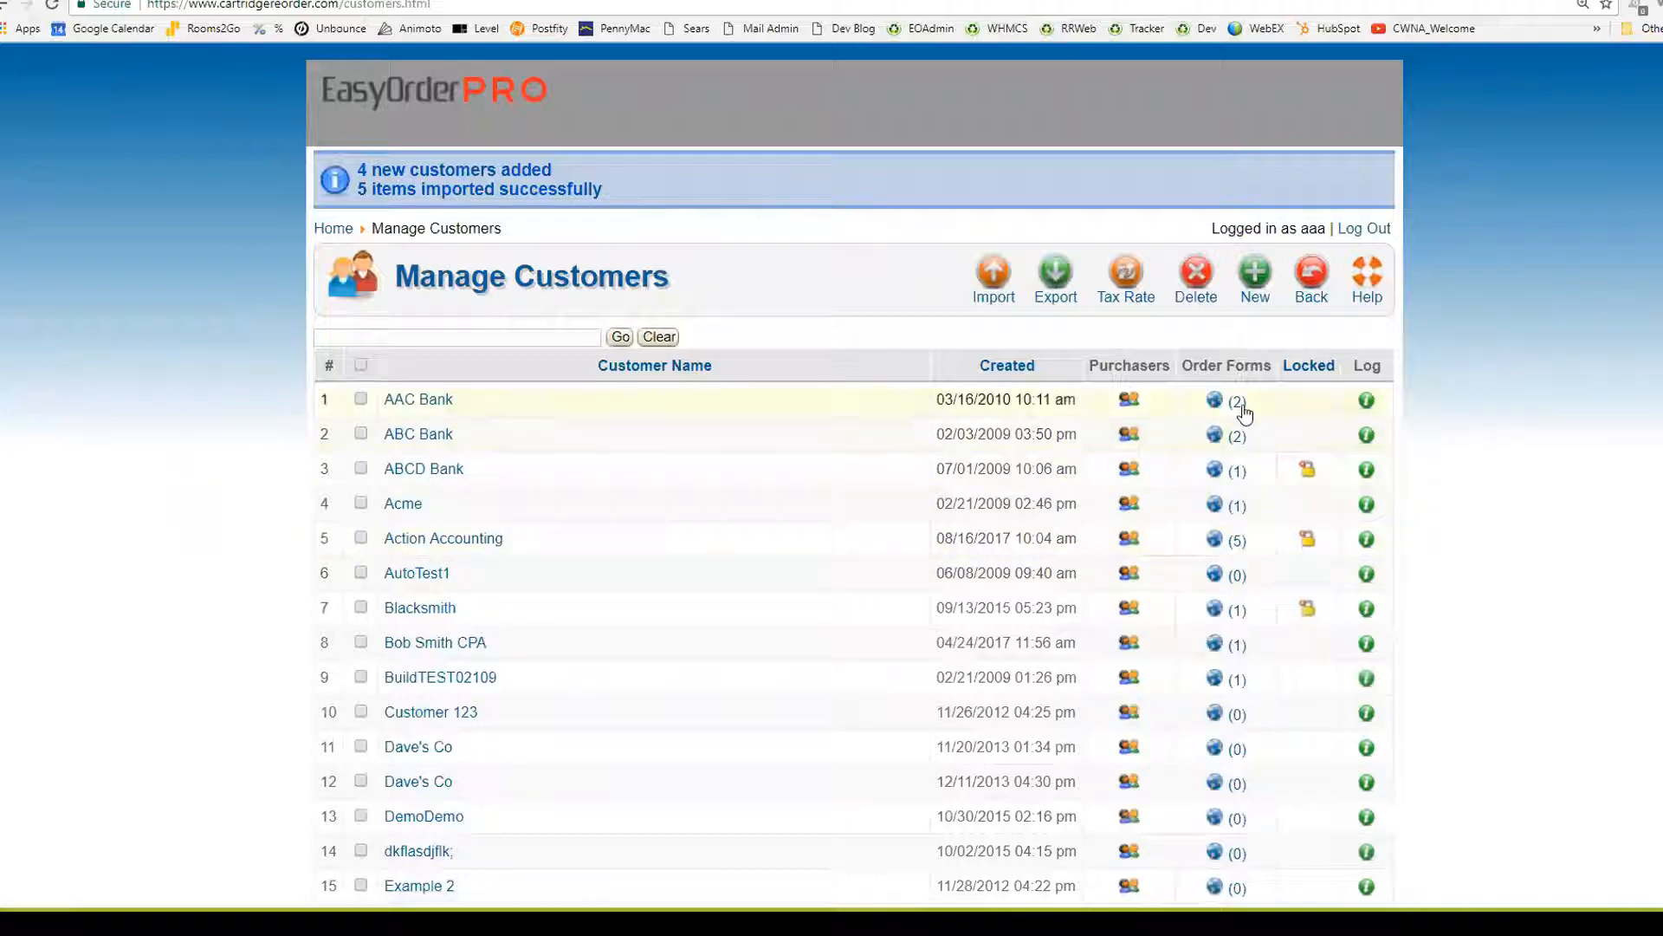
Open the Order Forms (5) link on the Action Accounting row
click(1214, 541)
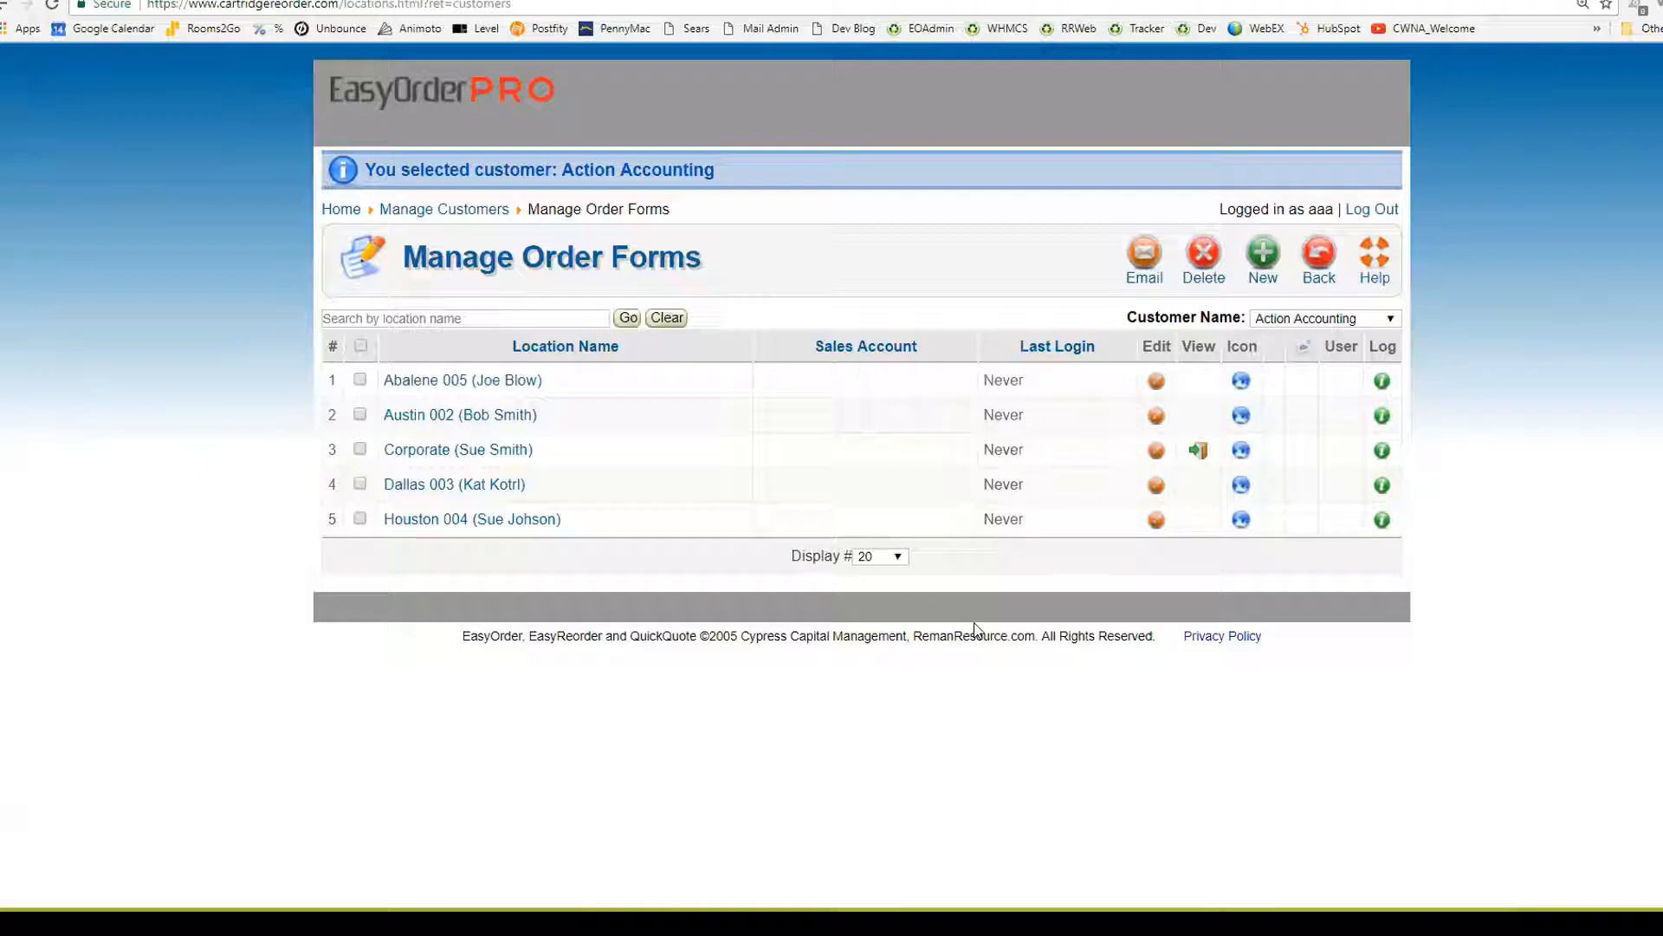
Add a new Abalene 005 item with the Color LaserJet 2600's black, cyan, yellow and magenta cartridges
click(1156, 380)
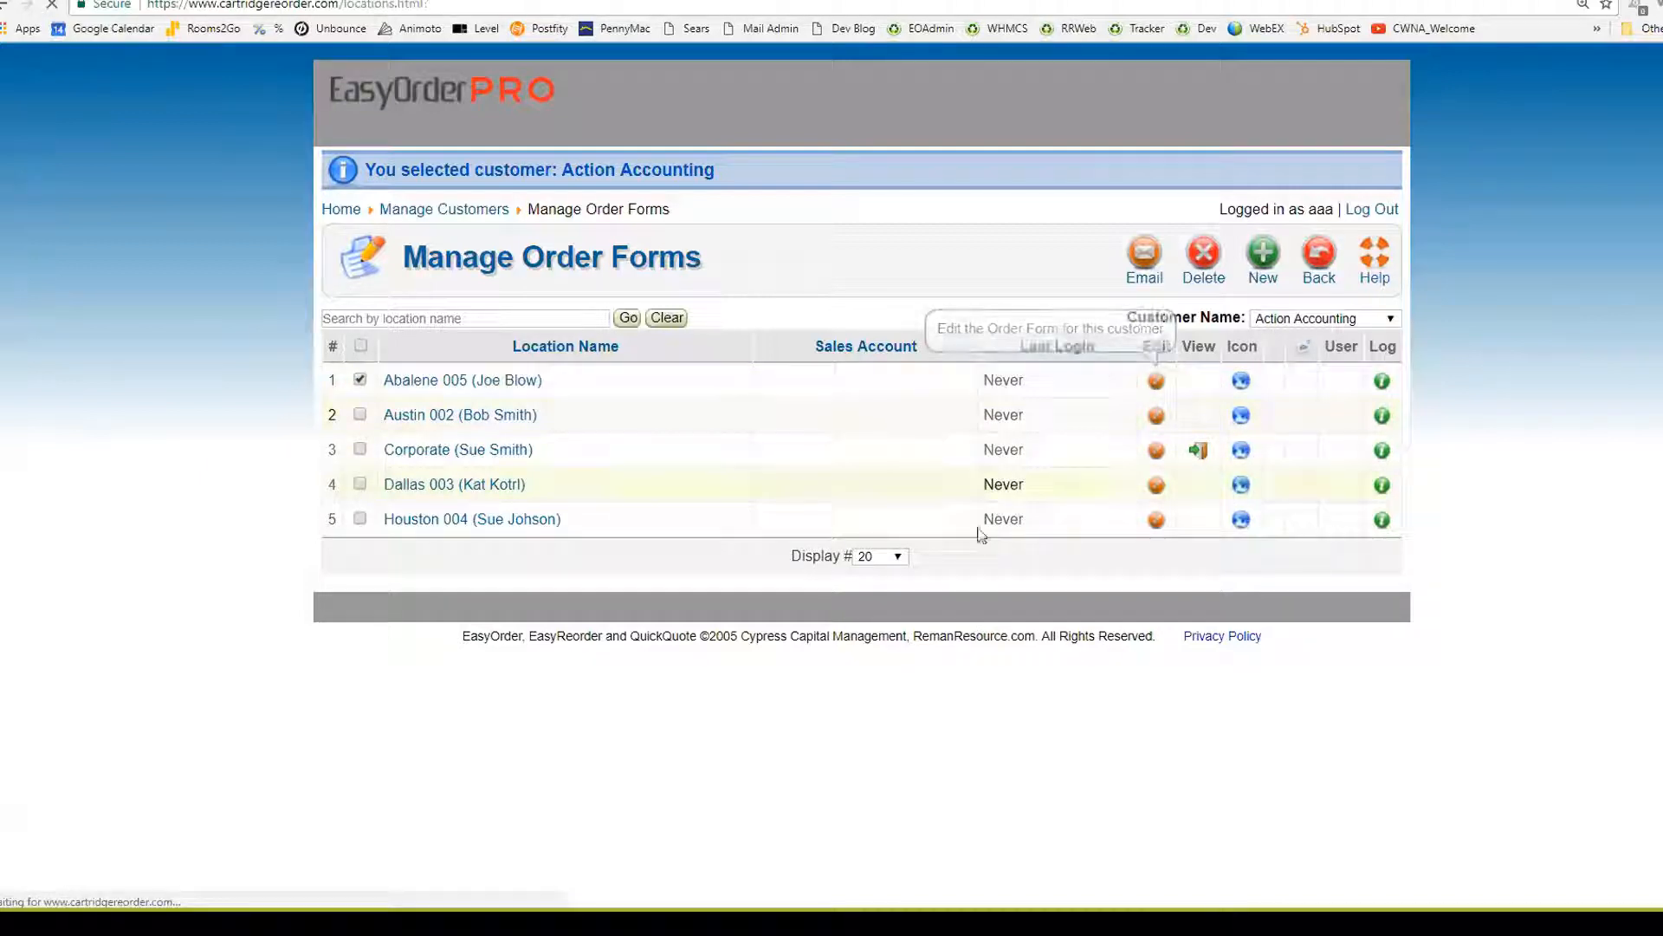
click(1262, 202)
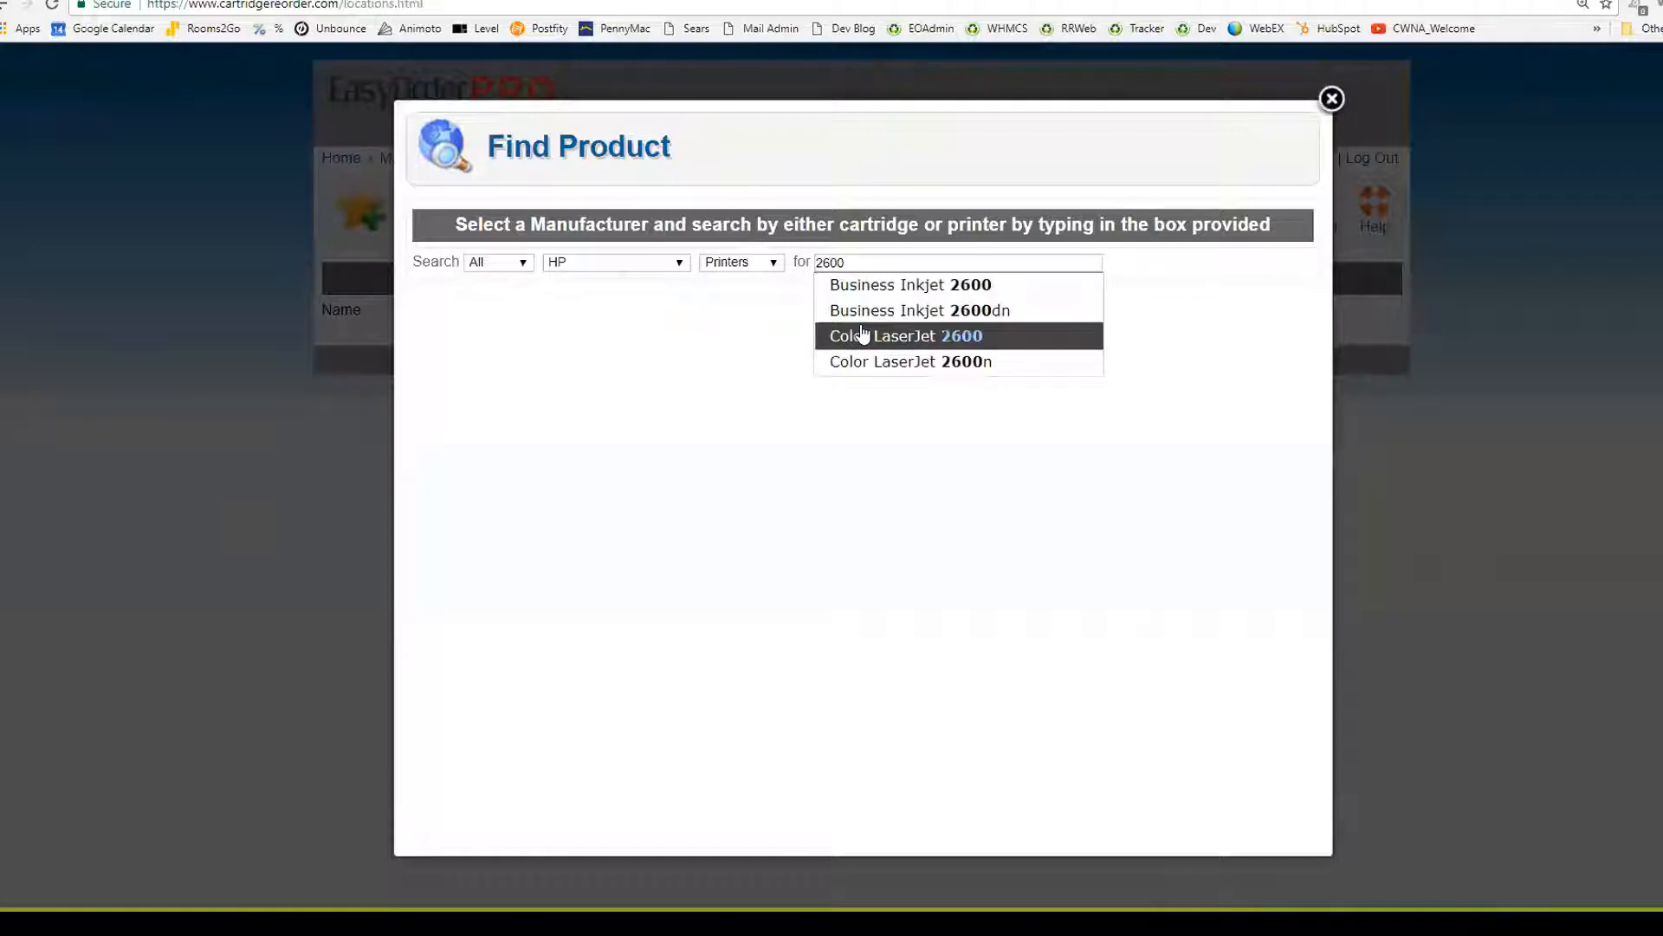
click(858, 334)
click(423, 376)
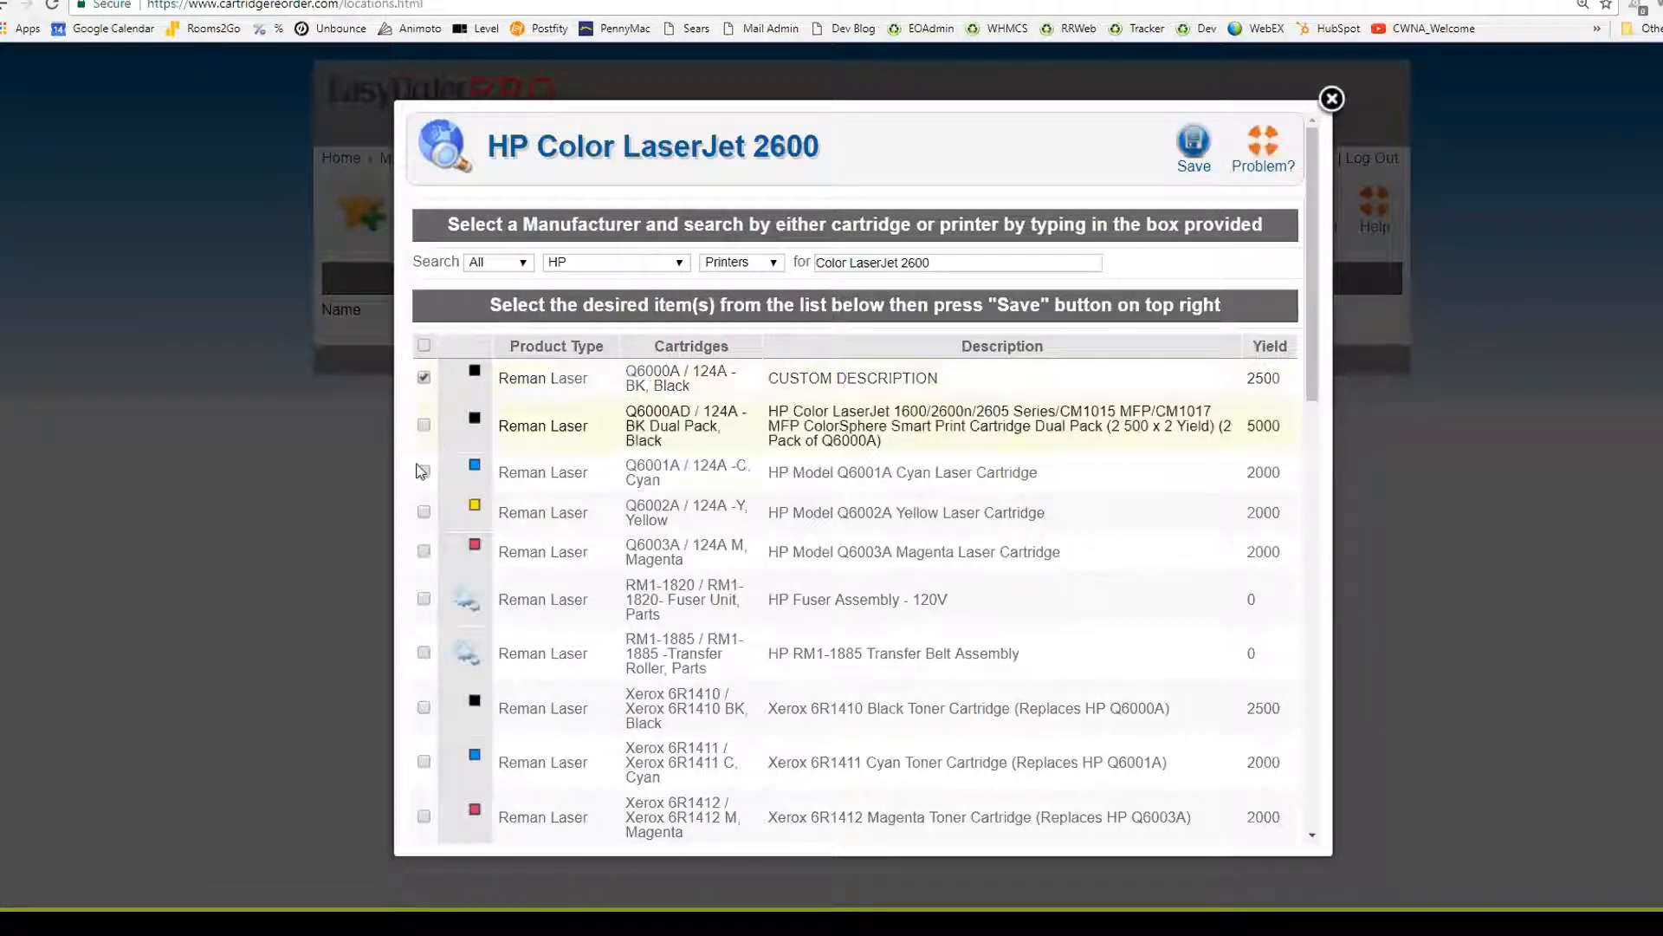
click(424, 471)
click(423, 512)
click(424, 551)
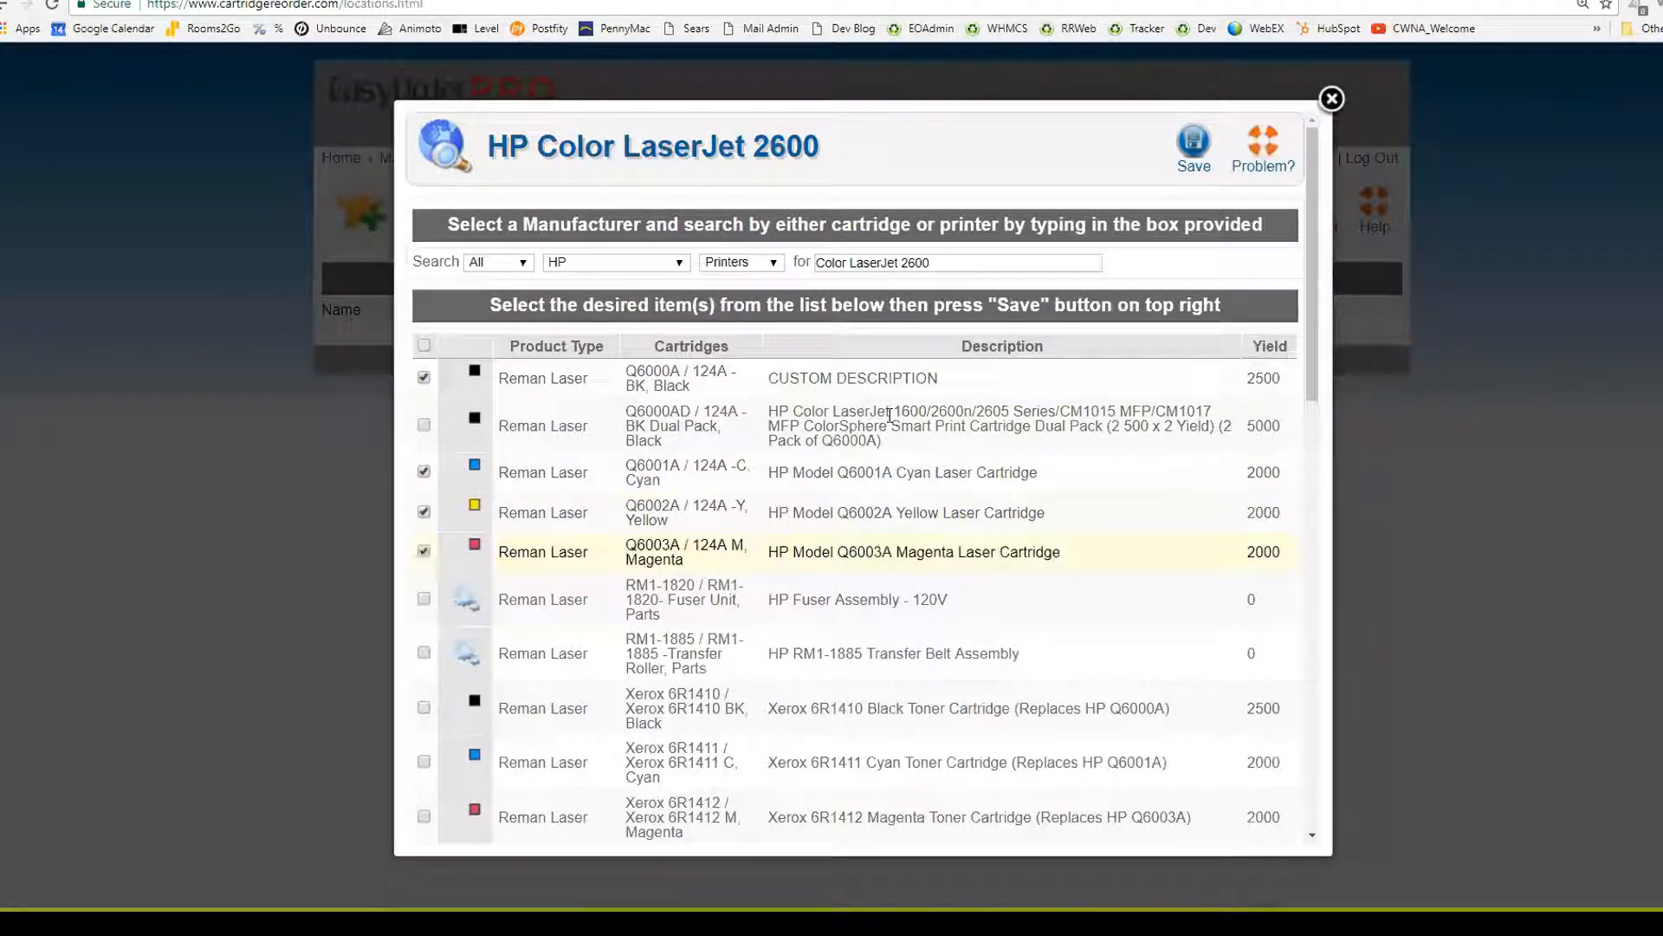
click(1193, 147)
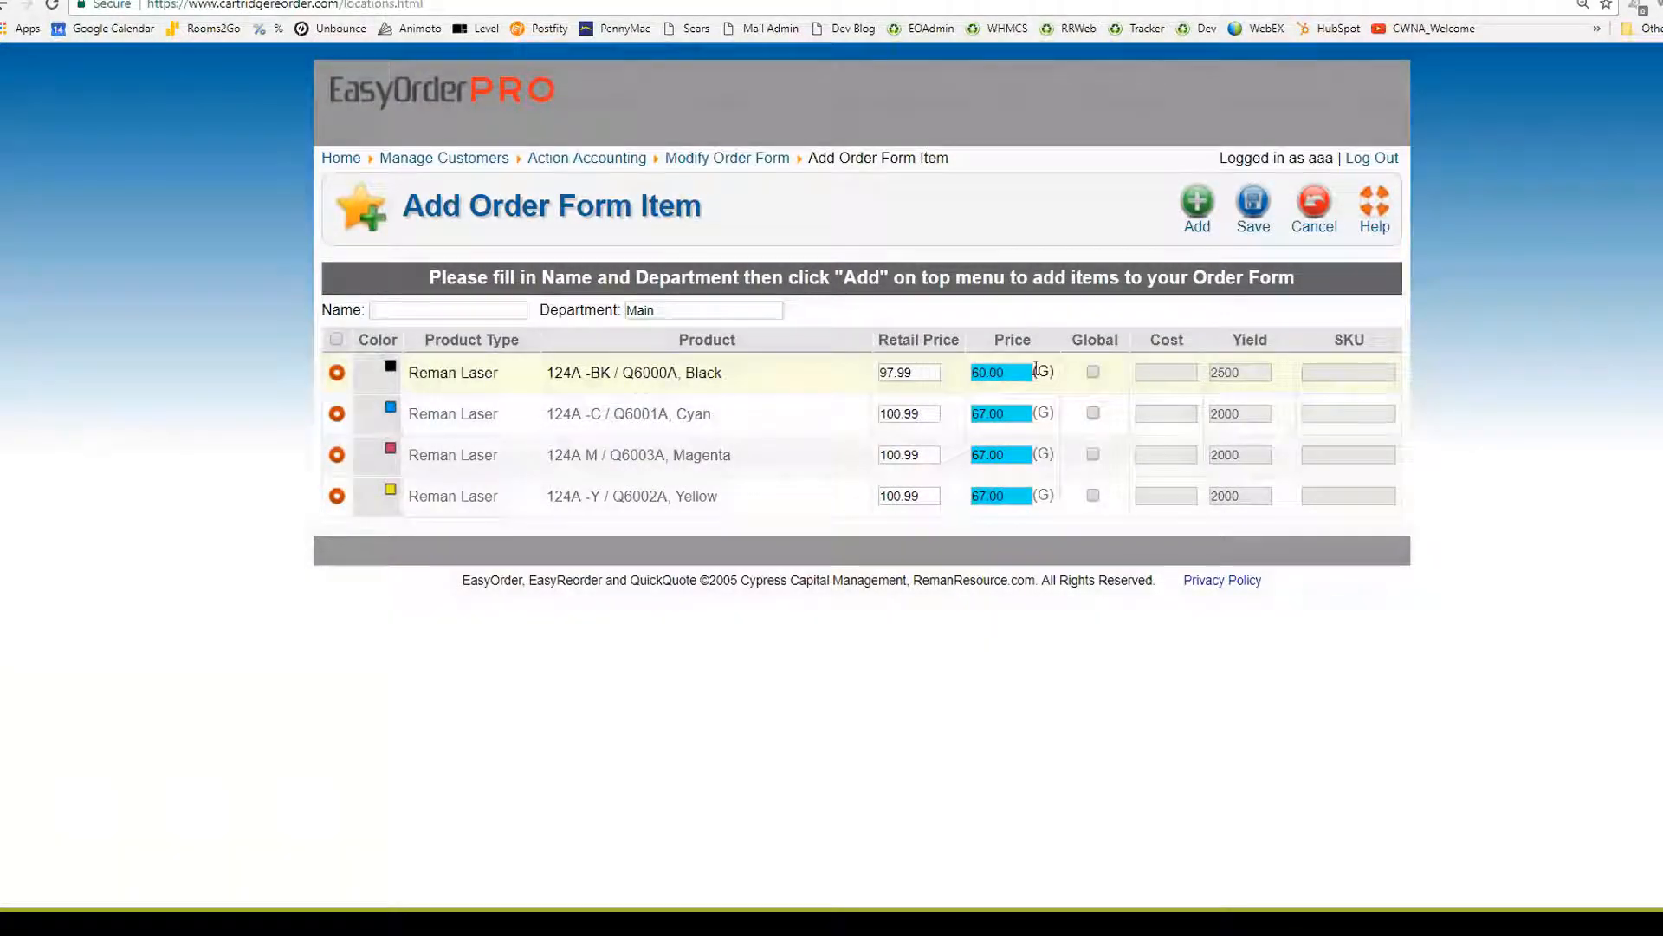
Save the cartridge item to Abalene 005's form and go back to Manage Order Forms
click(1252, 202)
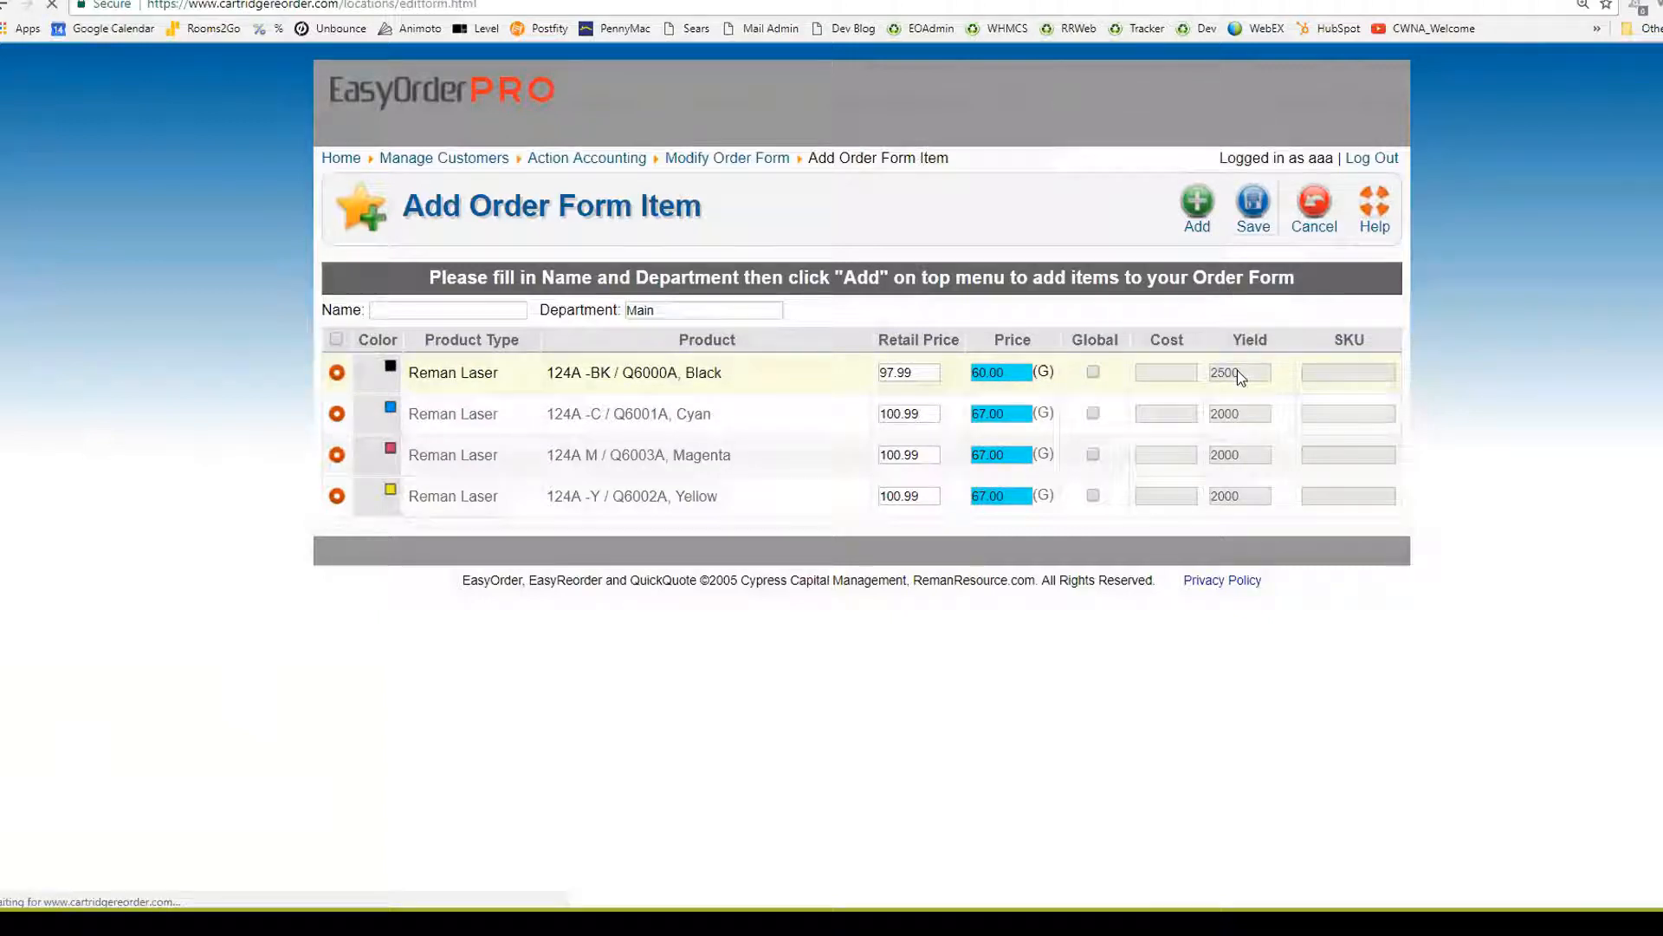
click(1317, 260)
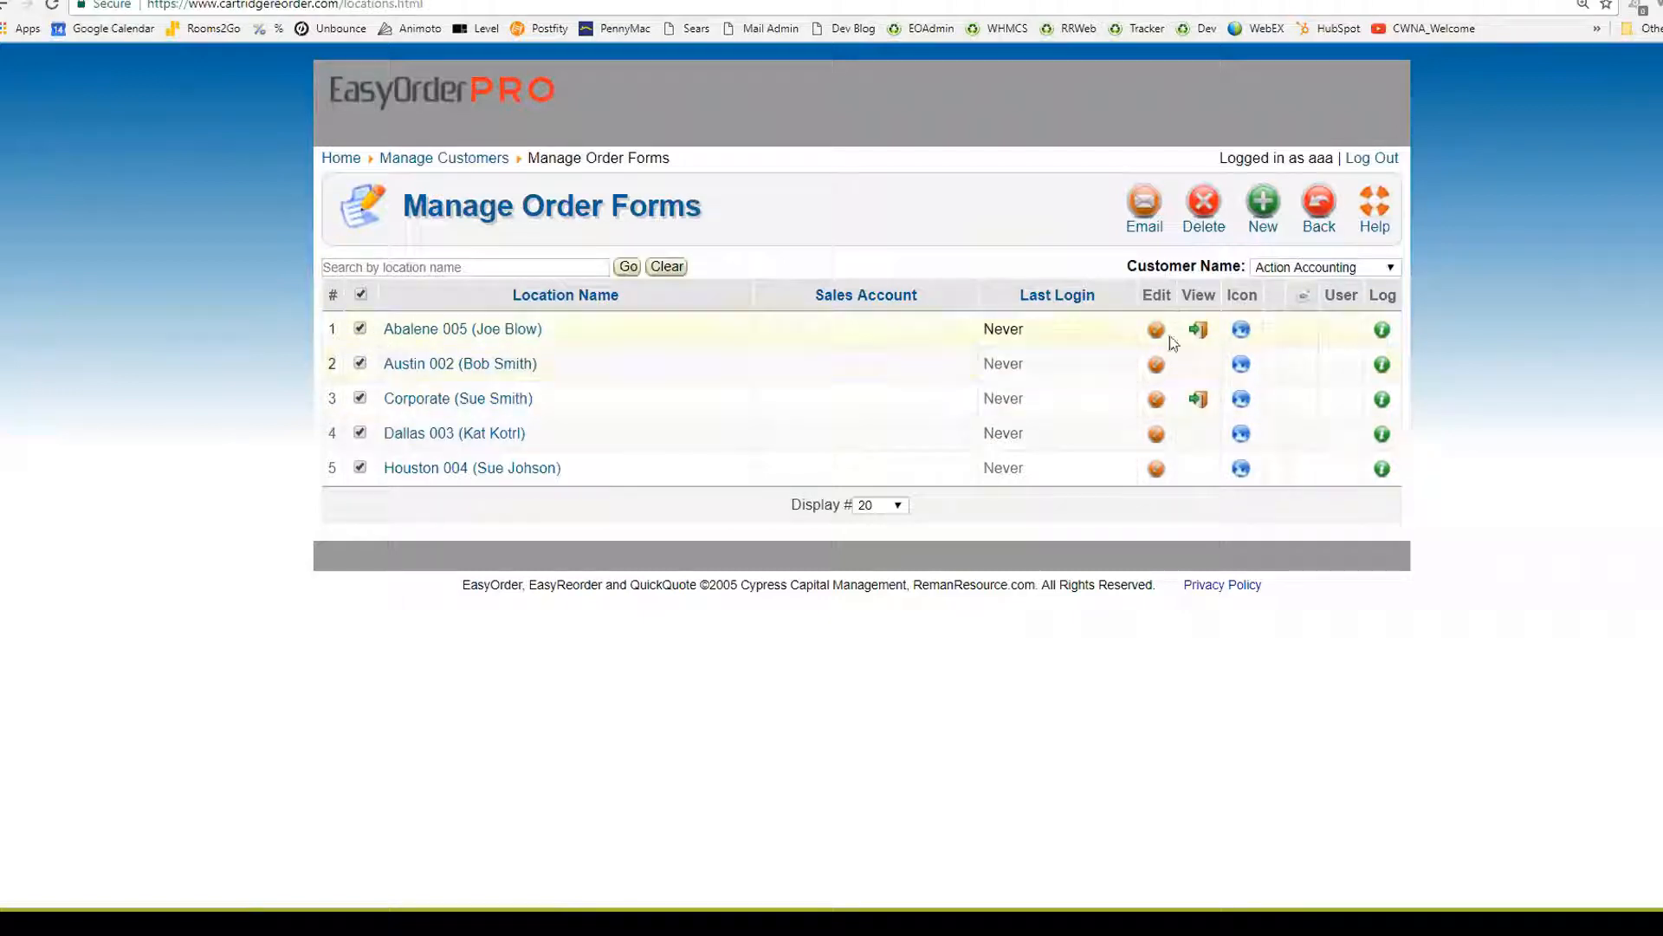
View Abalene 005's order form as the customer and open Modify Order Form
click(1199, 330)
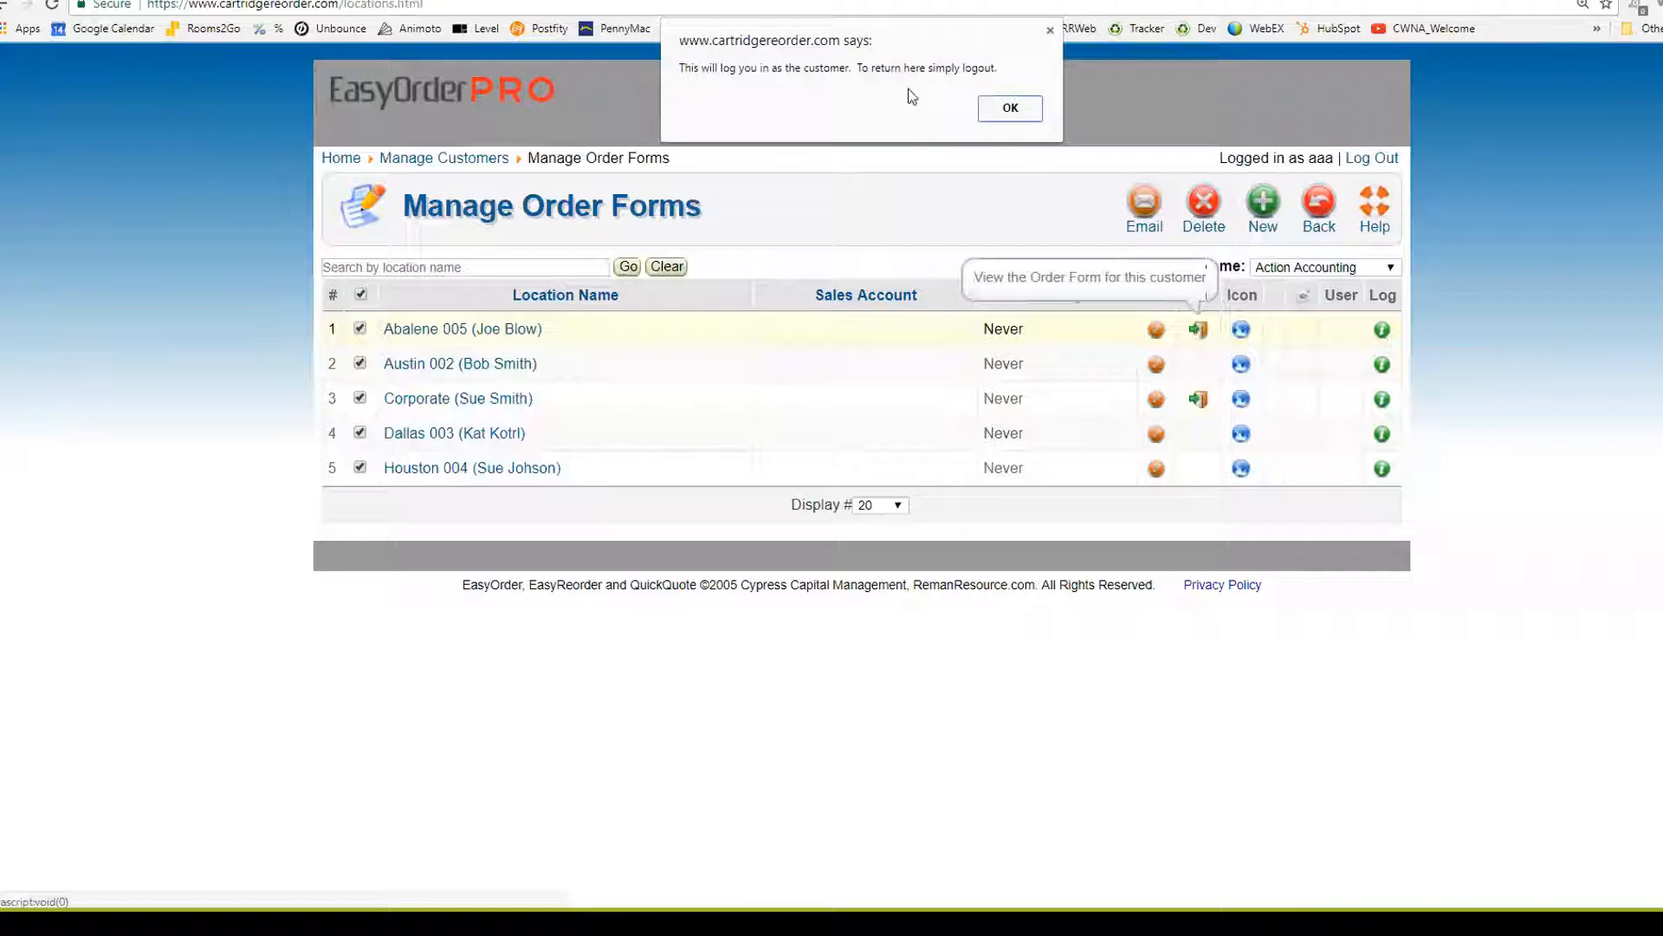
click(1011, 109)
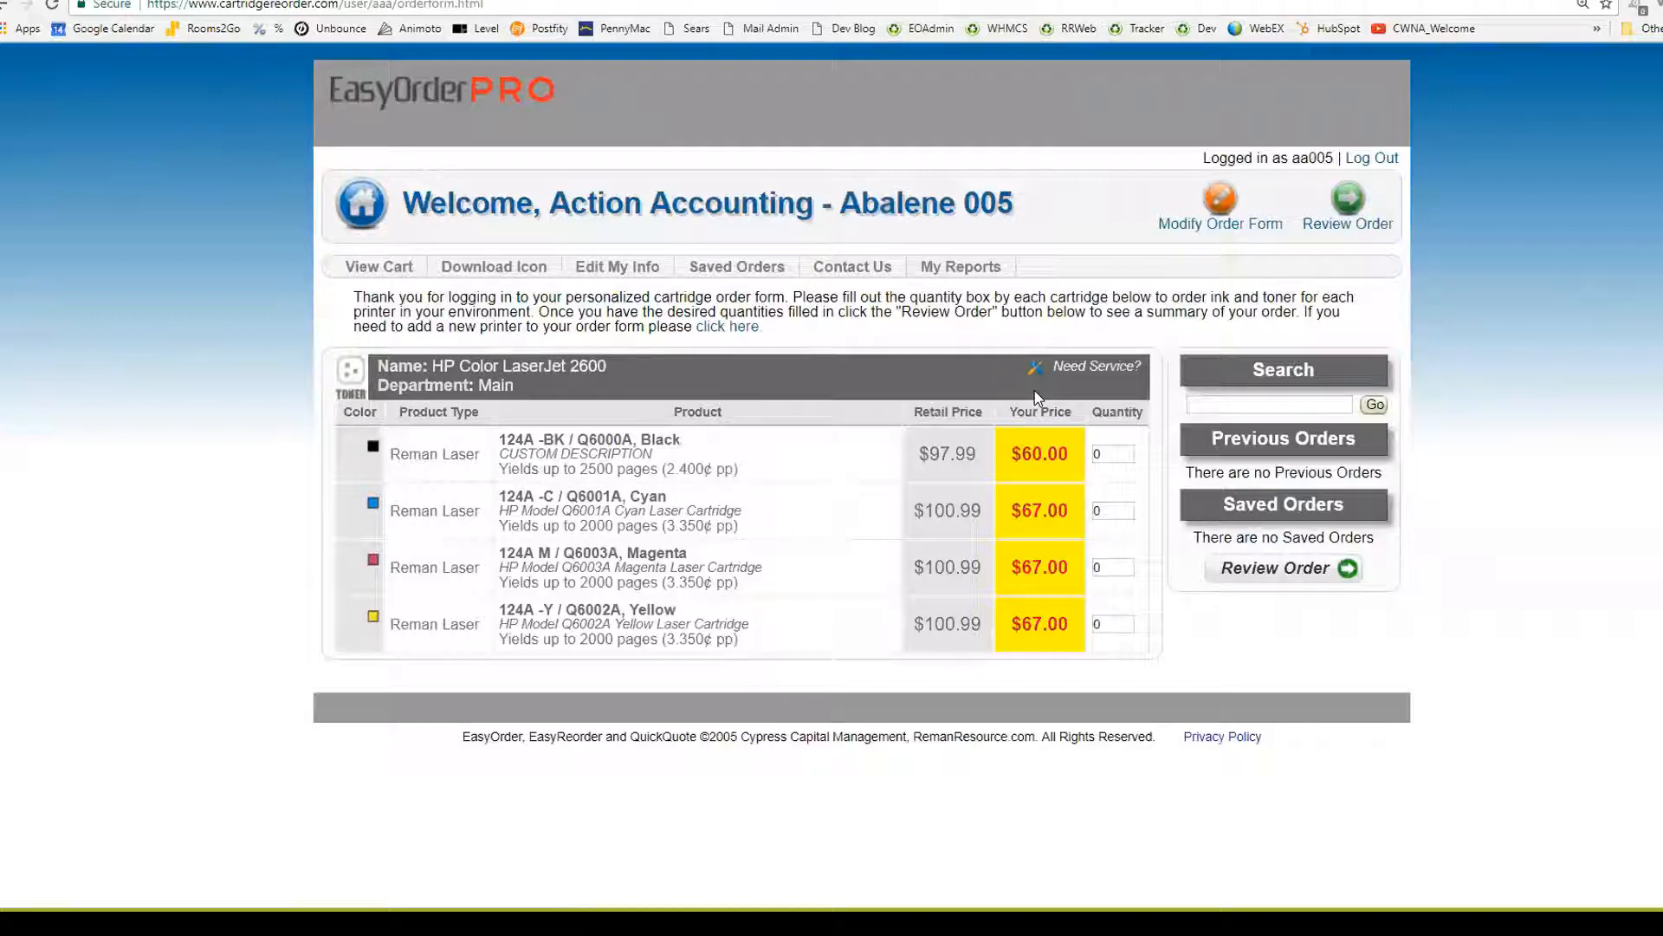
right_click(361, 525)
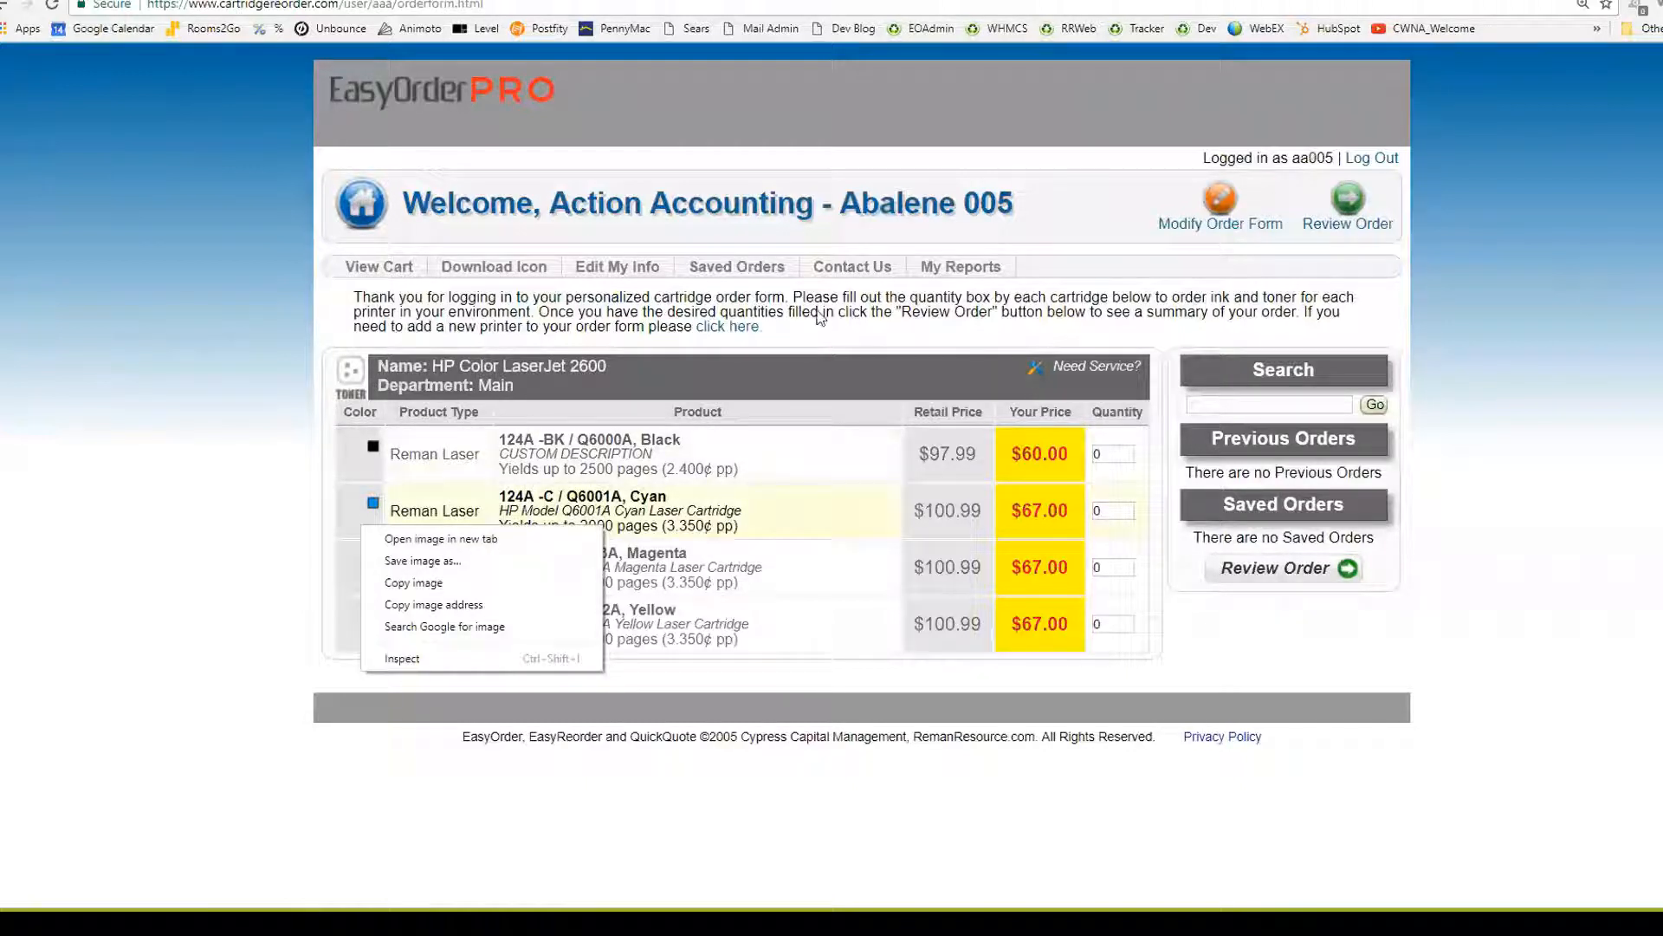
click(773, 454)
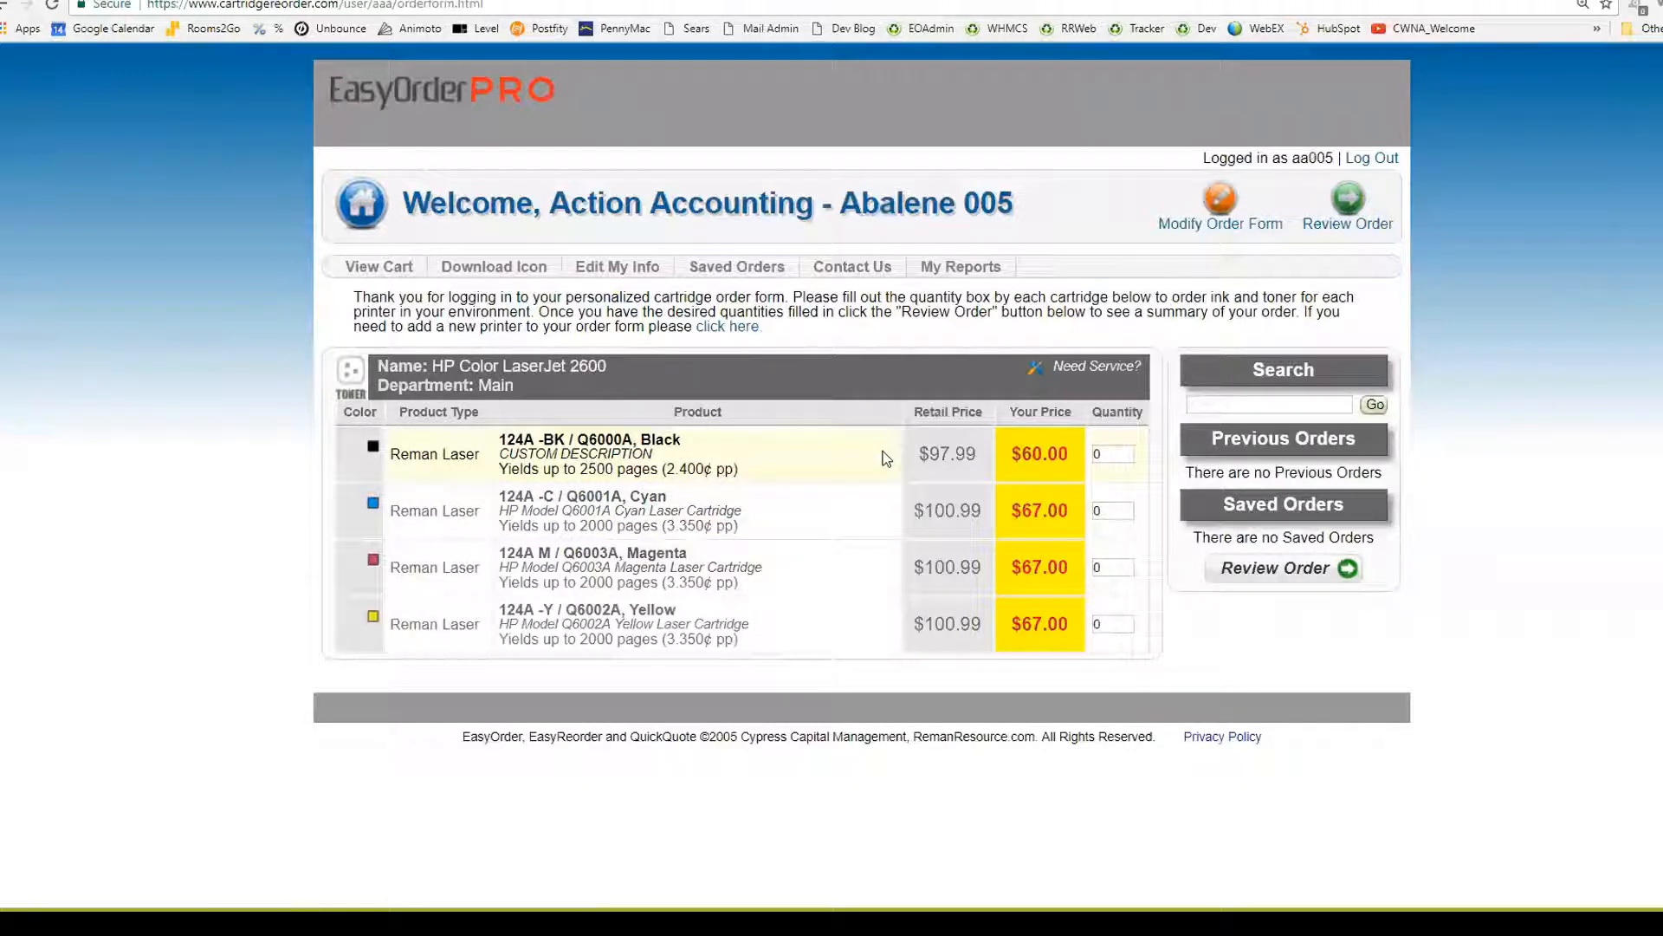
click(1218, 203)
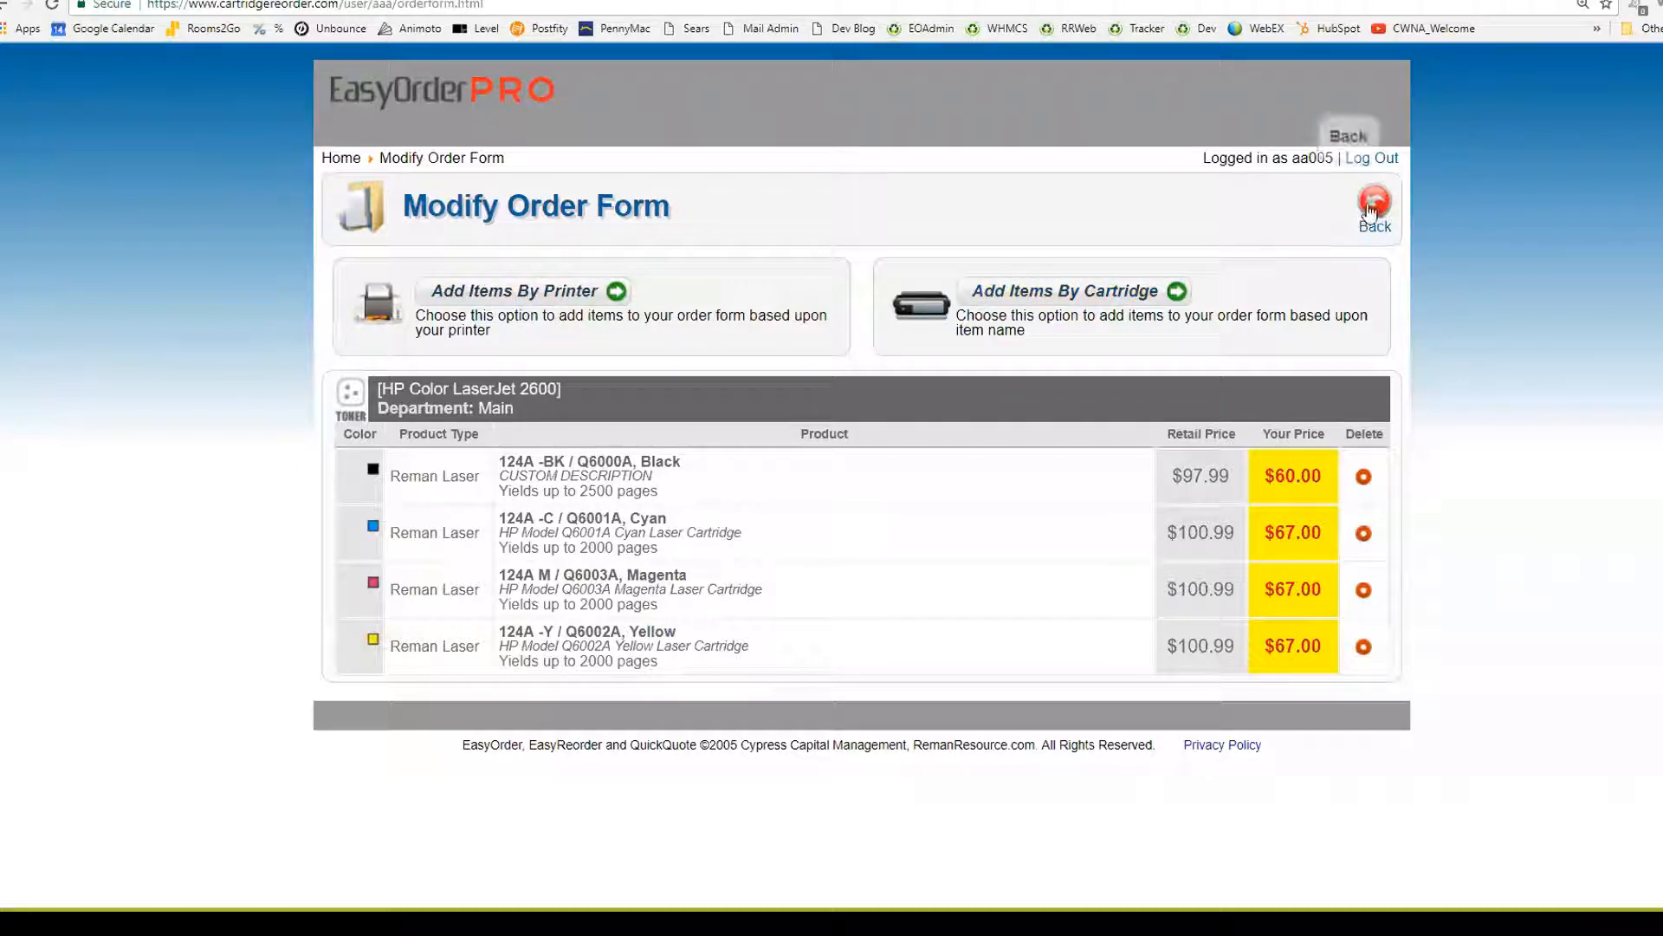
Log out of the customer session and open Manage Customers as admin
click(1371, 206)
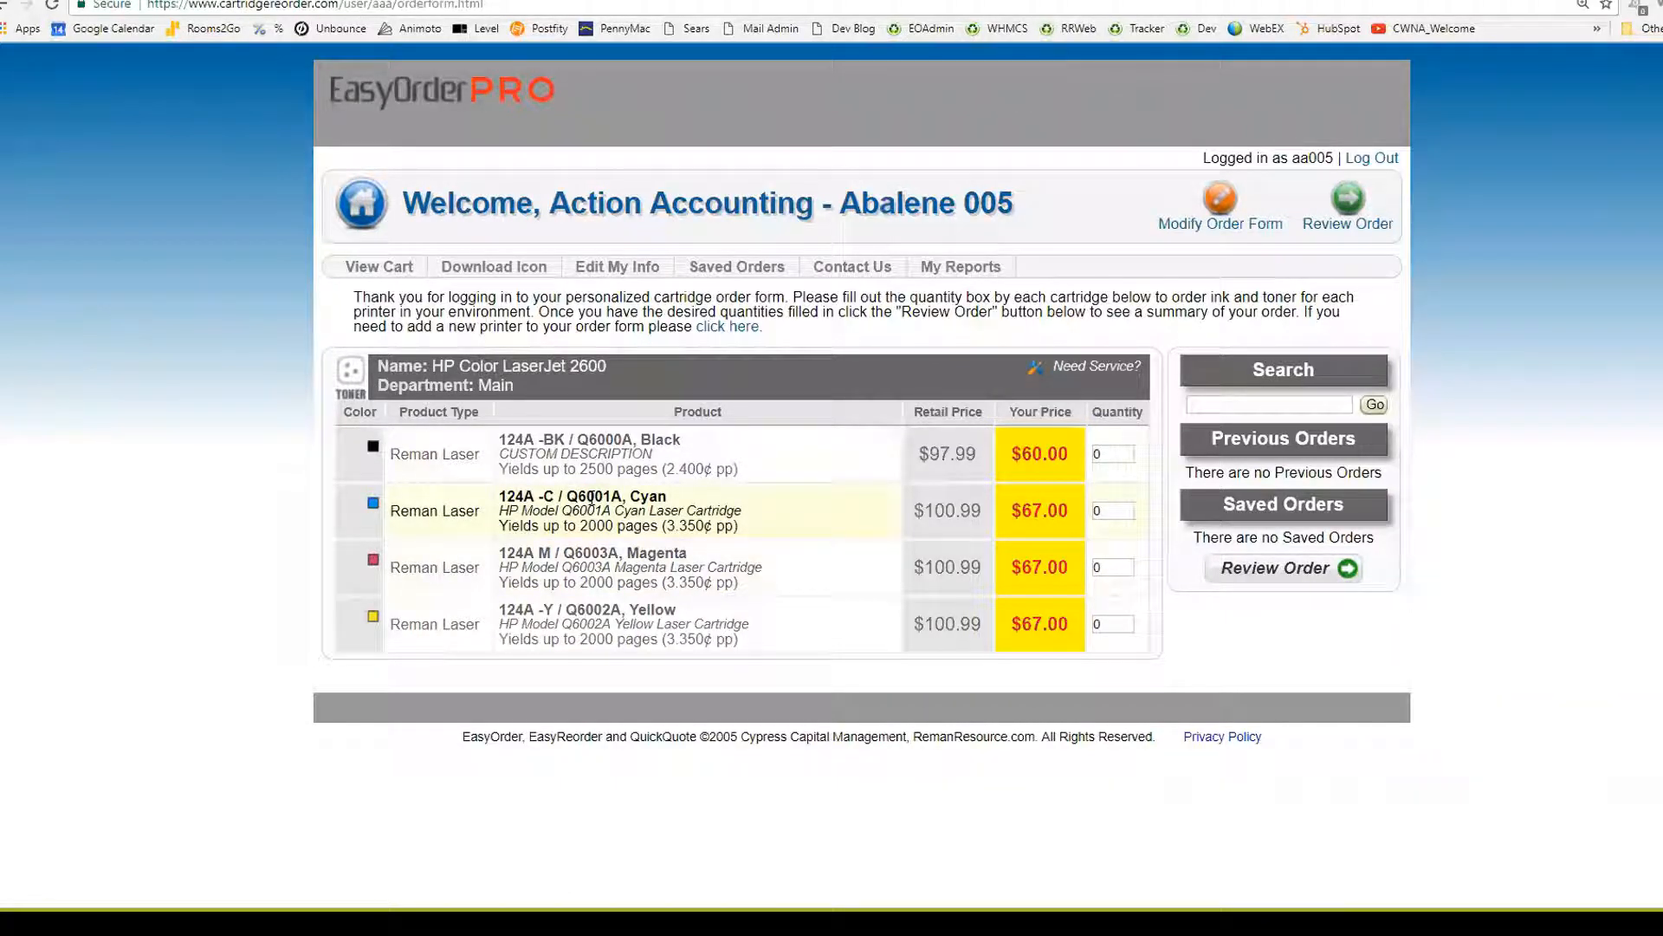
click(1365, 161)
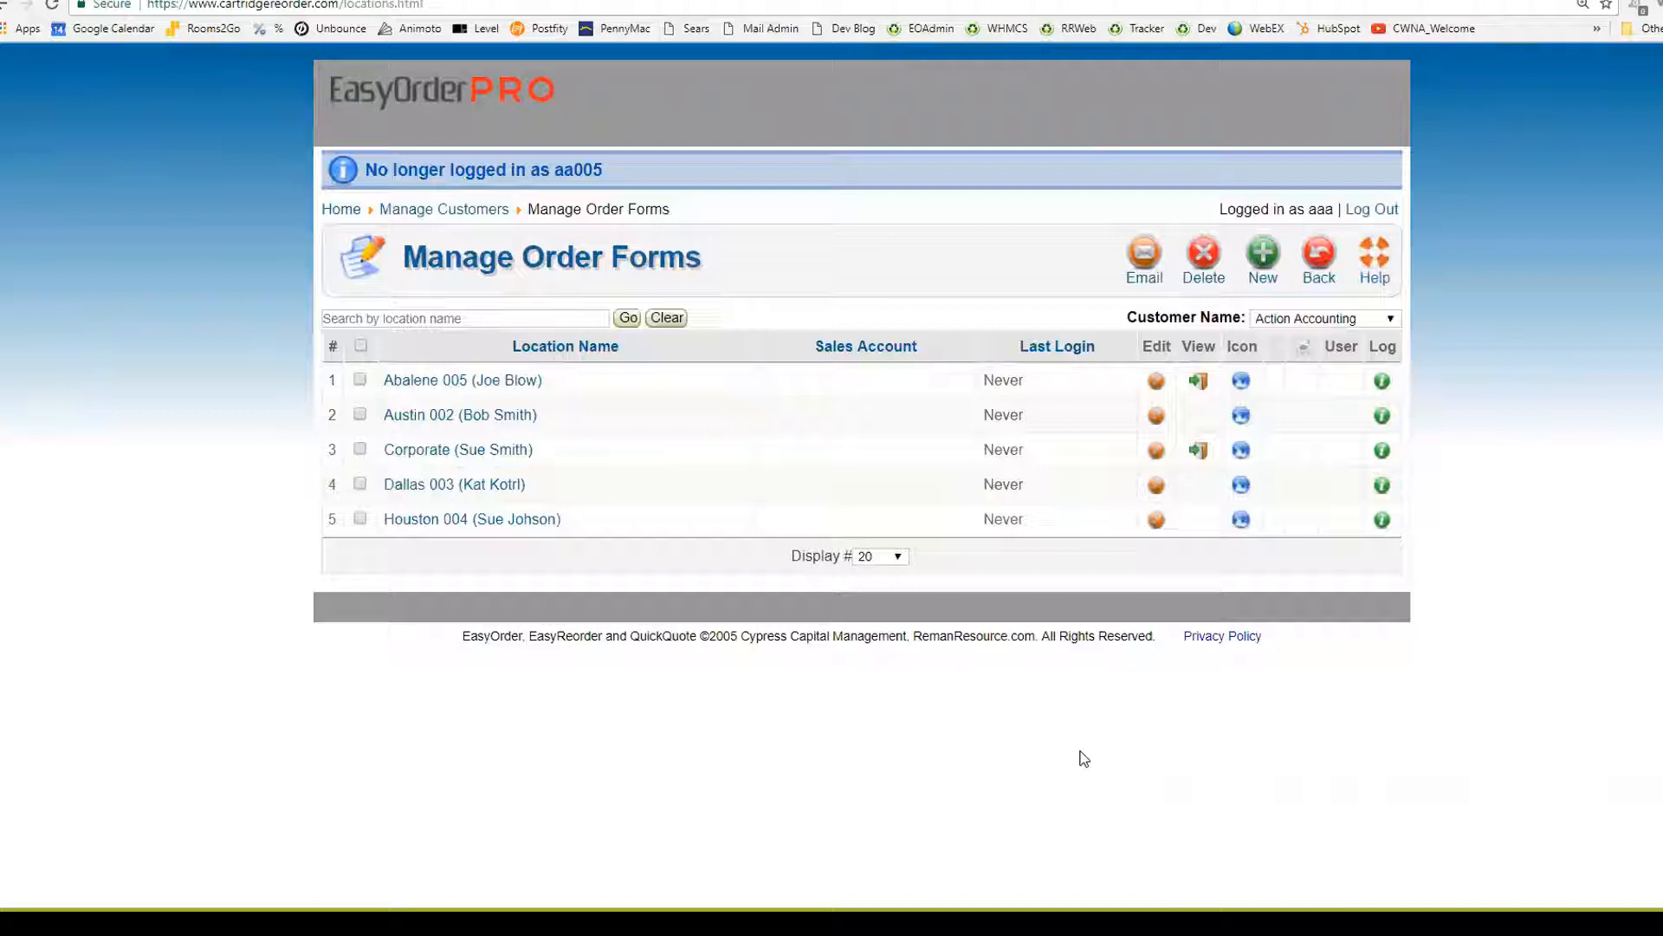
click(330, 209)
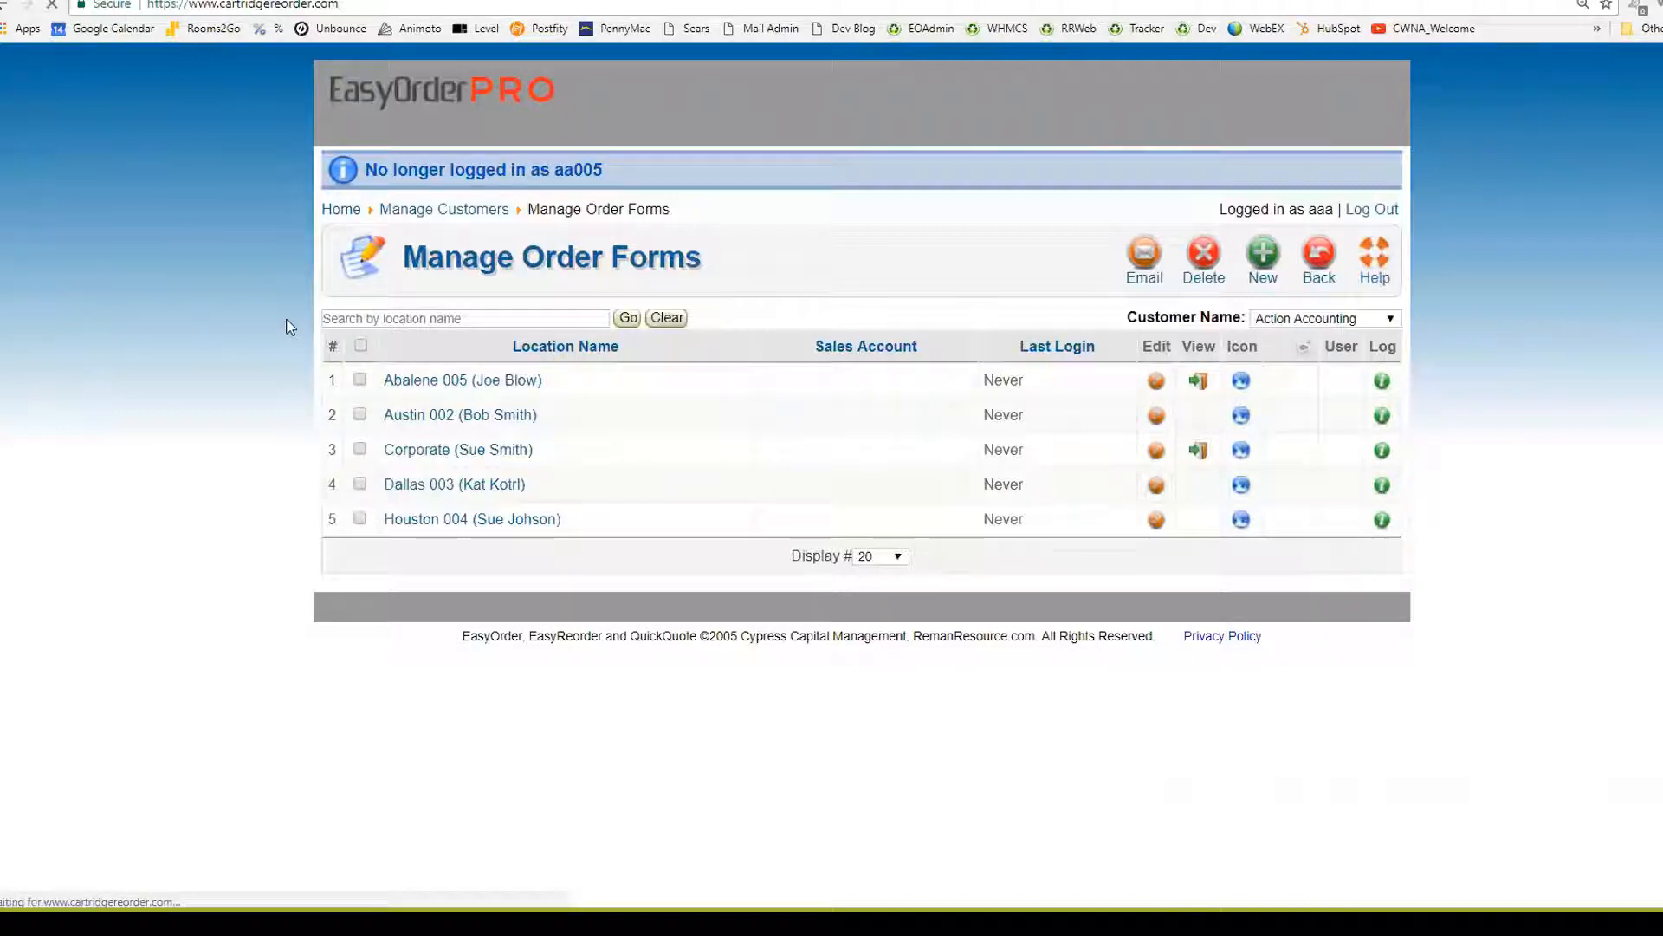
click(473, 344)
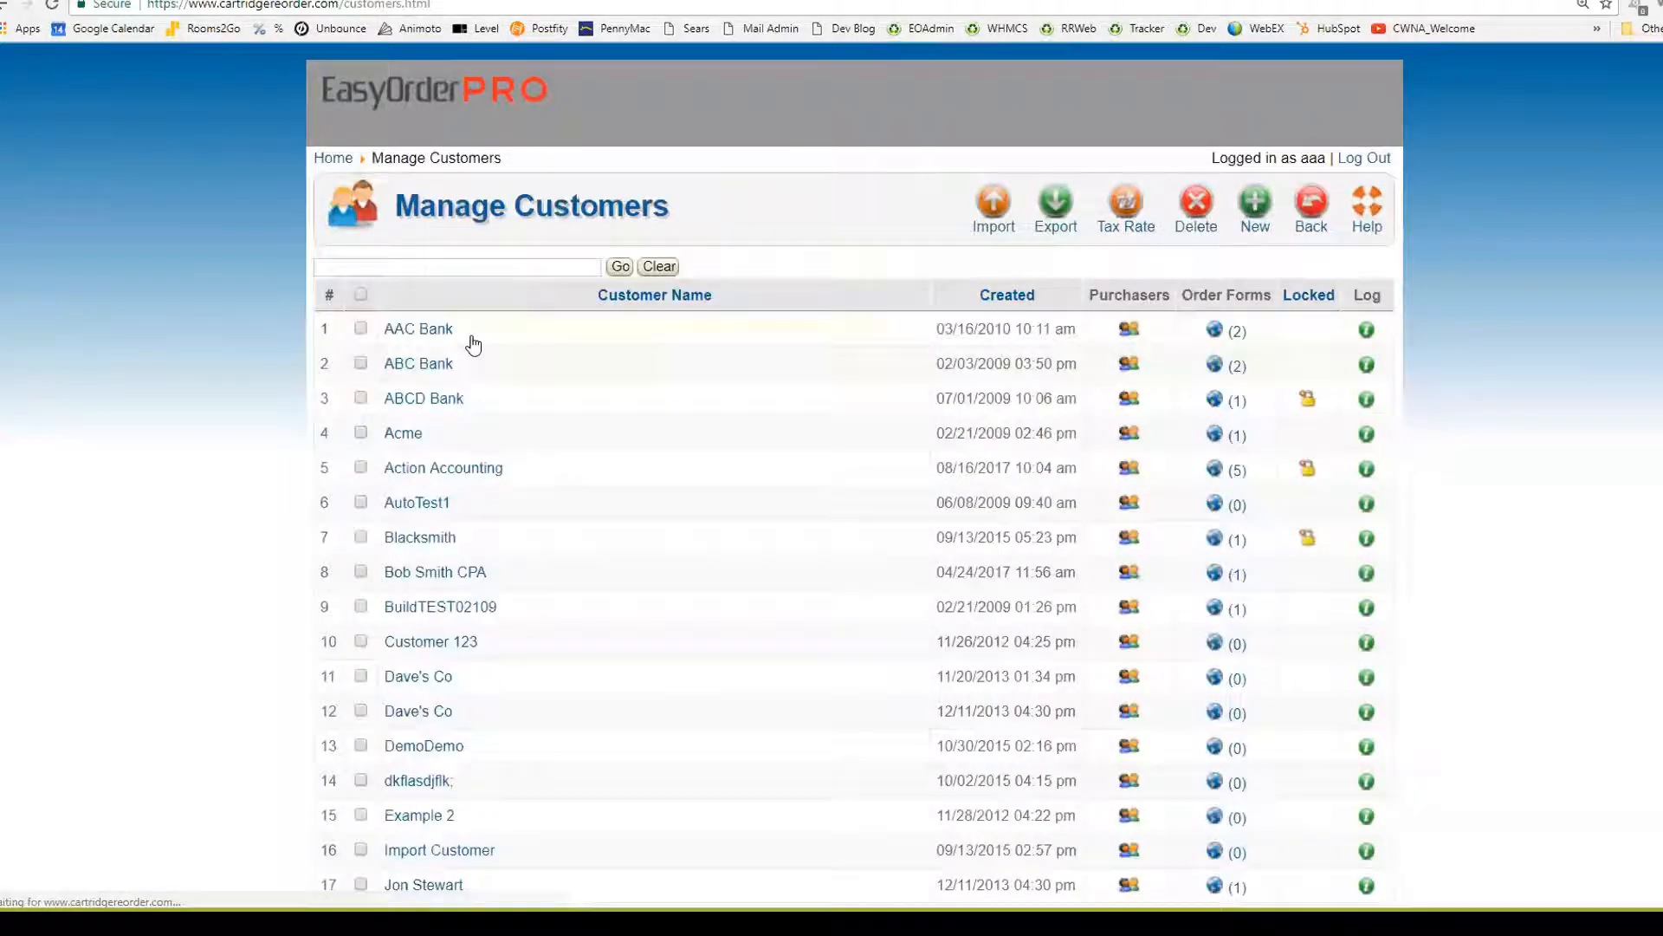
Export the AAA Cartridge store's customer data and save the CSV file
click(1053, 212)
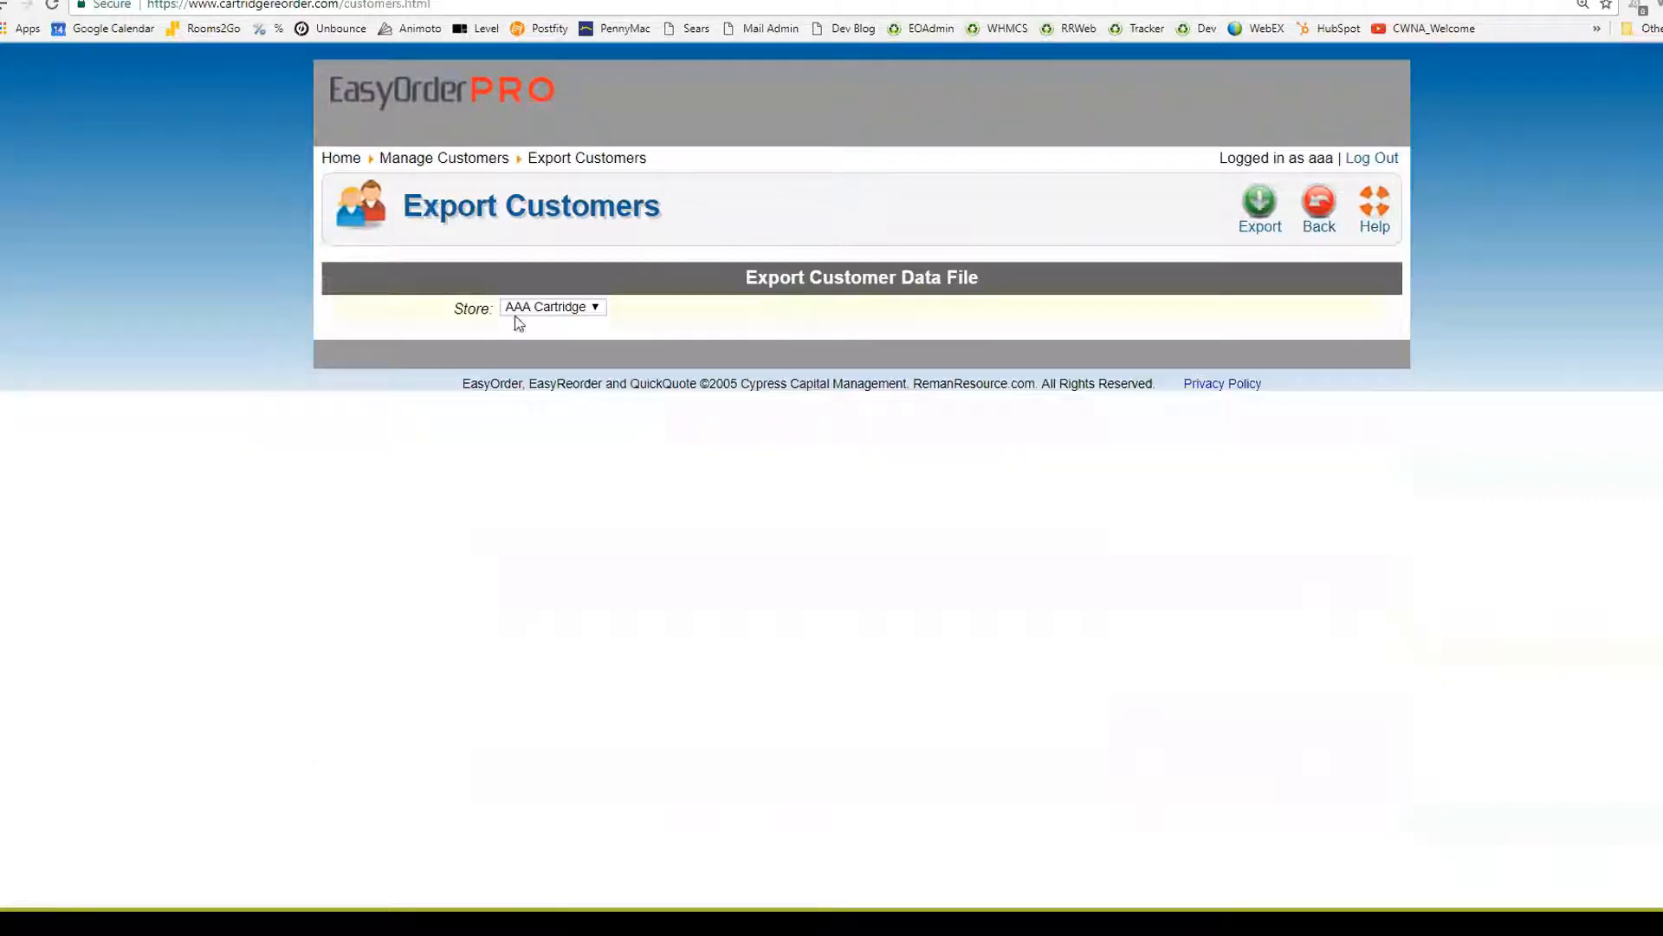
click(528, 309)
click(529, 308)
click(1262, 208)
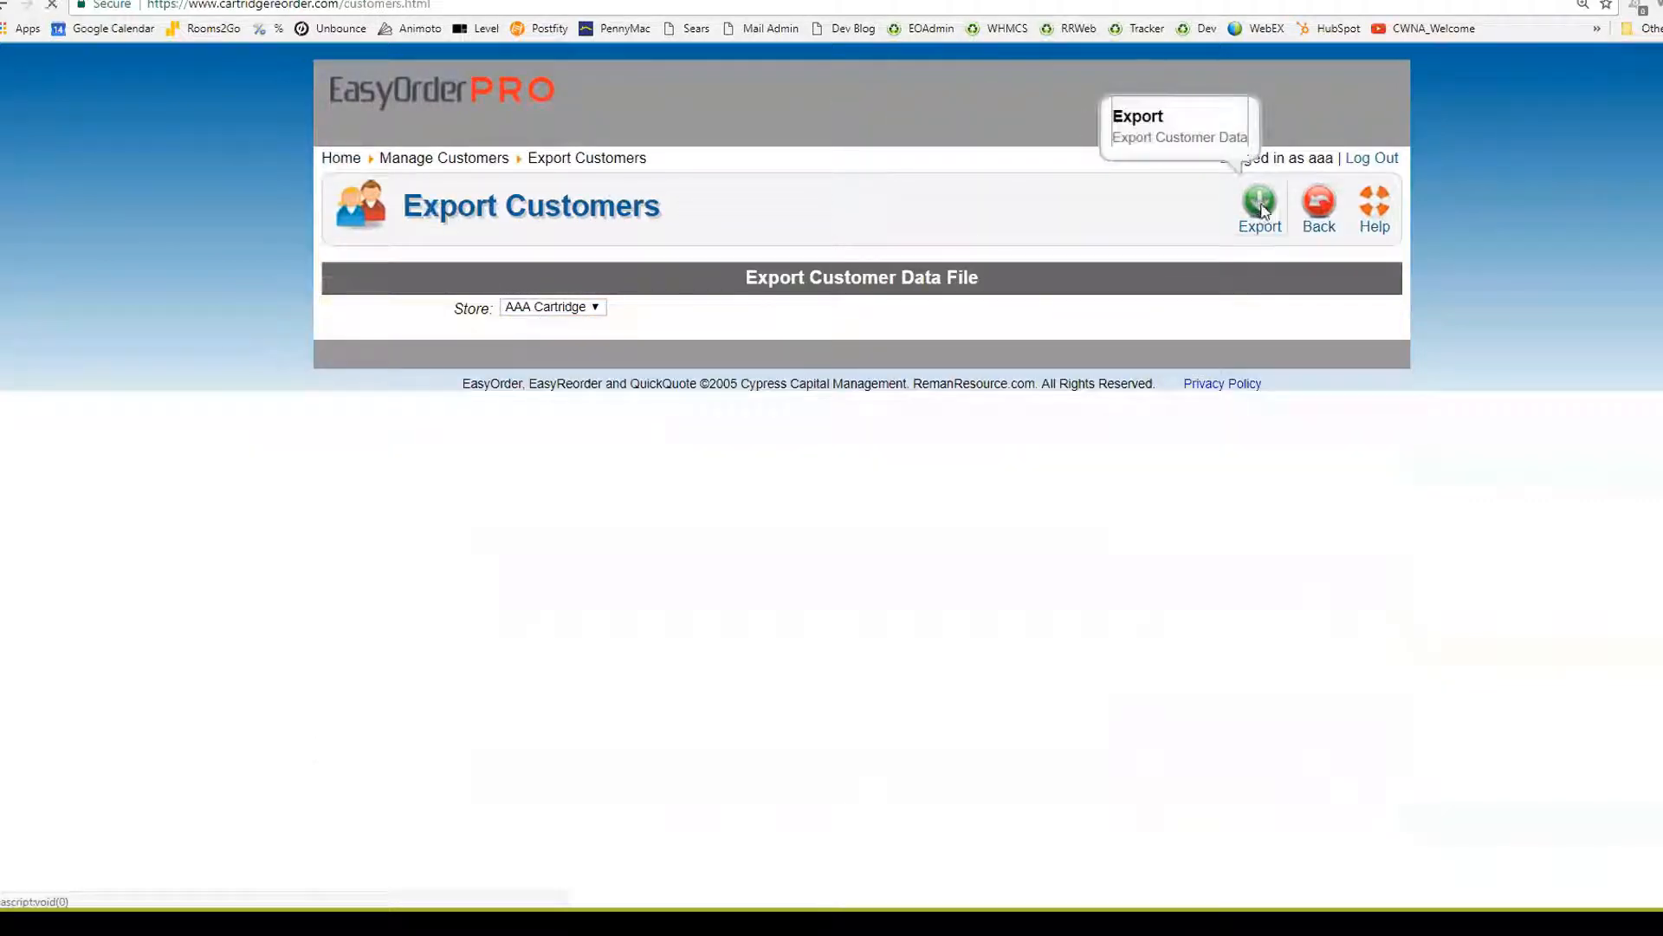
click(706, 424)
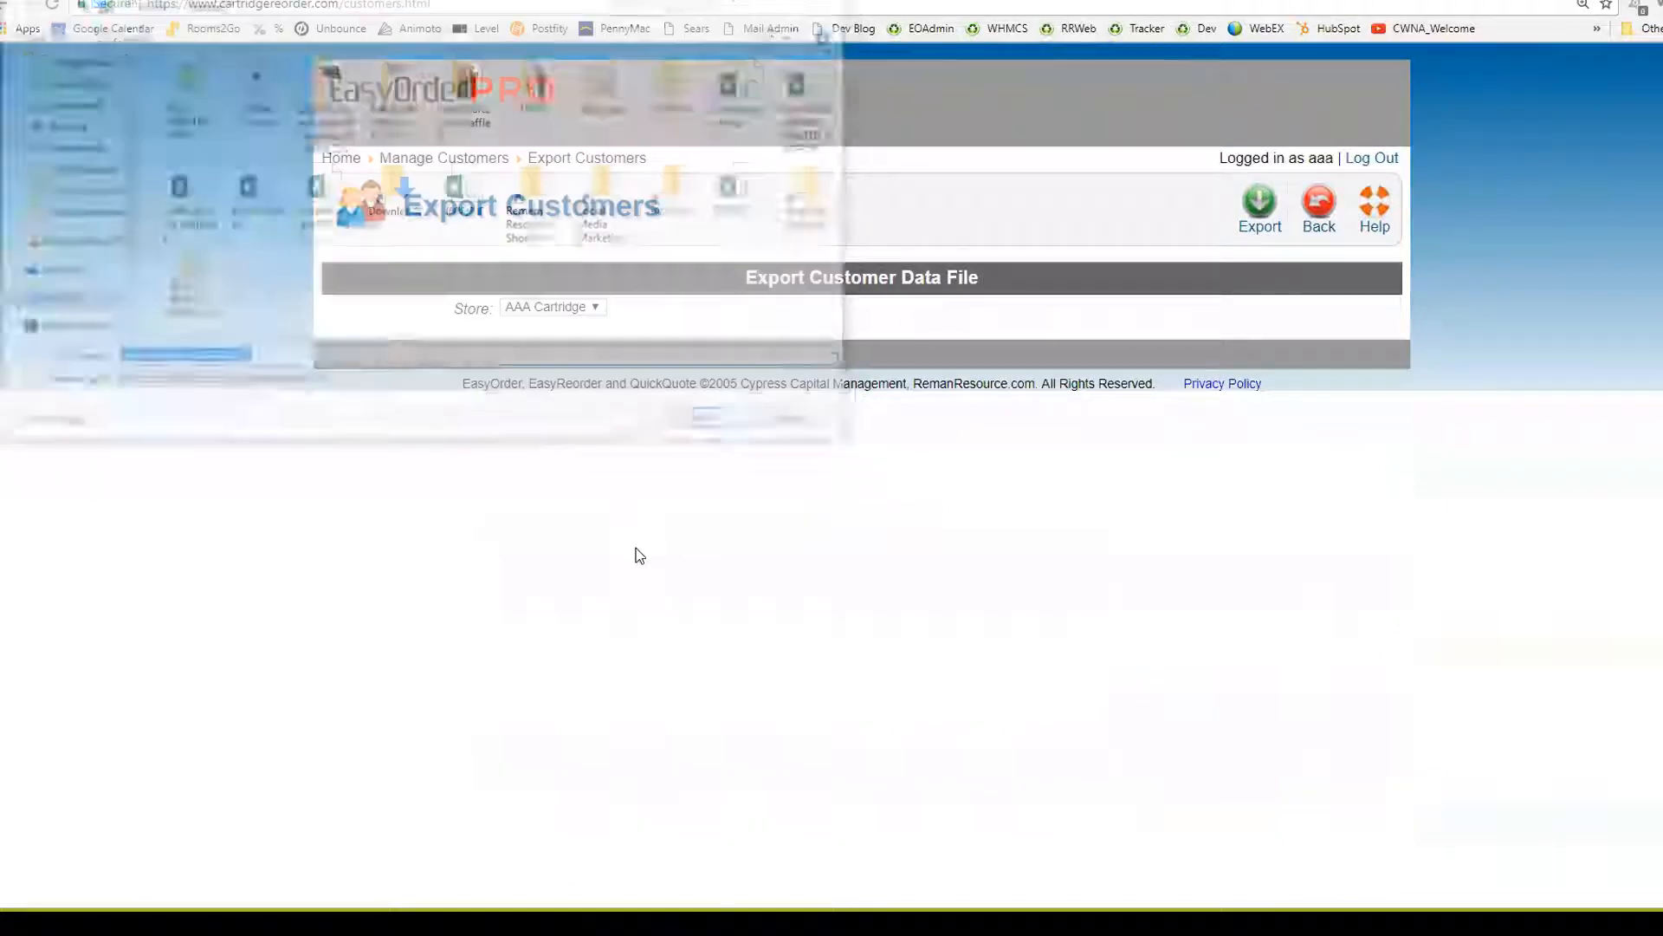
Open the exported customer file and delete all customer rows 2–39
click(141, 869)
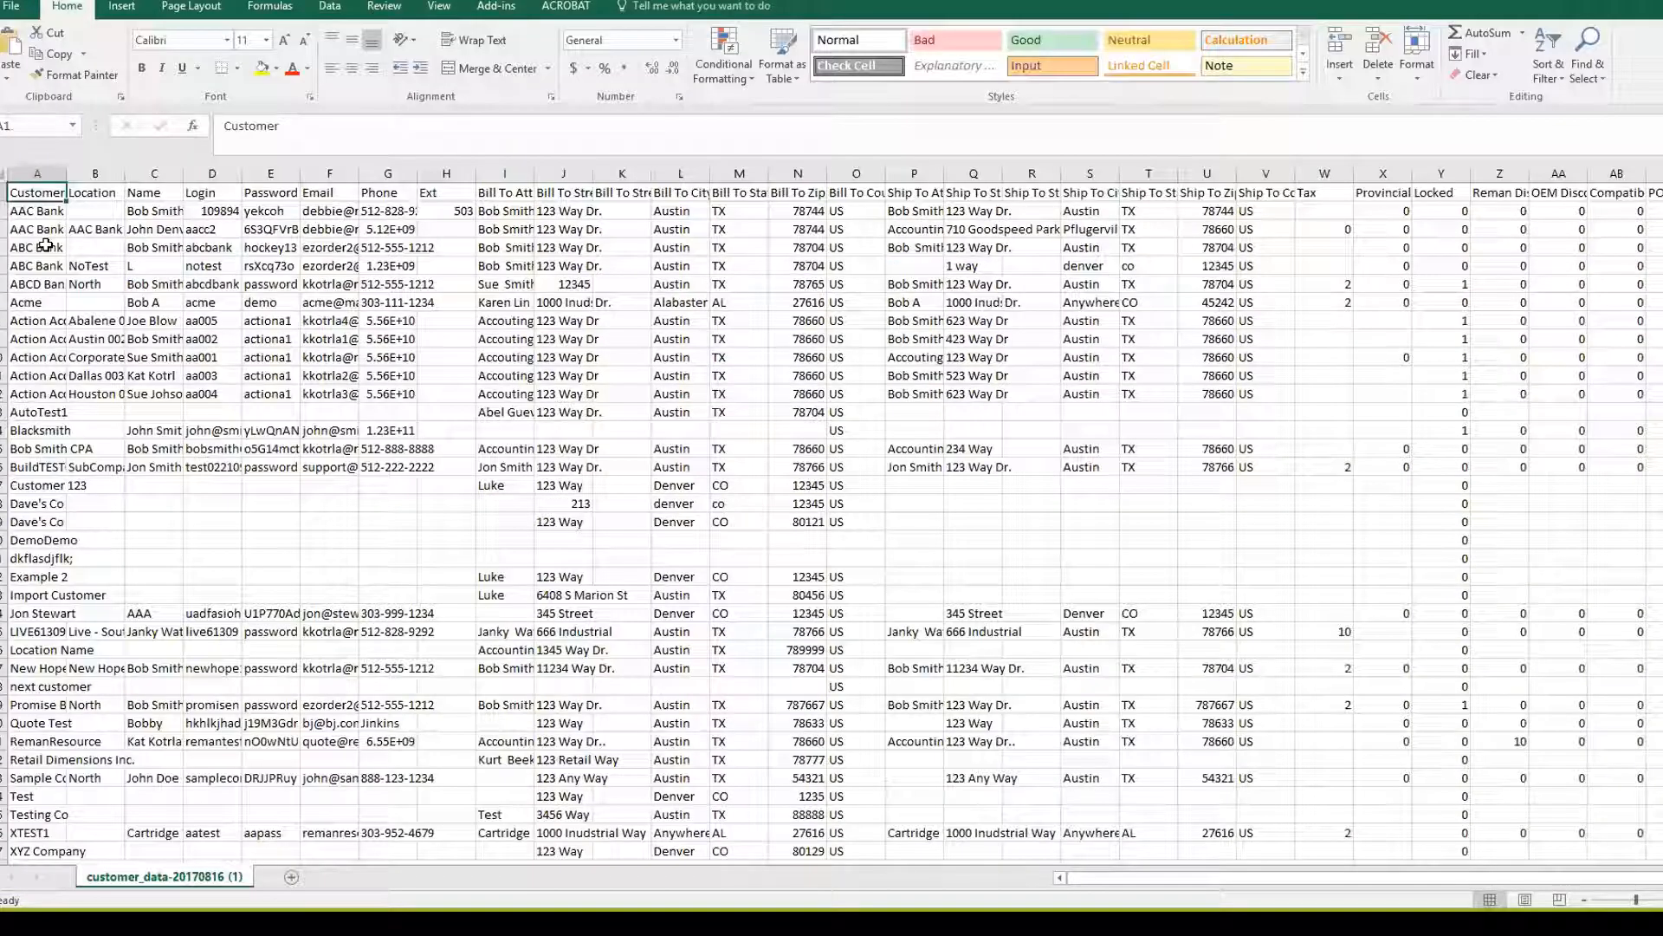
click(3, 211)
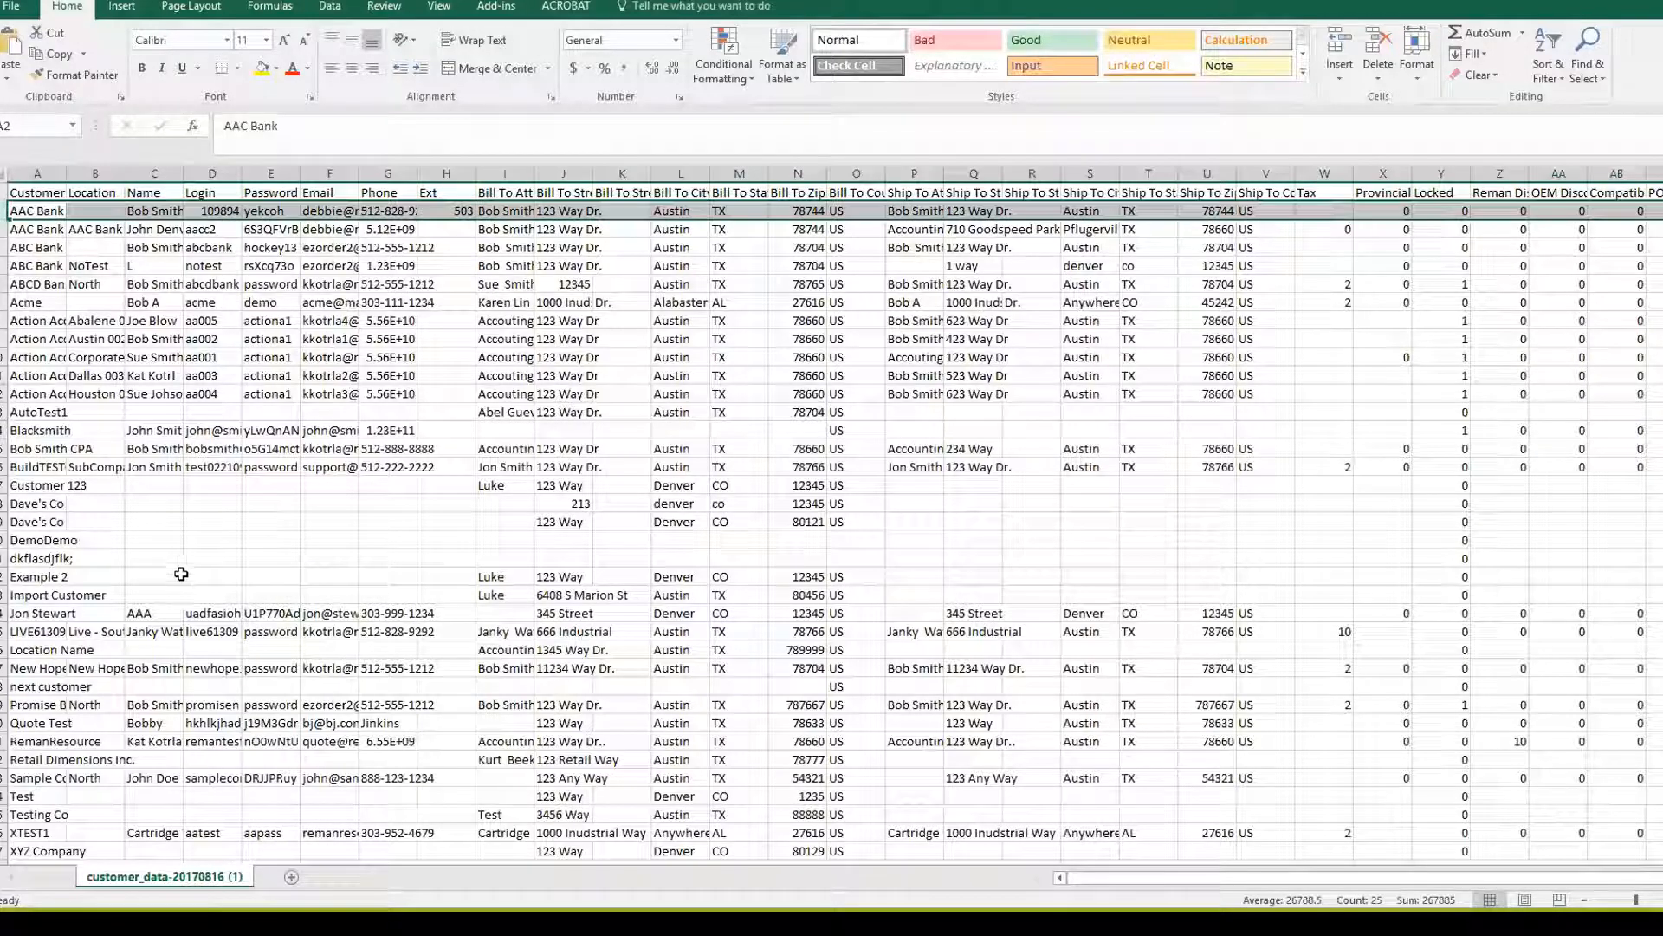
scroll(181, 573, down, 7)
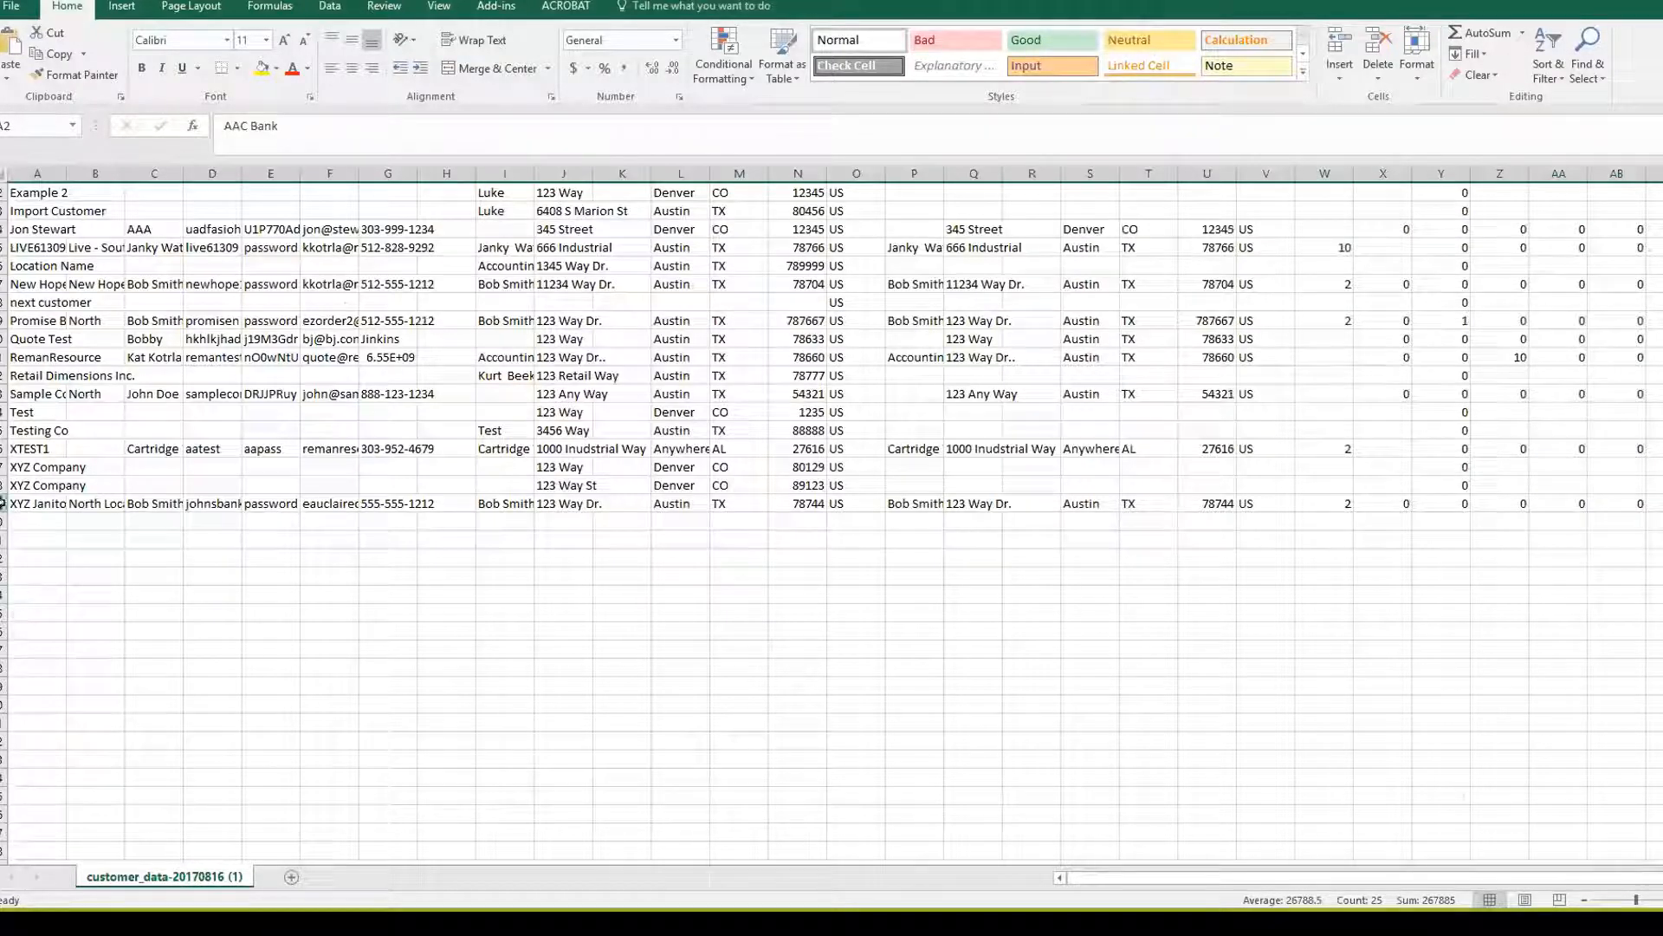
shift+click(3, 504)
key(Delete)
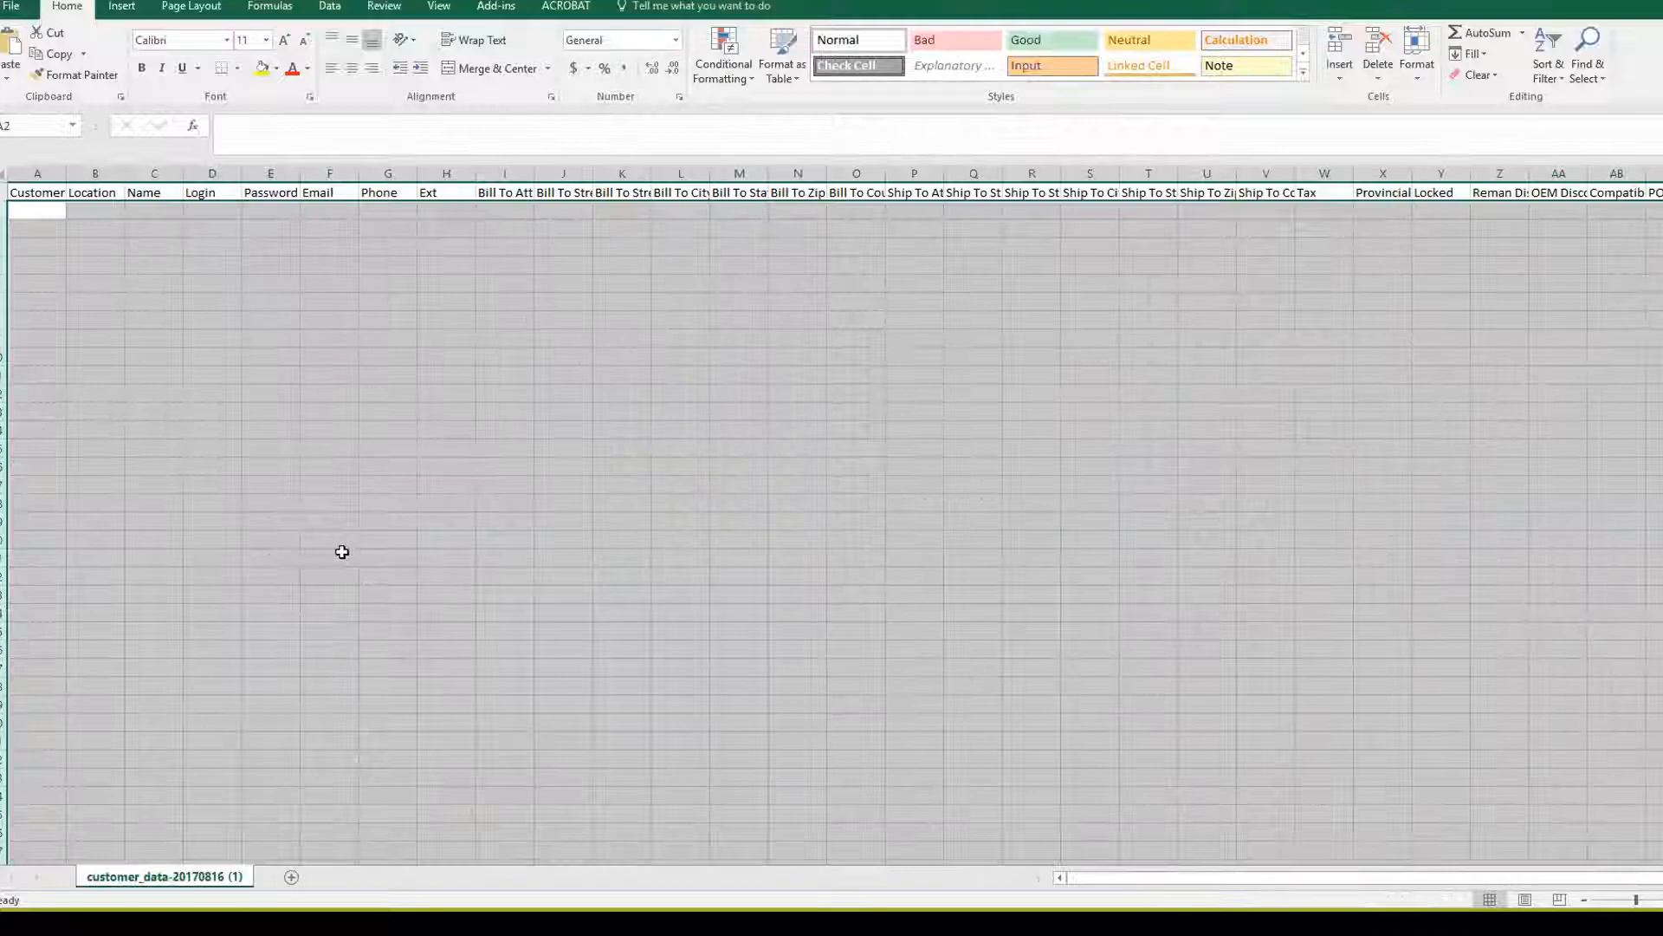
click(241, 323)
Save the header-only sheet as the CSV BlankCustomerImport
click(13, 8)
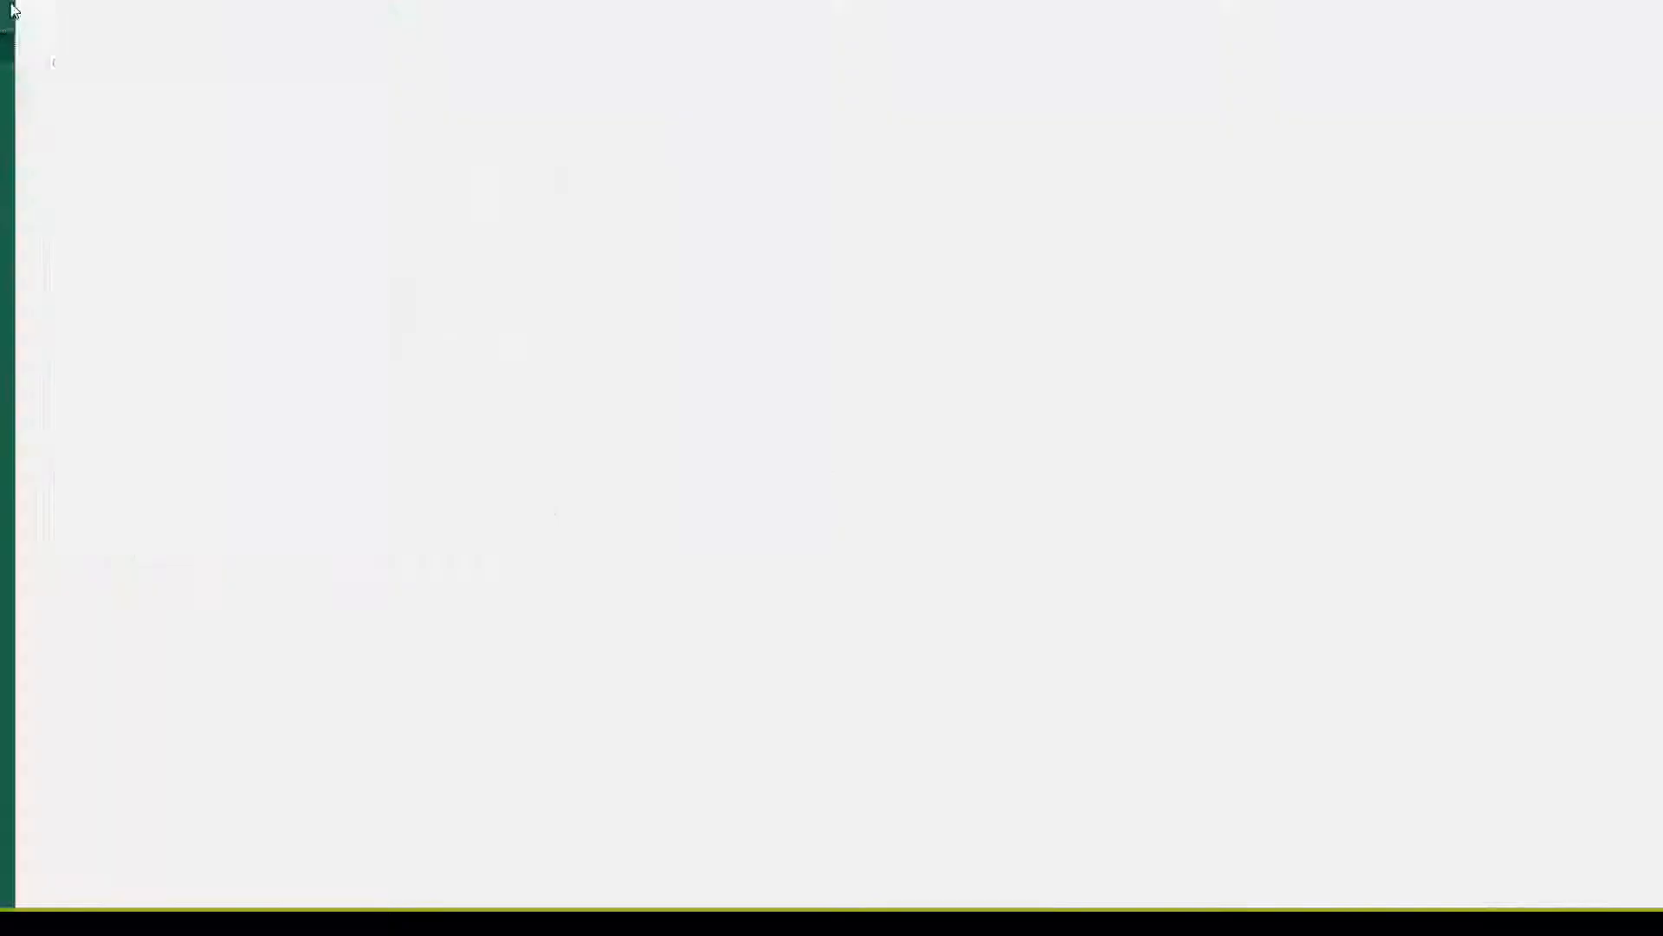
click(40, 189)
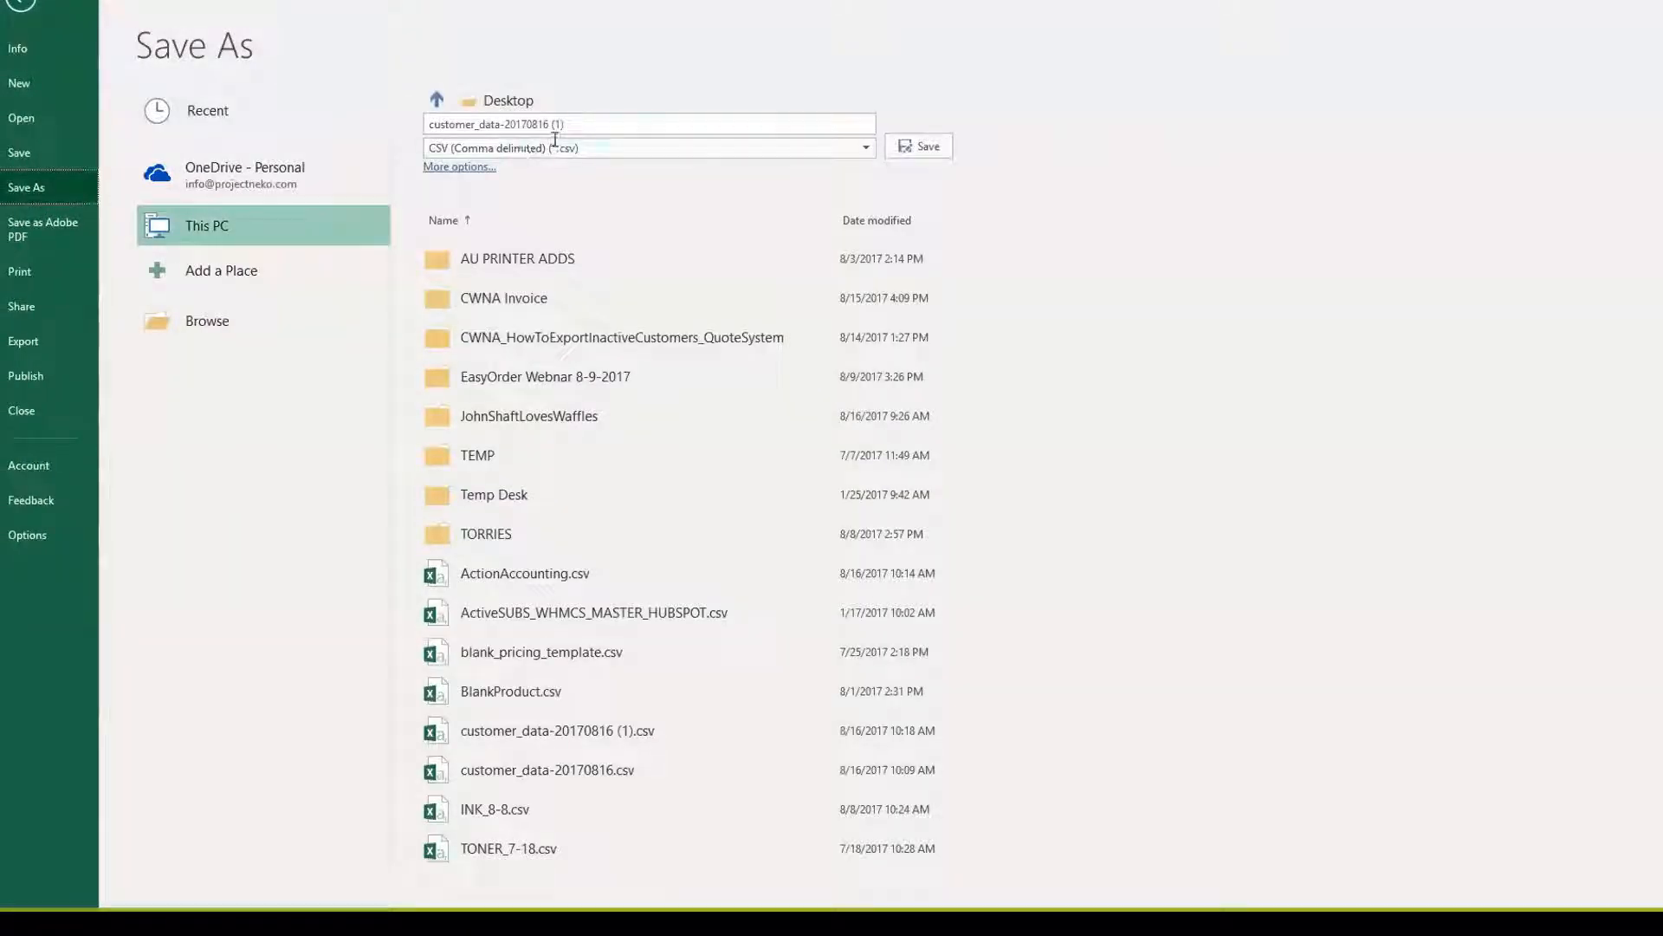
text(Bla)
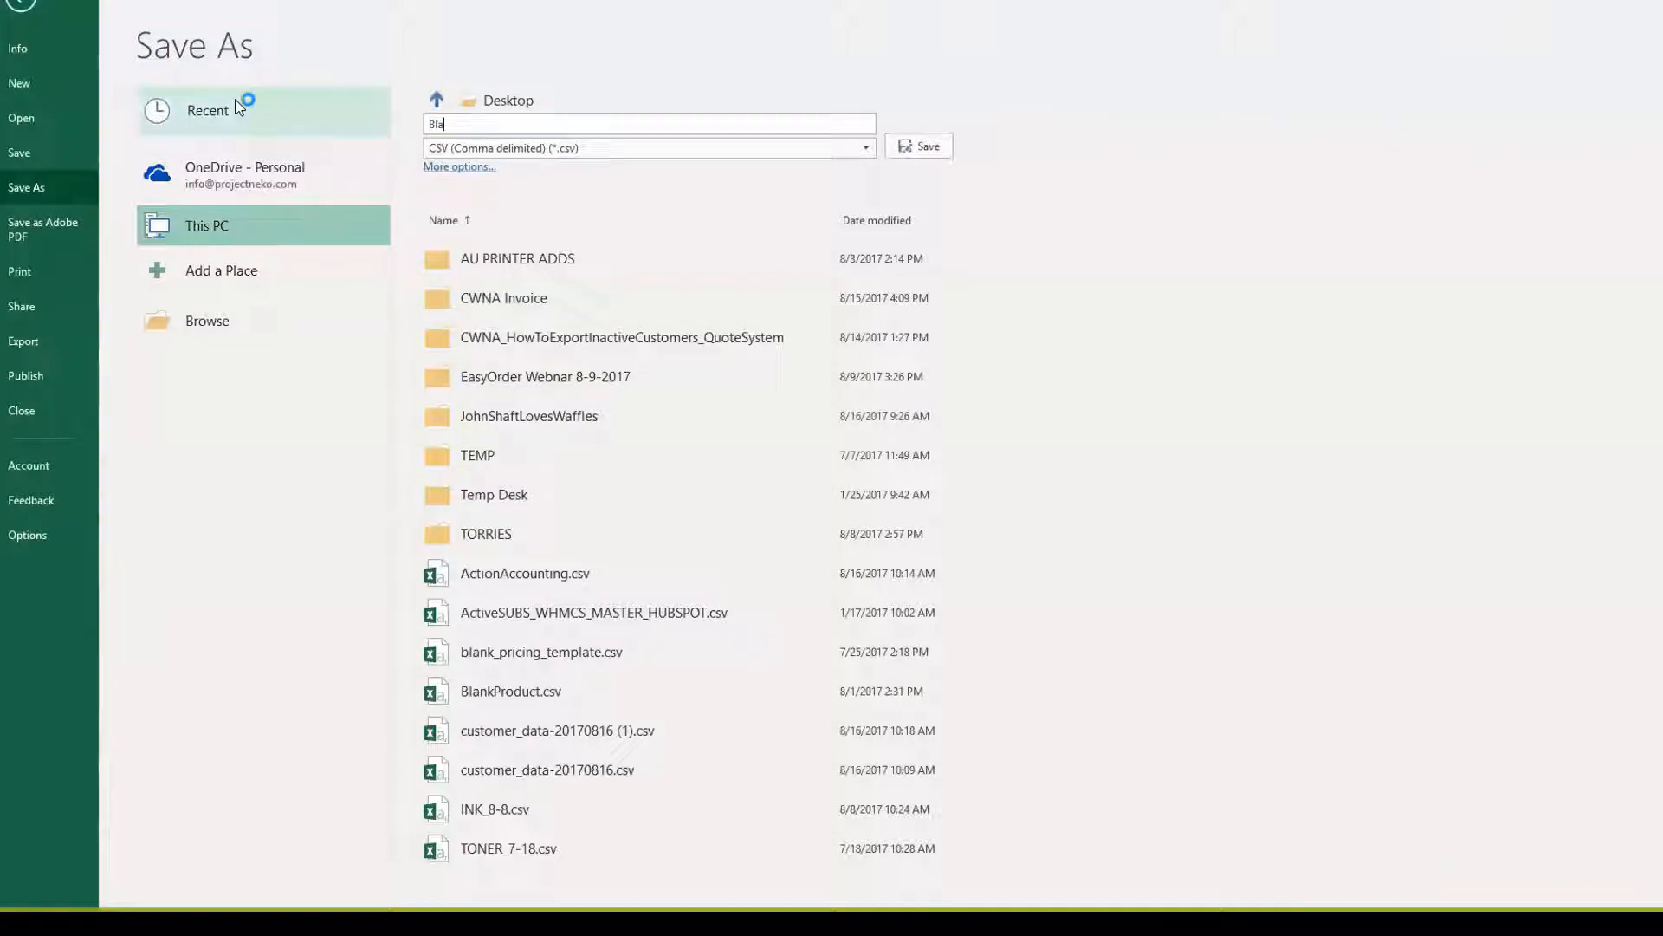
text(nkCustomer)
key(BackSpace)
text(Import)
key(Return)
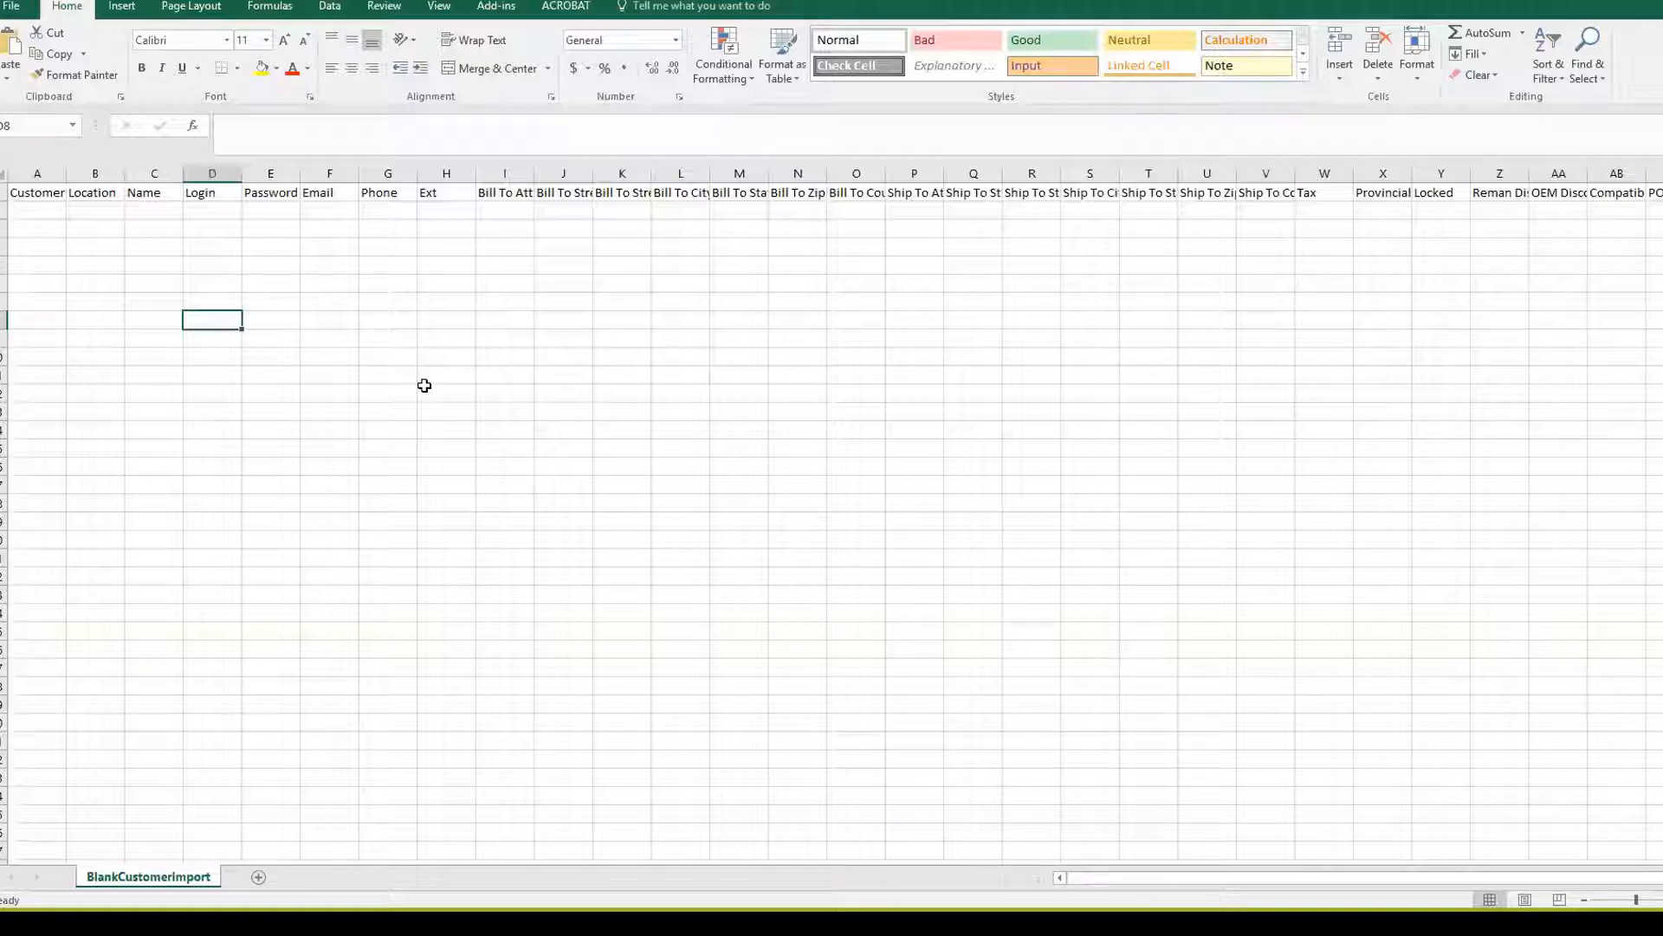
click(4, 193)
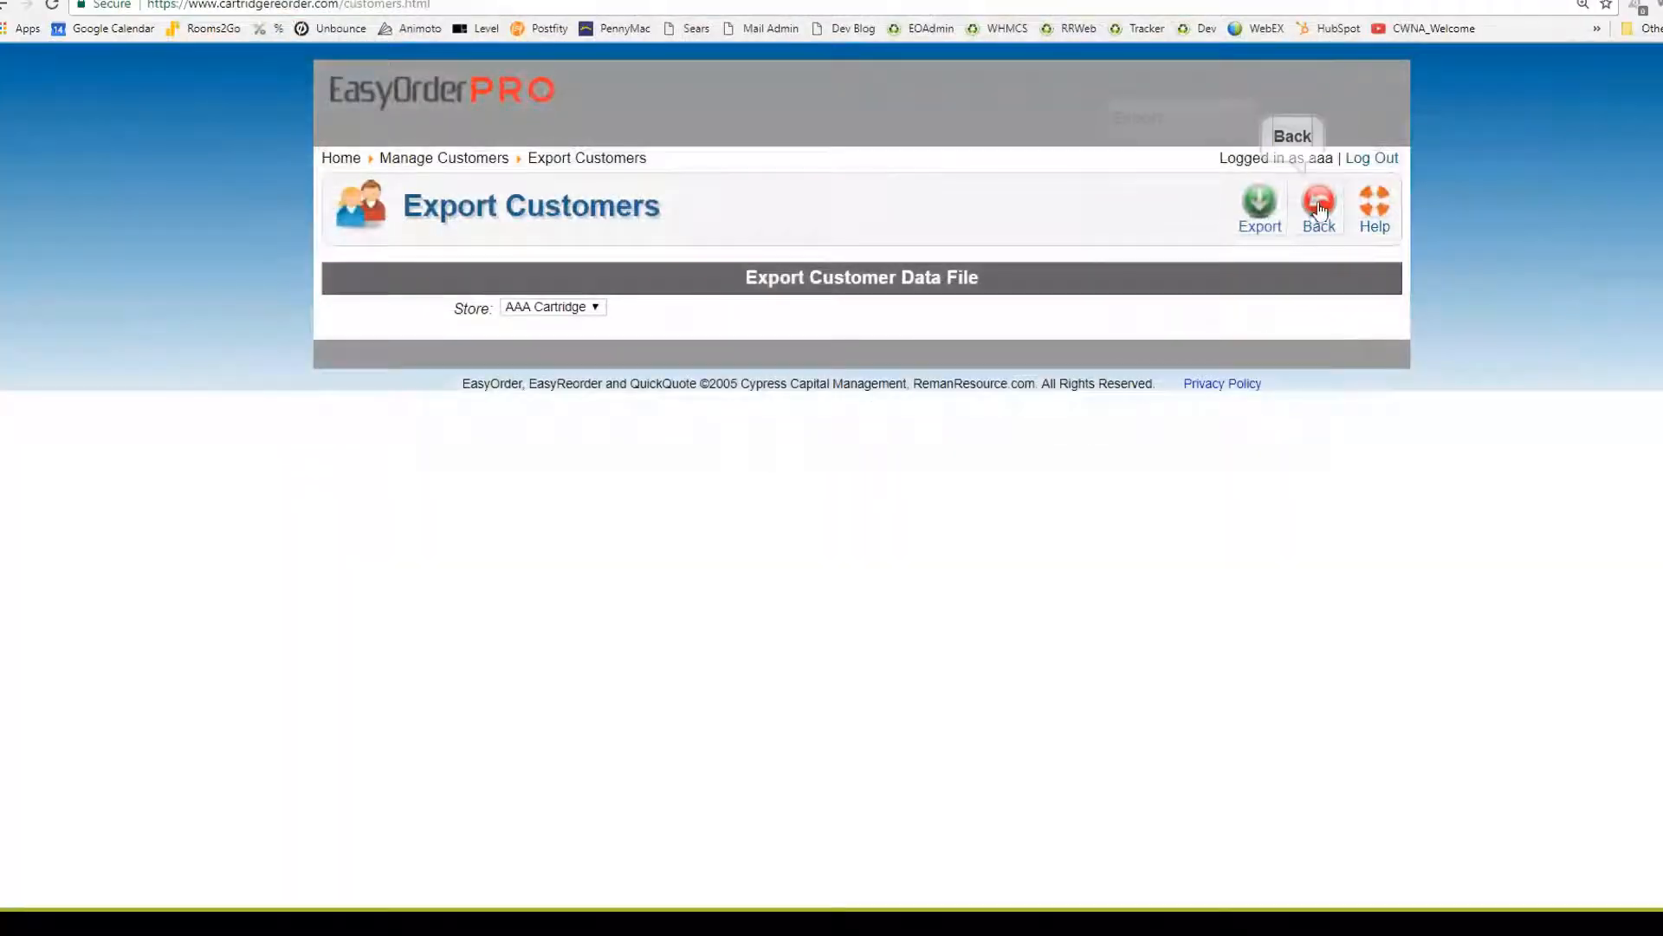
Return to the Manage Customers list with the Back button
click(1311, 202)
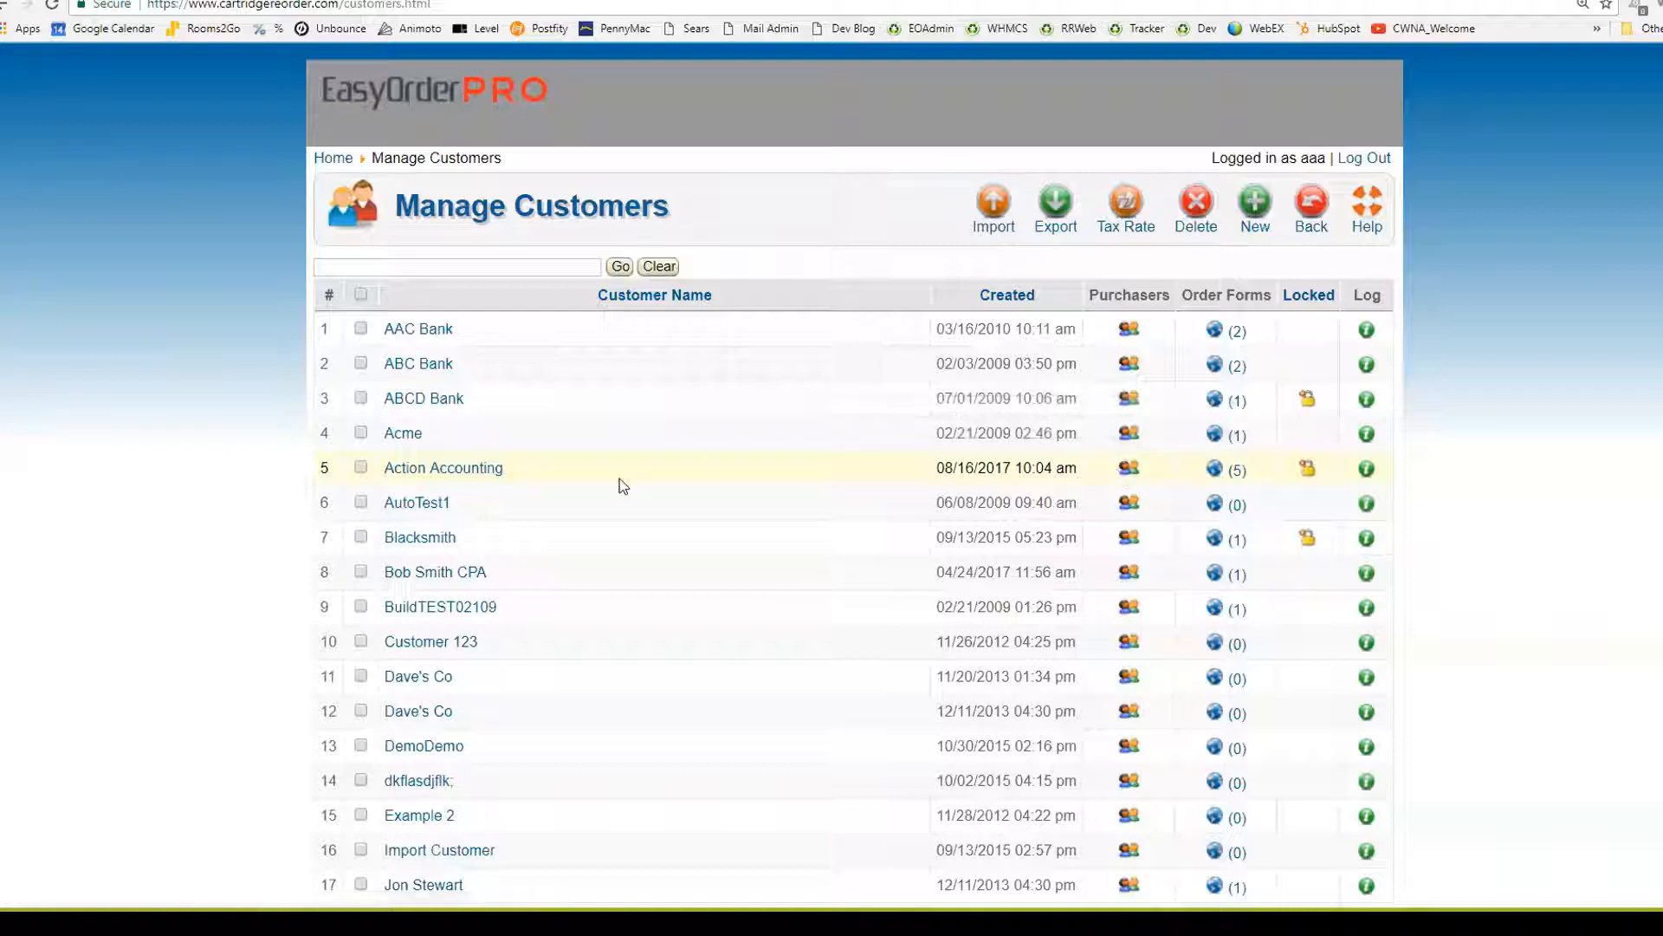
Start a new purchaser for Action Accounting, keeping the user type as Purchaser
click(1129, 470)
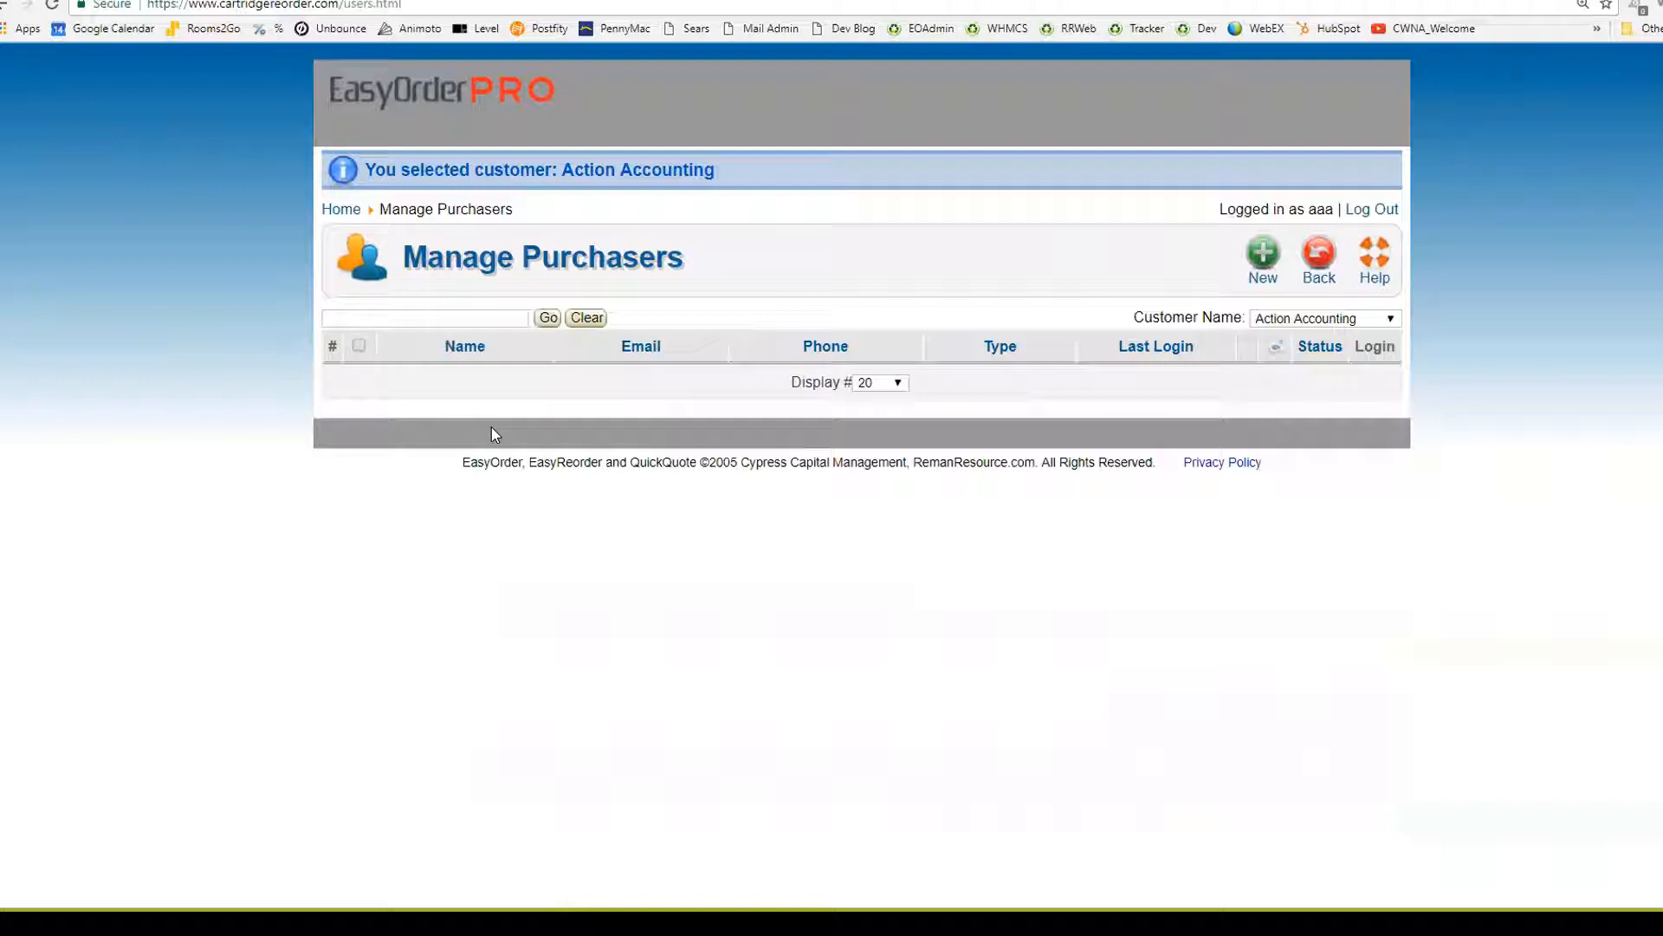
click(1254, 253)
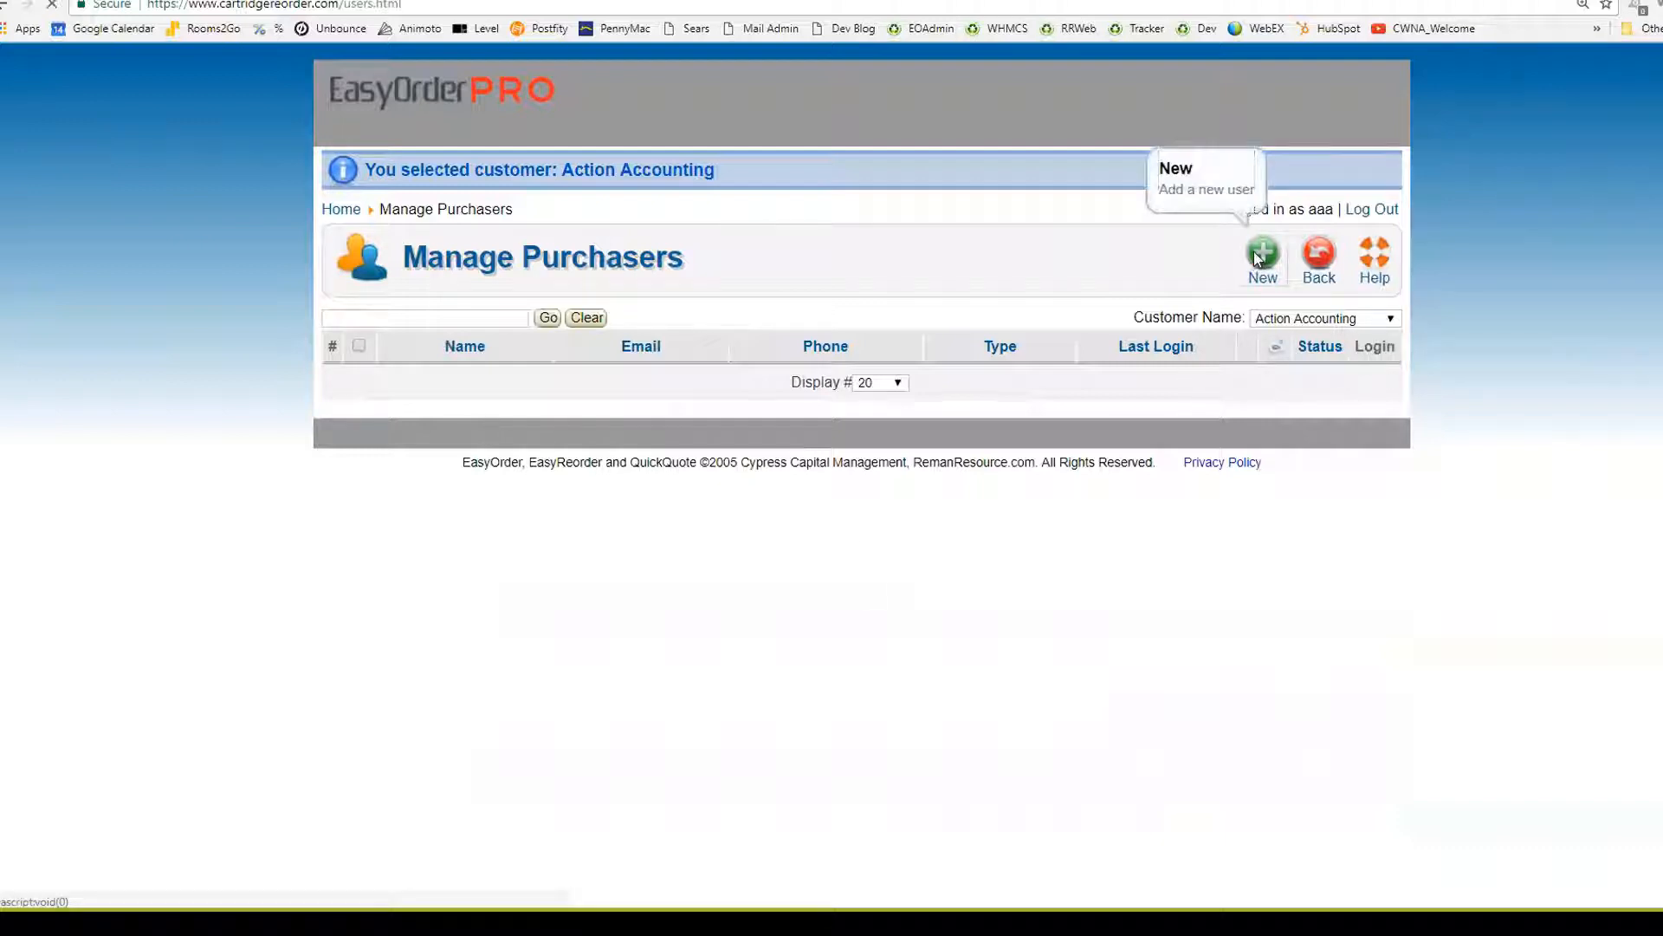
click(543, 305)
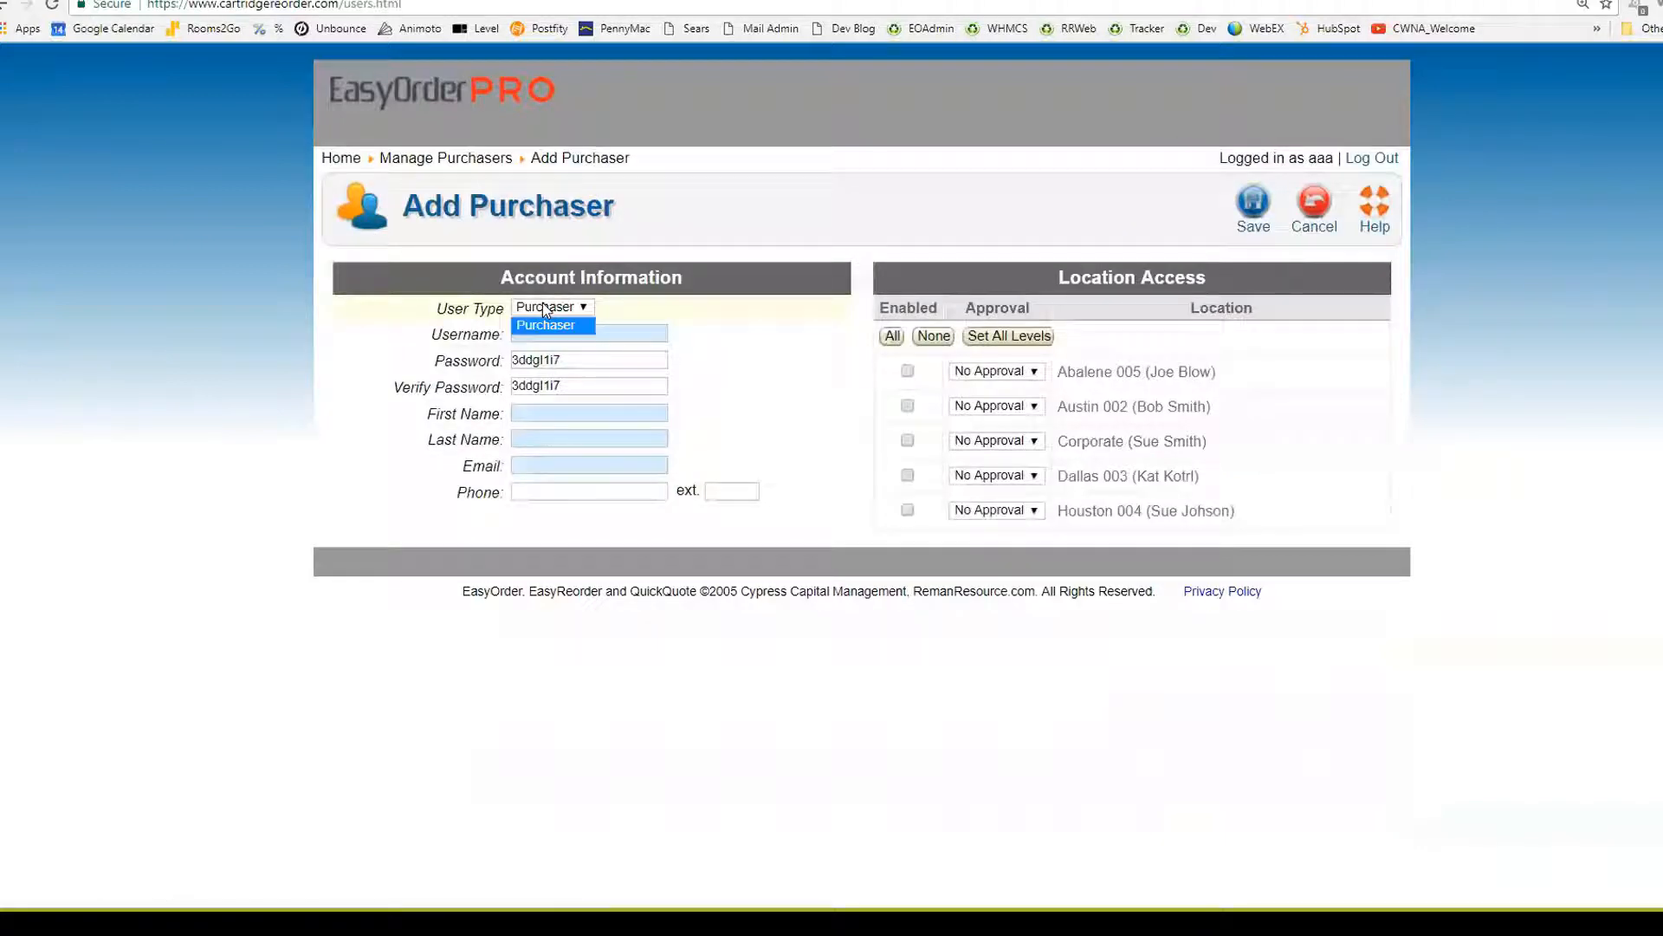
click(543, 307)
Enter the purchaser's username, first name, e-mail address and phone number
click(551, 332)
text(actioncp)
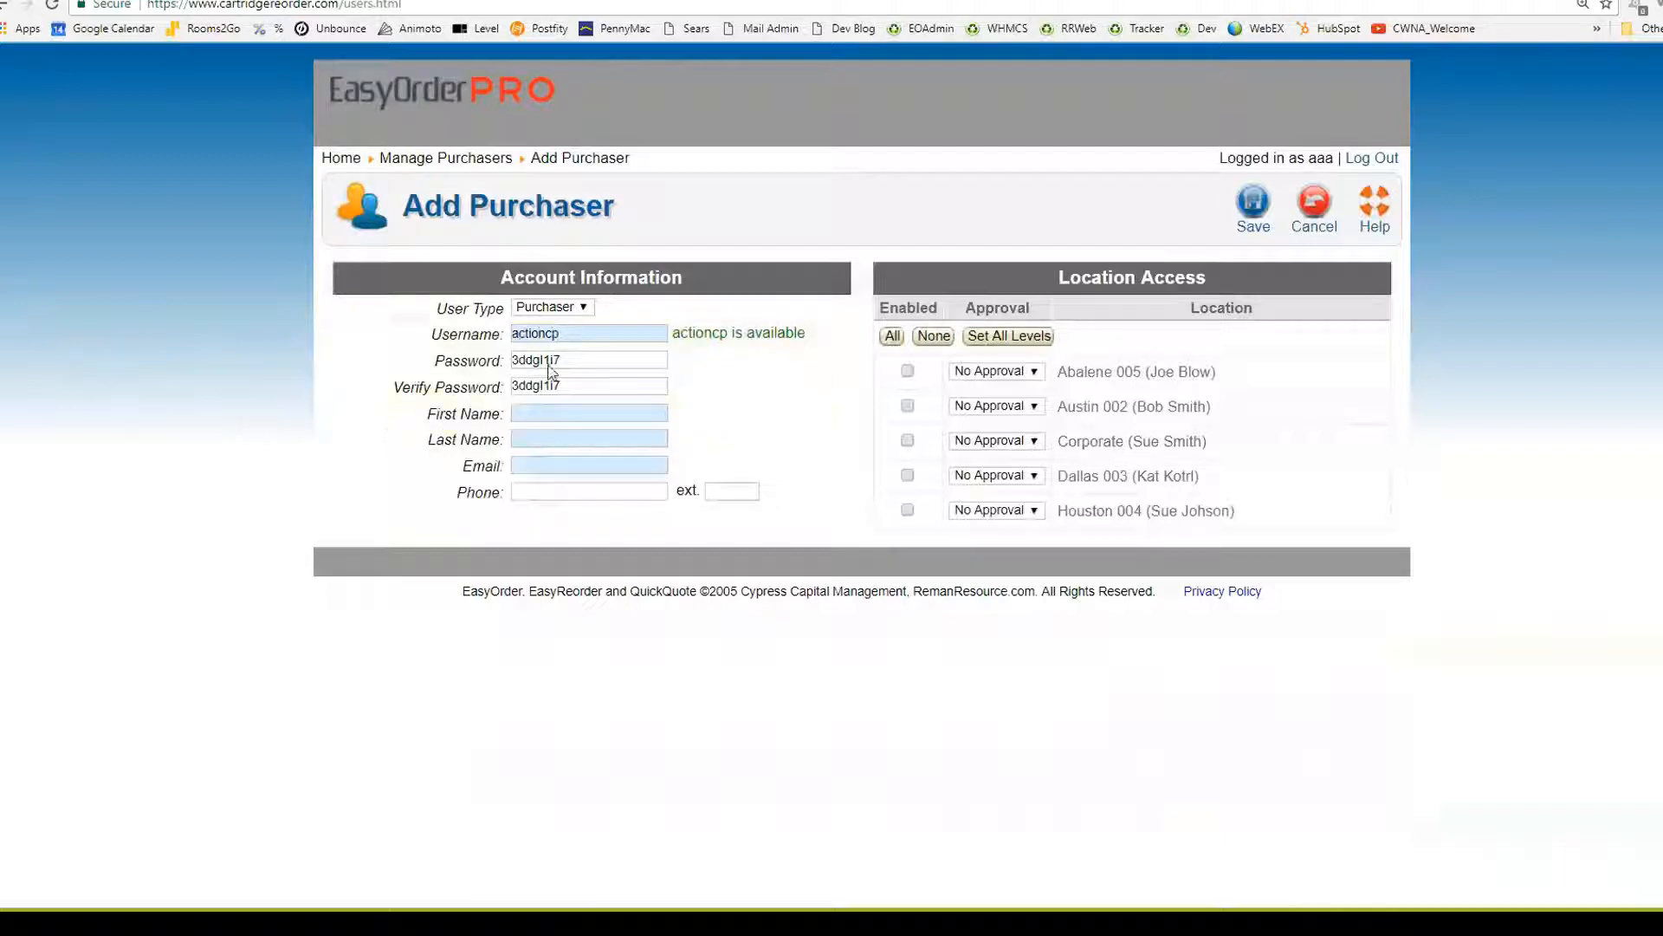
click(564, 413)
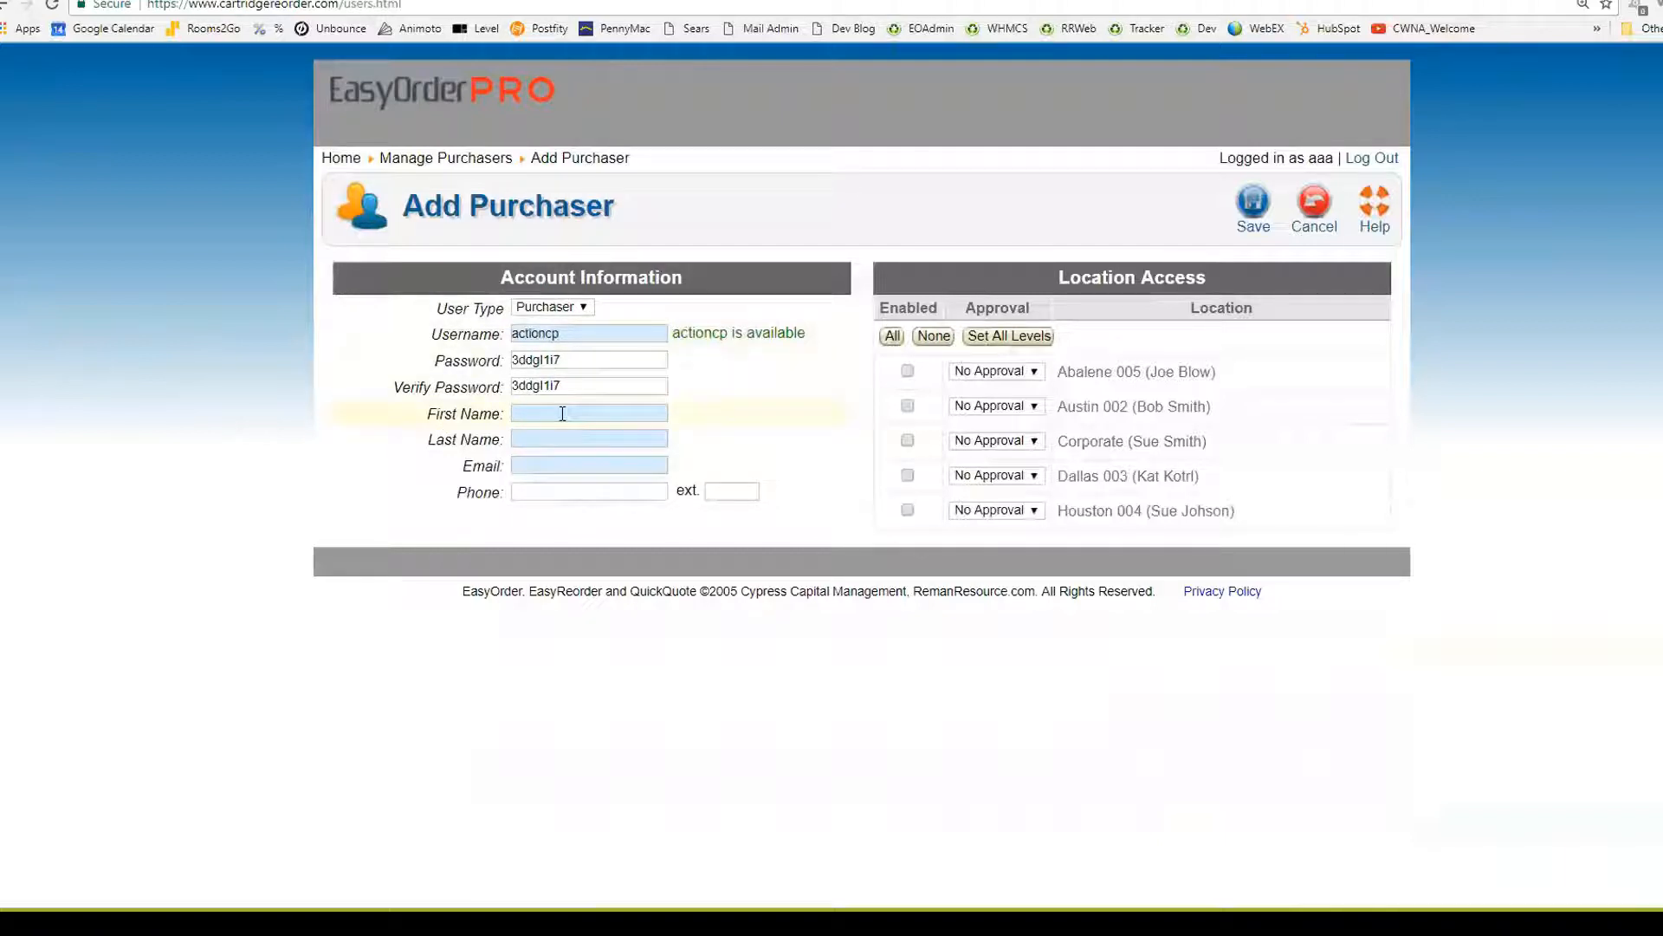
key(Tab)
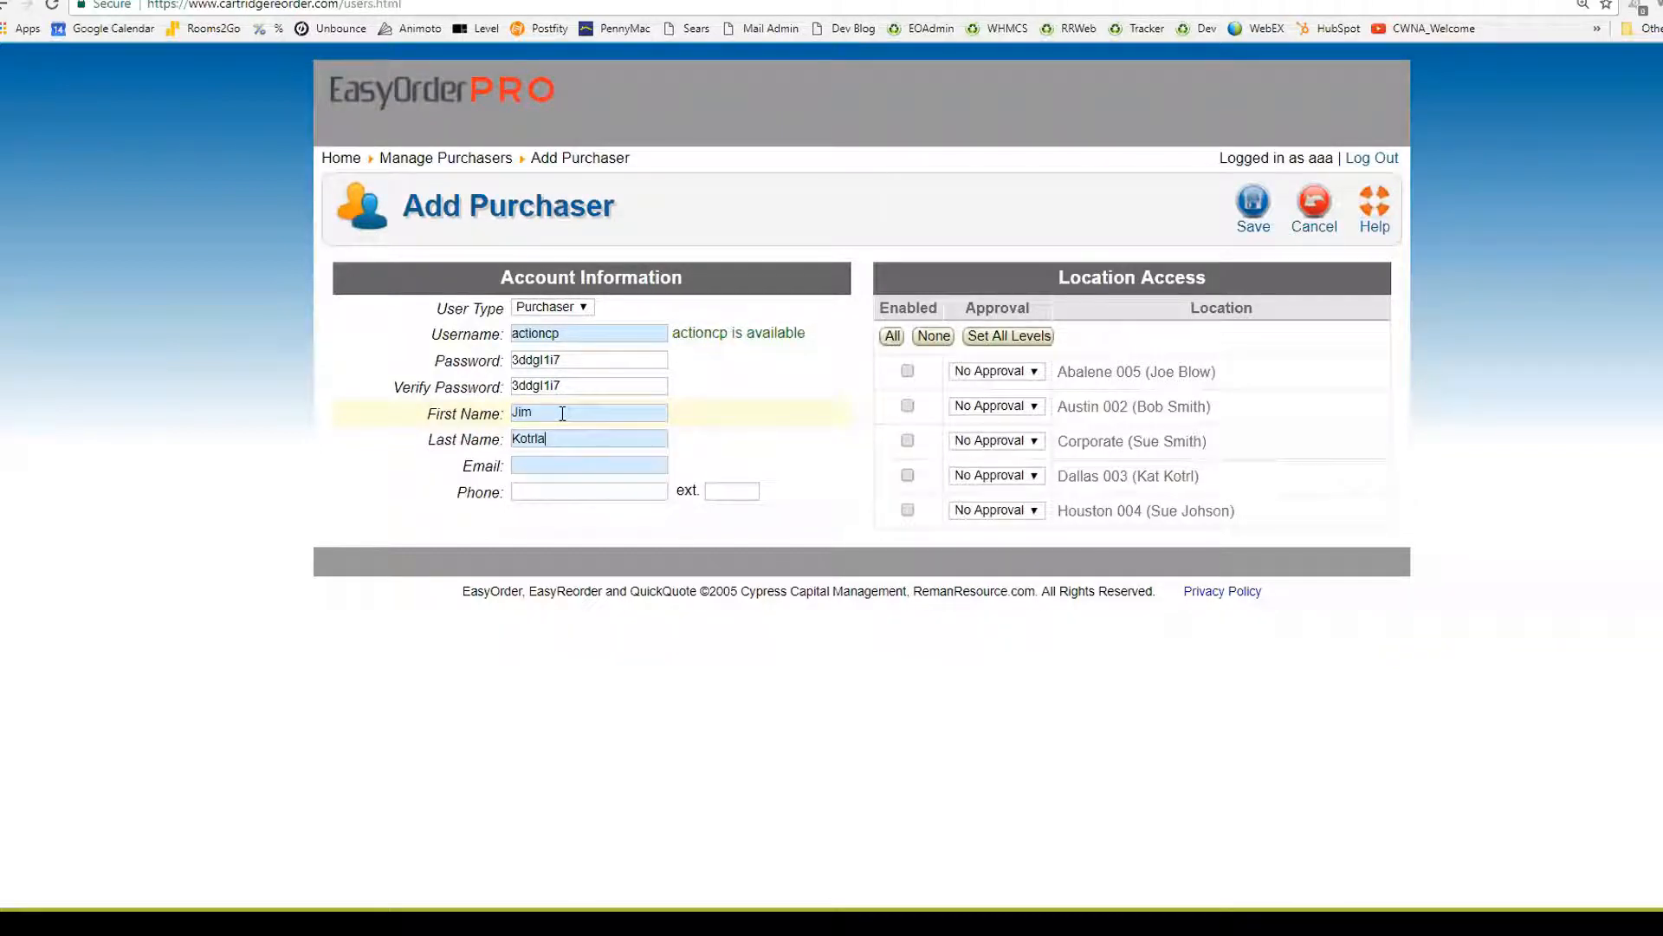
key(Tab)
text(51515151515)
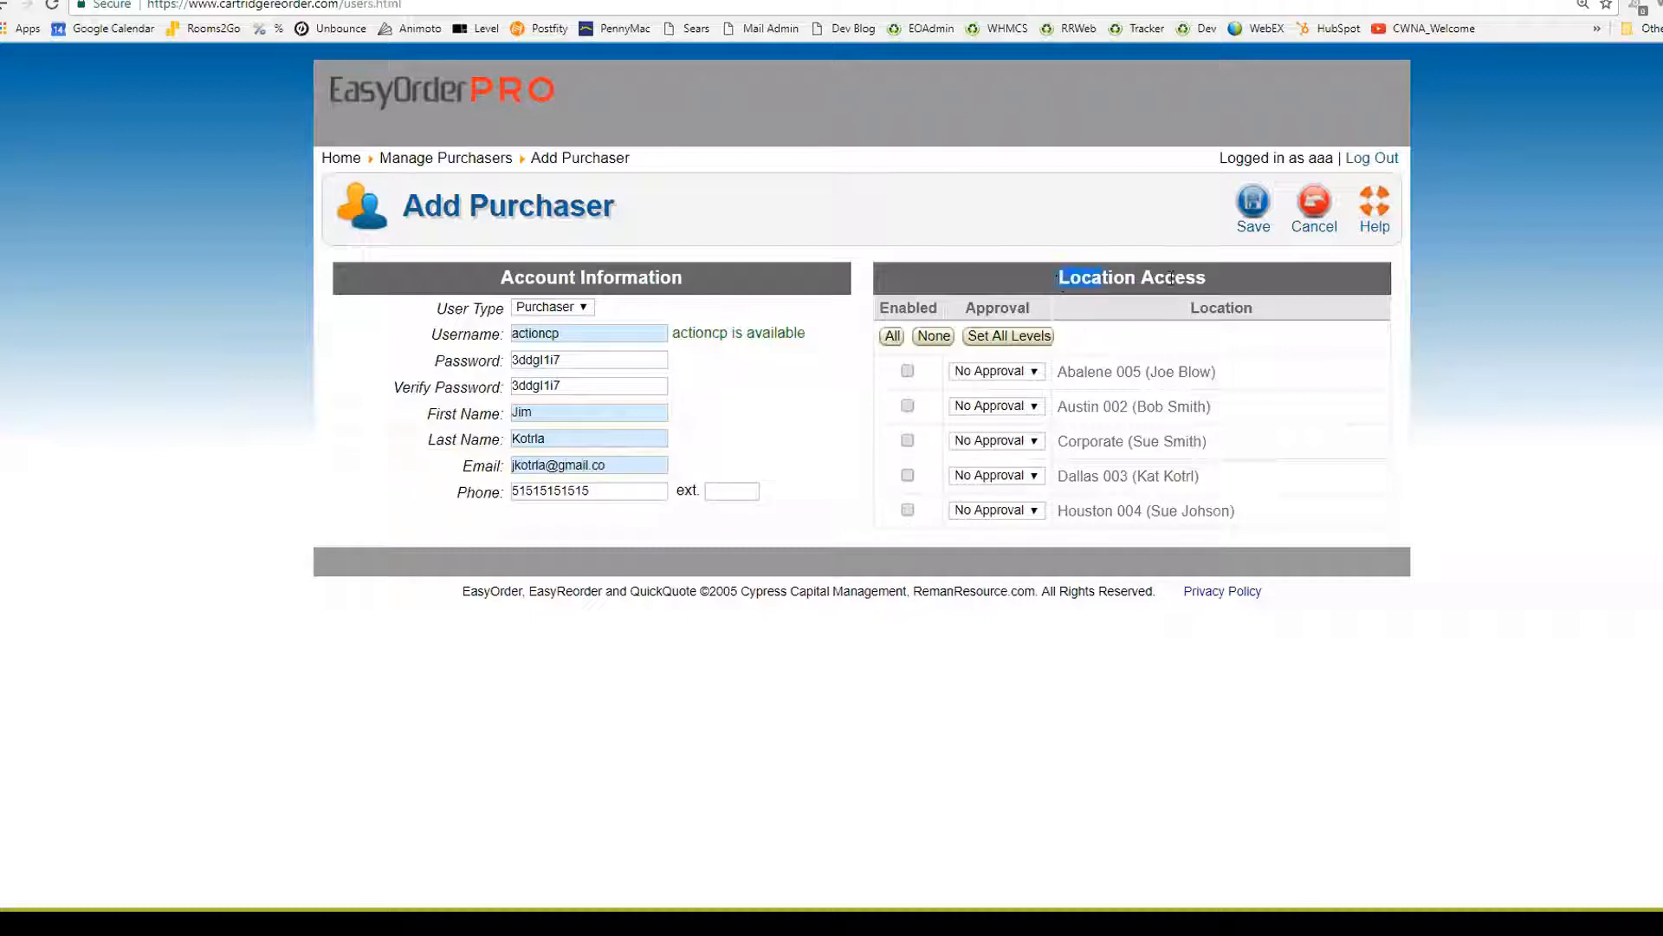
drag(1171, 277, 1221, 279)
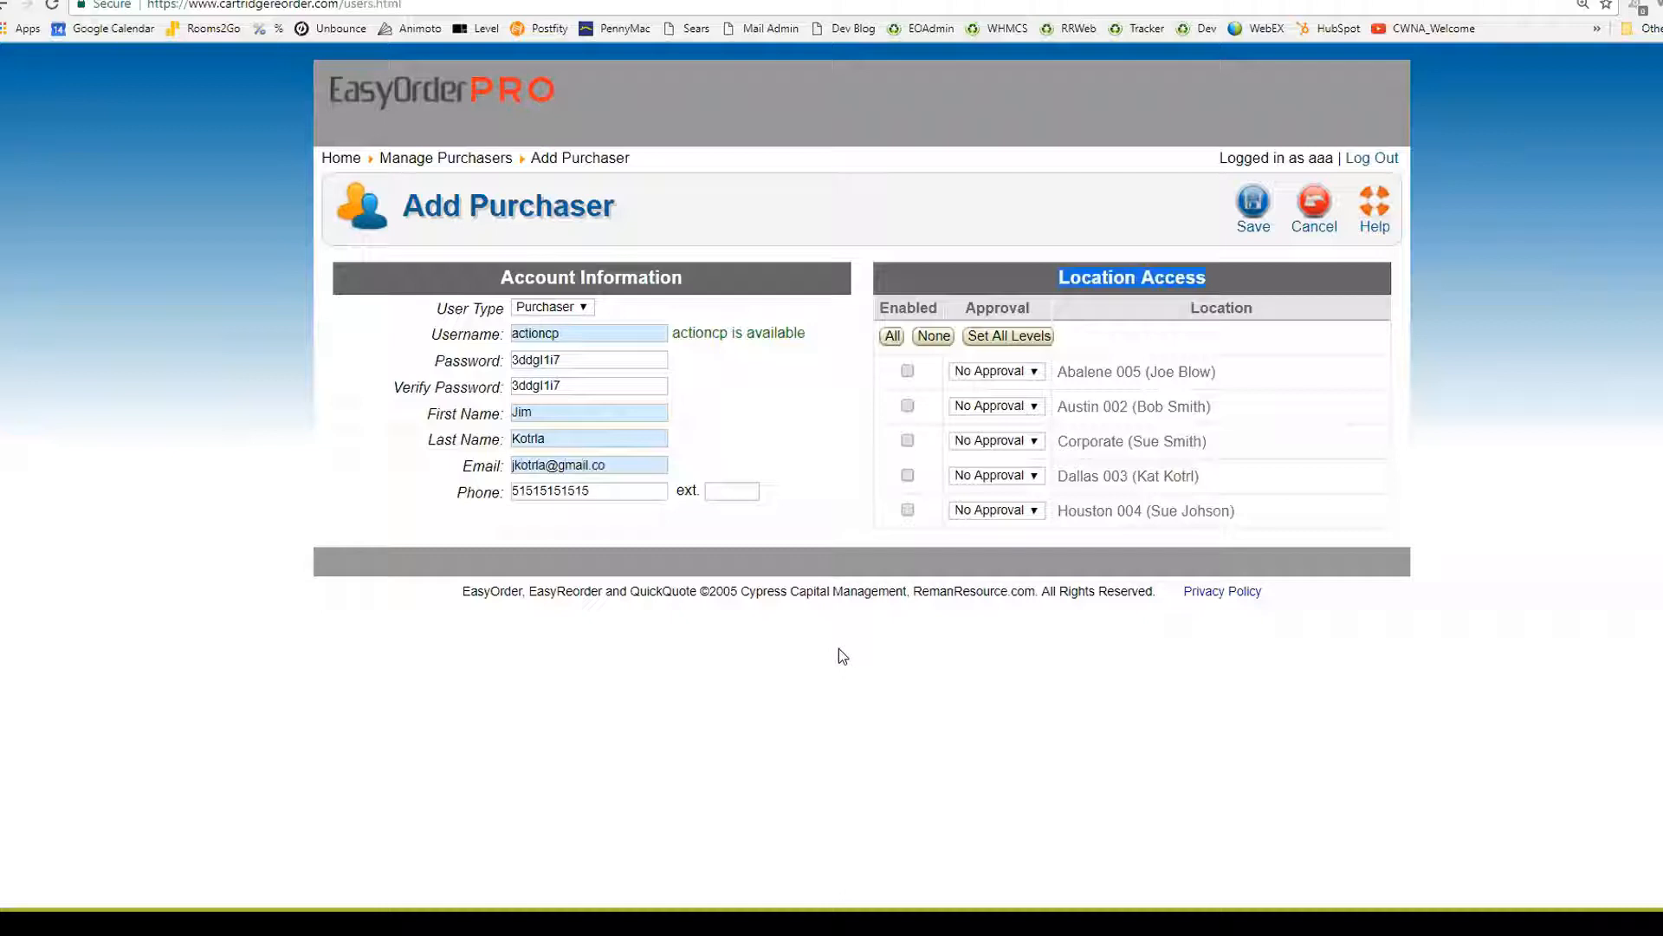
Enable access for Abalene 005, Austin 002, then all five Action Accounting locations
click(907, 373)
click(907, 406)
click(920, 353)
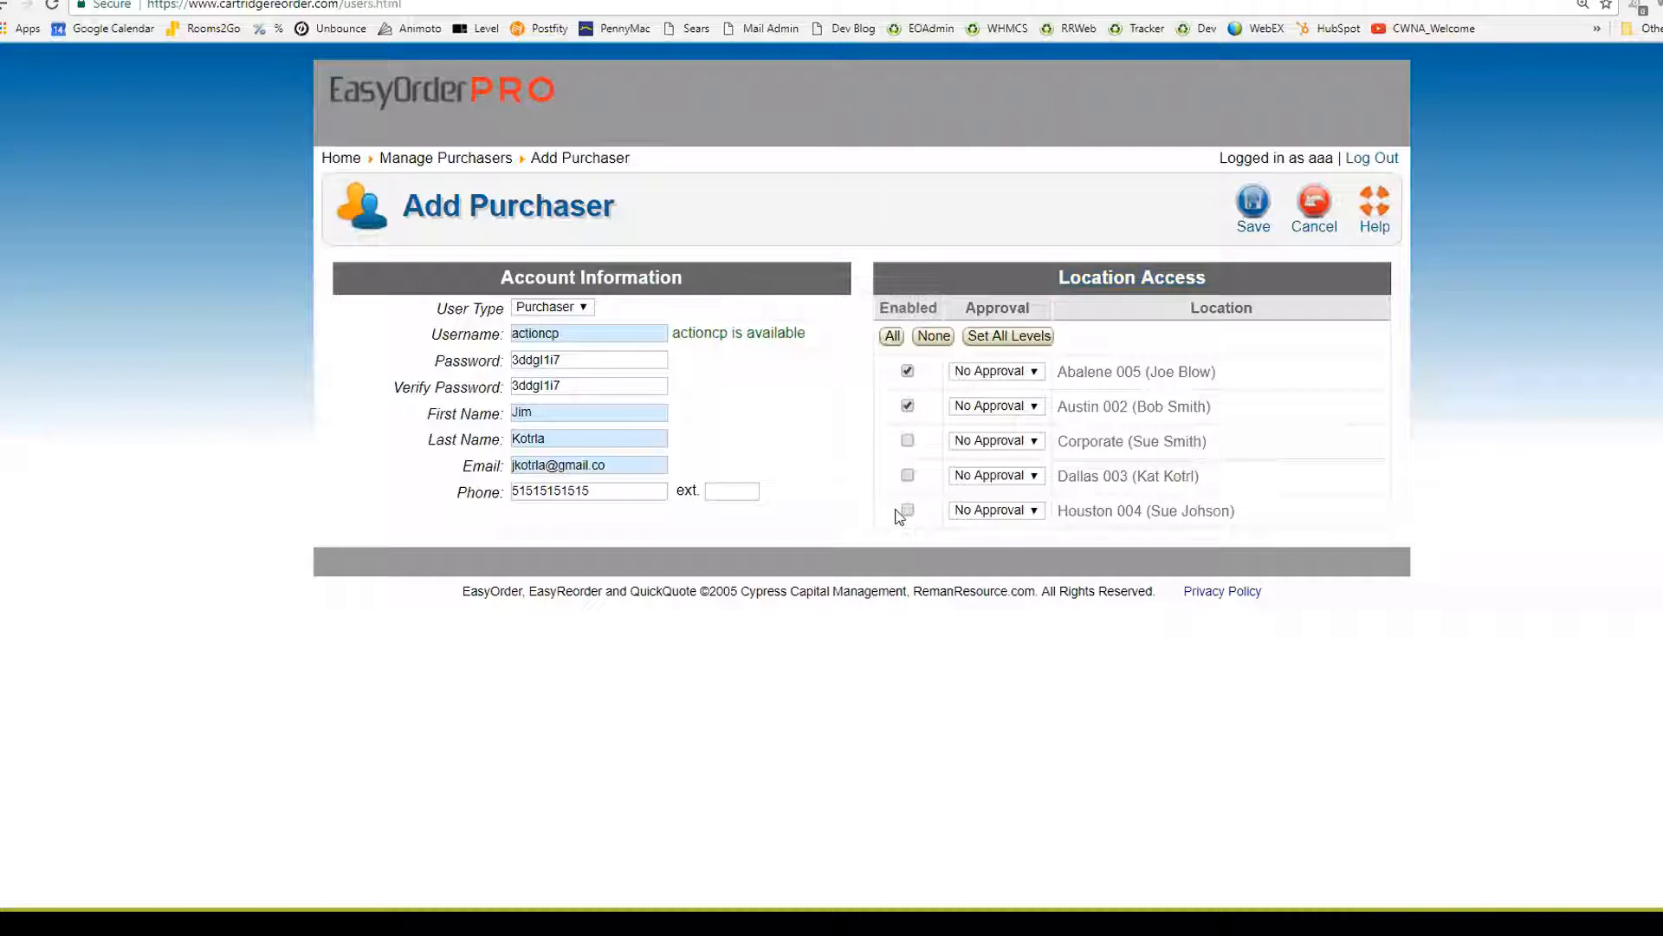
click(893, 336)
Replace the e-mail with the corrected address and leave Abalene 005's approval unchanged
drag(607, 466, 419, 467)
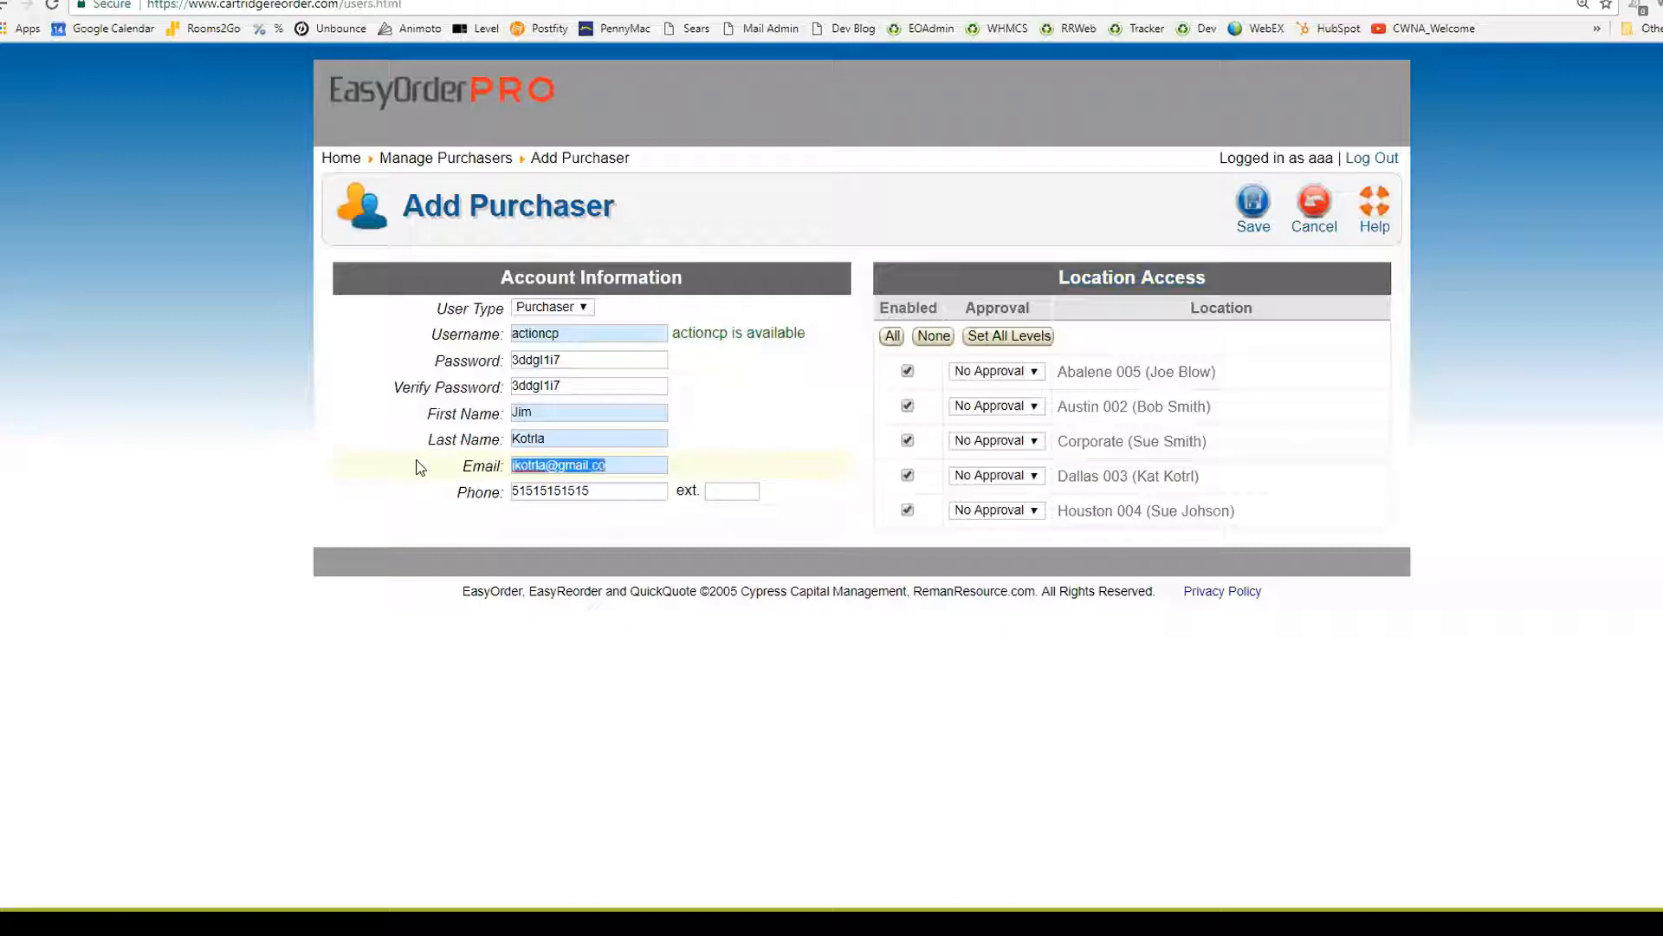
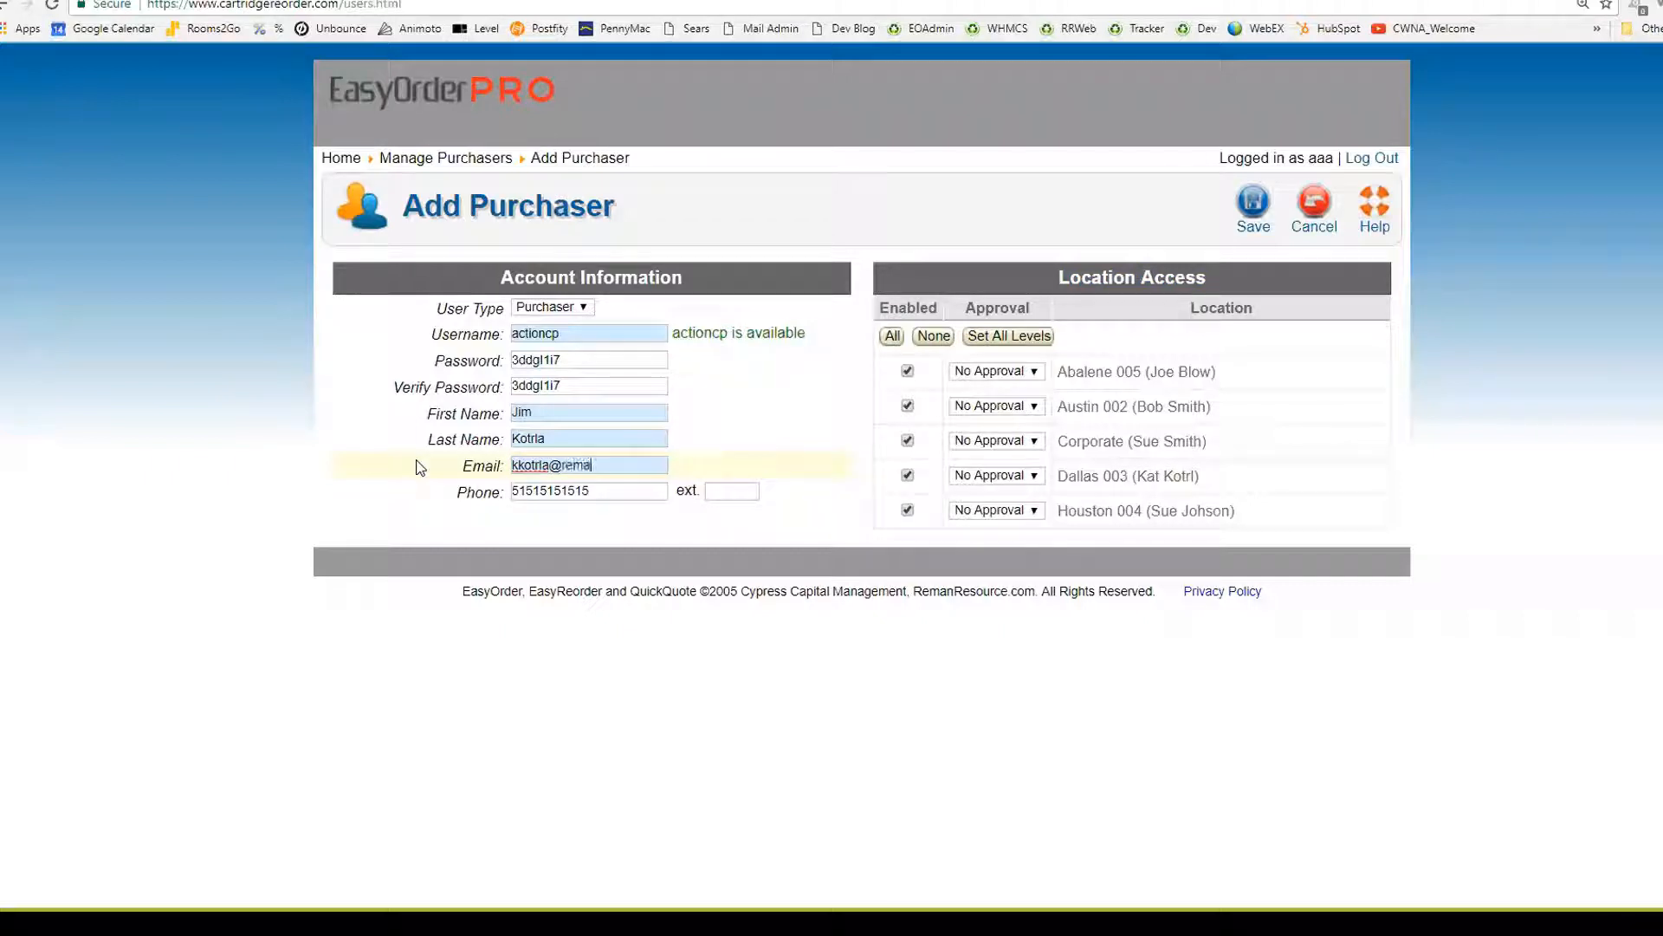
click(907, 405)
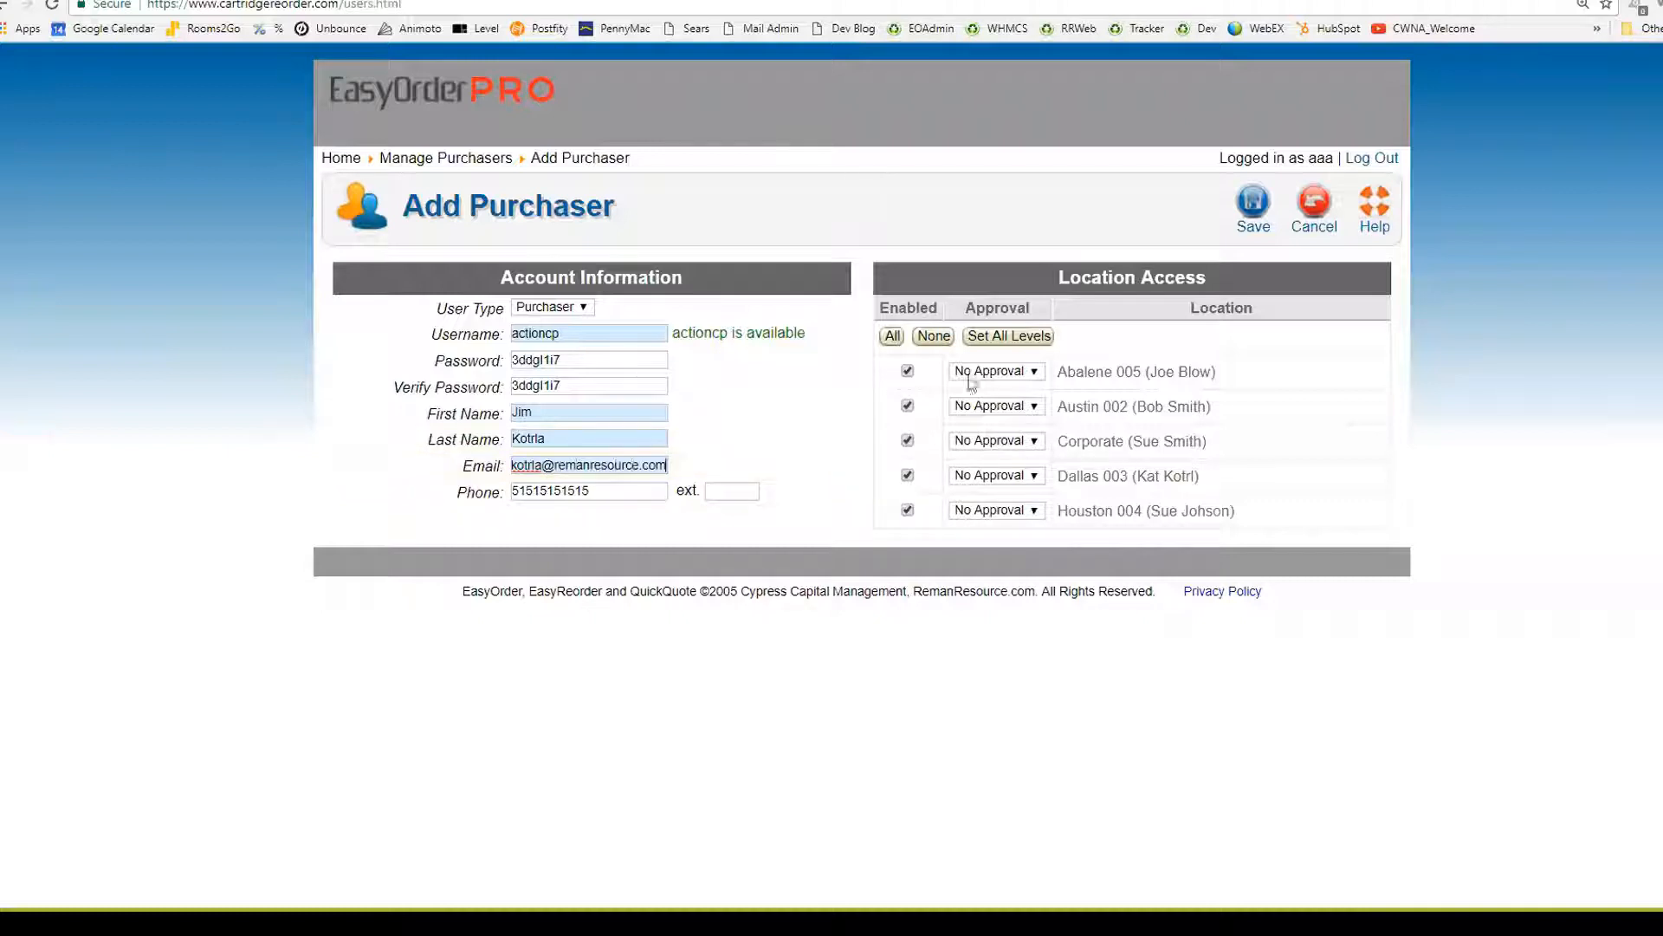
click(985, 374)
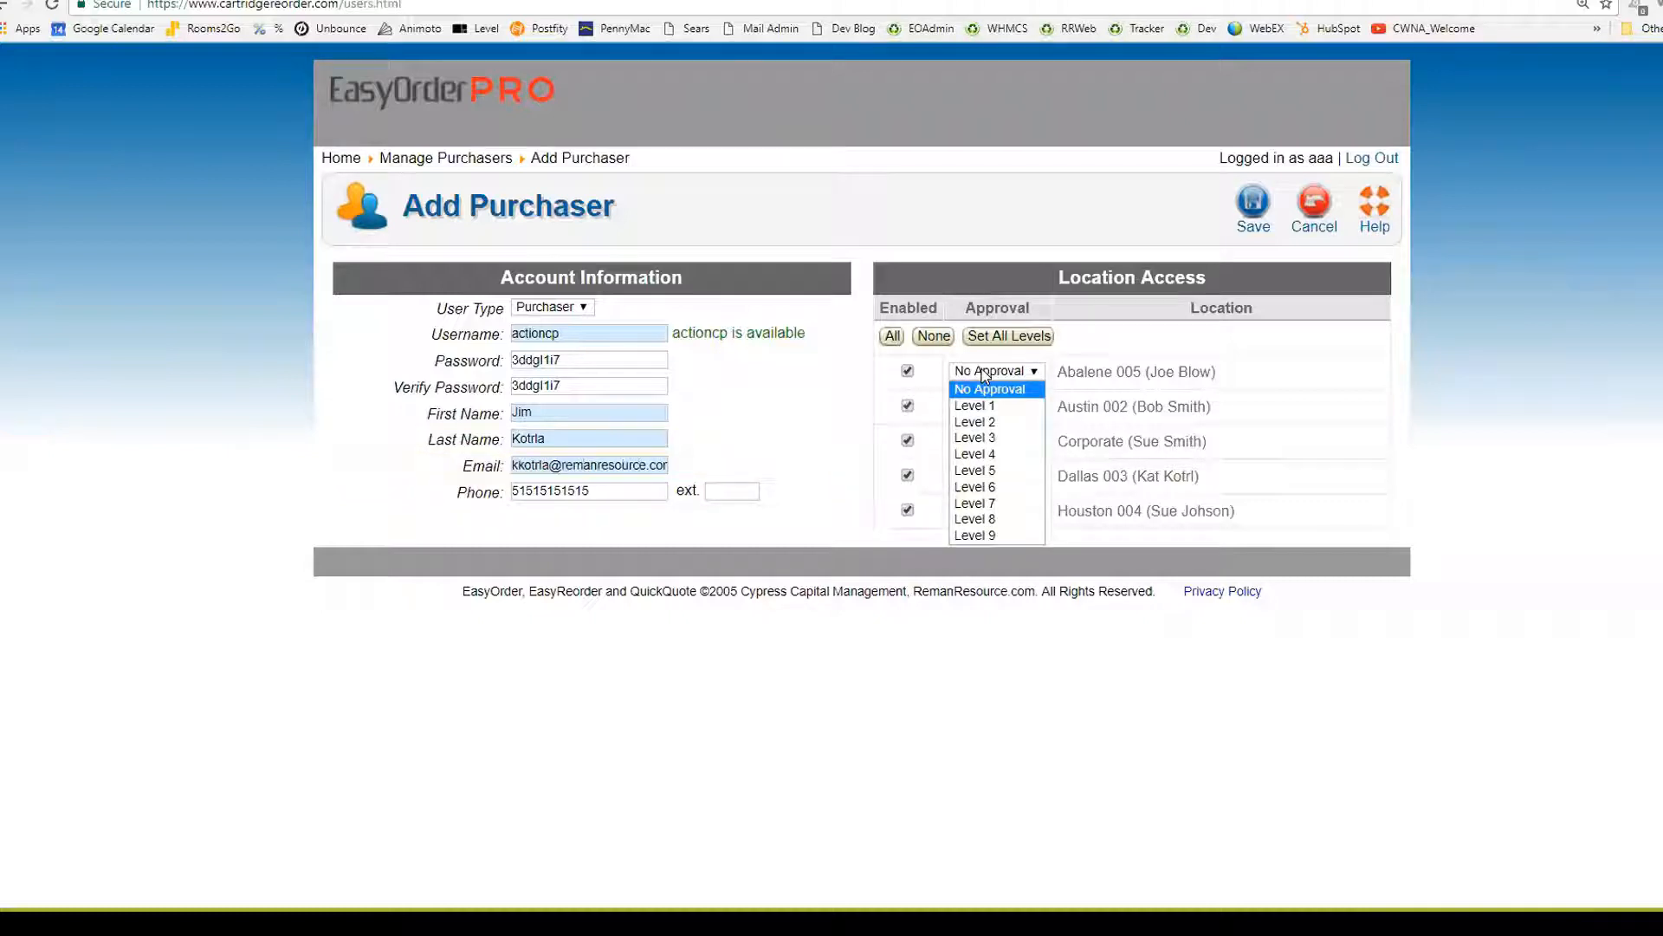
click(985, 375)
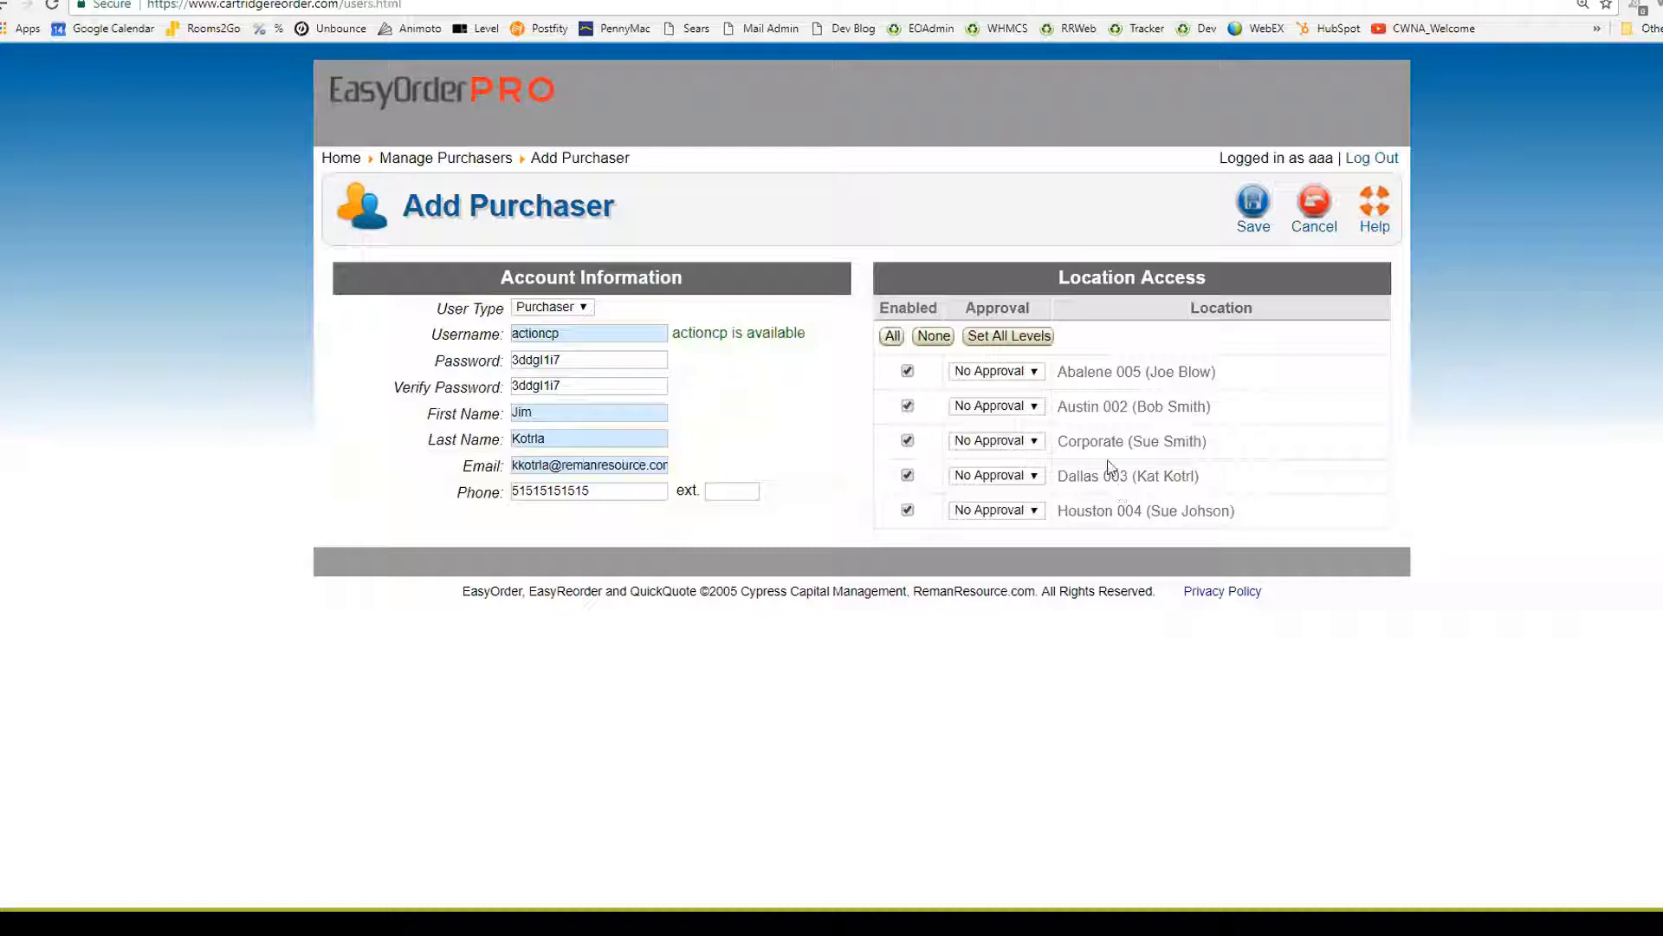
Set Level 1 approval for every location using Set All Levels
click(996, 379)
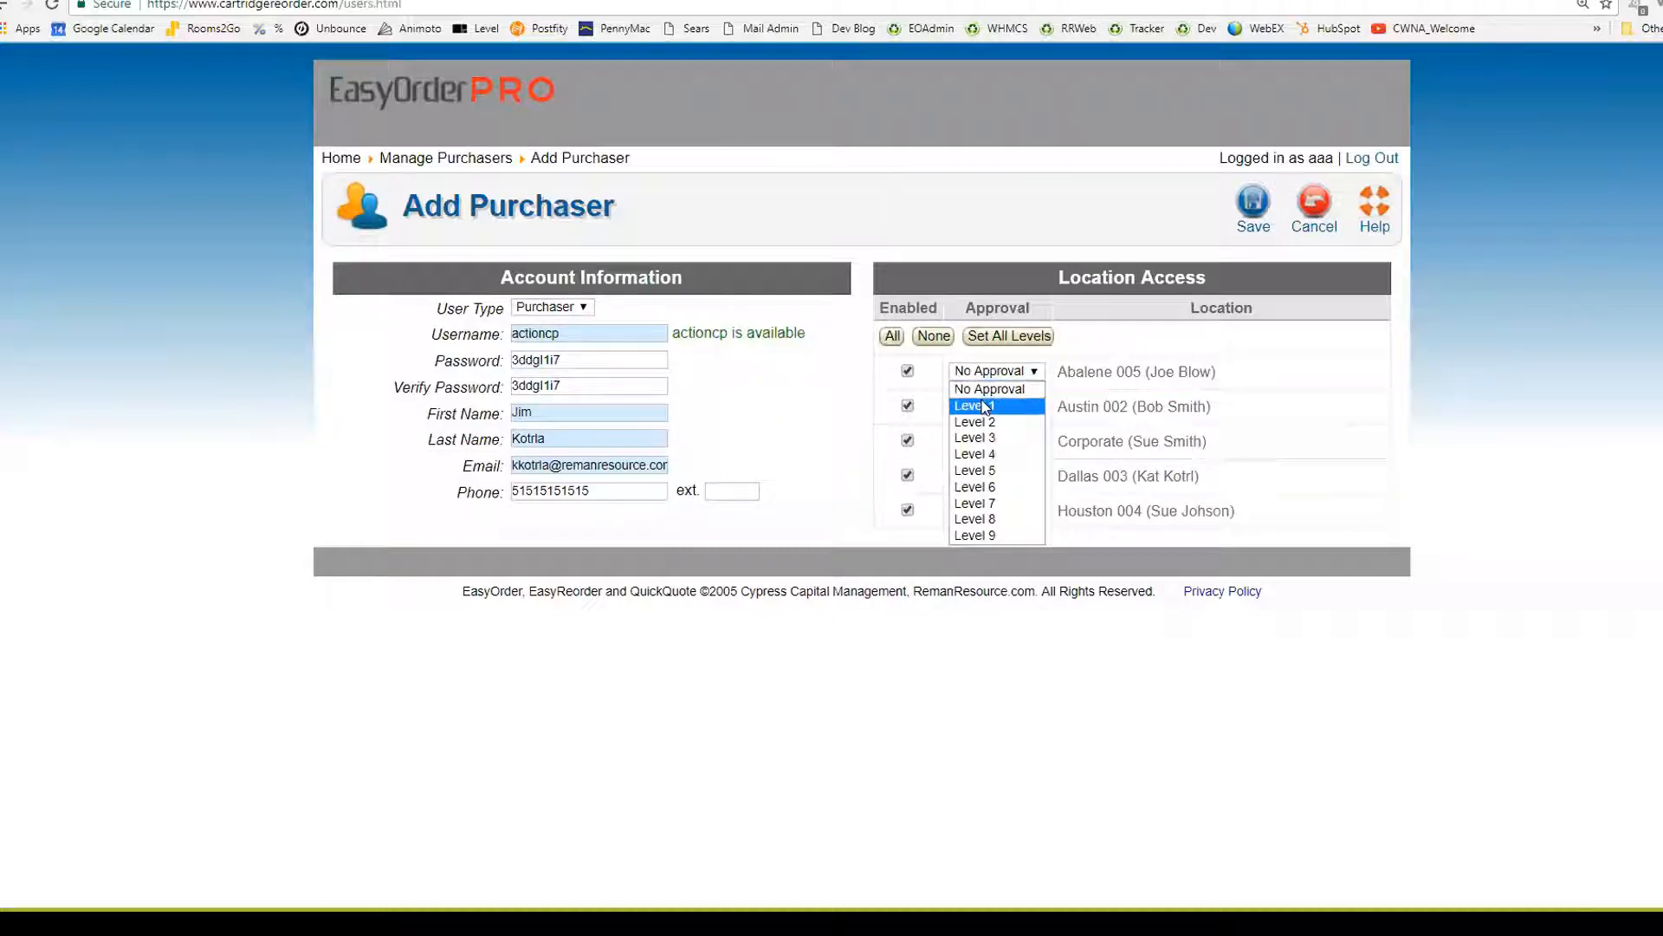
click(985, 402)
click(985, 407)
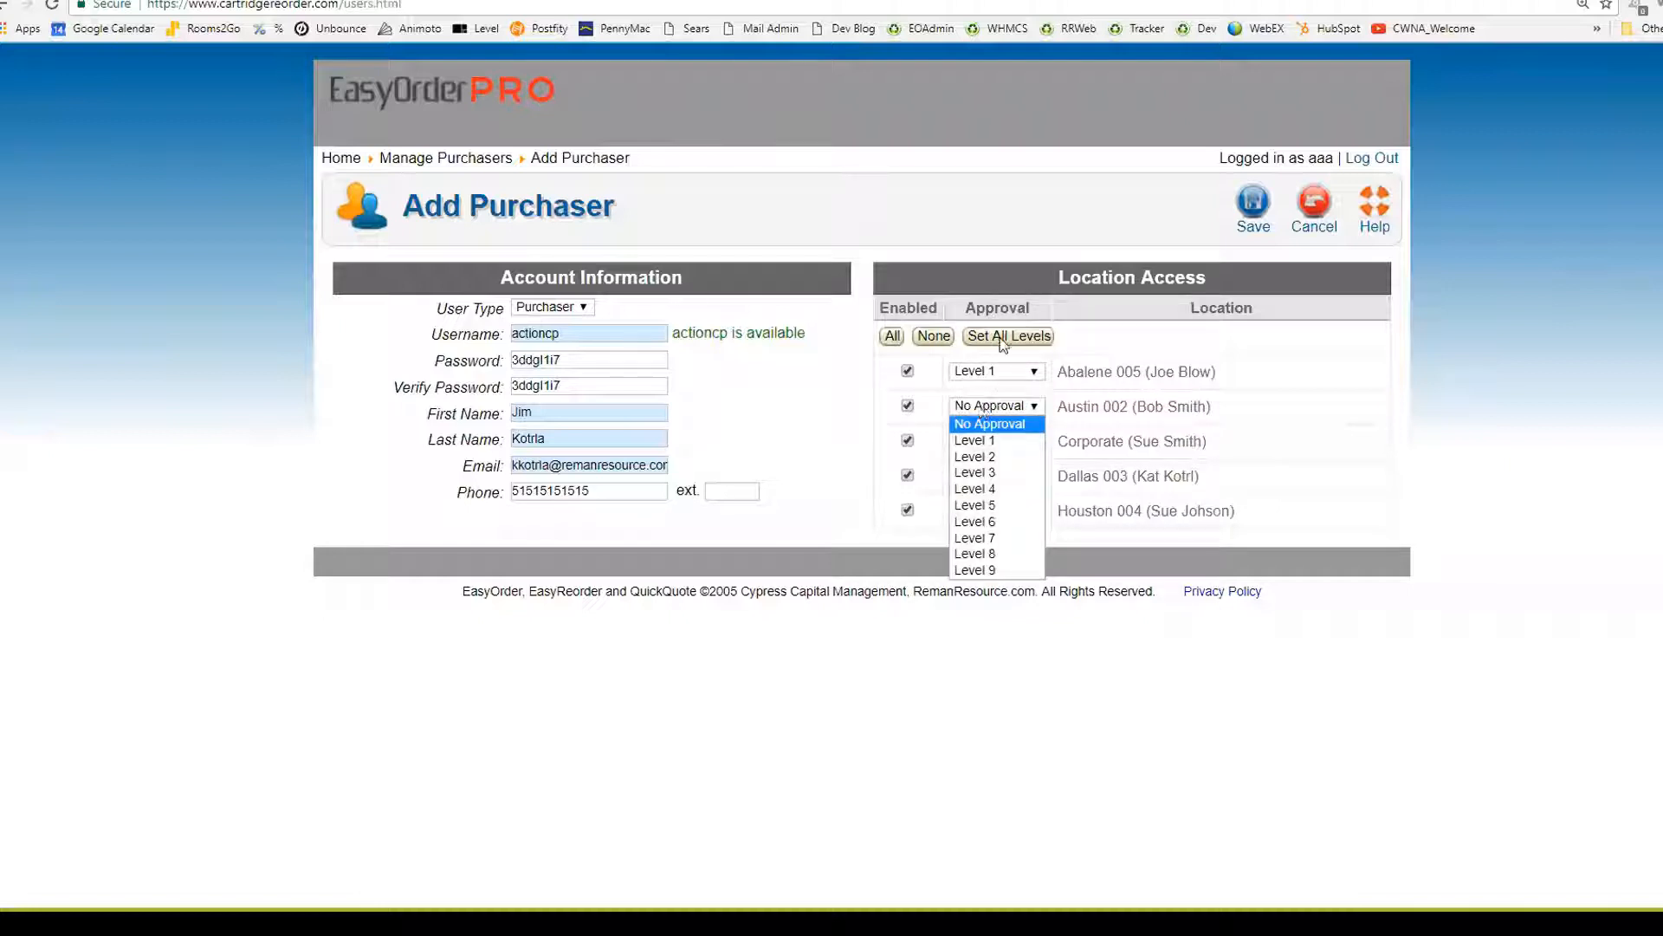
click(999, 345)
click(999, 343)
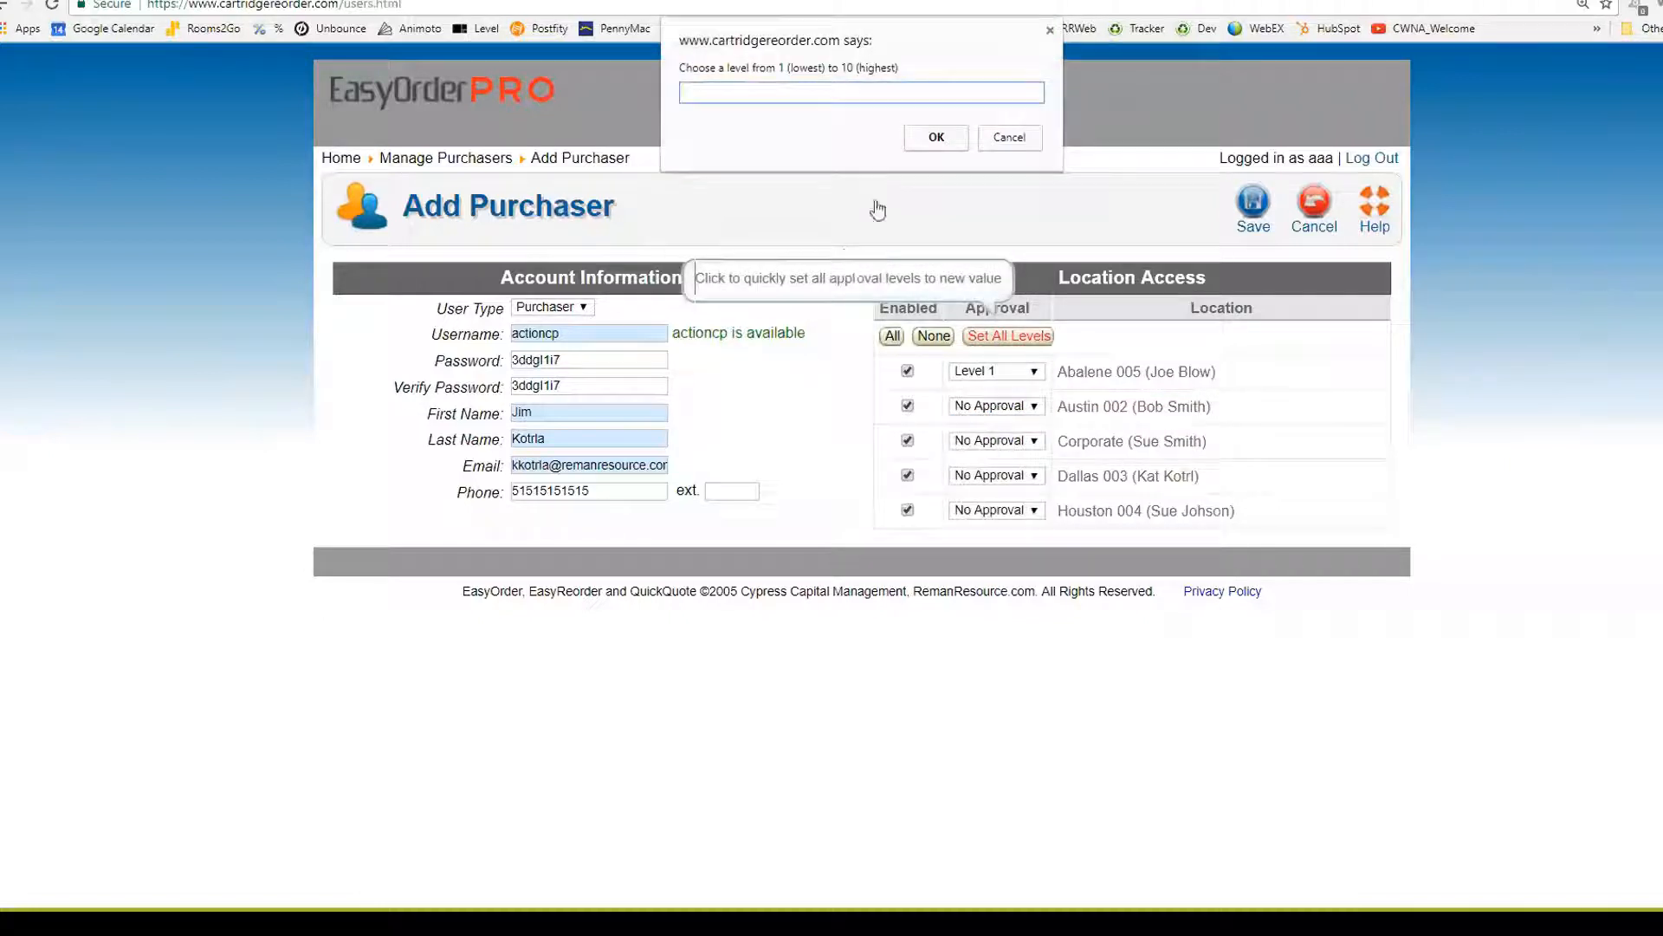
text(1)
click(937, 137)
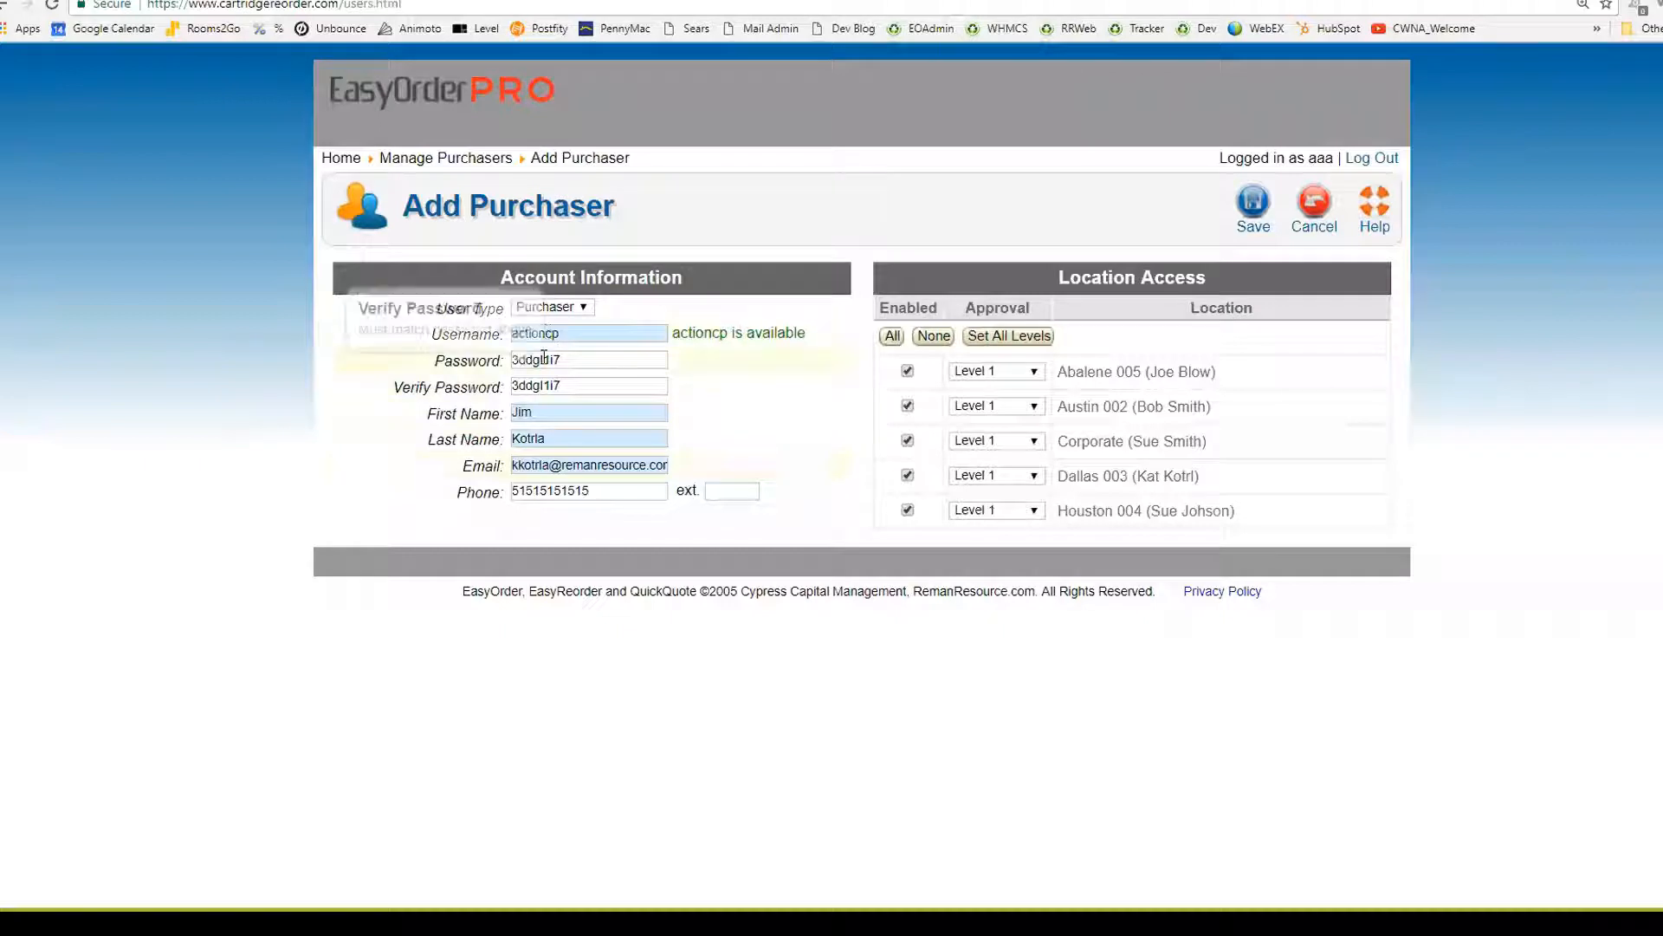
Set the Corporate location to No Approval and save the new purchaser
click(907, 441)
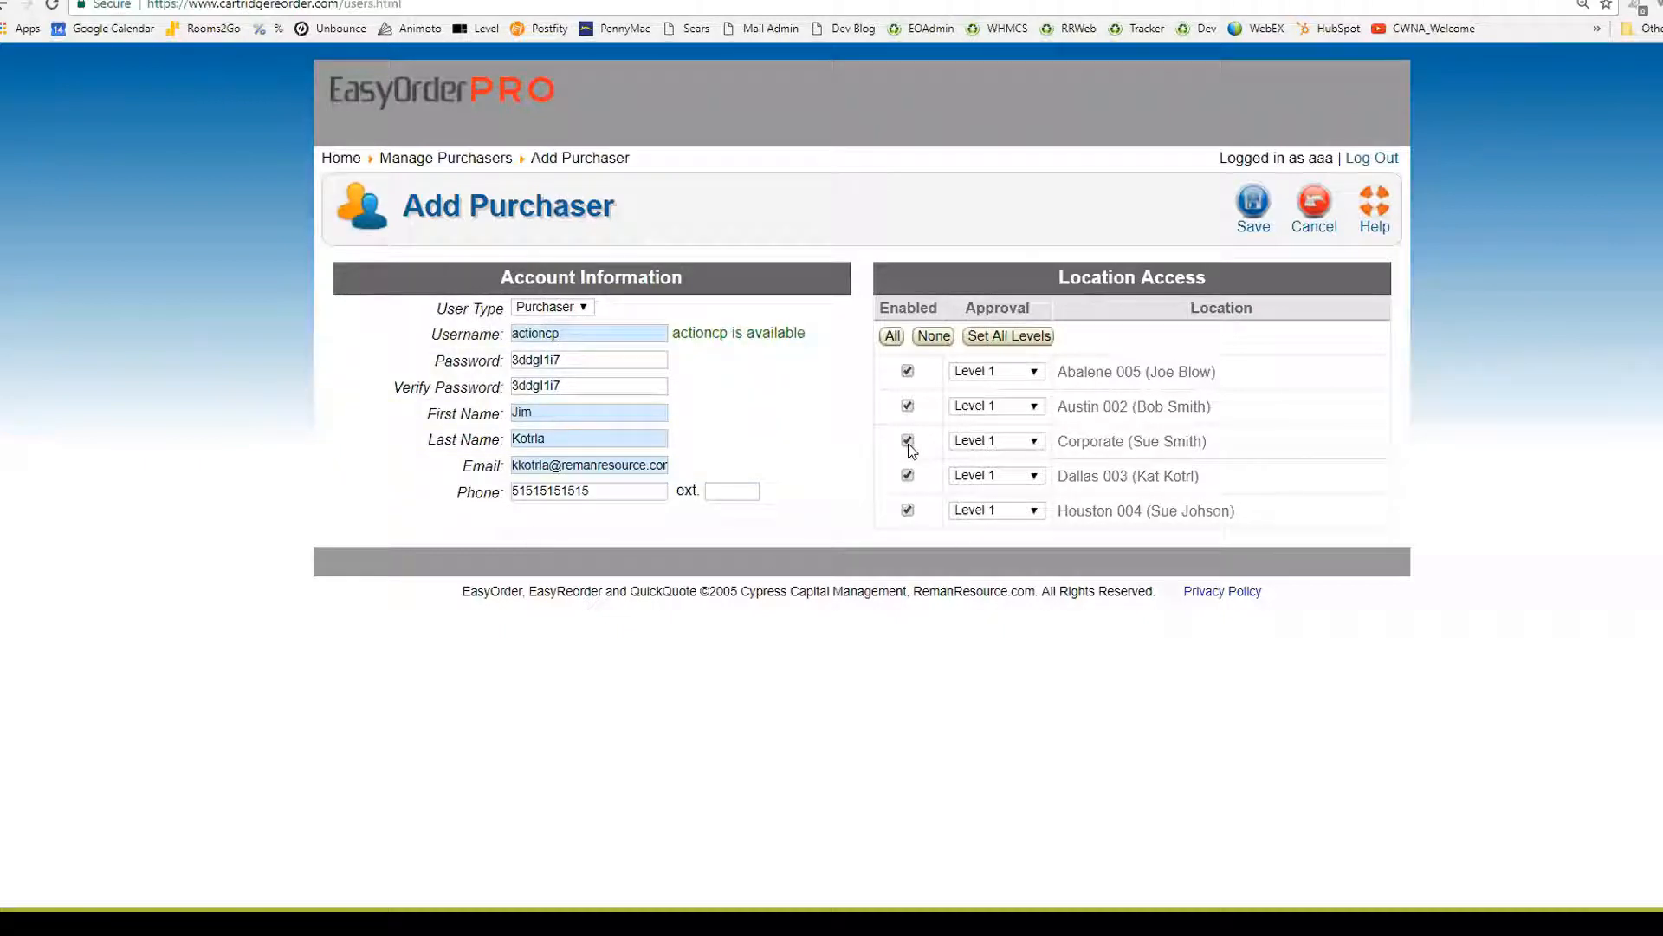
click(1020, 441)
click(986, 461)
click(518, 360)
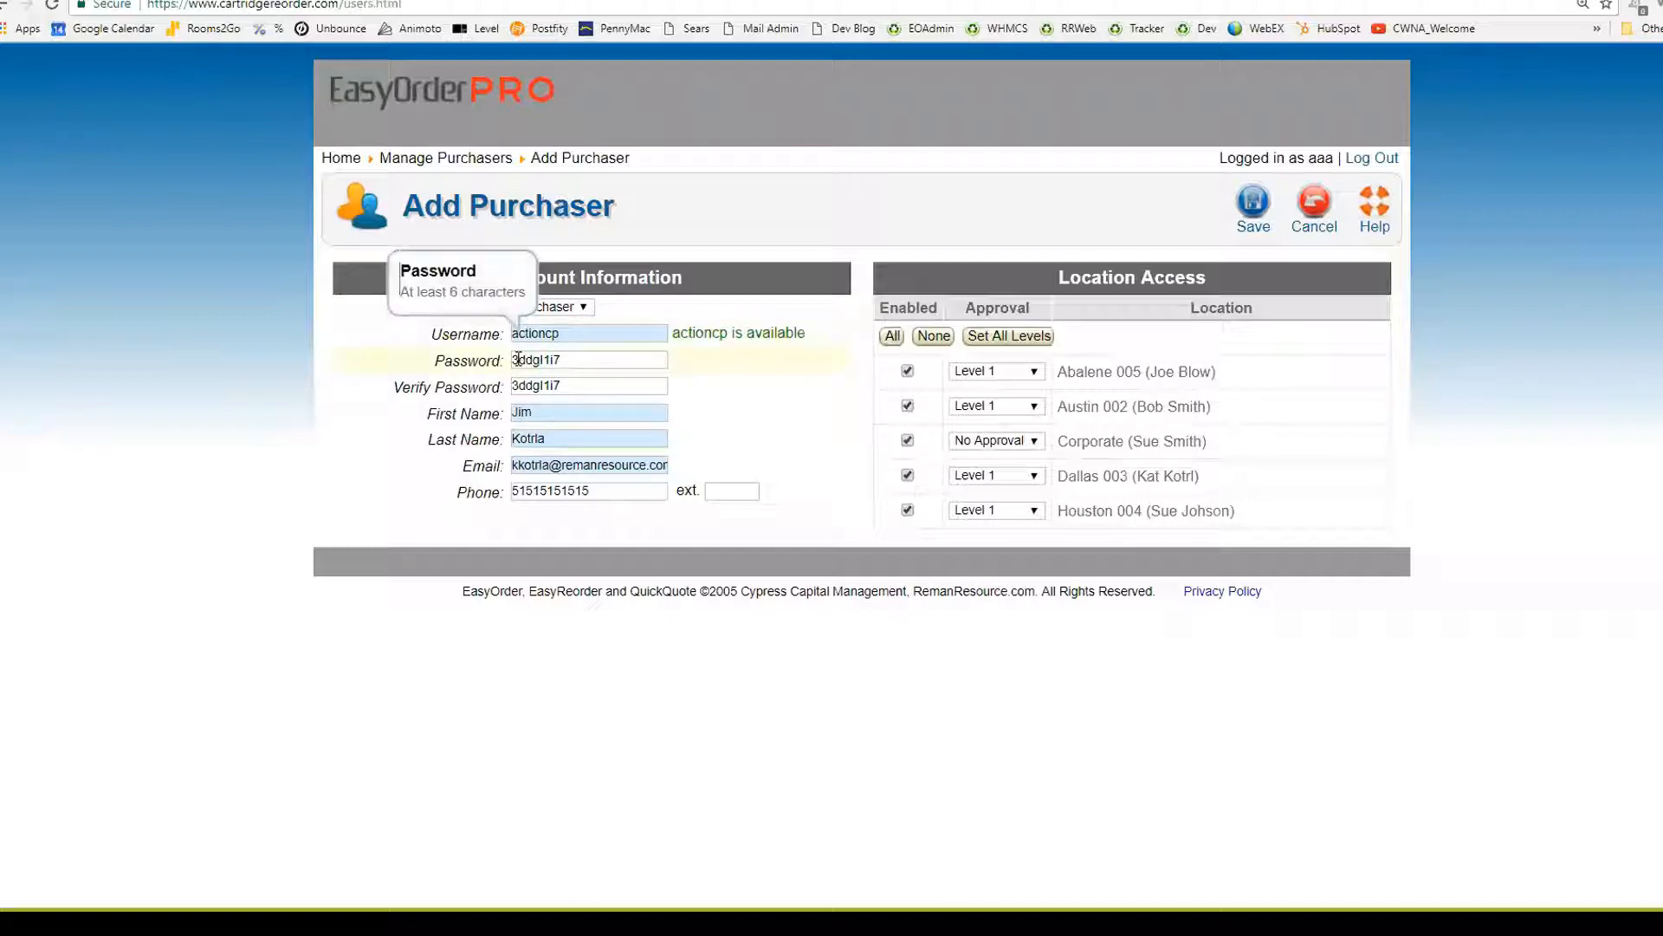
click(1253, 204)
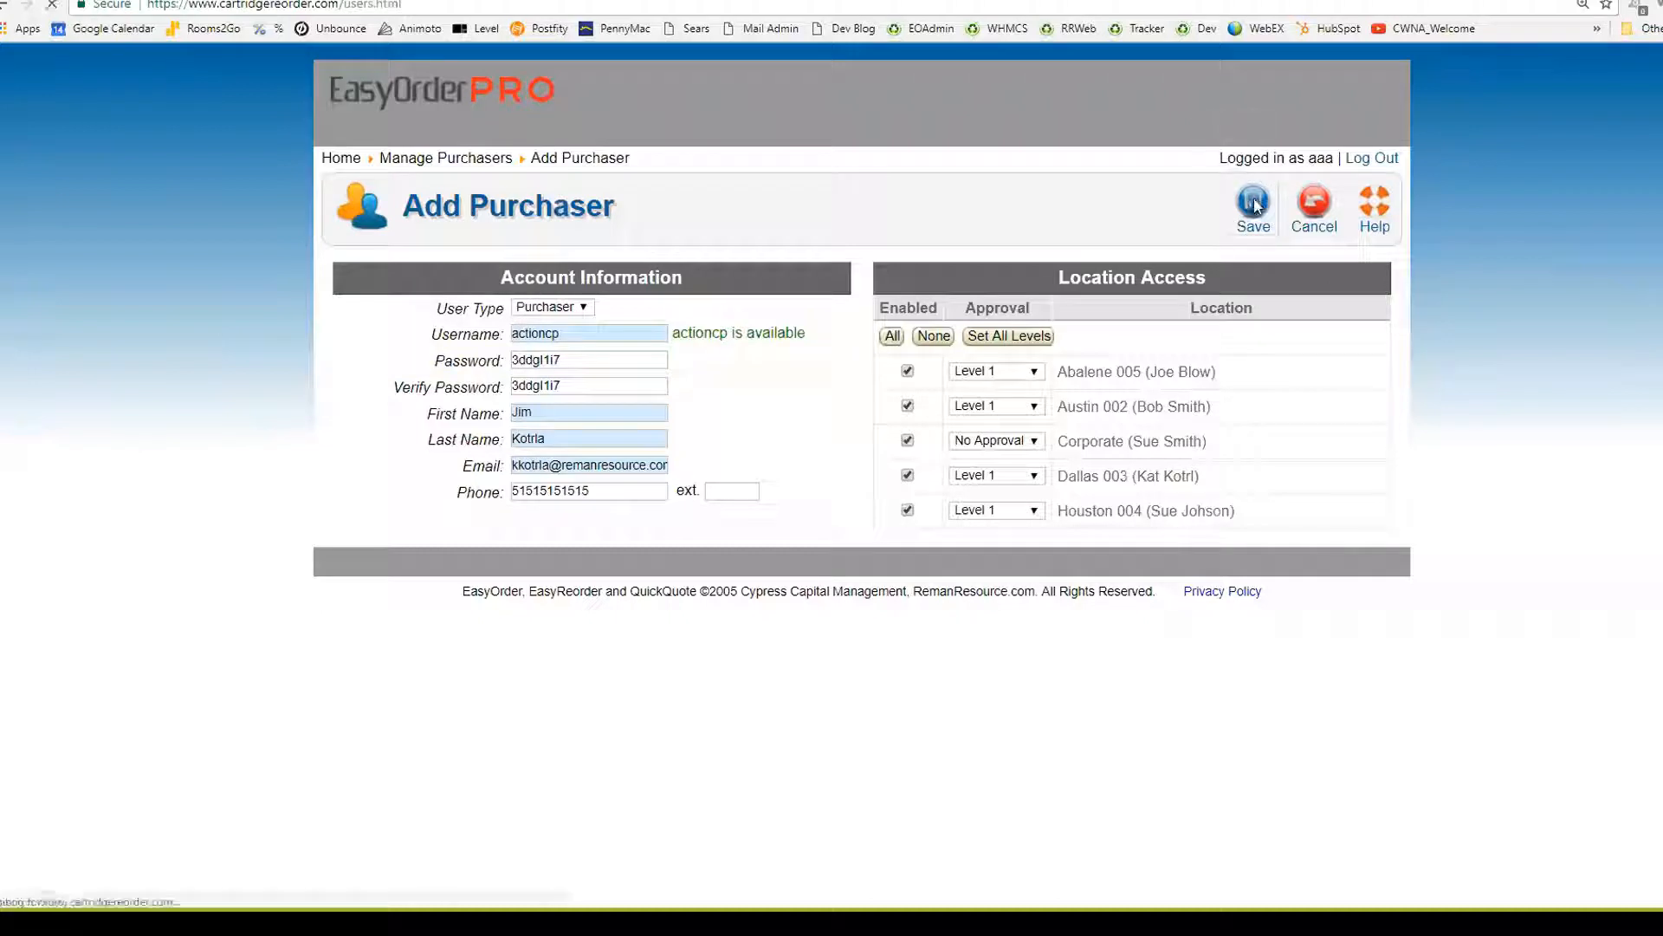
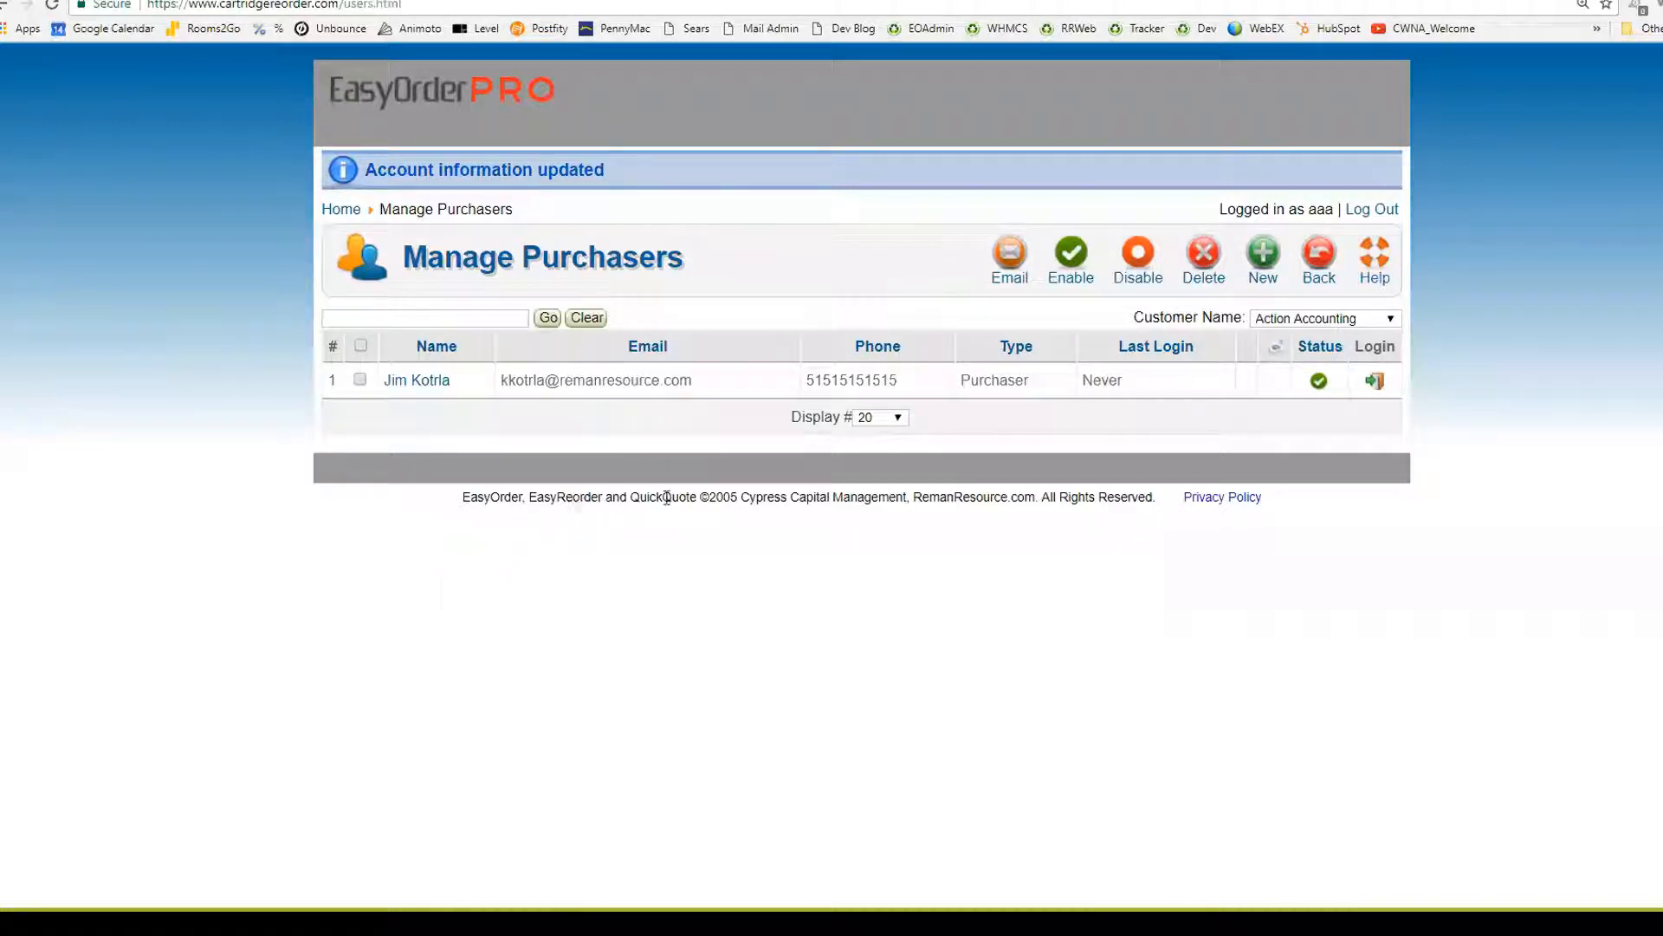
Send the welcome email to the selected purchaser and follow its desktop icon download link
click(1010, 253)
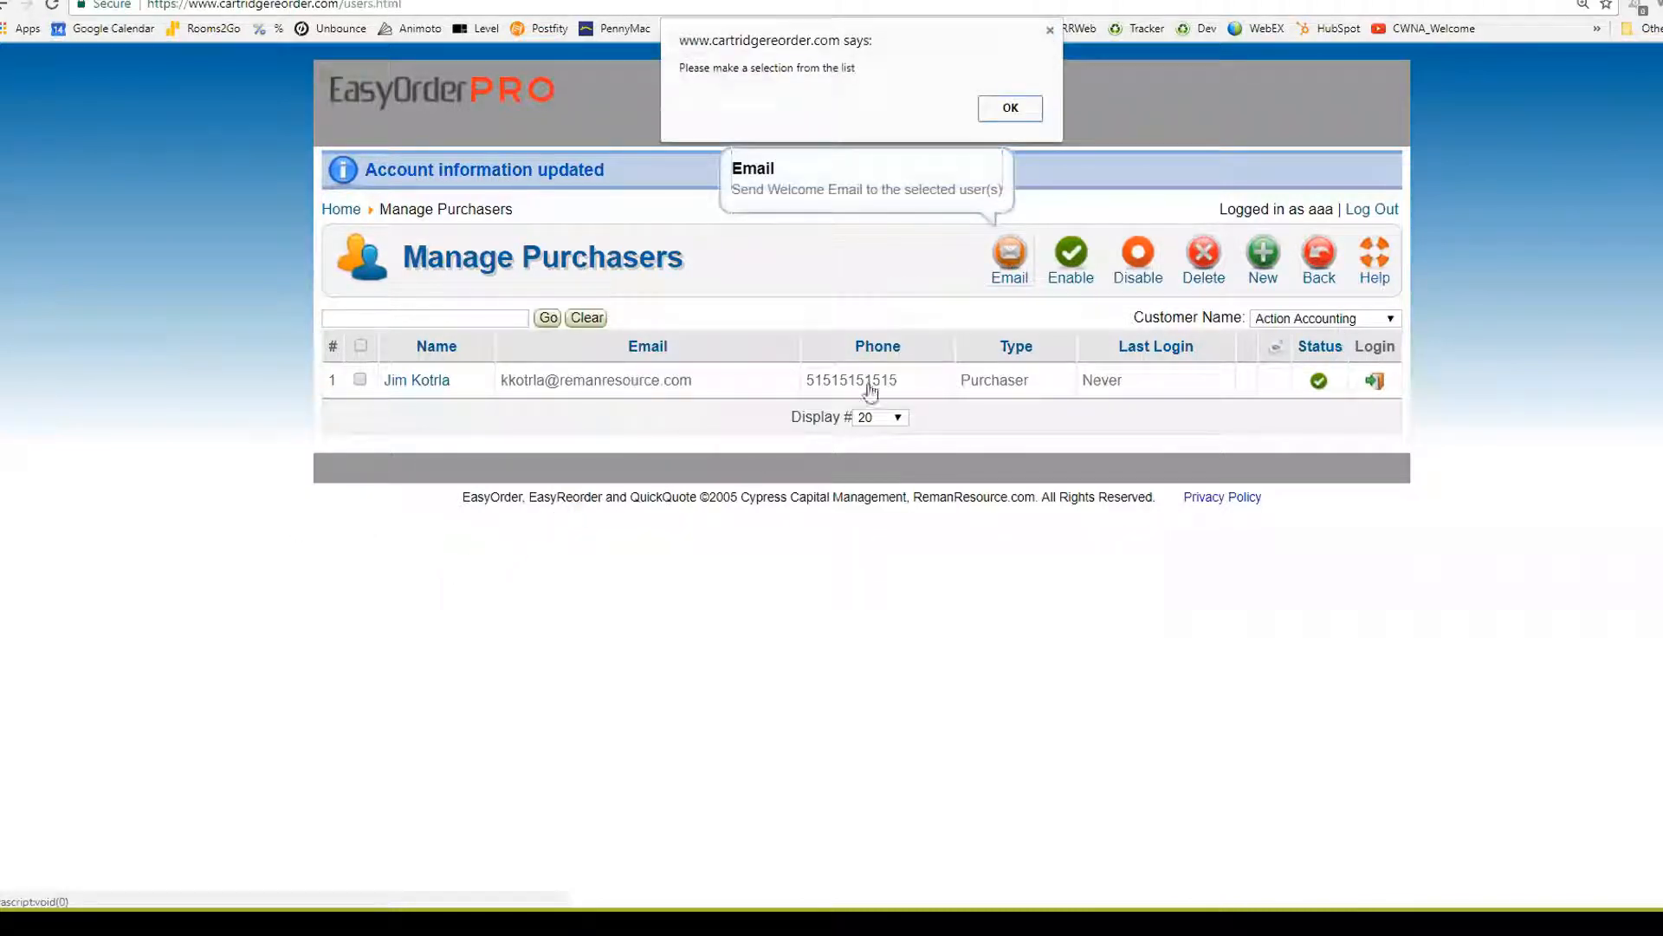
click(1011, 107)
click(360, 380)
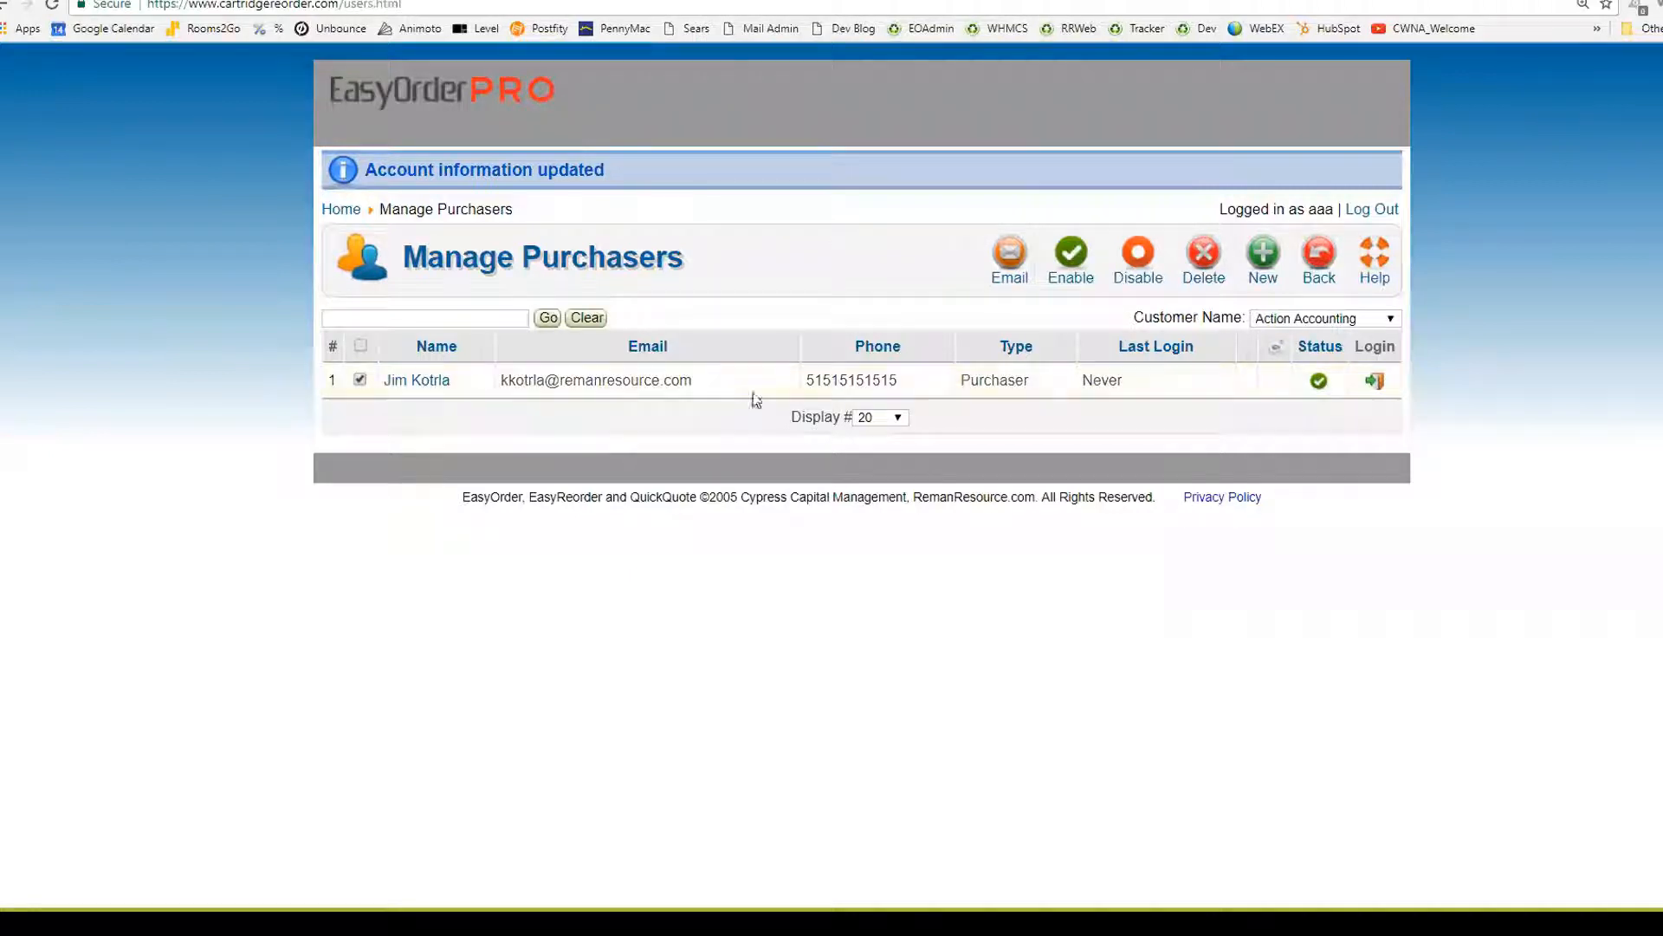
click(1010, 257)
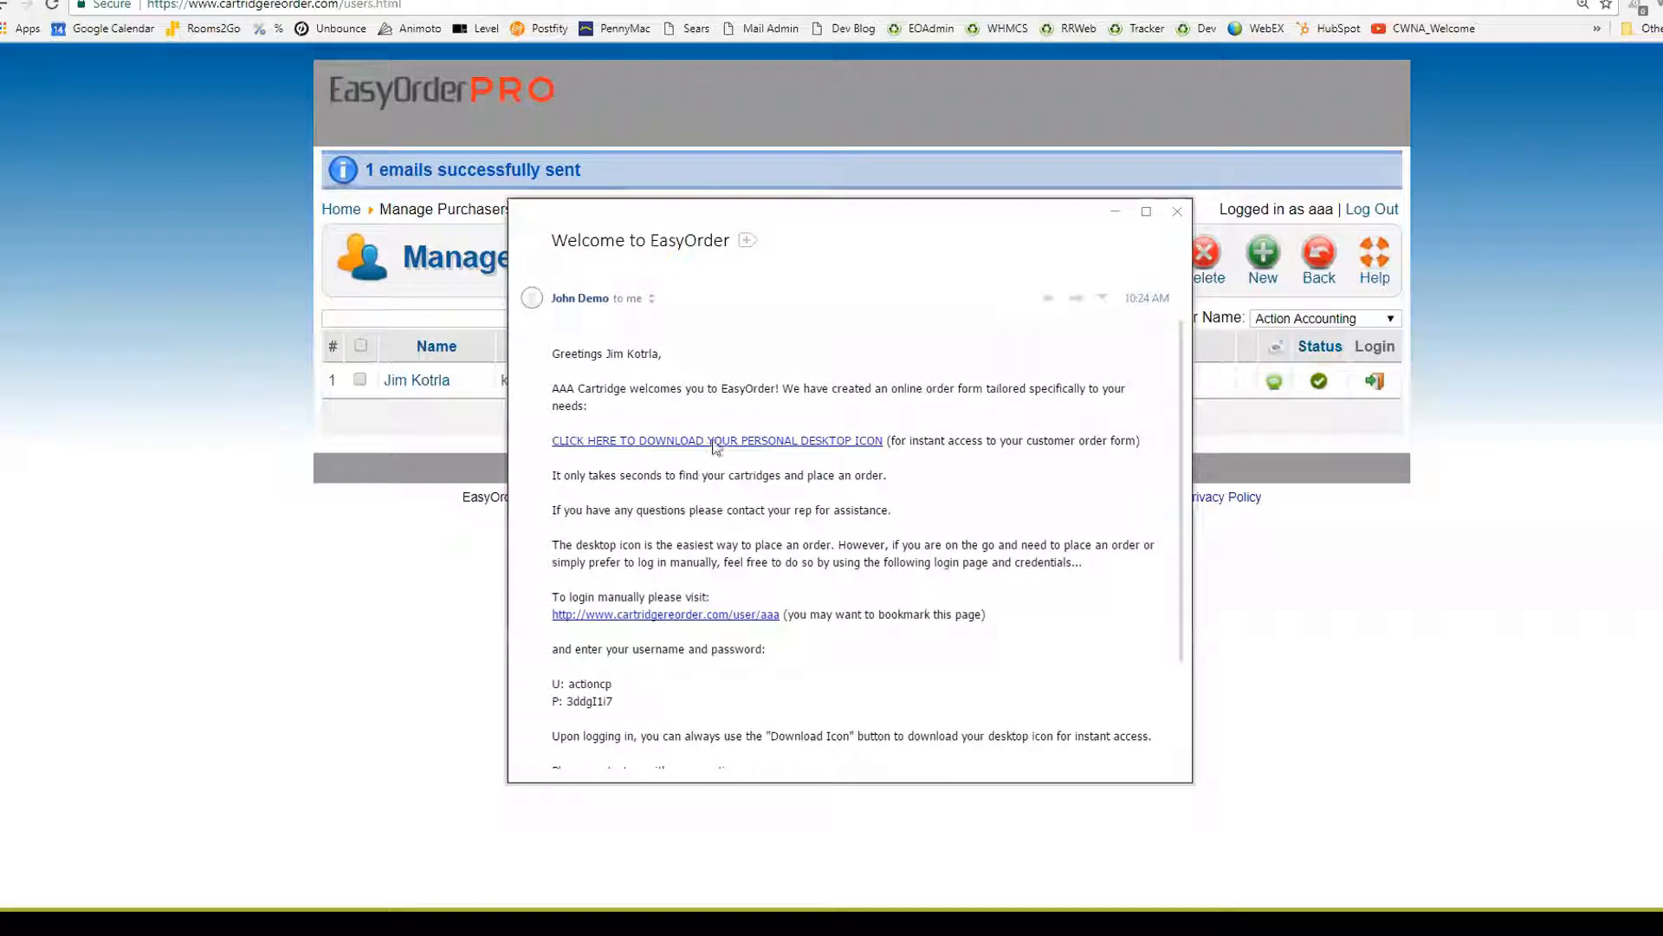
click(709, 440)
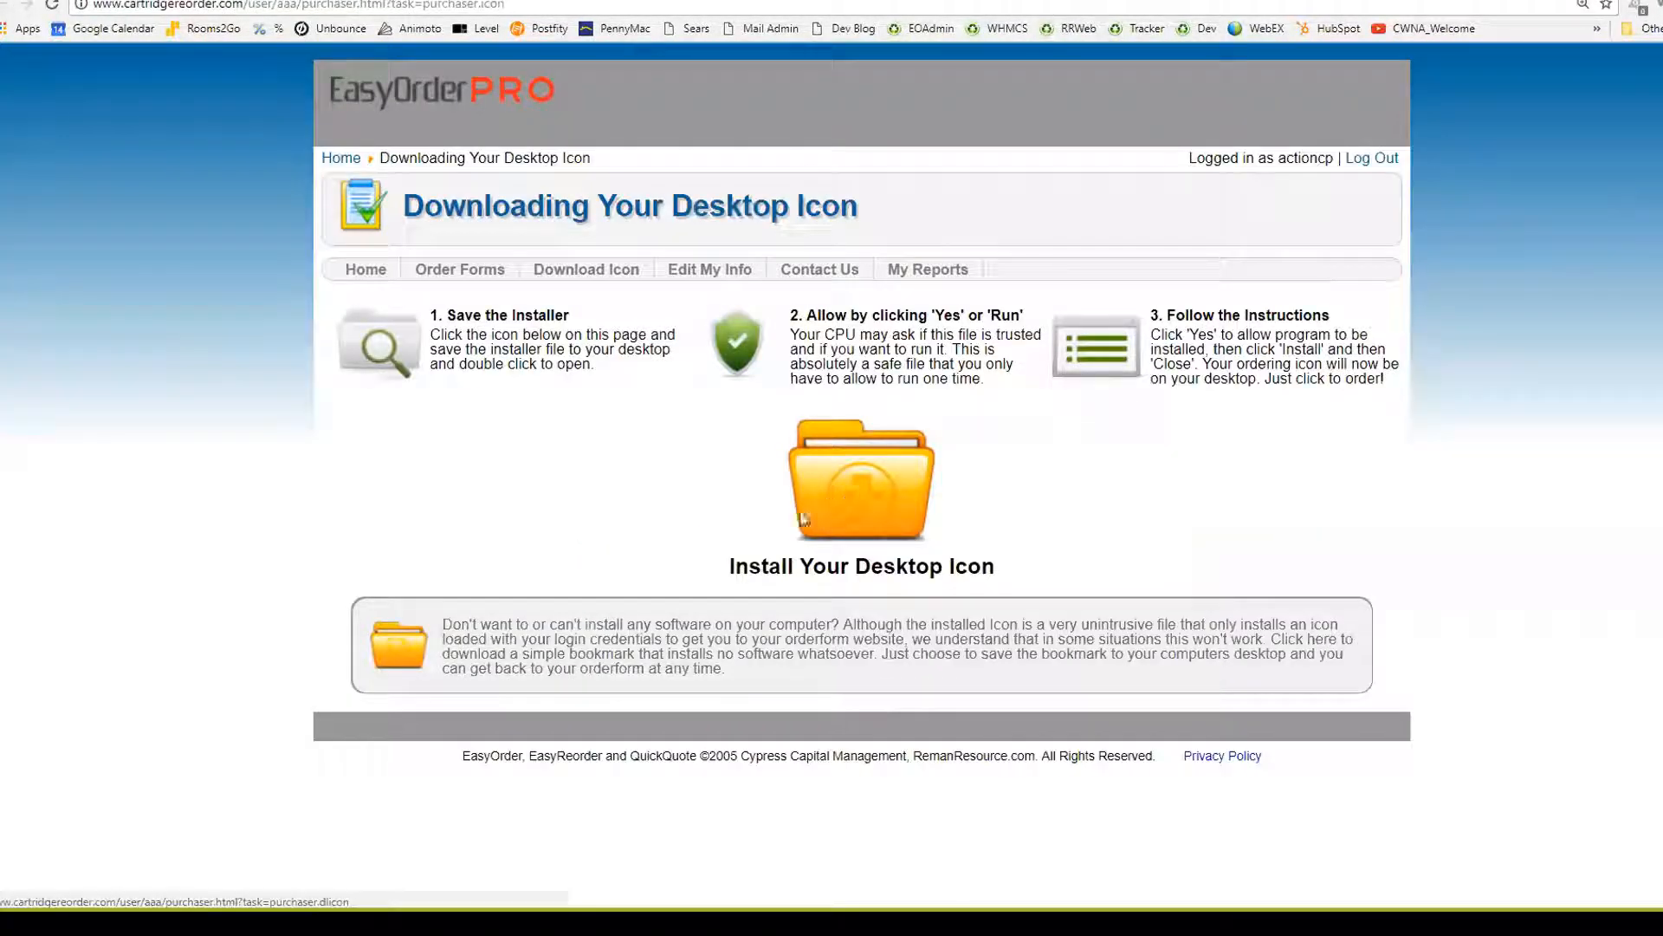
Download the AAA Cartridge ordering shortcut and save it to the desktop
click(596, 658)
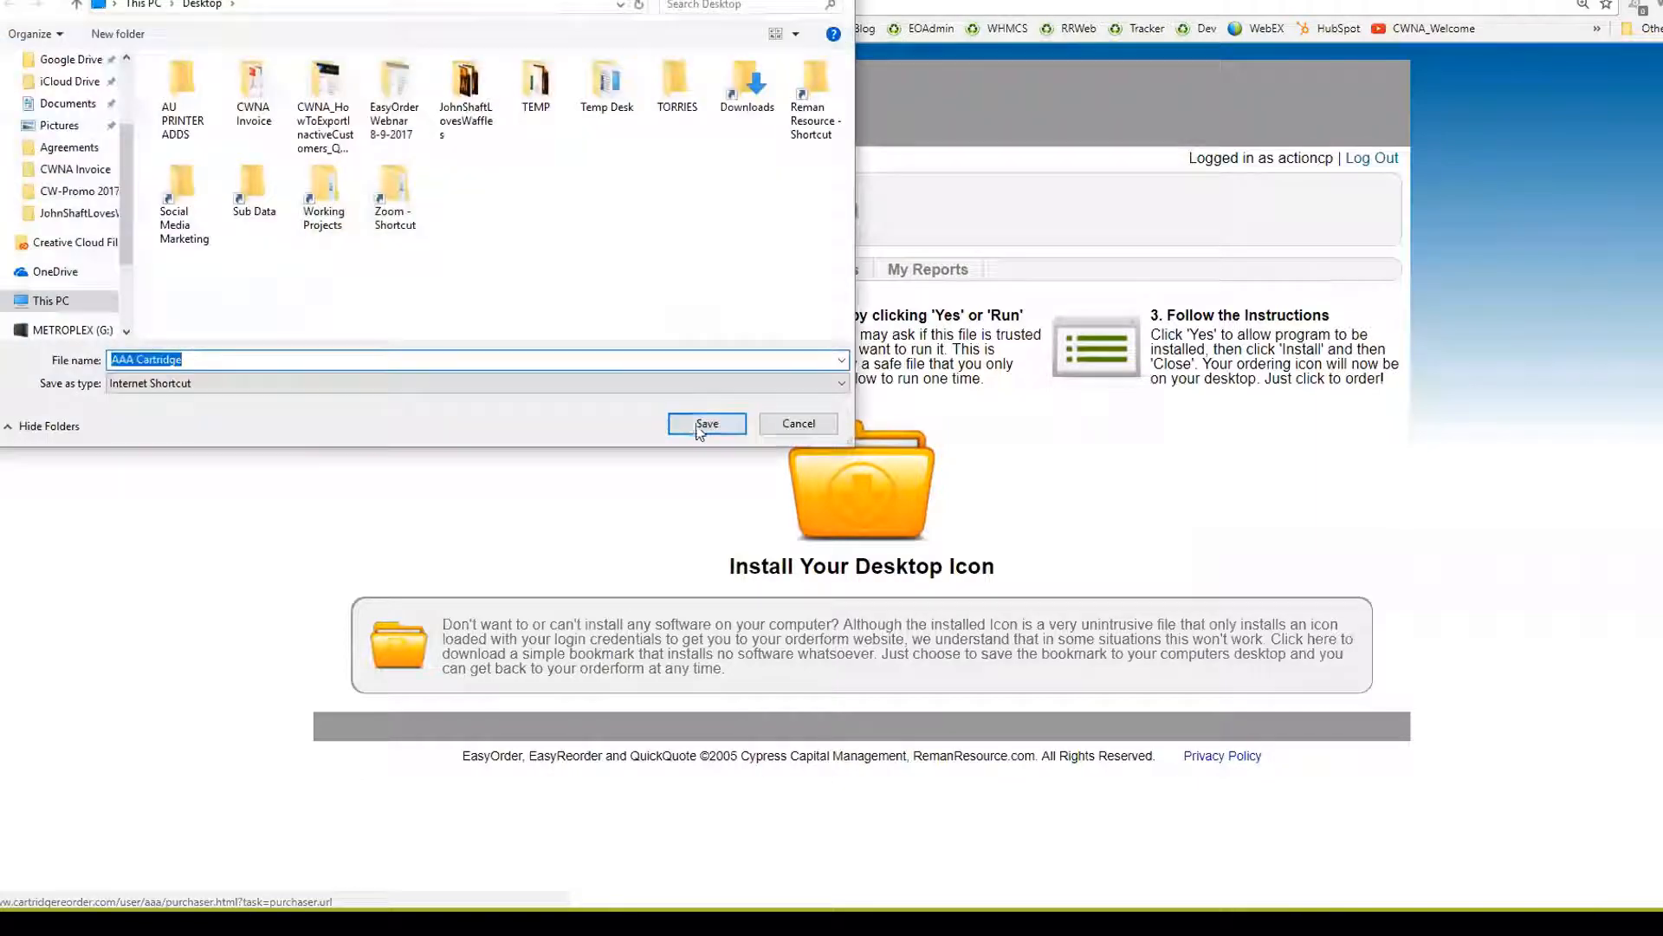
click(708, 426)
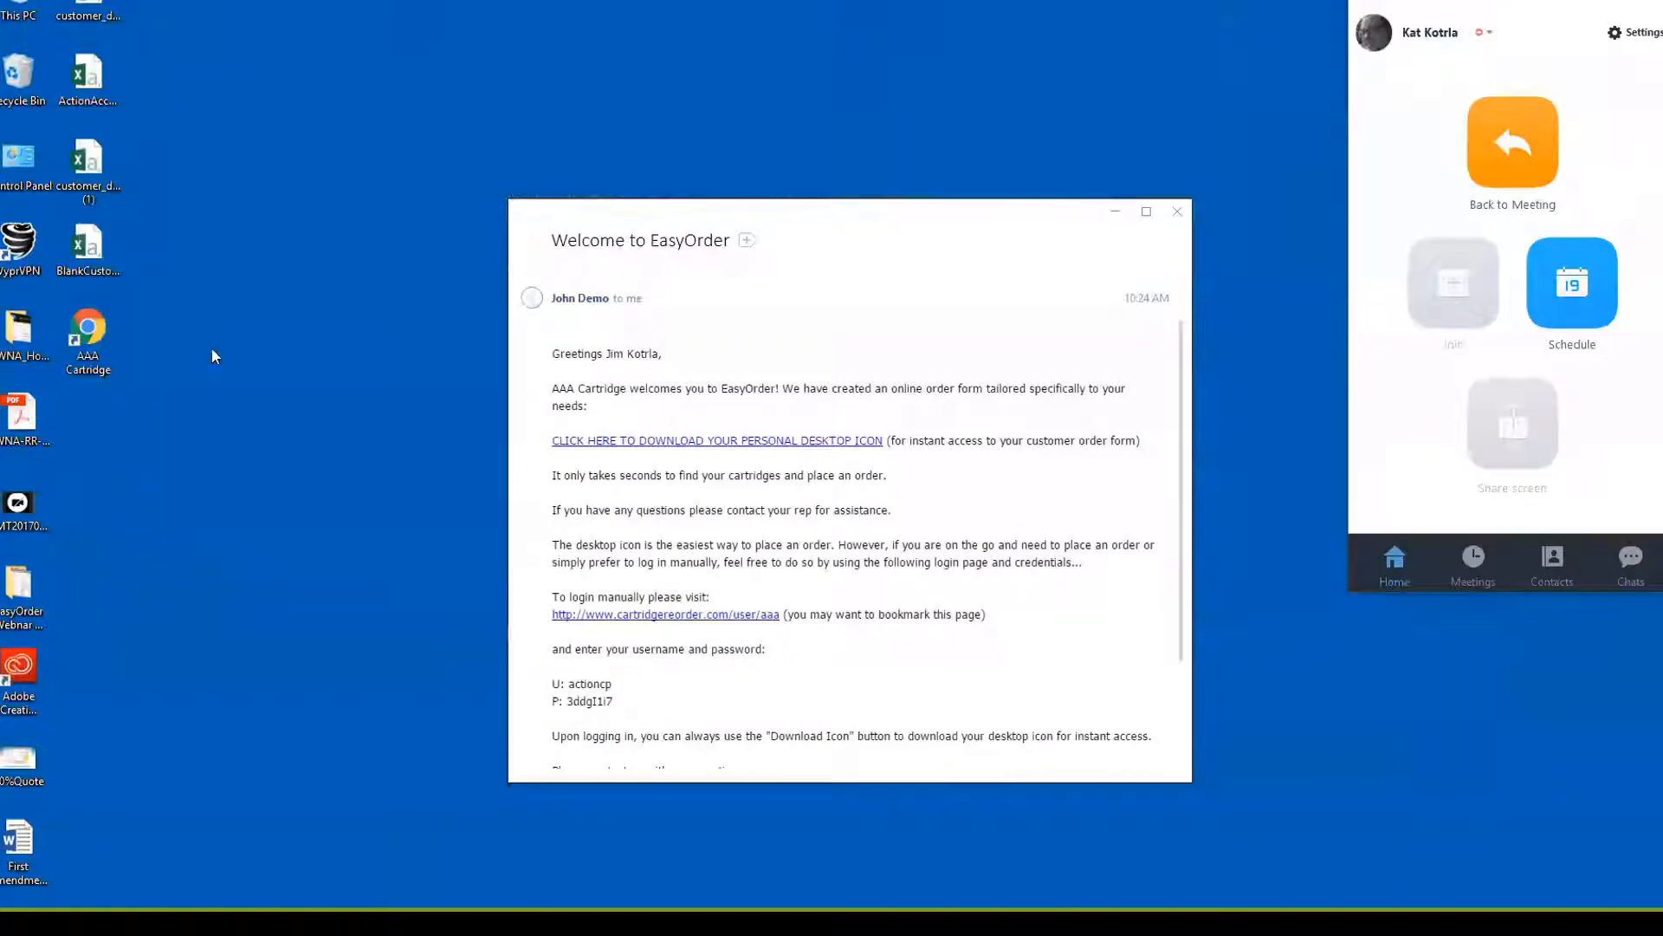
click(87, 338)
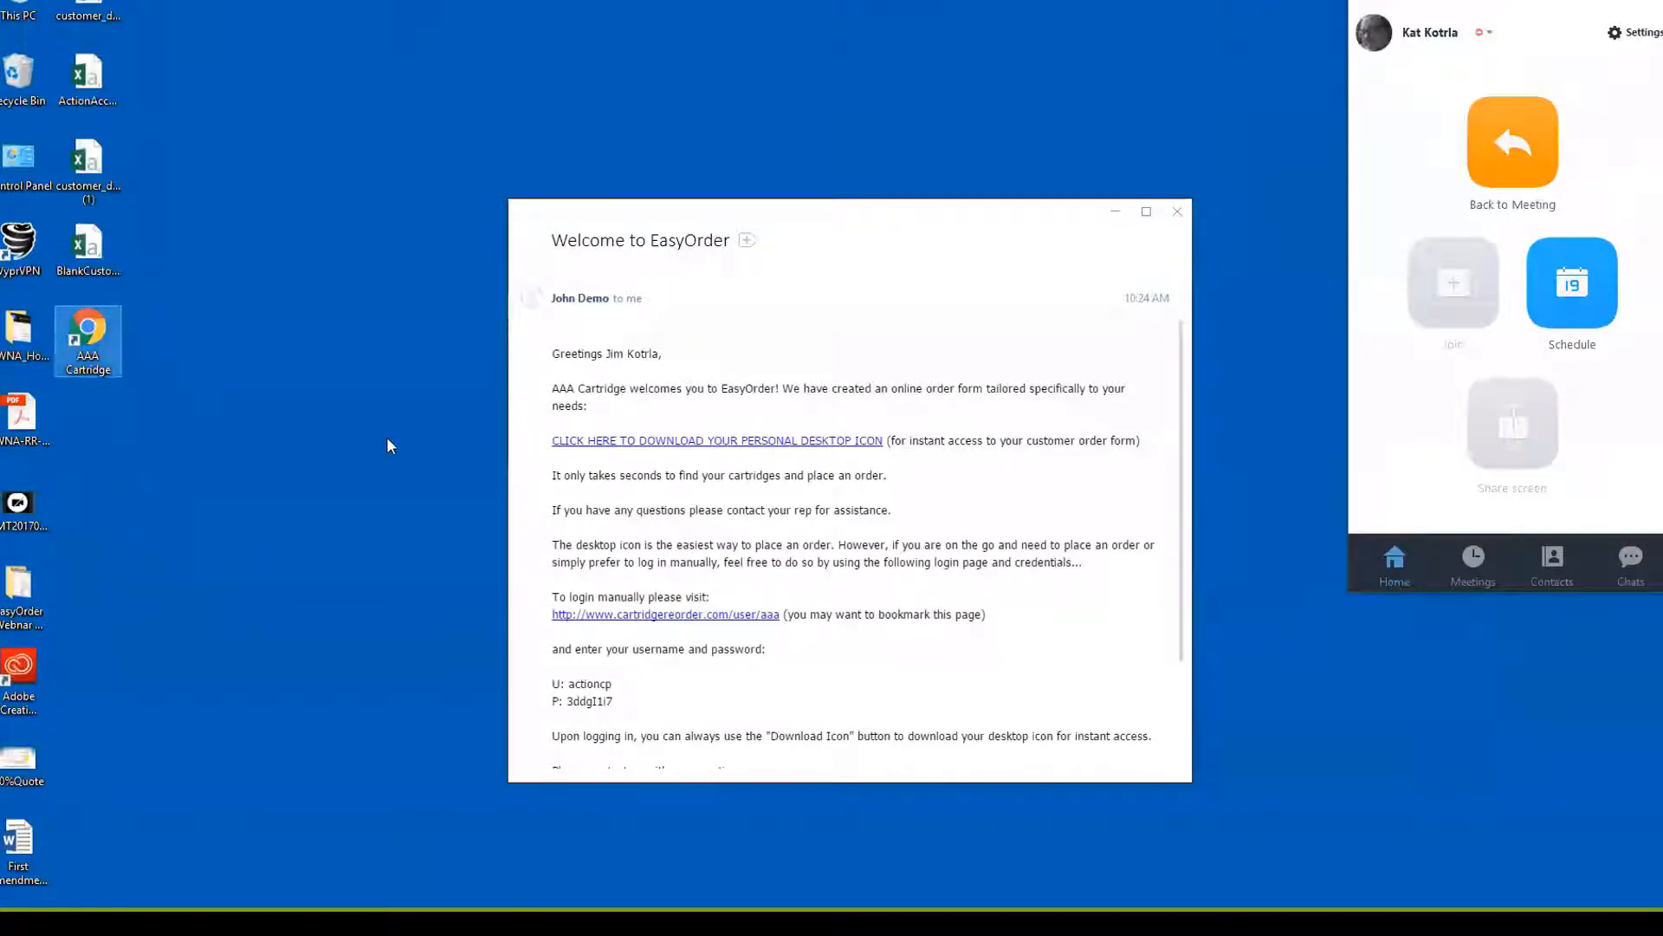
Close the welcome email and launch the AAA Cartridge shortcut, allowing the file to open
click(1177, 212)
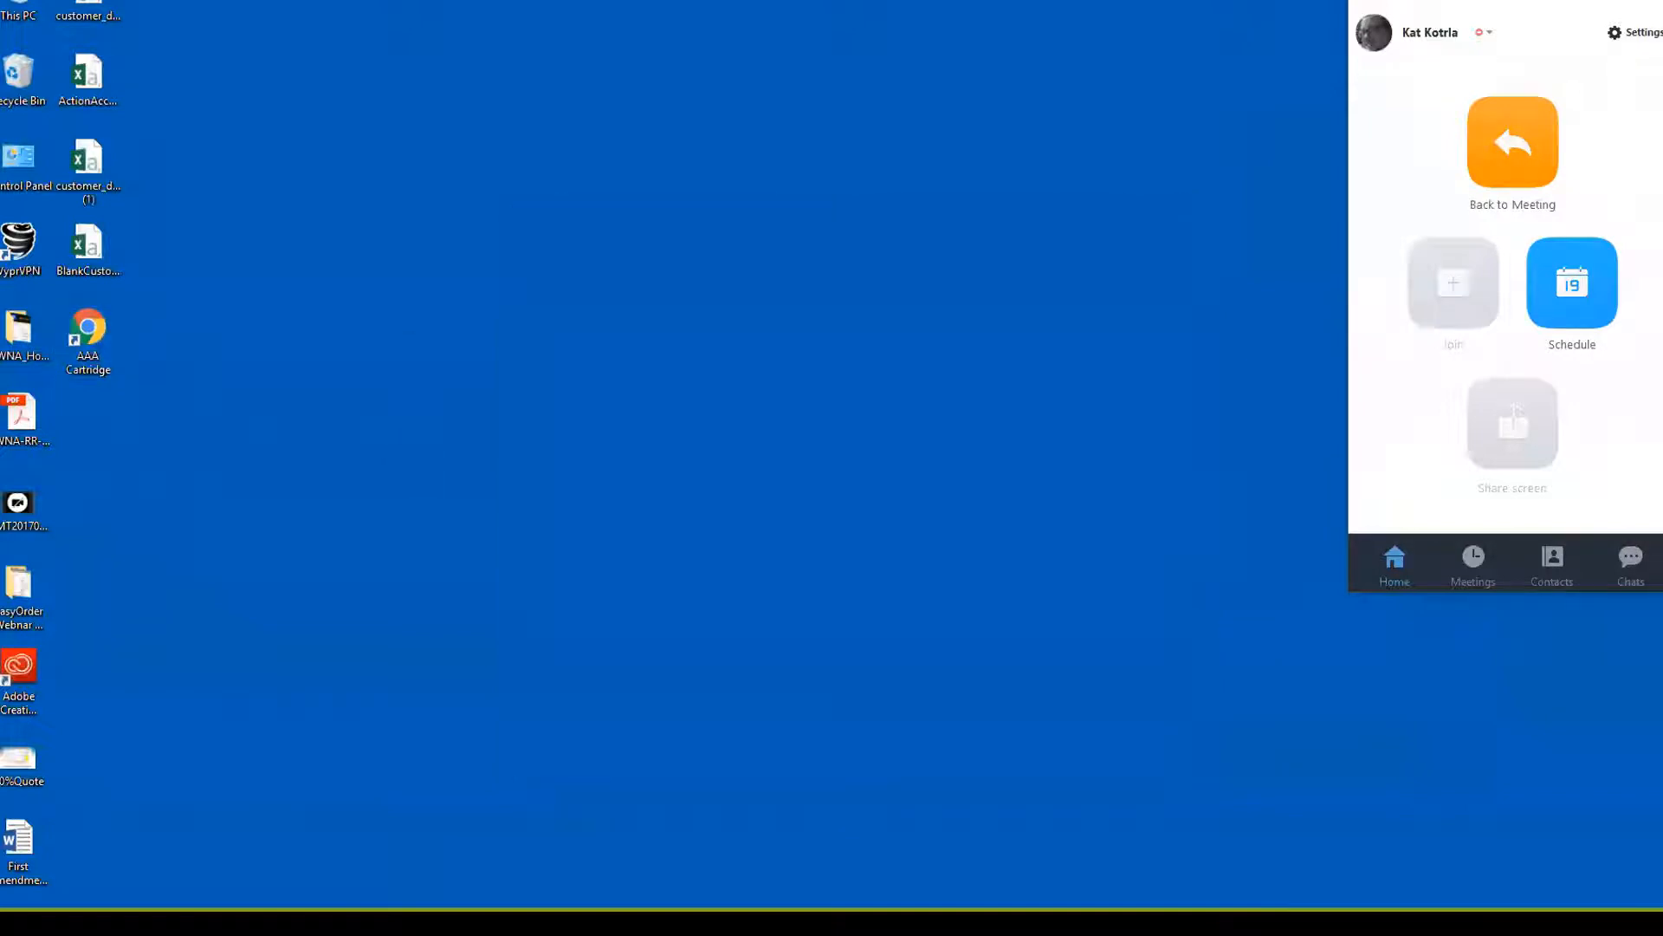
double_click(86, 334)
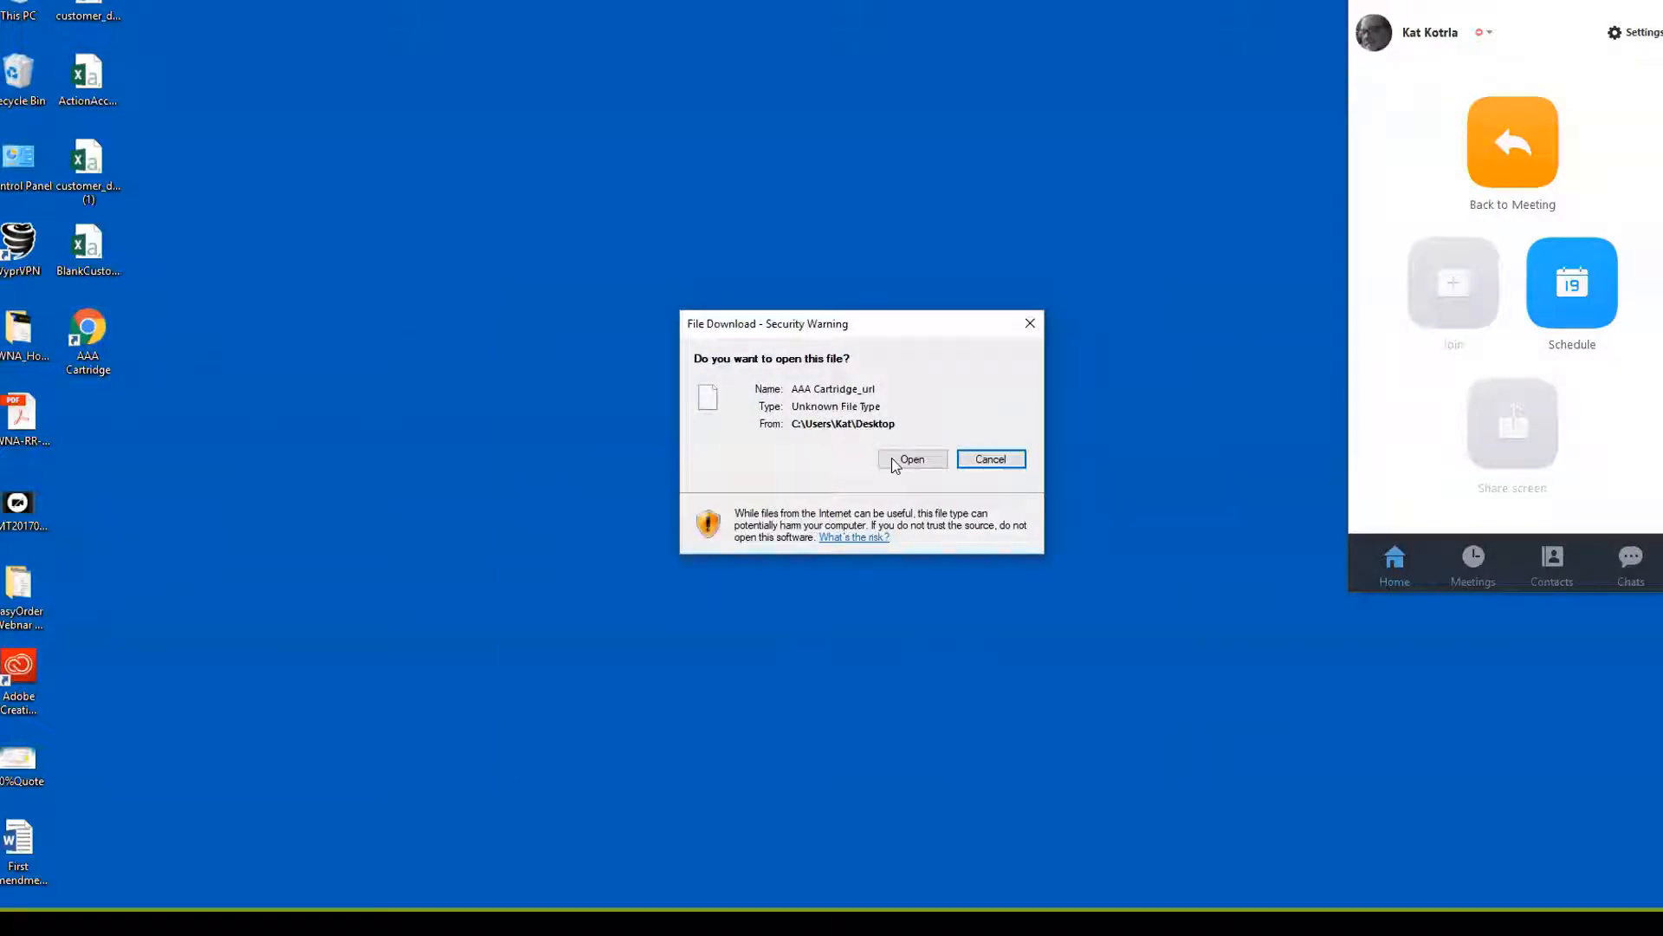
click(912, 459)
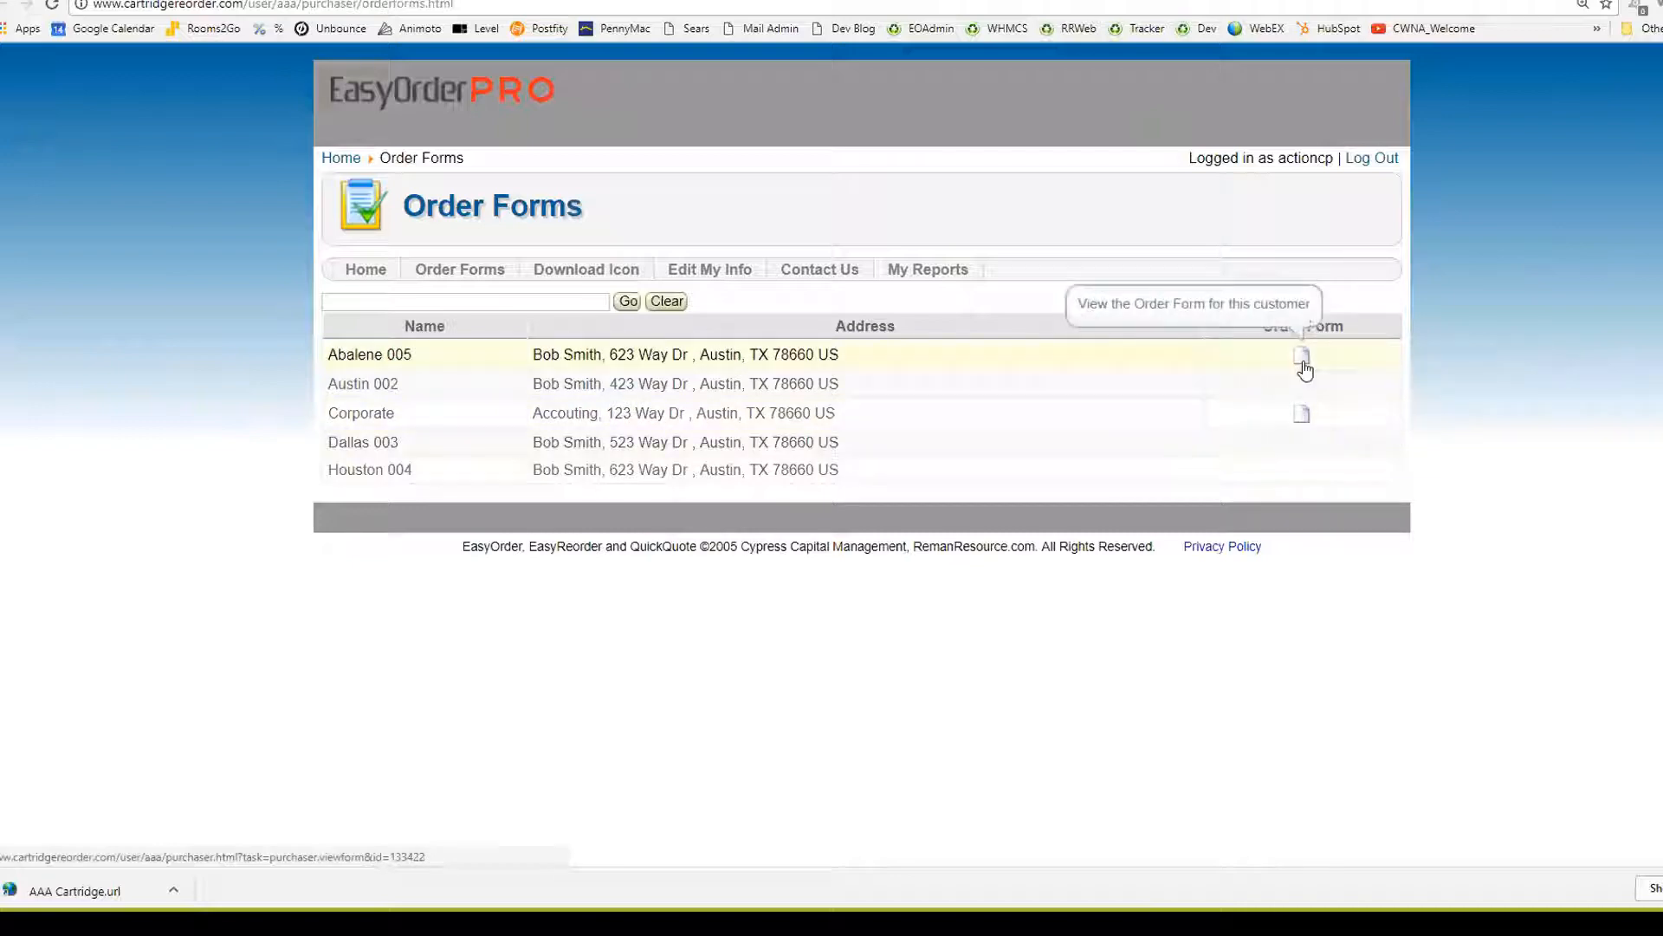
Review and submit the Corporate order for one 124A black cartridge, confirming free shipping
click(1302, 413)
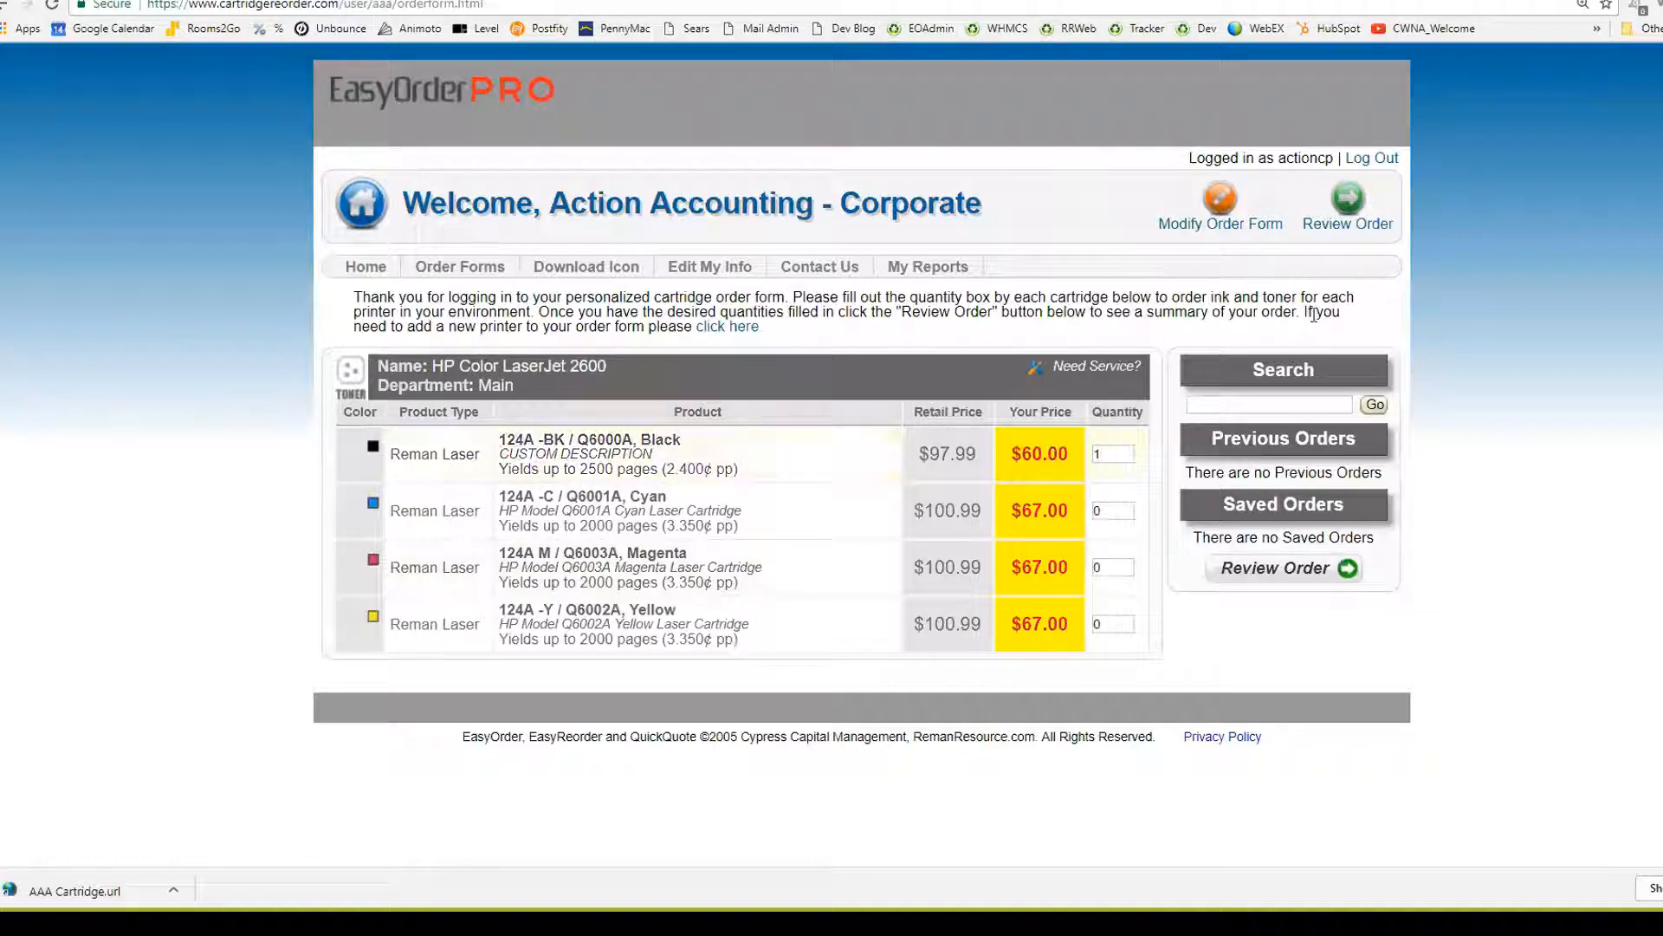
click(1347, 204)
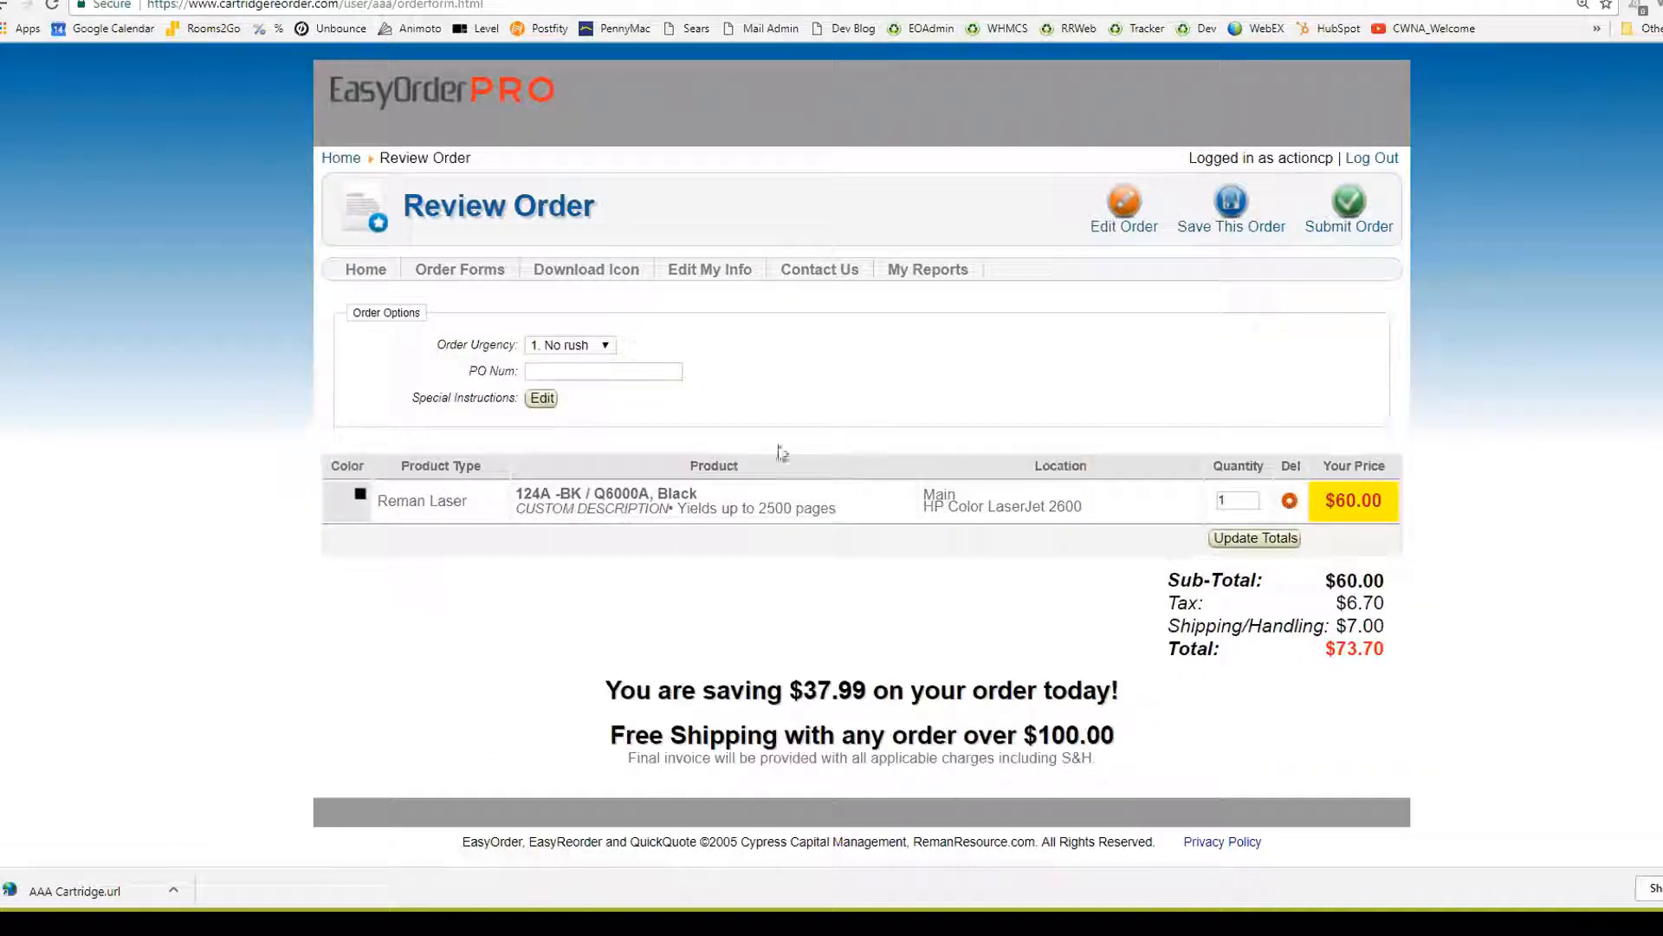
click(541, 398)
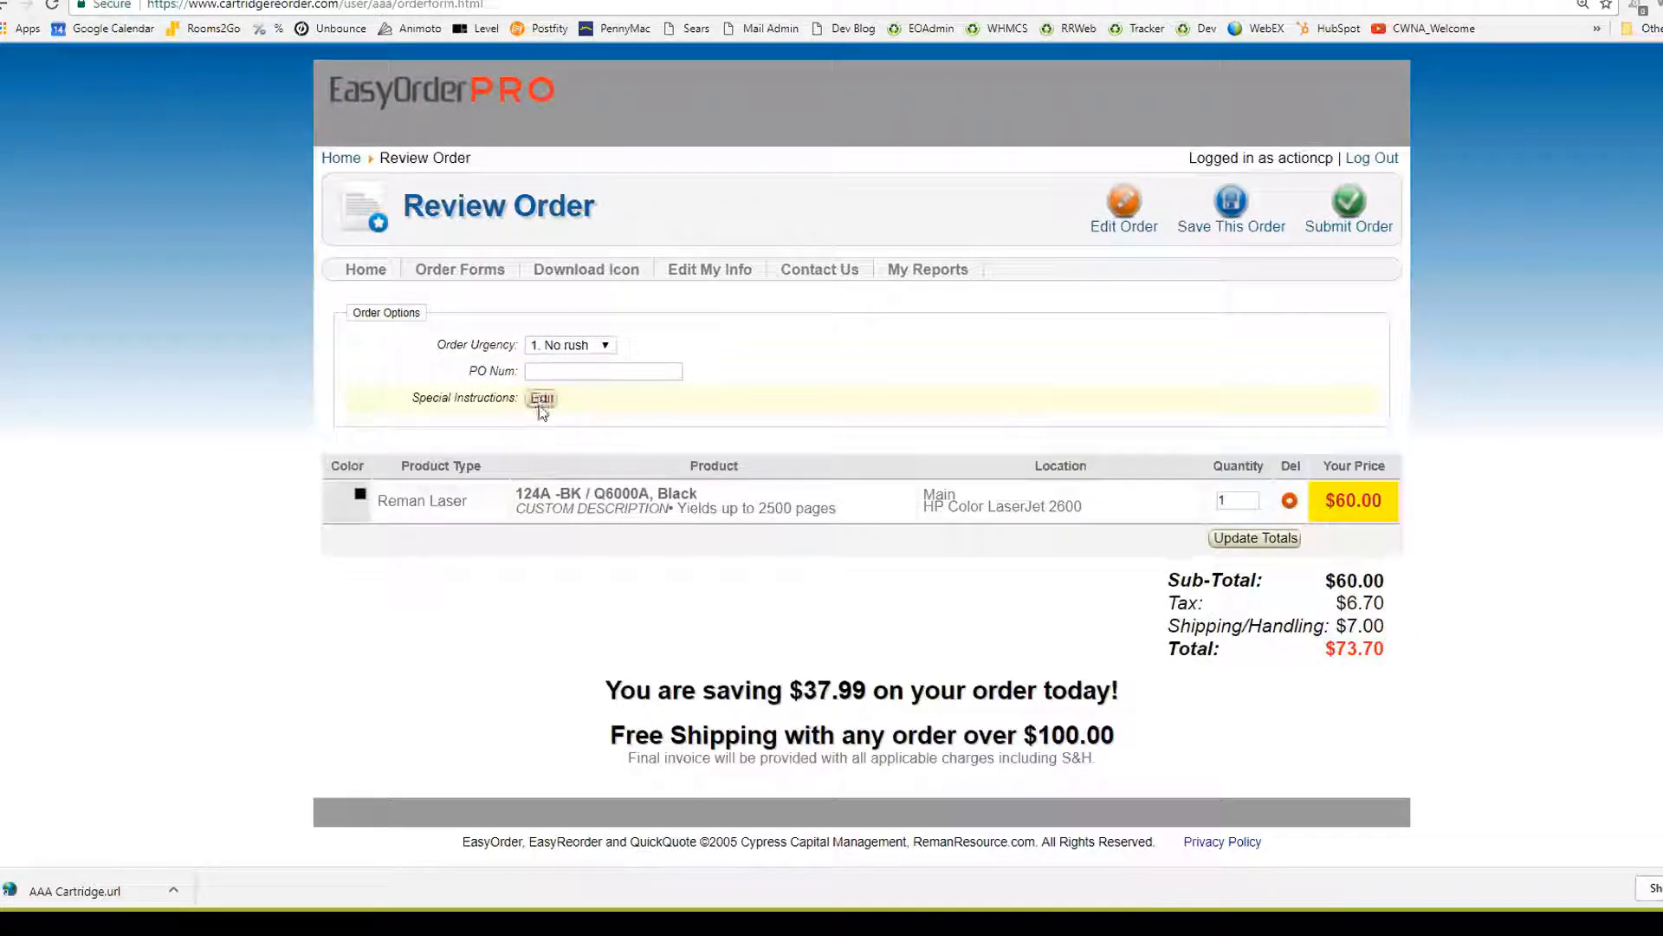
click(1349, 213)
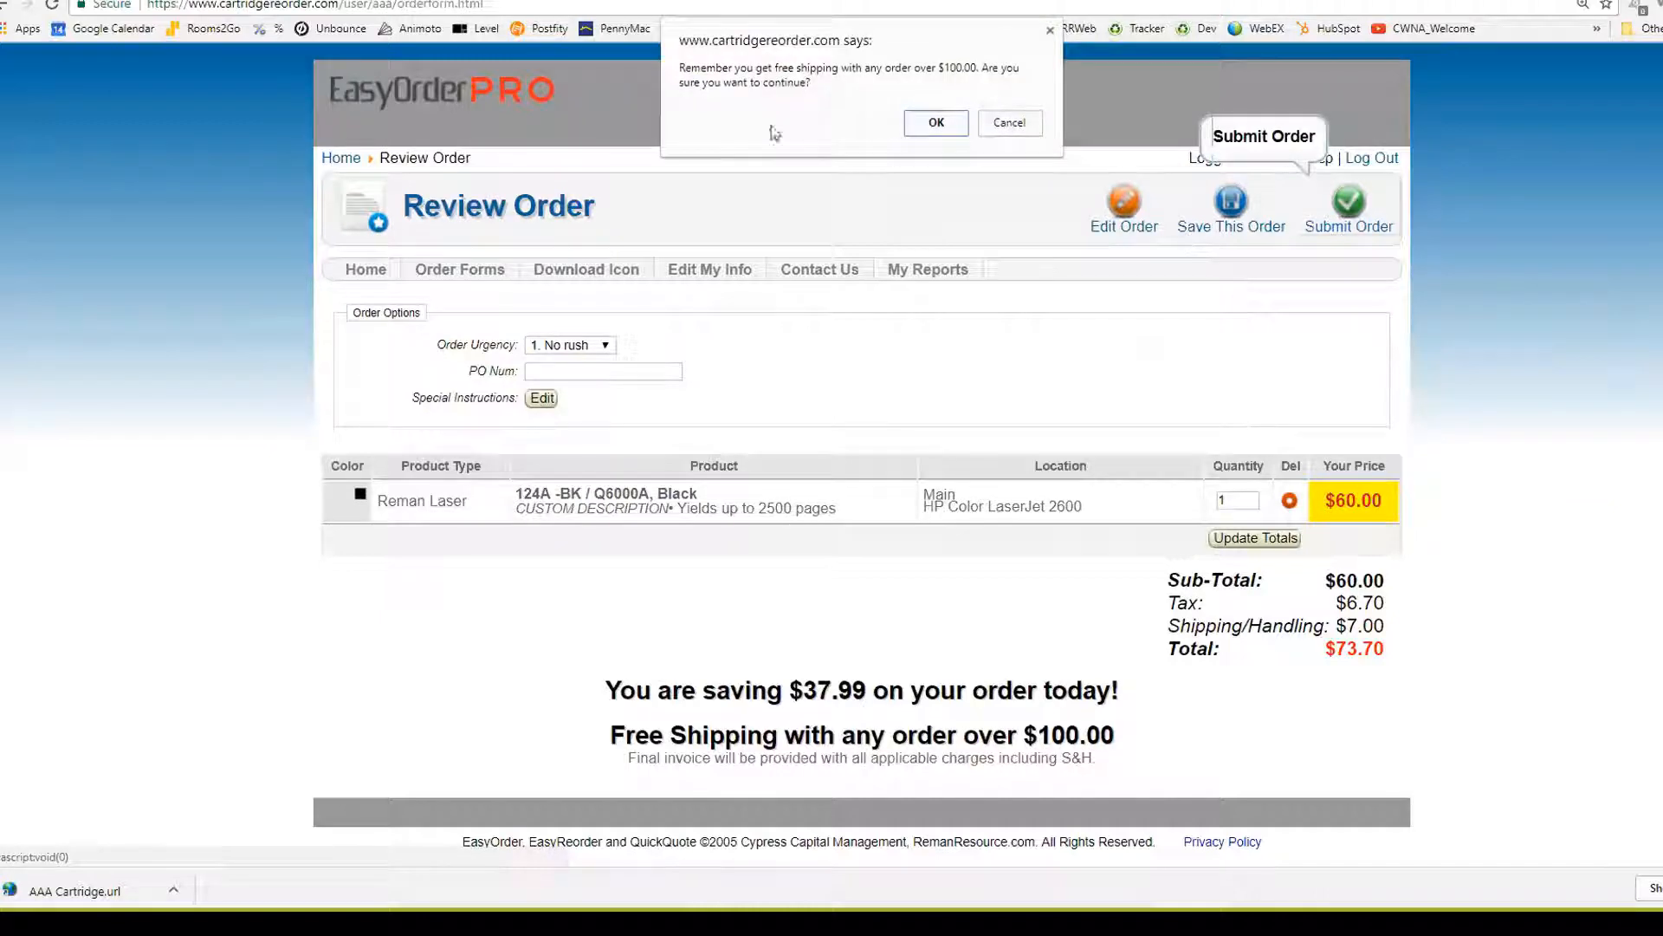
click(931, 123)
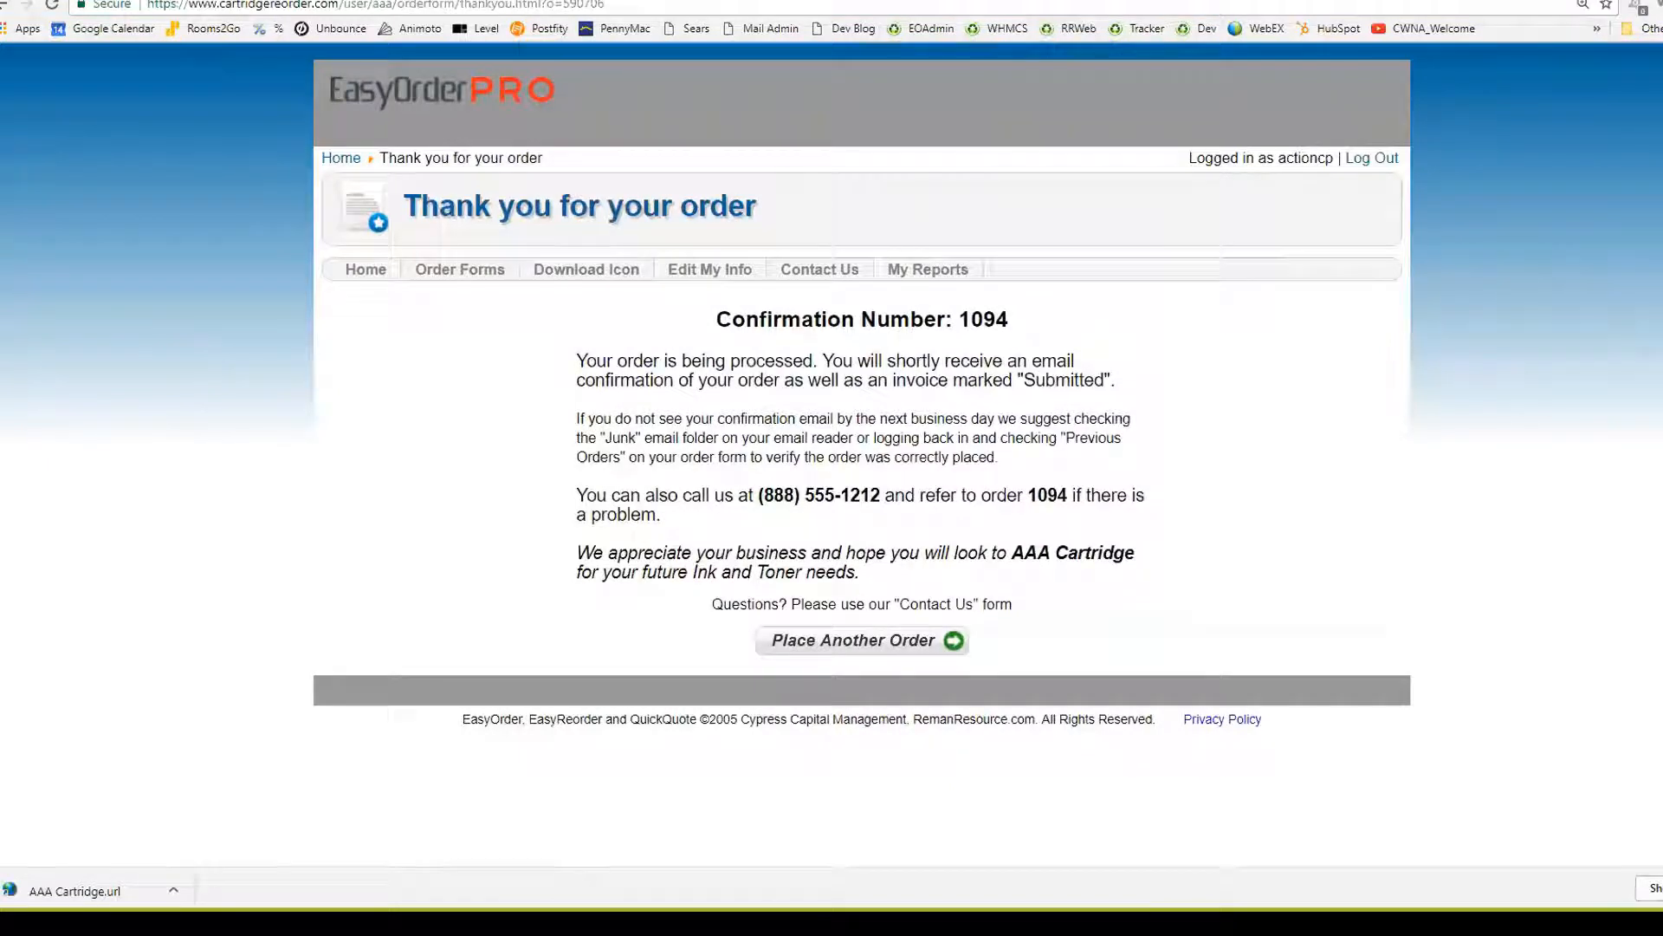
Reposition, widen and read the order confirmation email, then close it
drag(1662, 153, 823, 153)
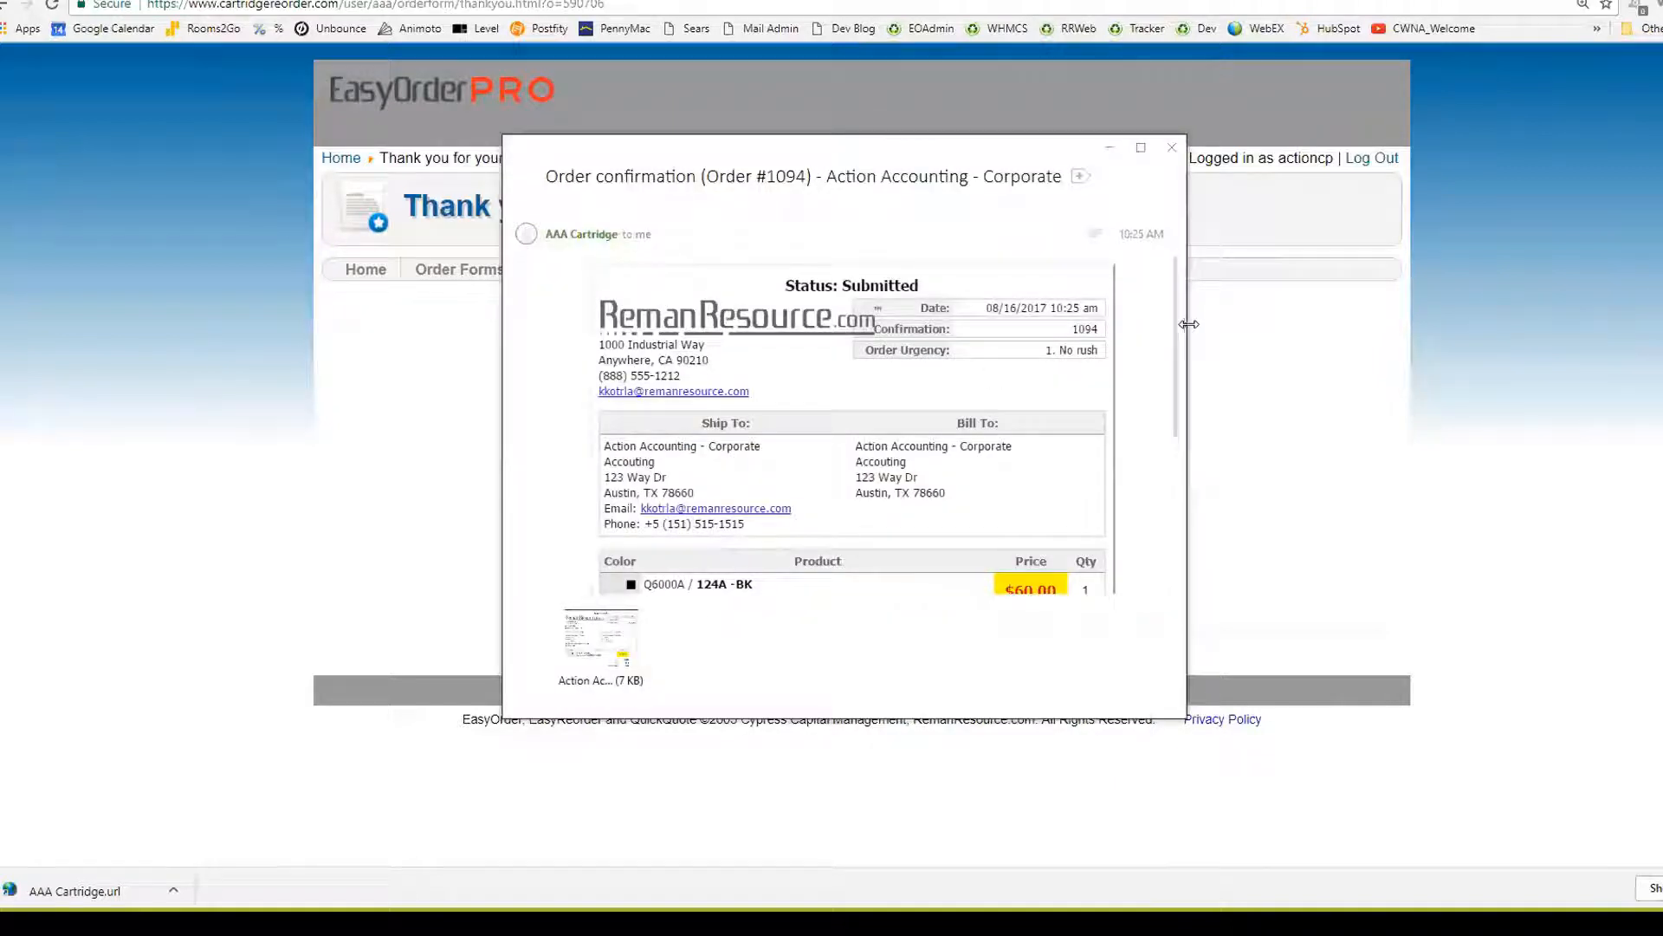
drag(1188, 324, 1378, 329)
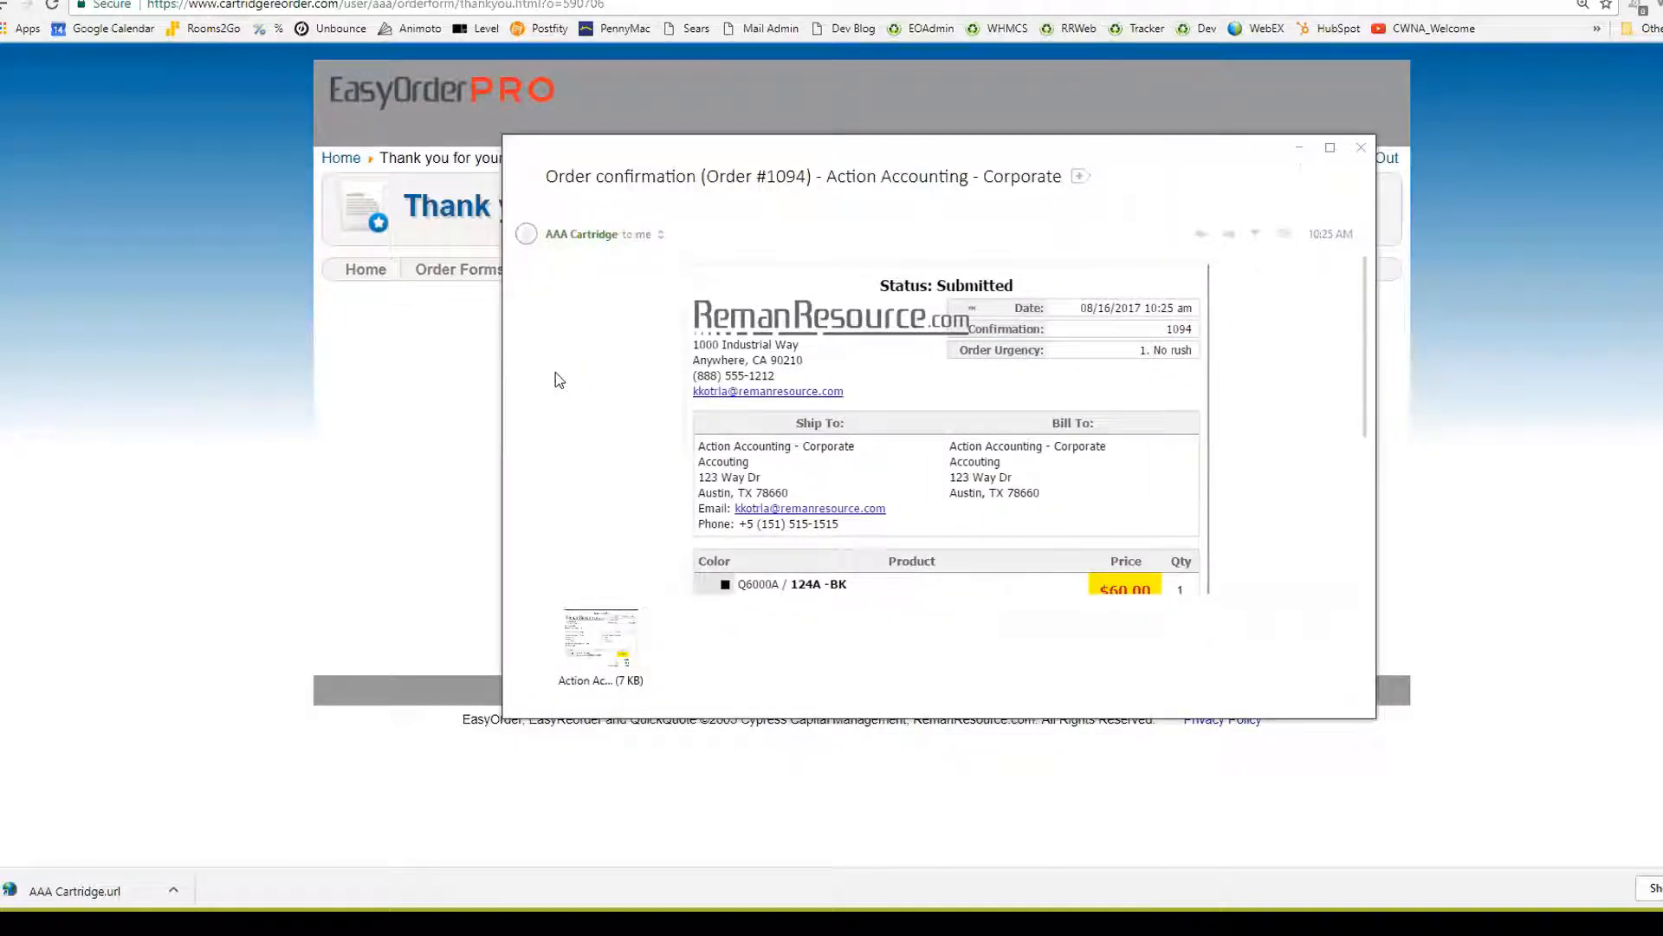
scroll(558, 375, down, 3)
scroll(558, 373, up, 3)
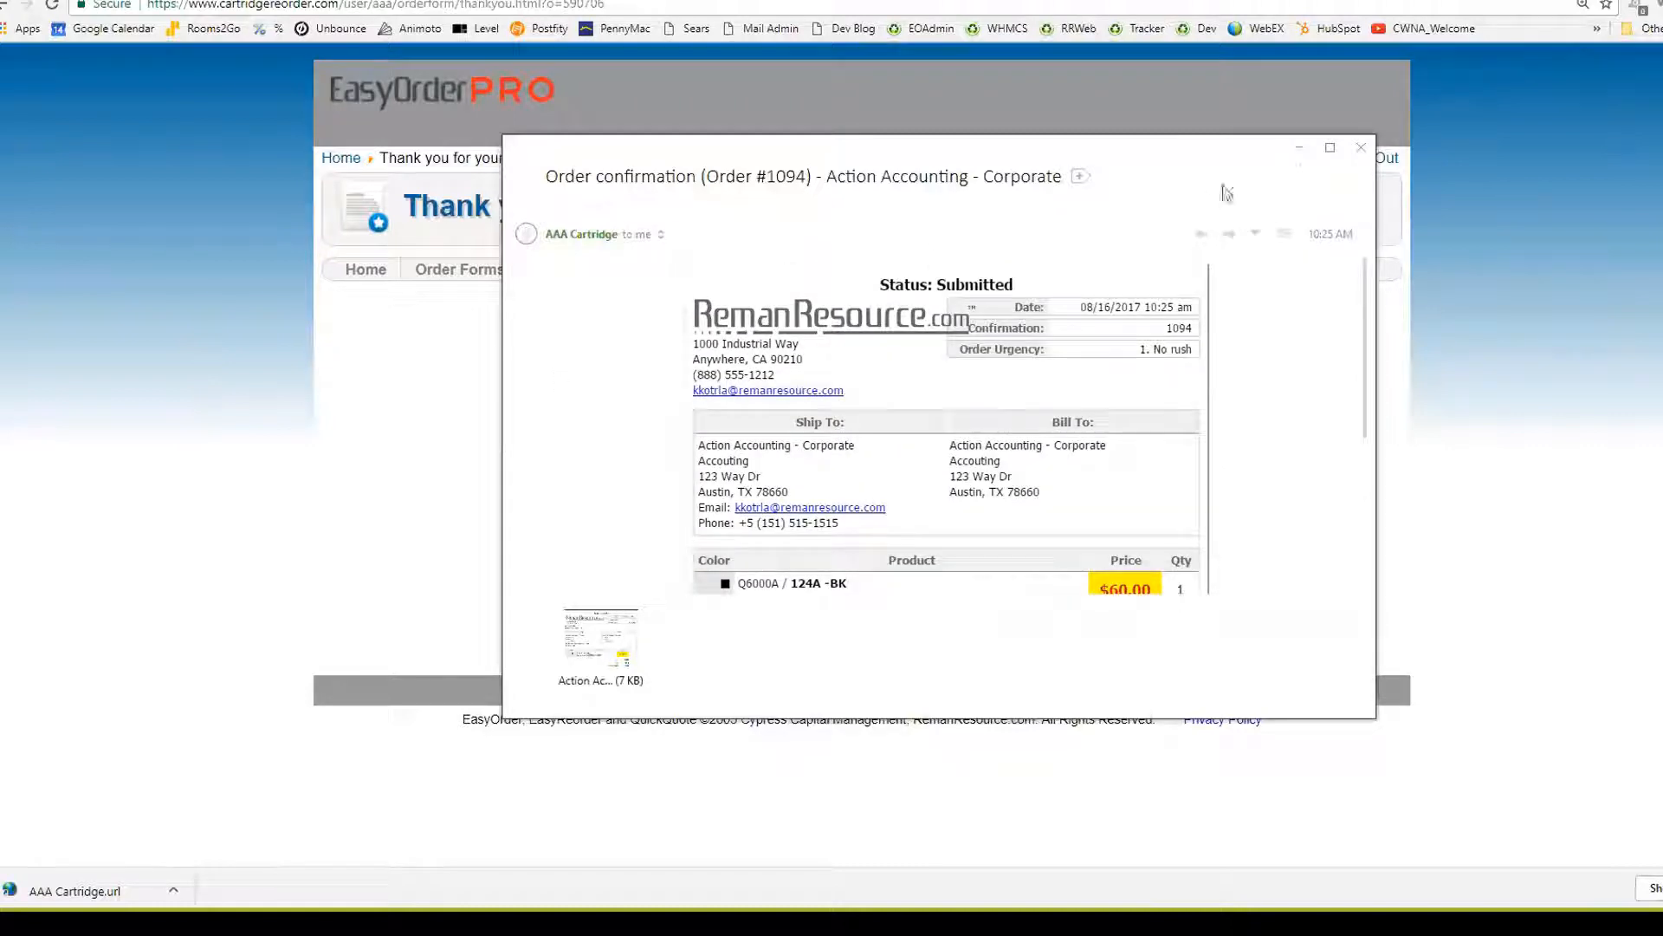
click(1361, 147)
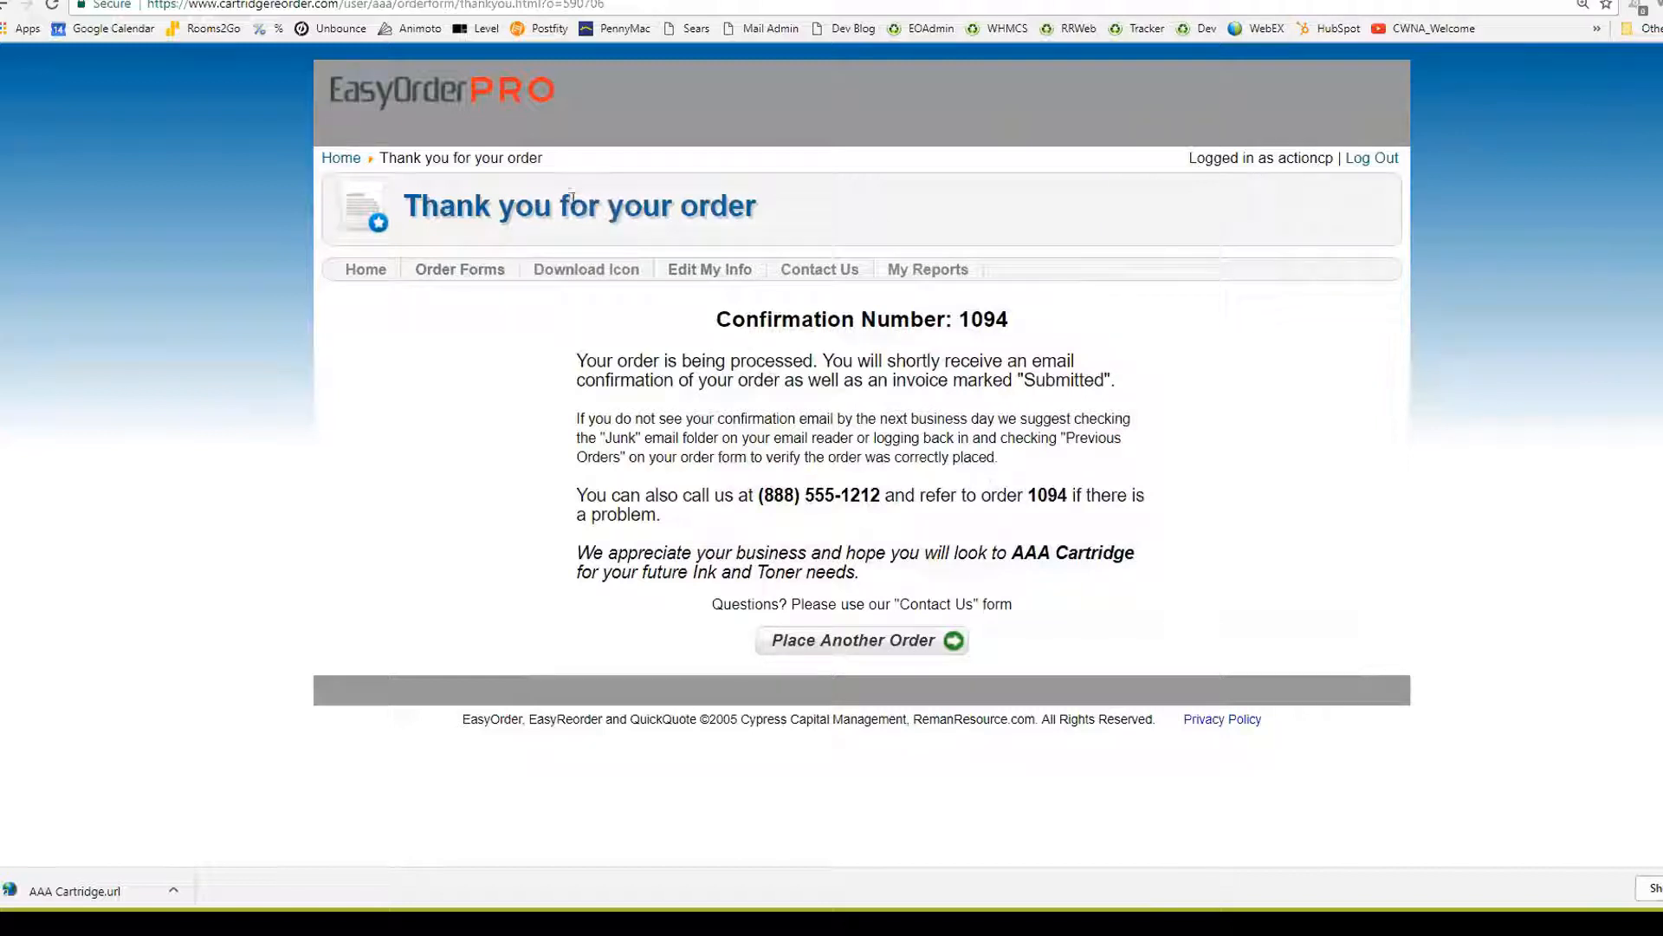
Look over the Corporate and Abalene 005 order forms, then log out of the customer session
click(338, 159)
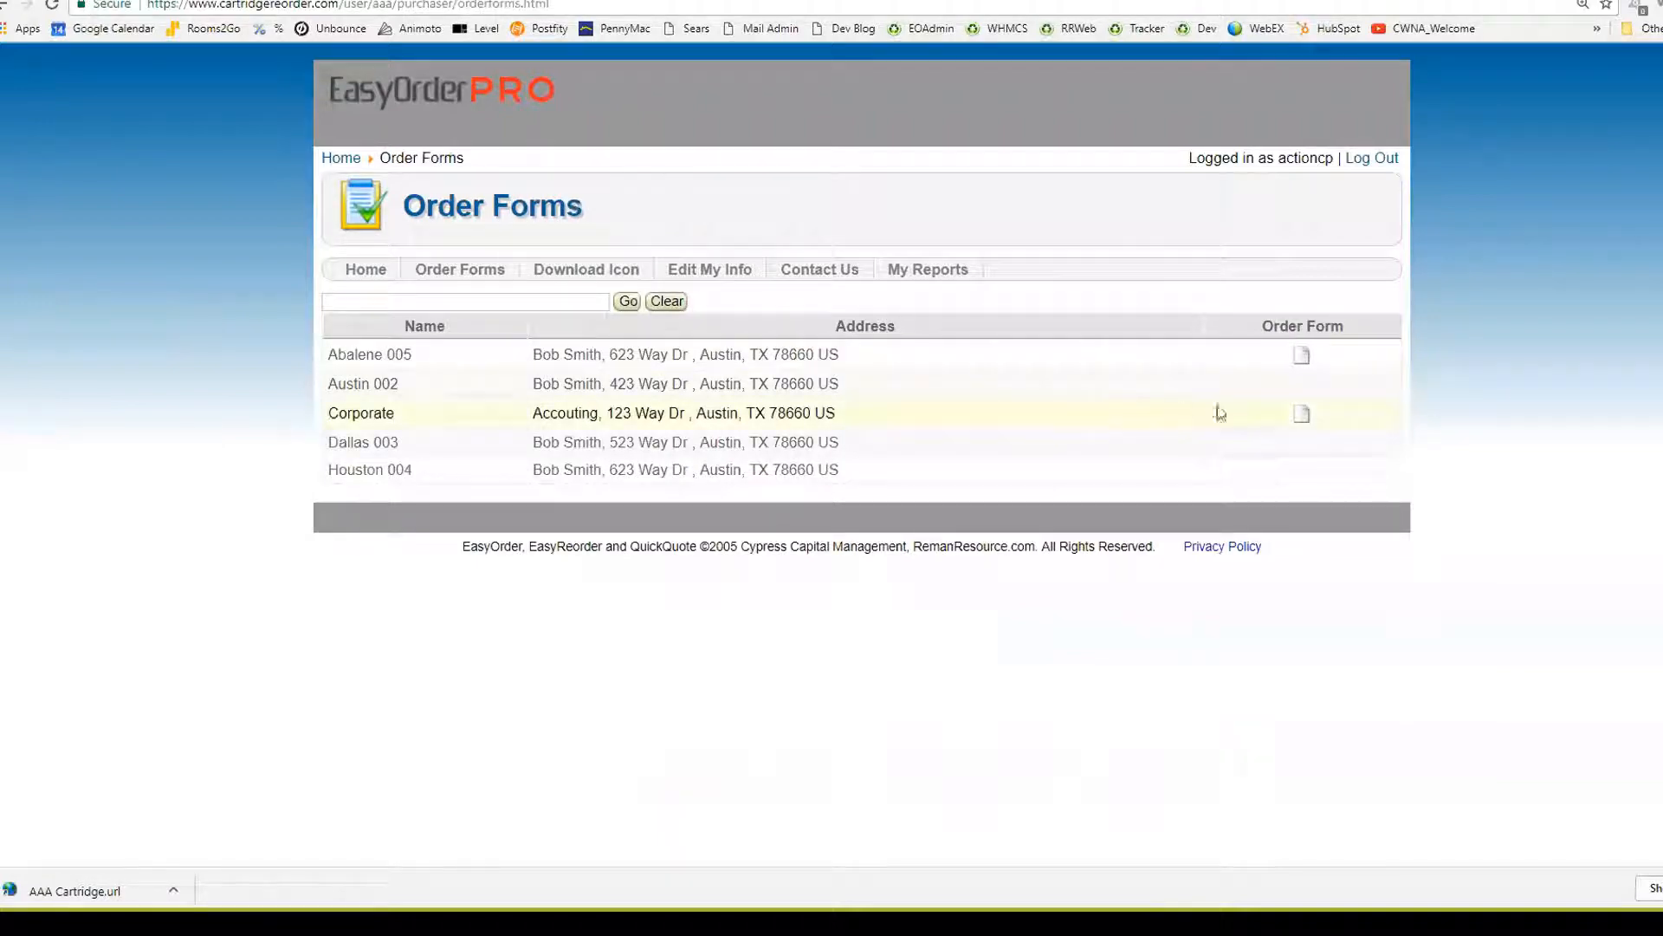
click(1299, 414)
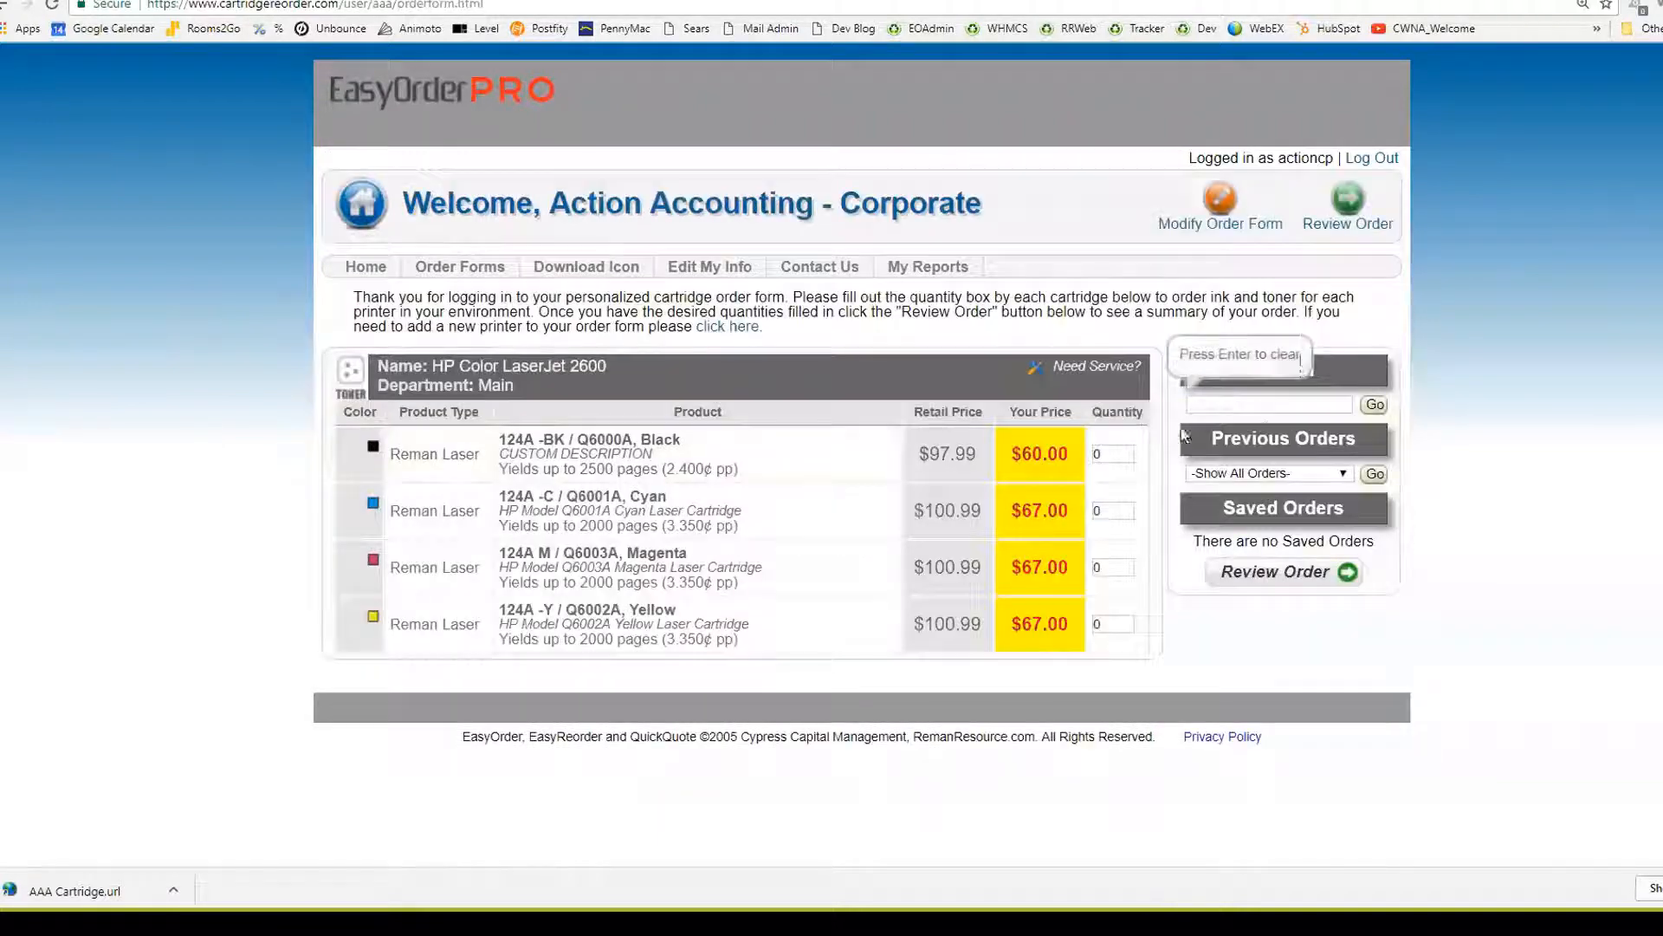
click(365, 270)
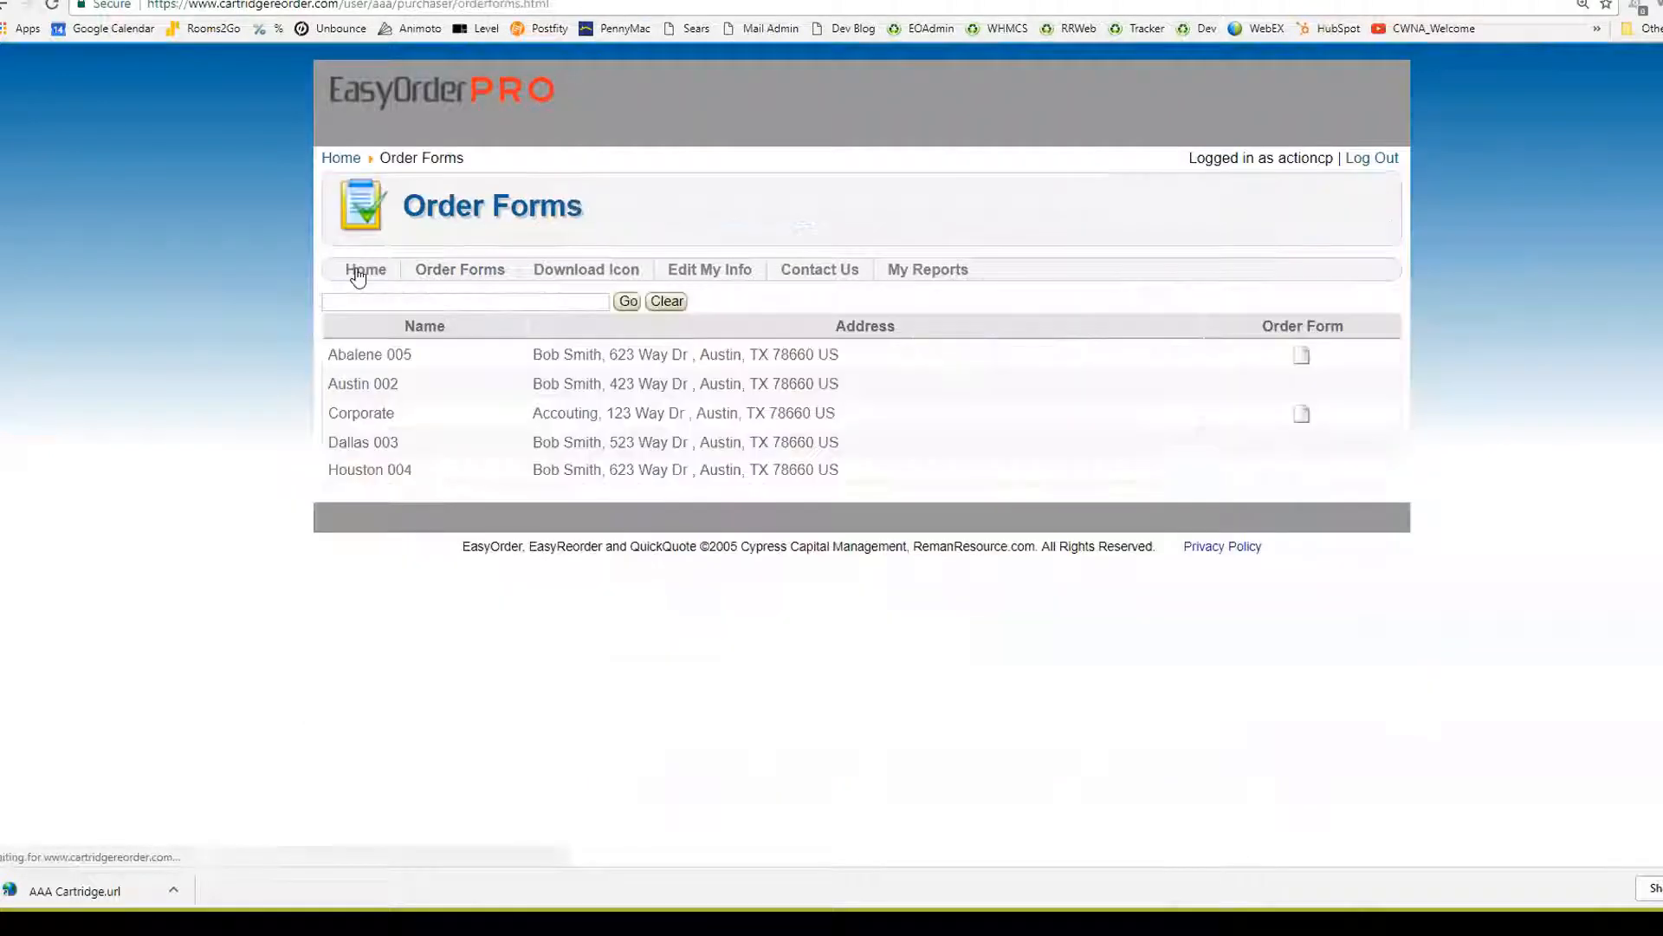
click(1301, 360)
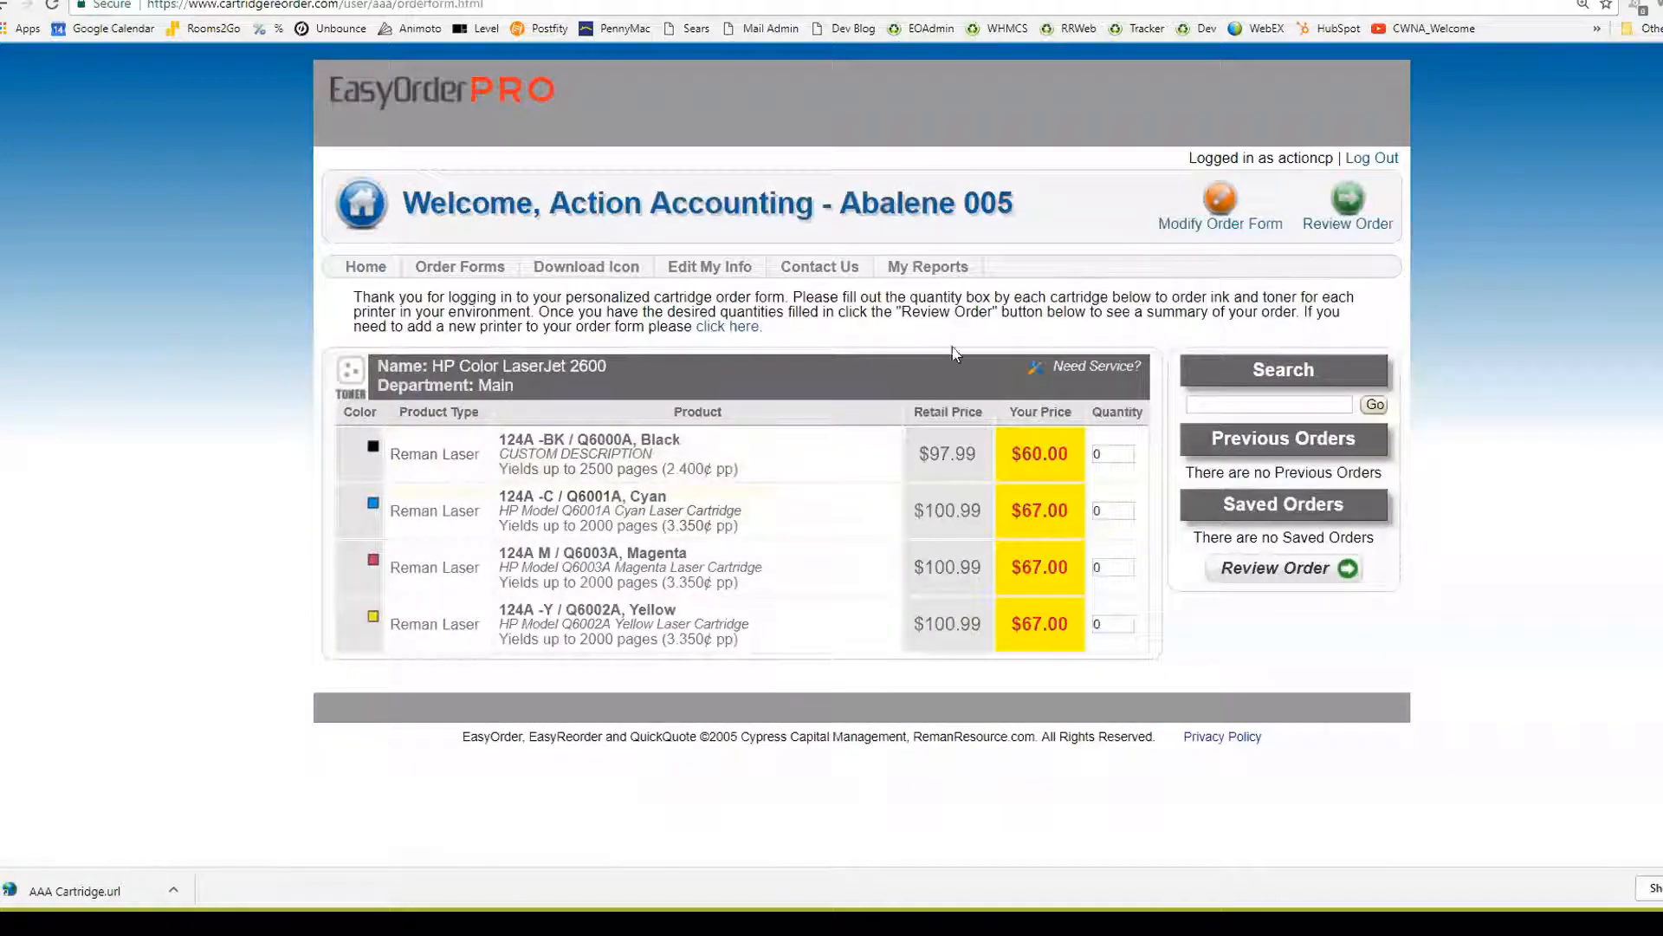
click(350, 268)
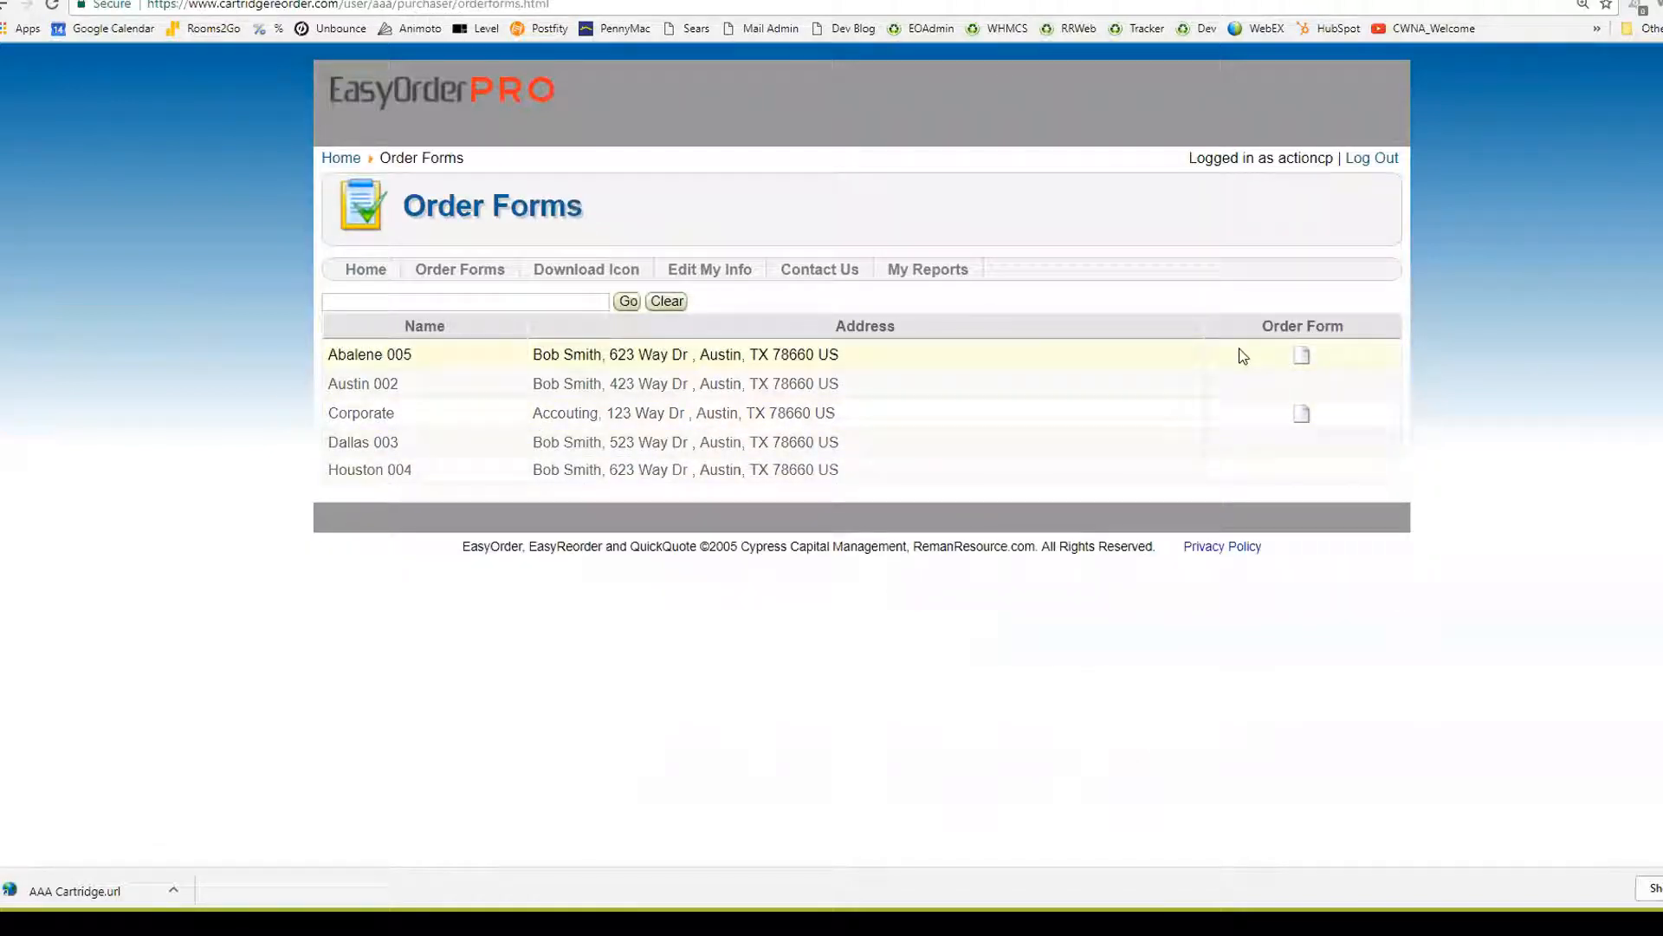
click(1367, 166)
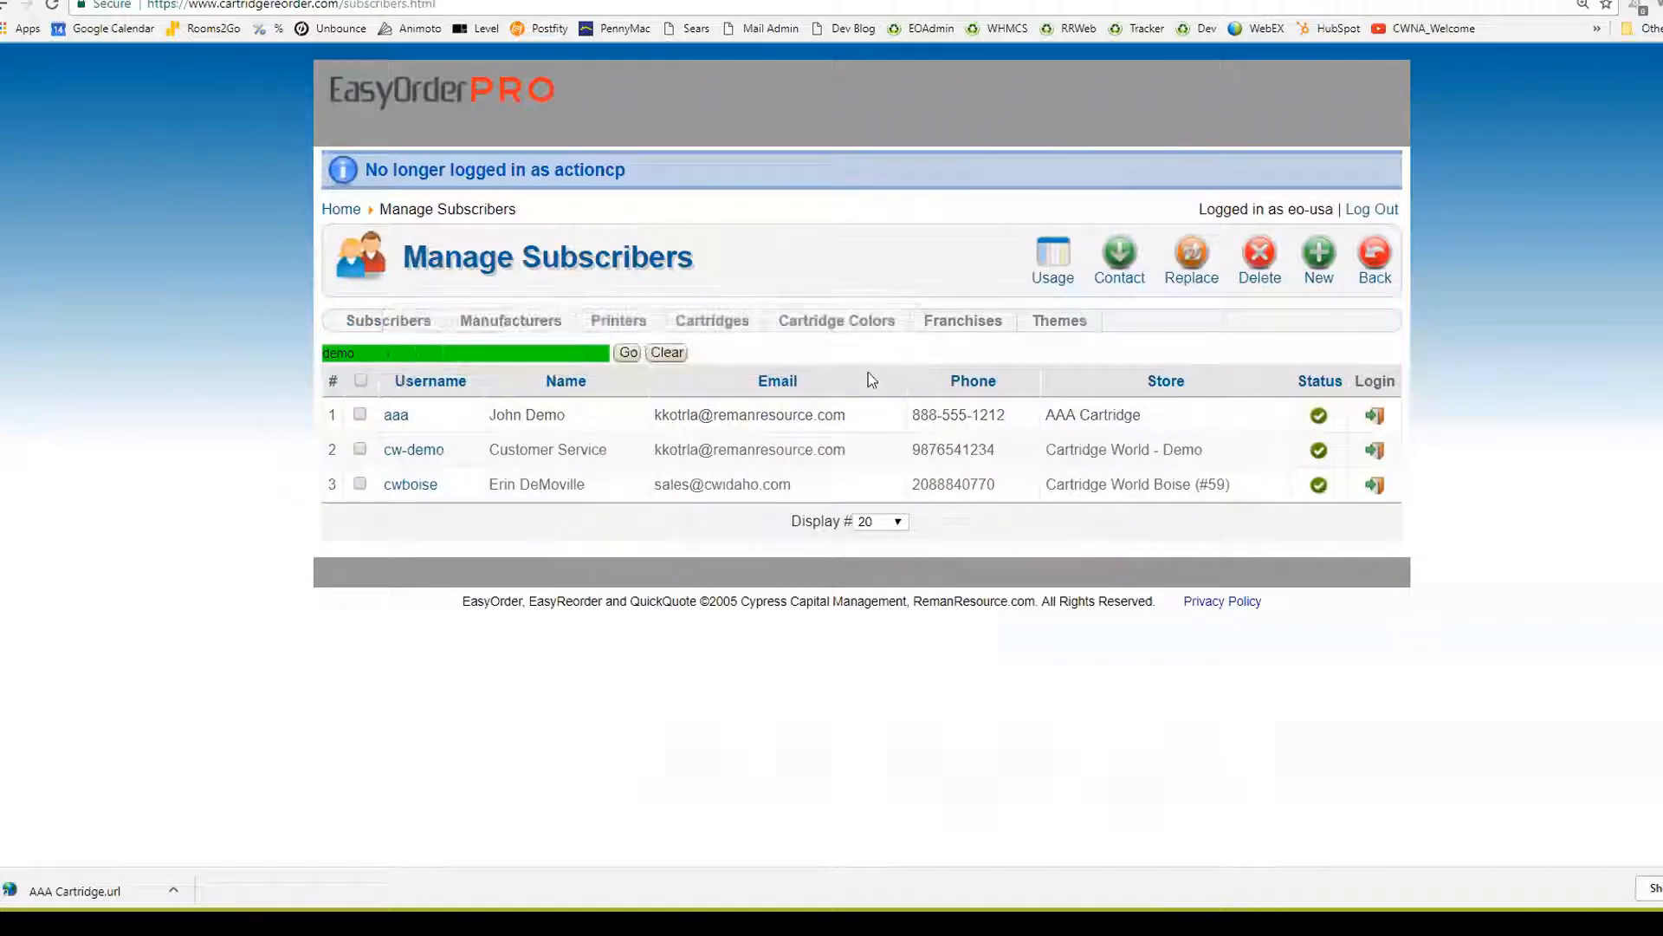
Sign into the AAA Cartridge store and view Action Accounting's Abalene 005 order form as the customer
click(1378, 419)
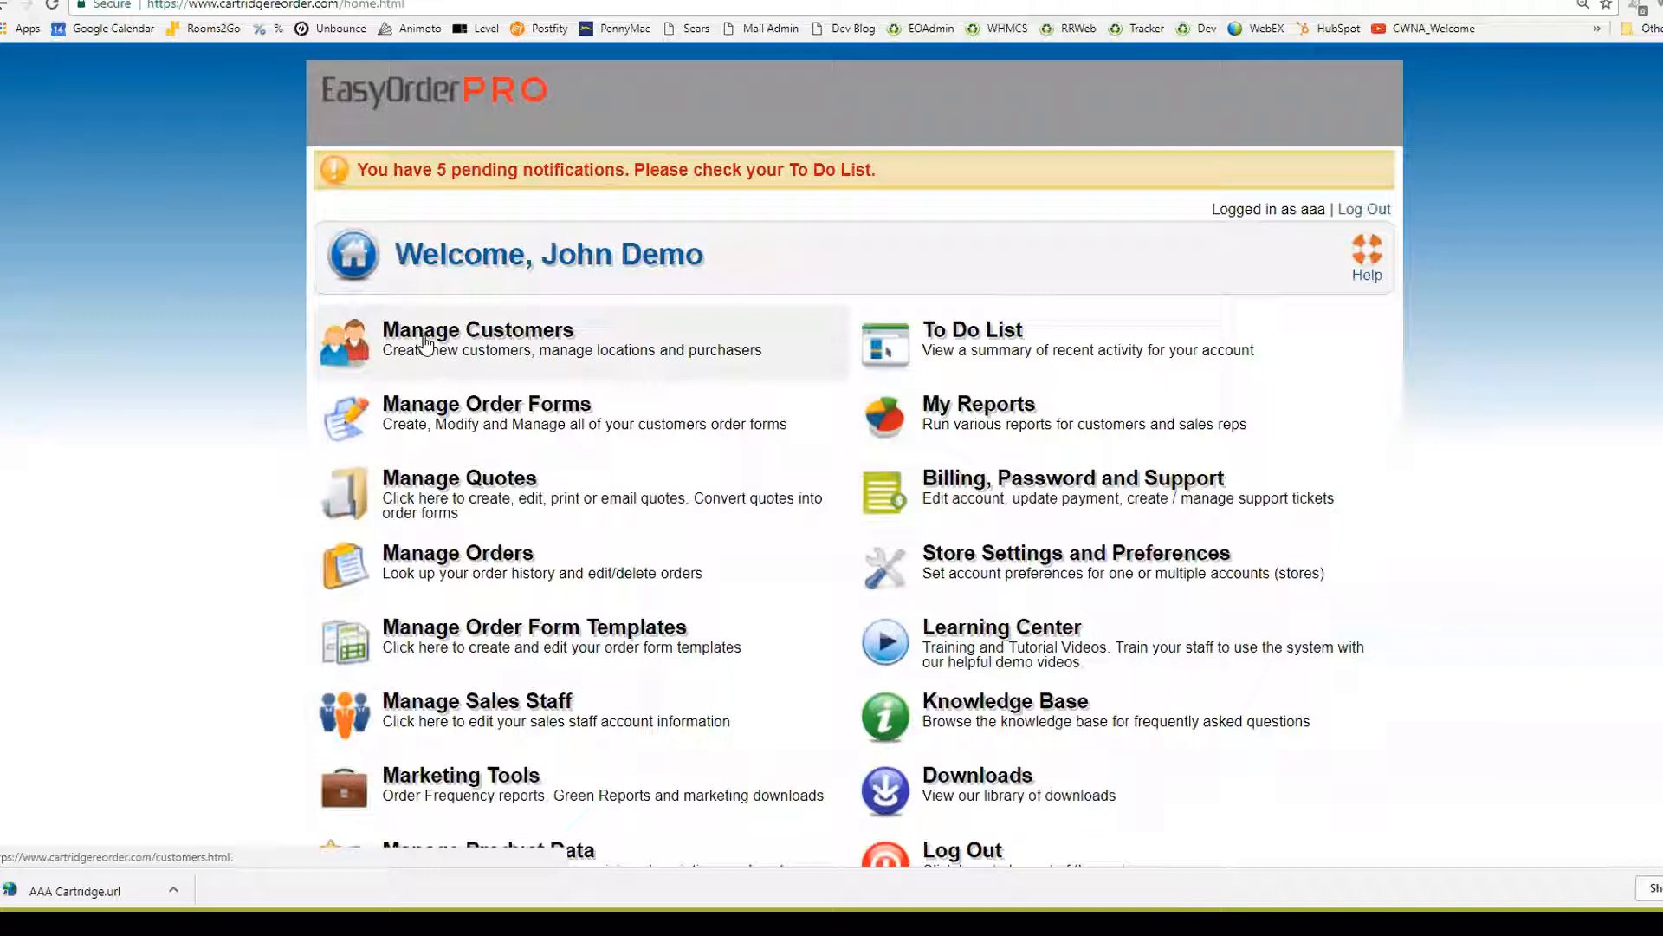
click(520, 355)
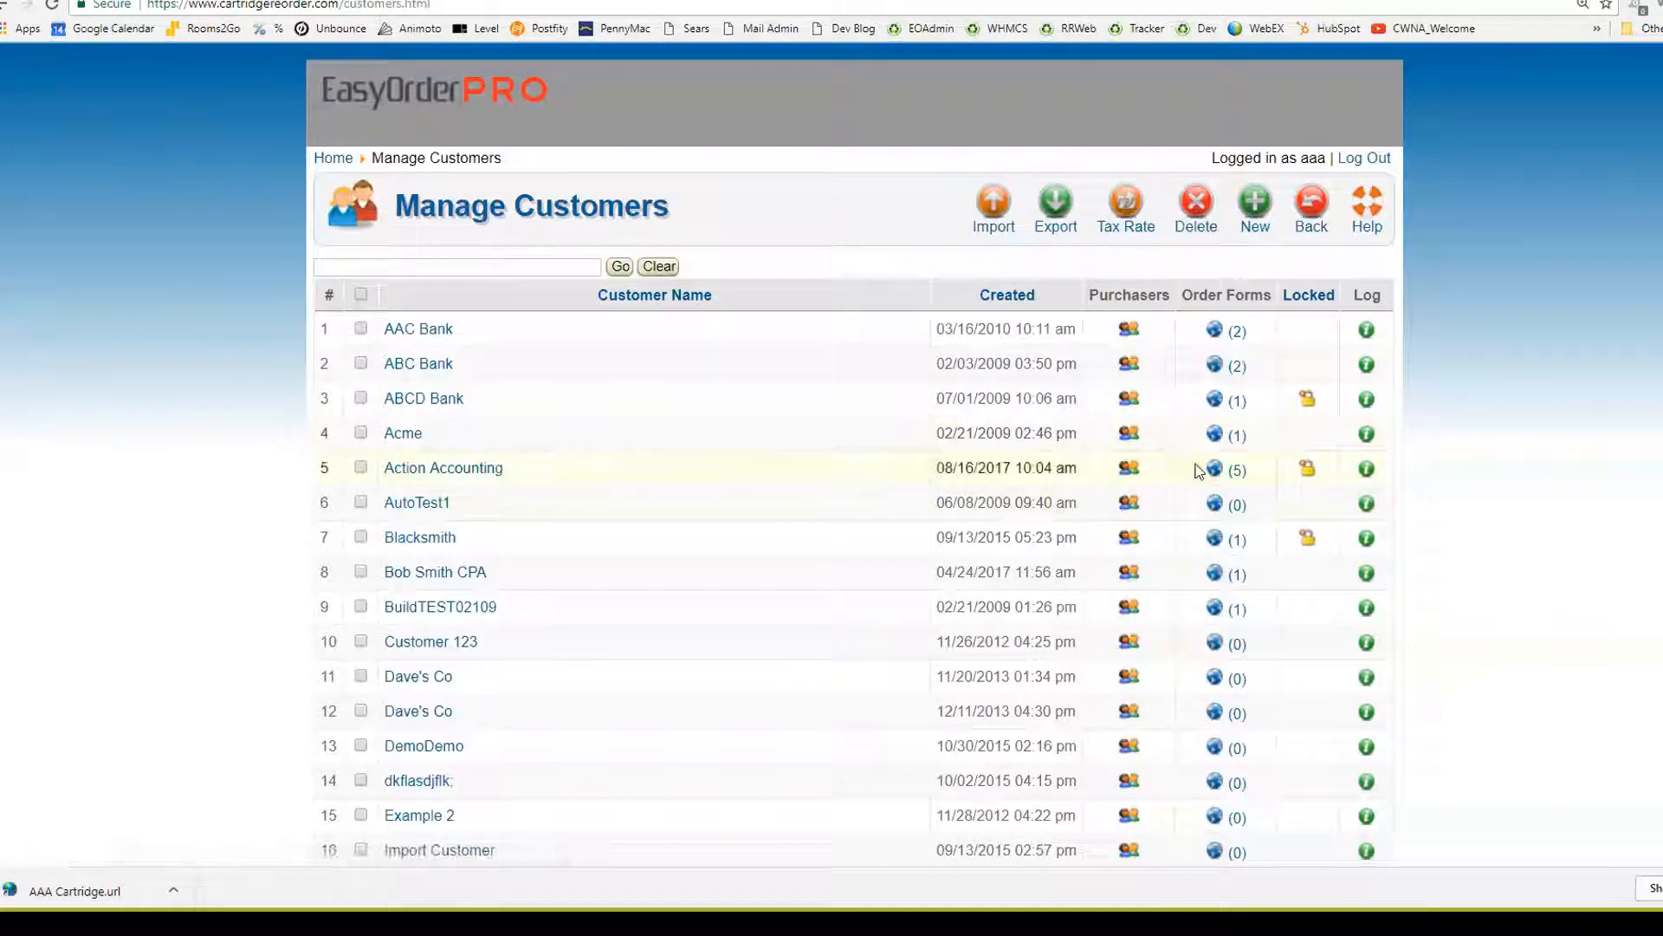
click(1217, 469)
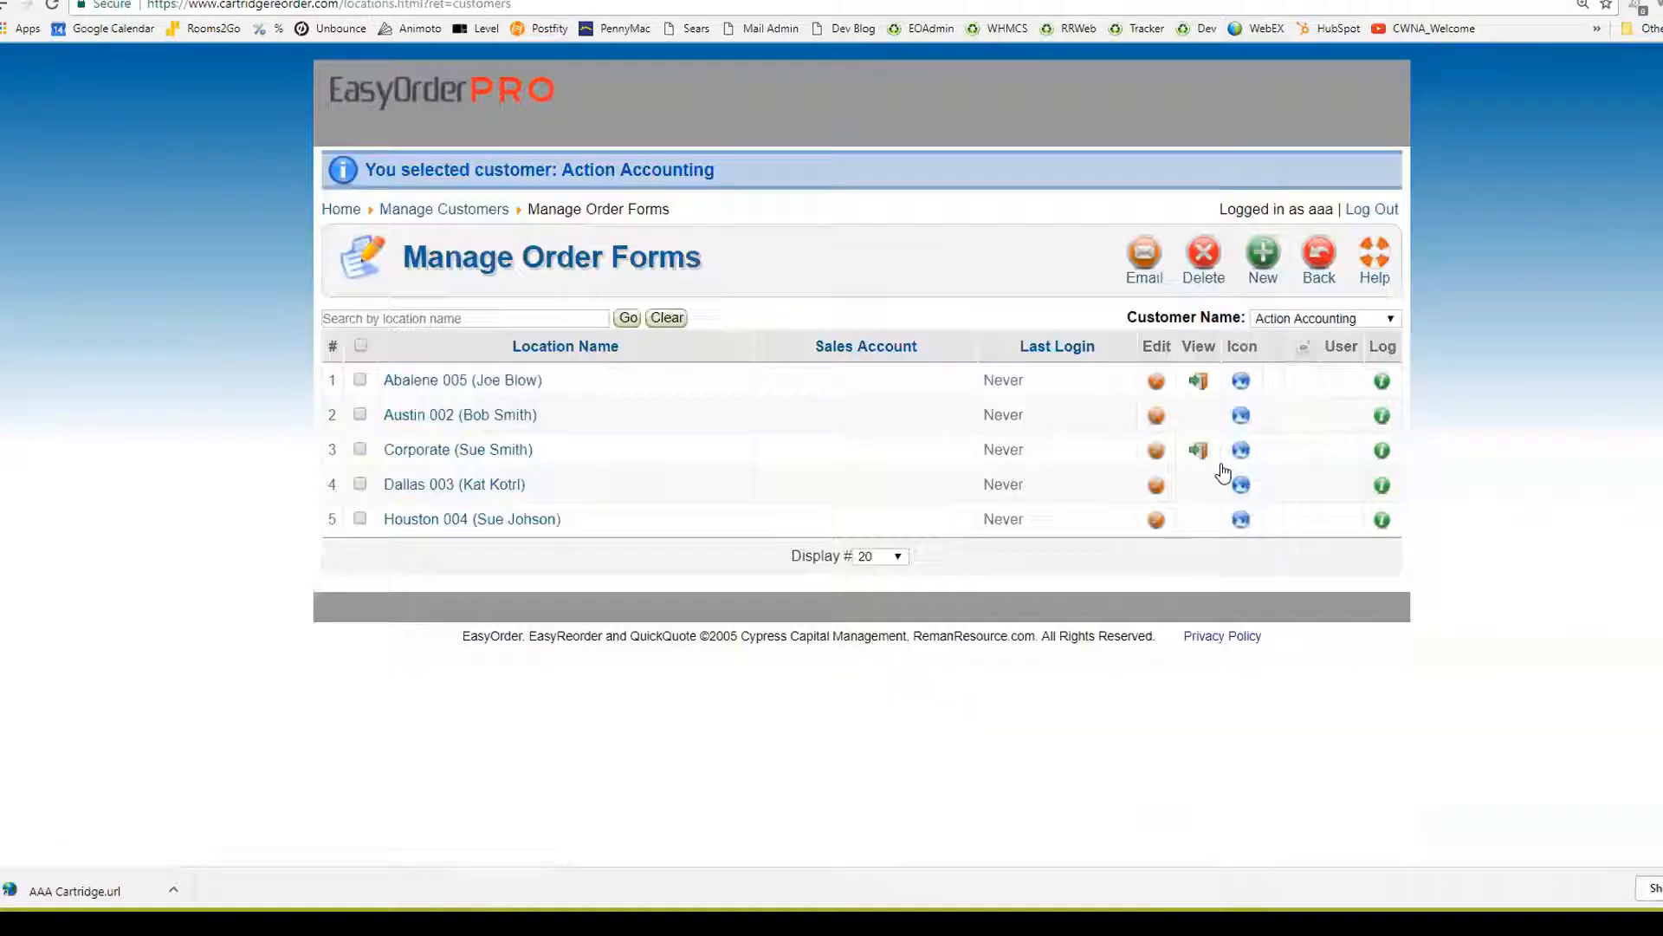
click(1198, 382)
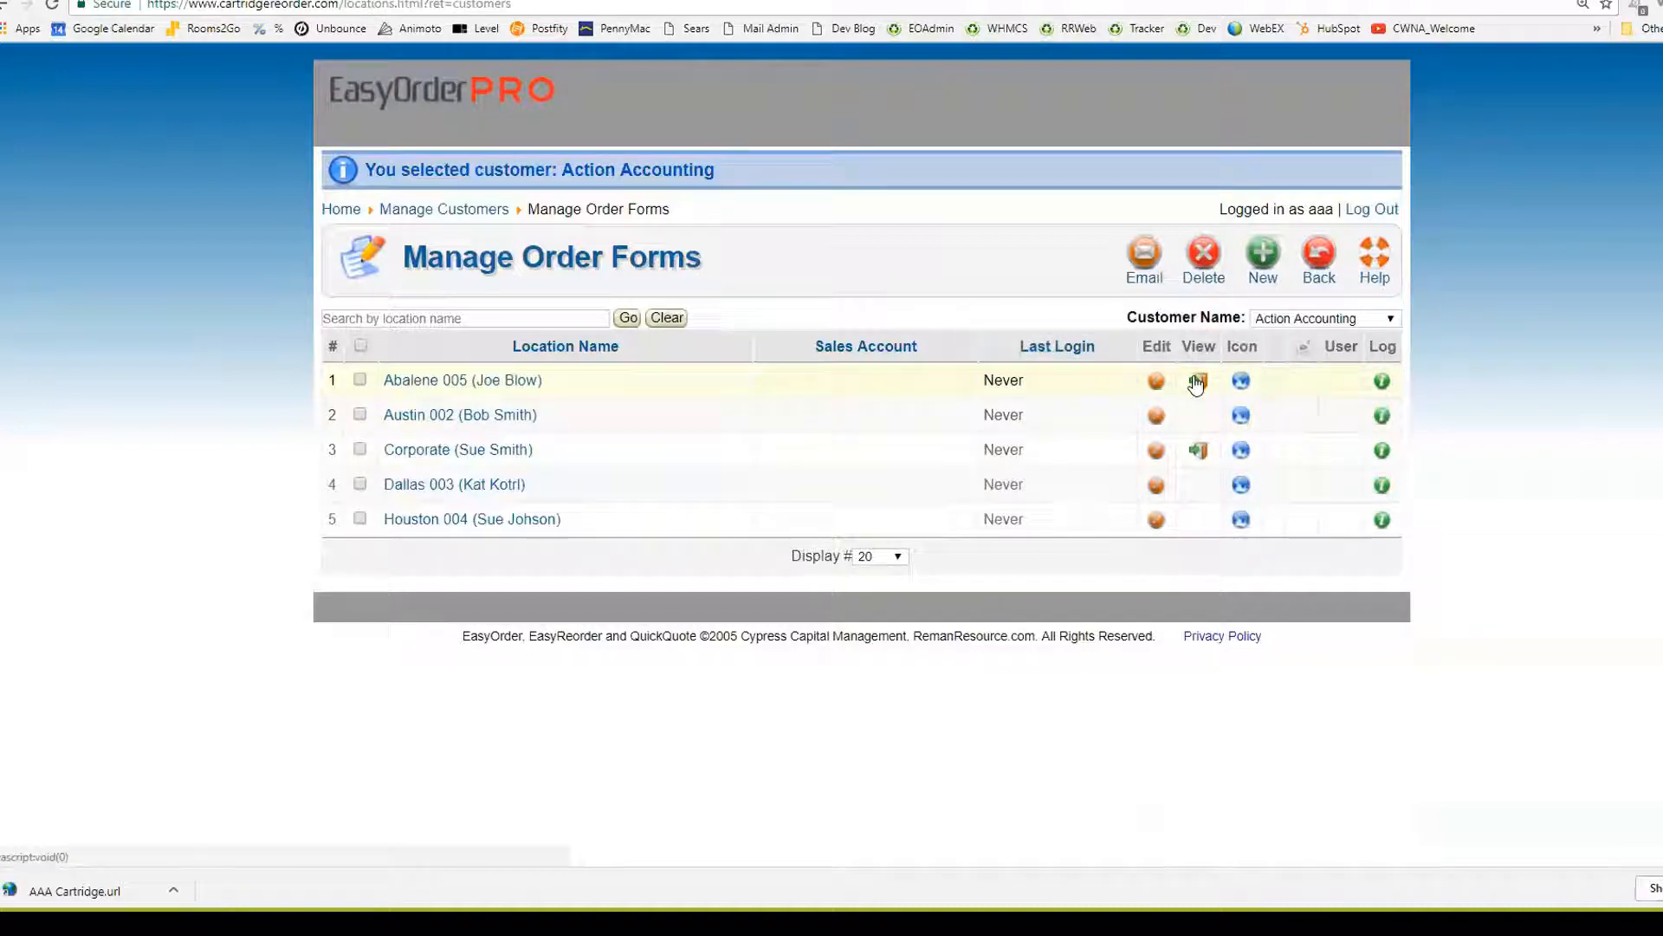
click(1005, 108)
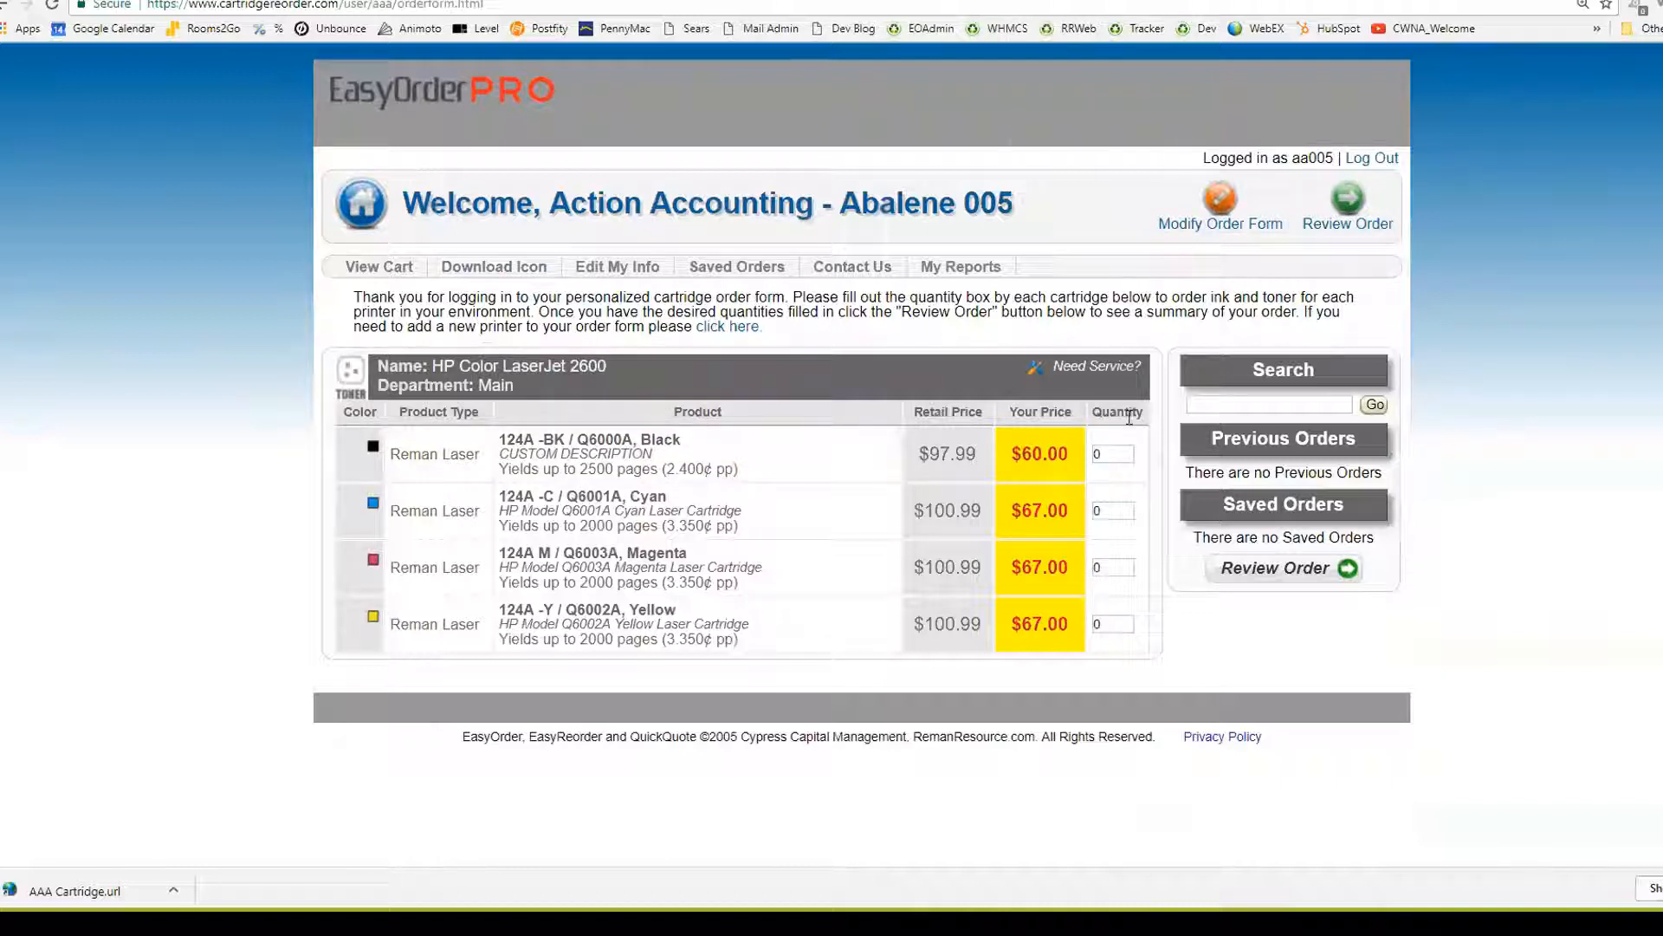
Order quantity 1 of the black 124A cartridge, review it and submit for approval
click(1112, 453)
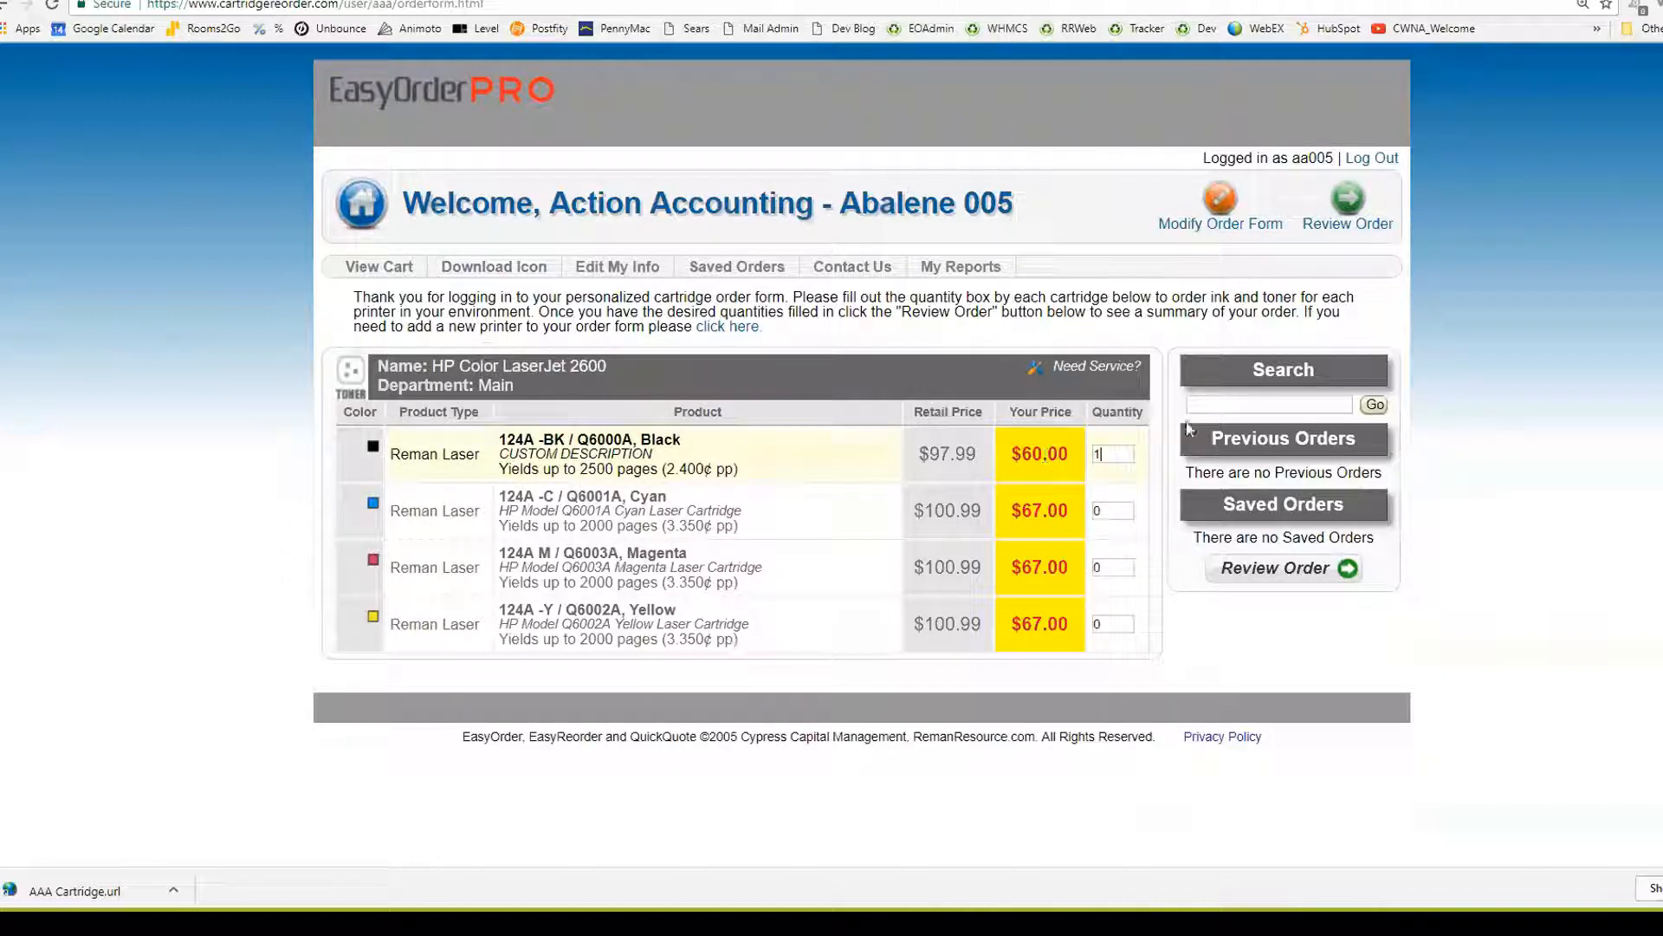
text(1)
click(1350, 217)
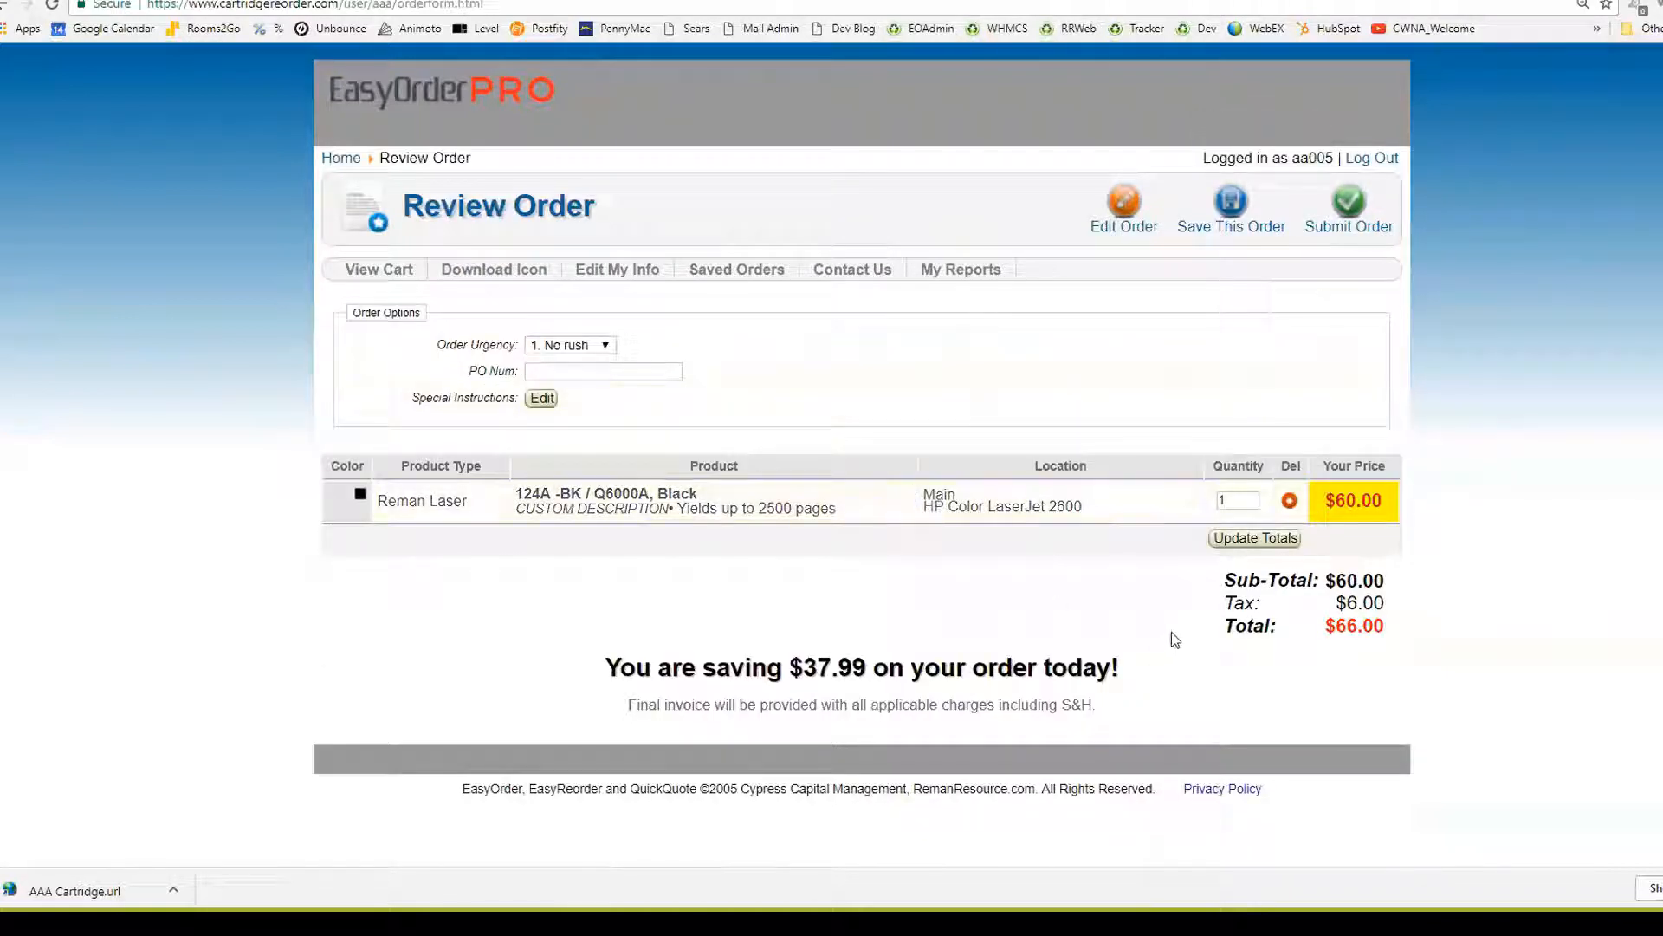
click(1348, 203)
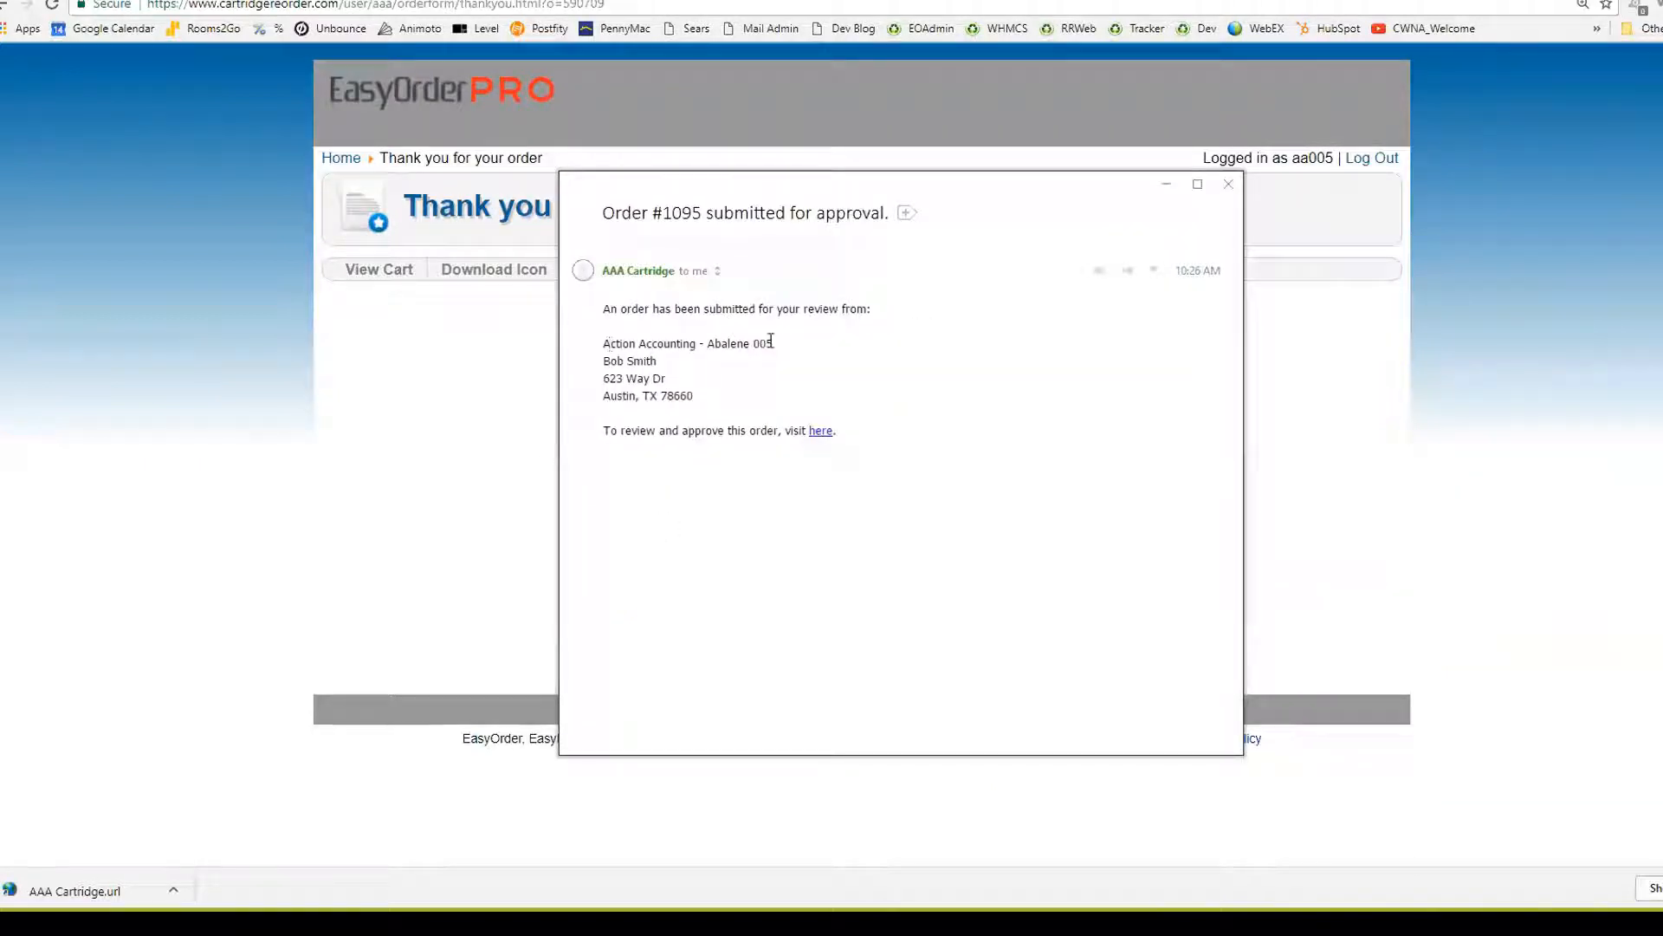
Approve order 1095 from the email link, close the confirmation and log out of the customer account
click(820, 433)
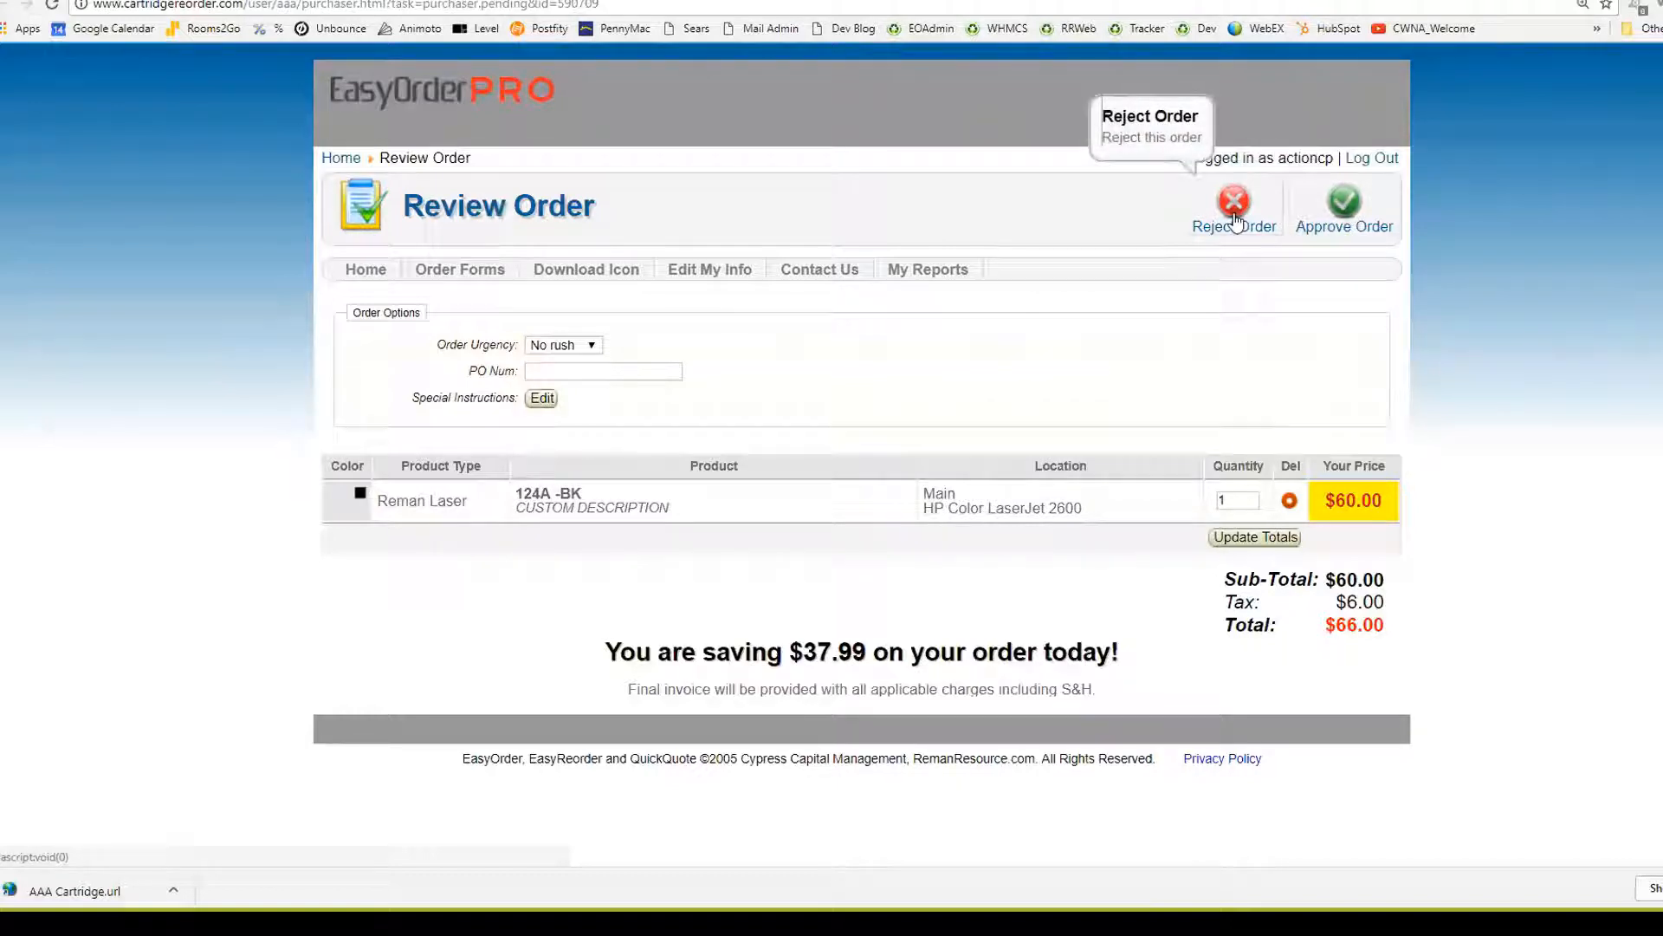
click(1345, 206)
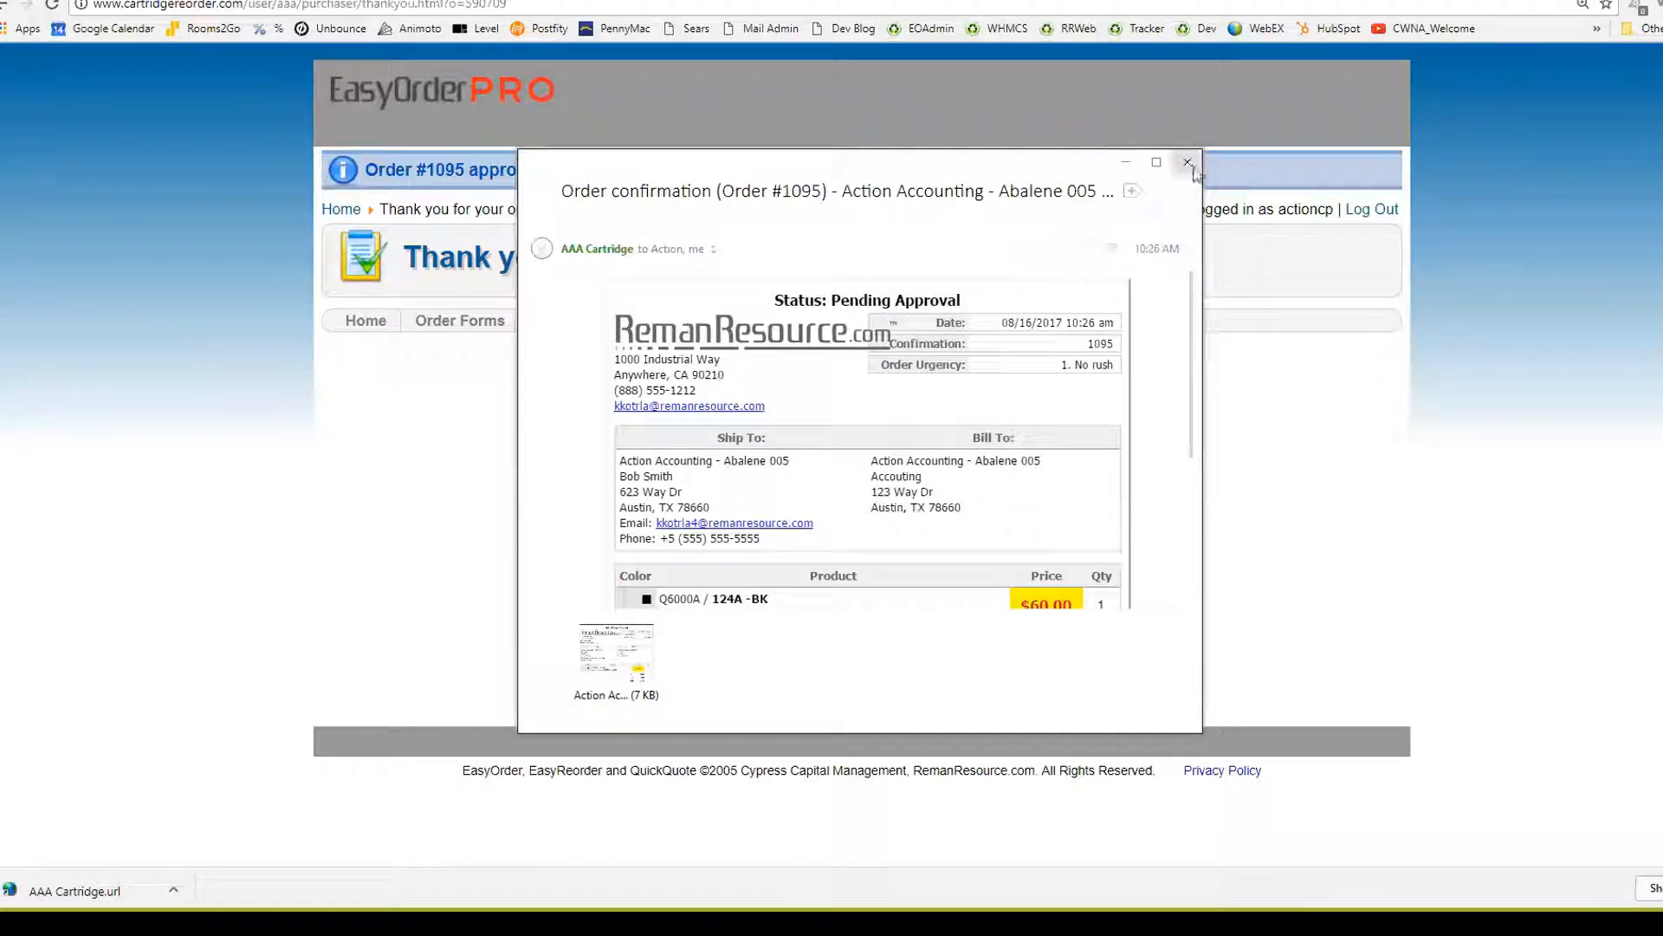
click(1188, 162)
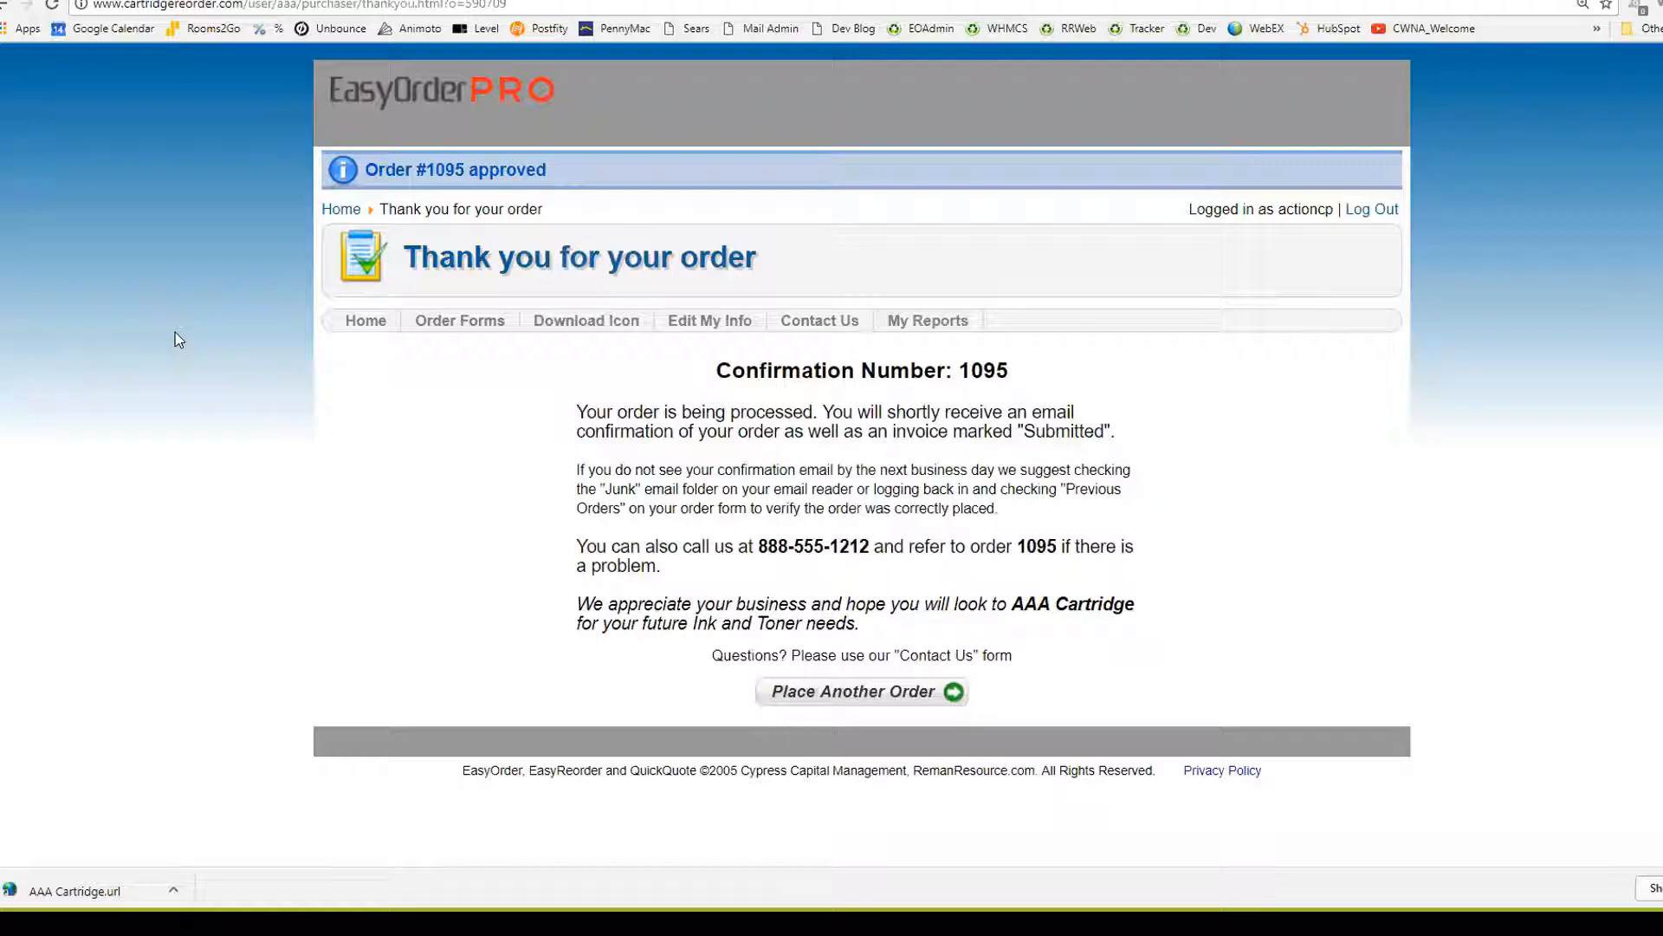
click(334, 209)
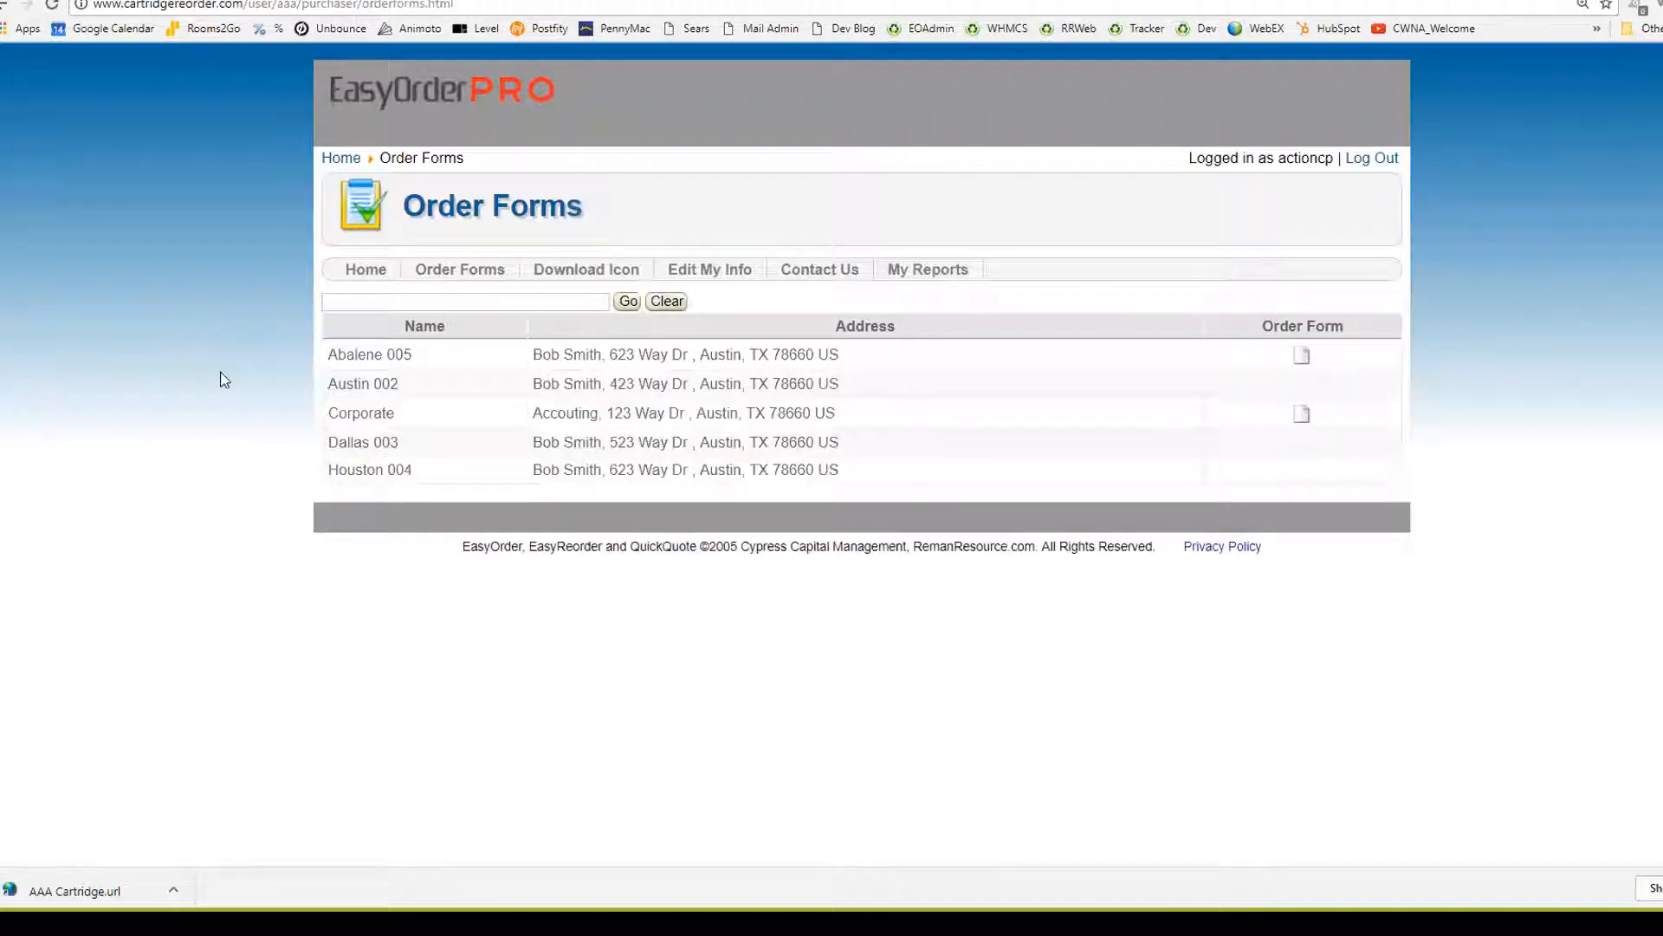
click(1360, 160)
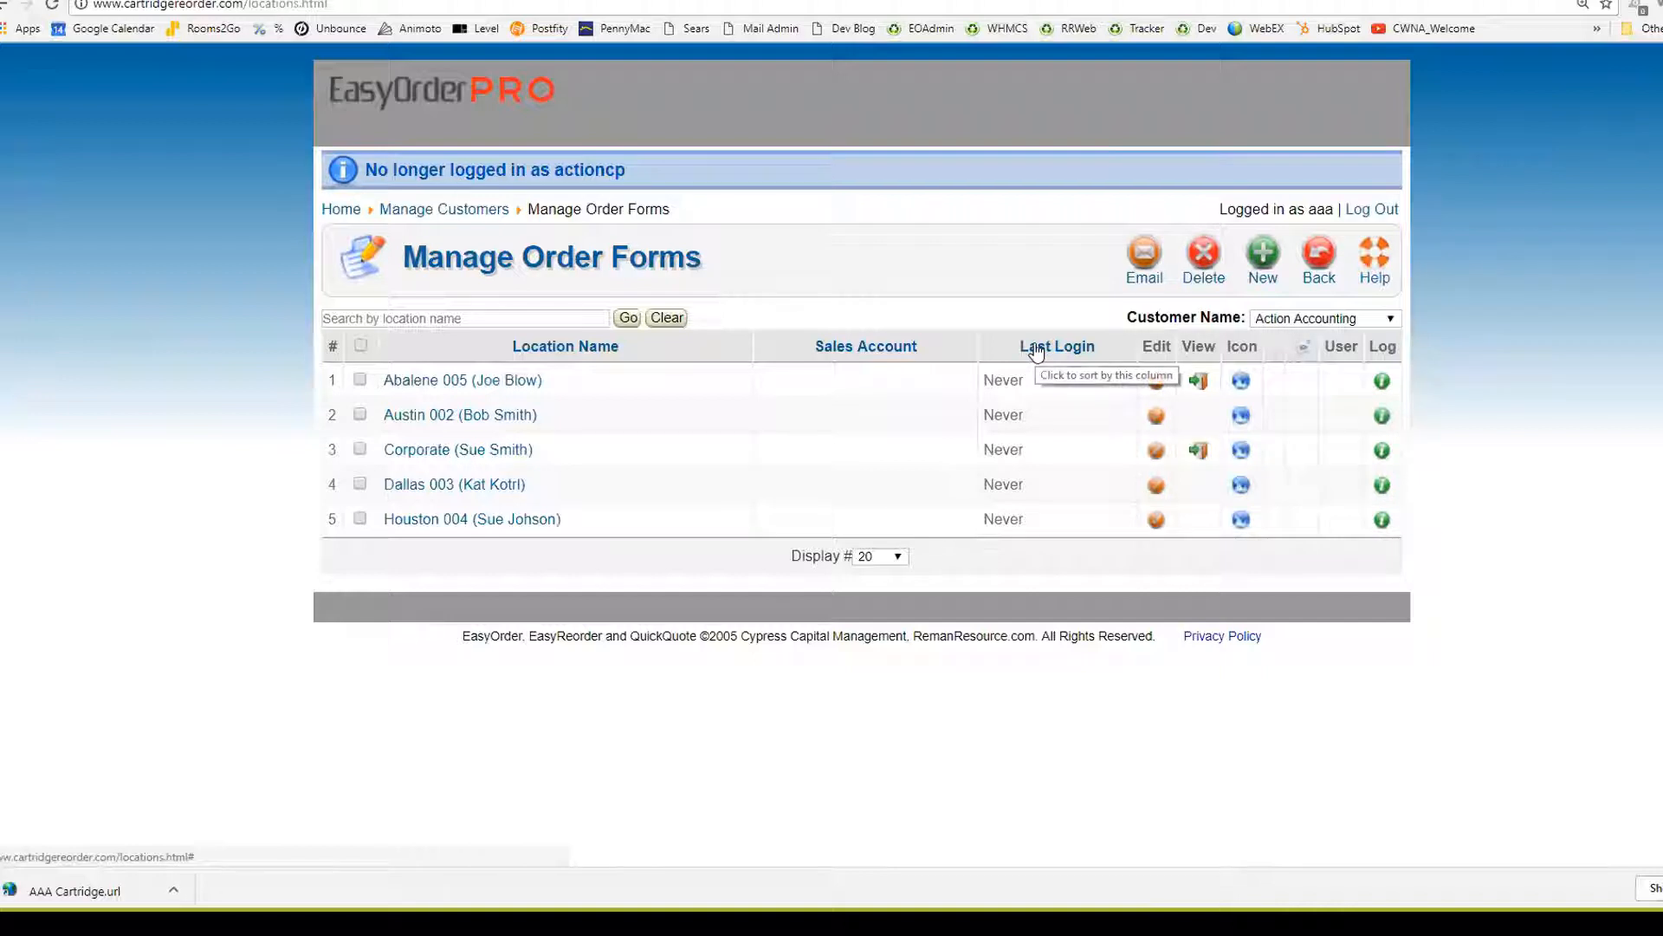
Check Action Accounting's purchasers, then go back home and open Manage Quotes
click(1312, 270)
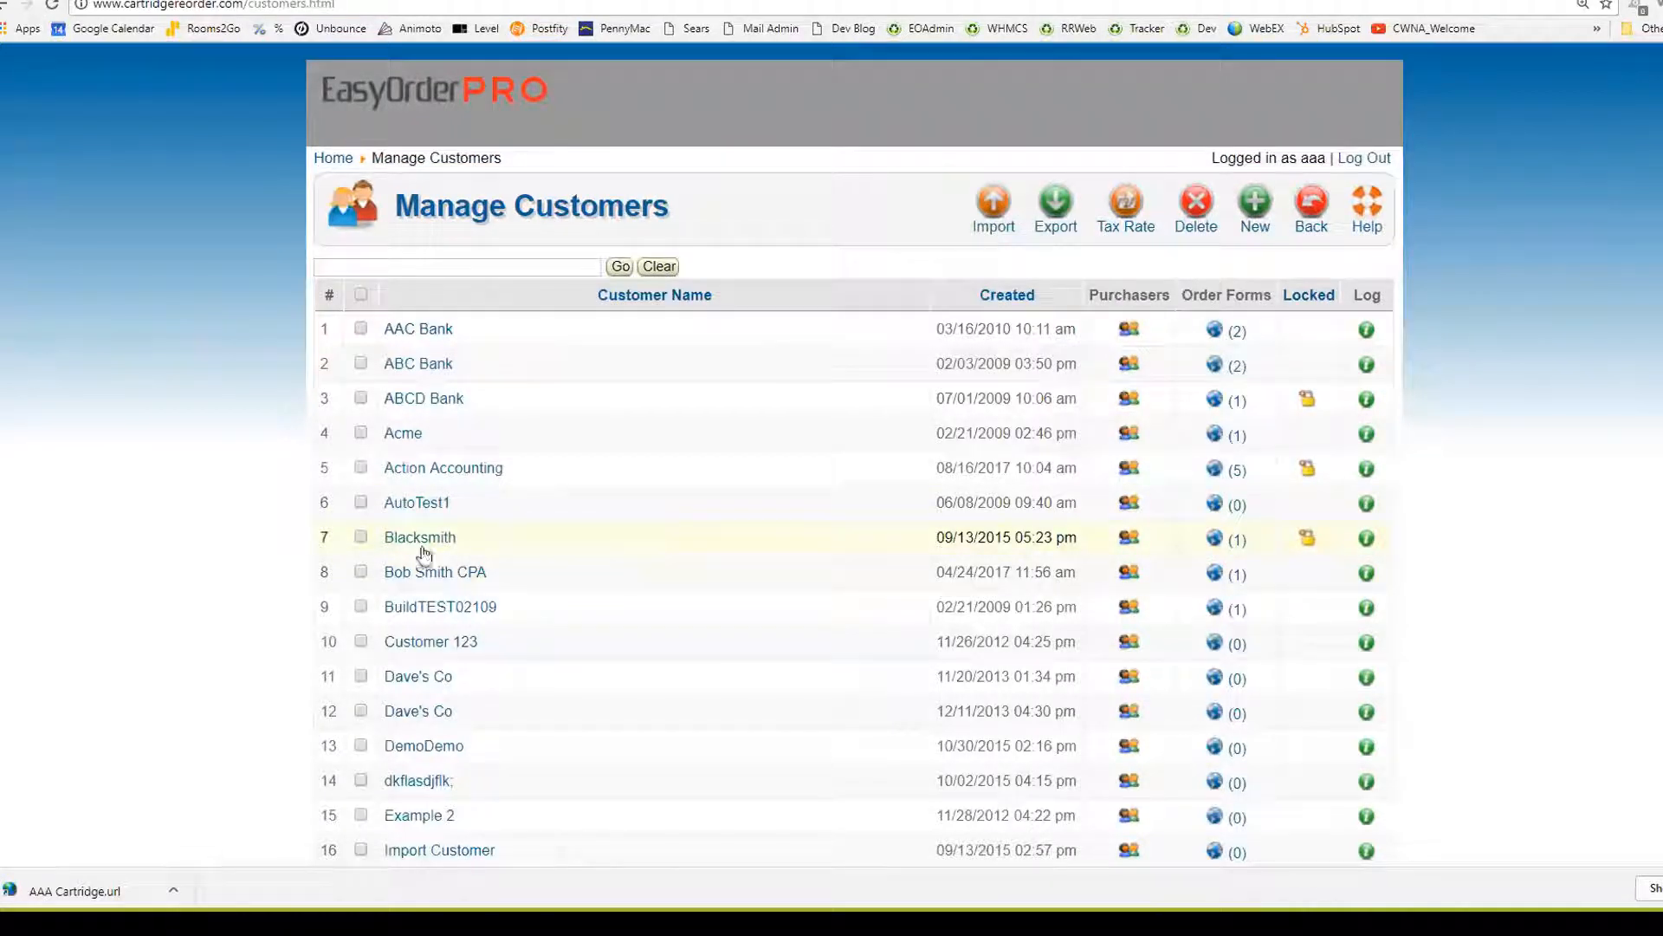
click(1126, 471)
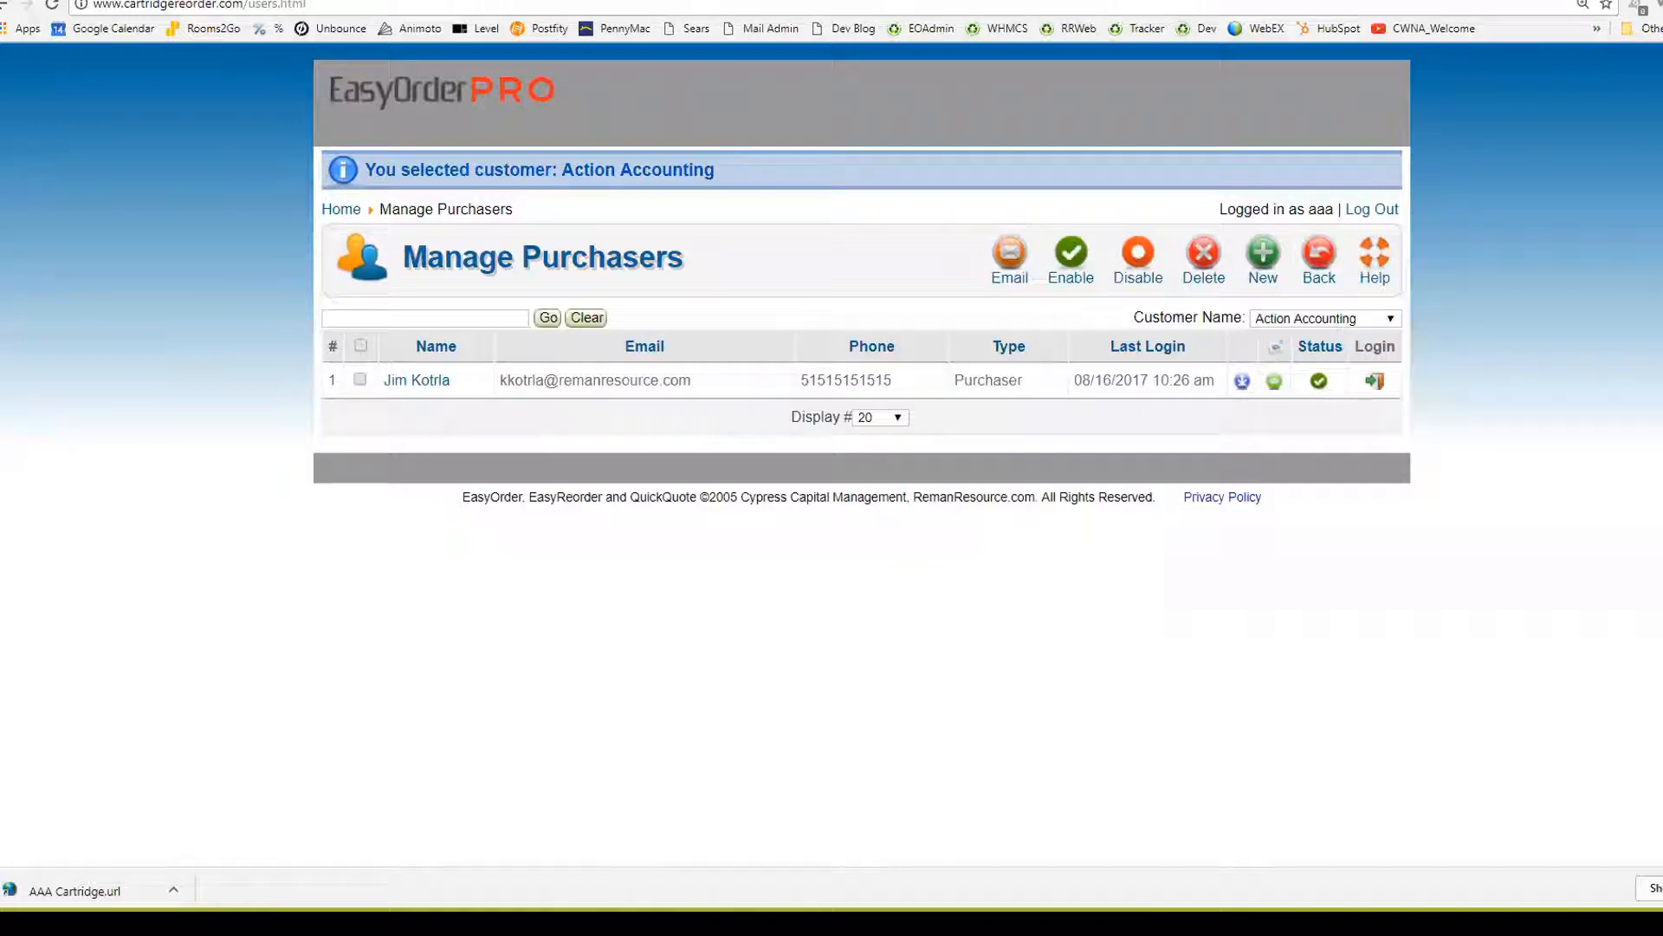
key(alt+Left)
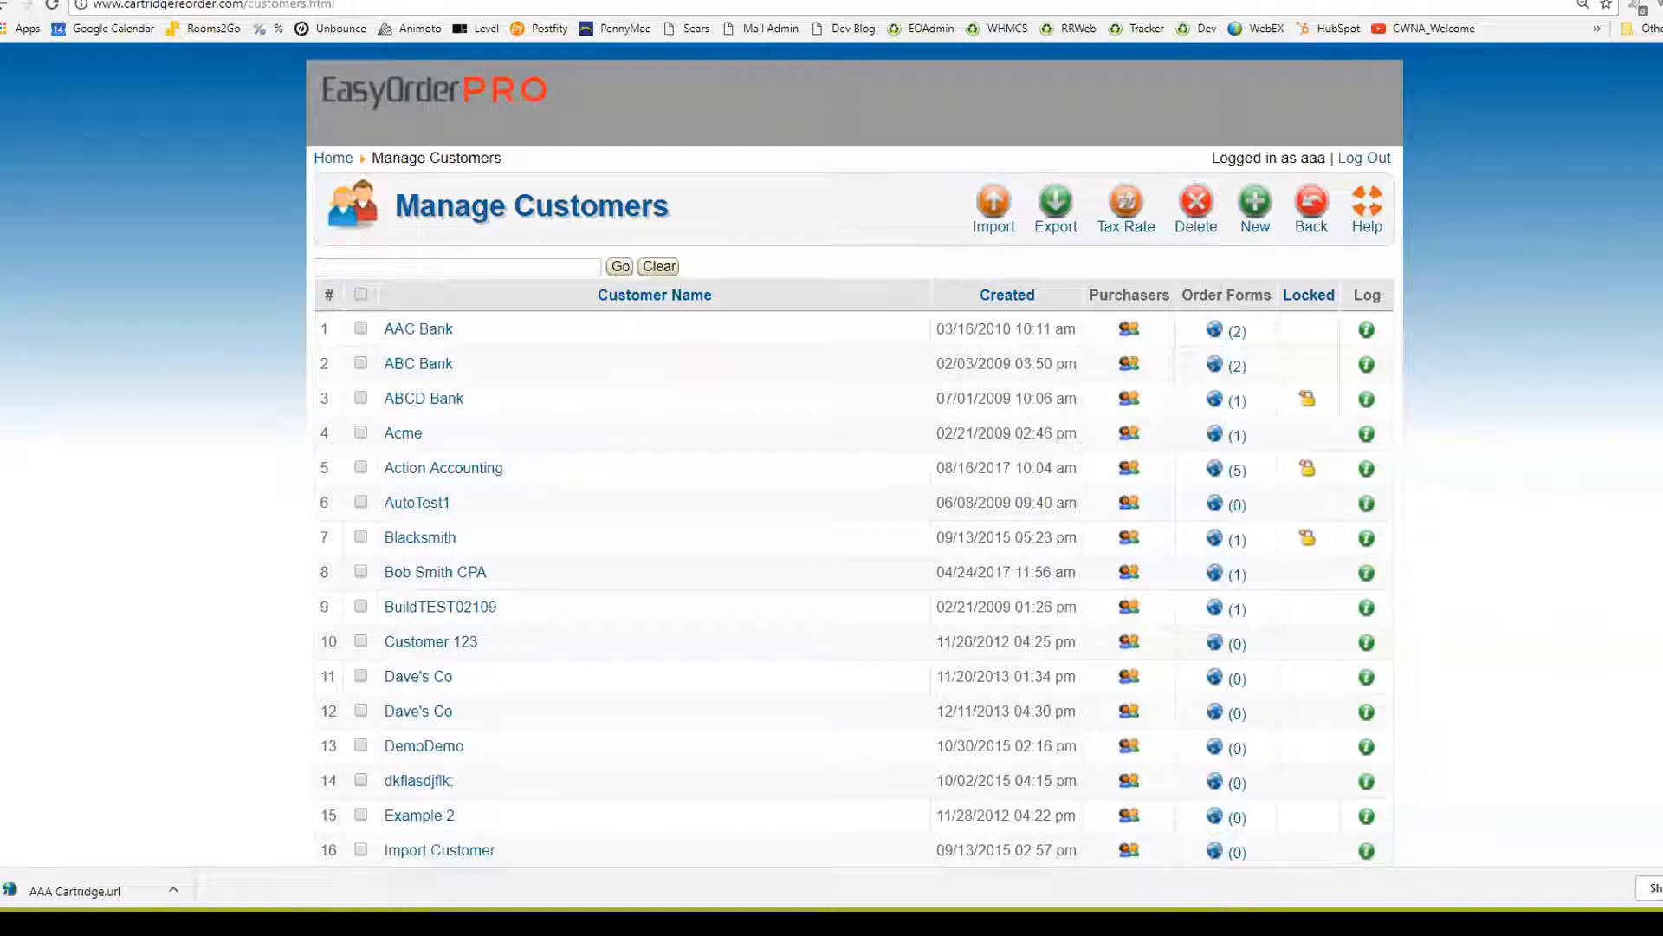
click(335, 158)
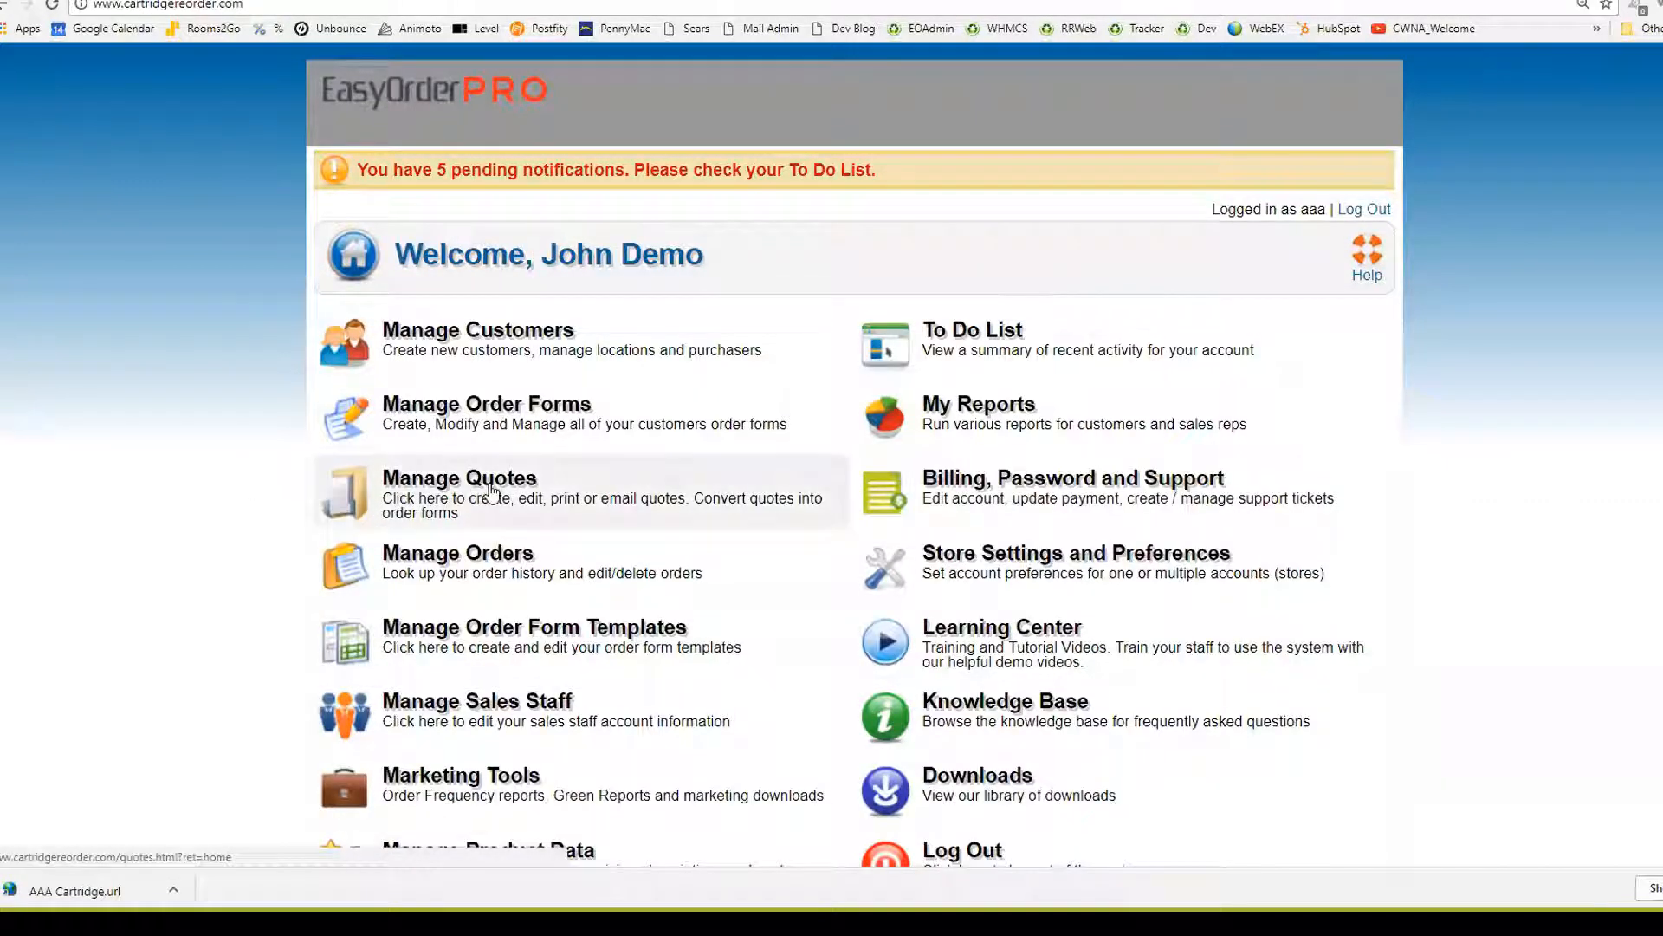
click(491, 491)
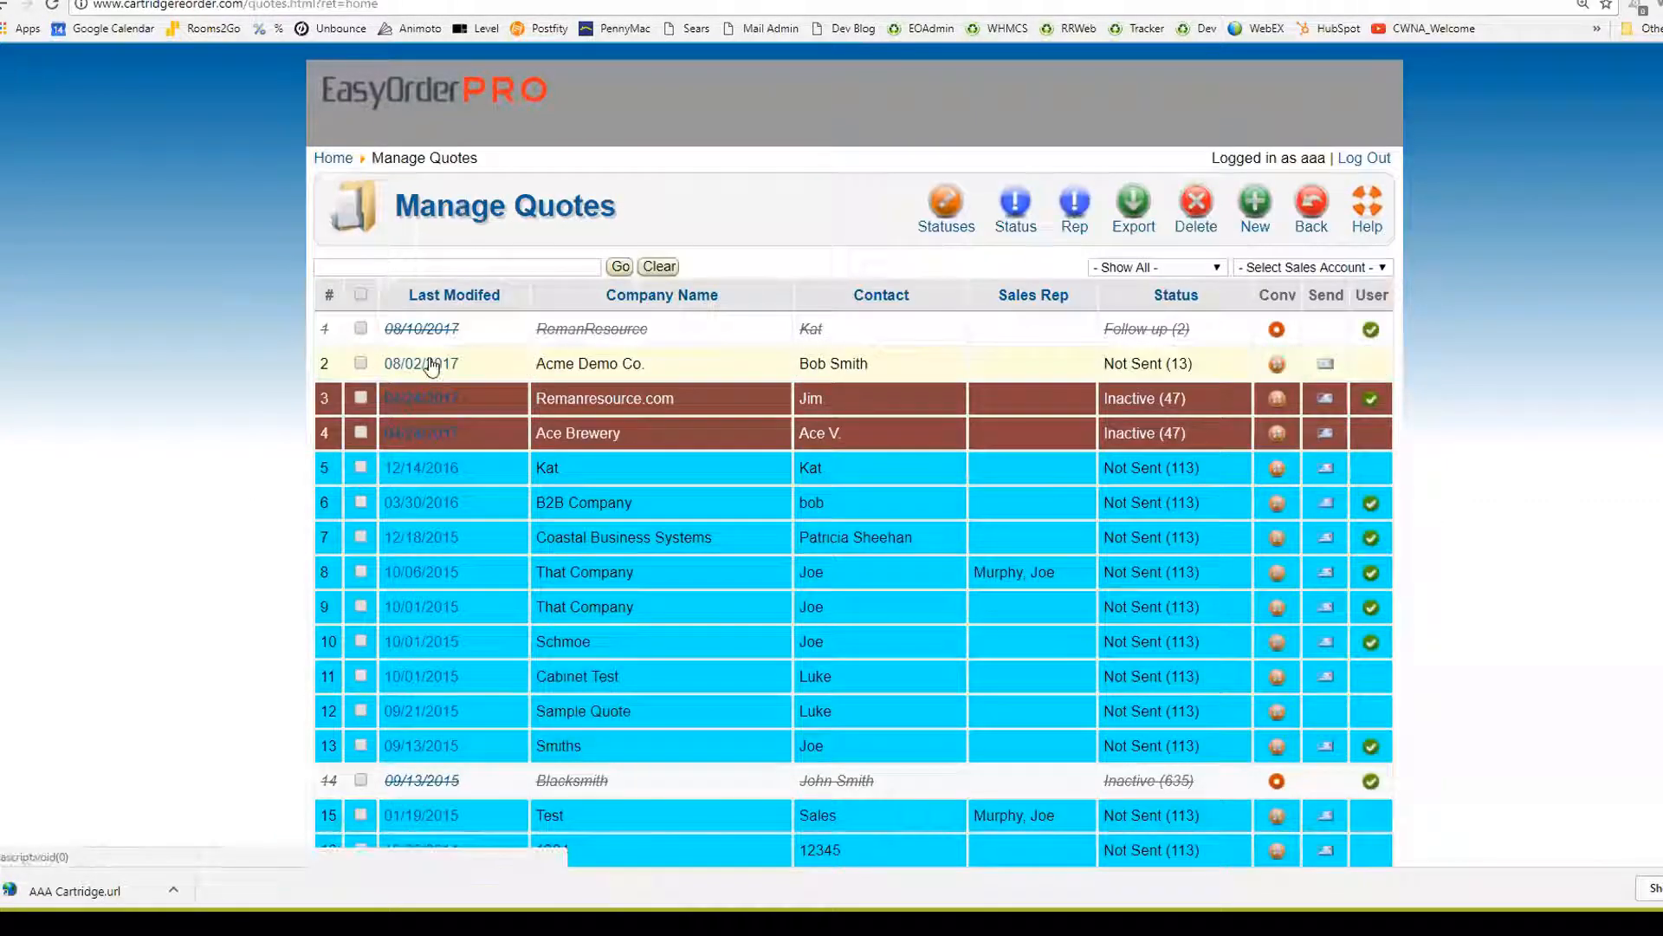
Open the Acme Demo Co. quote, enter the comment 'Hate paying for toner!!!!' and save it
click(431, 363)
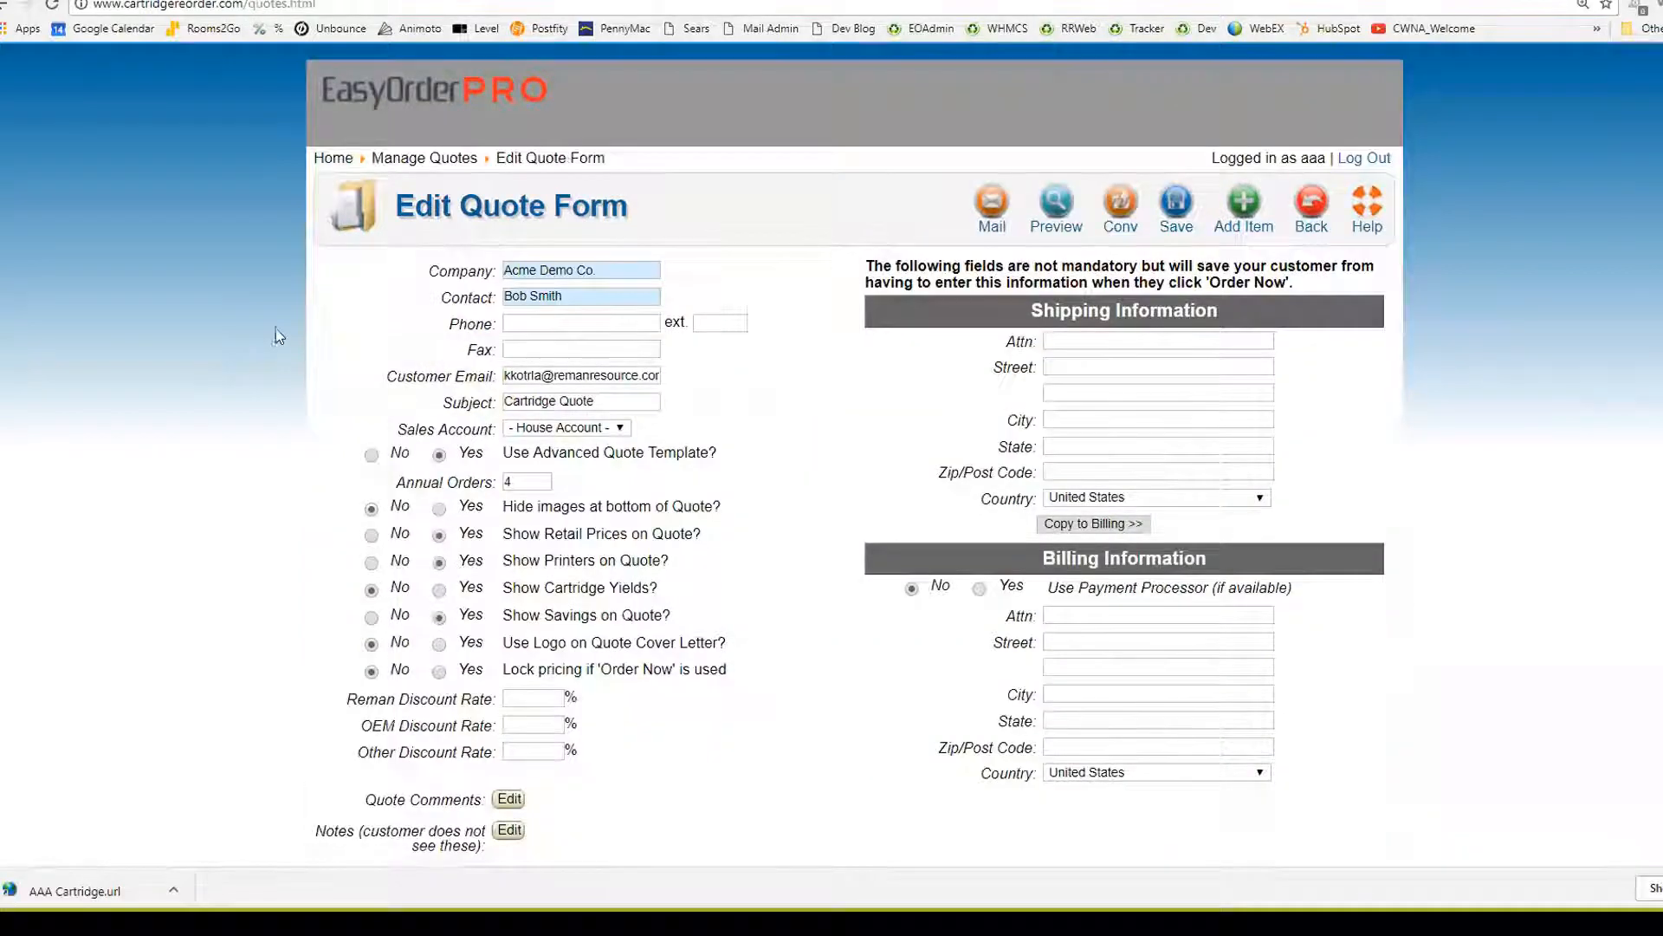
scroll(278, 336, down, 4)
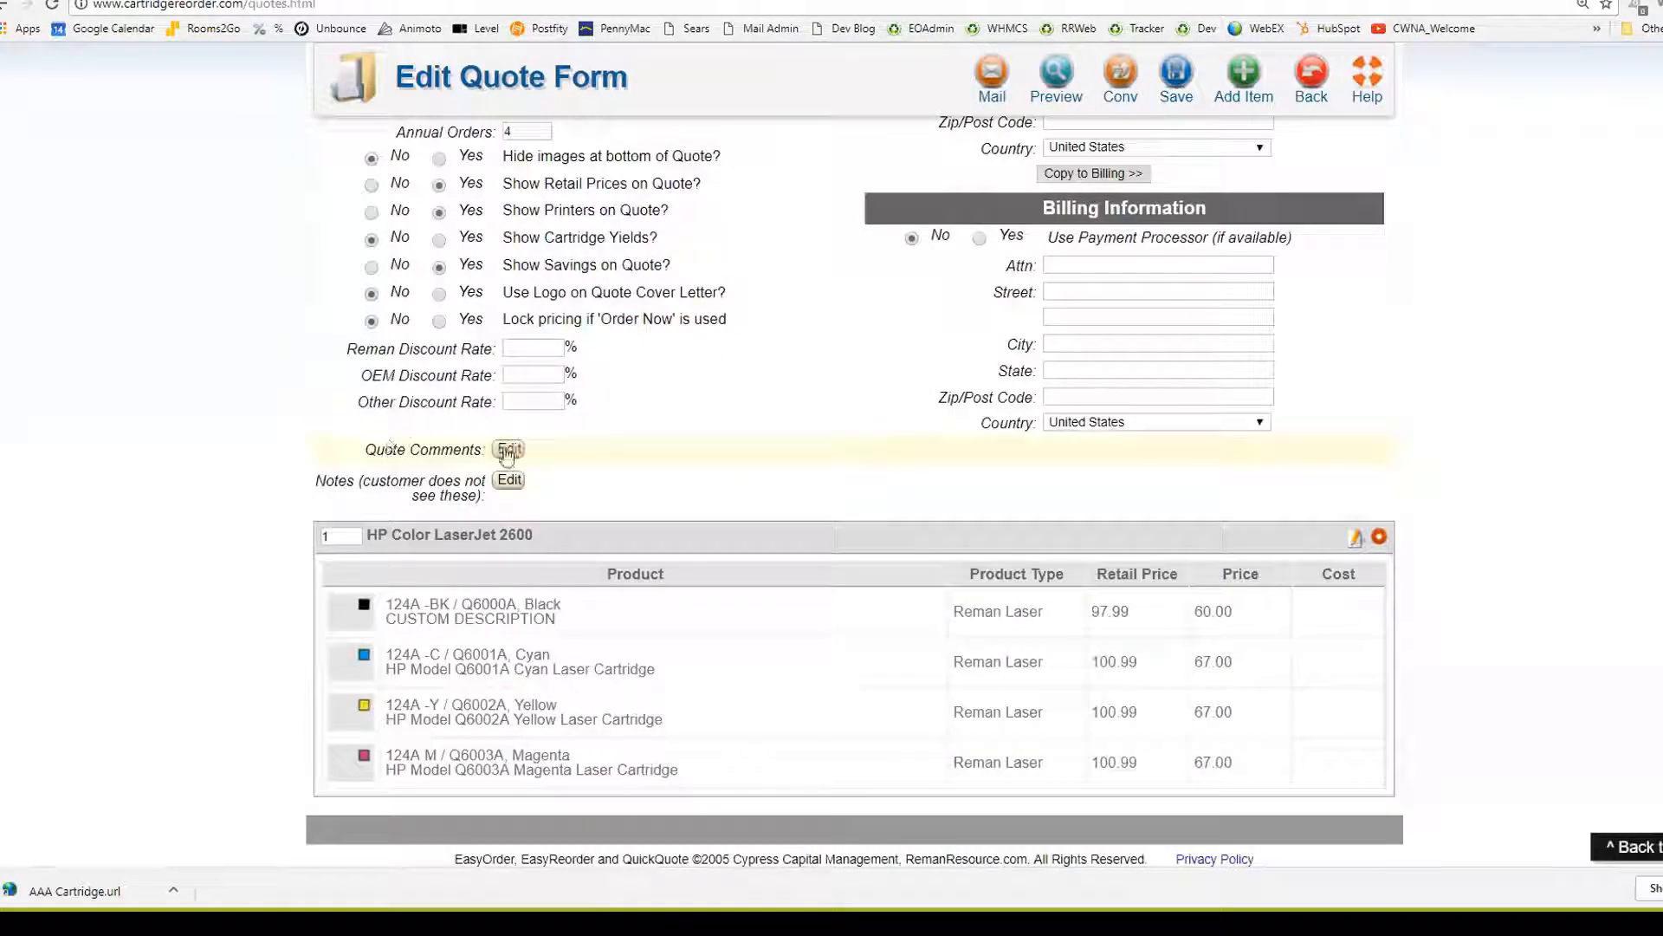
click(508, 450)
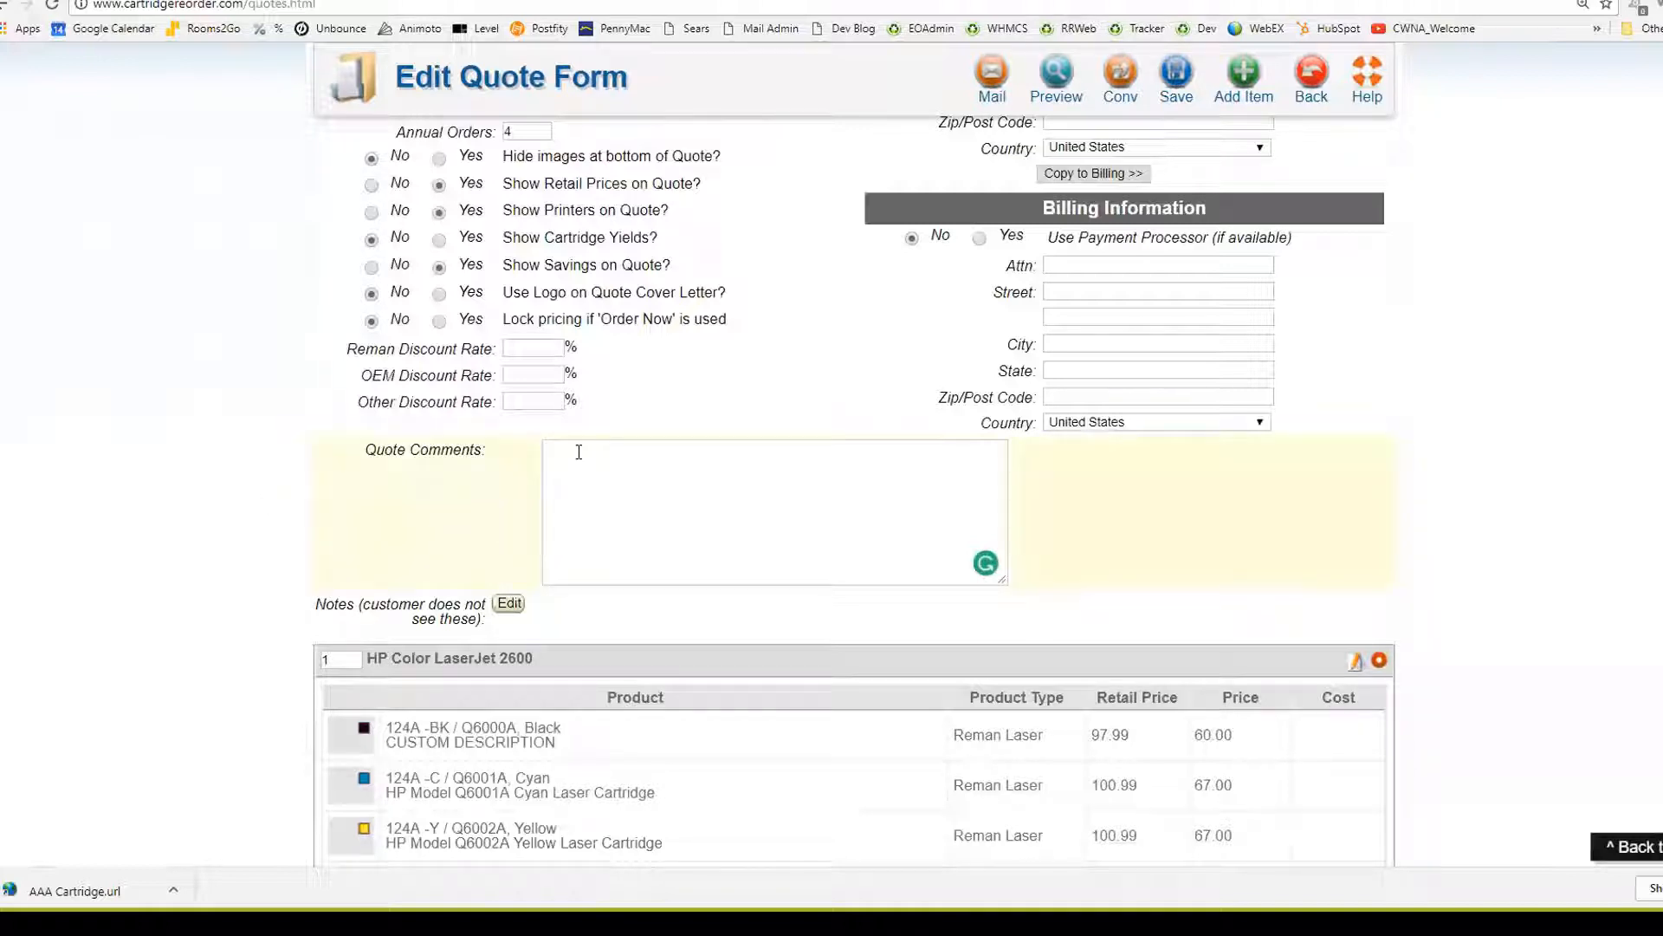
text(Hate paying for toner!!!!)
scroll(949, 511, up, 3)
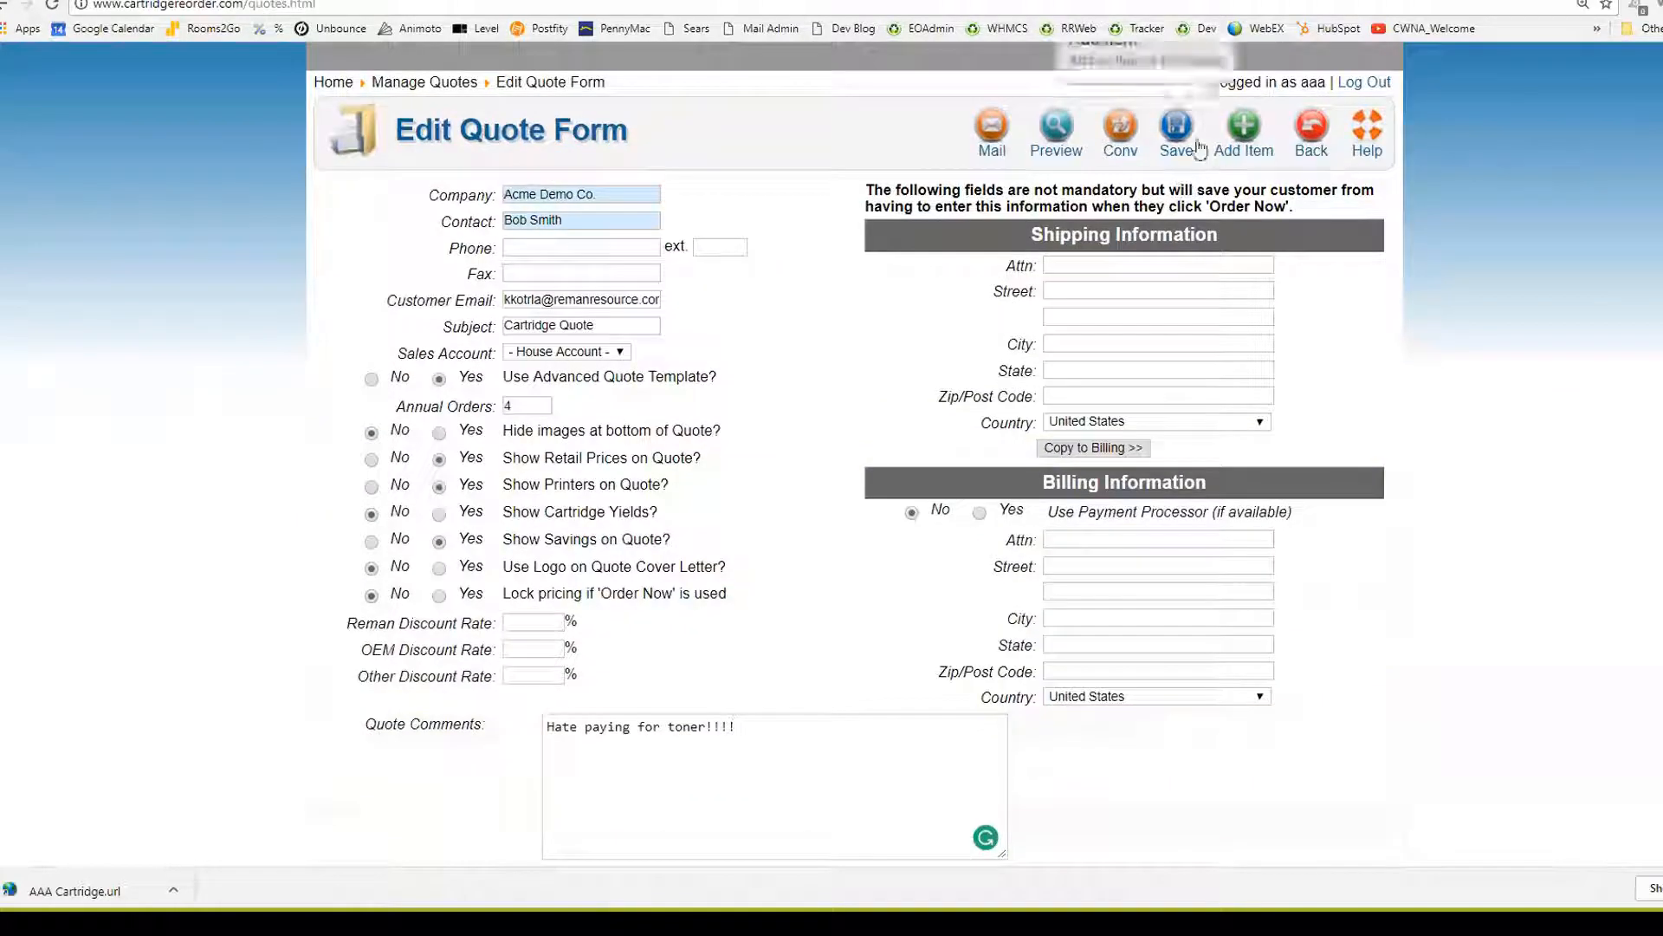
click(1199, 149)
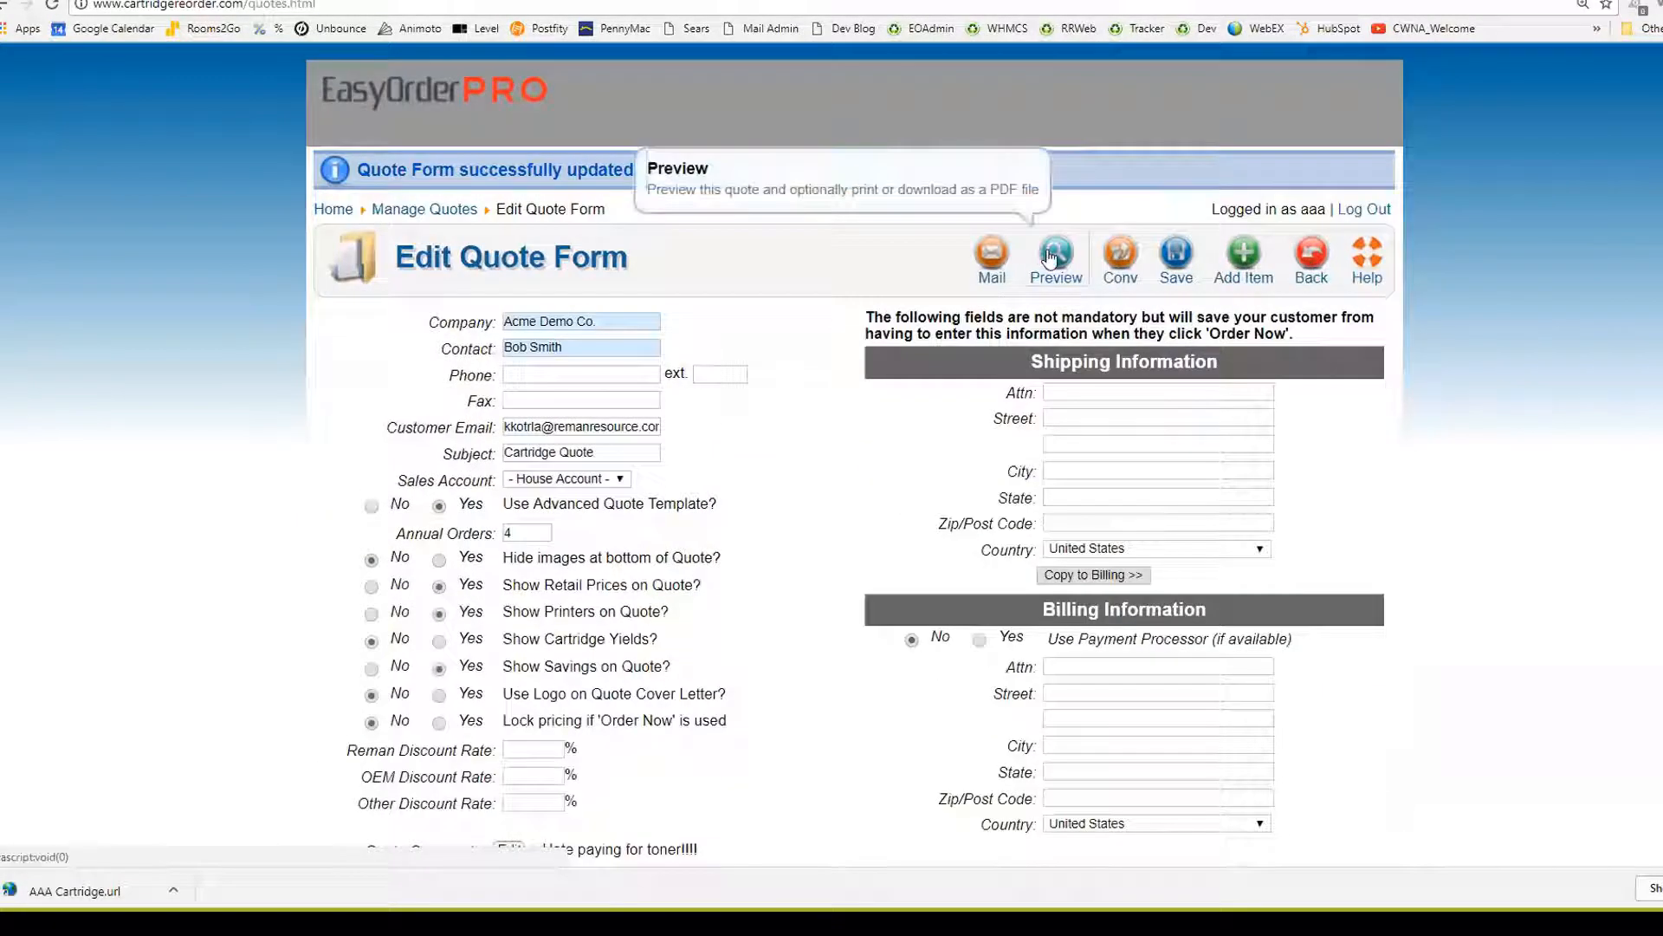
click(1050, 257)
scroll(505, 537, down, 1)
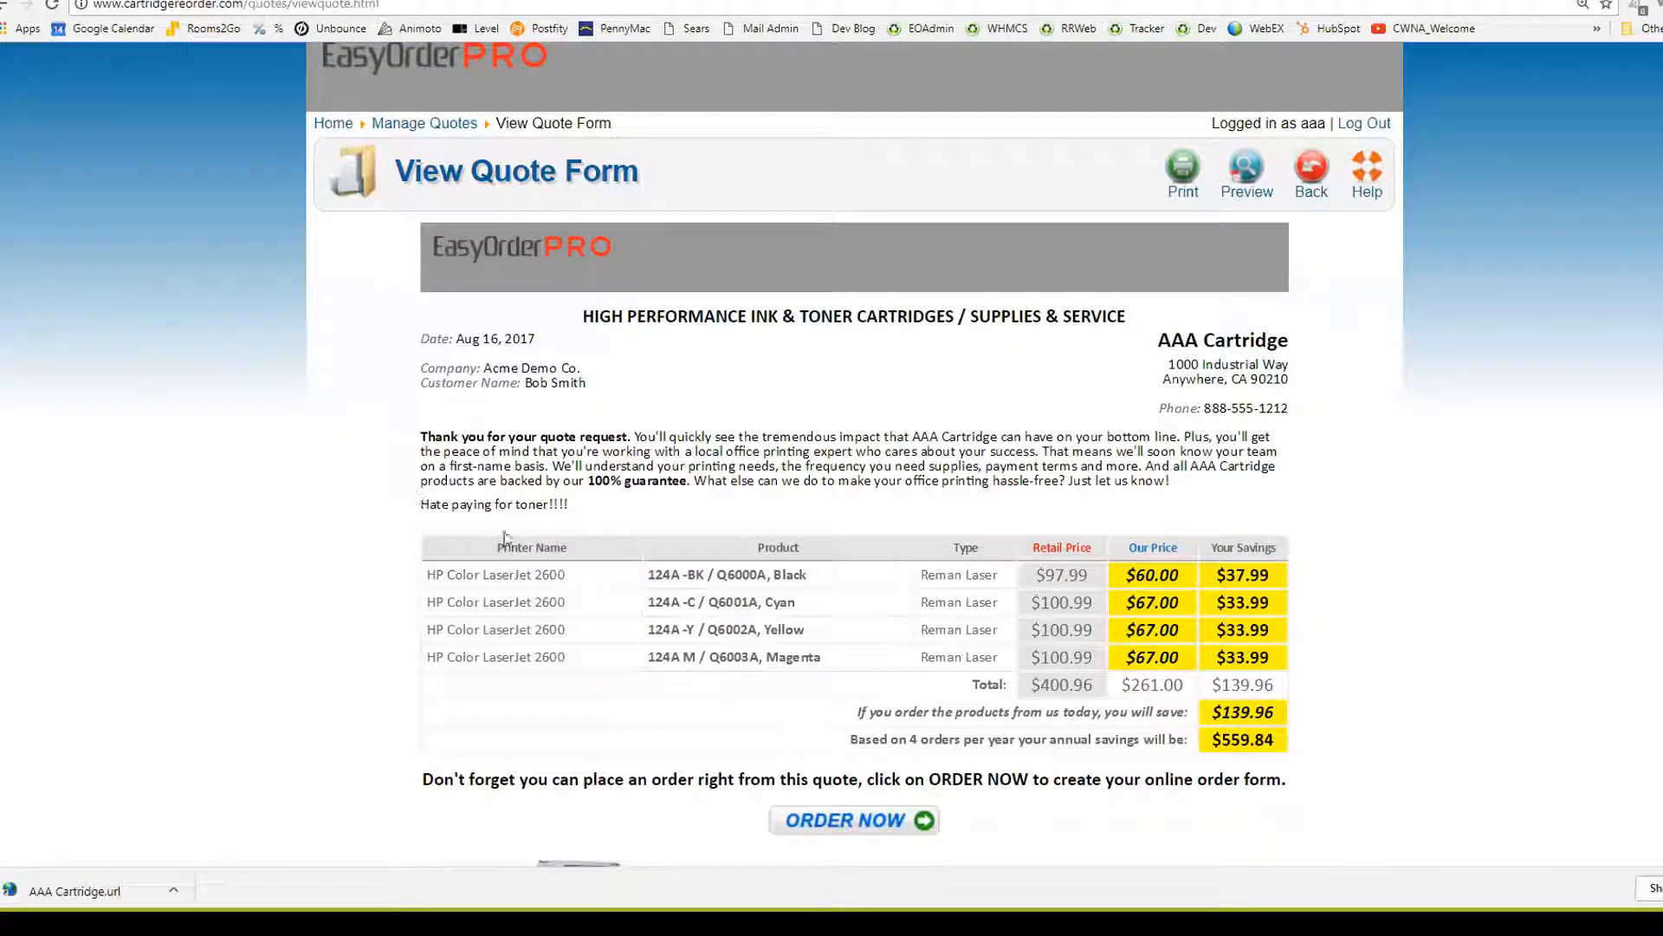
drag(571, 504, 420, 506)
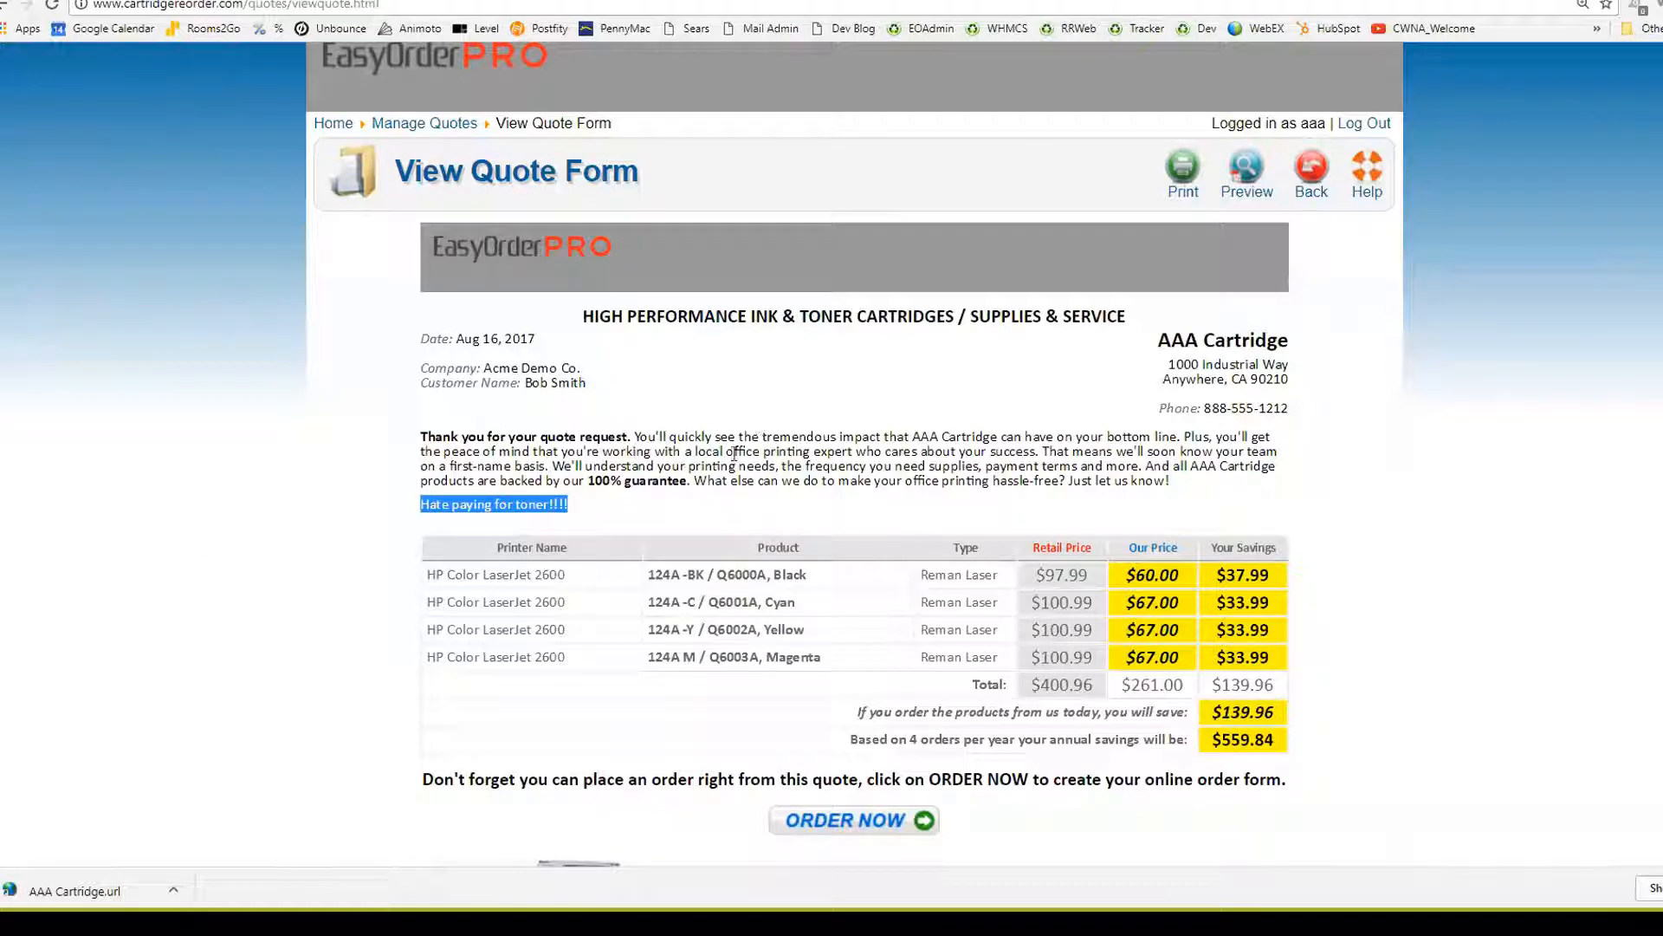
click(1311, 169)
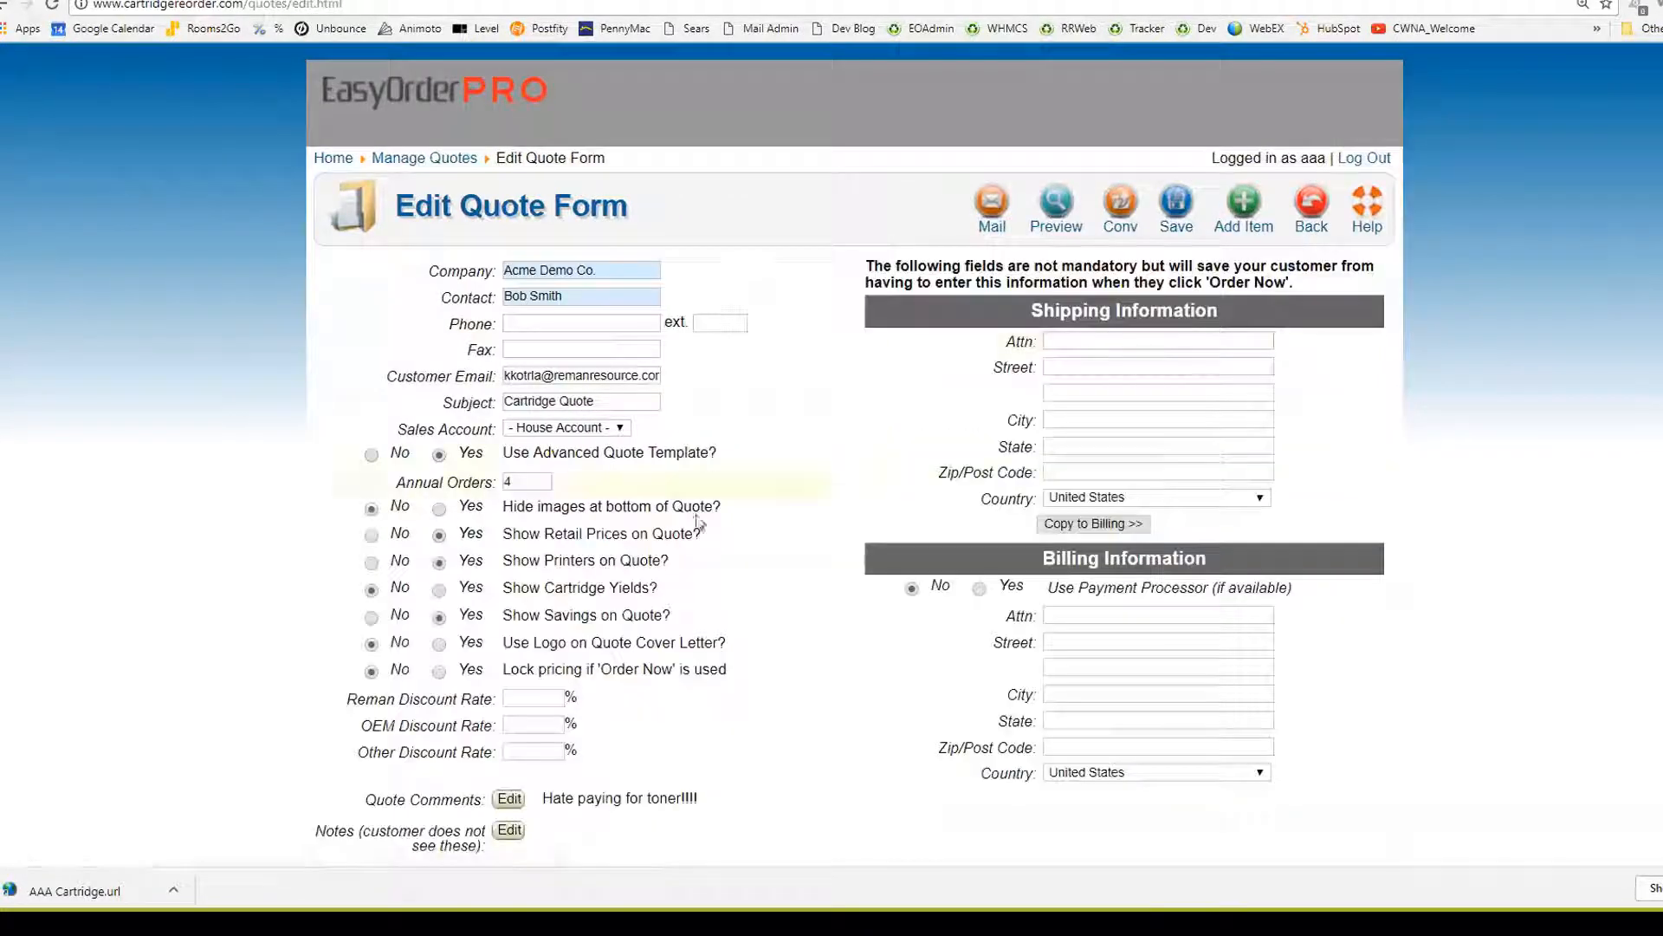
Add an internal note to follow up with the customer contact after 30 days, save, and return to Manage Quotes
scroll(334, 524, down, 4)
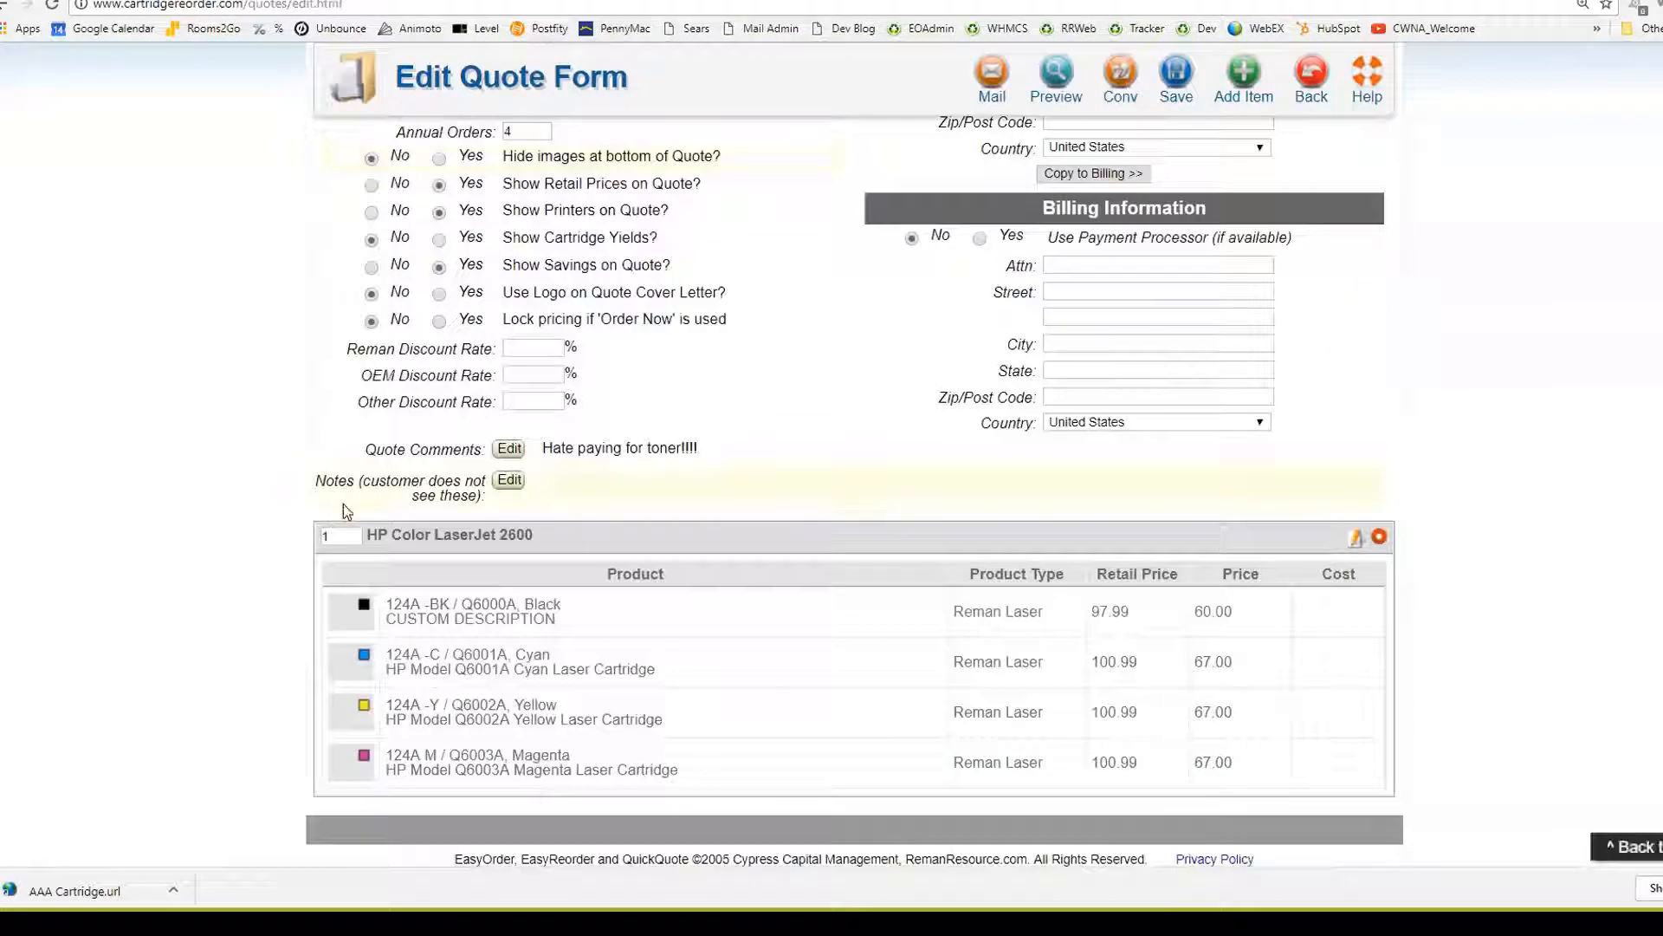
click(509, 481)
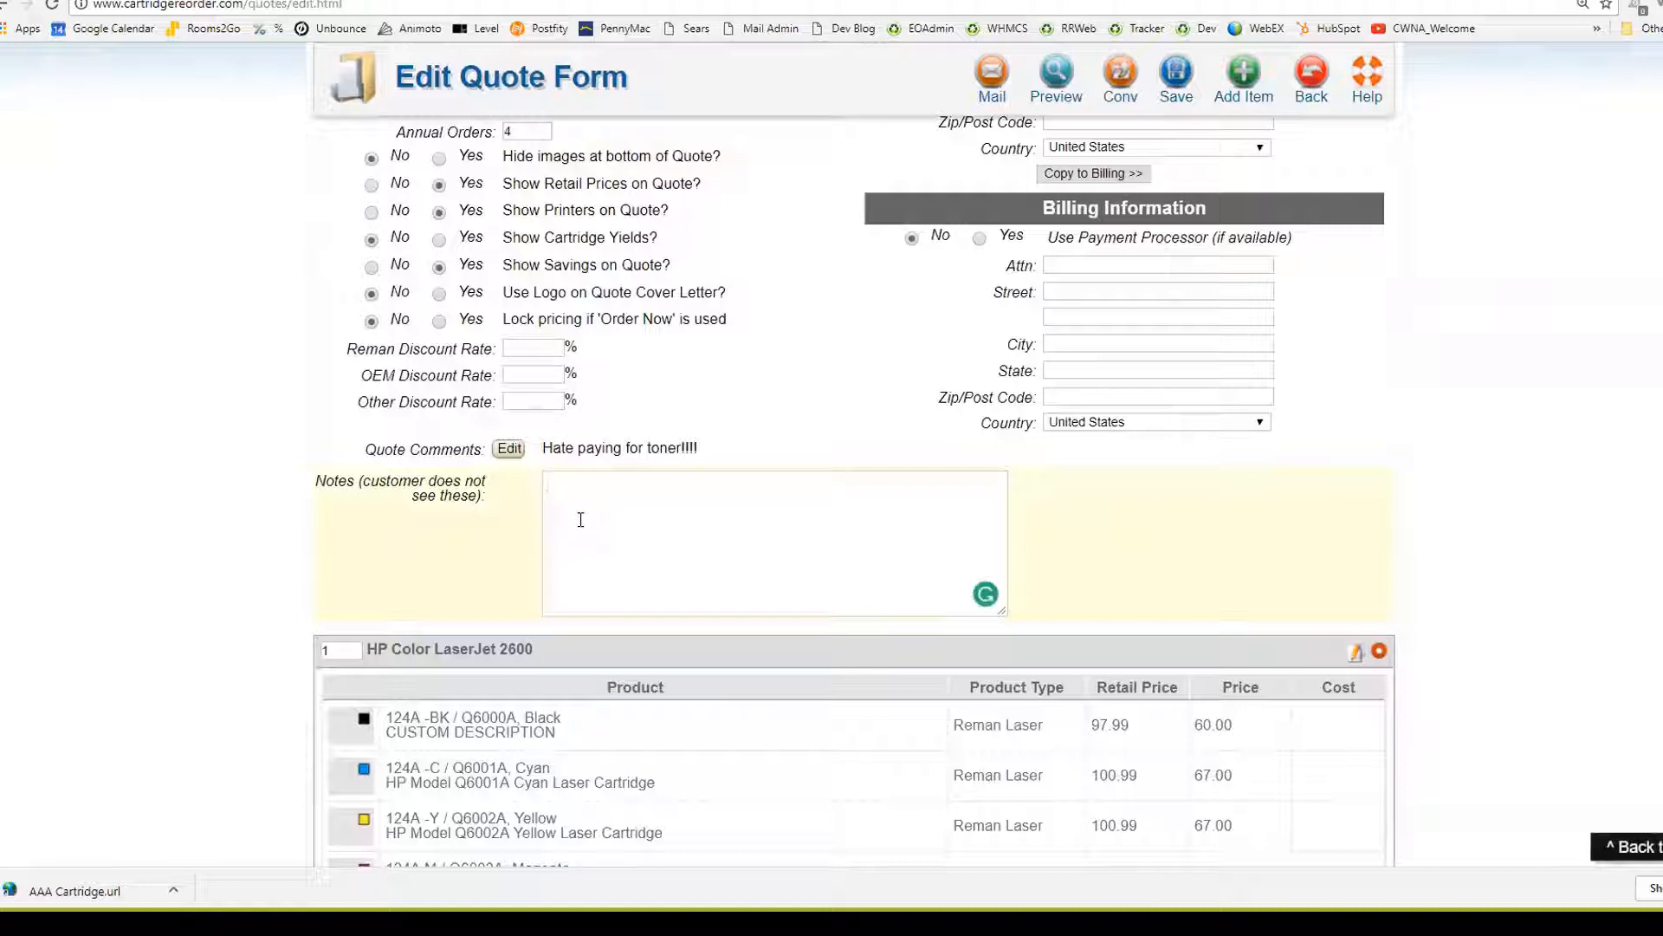
text(Talk to John after 30 days.)
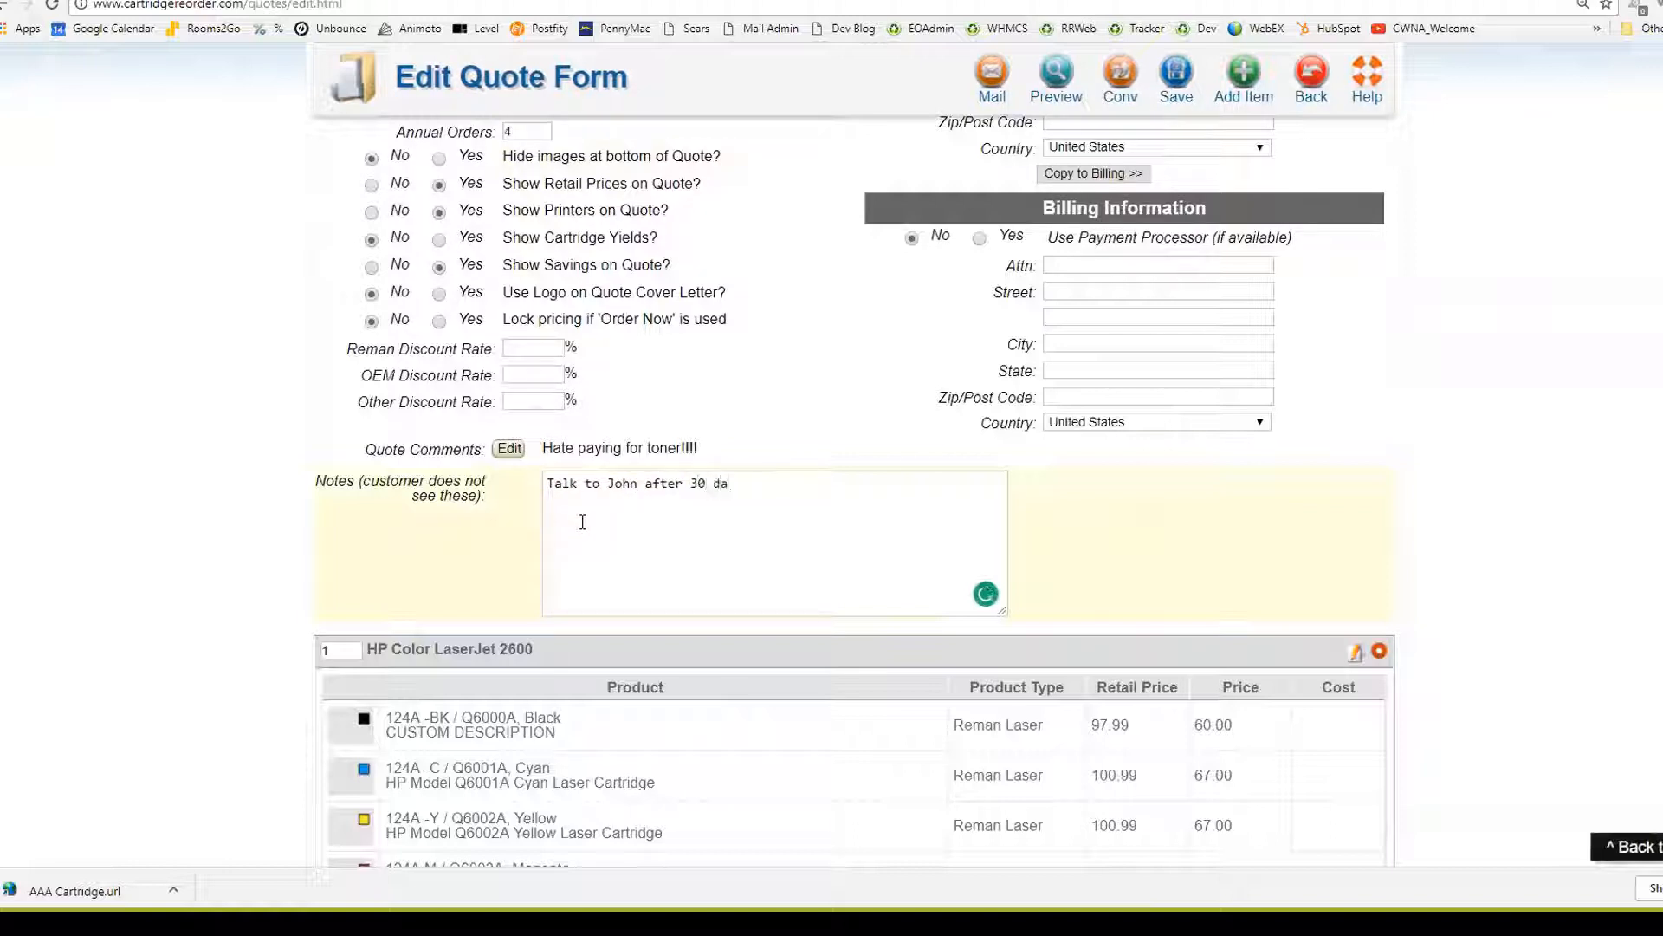
click(1176, 78)
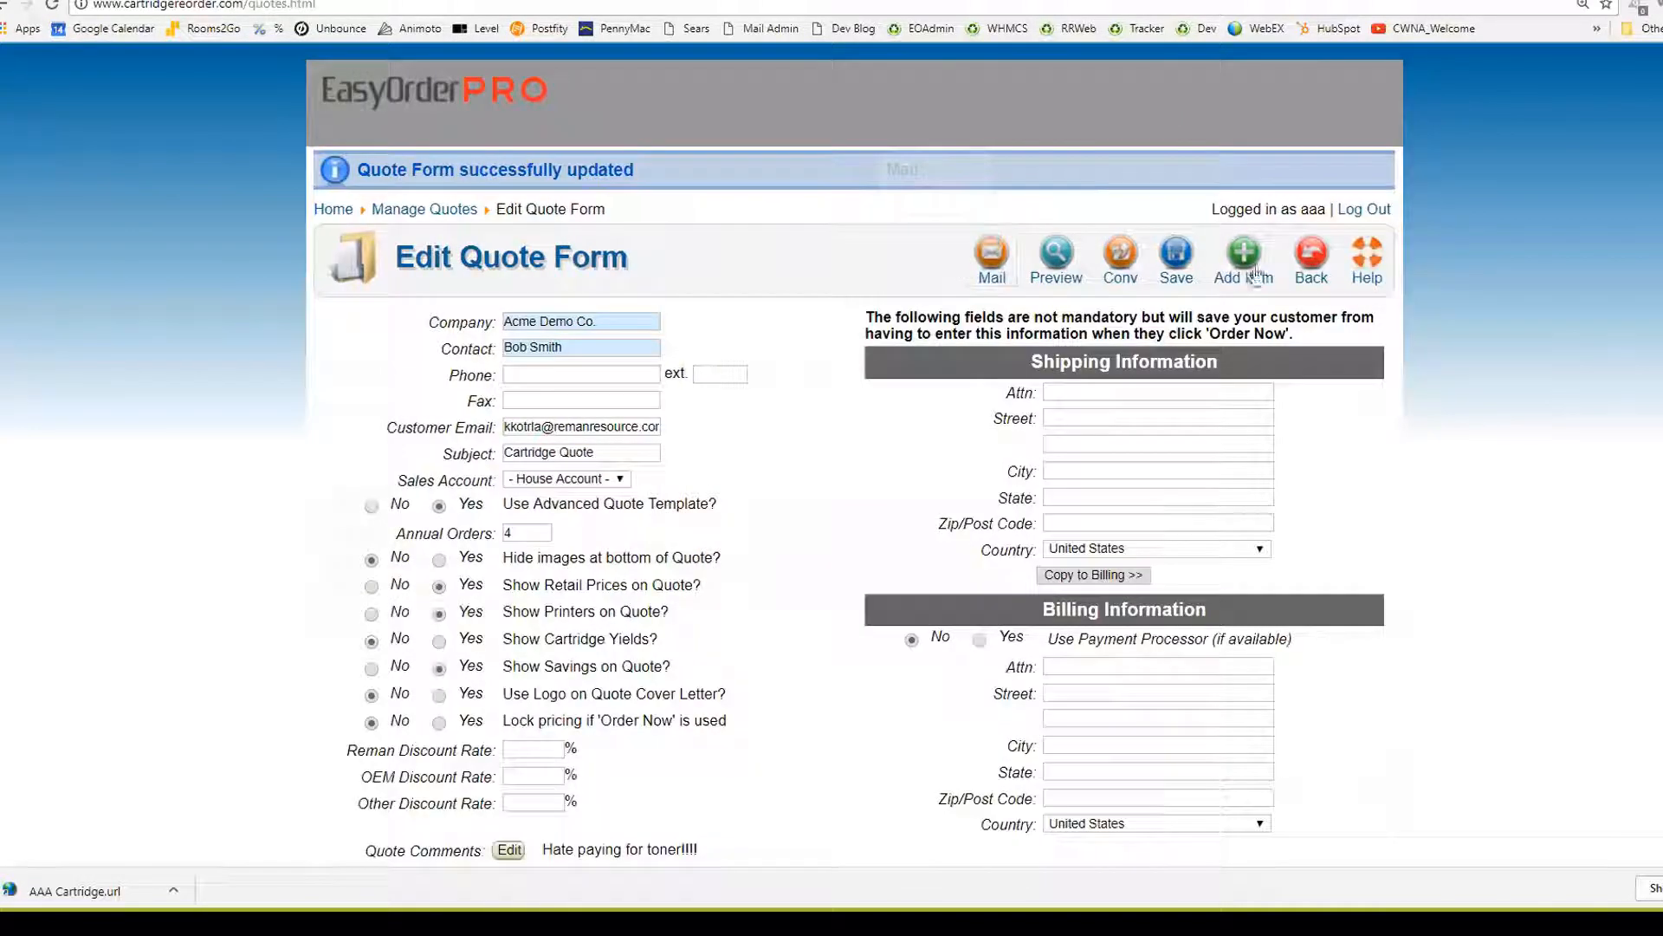
click(1309, 253)
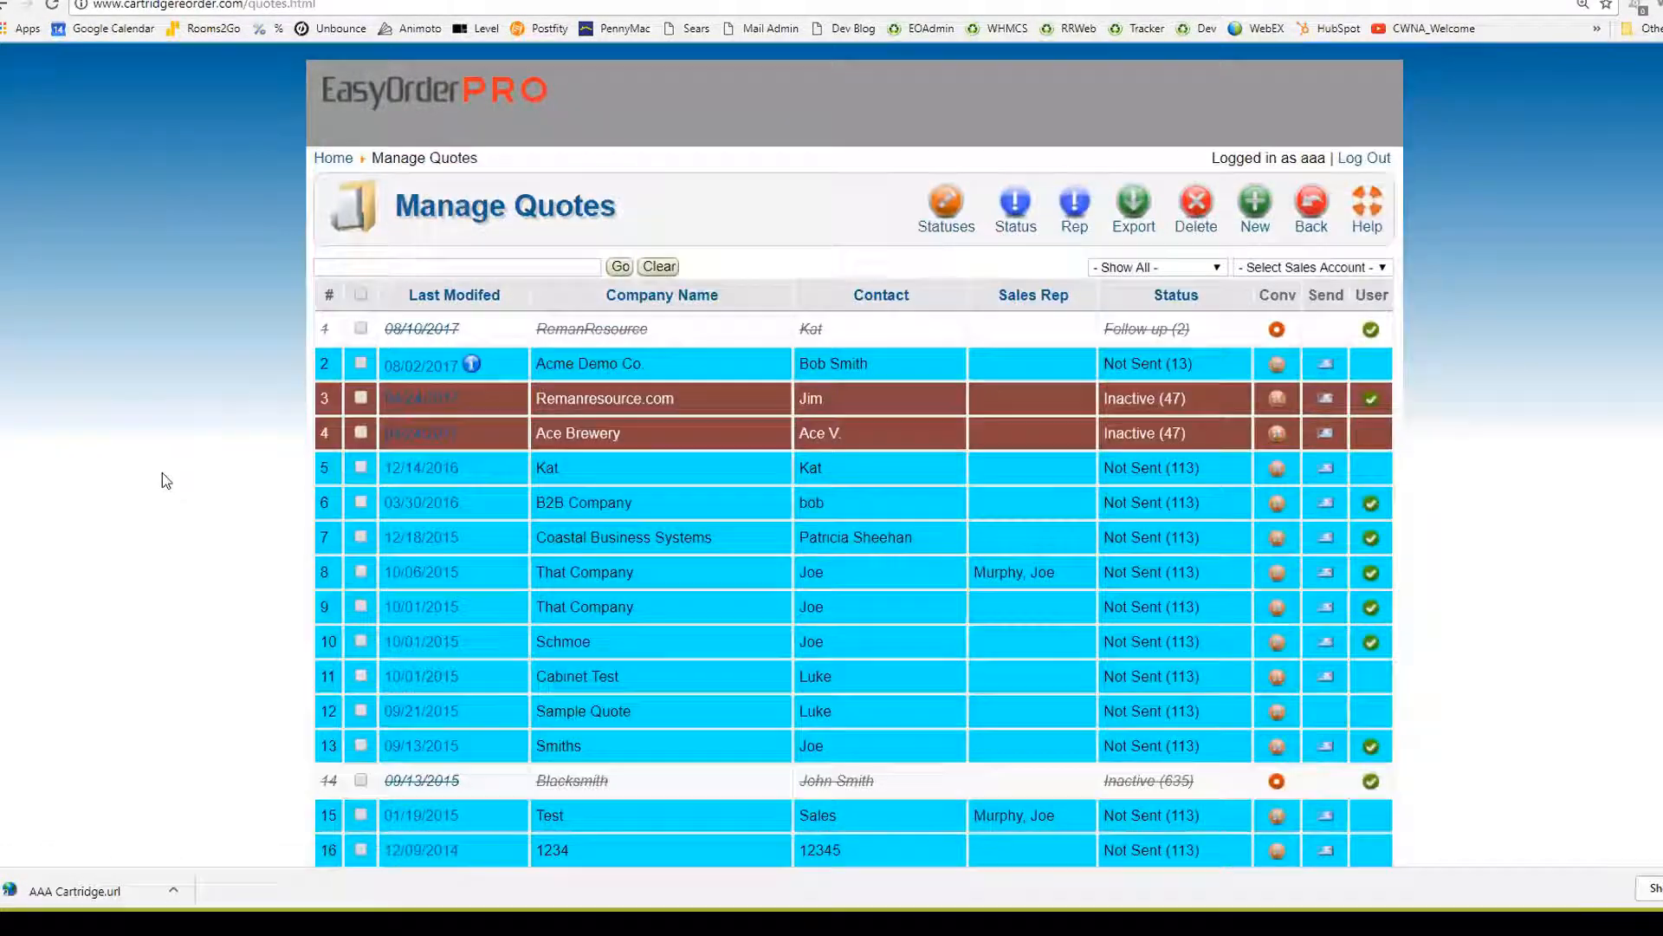
mouse_move(473, 368)
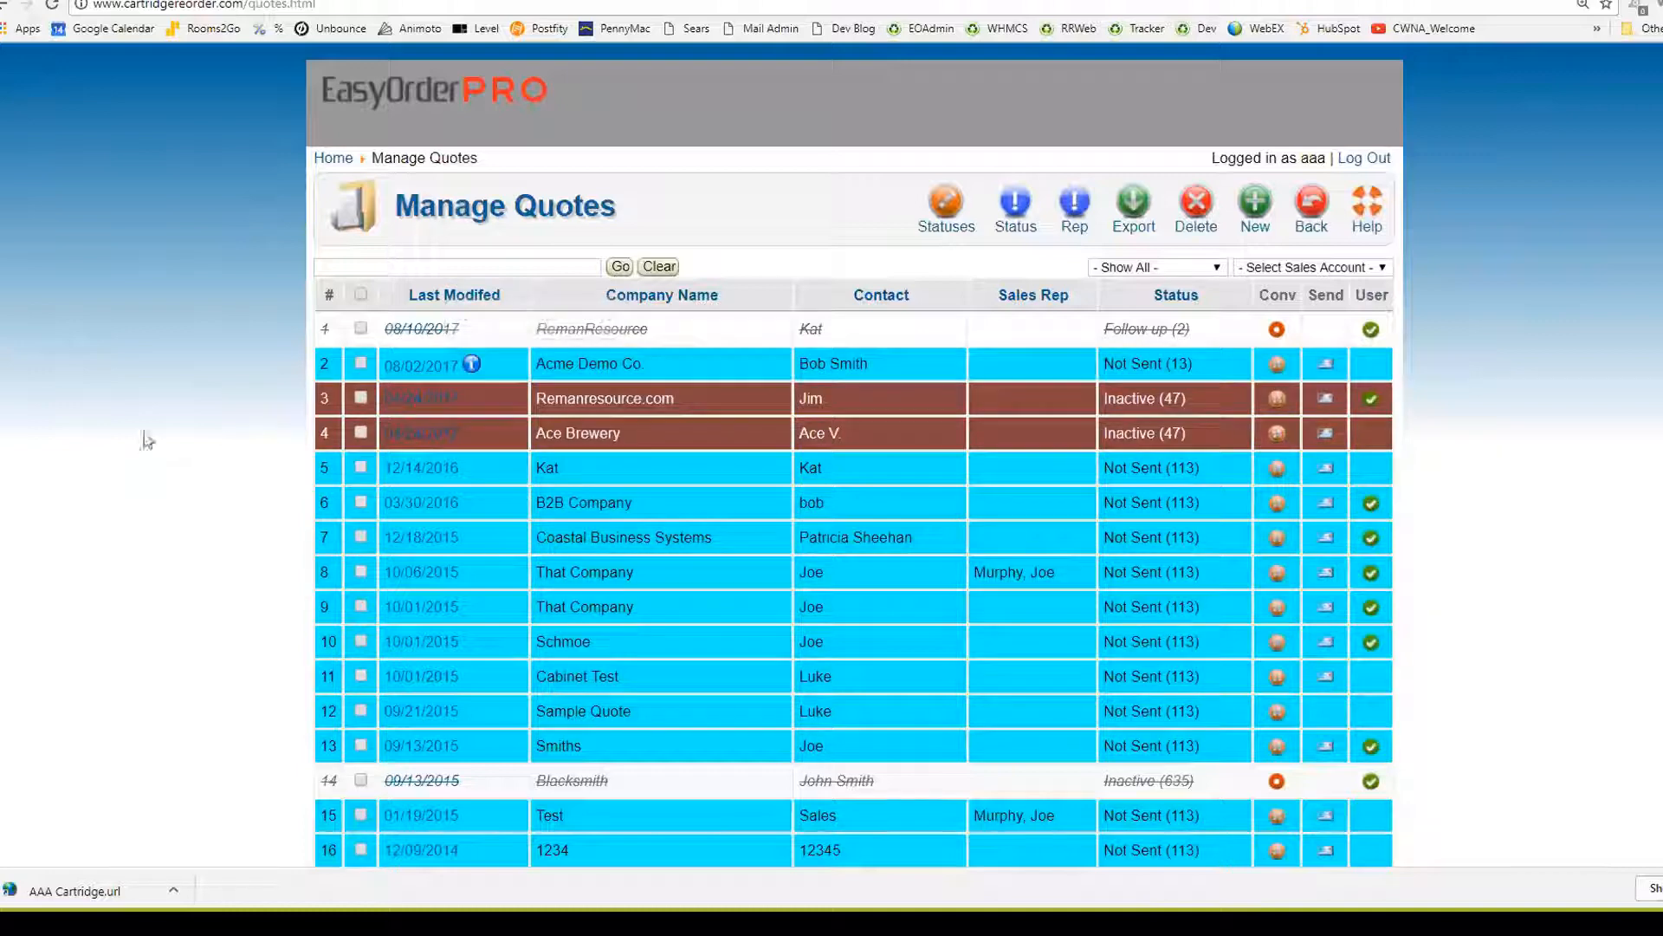
Reopen the Acme Demo Co. quote from Manage Quotes and bring up its customer comment
click(410, 370)
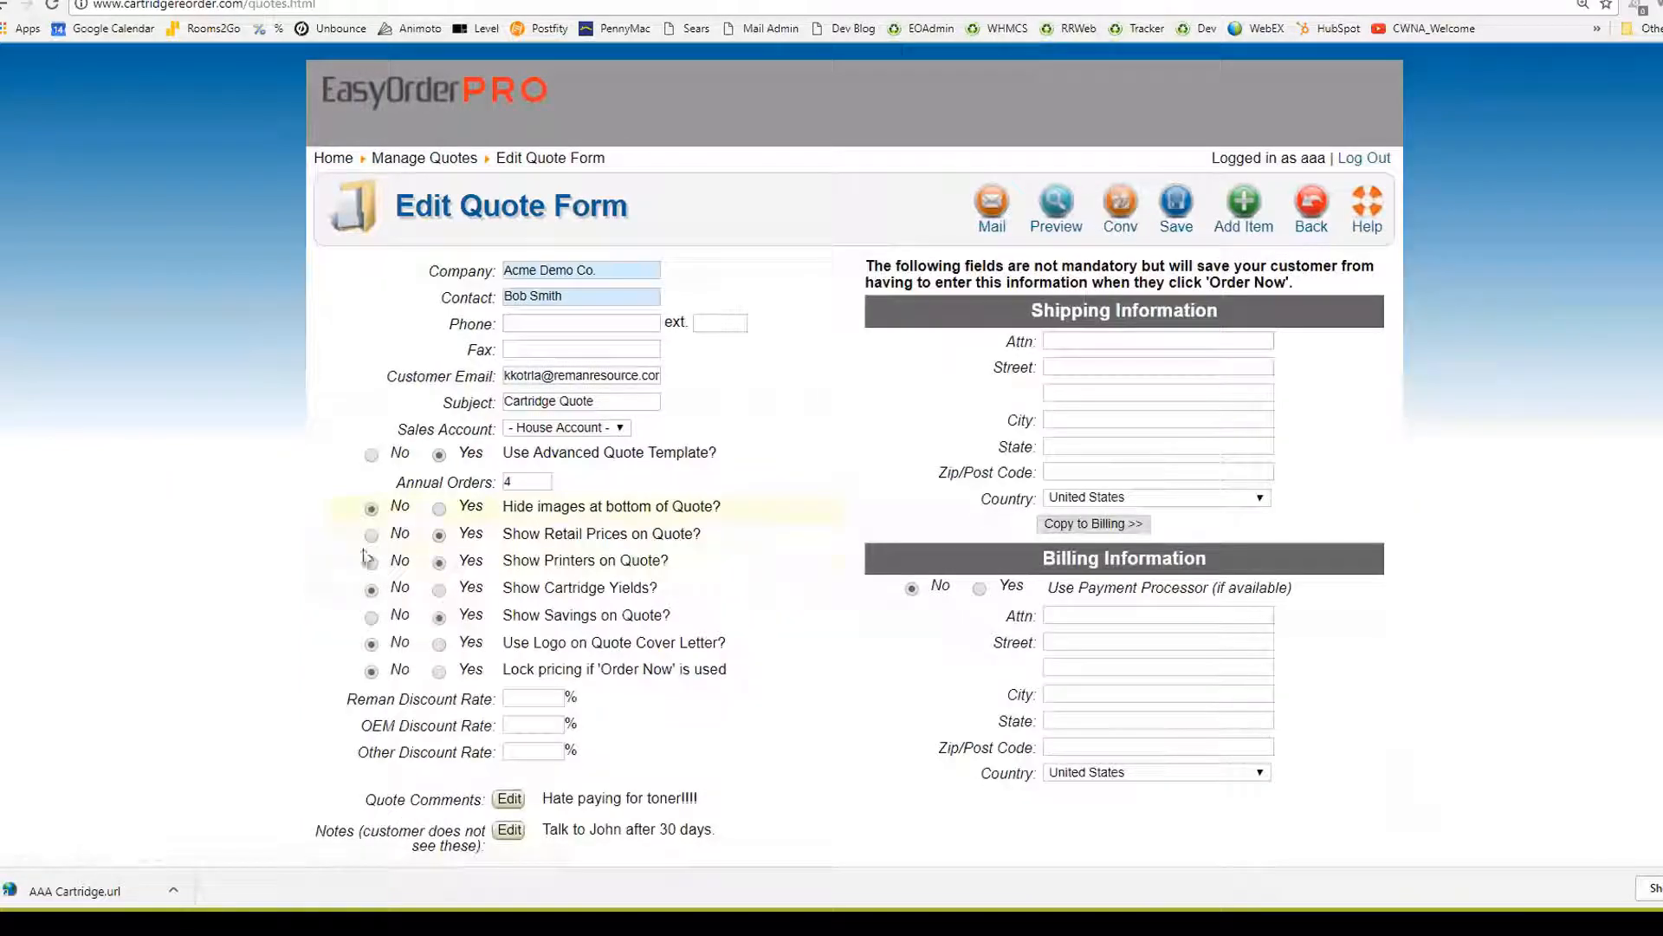
scroll(198, 490, down, 4)
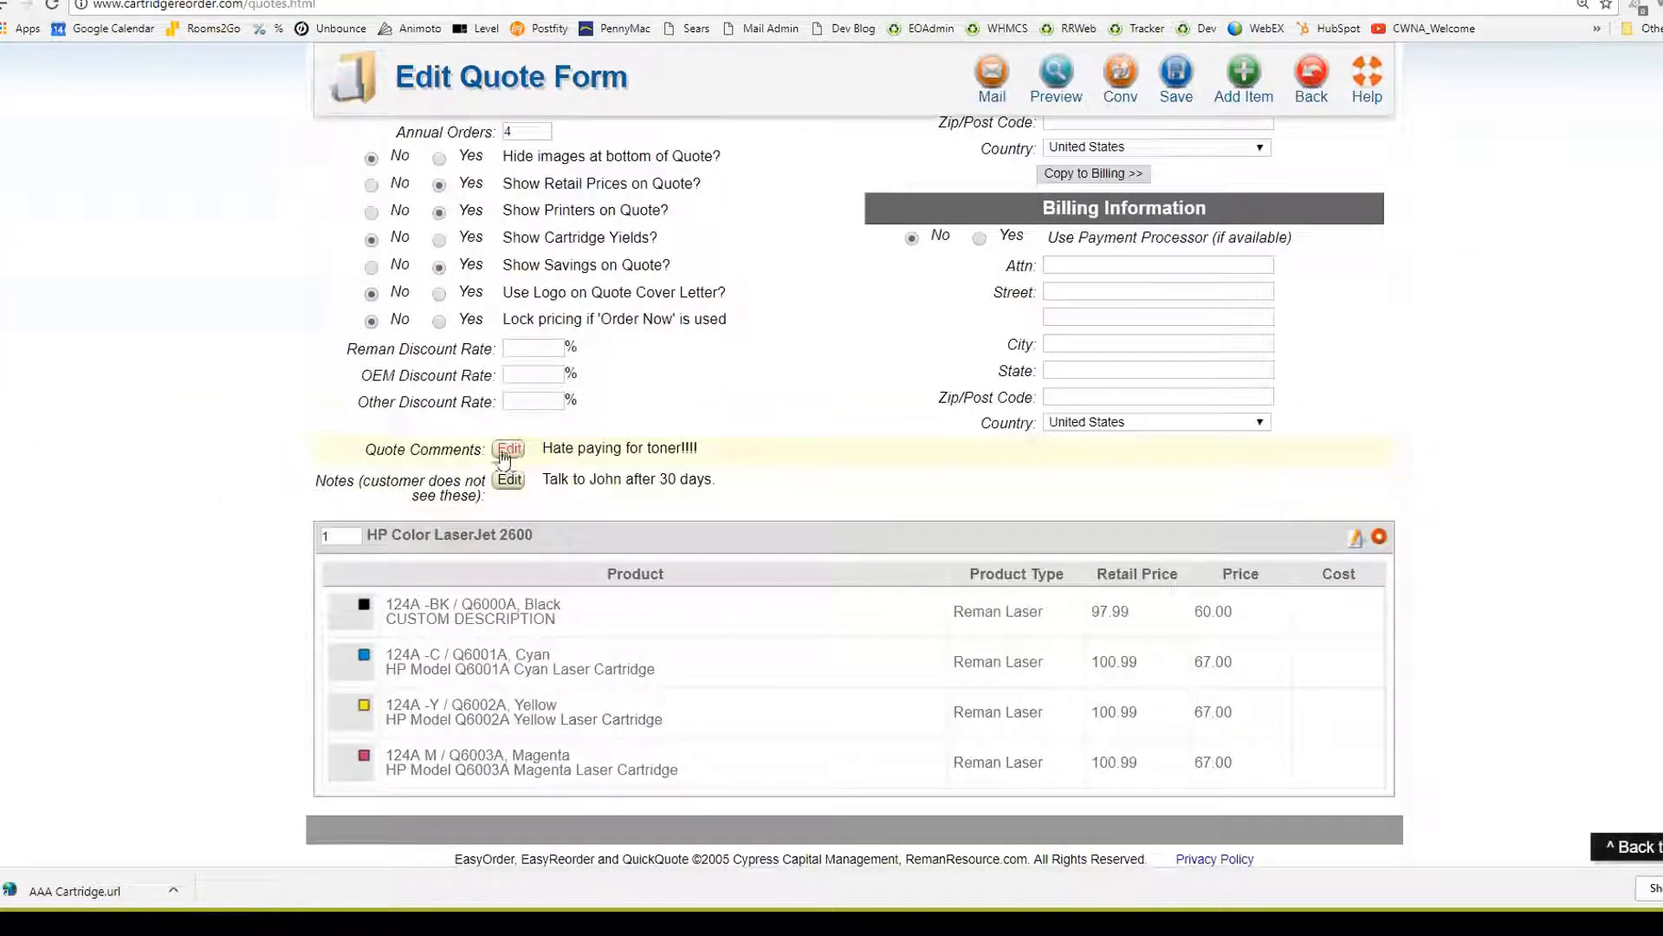
click(510, 448)
scroll(380, 442, up, 4)
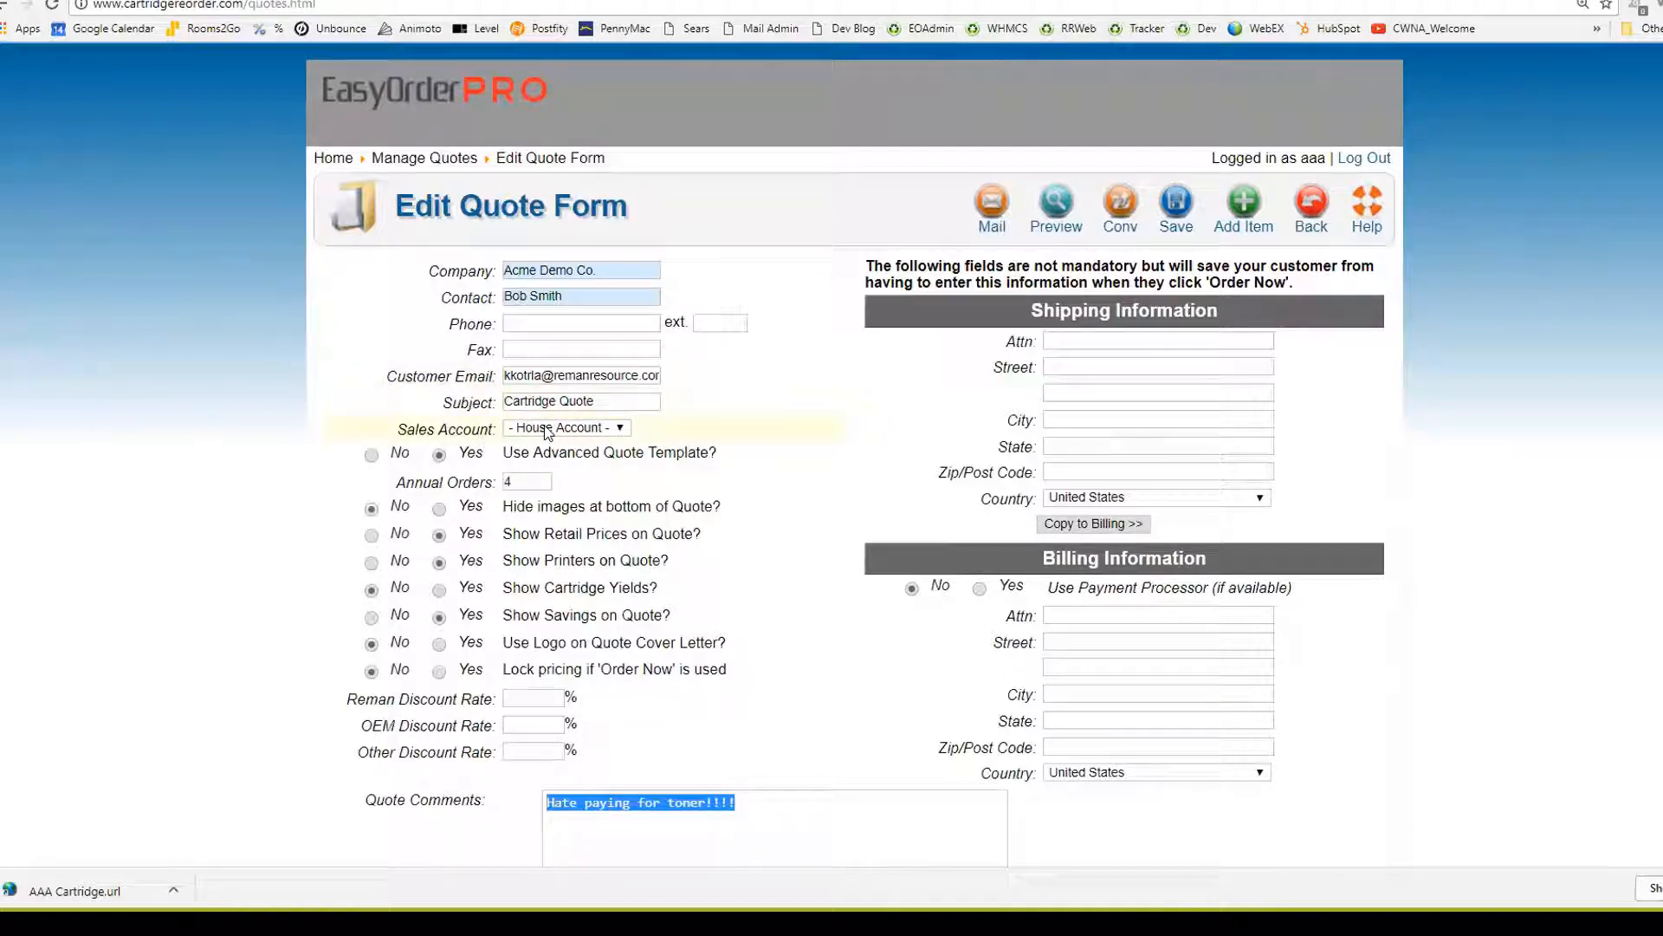
Set Use Advanced Quote Template to No, dropping the Annual Orders option
click(371, 454)
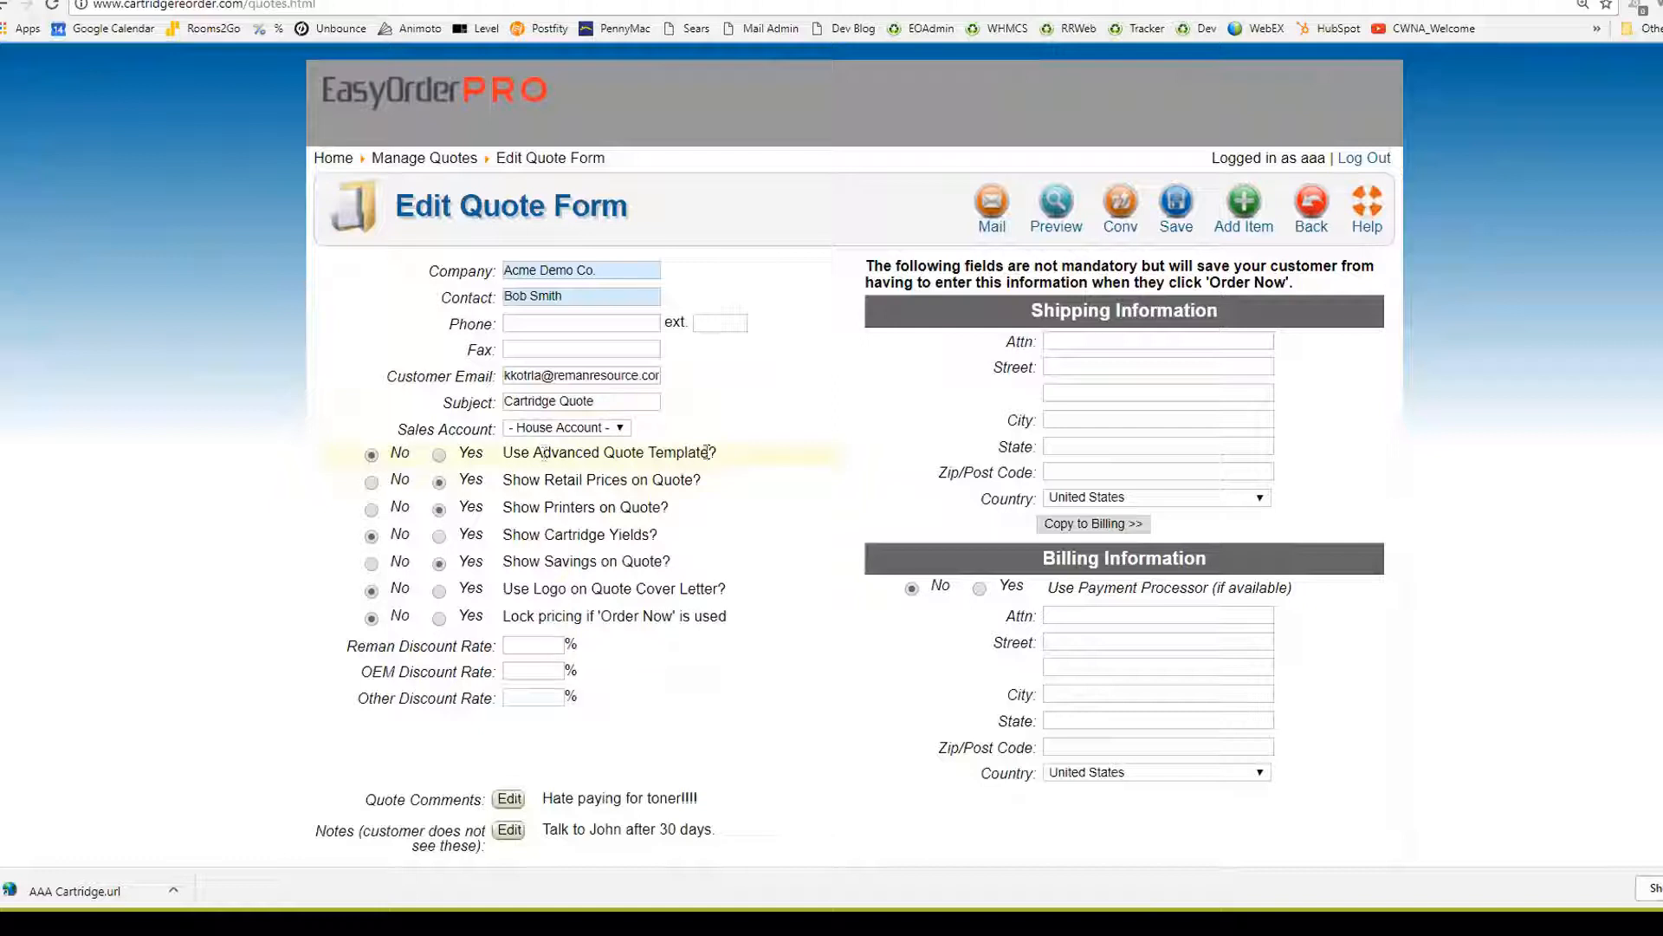
click(438, 456)
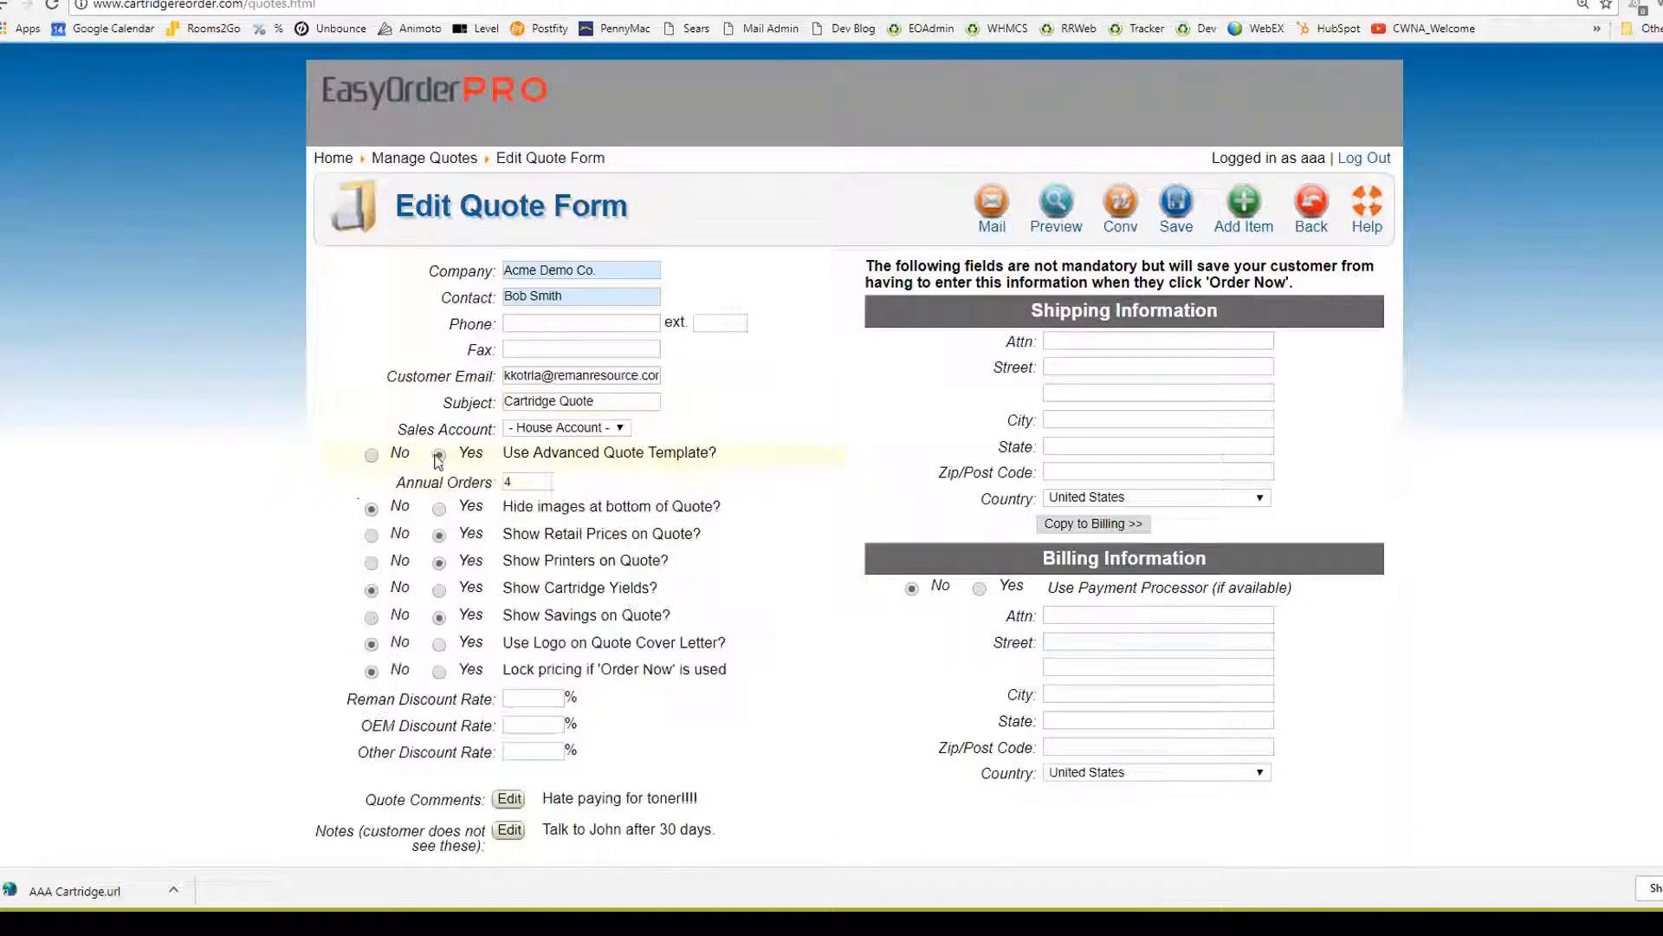
click(371, 456)
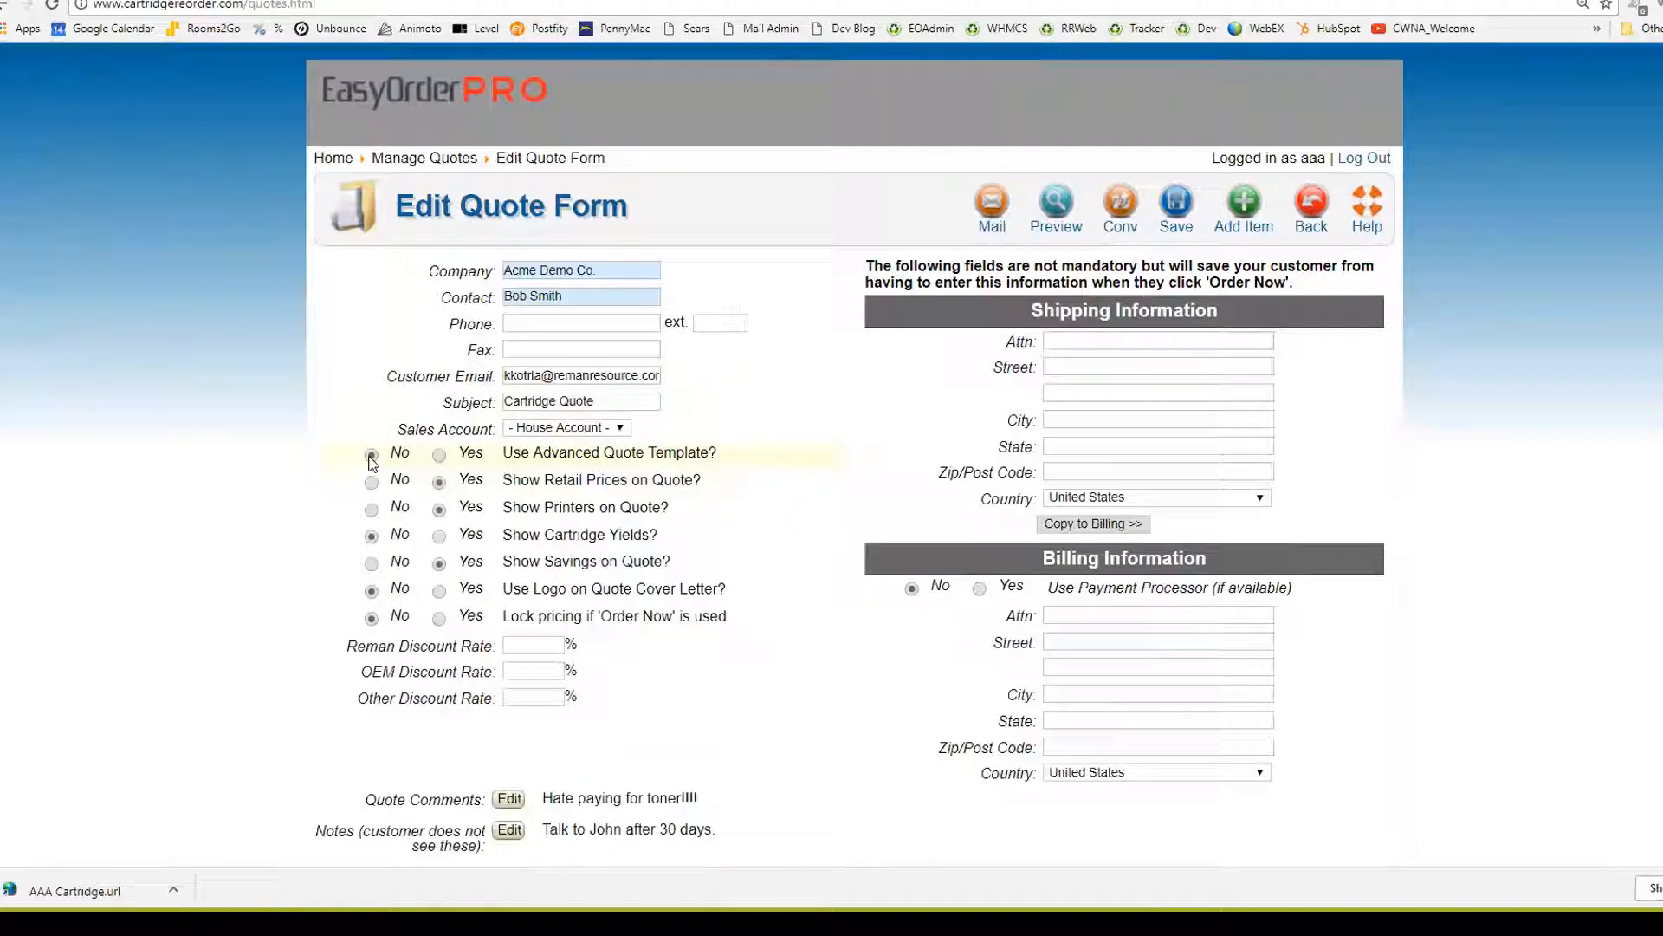
scroll(648, 529, down, 4)
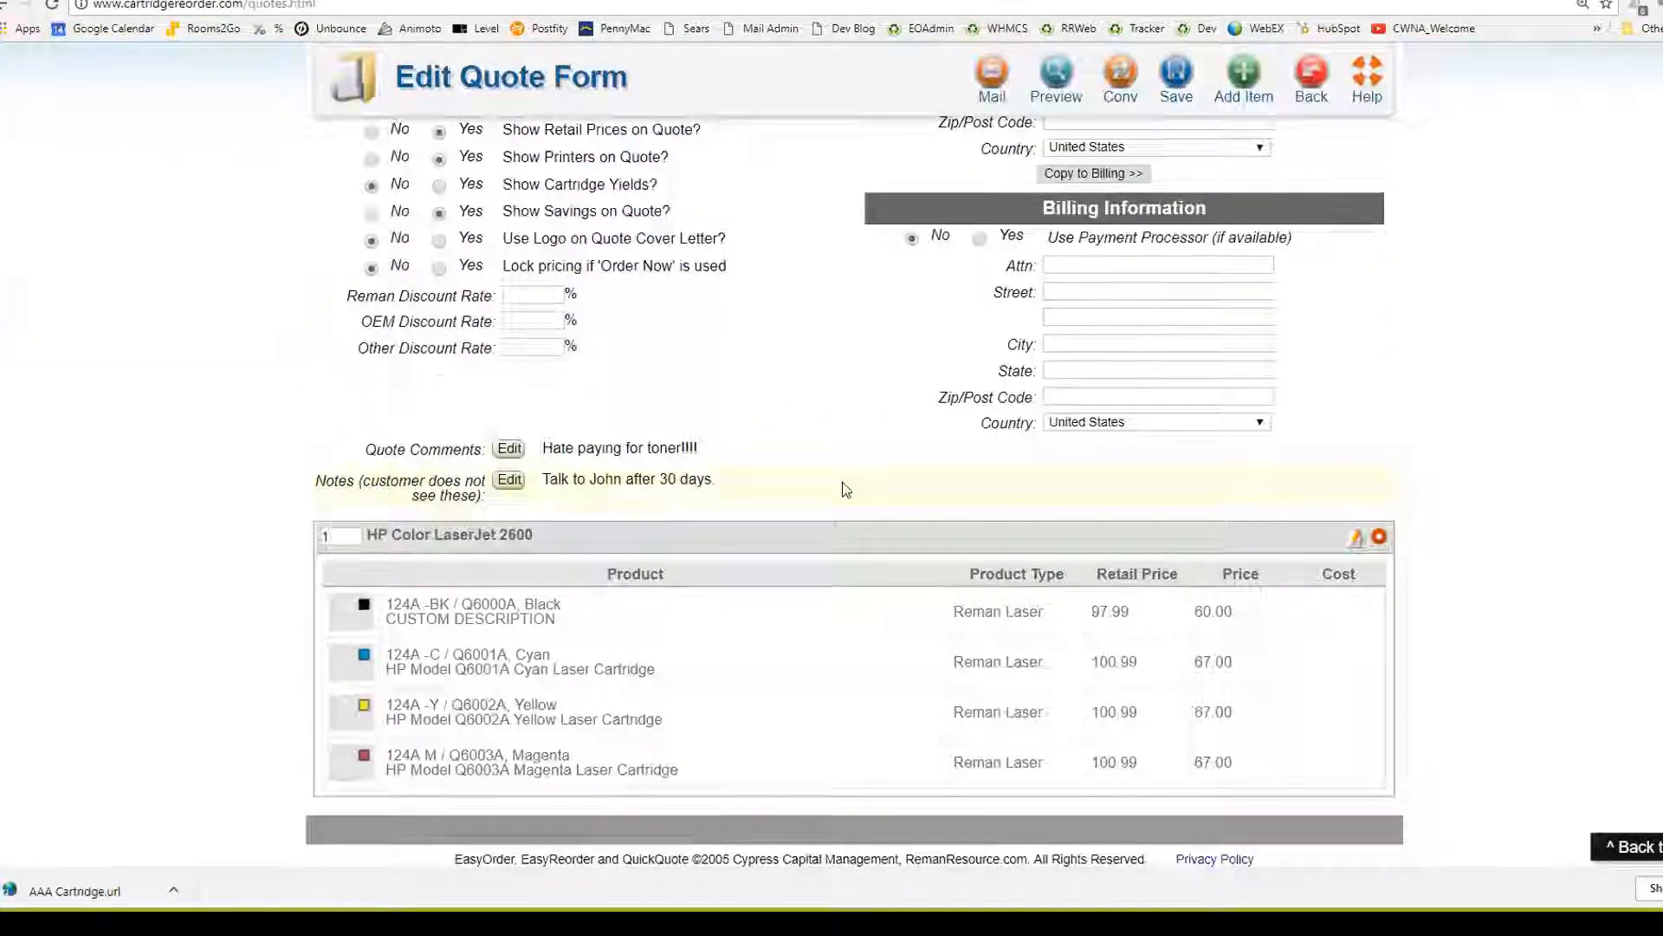
scroll(839, 486, up, 3)
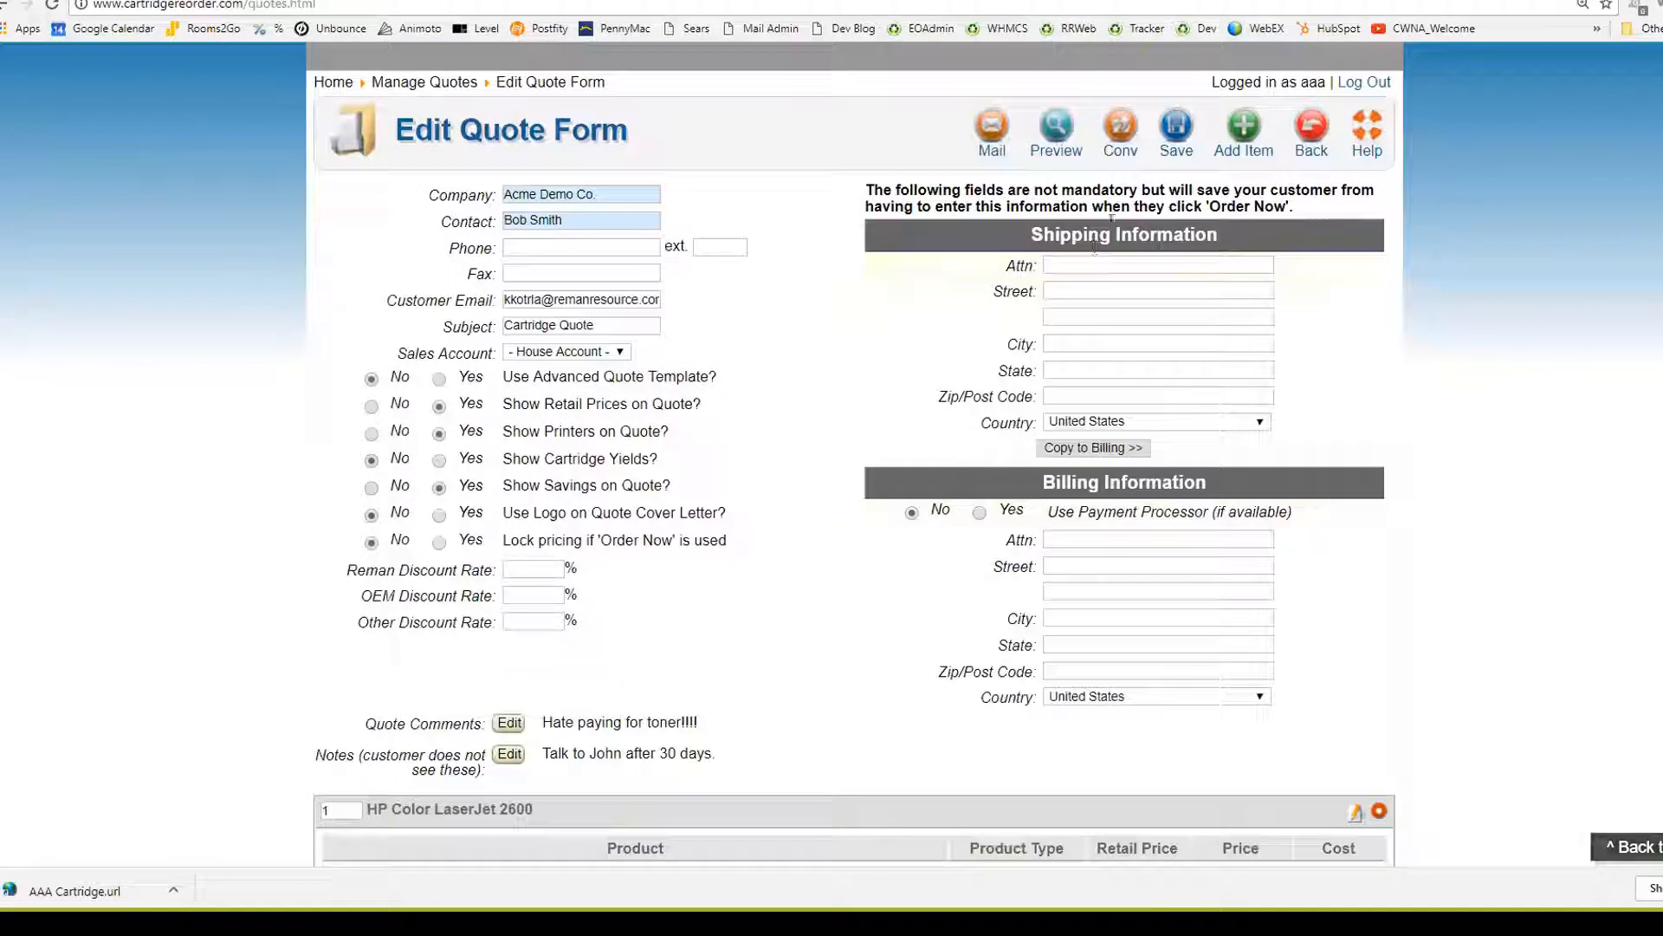
Preview the standard-template quote and highlight the customer comment shown above the price table
click(1076, 139)
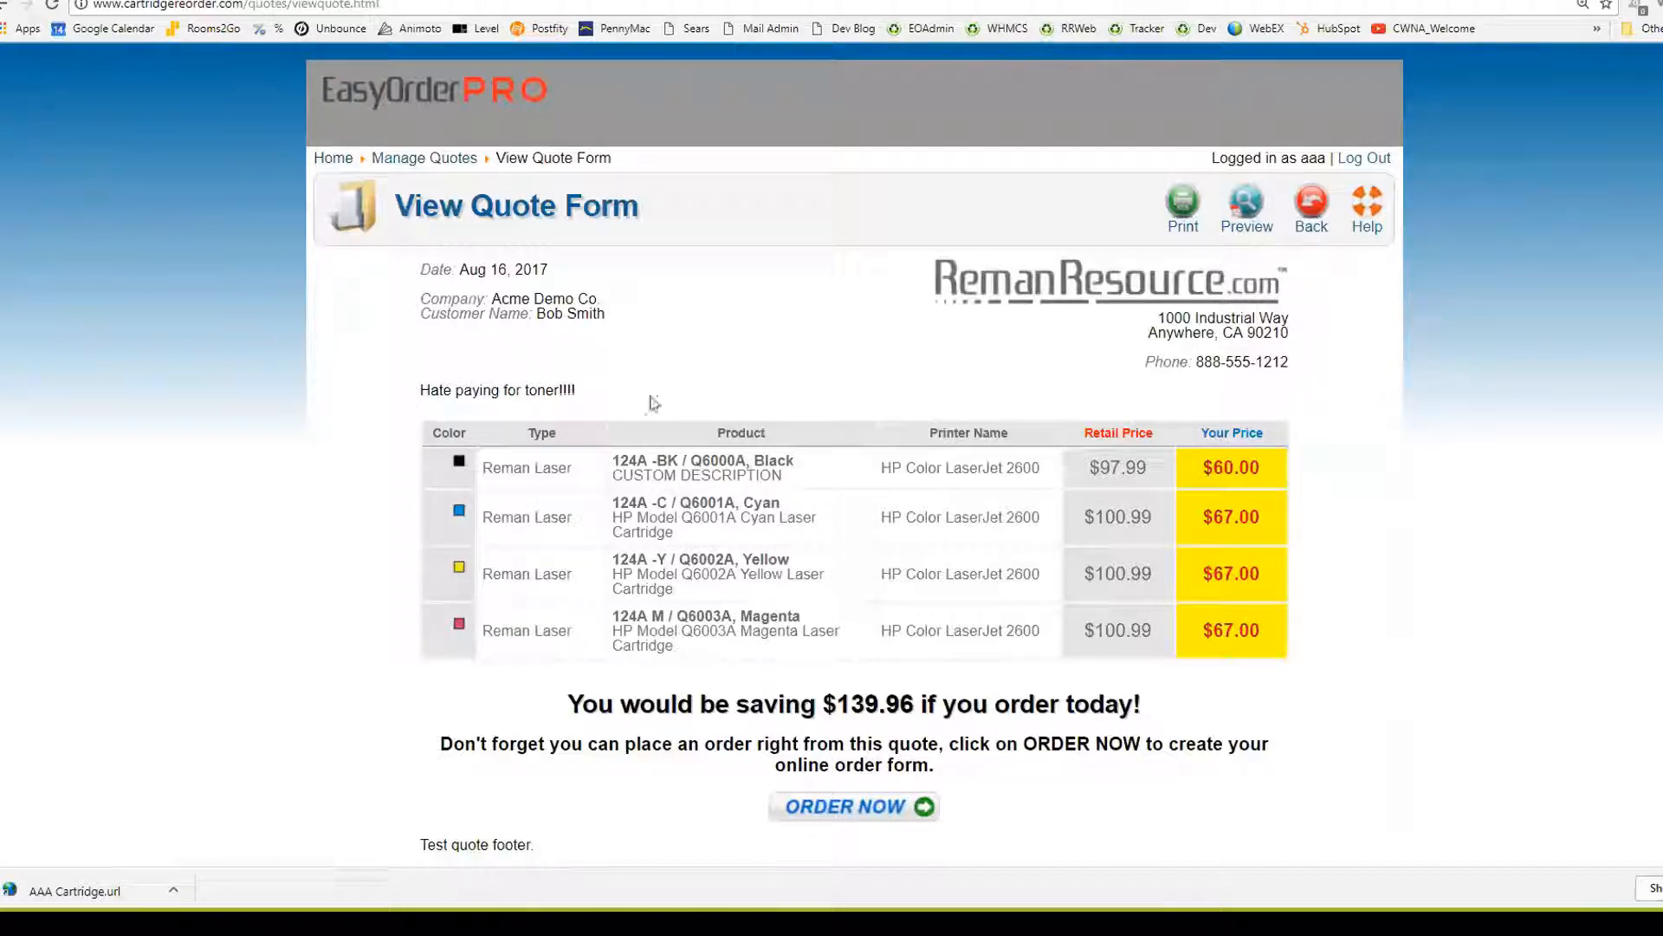
drag(594, 394, 420, 386)
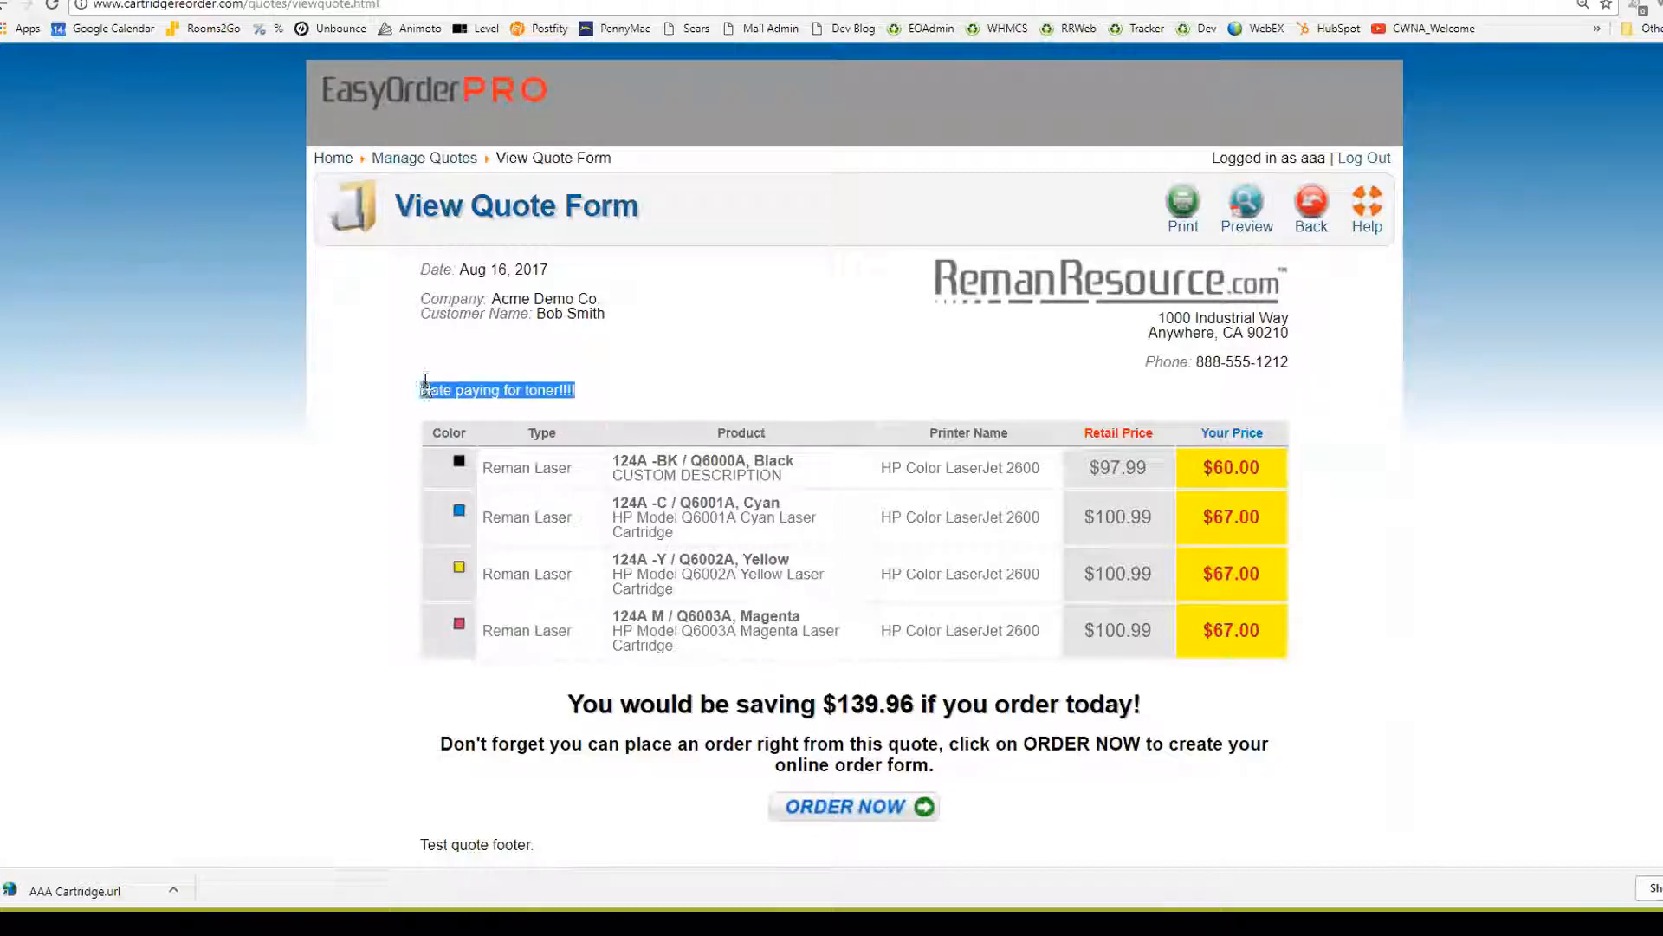
click(205, 479)
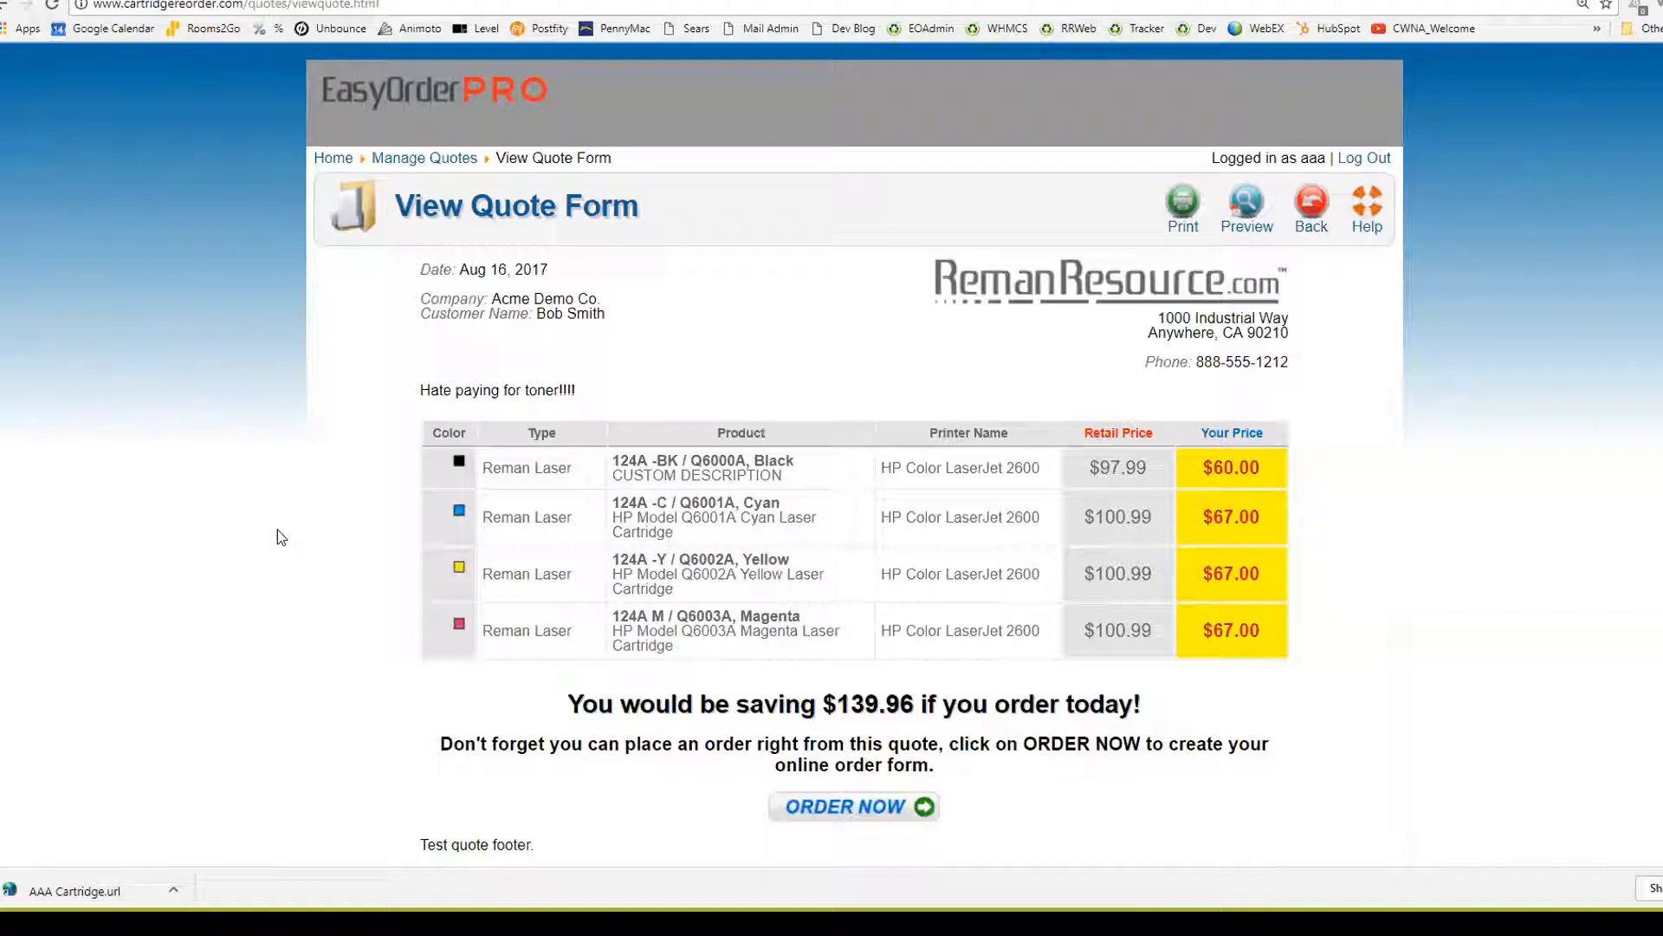
drag(579, 390, 405, 396)
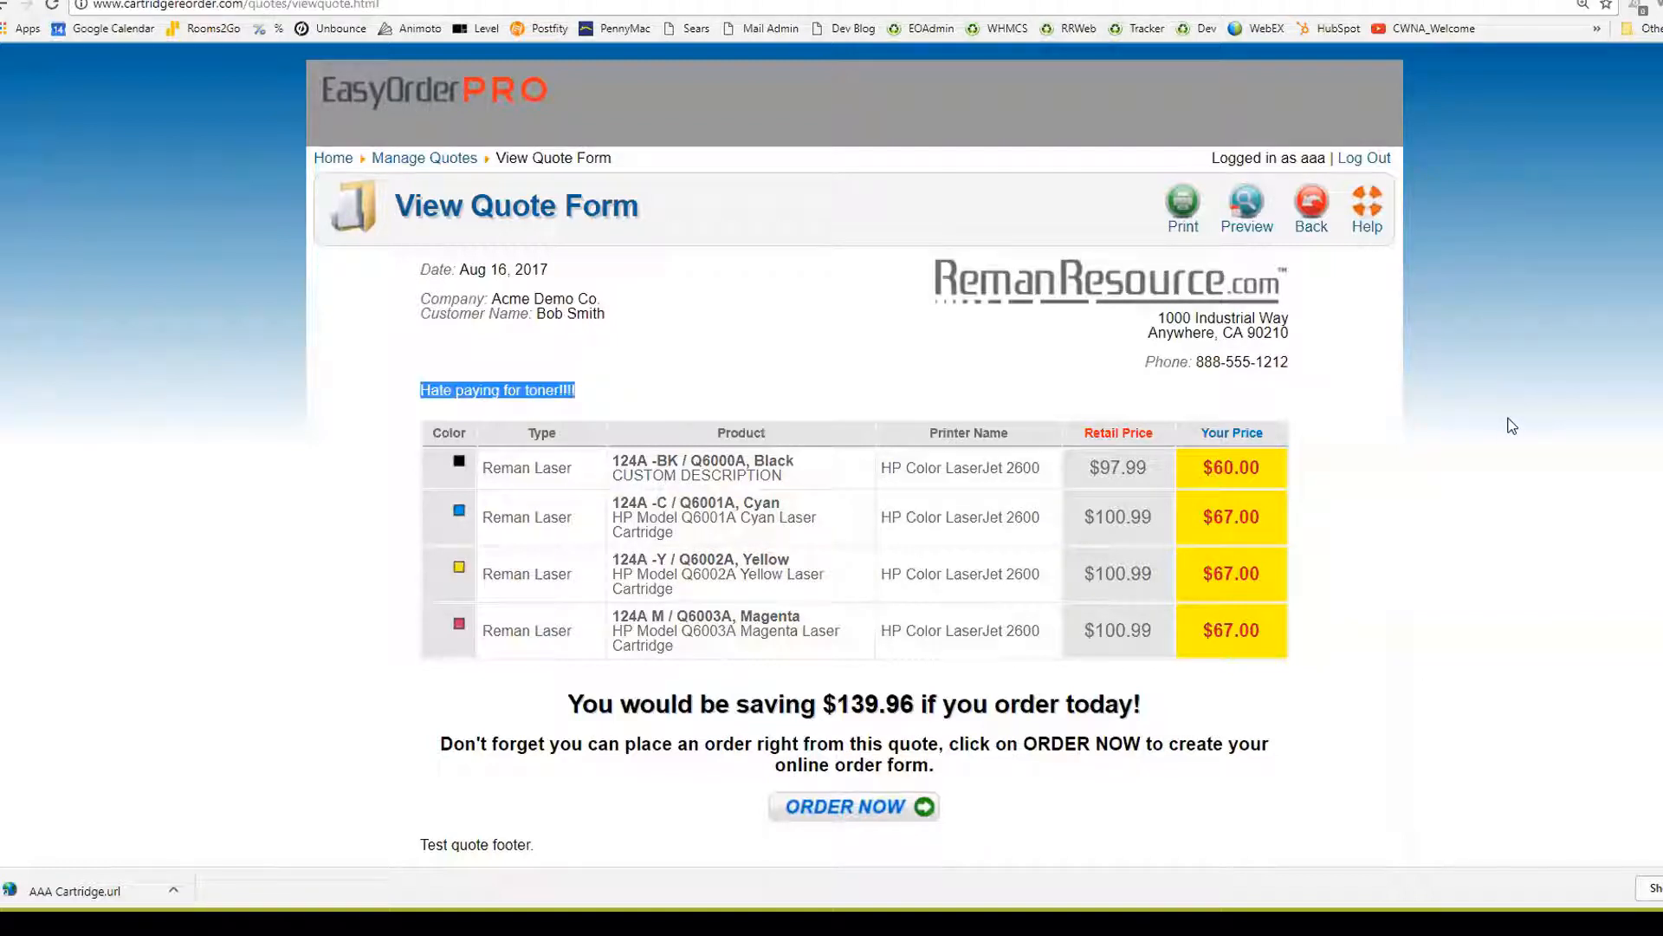
click(1183, 57)
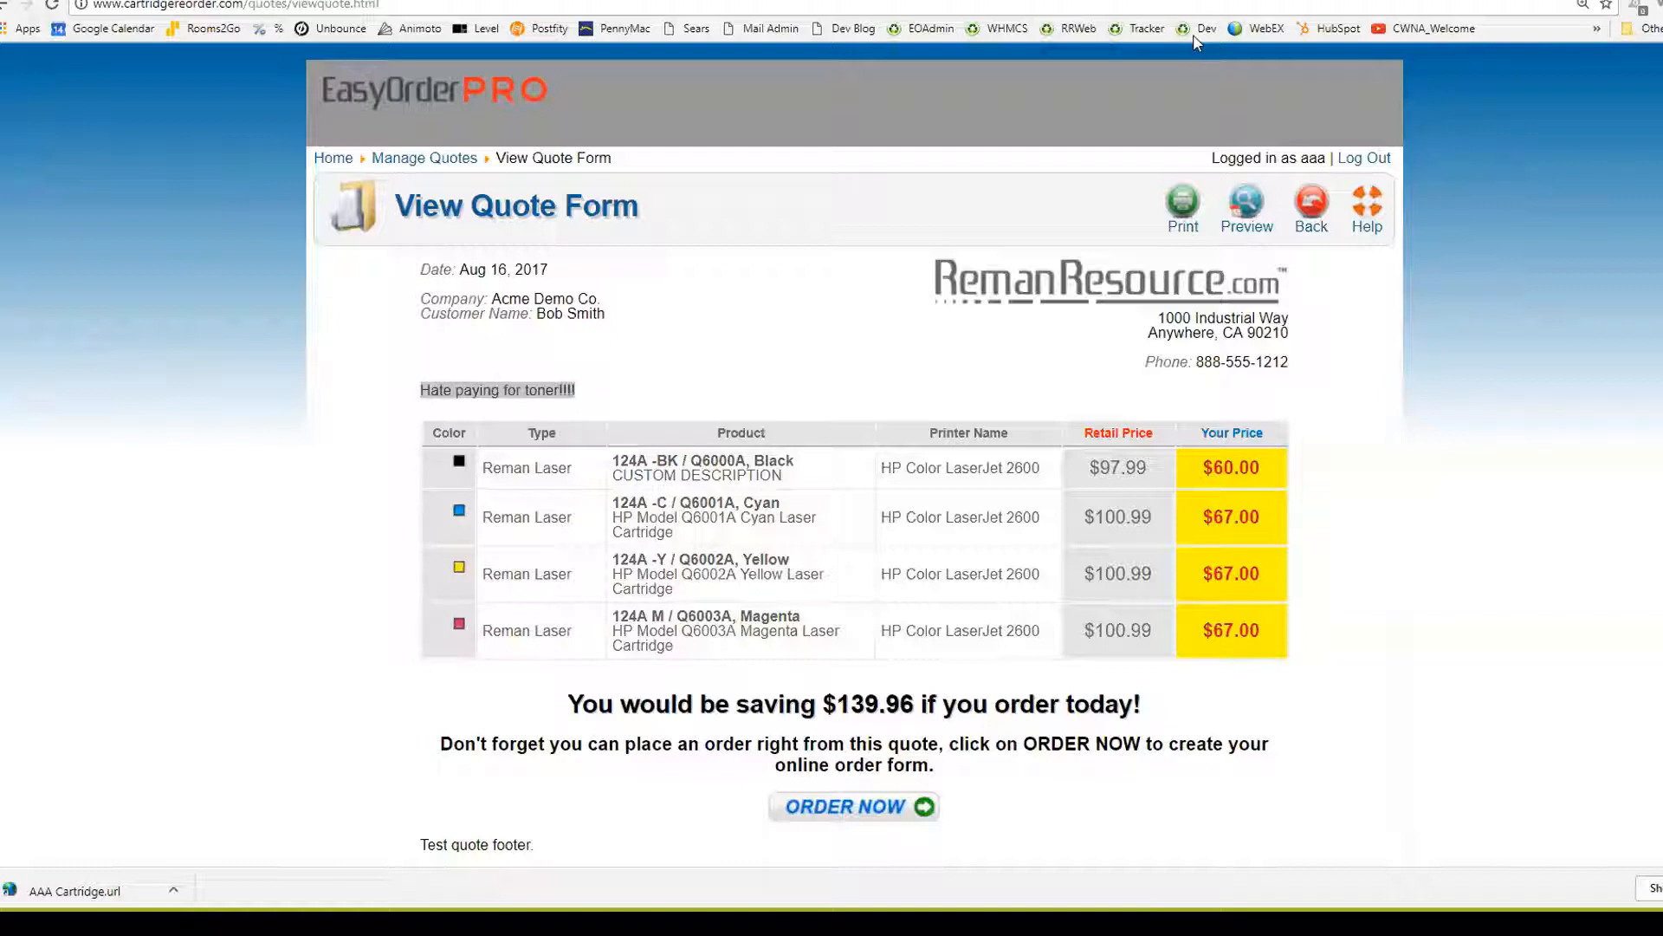